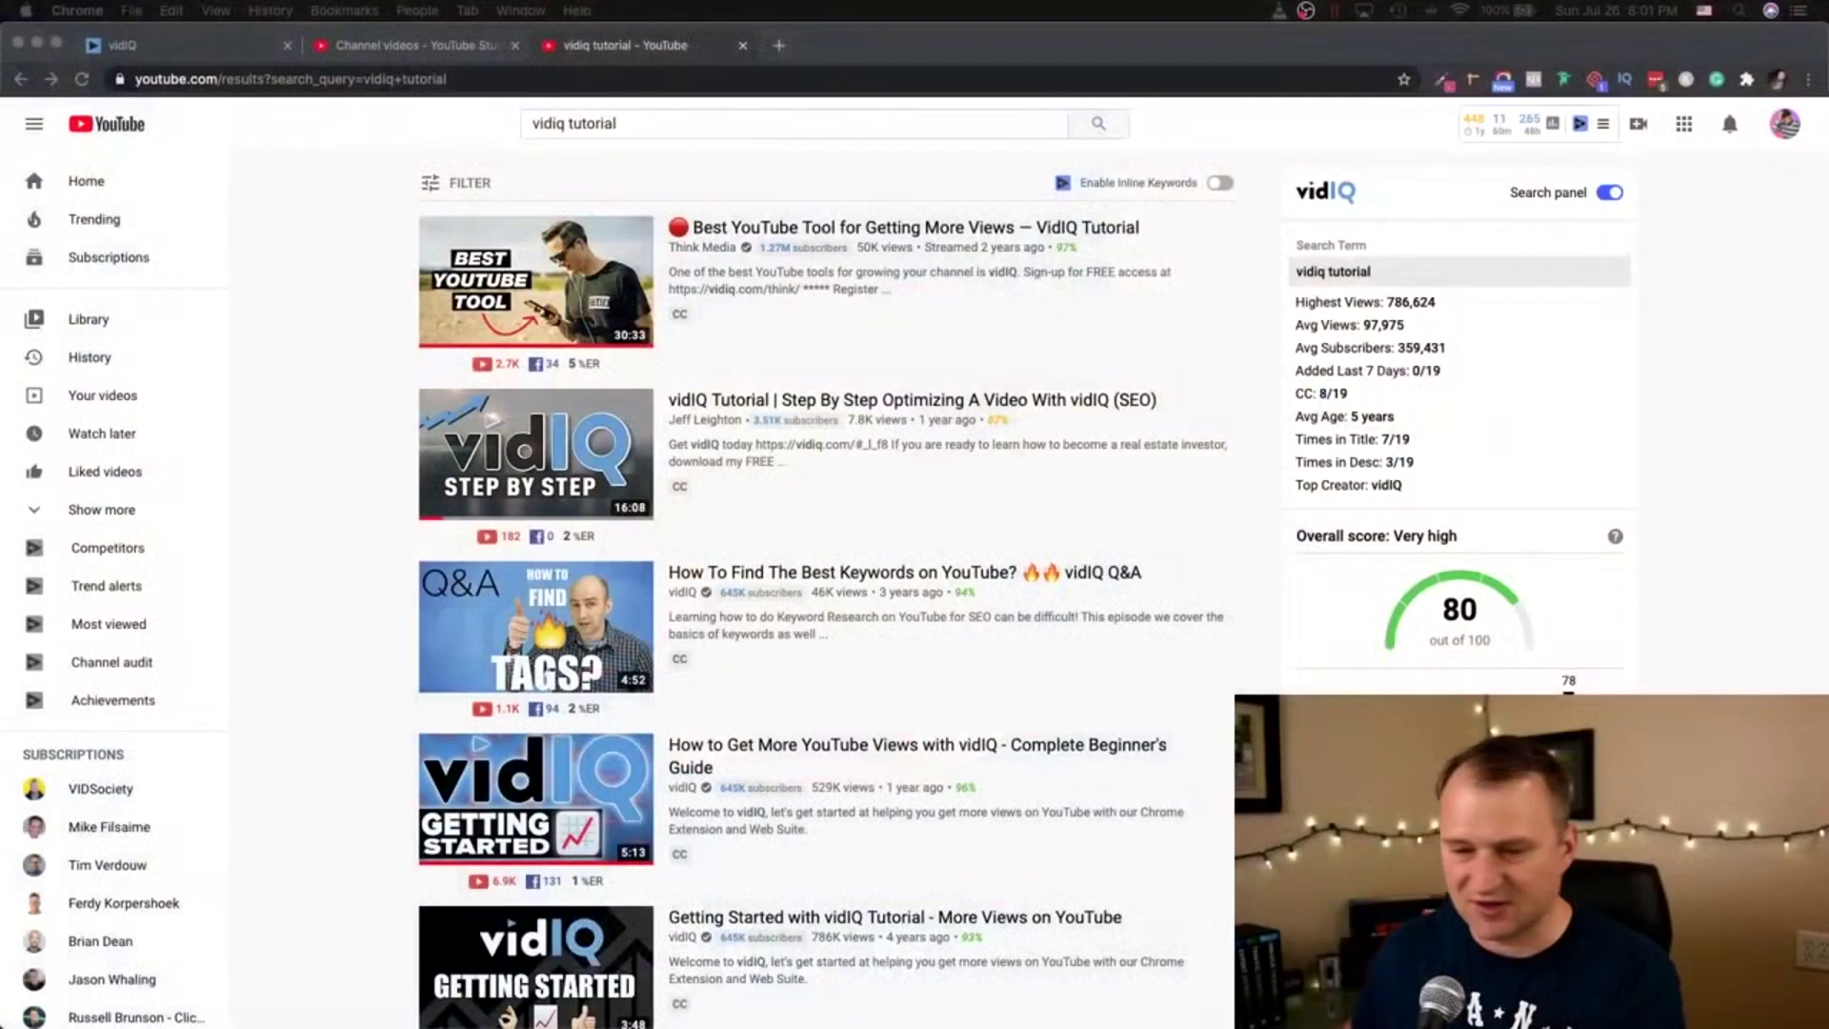
Step: Examine the vidIQ search statistics, overall score and video results for the search term "vidiq tutorial"
scroll(1245, 644, down, 9)
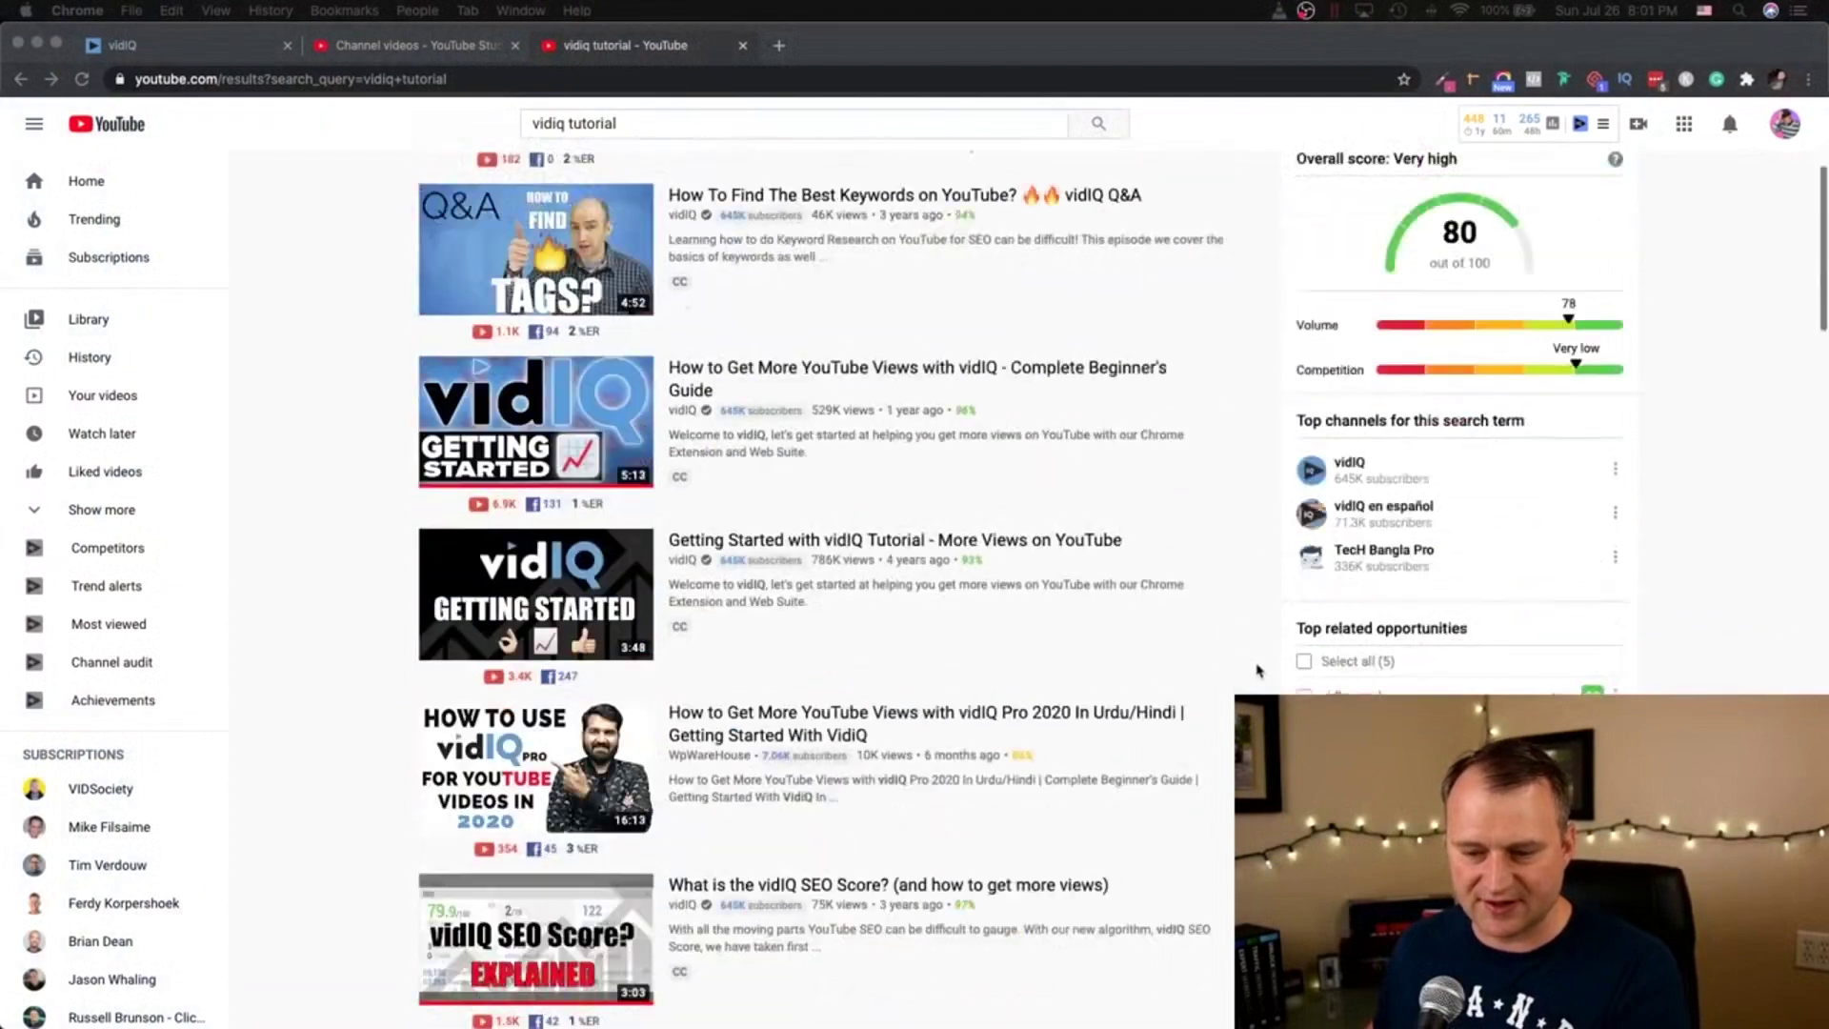
scroll(1245, 644, up, 9)
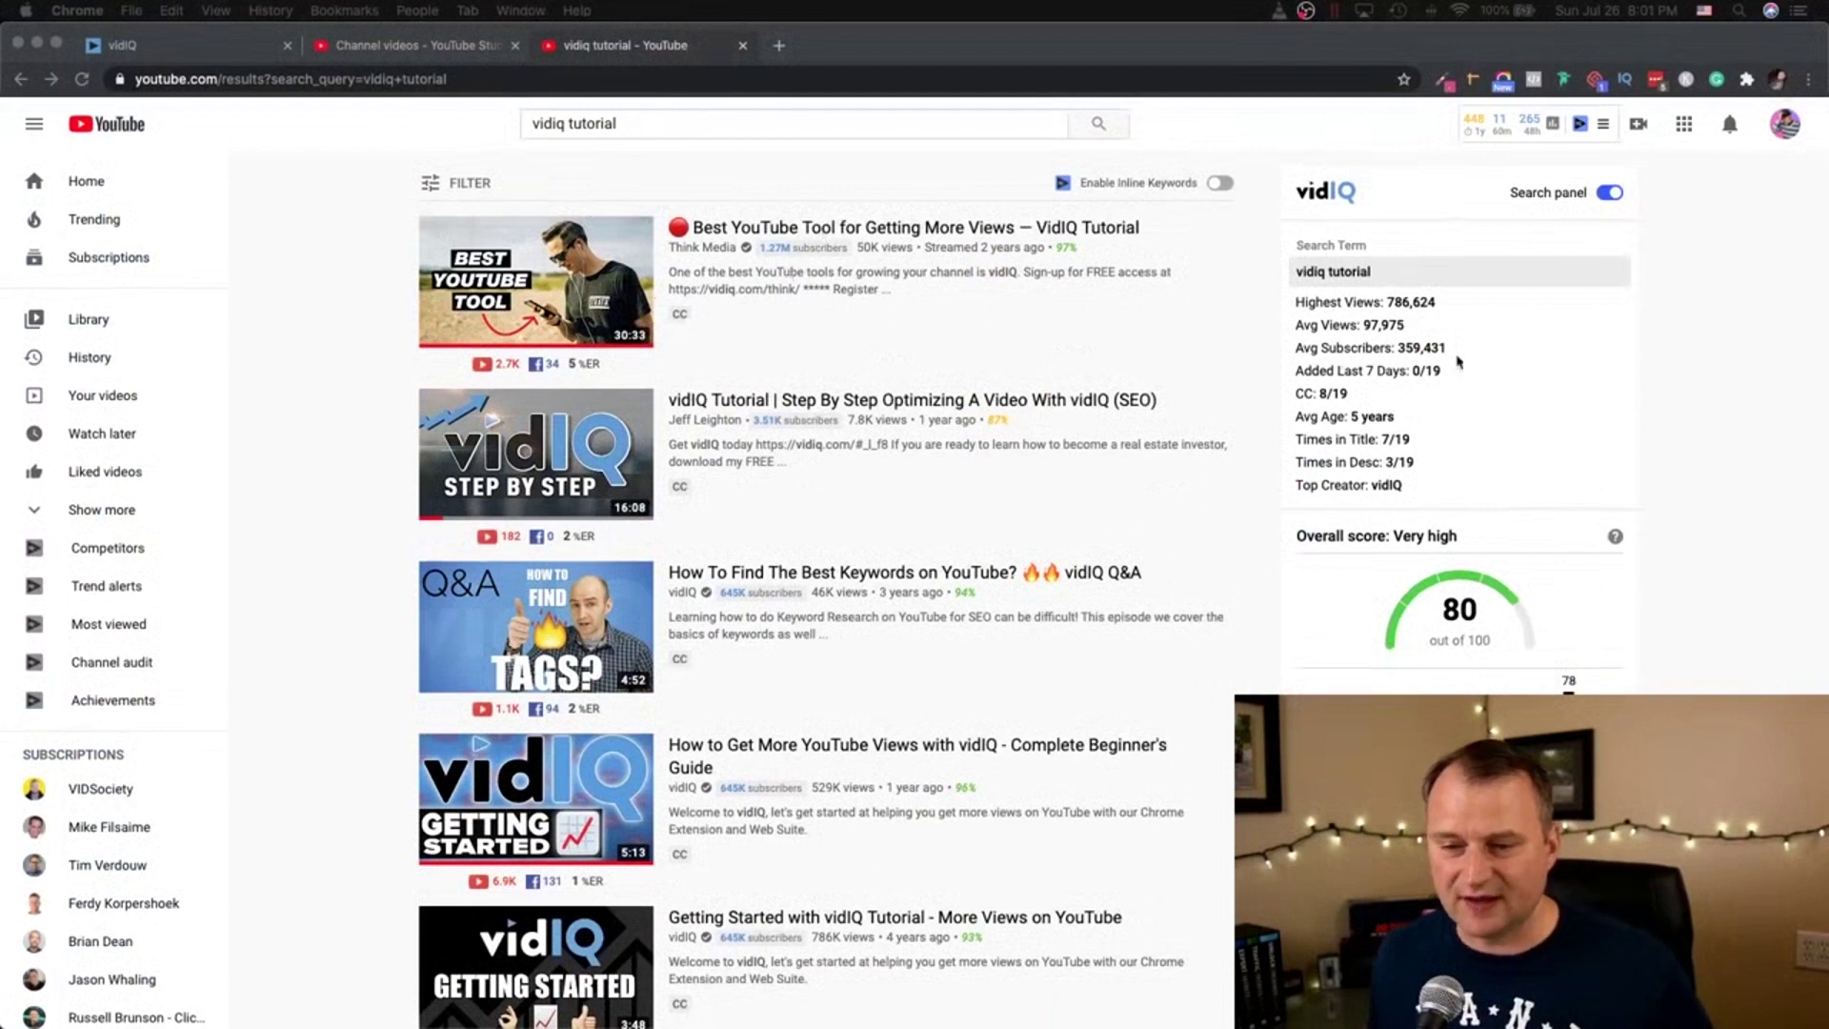
click(1388, 352)
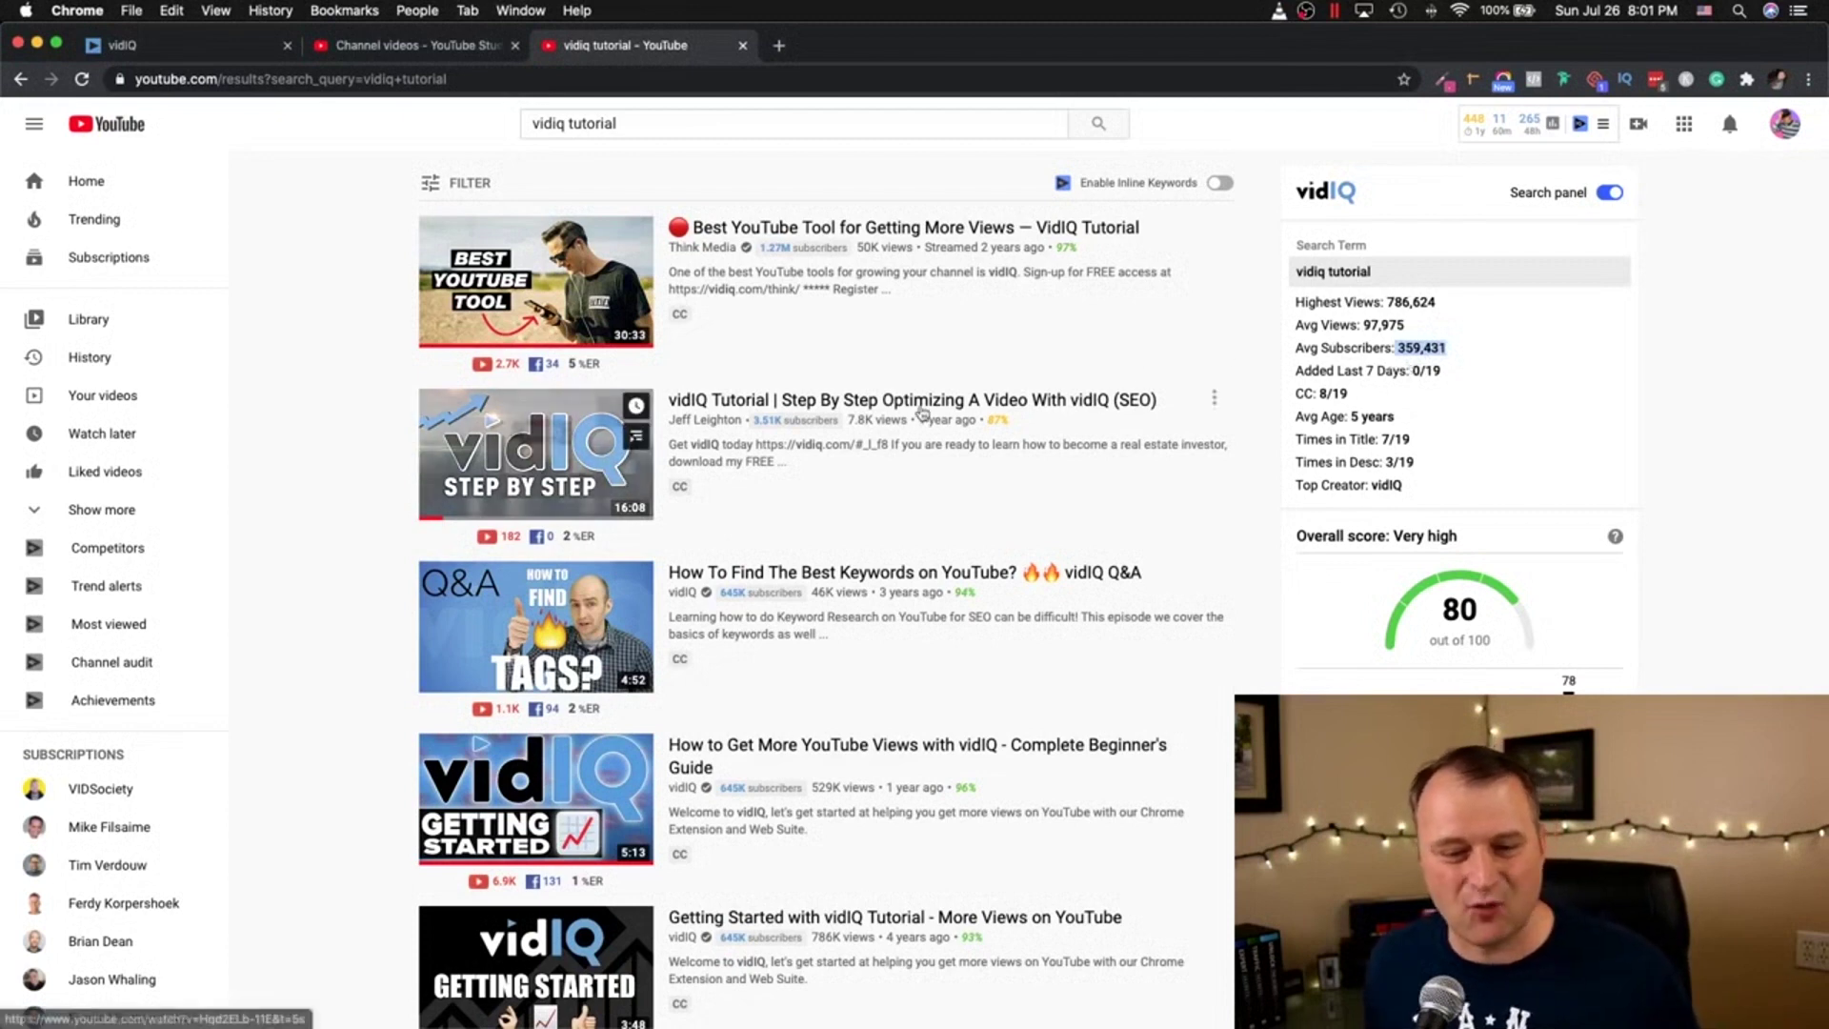
mouse_move(839, 319)
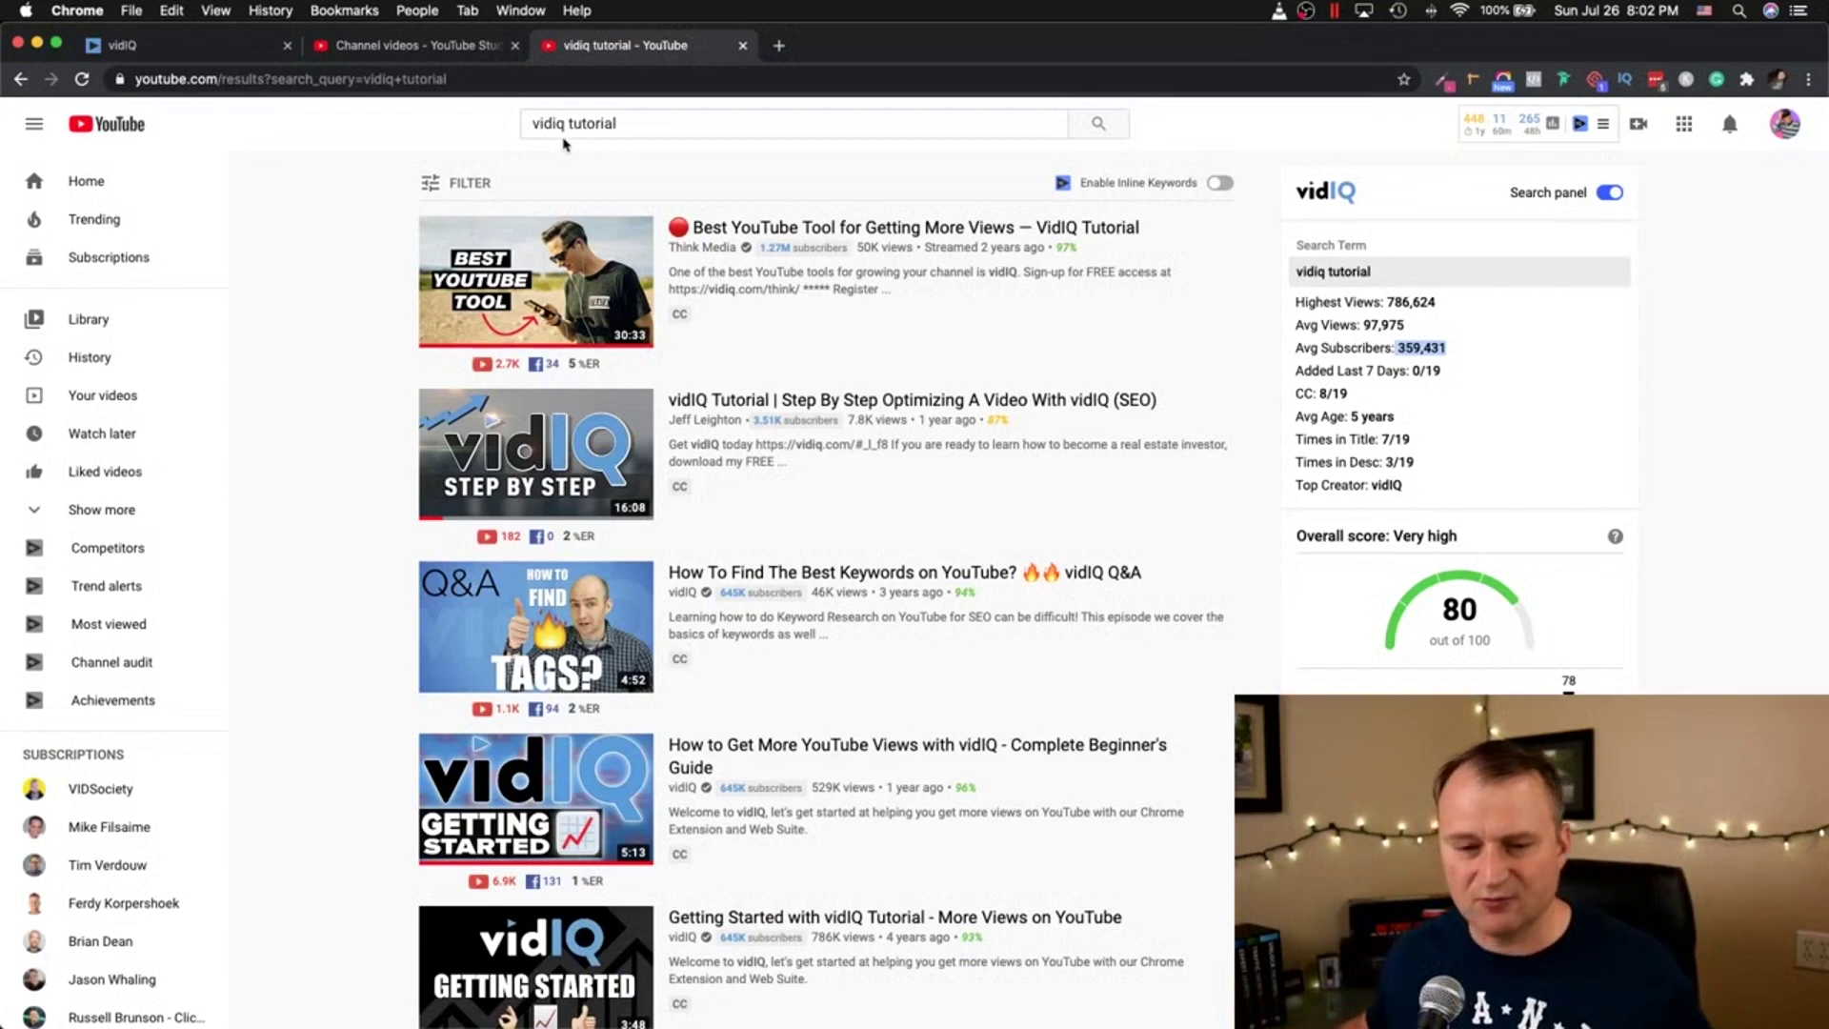
mouse_move(774, 282)
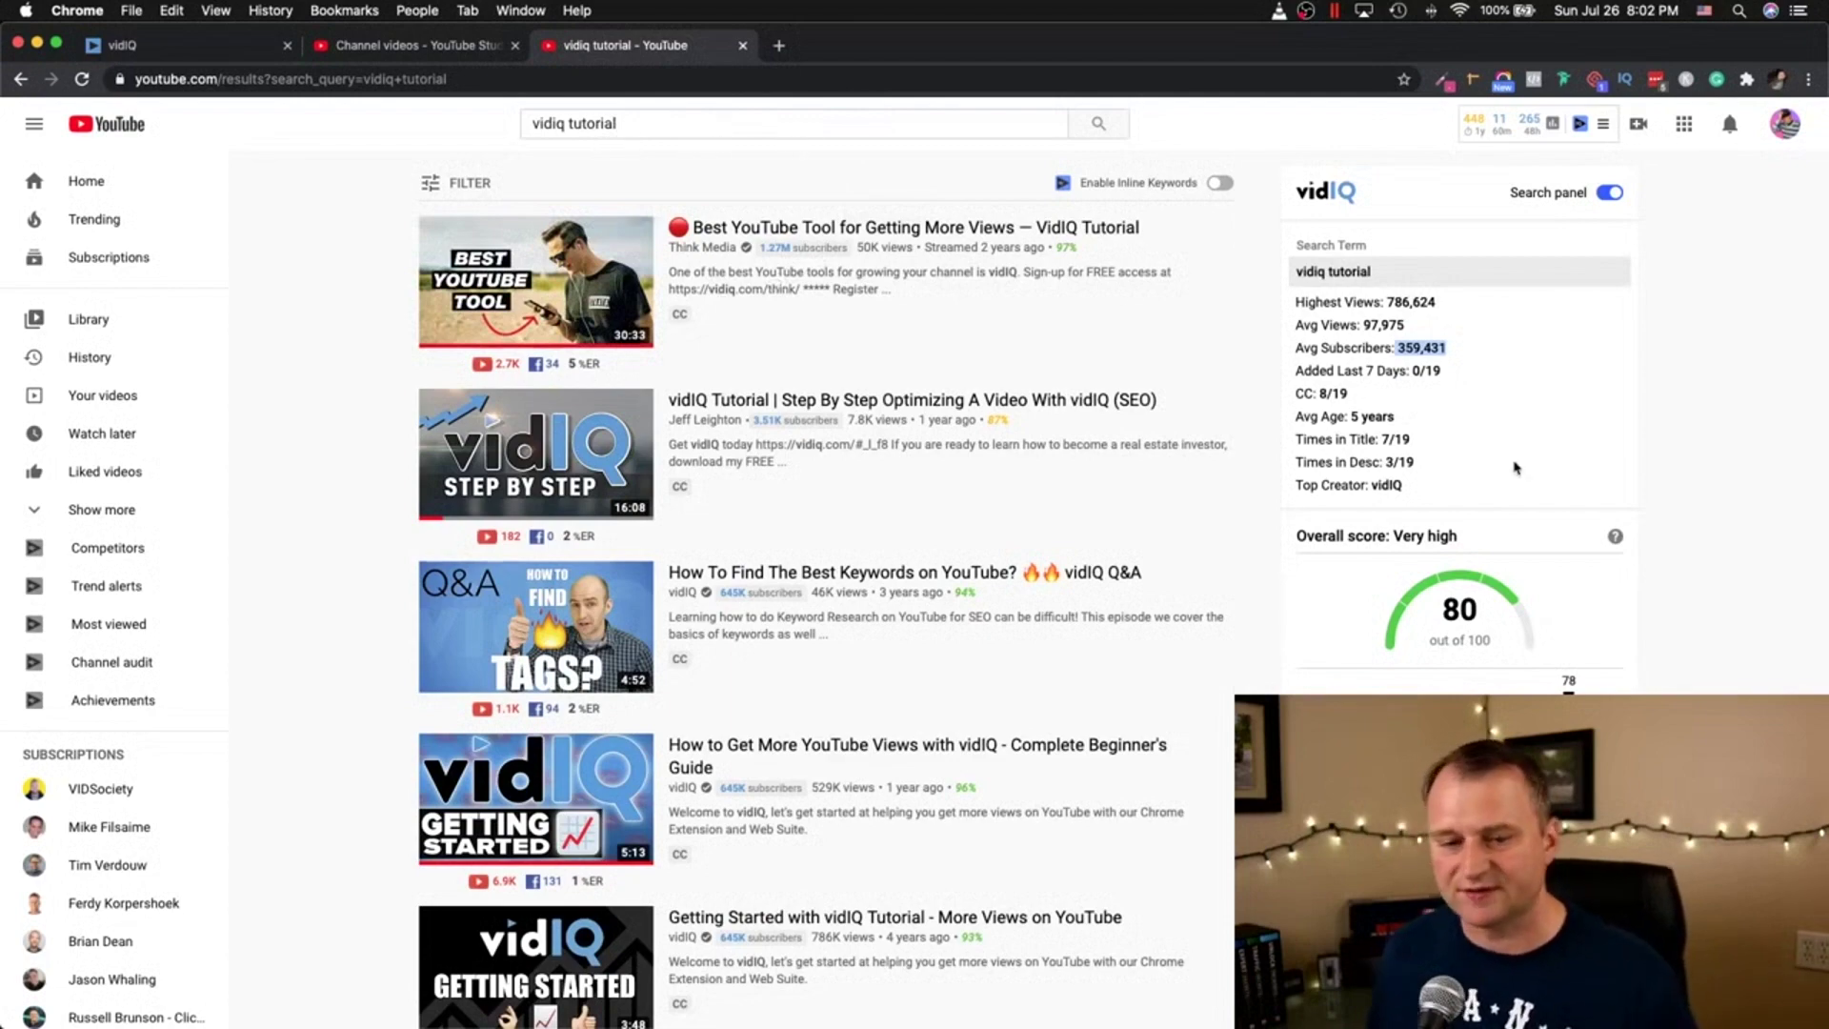
scroll(1283, 577, down, 7)
scroll(1283, 576, up, 3)
scroll(1283, 576, up, 4)
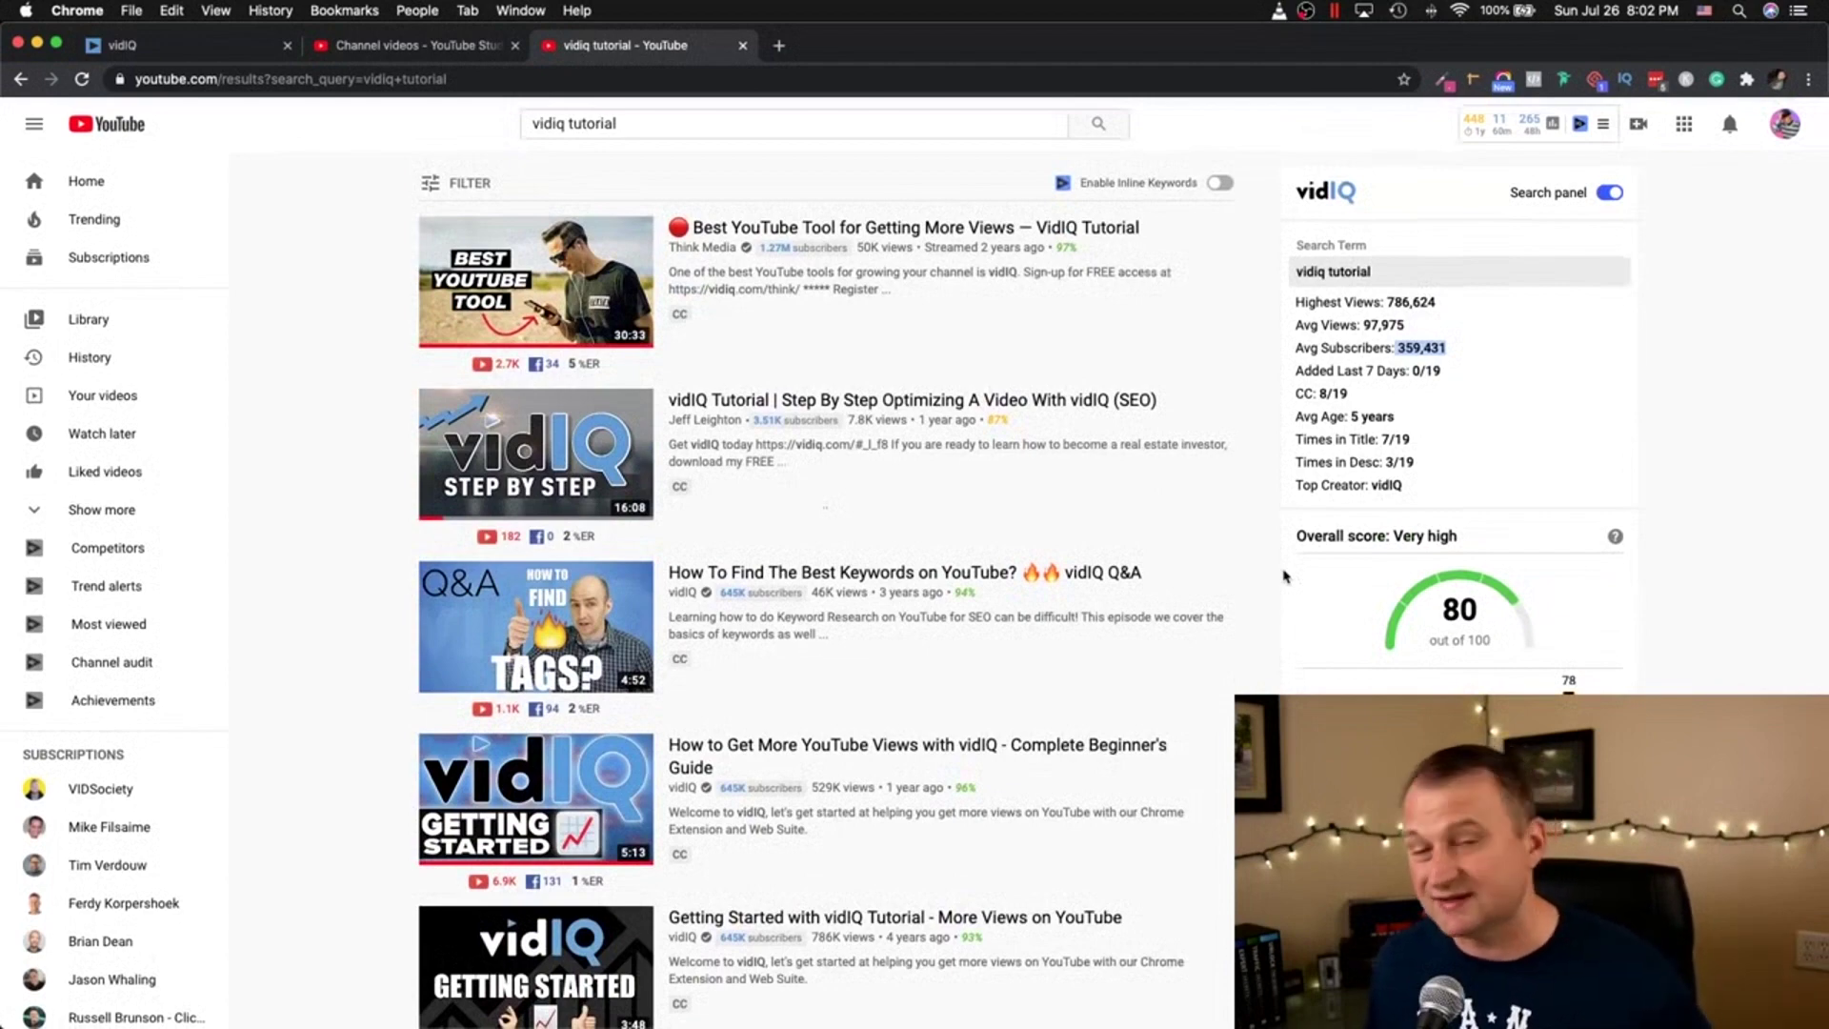
Step: Tick the related opportunity "vidIq" and briefly view its keyword inspector results before closing them
scroll(1283, 577, down, 5)
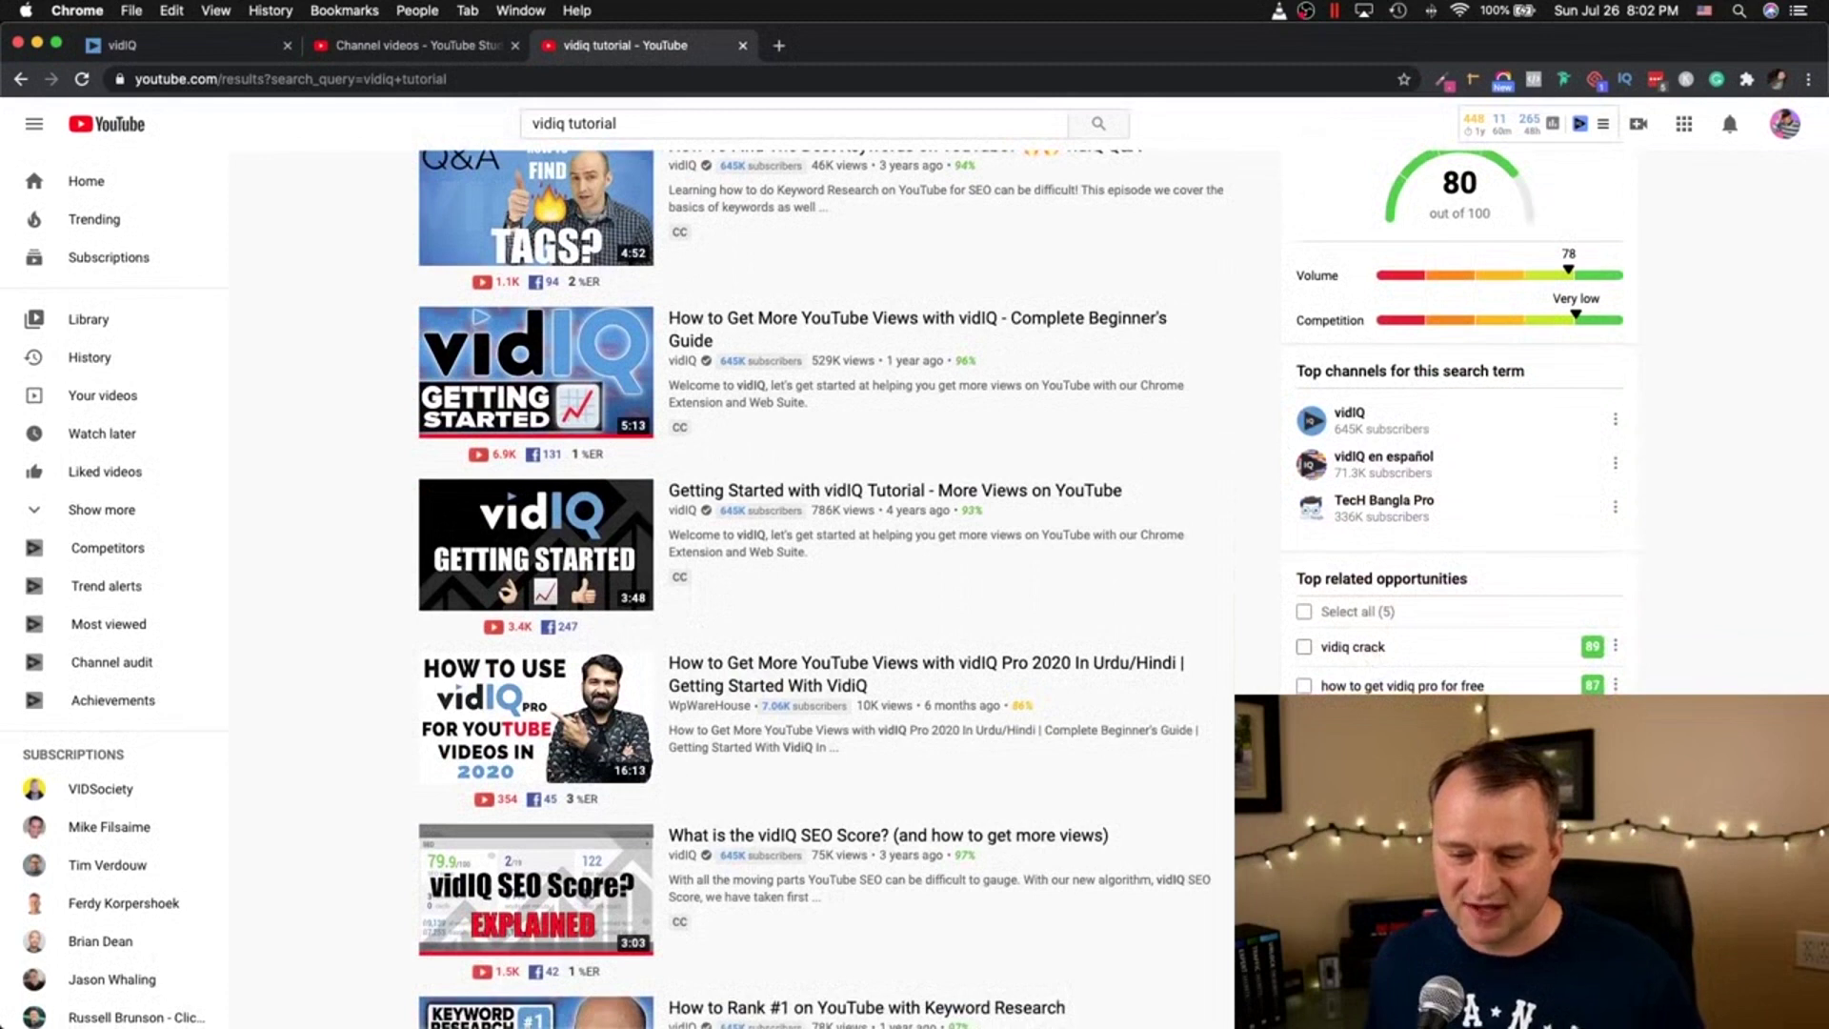
click(1304, 685)
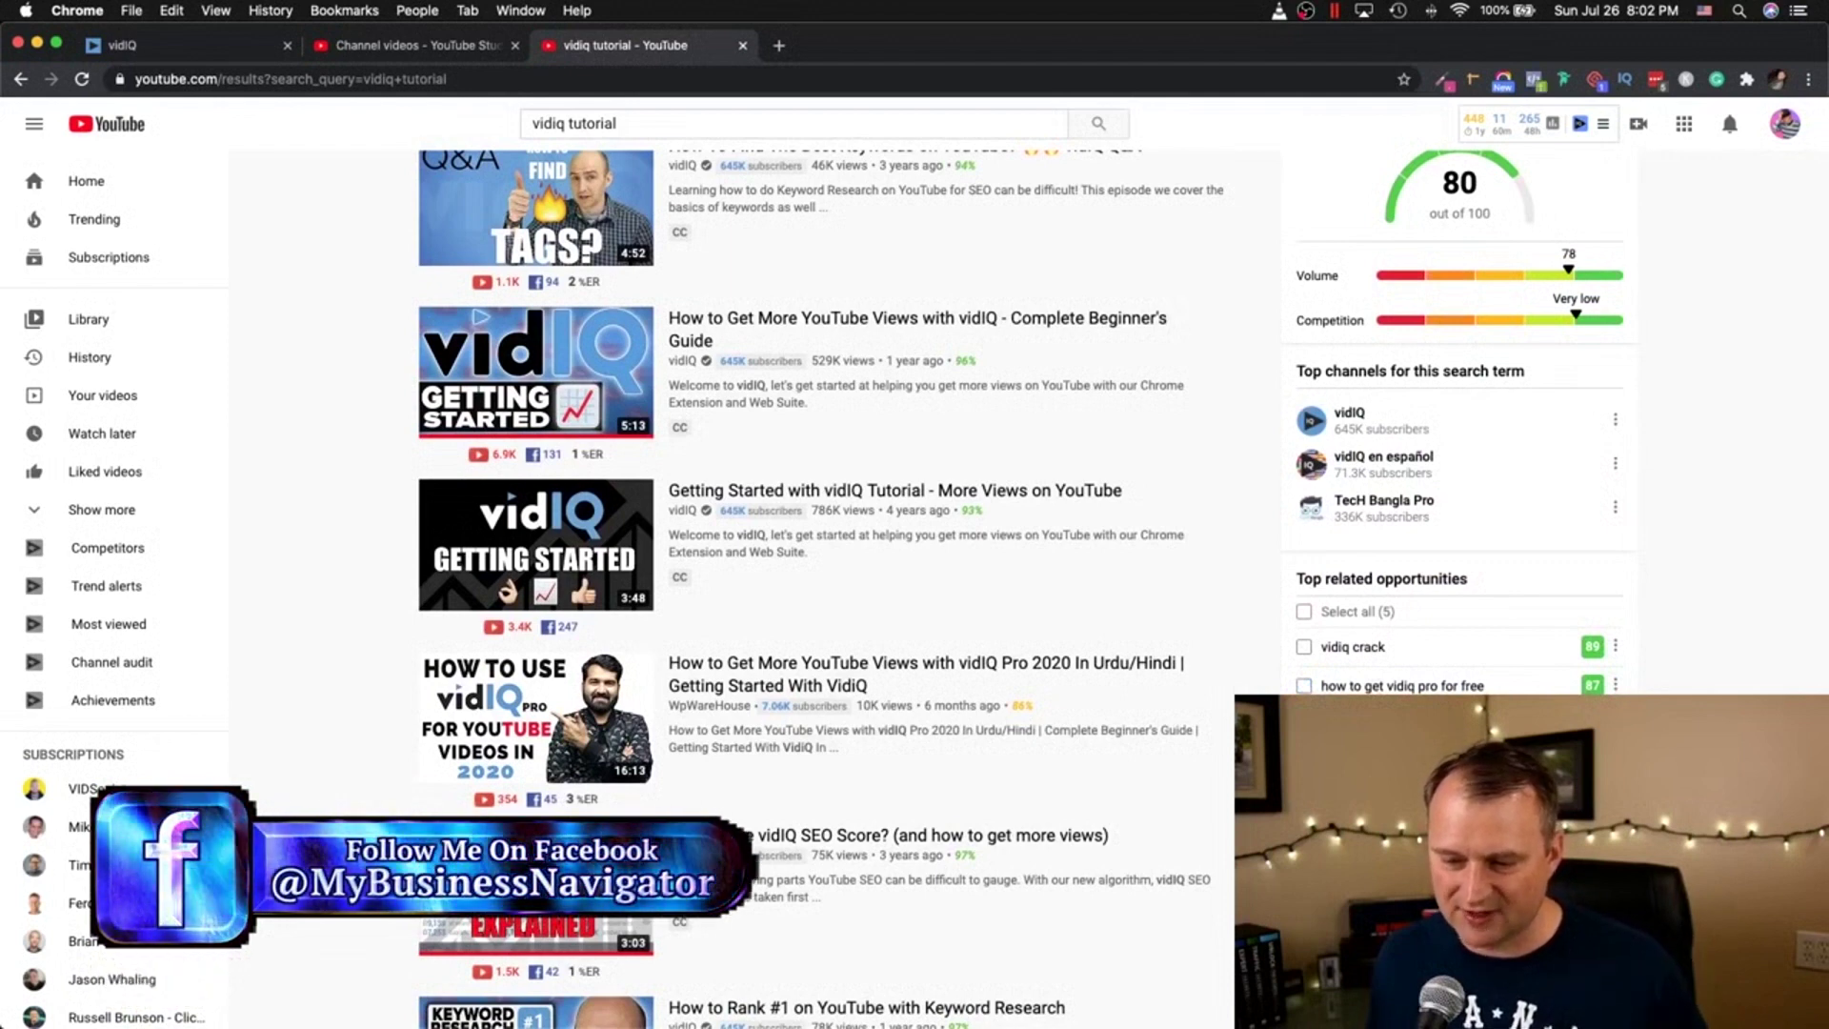
click(1428, 723)
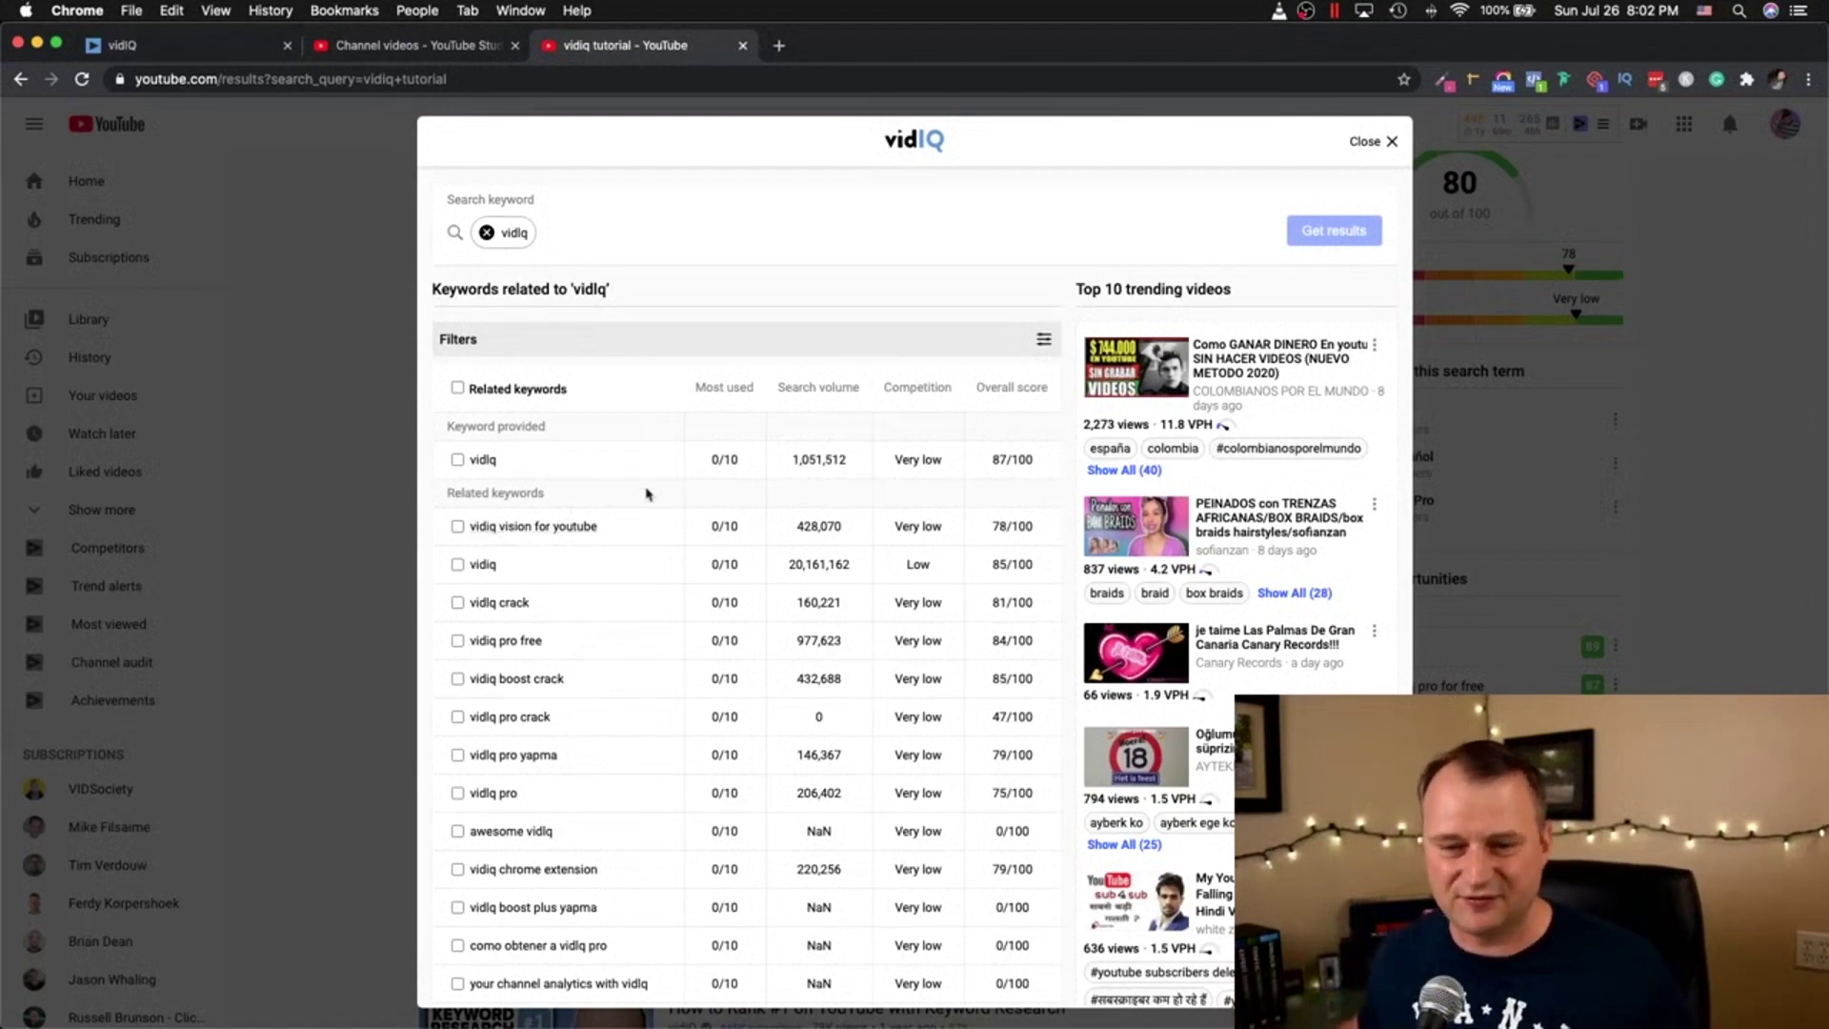
click(1382, 143)
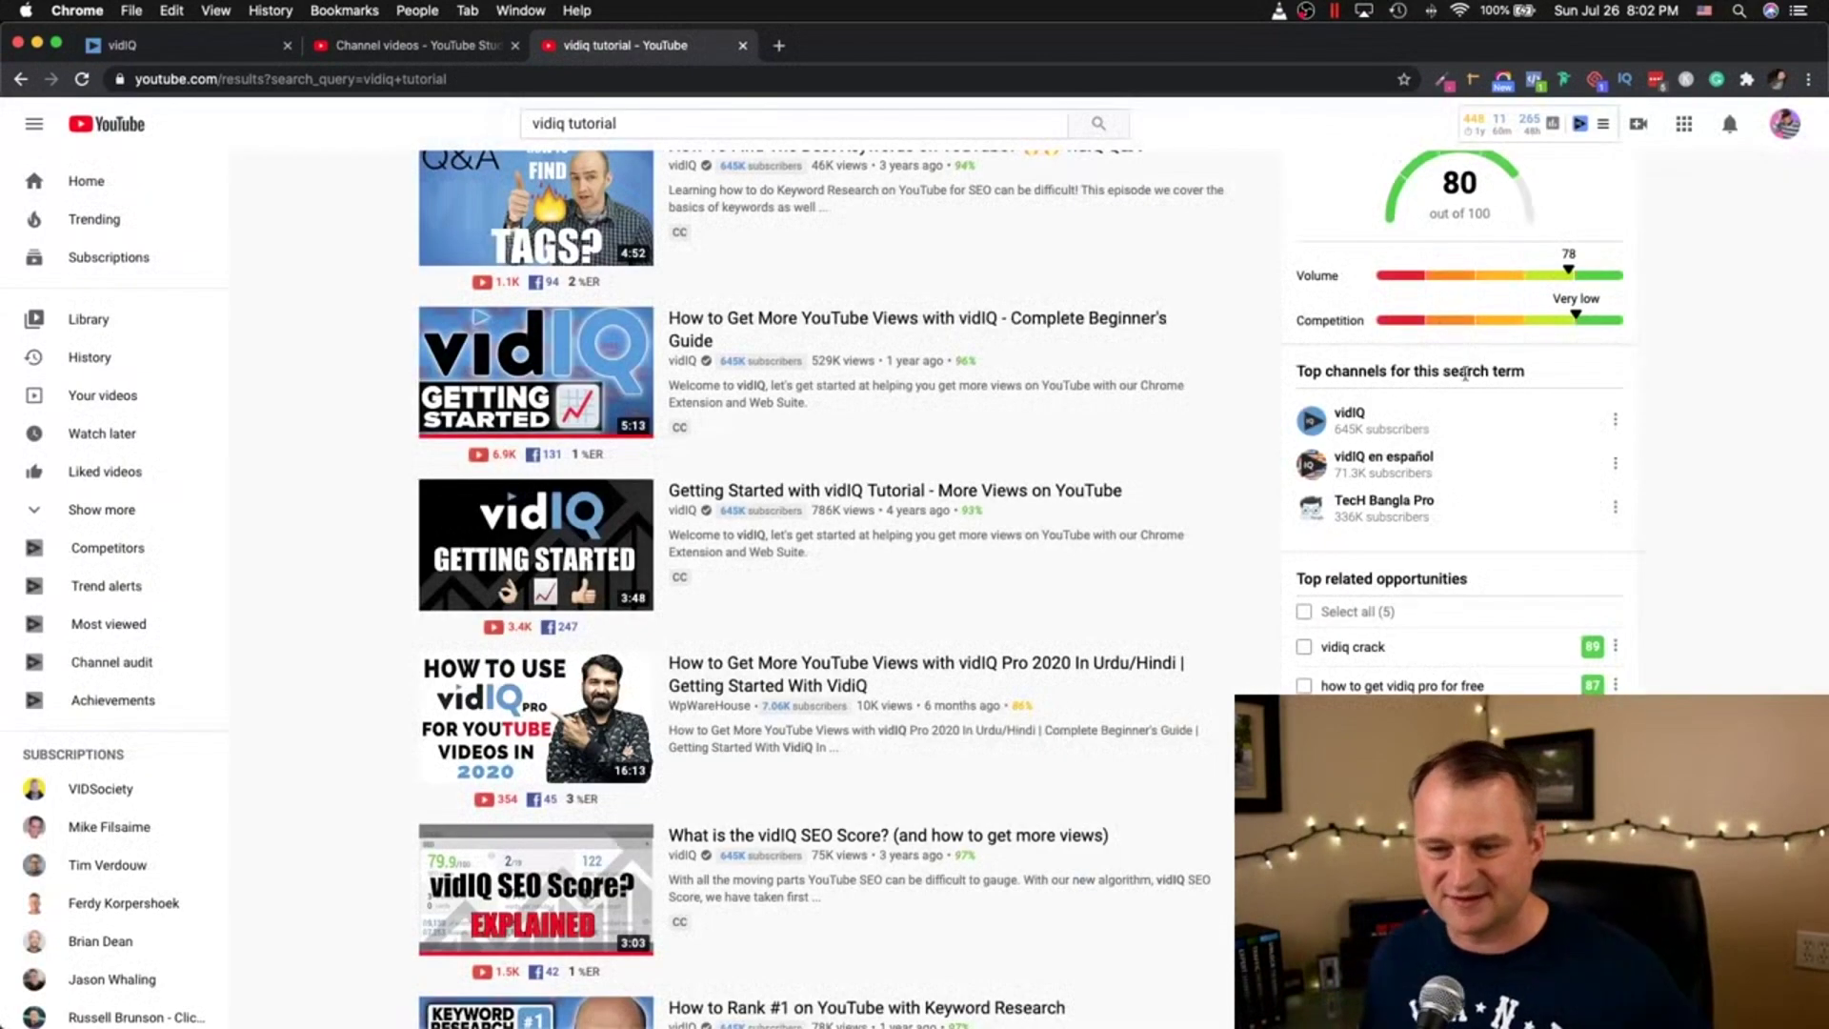
Step: Open the related opportunity "vidIq" in the keyword inspector and highlight the search volume of "vidiq vision for youtube"
scroll(1452, 399, up, 5)
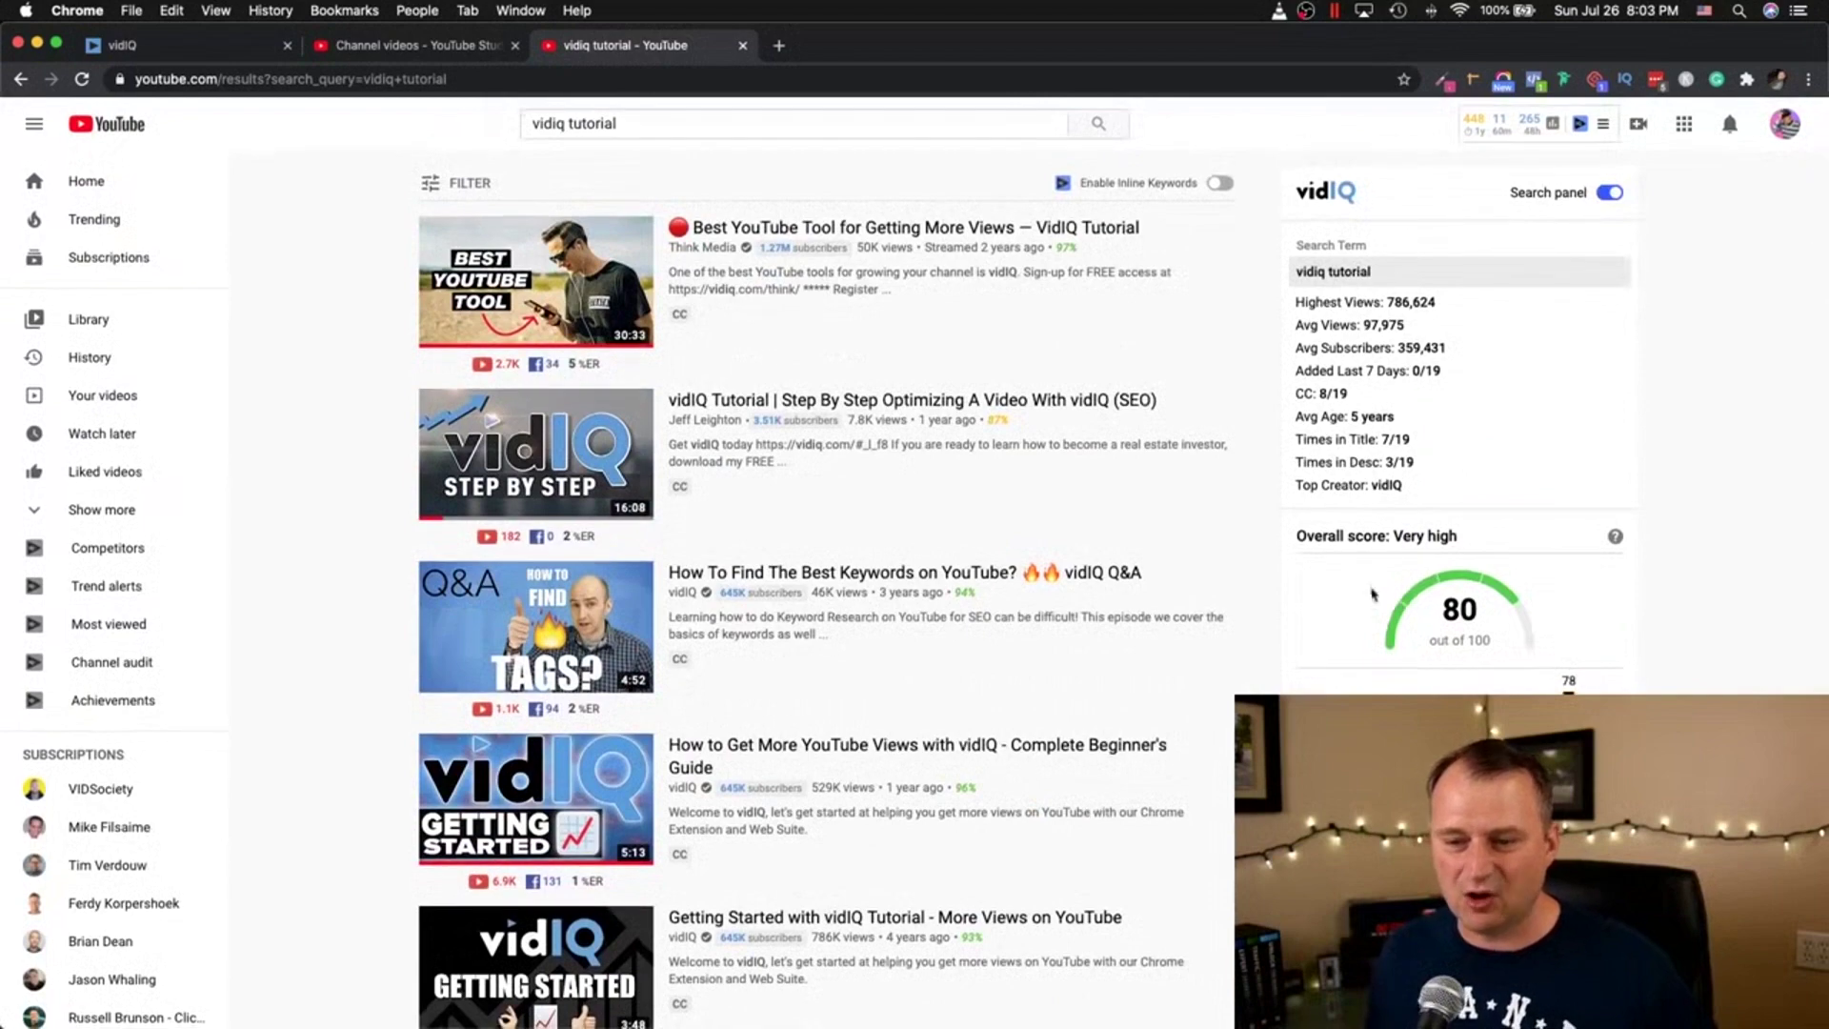
scroll(1372, 594, down, 10)
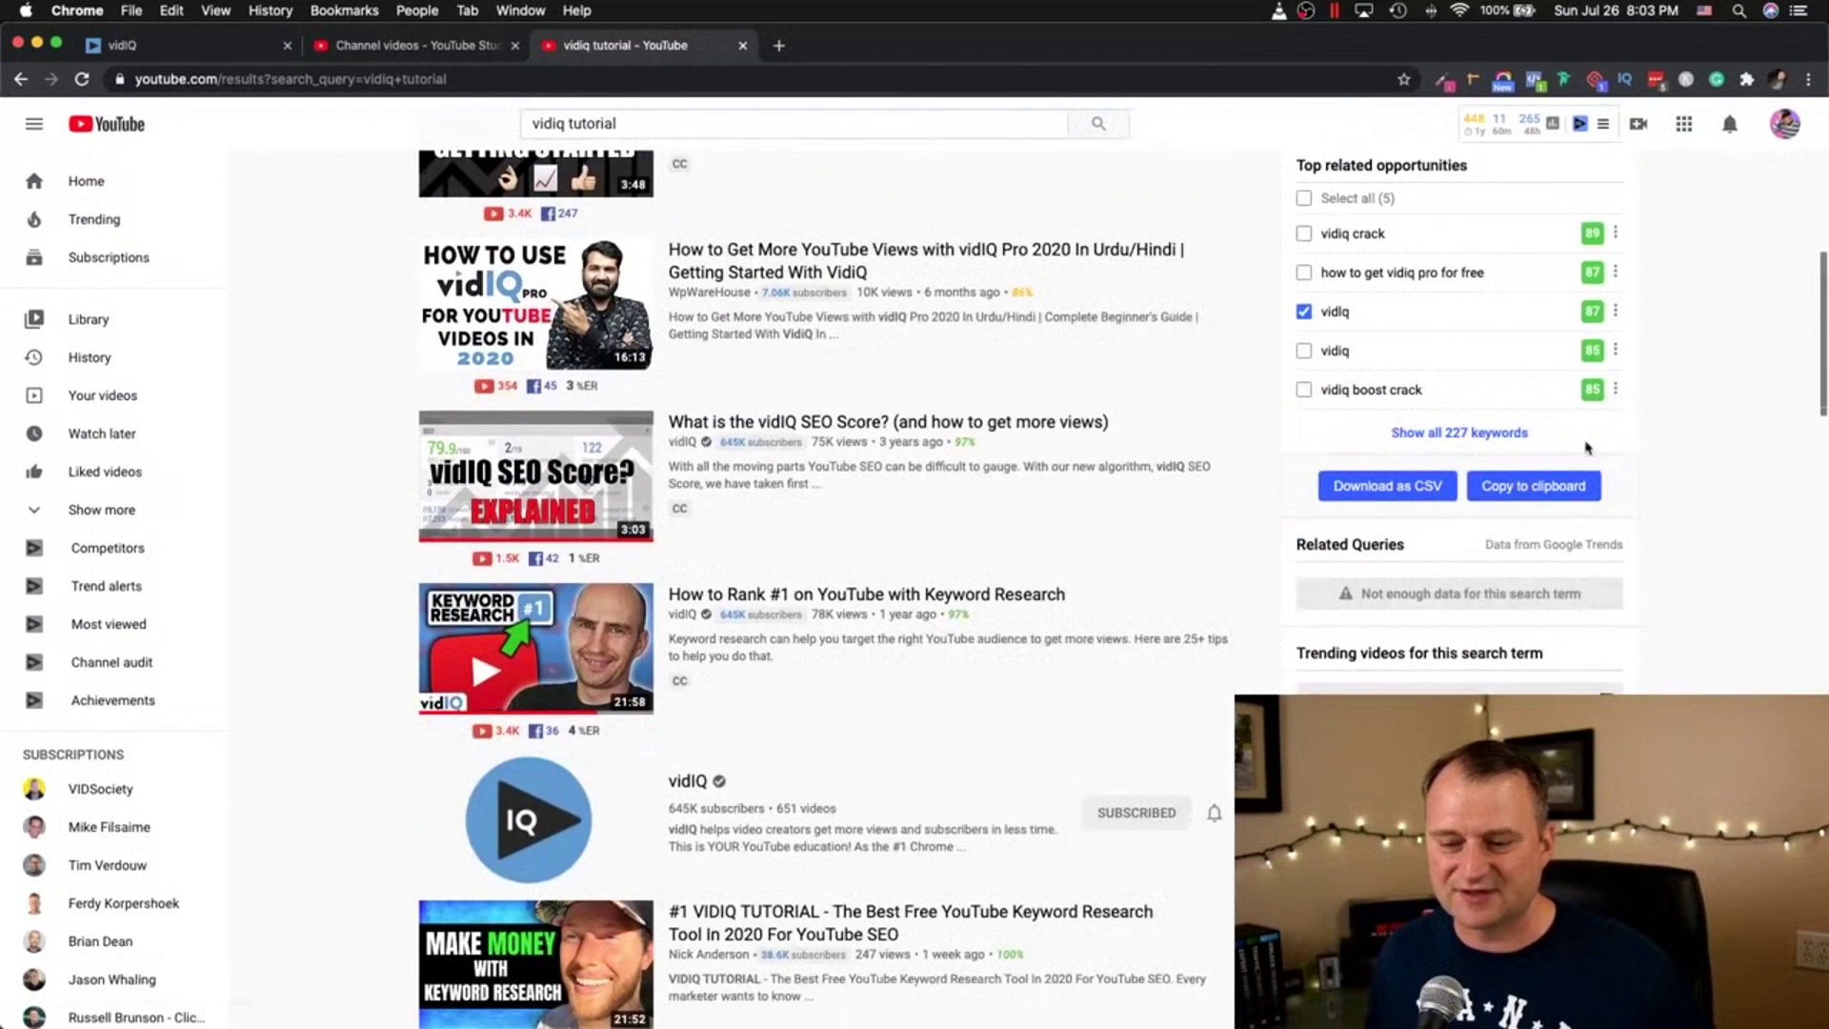
click(1615, 312)
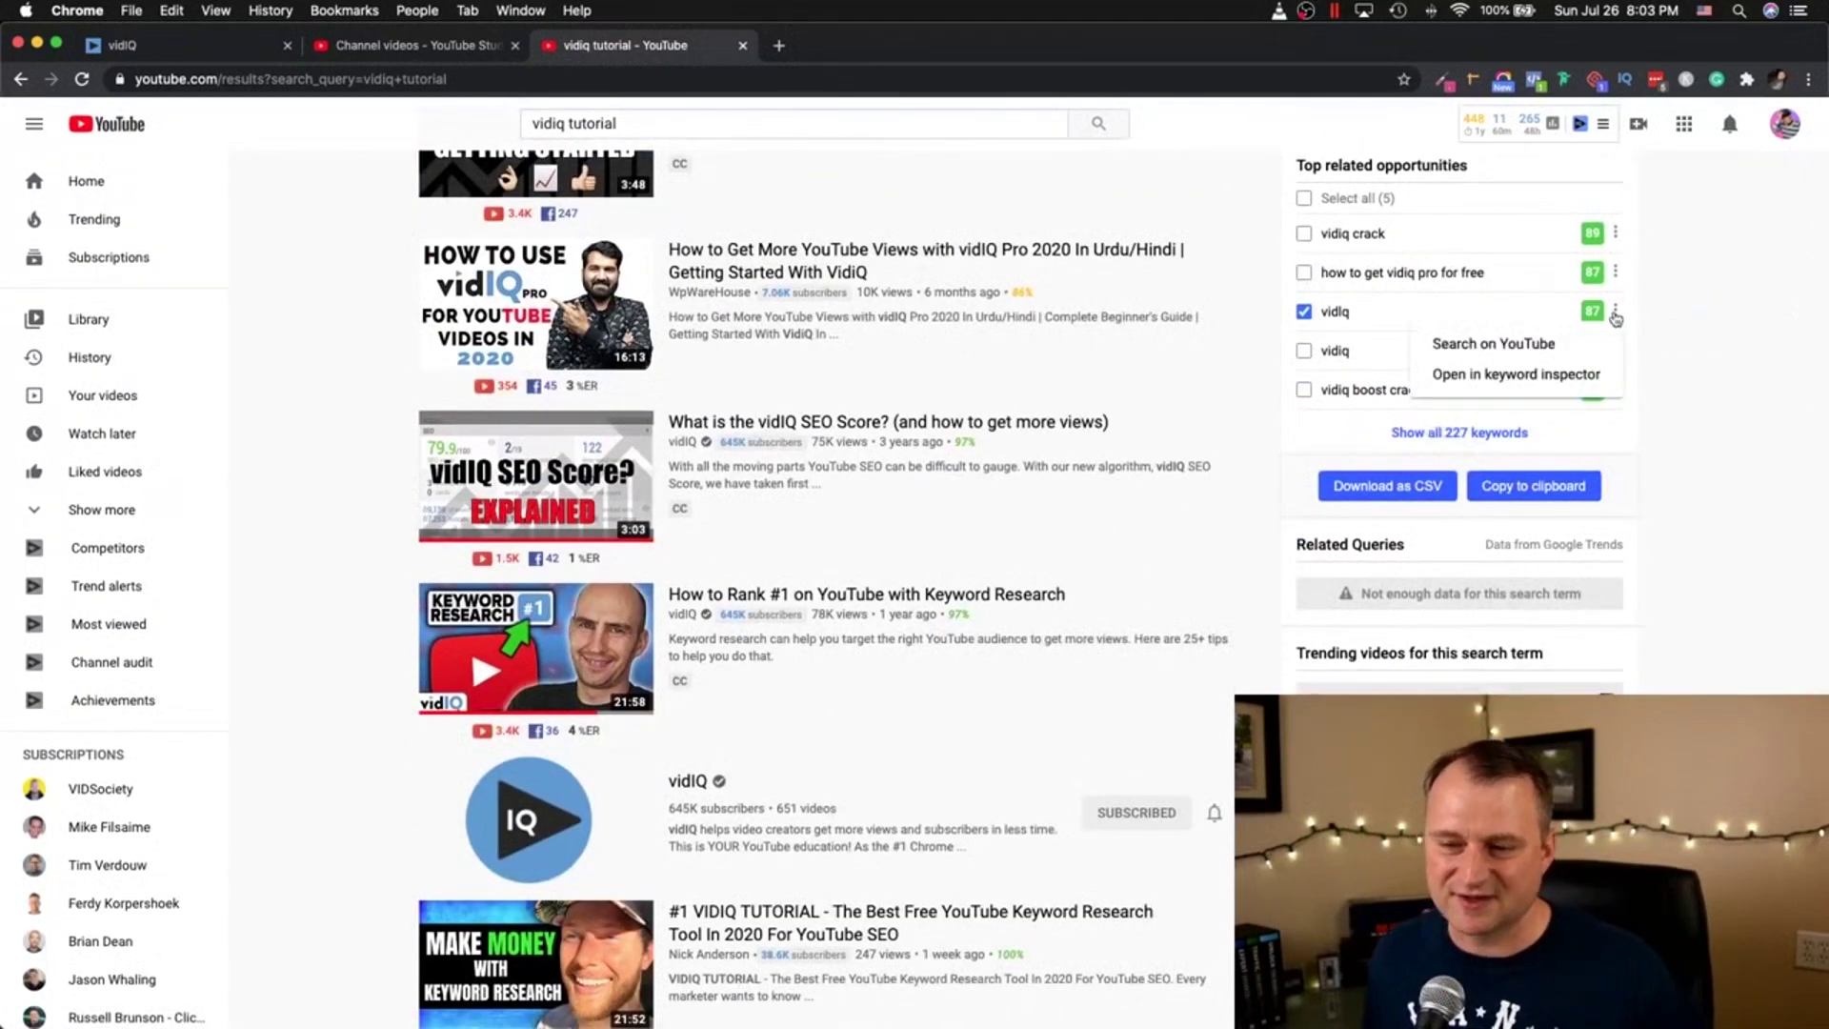
click(1516, 375)
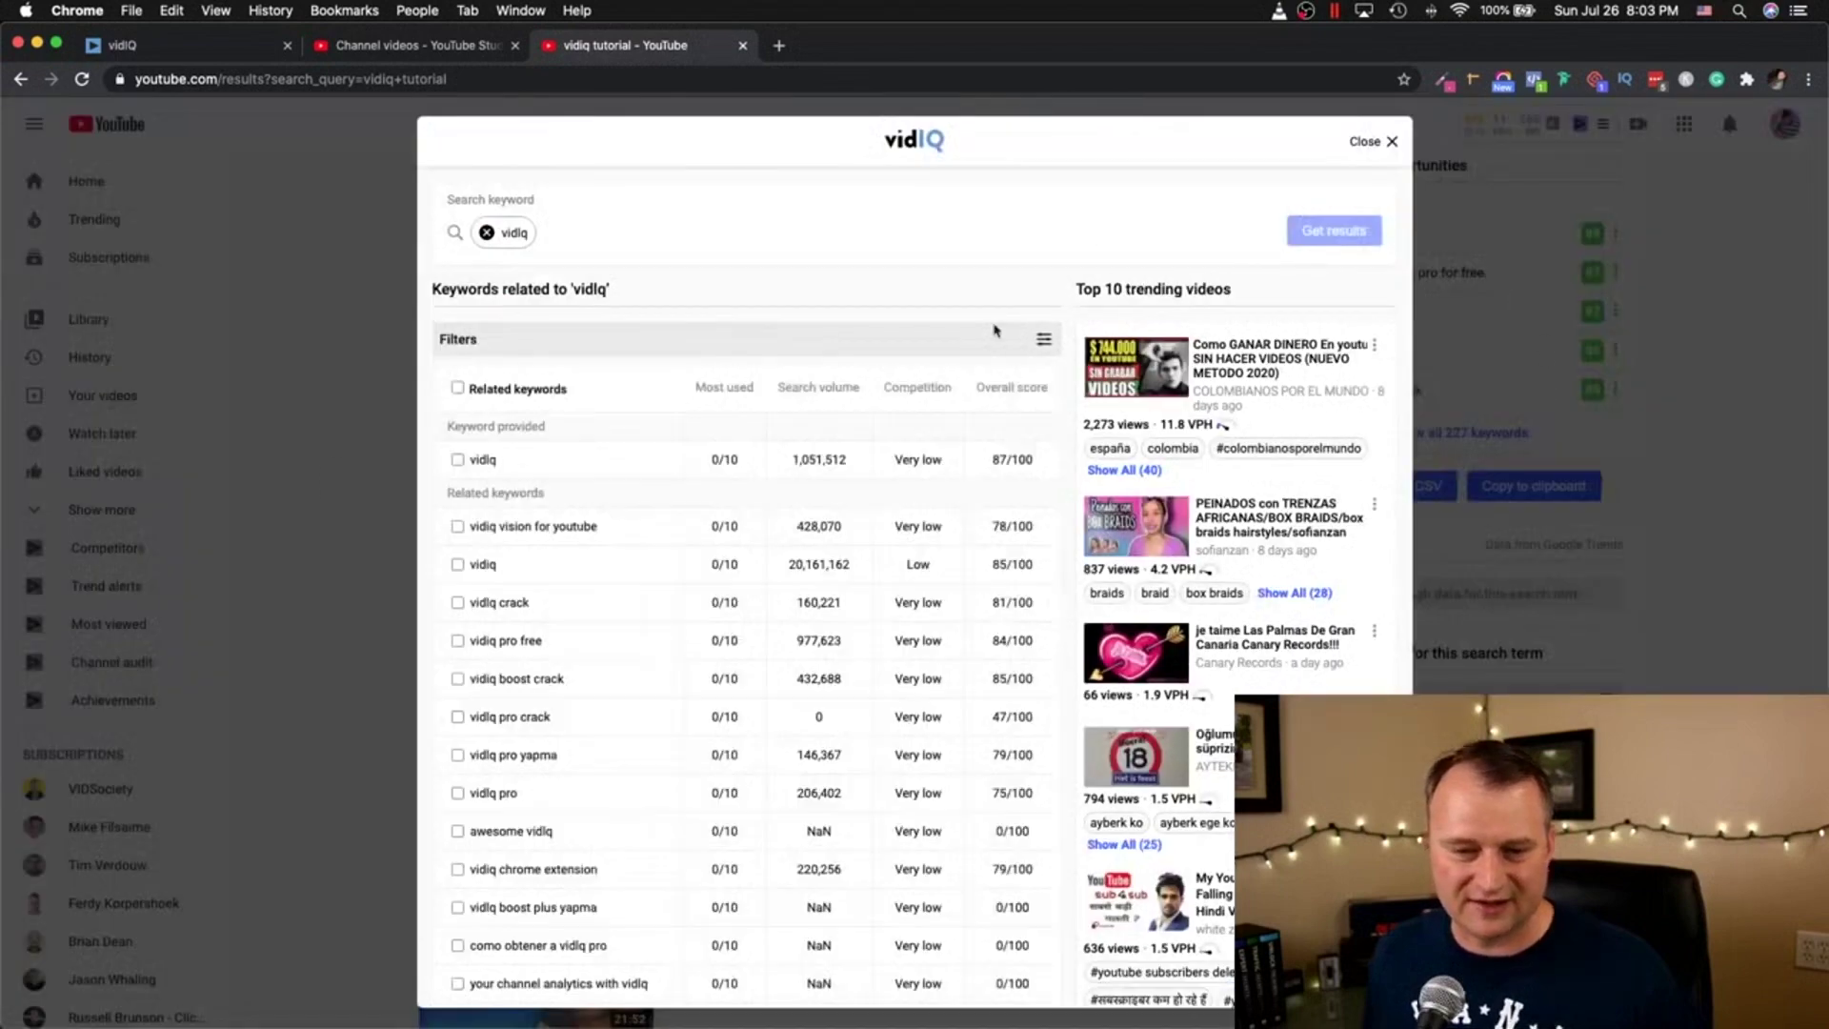
double_click(799, 525)
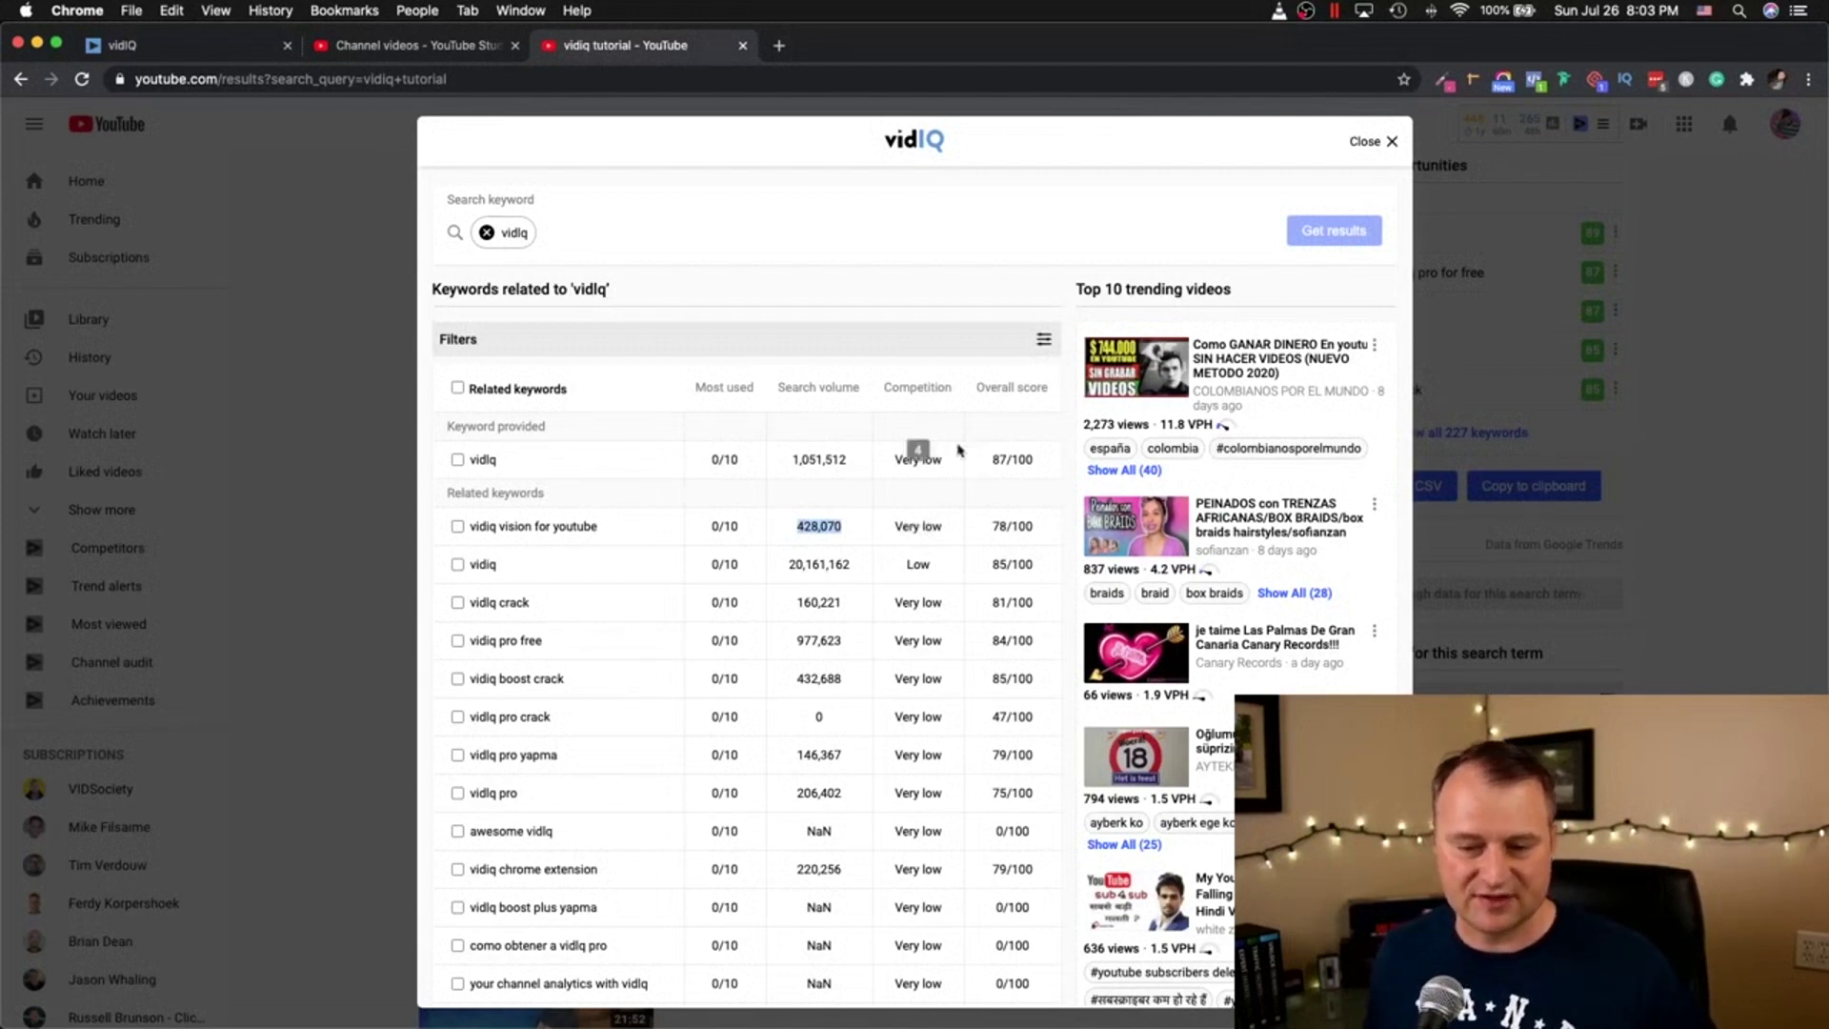
scroll(962, 521, up, 3)
scroll(962, 521, down, 2)
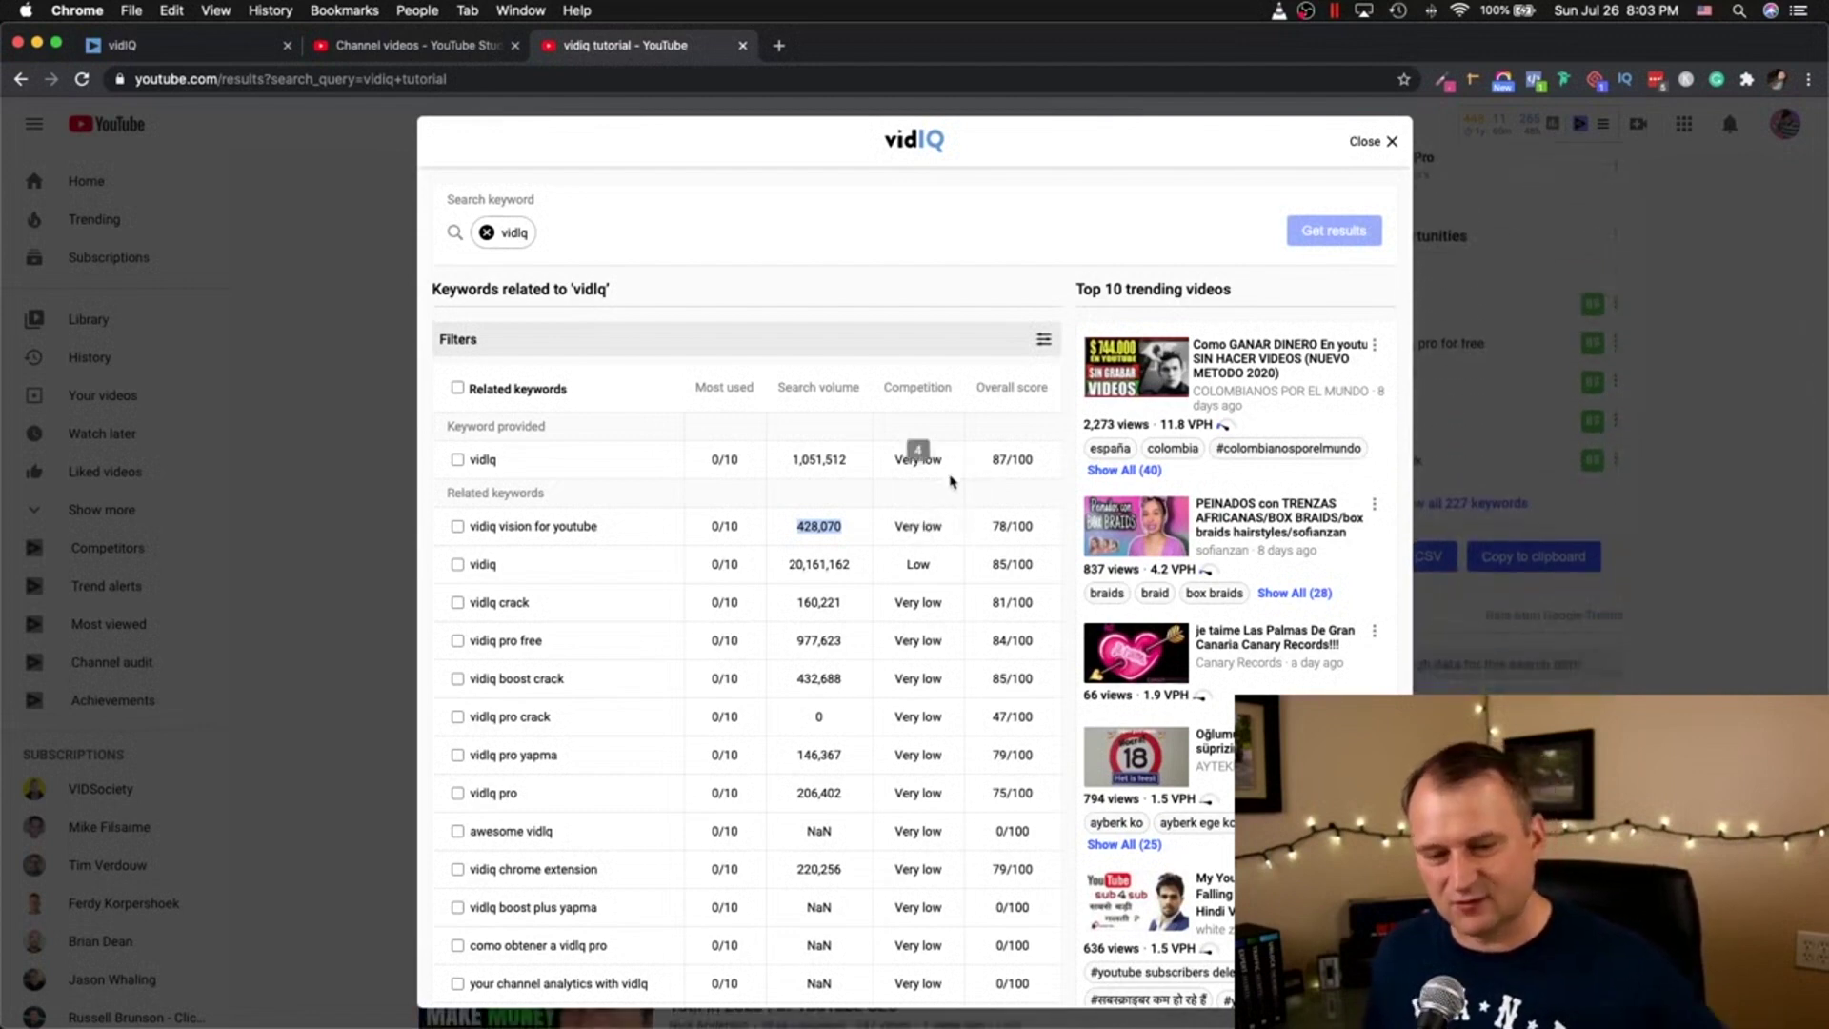
Step: Sort the keywords related to "vidIq" by competition, reviewing the lowest first and finishing with the highest on top
click(935, 391)
click(937, 390)
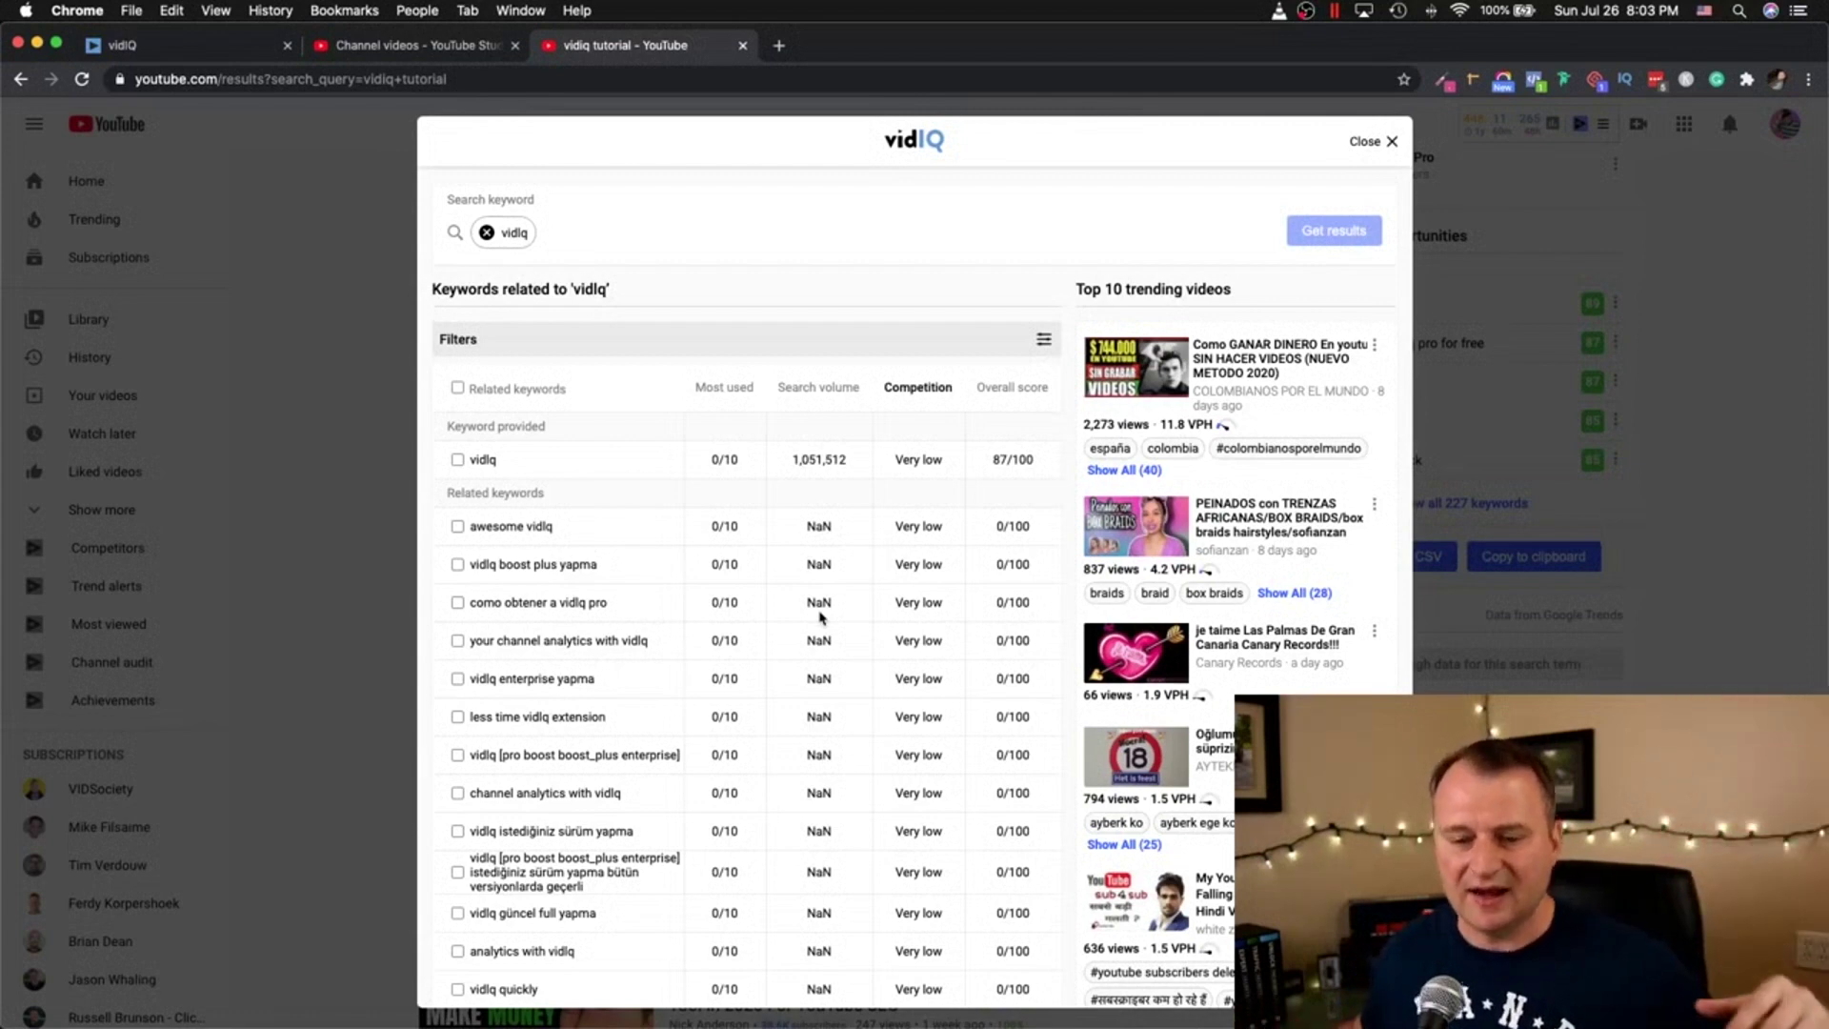
scroll(819, 618, down, 6)
scroll(914, 768, down, 9)
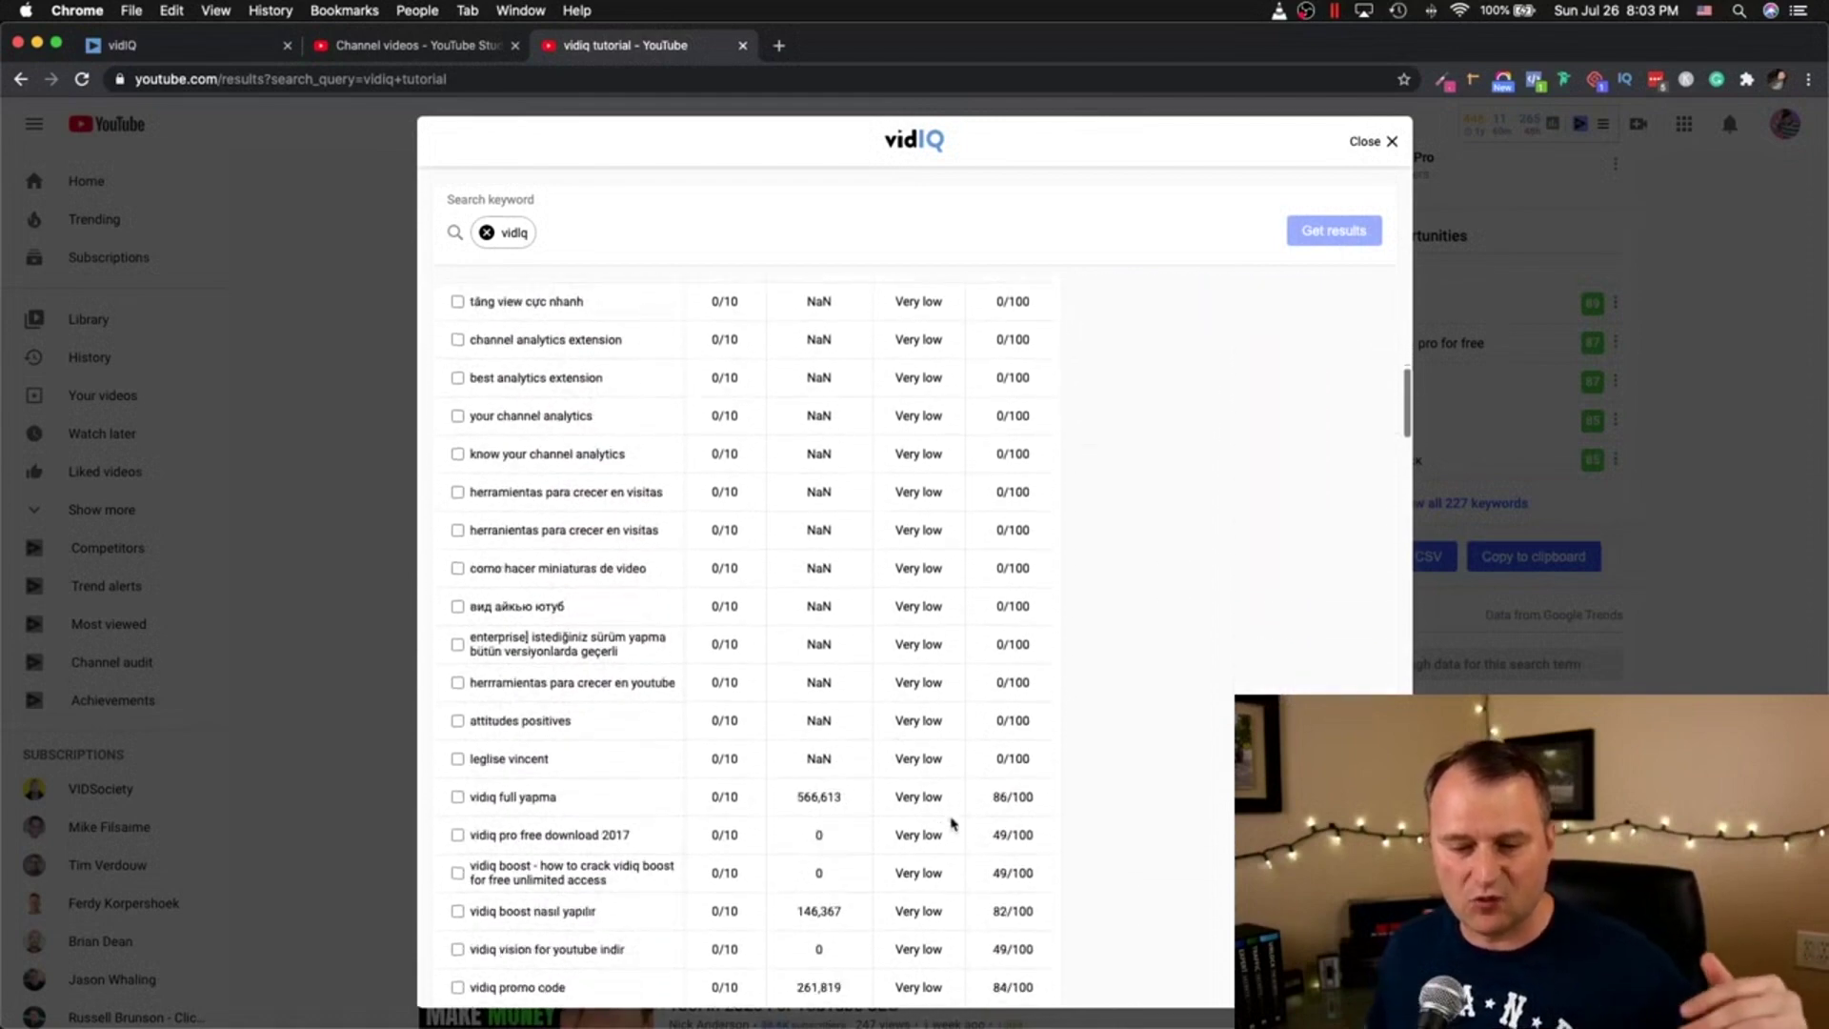
scroll(927, 768, up, 15)
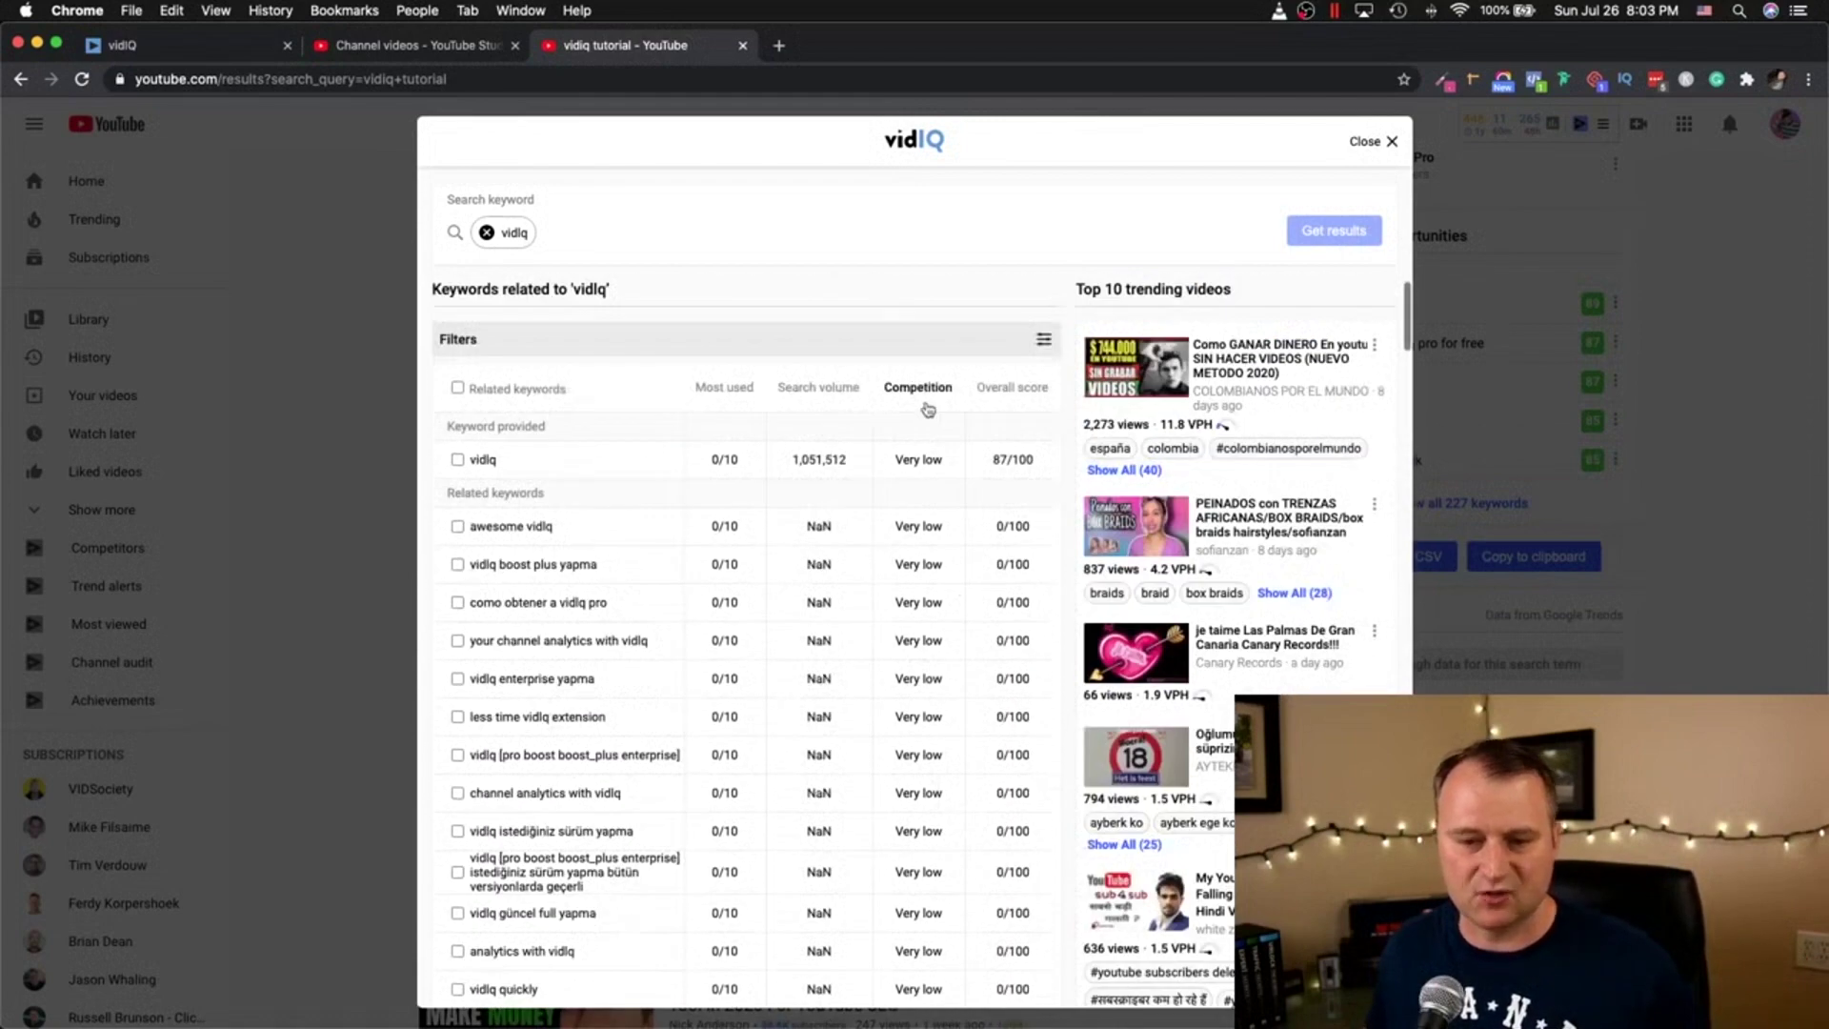
click(933, 389)
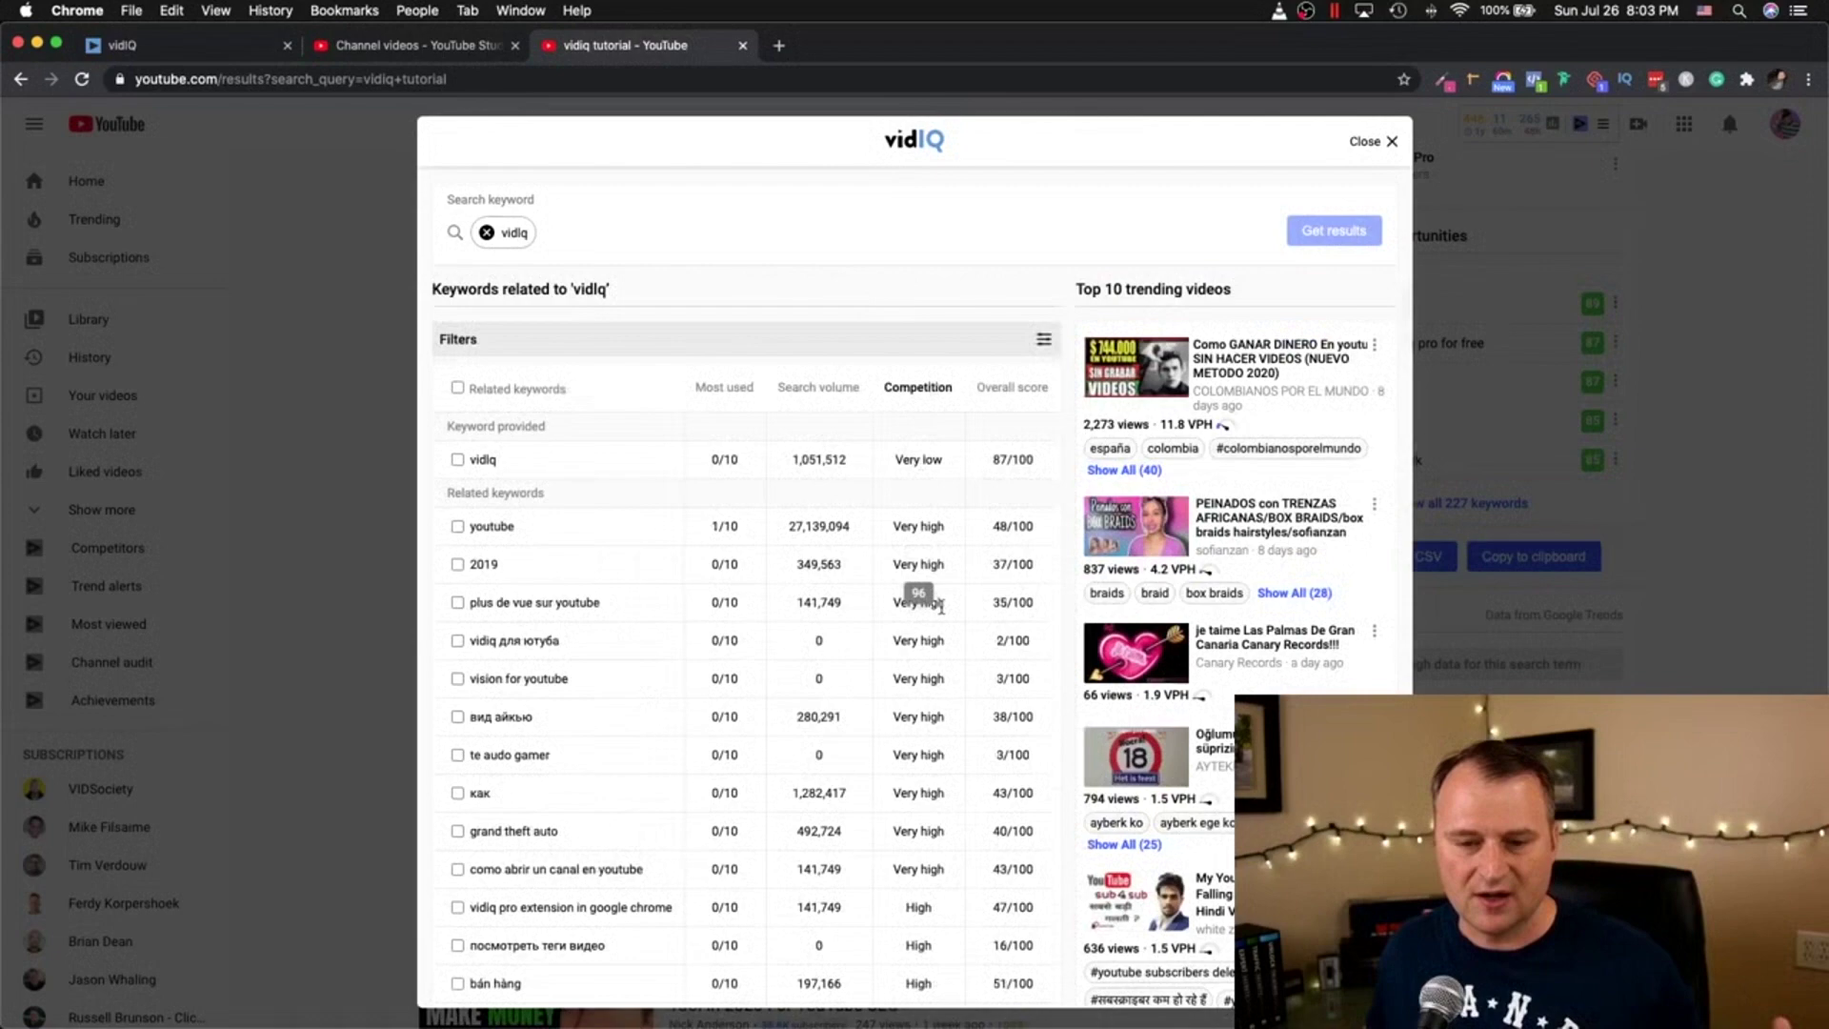
Step: Inspect the very high competition keyword "youtube" and clear it from the search keyword field
mouse_move(930, 522)
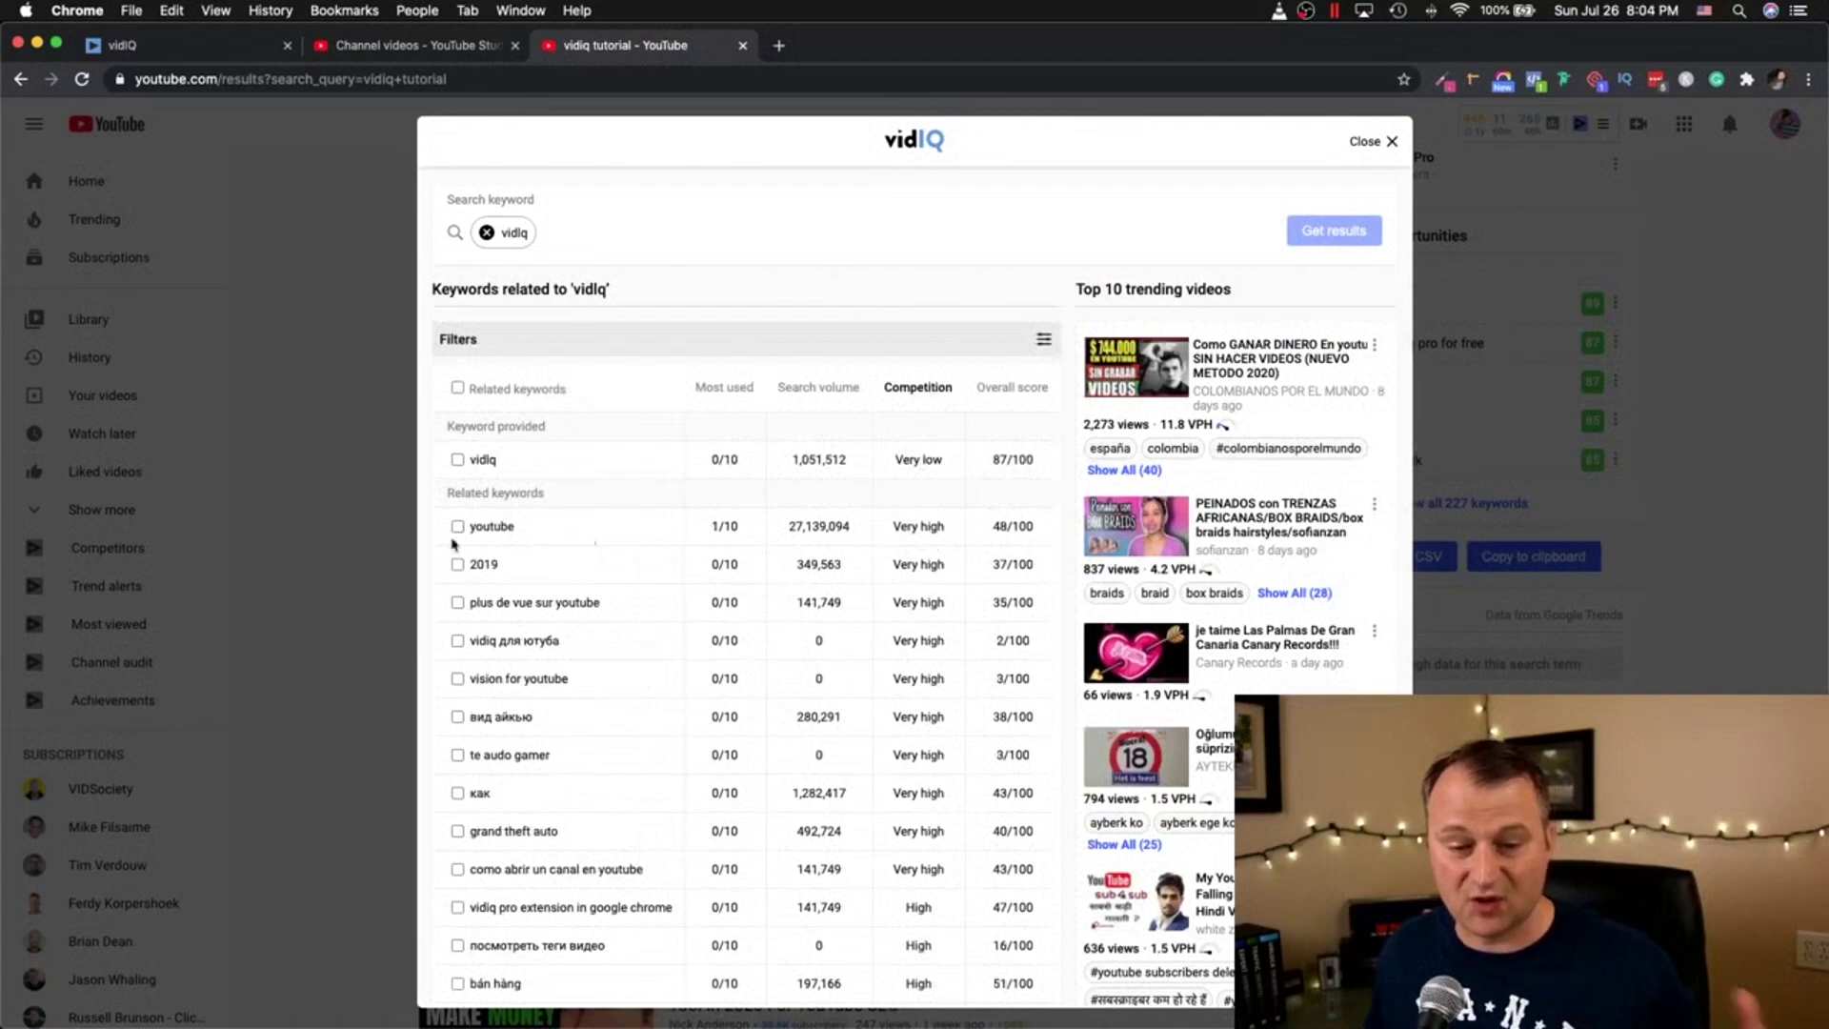
click(490, 527)
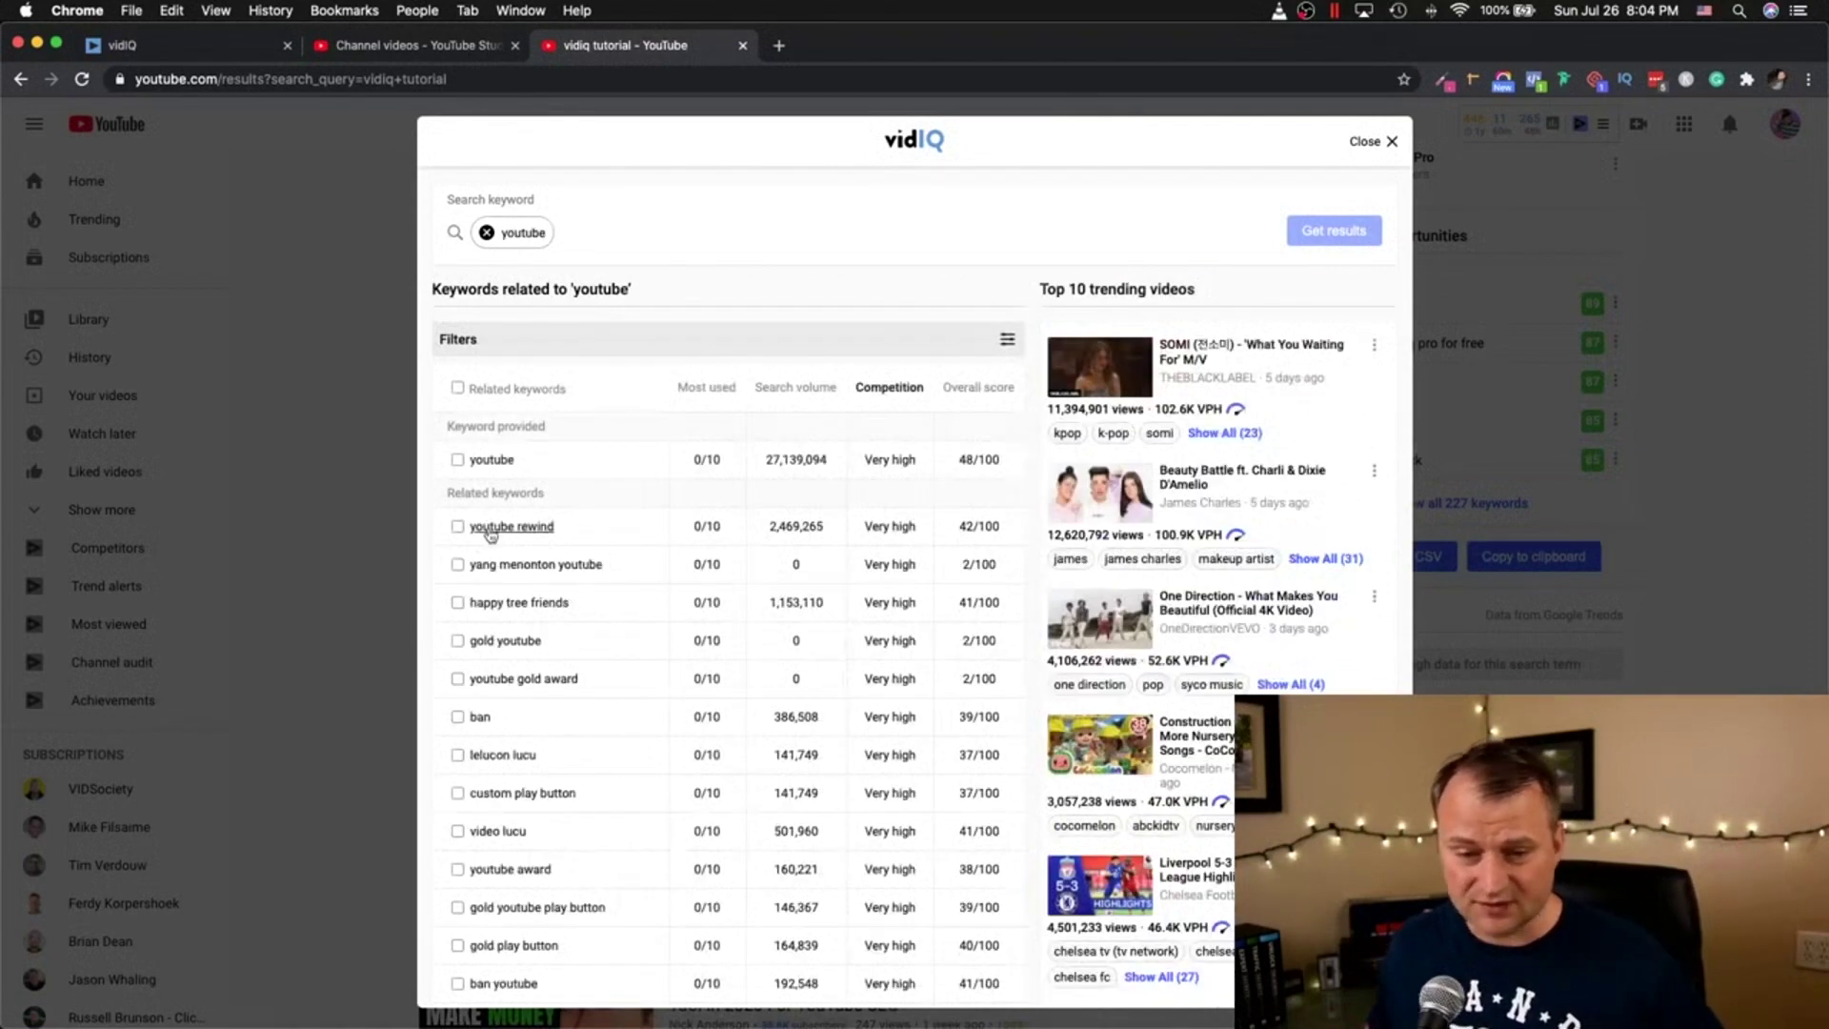
click(487, 233)
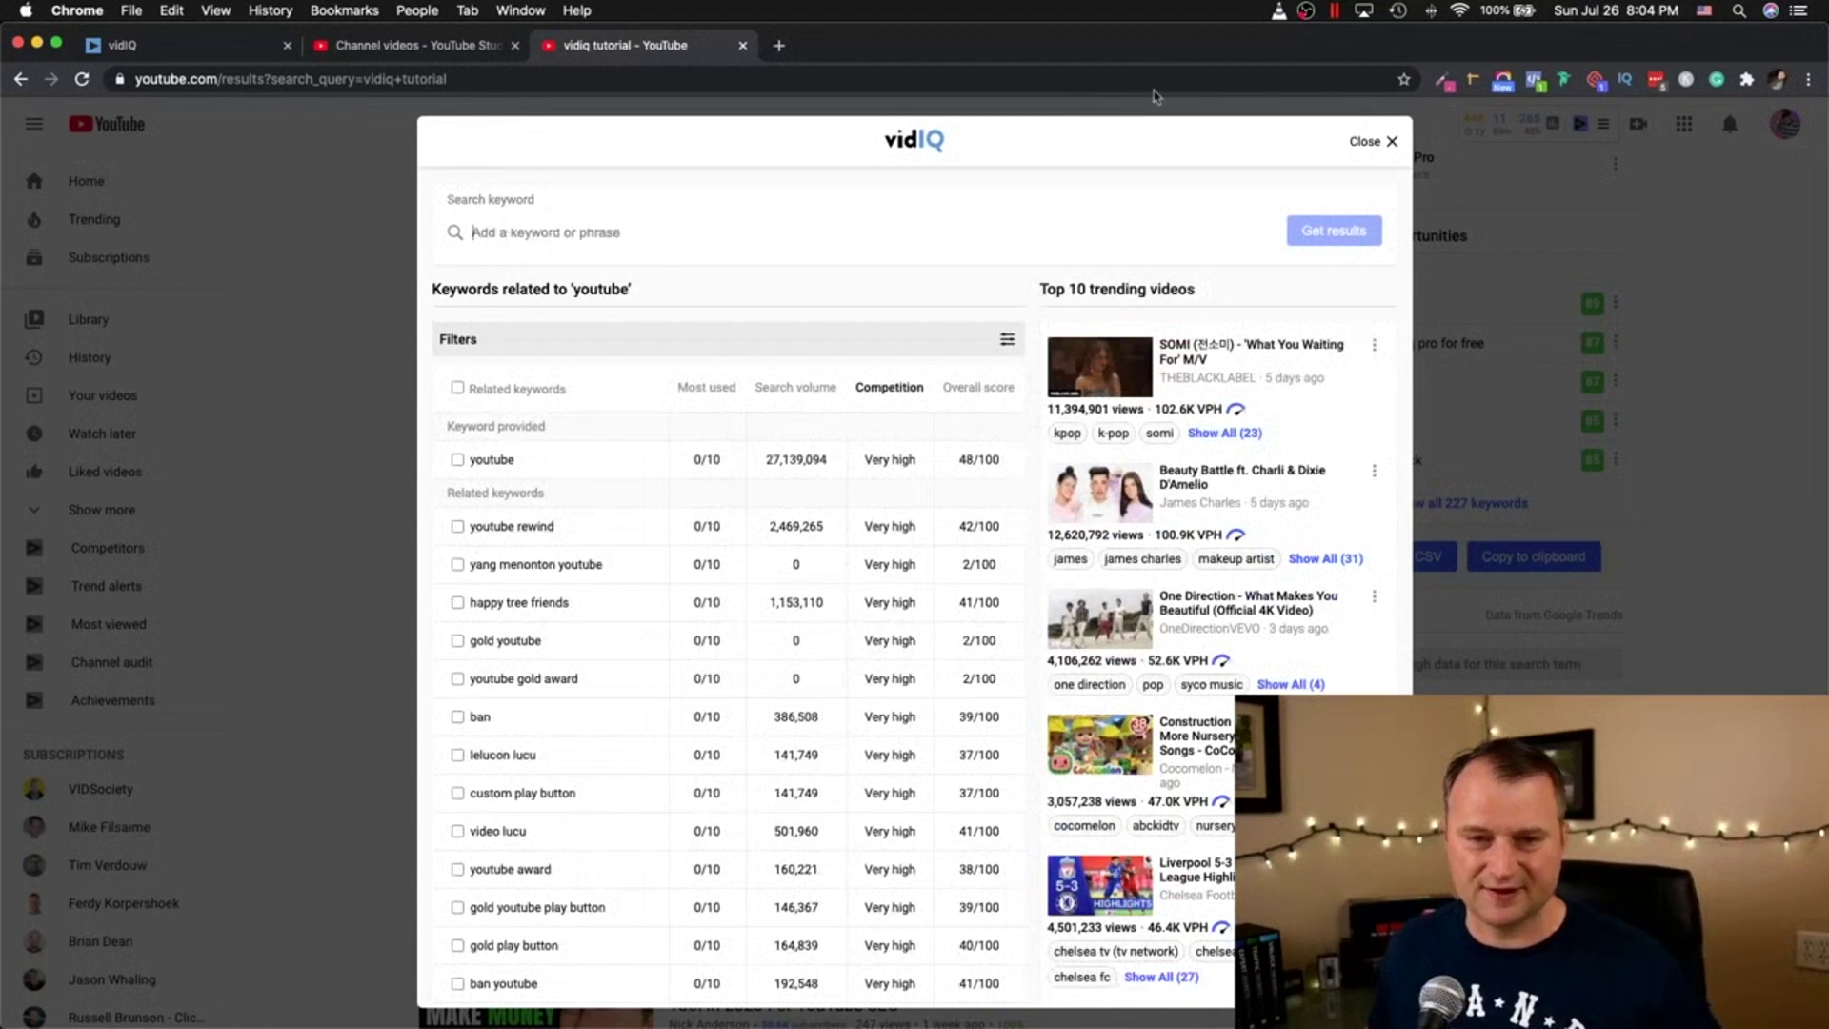
Step: Search YouTube for "youtube" in a new browser tab and highlight the average subscribers figure in the vidIQ statistics
click(779, 48)
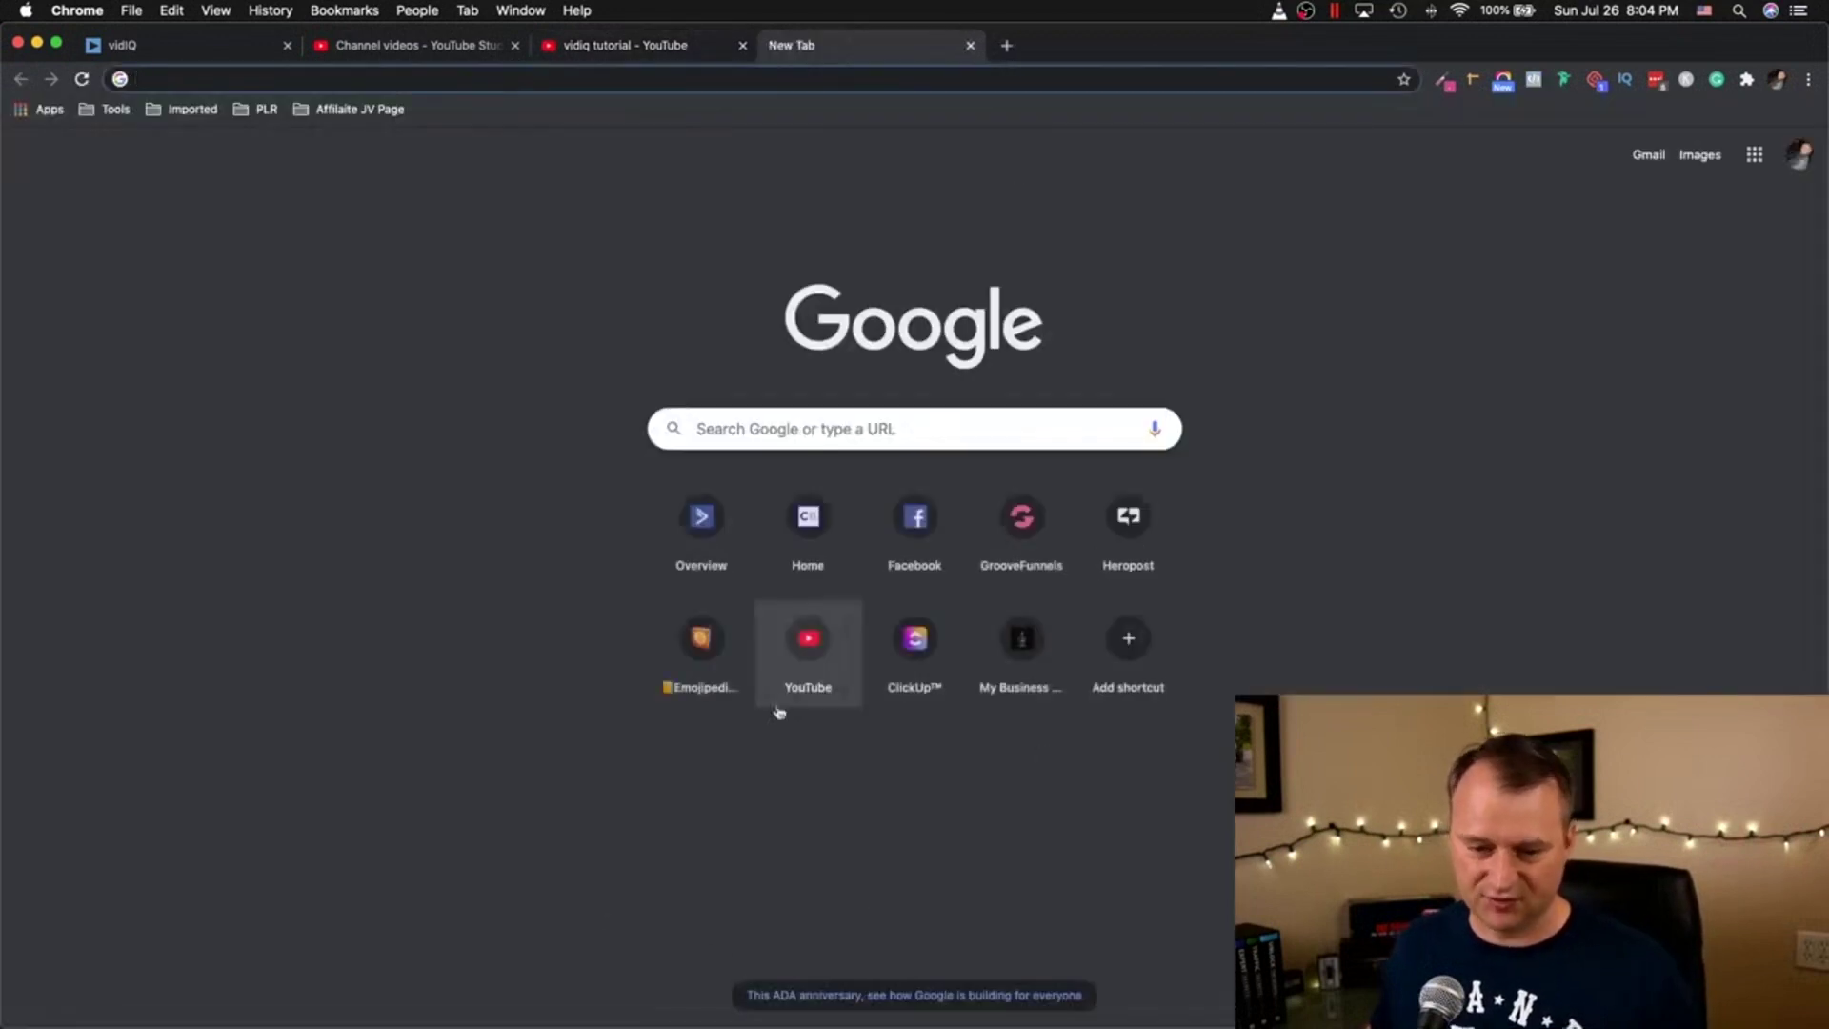
click(807, 647)
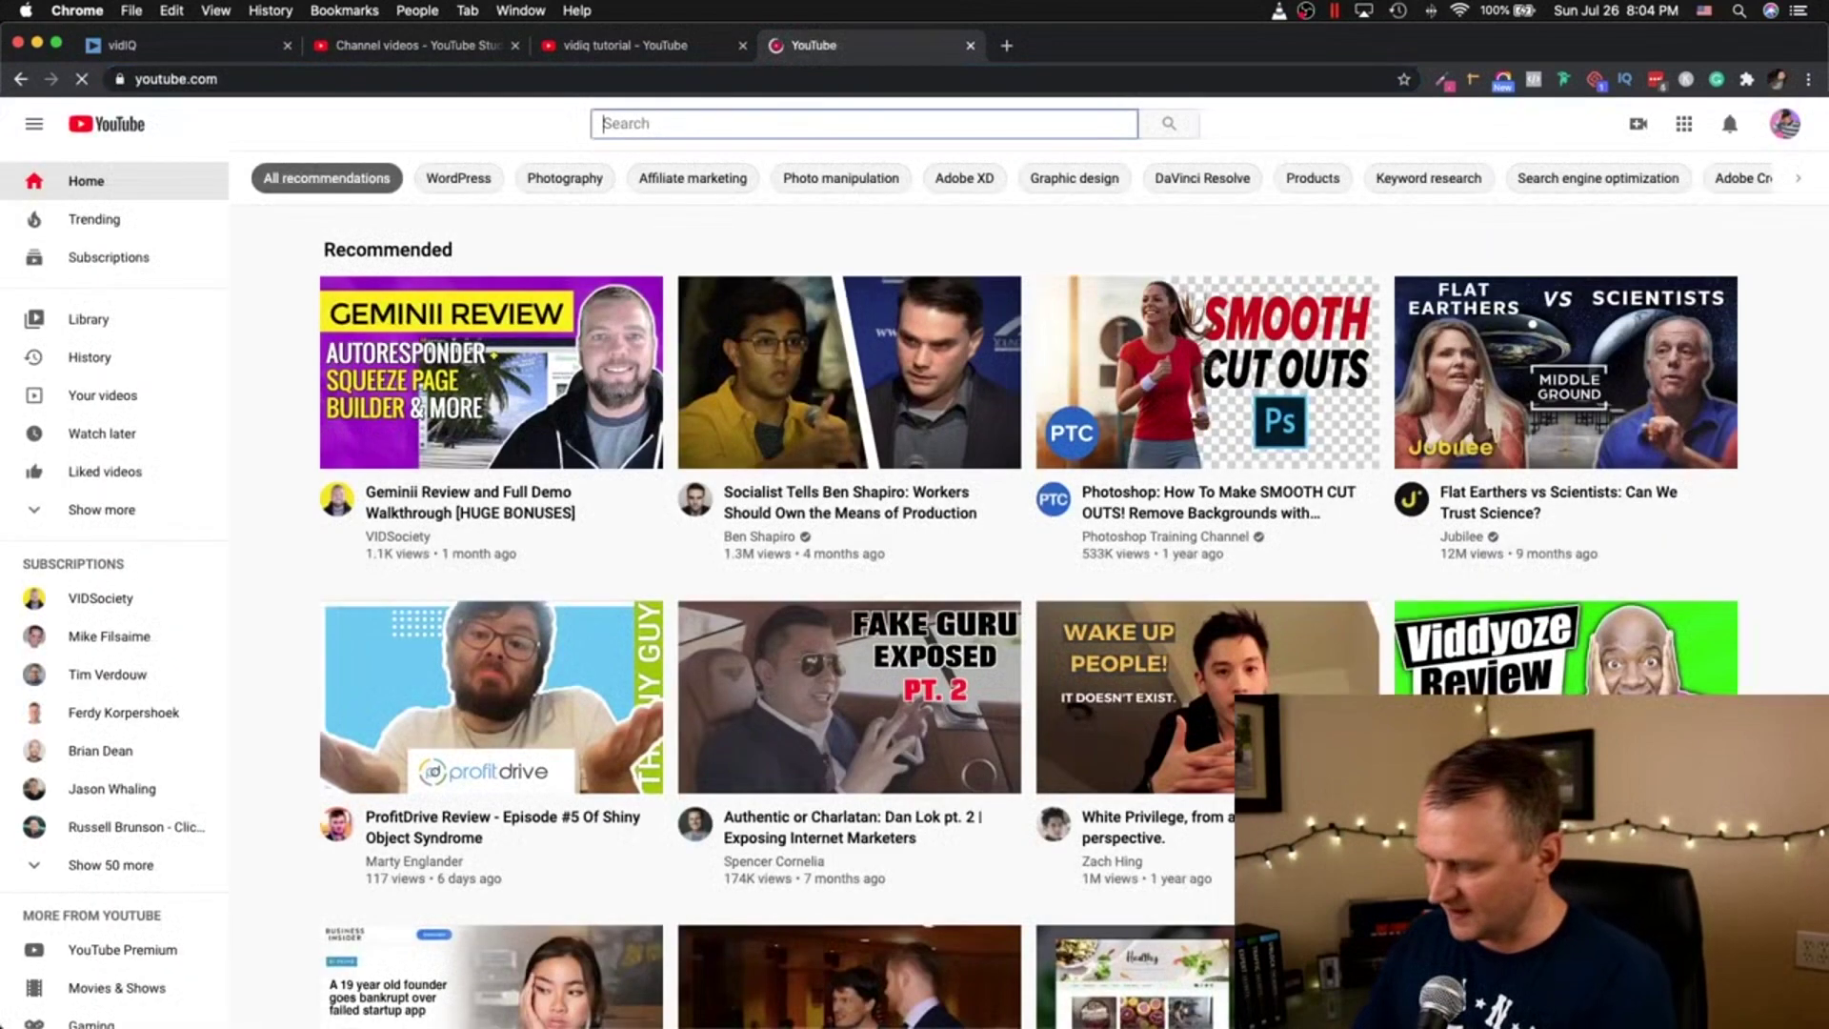
text(youtube)
key(Return)
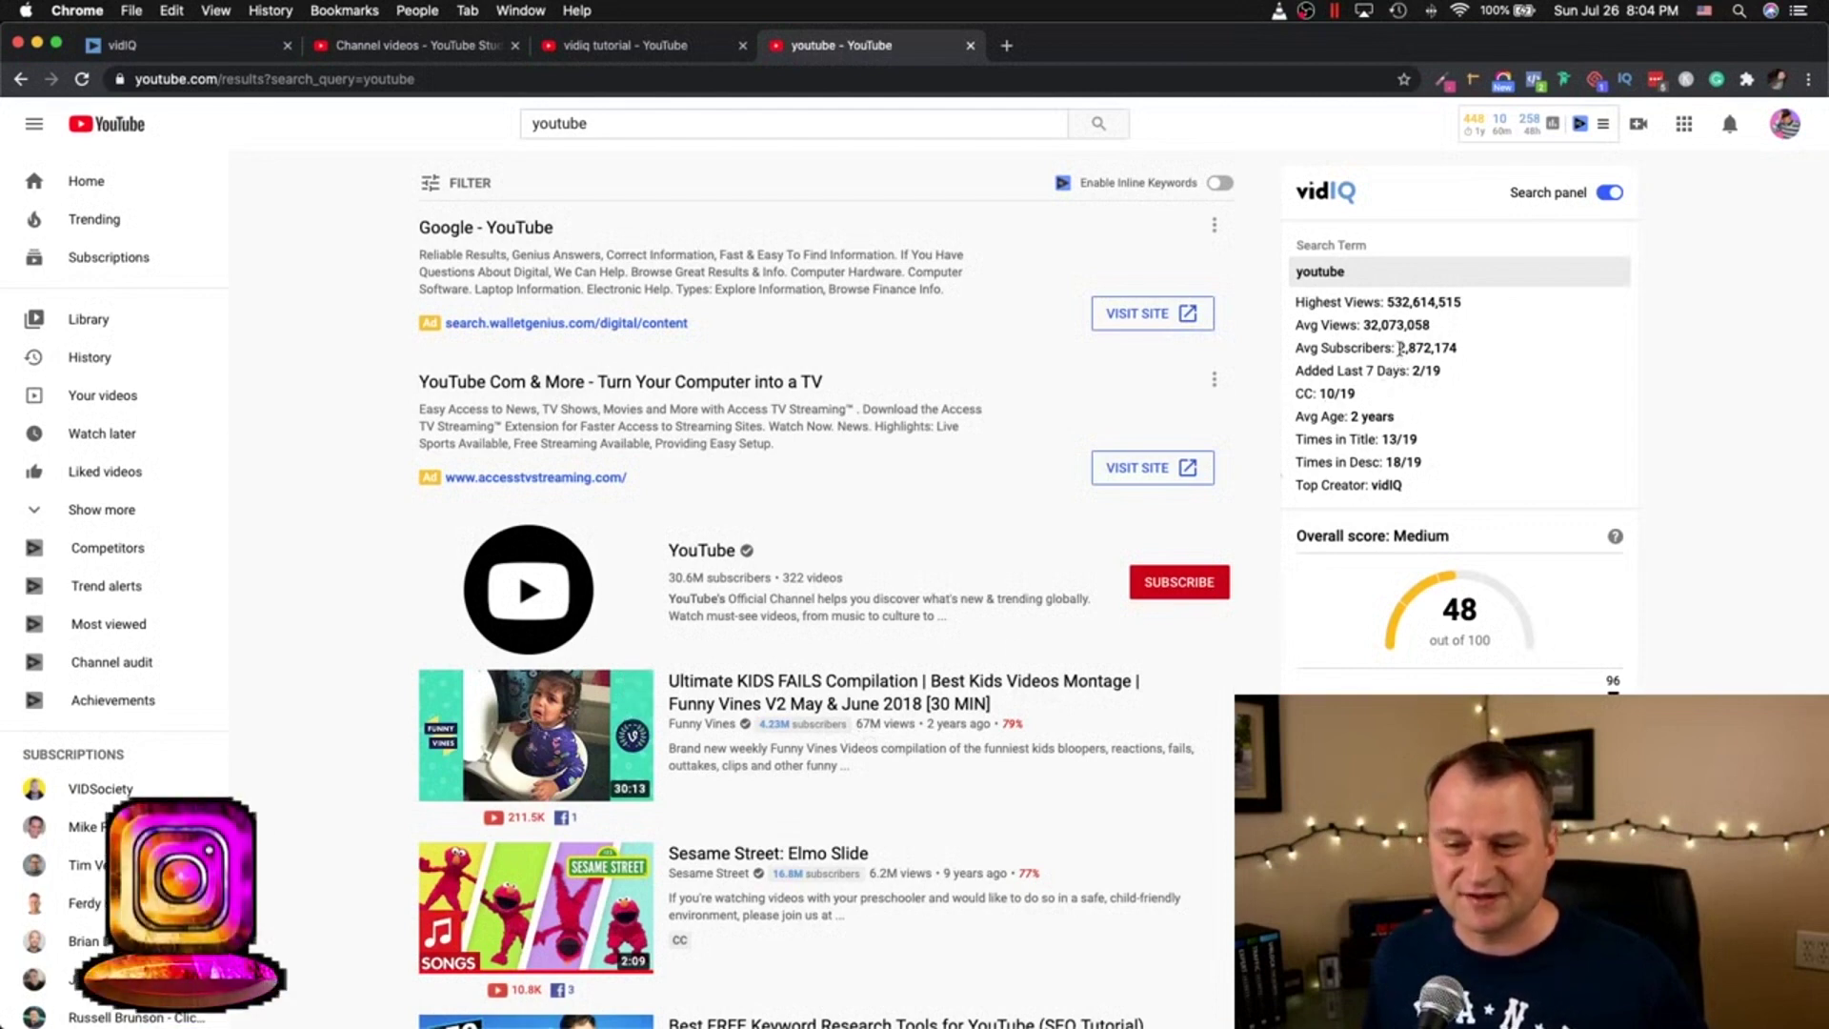
drag(1397, 347, 1456, 347)
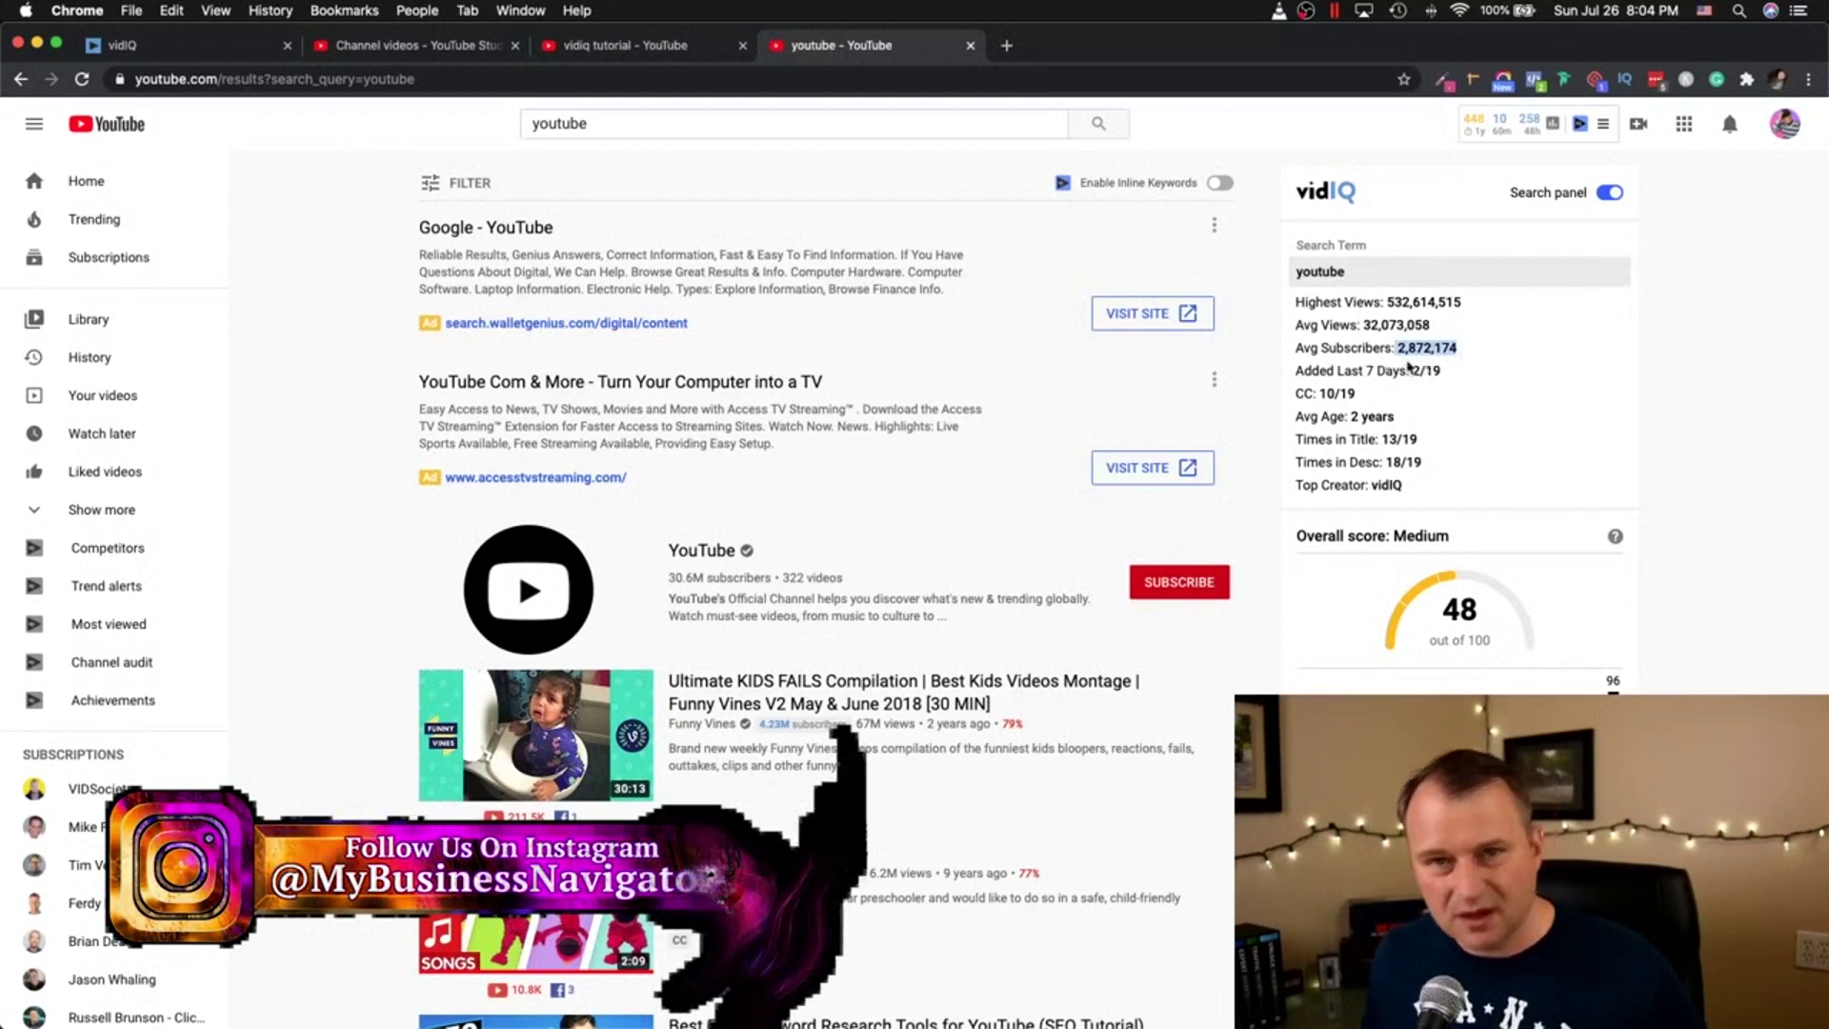
Step: Return to the "vidiq tutorial" results, close the "youtube" keyword results and reopen "vidIq" in the keyword inspector
click(578, 45)
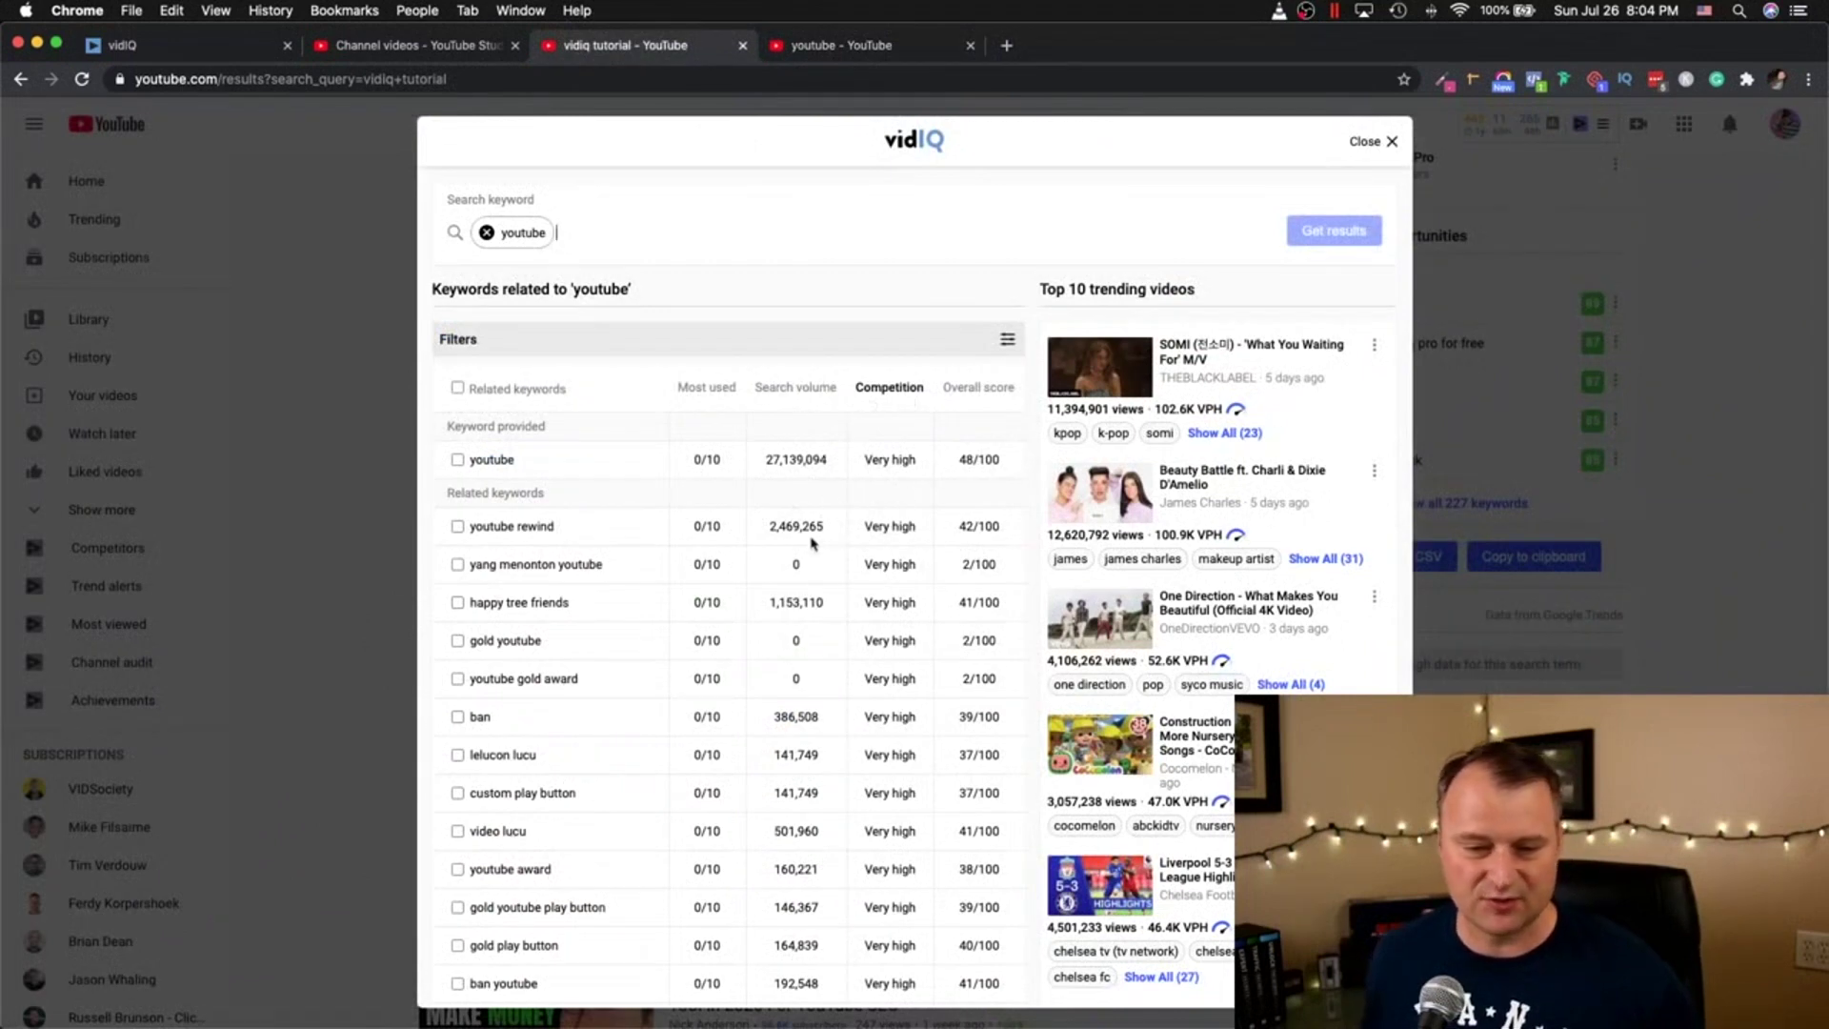
click(485, 233)
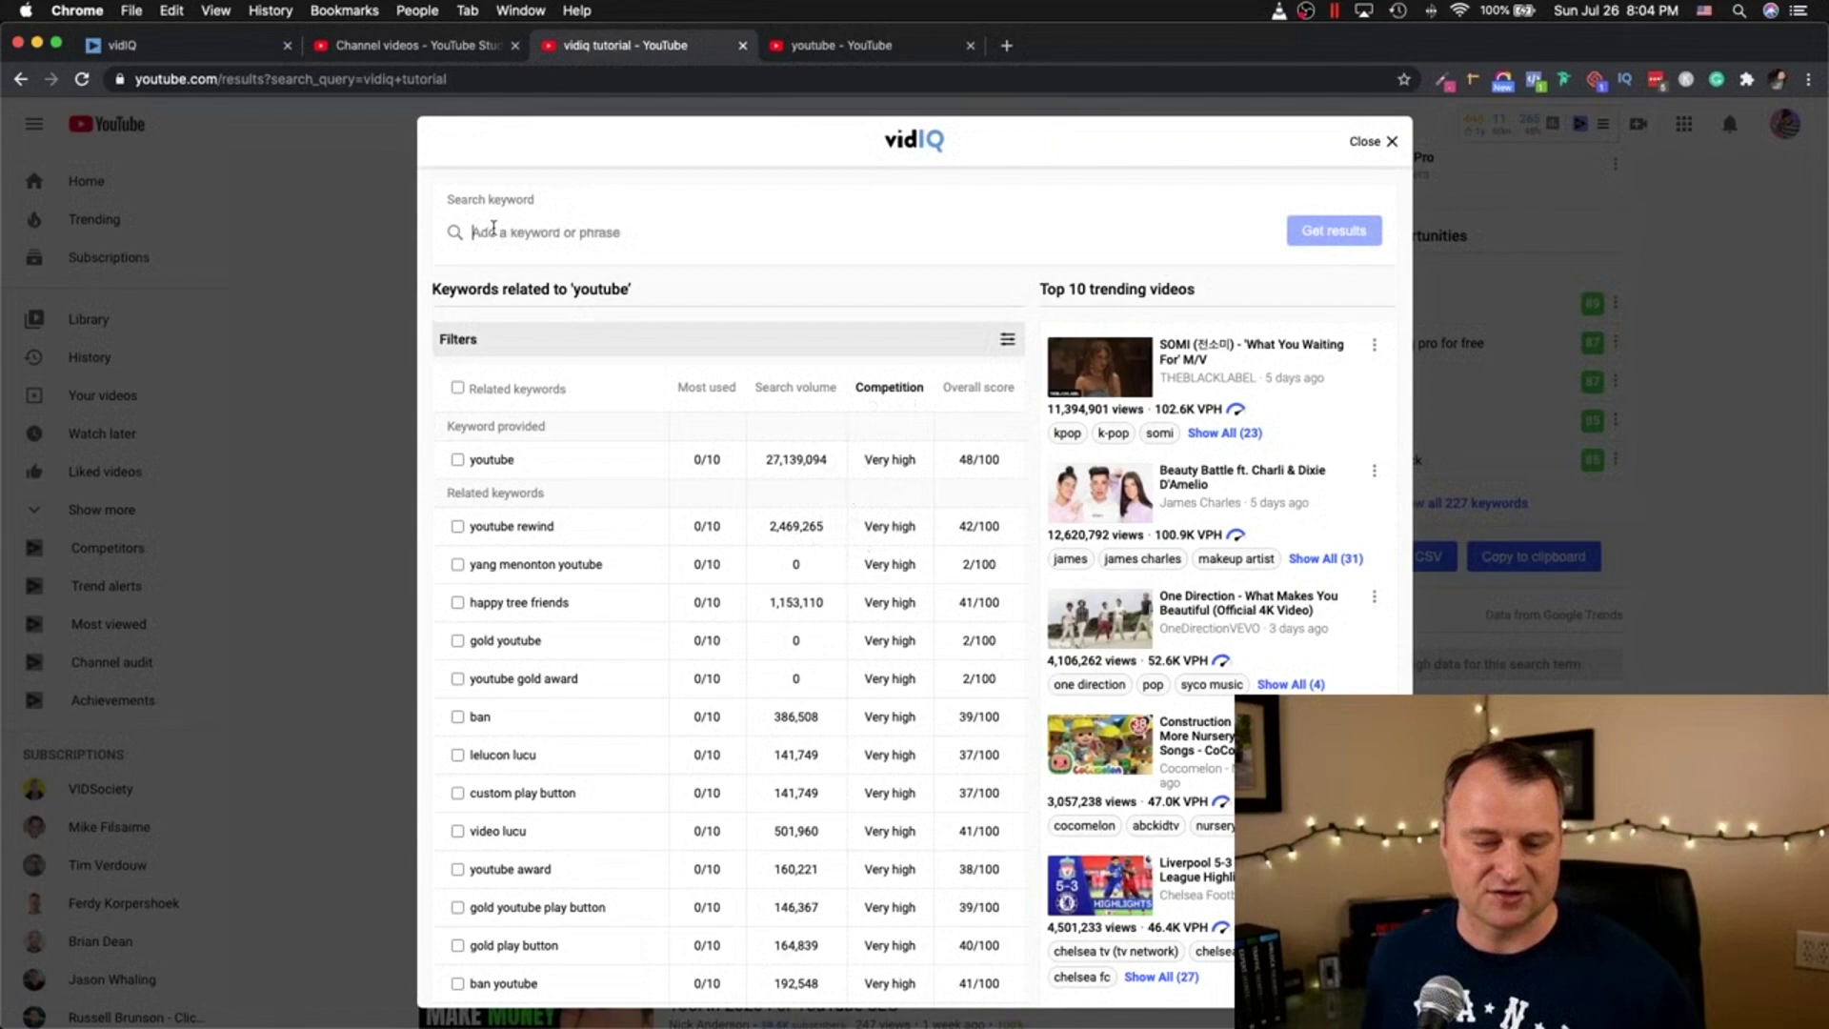
click(1392, 143)
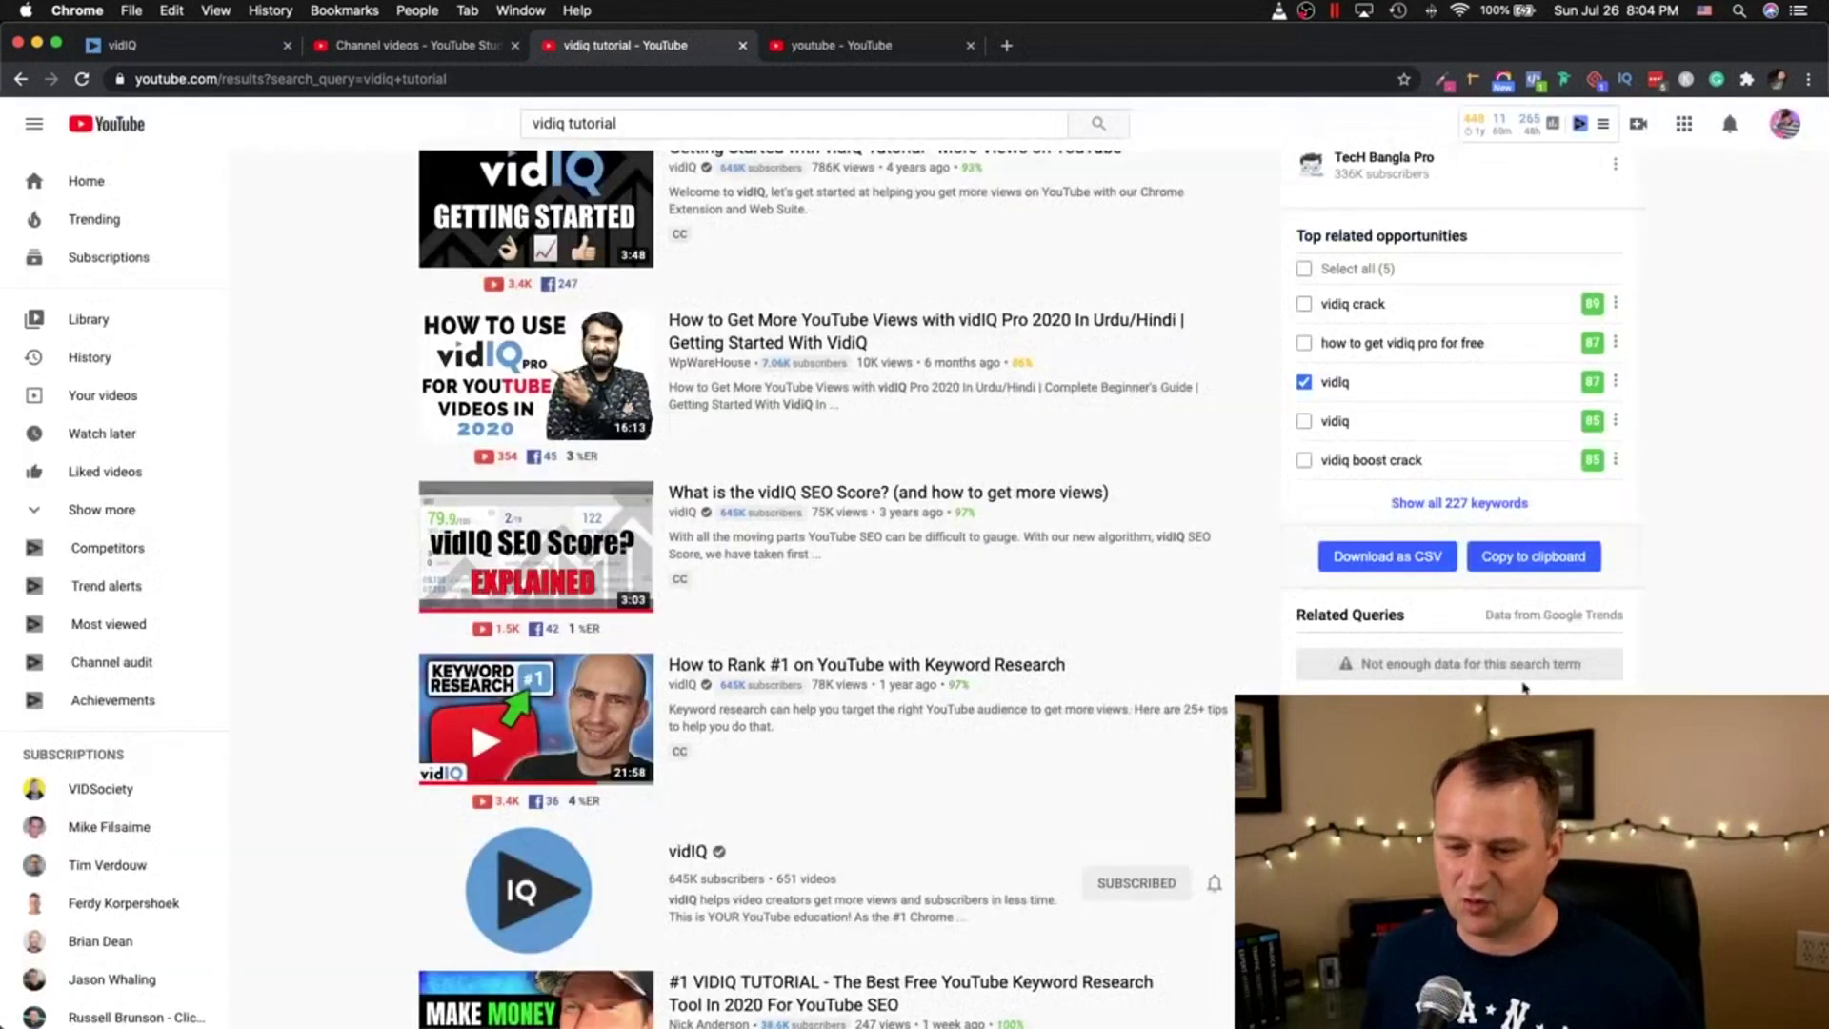
click(1615, 381)
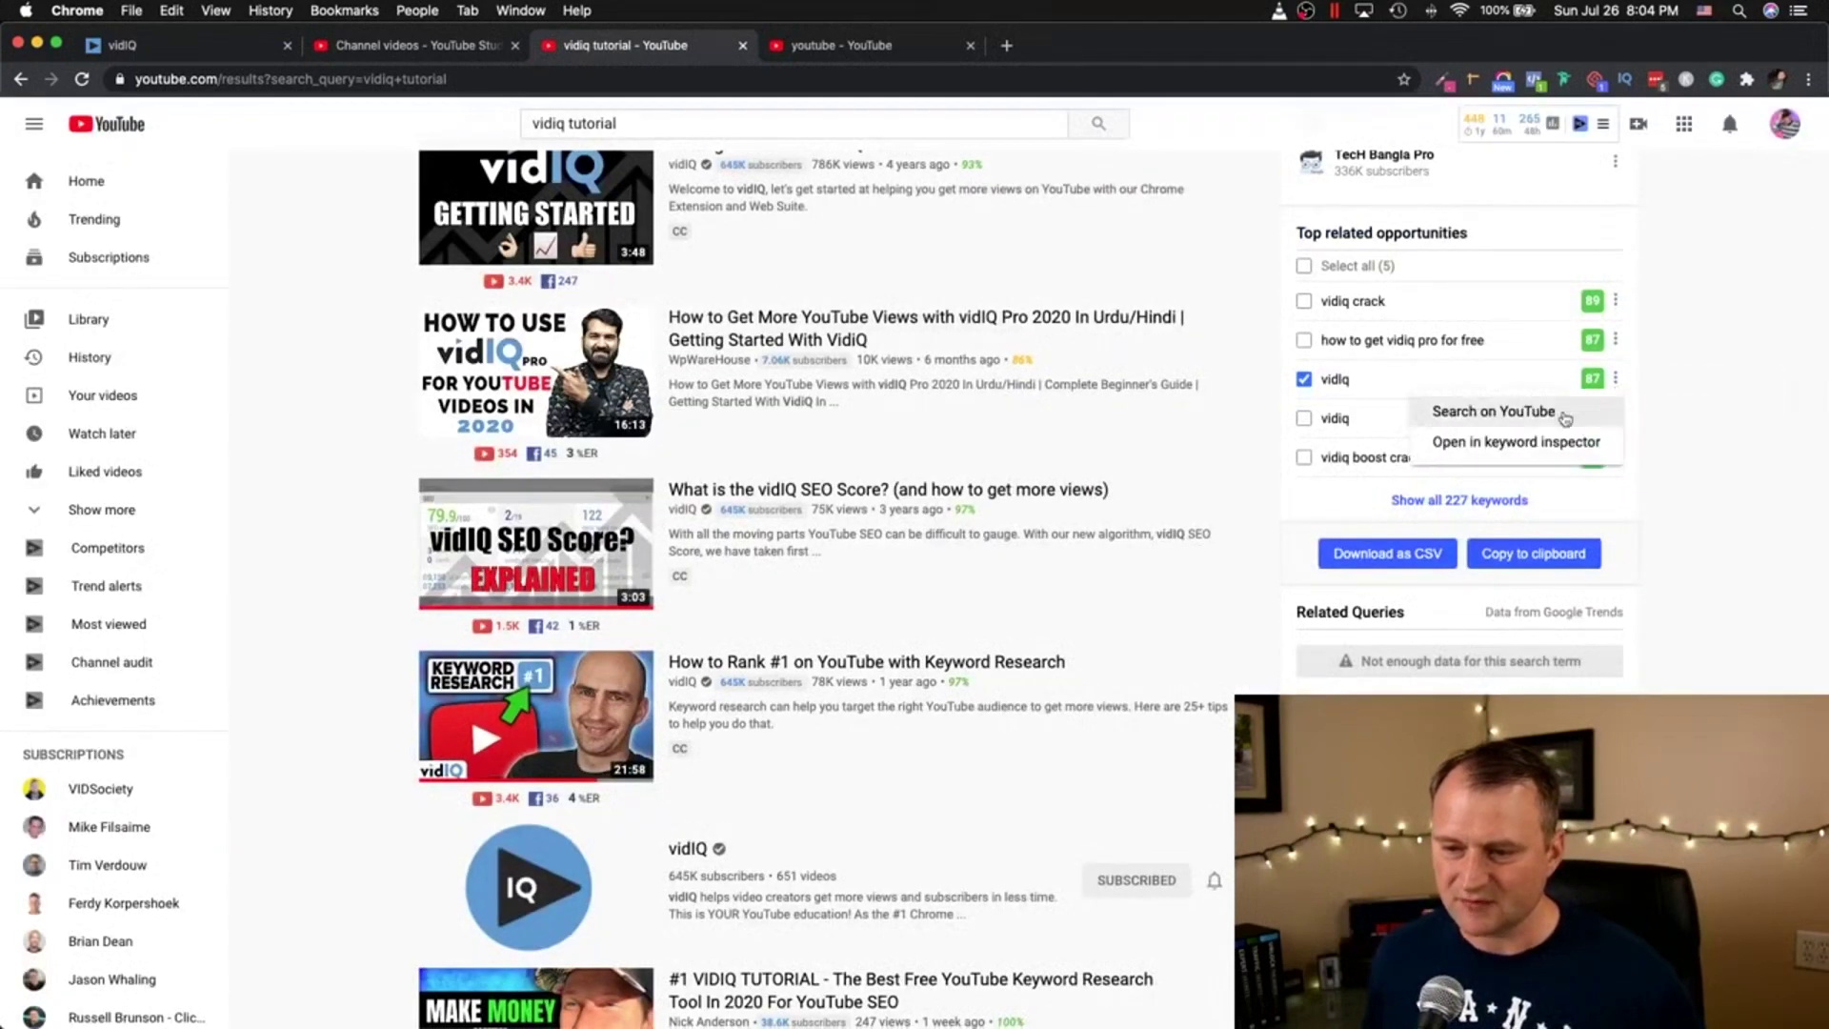
click(1540, 444)
scroll(777, 408, down, 2)
scroll(777, 408, up, 2)
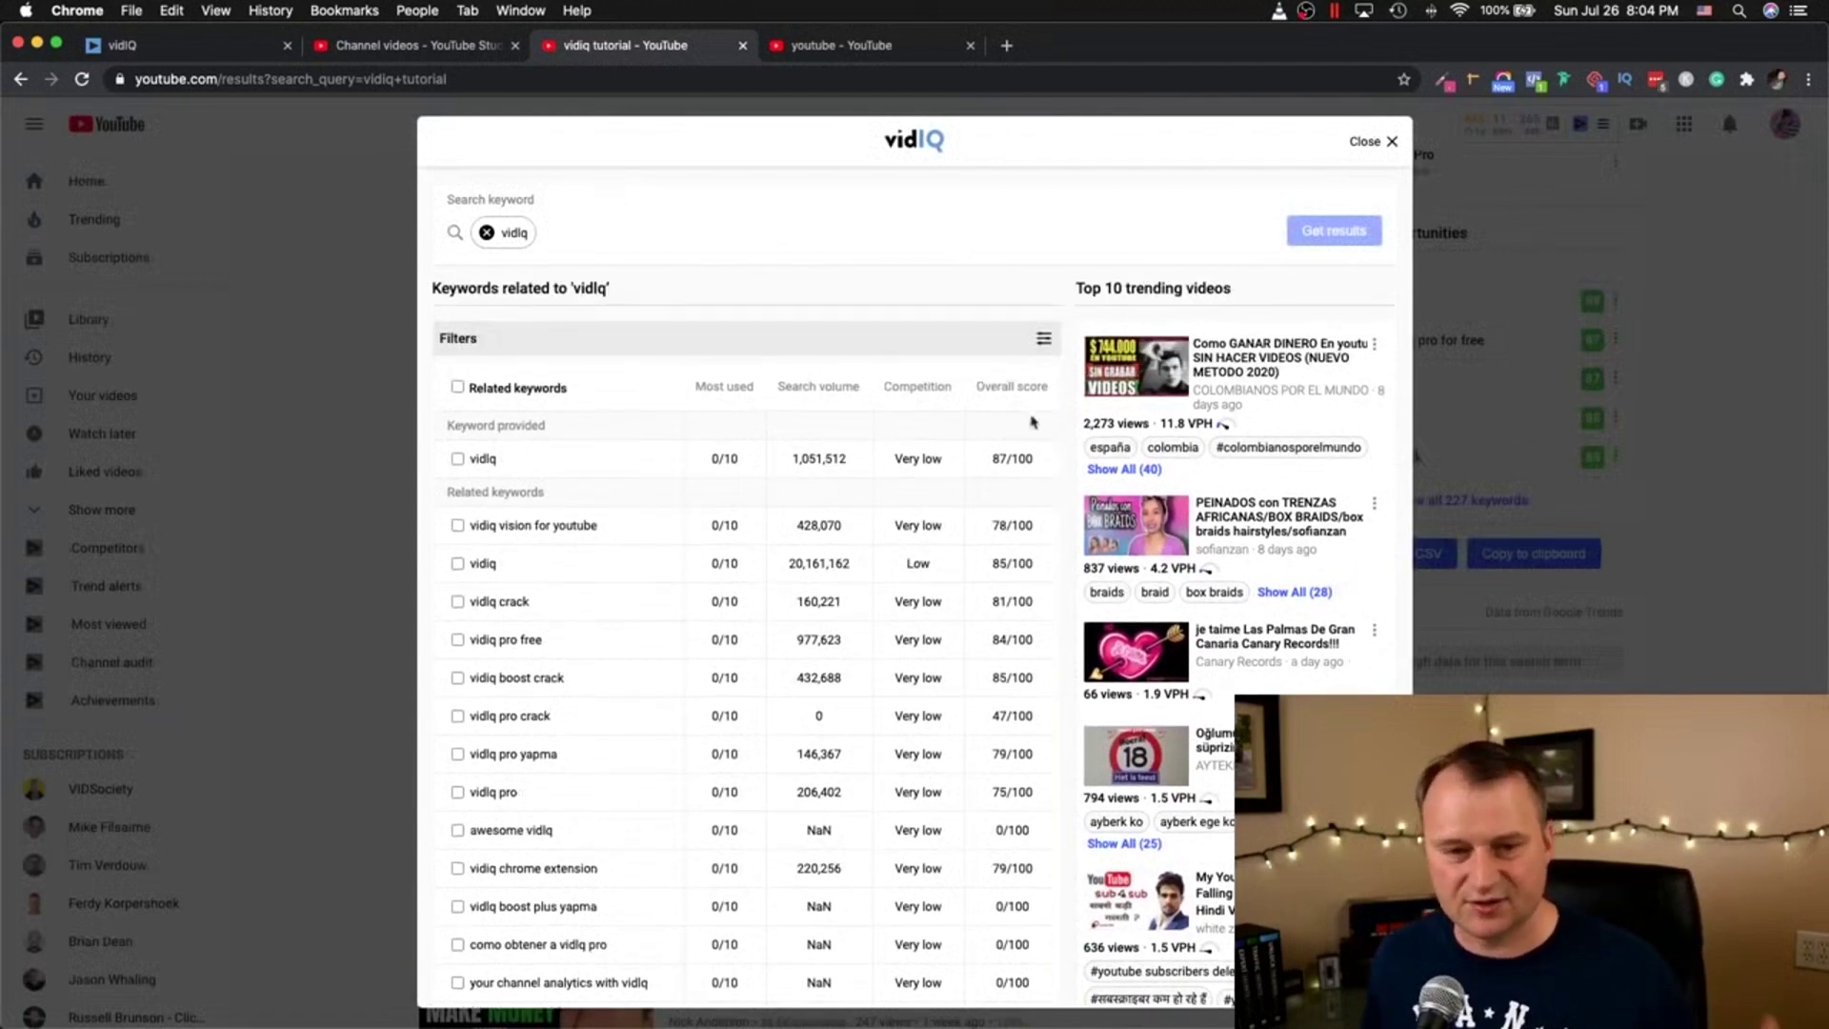
Step: Inspect the related keyword "vidiq vision for youtube" and highlight the first trending video's views per hour
click(568, 536)
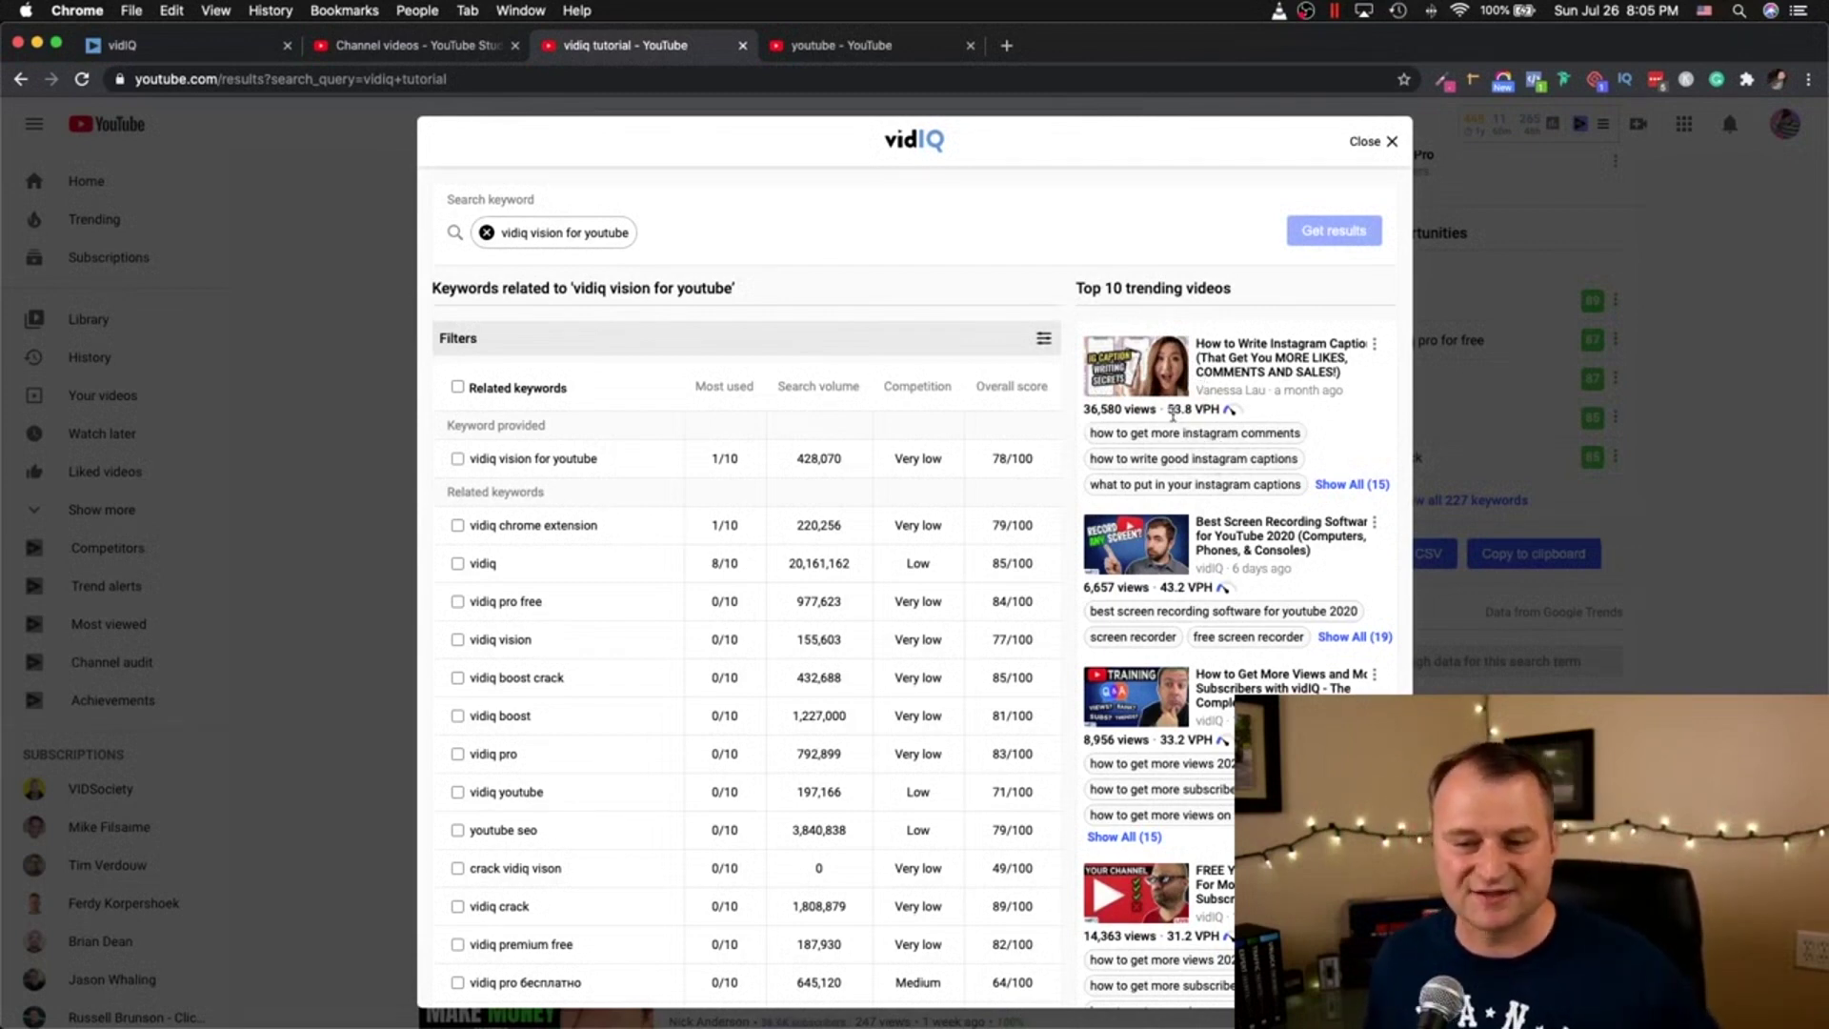
drag(1165, 408, 1189, 409)
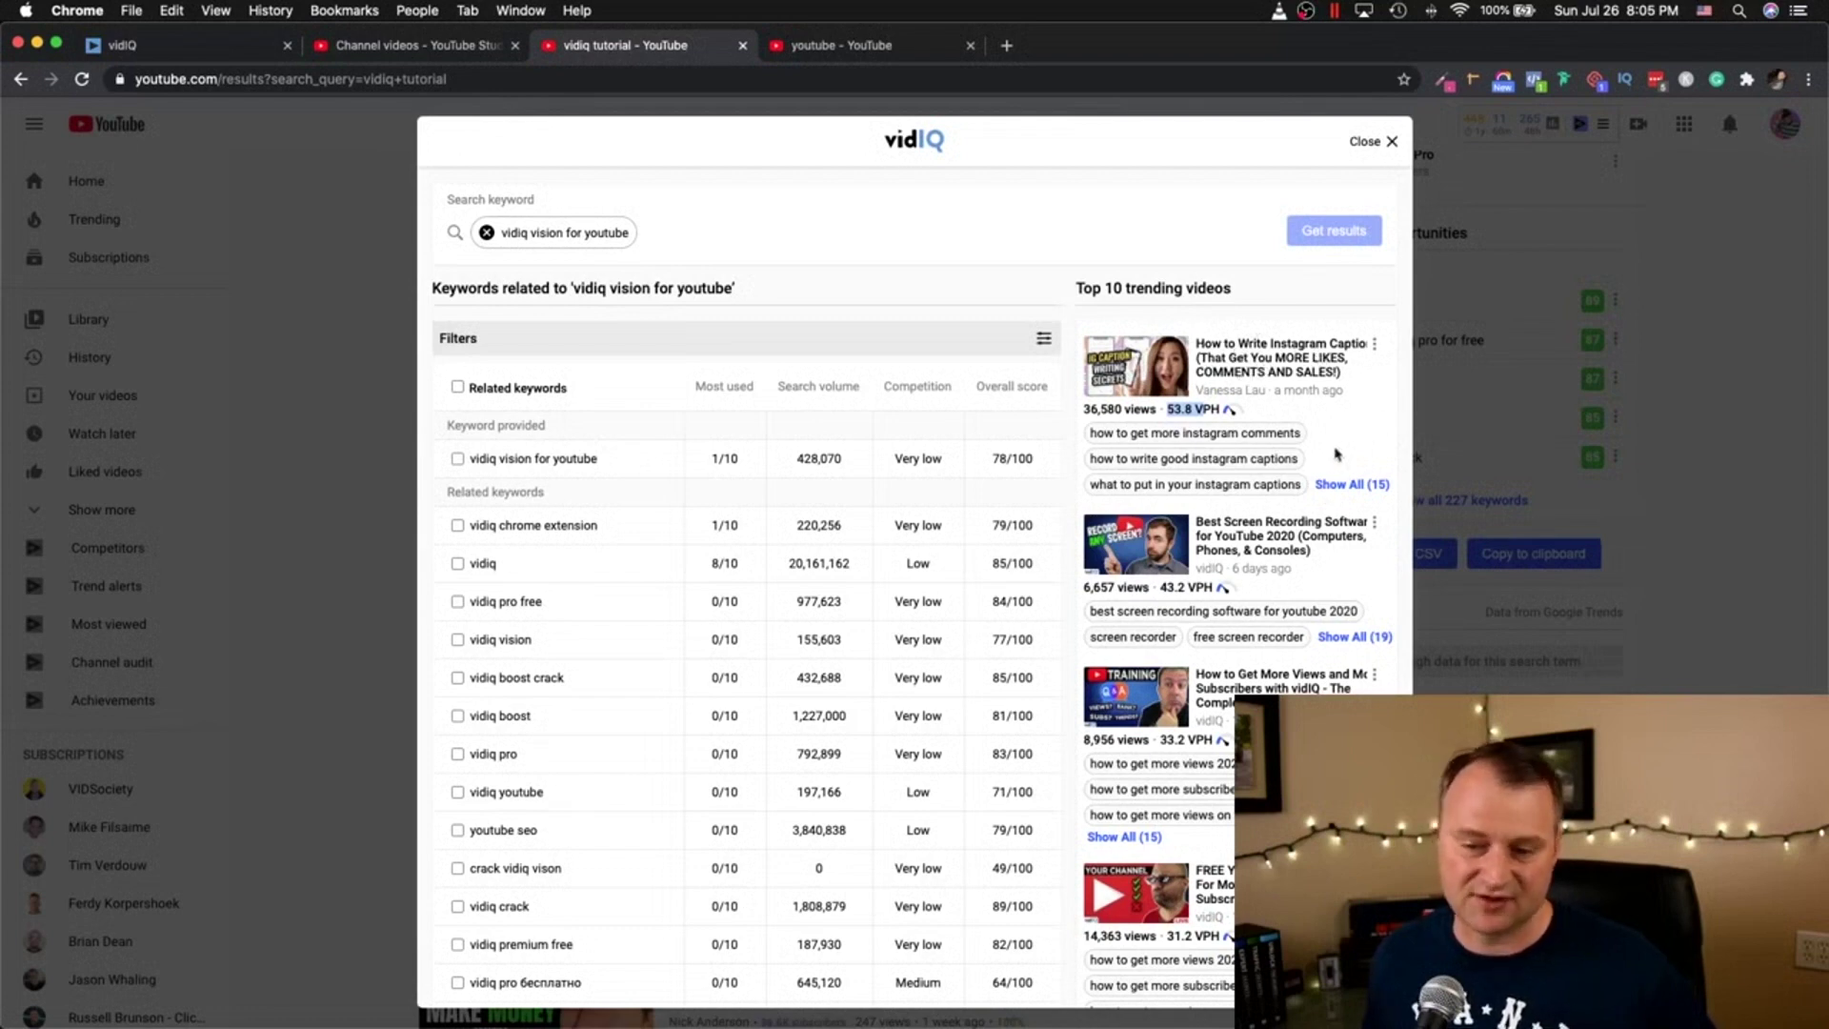
scroll(1202, 467, down, 1)
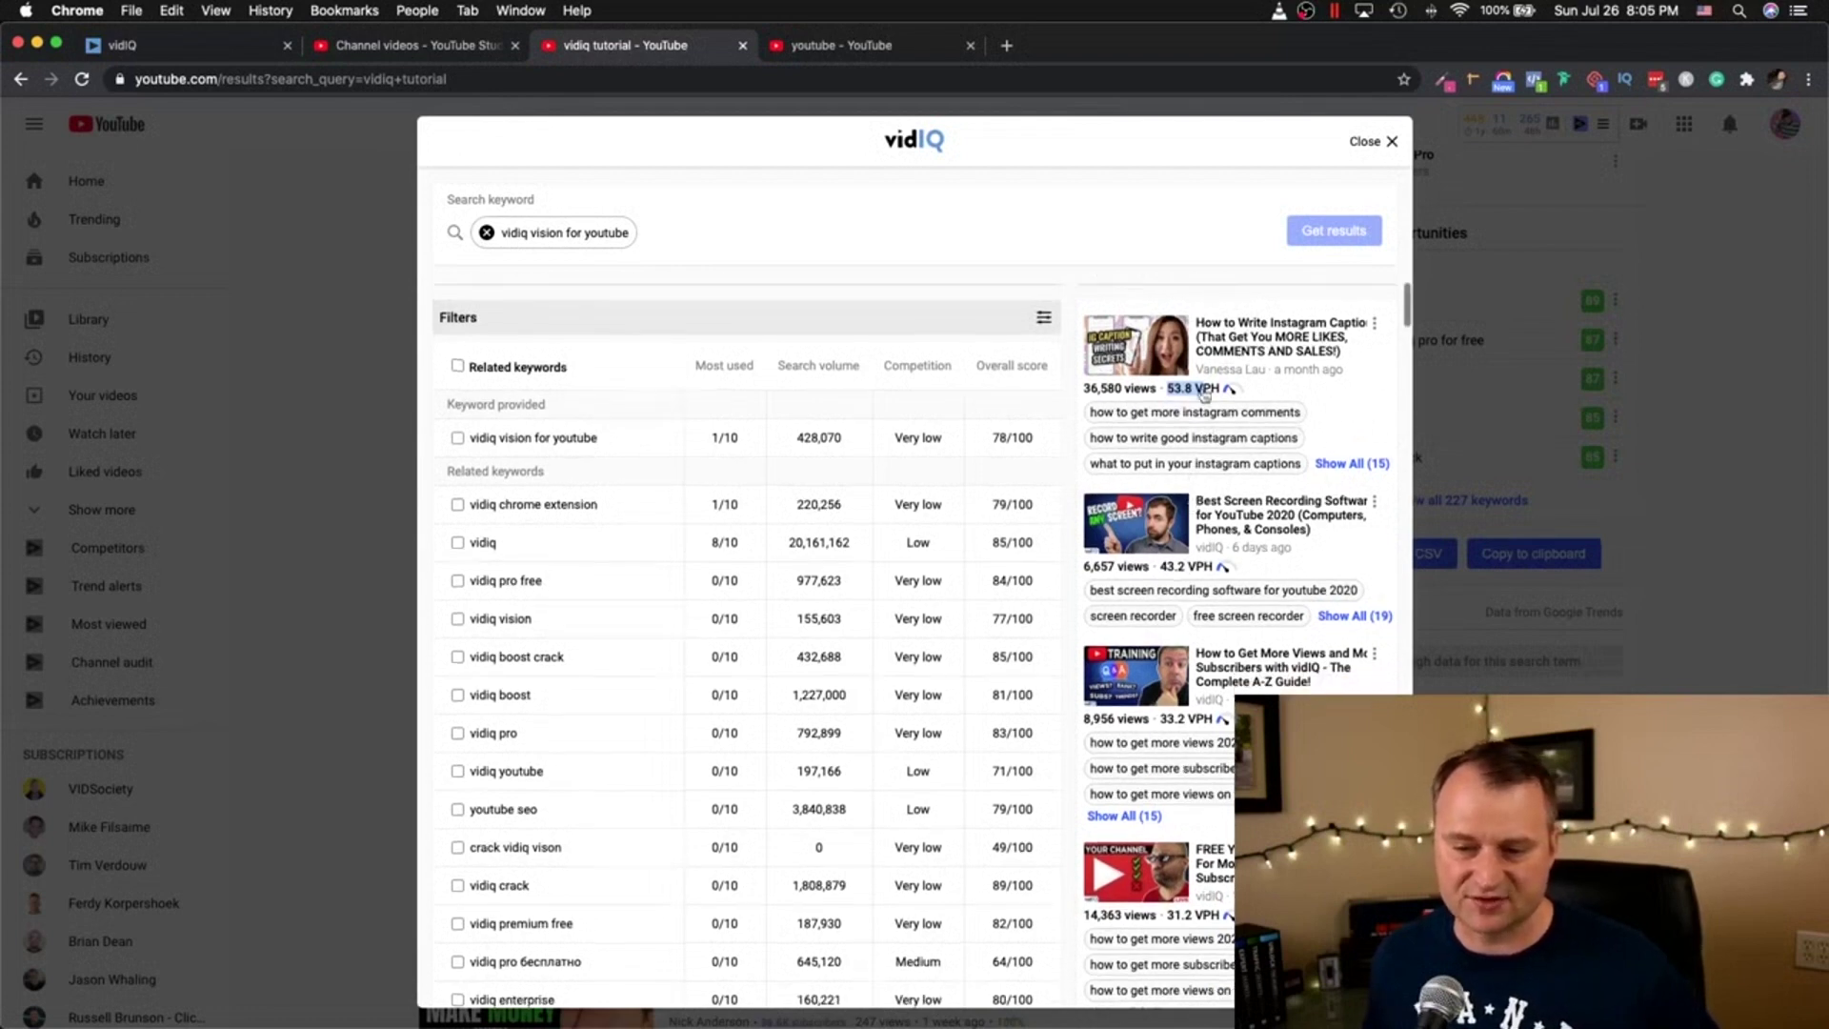
Step: Examine the views per hour, ages and tags of the top trending videos for "vidiq vision for youtube"
scroll(1206, 466, down, 2)
scroll(1207, 476, up, 3)
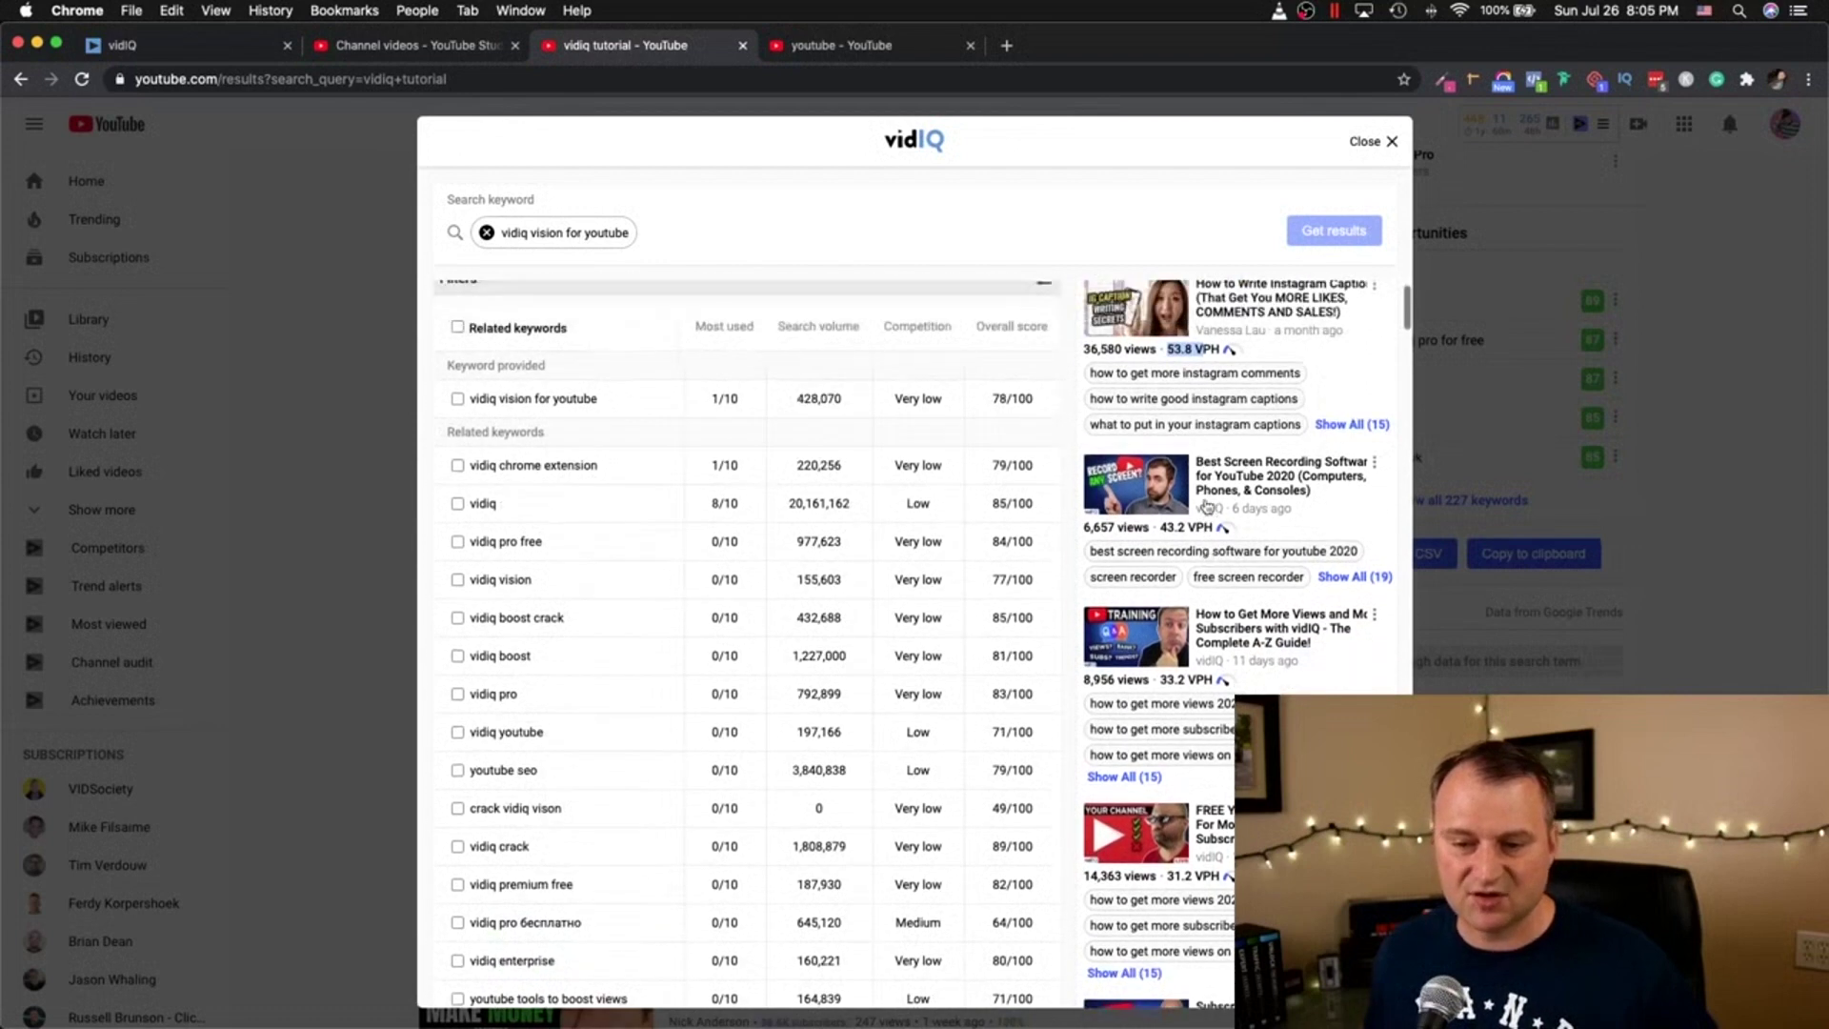
scroll(1207, 505, down, 2)
scroll(1207, 506, up, 4)
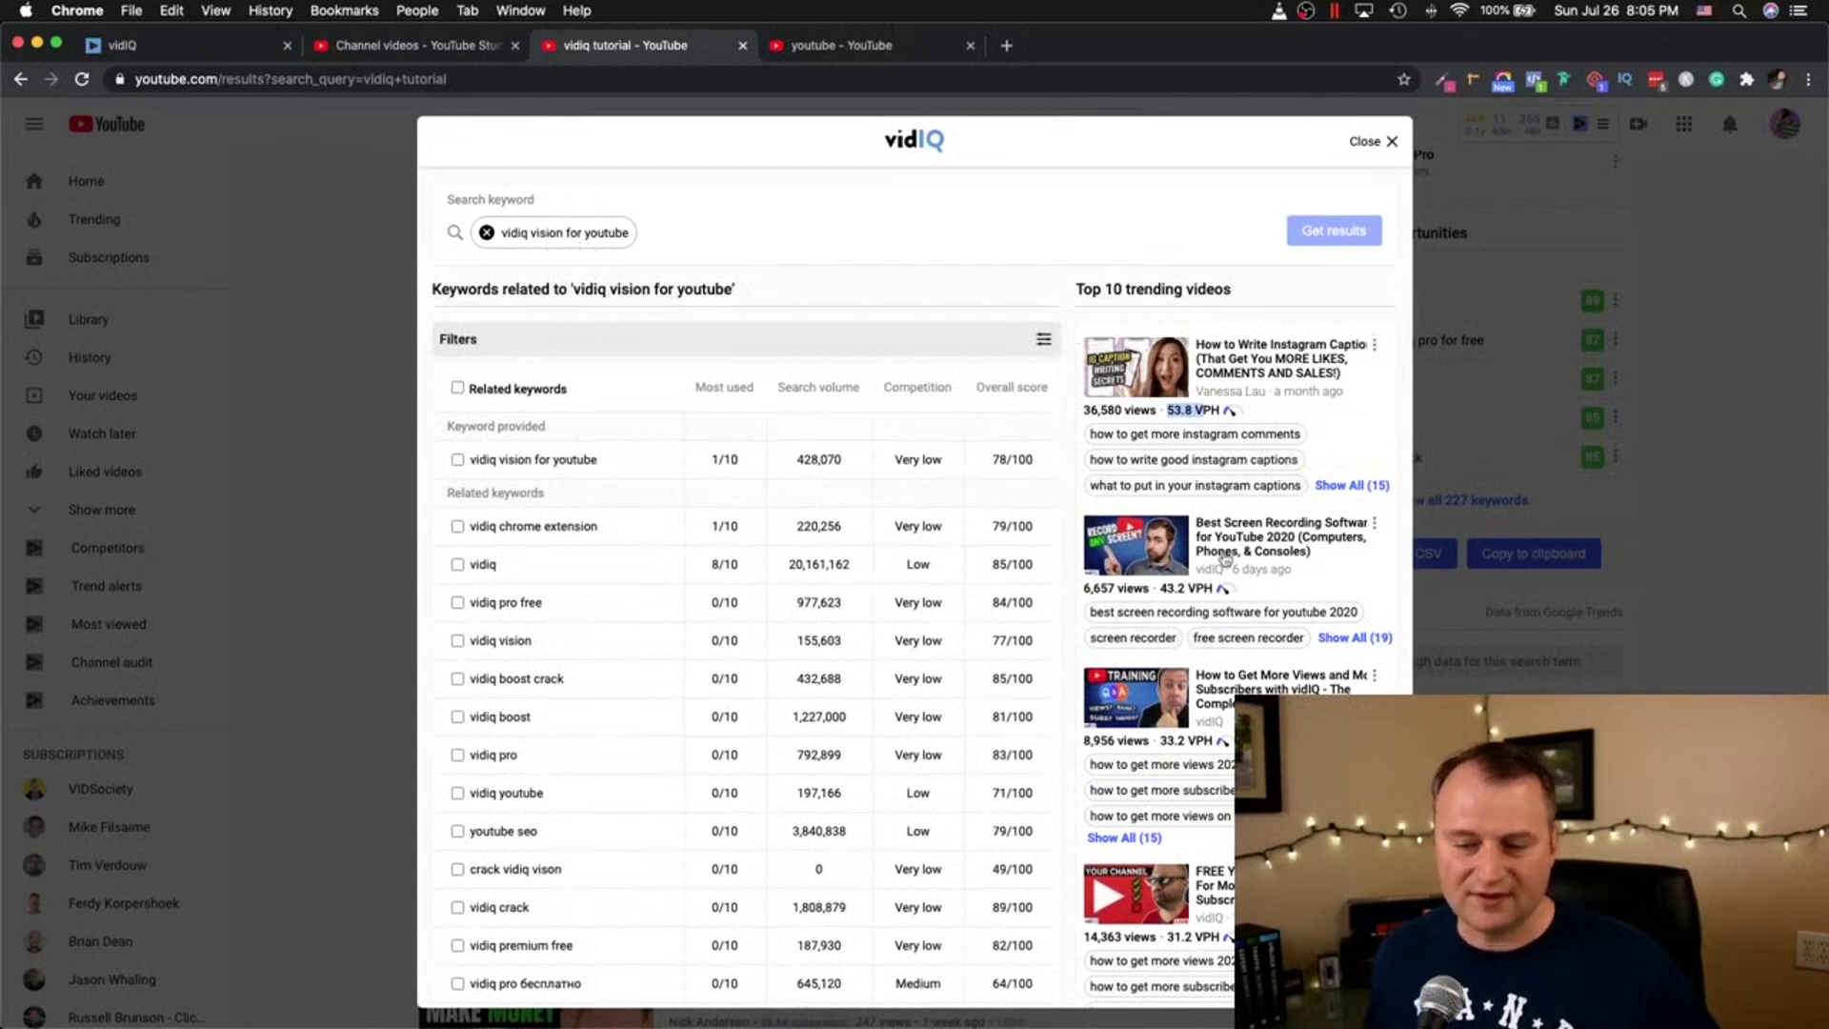
scroll(1224, 558, down, 3)
scroll(1225, 457, up, 3)
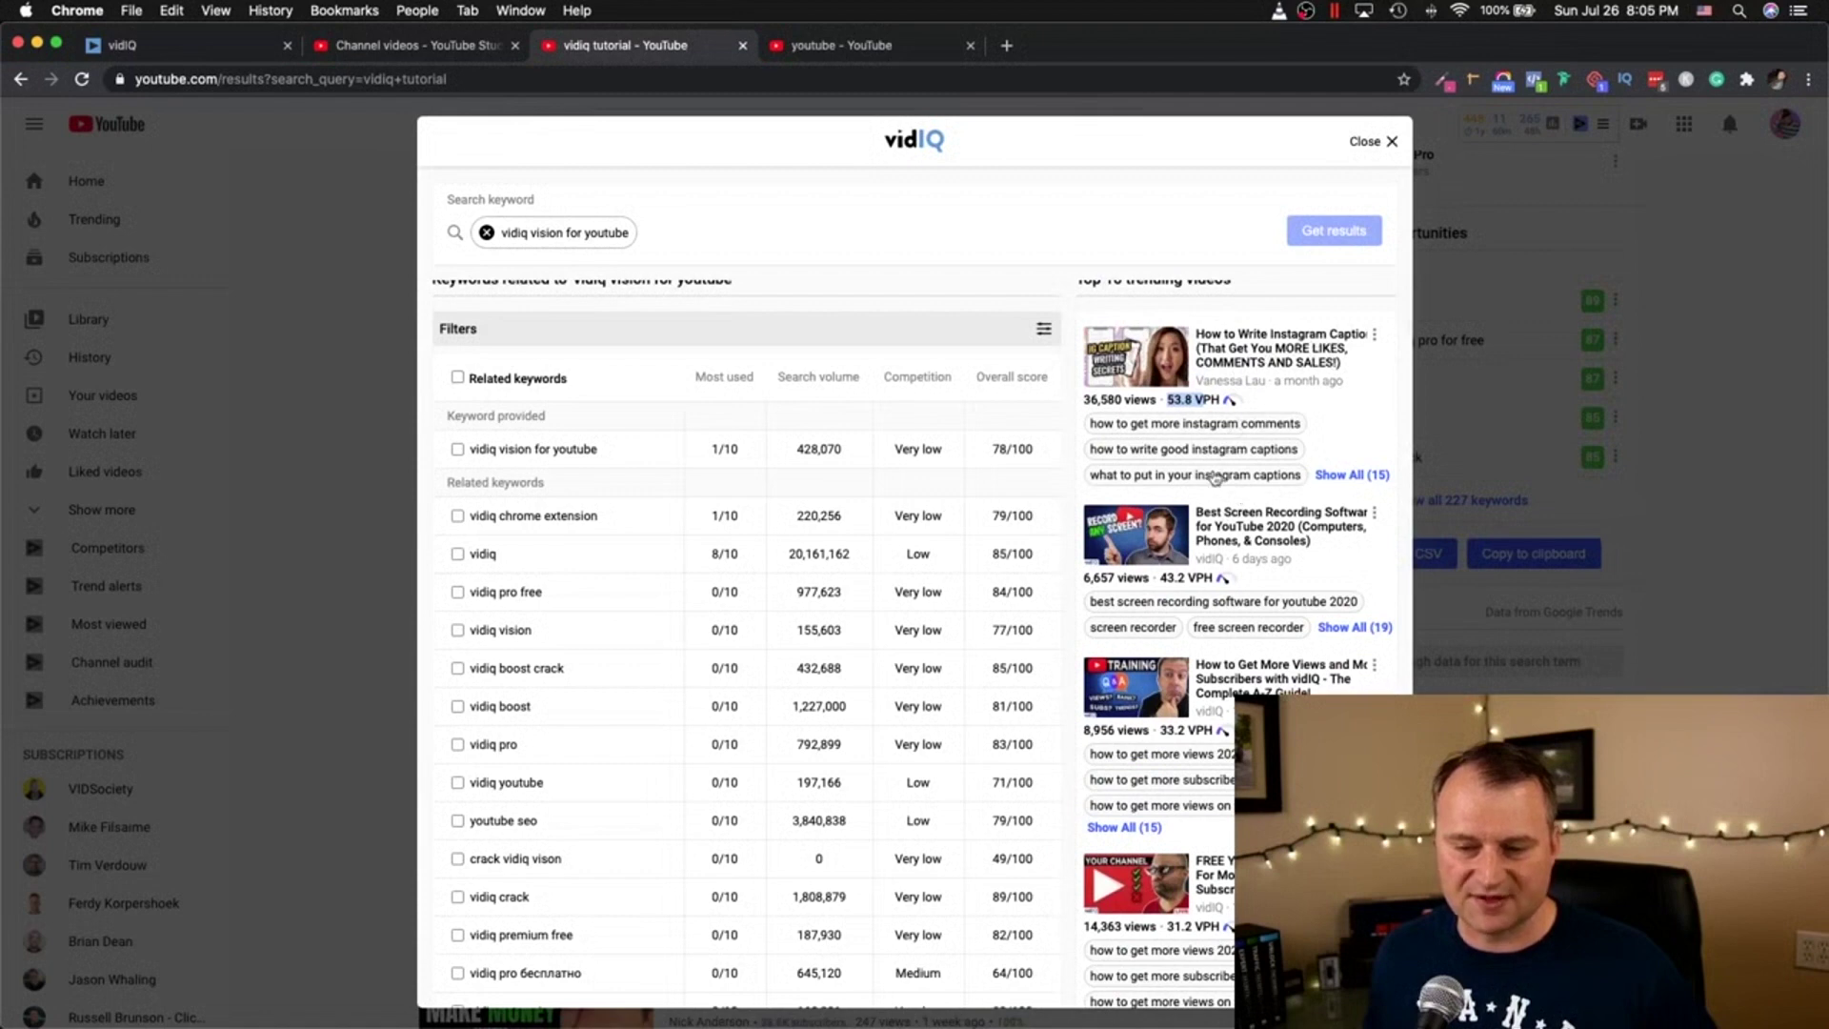
scroll(1272, 629, down, 1)
scroll(1271, 629, down, 3)
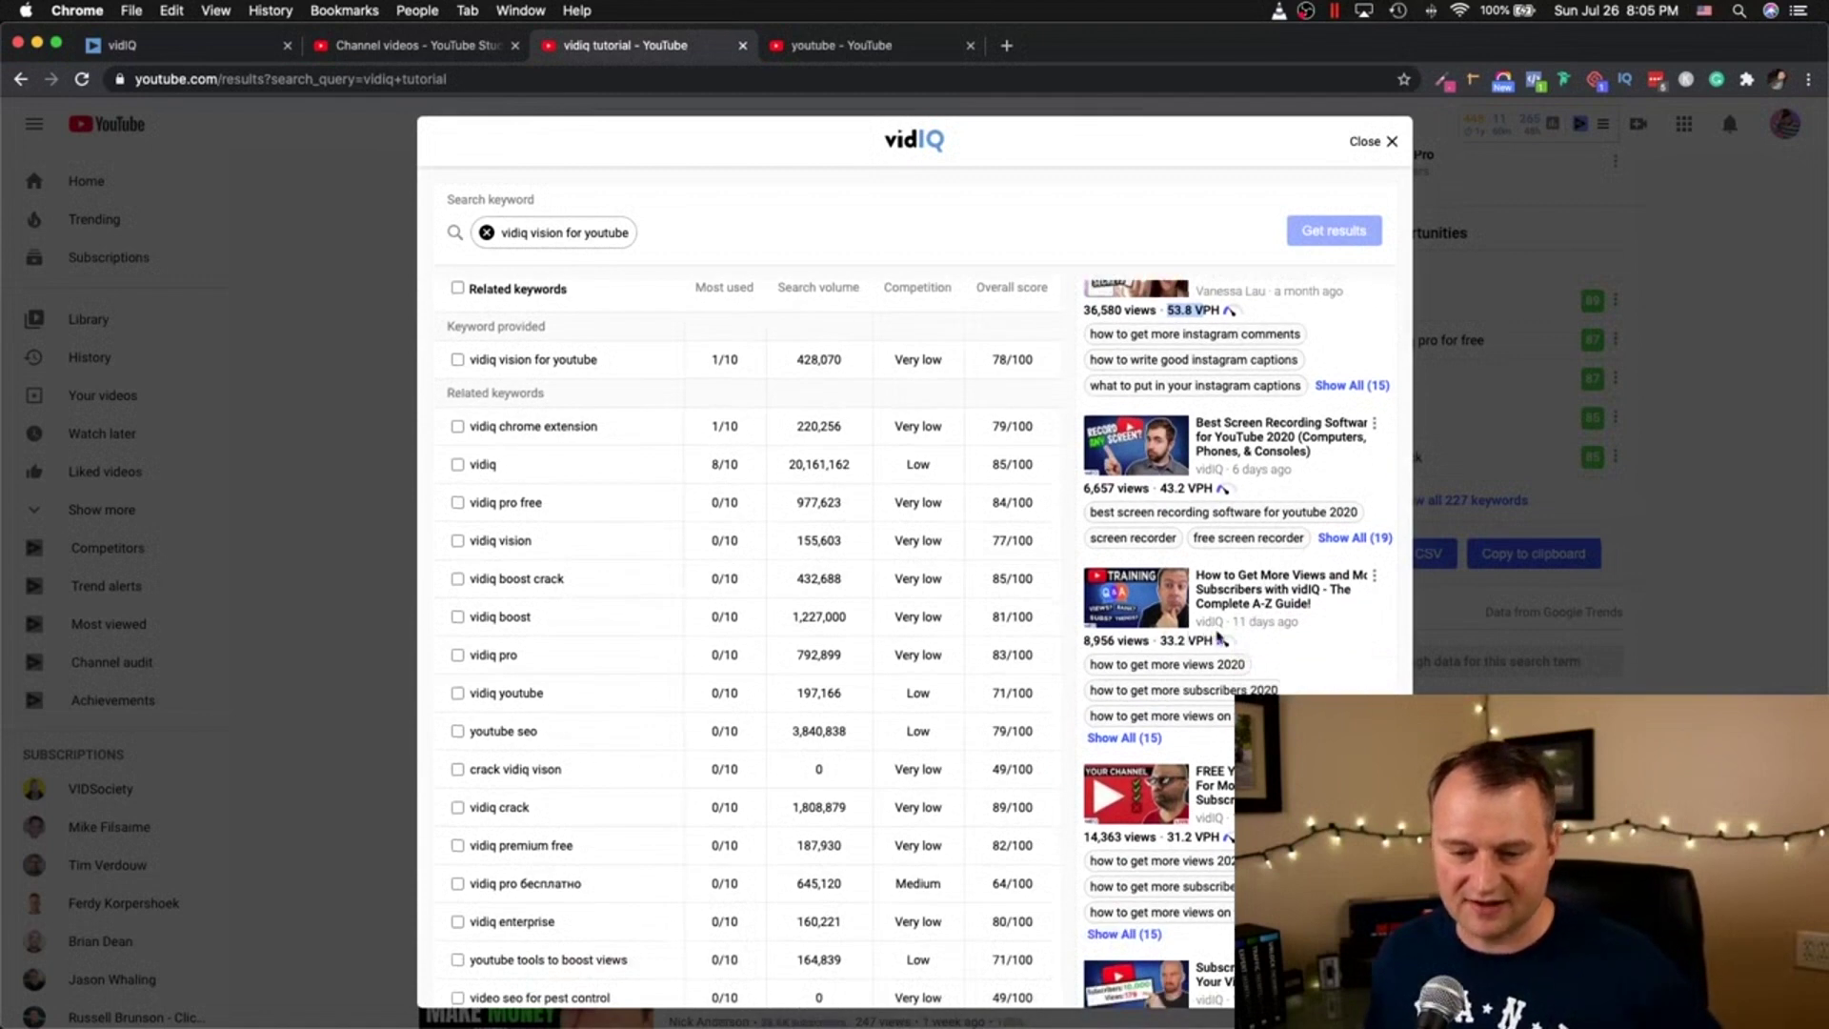
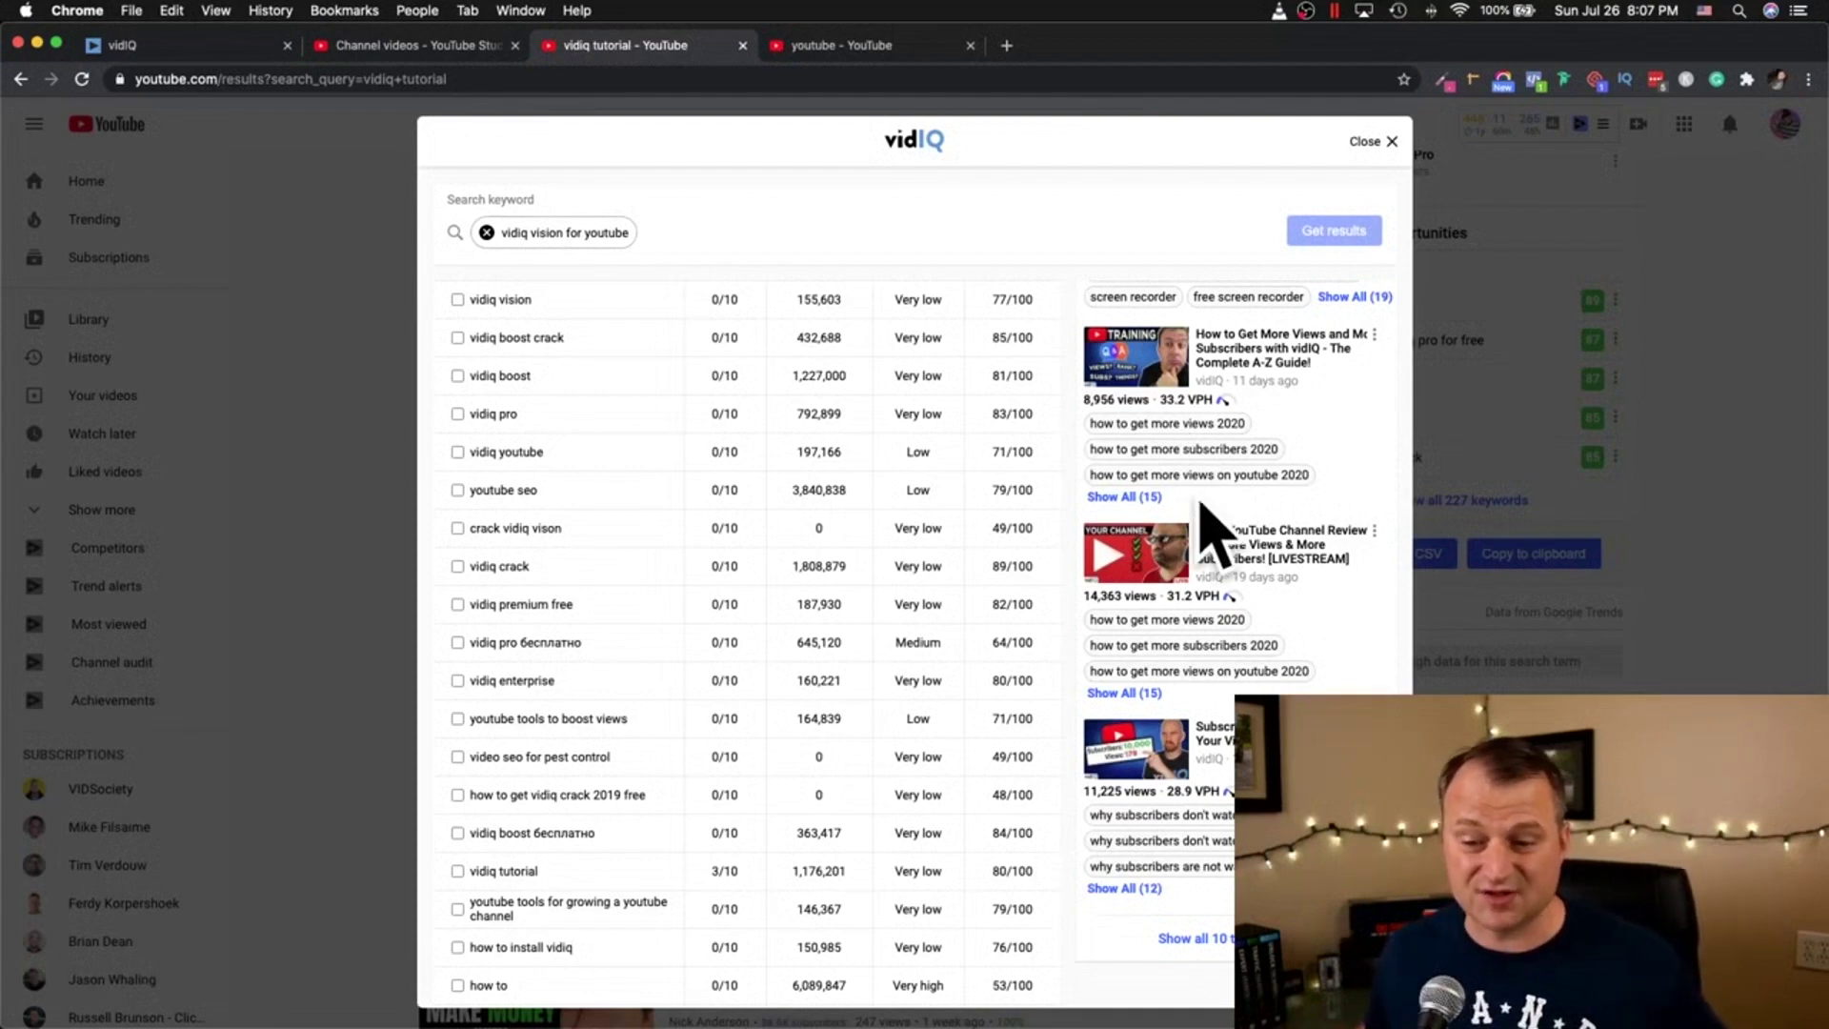
Step: Try sorting the related keywords table by competition, by most used and by related keywords
scroll(1205, 429, up, 4)
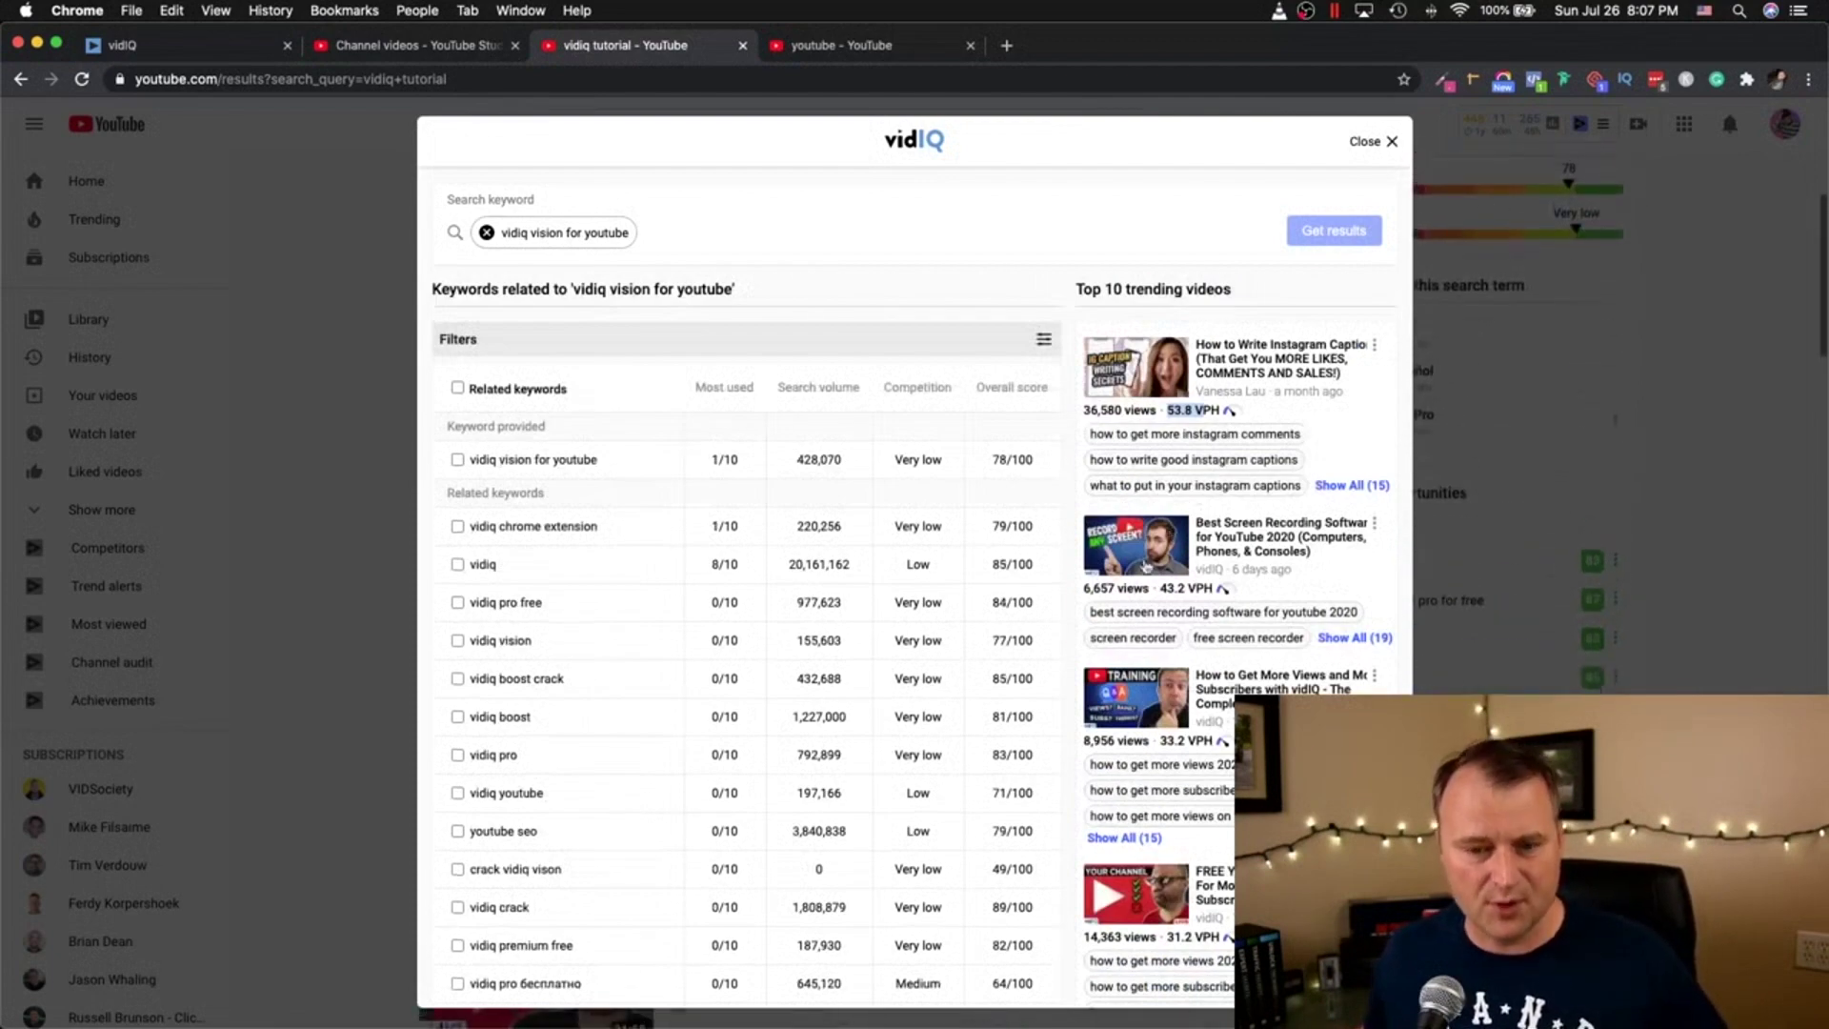
scroll(1119, 840, down, 3)
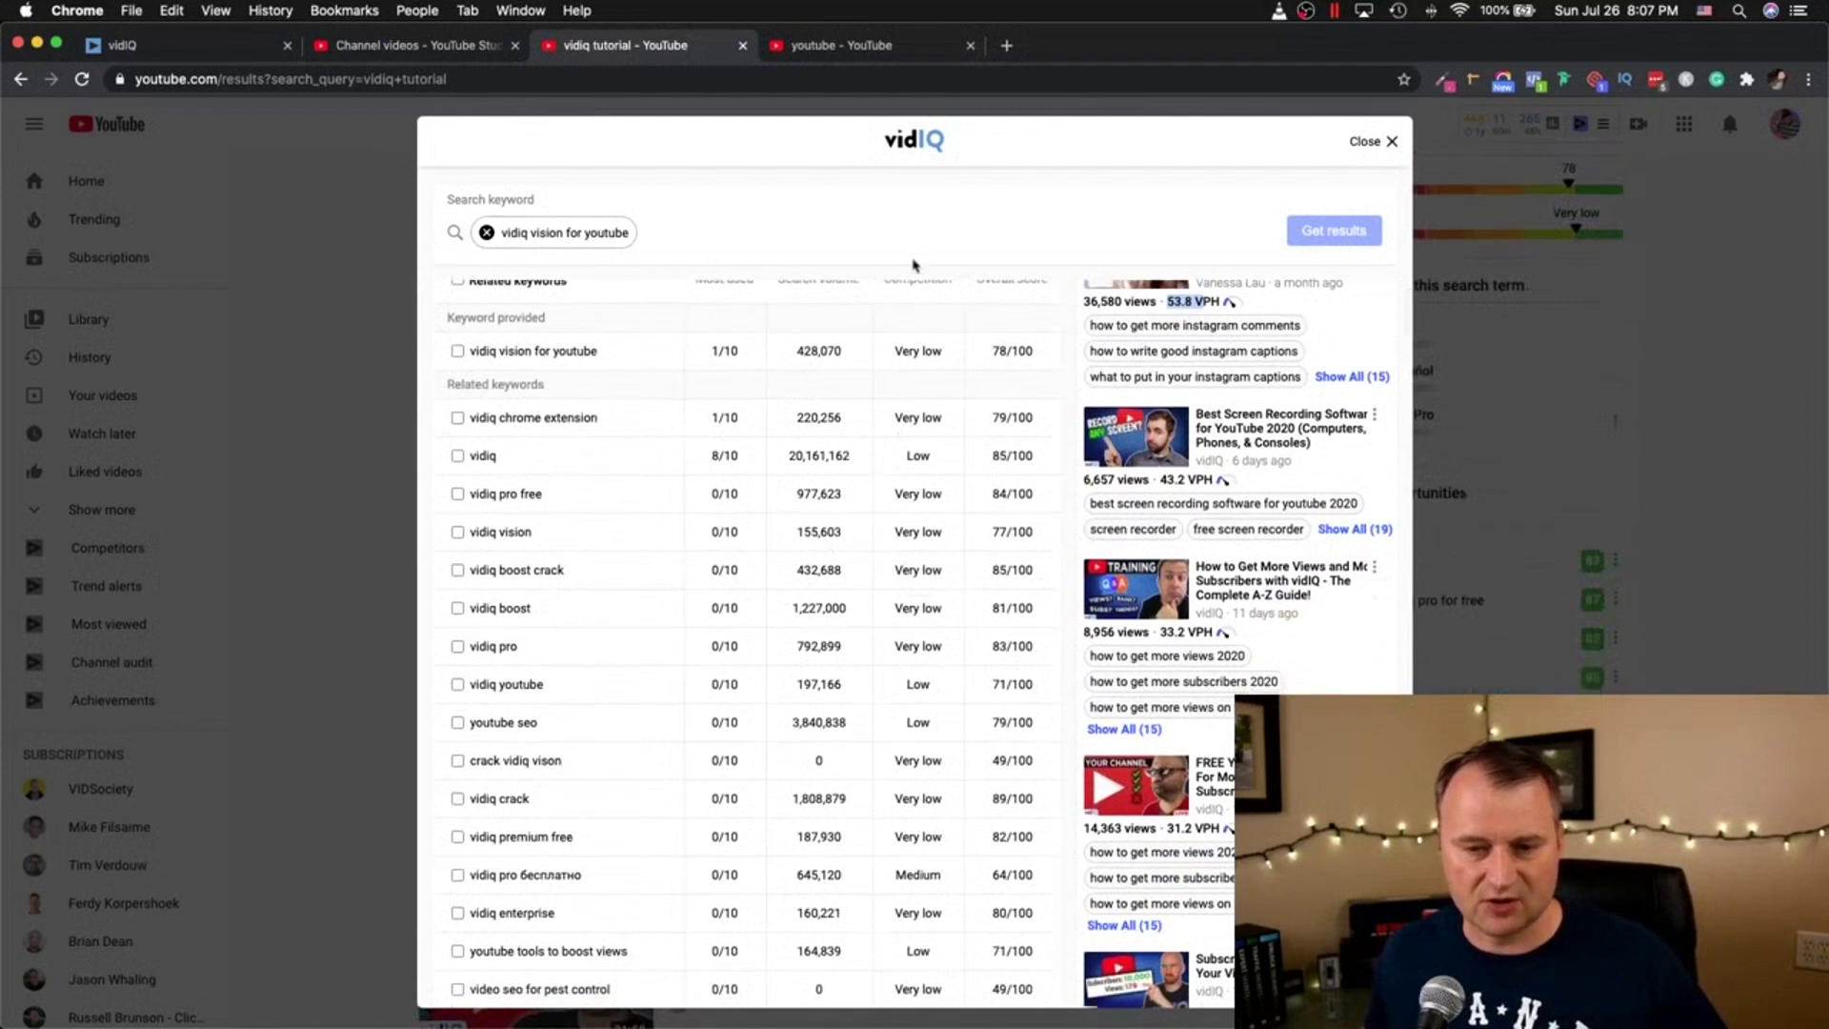
scroll(912, 438, up, 3)
click(914, 390)
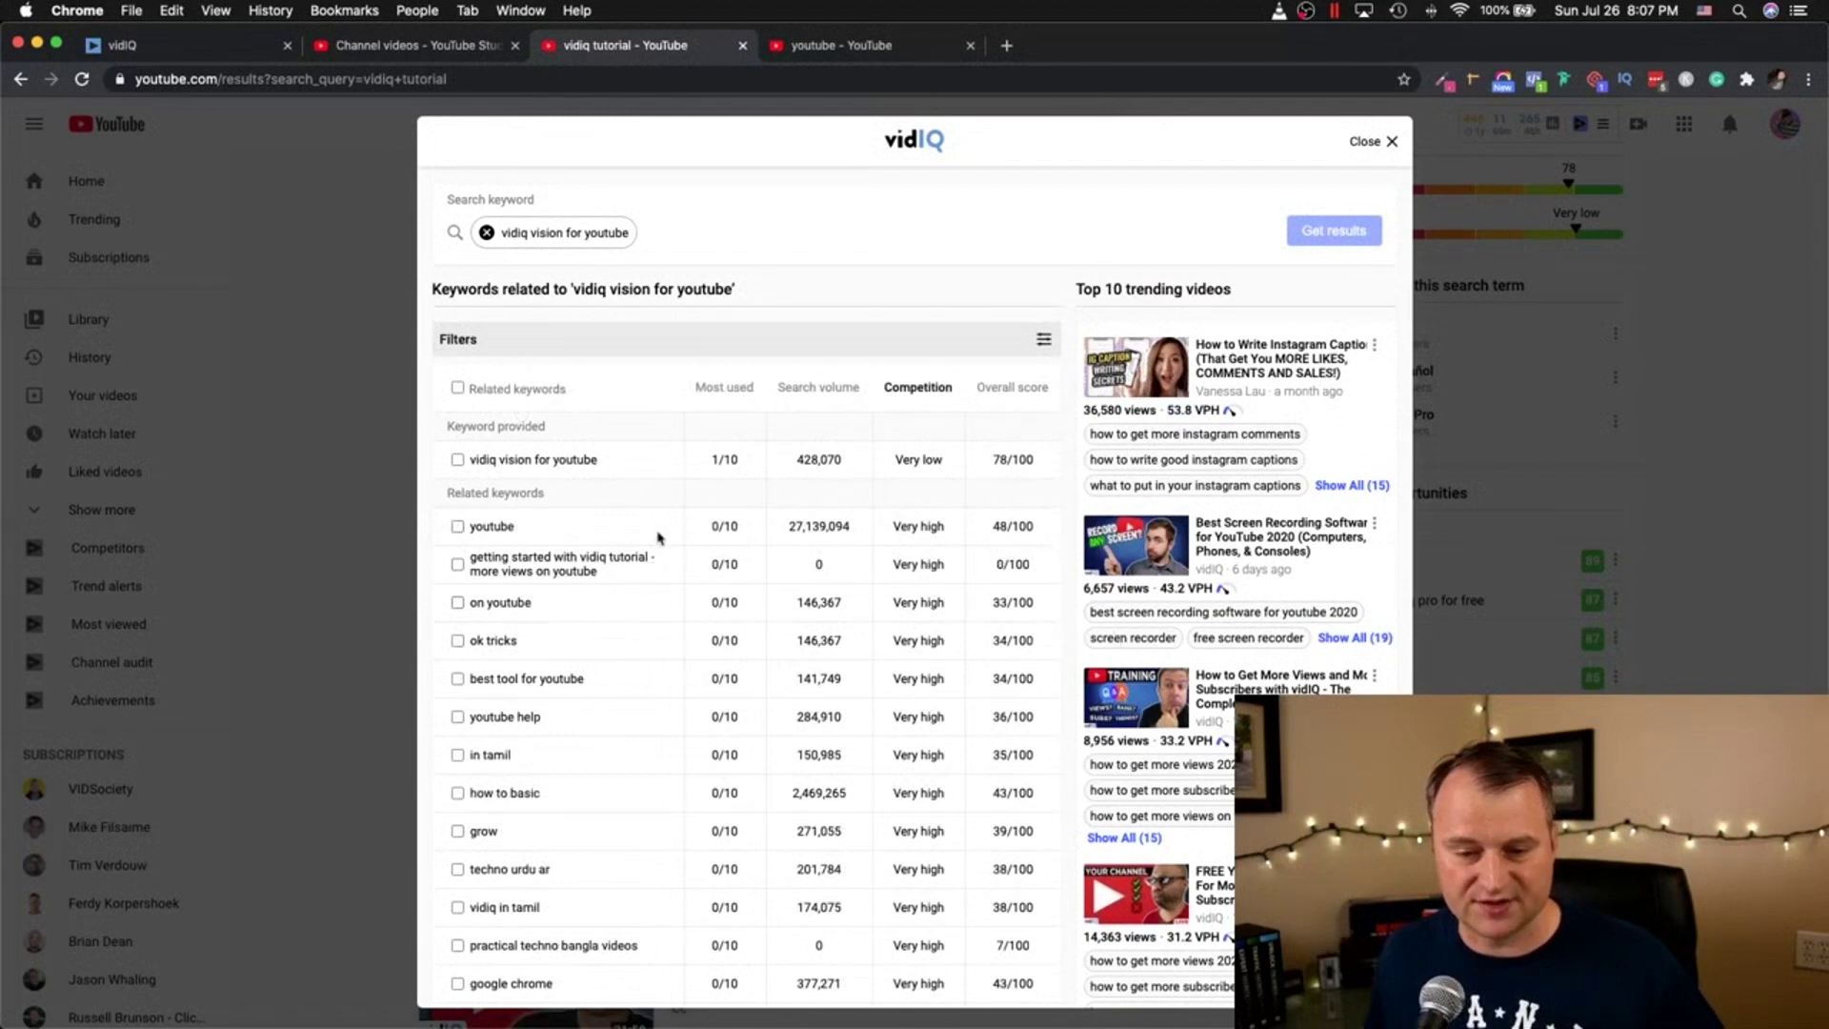
click(726, 394)
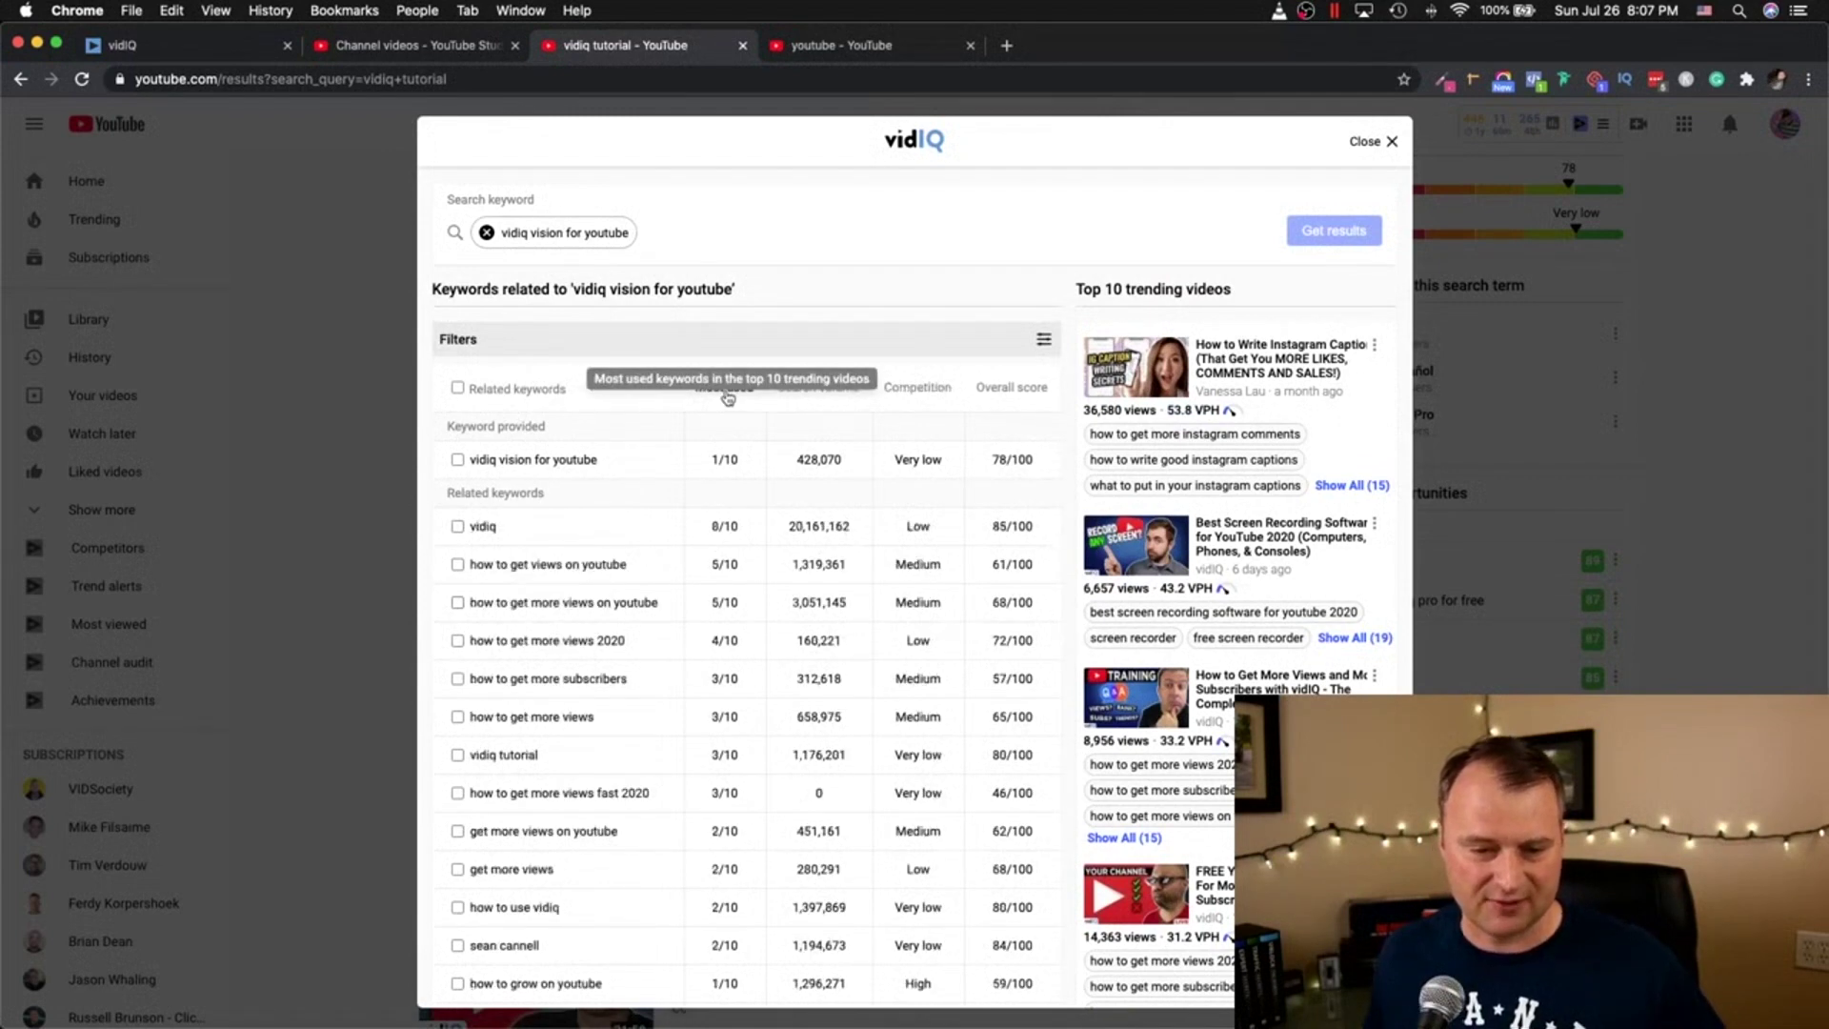
click(502, 390)
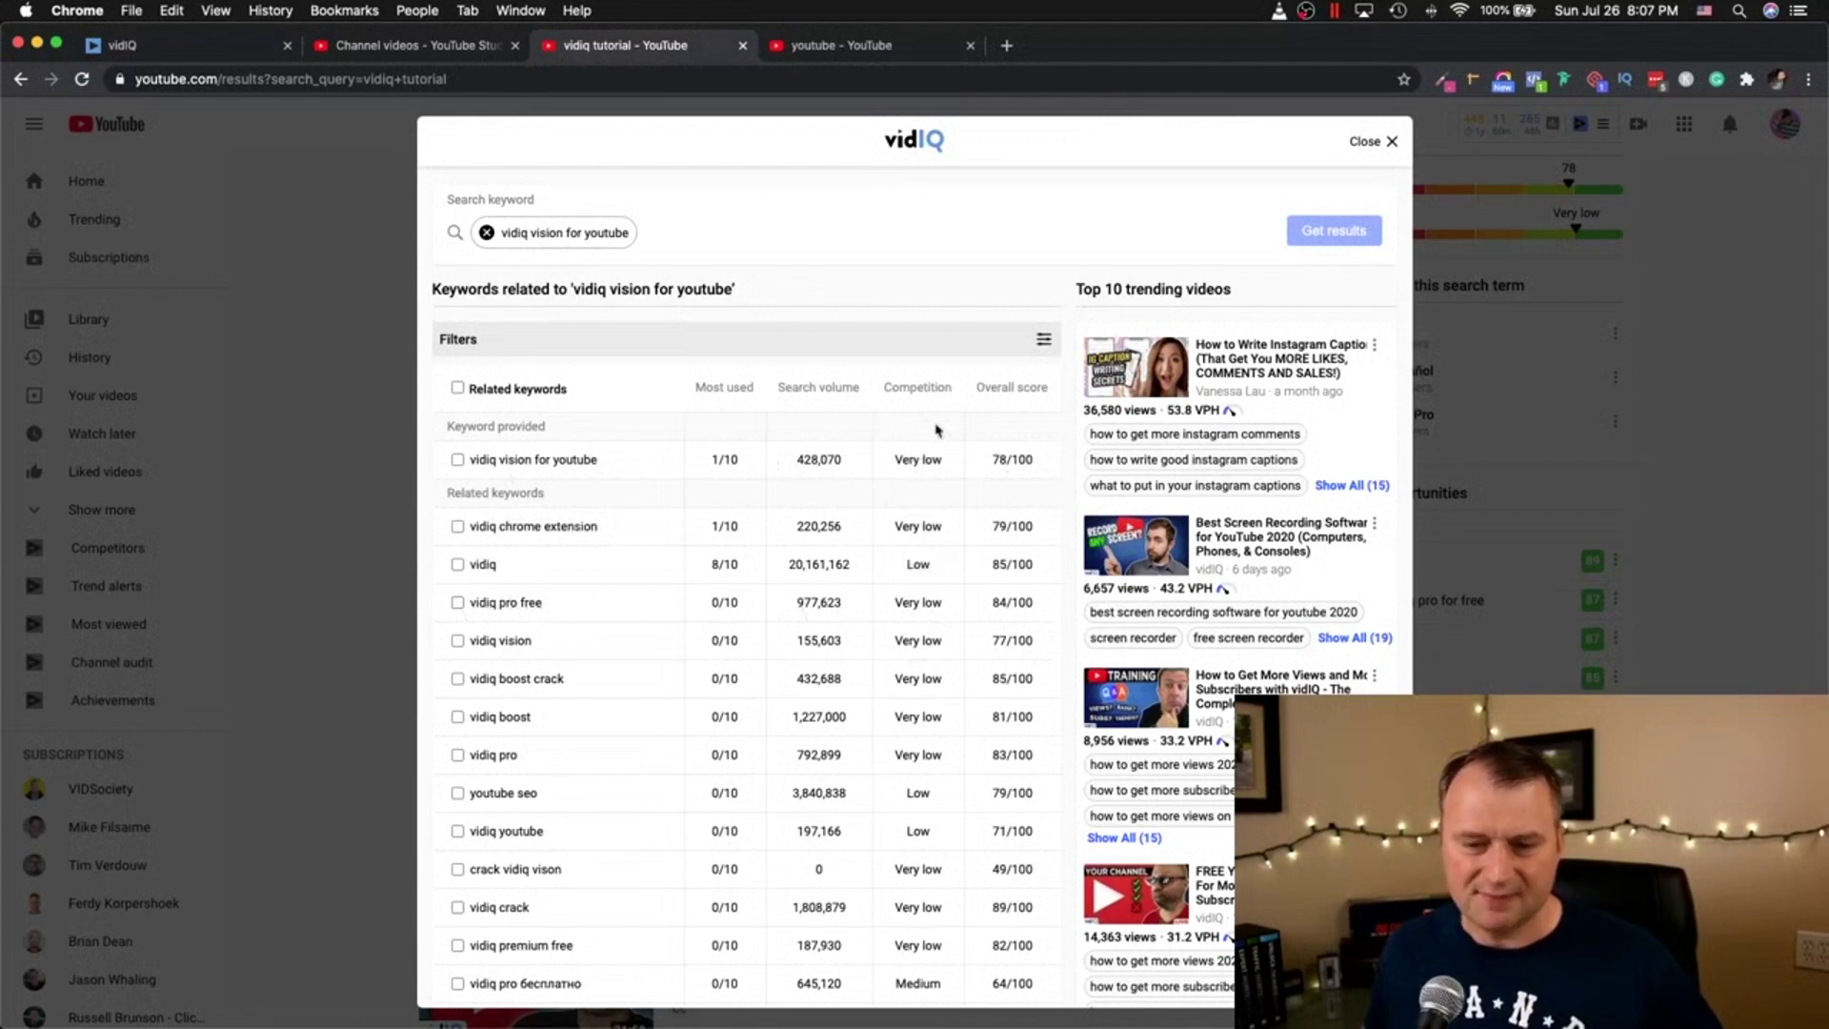
Step: Sort the keywords related to "vidiq vision for youtube" by competition, from very low upward
click(929, 397)
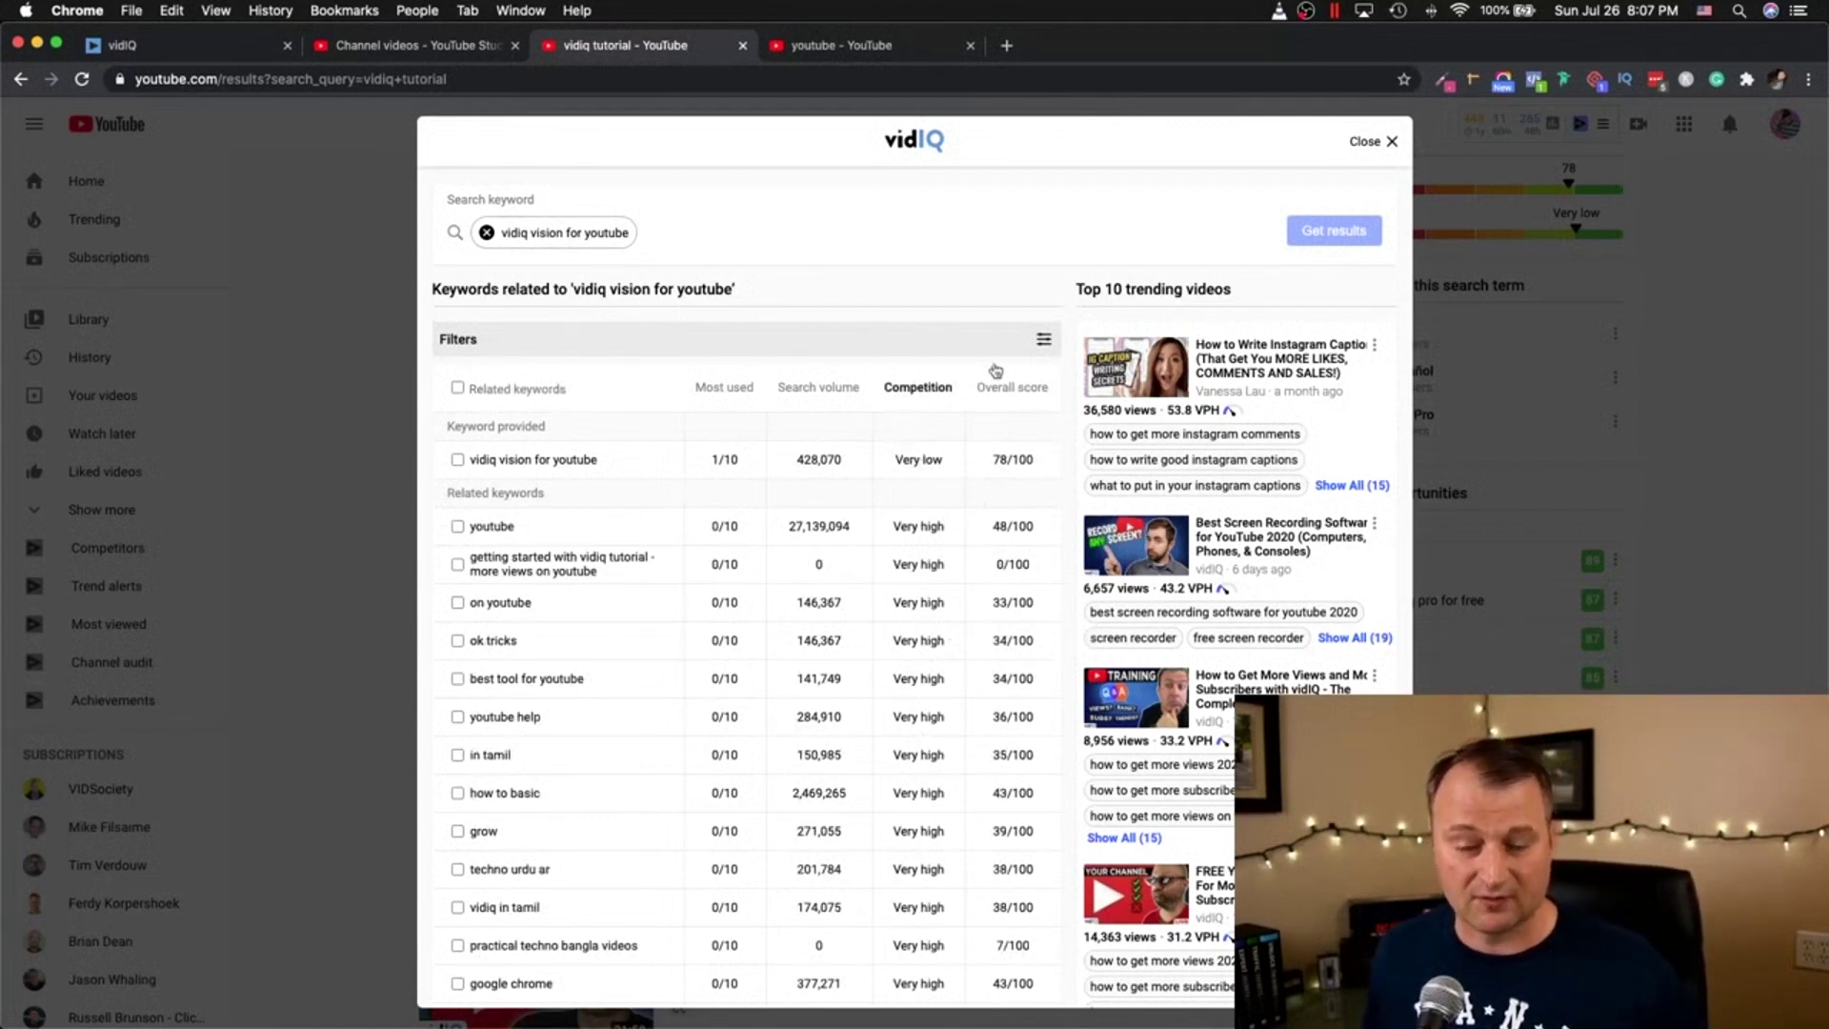
click(902, 390)
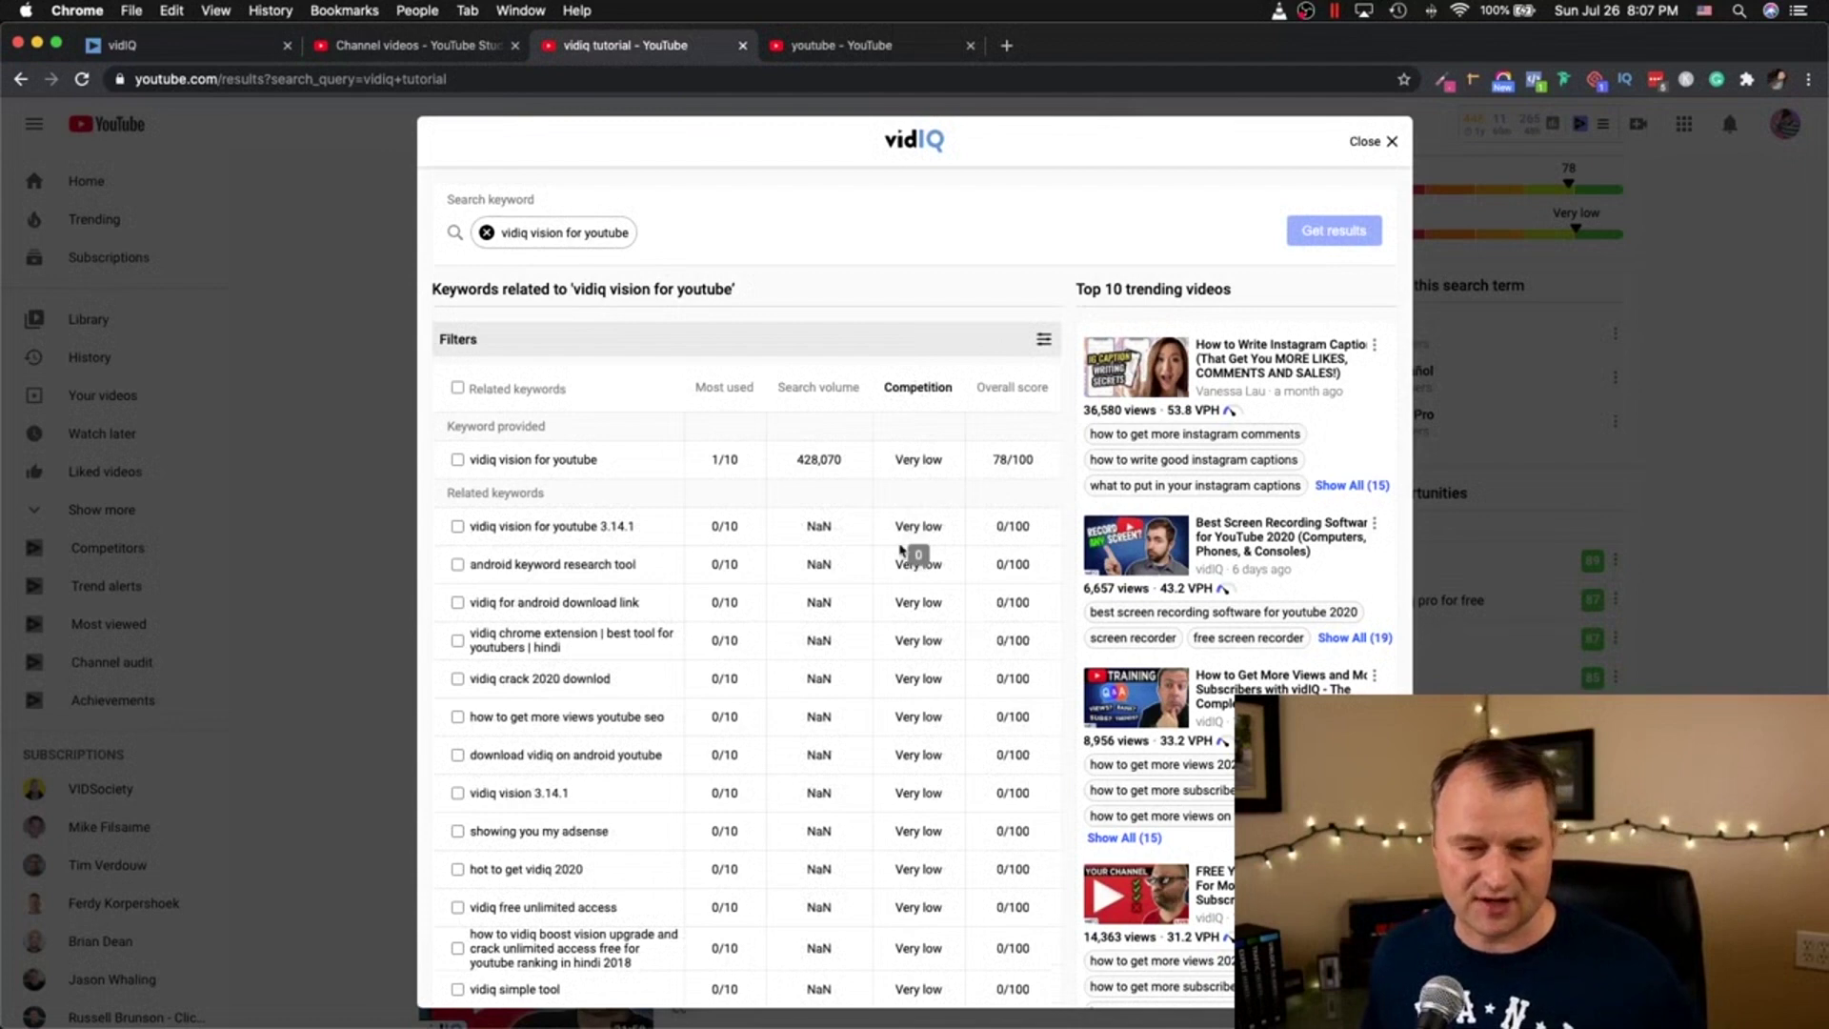
Step: Examine the search volumes and overall scores of the very low competition keywords related to "vidiq vision for youtube"
scroll(908, 553, down, 2)
scroll(905, 550, down, 2)
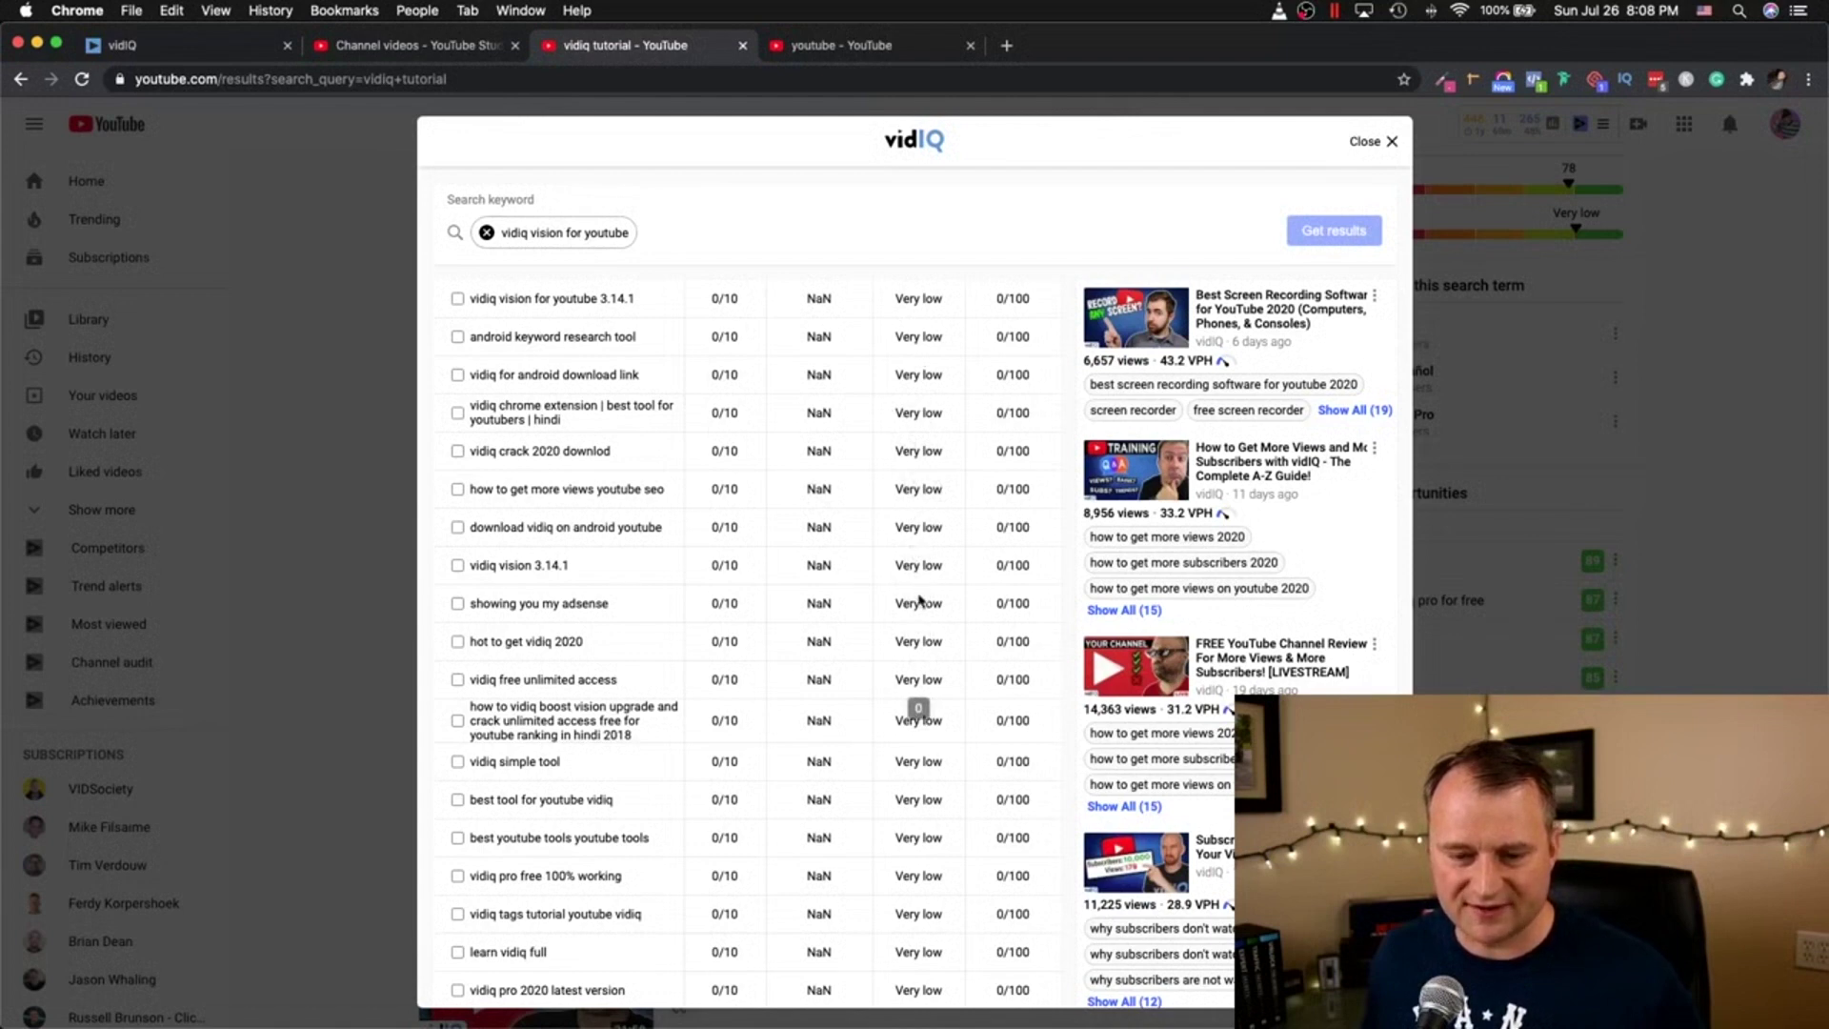
scroll(918, 600, down, 7)
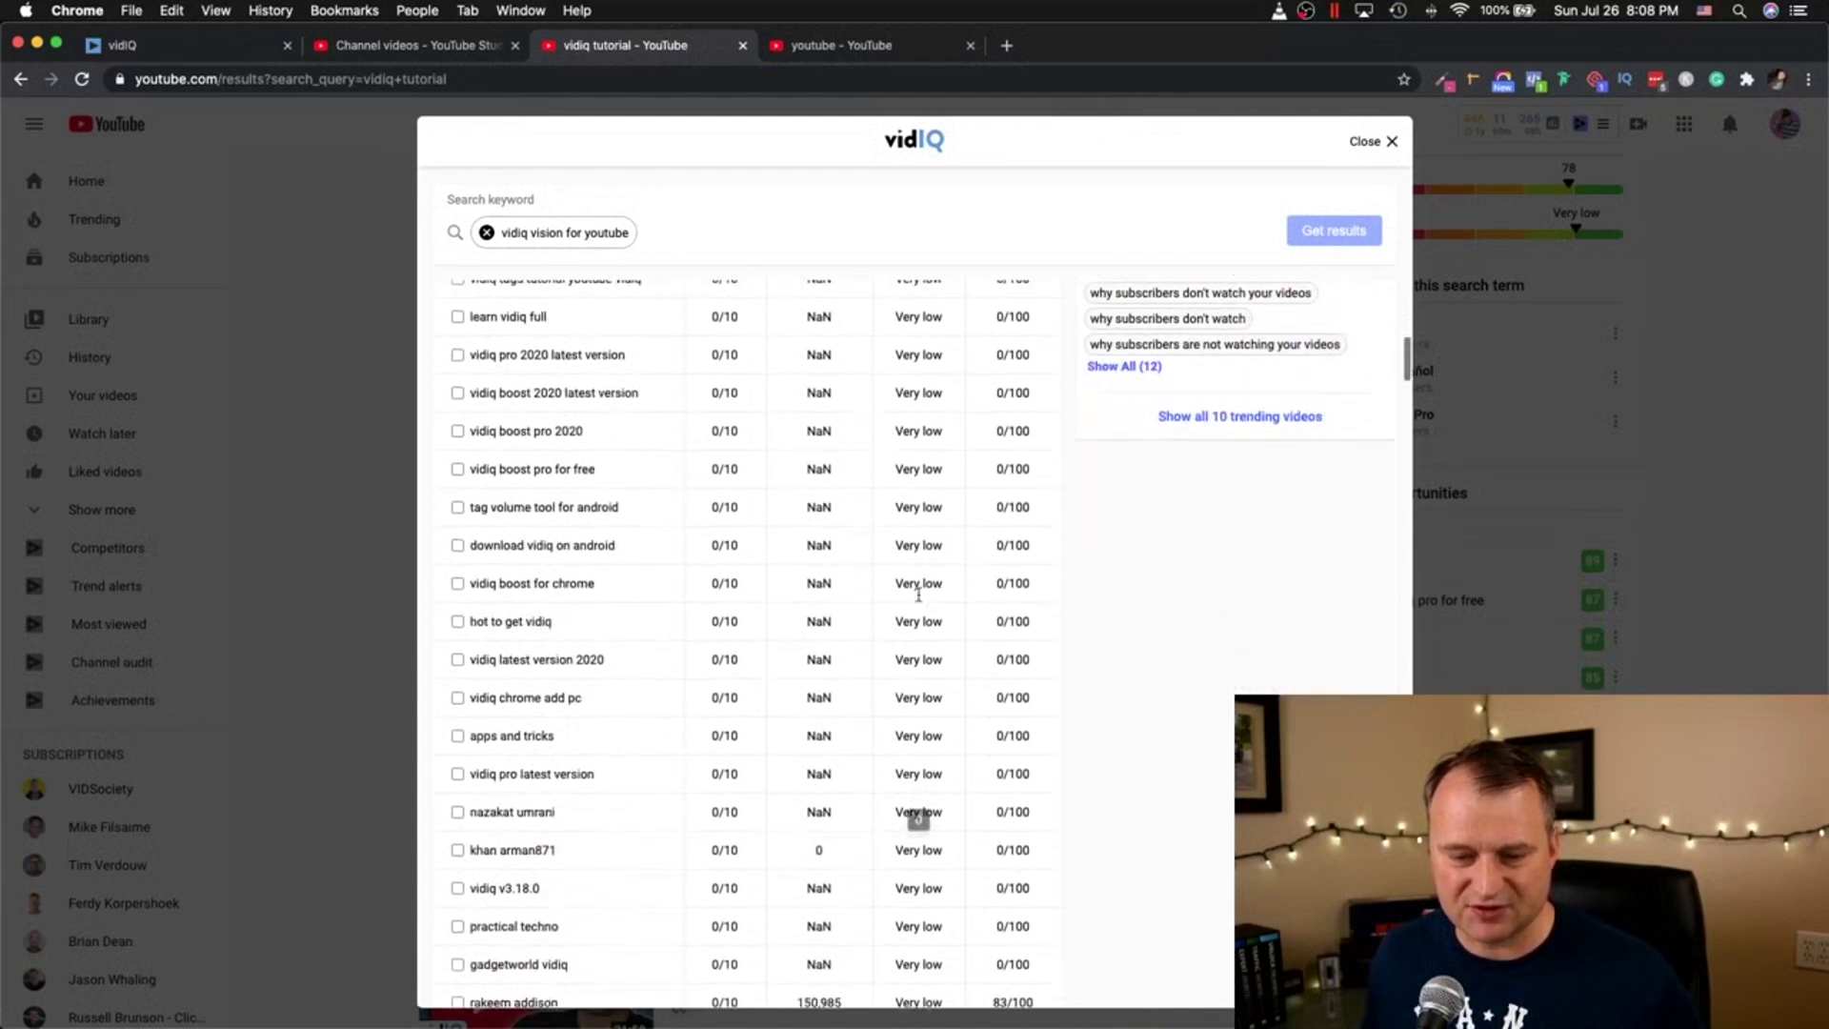
scroll(918, 596, down, 1)
scroll(918, 600, down, 4)
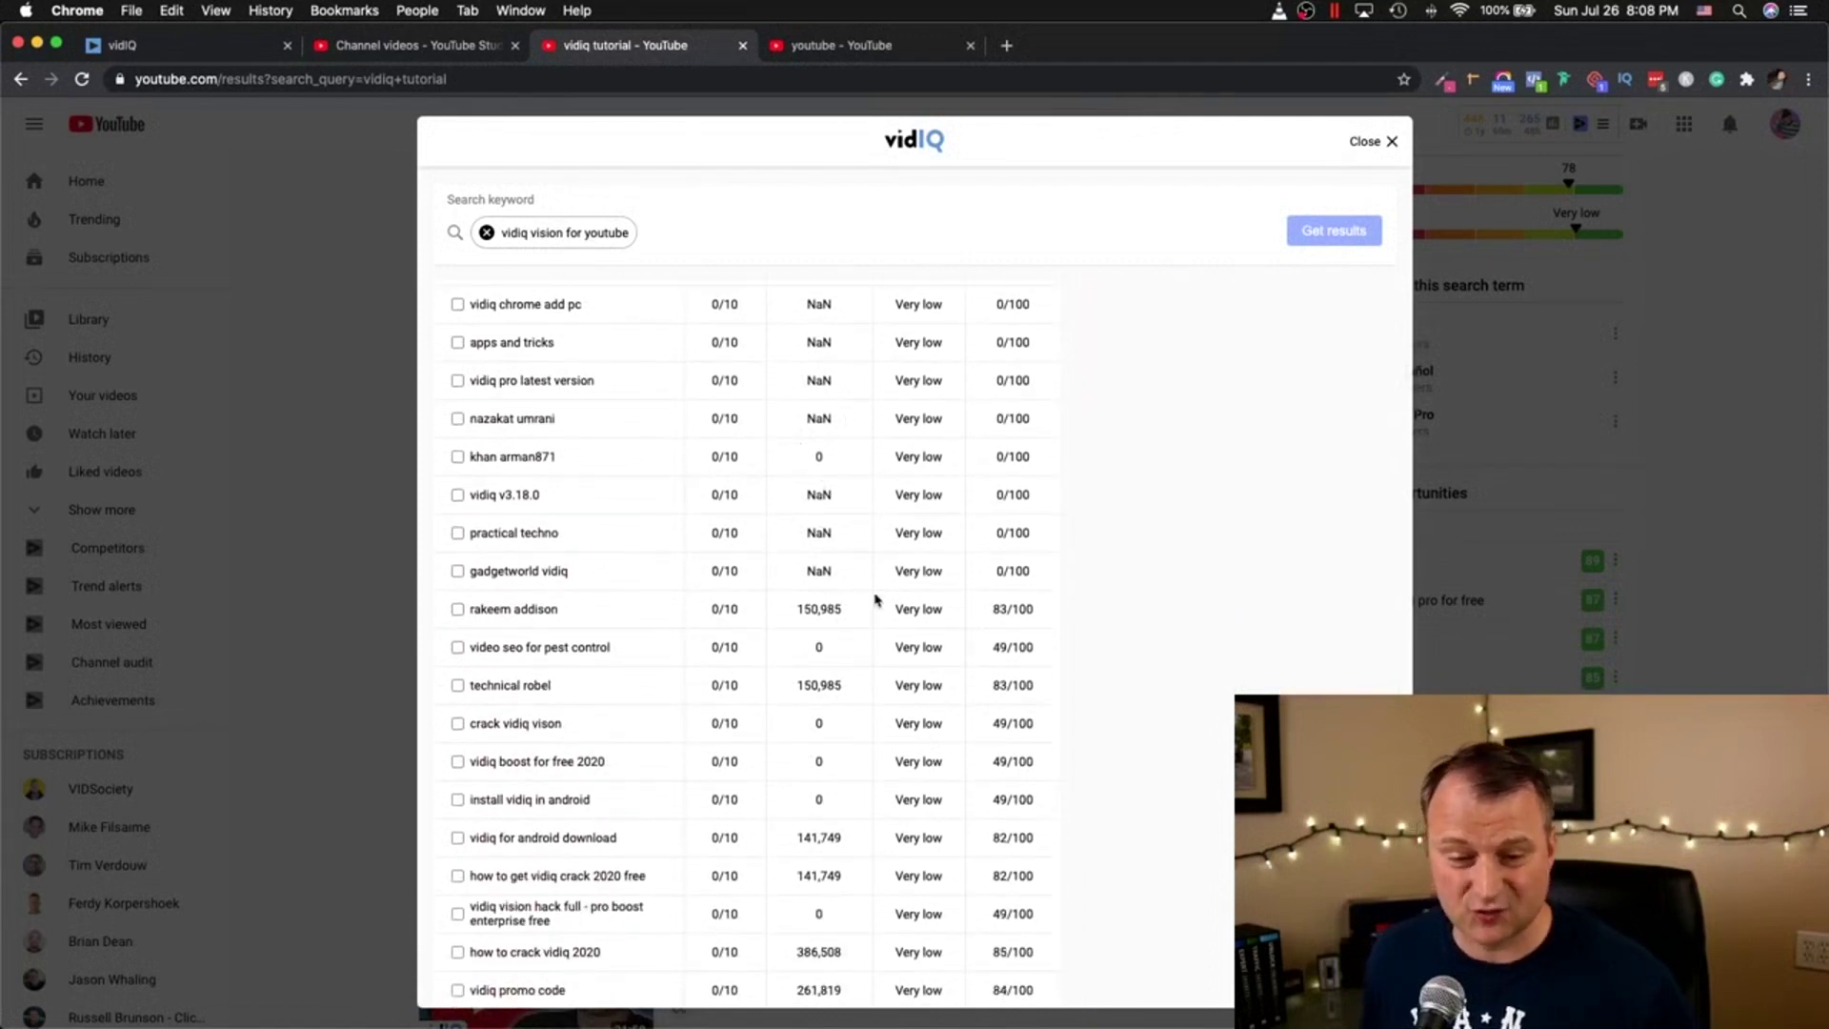
scroll(828, 609, down, 1)
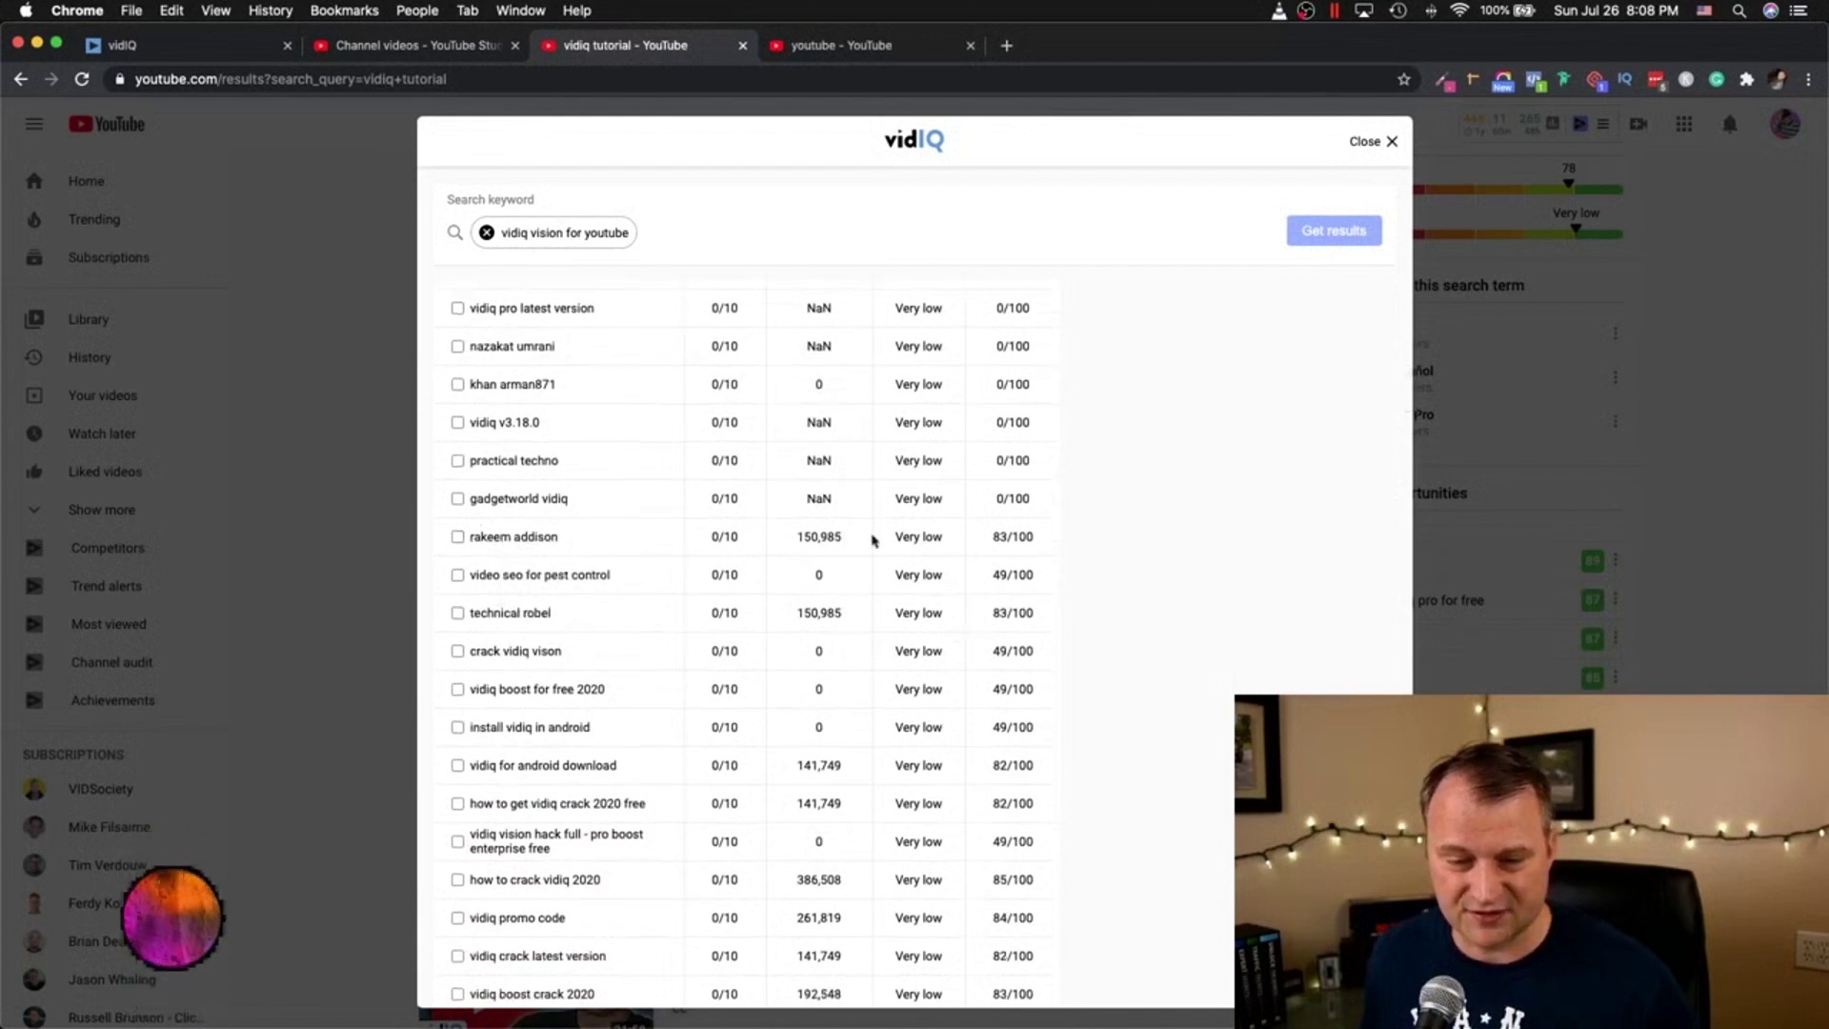
scroll(898, 572, down, 1)
scroll(913, 565, down, 1)
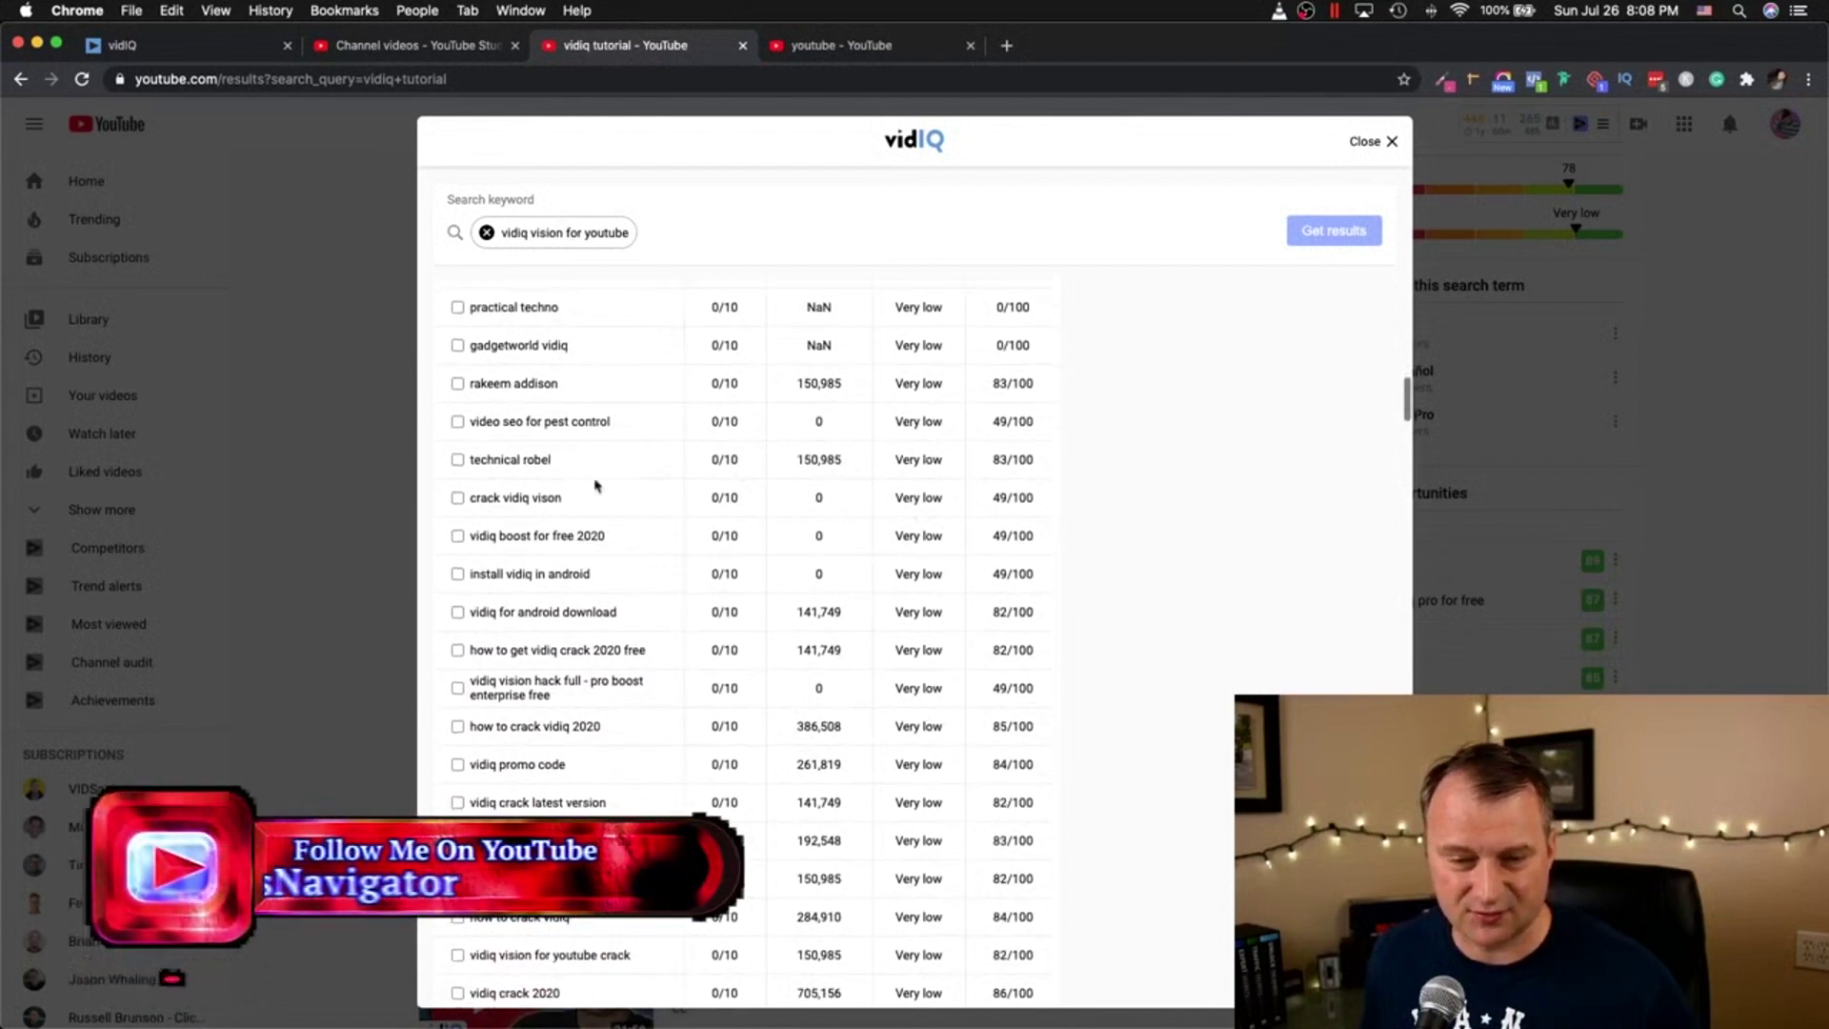
scroll(724, 591, down, 2)
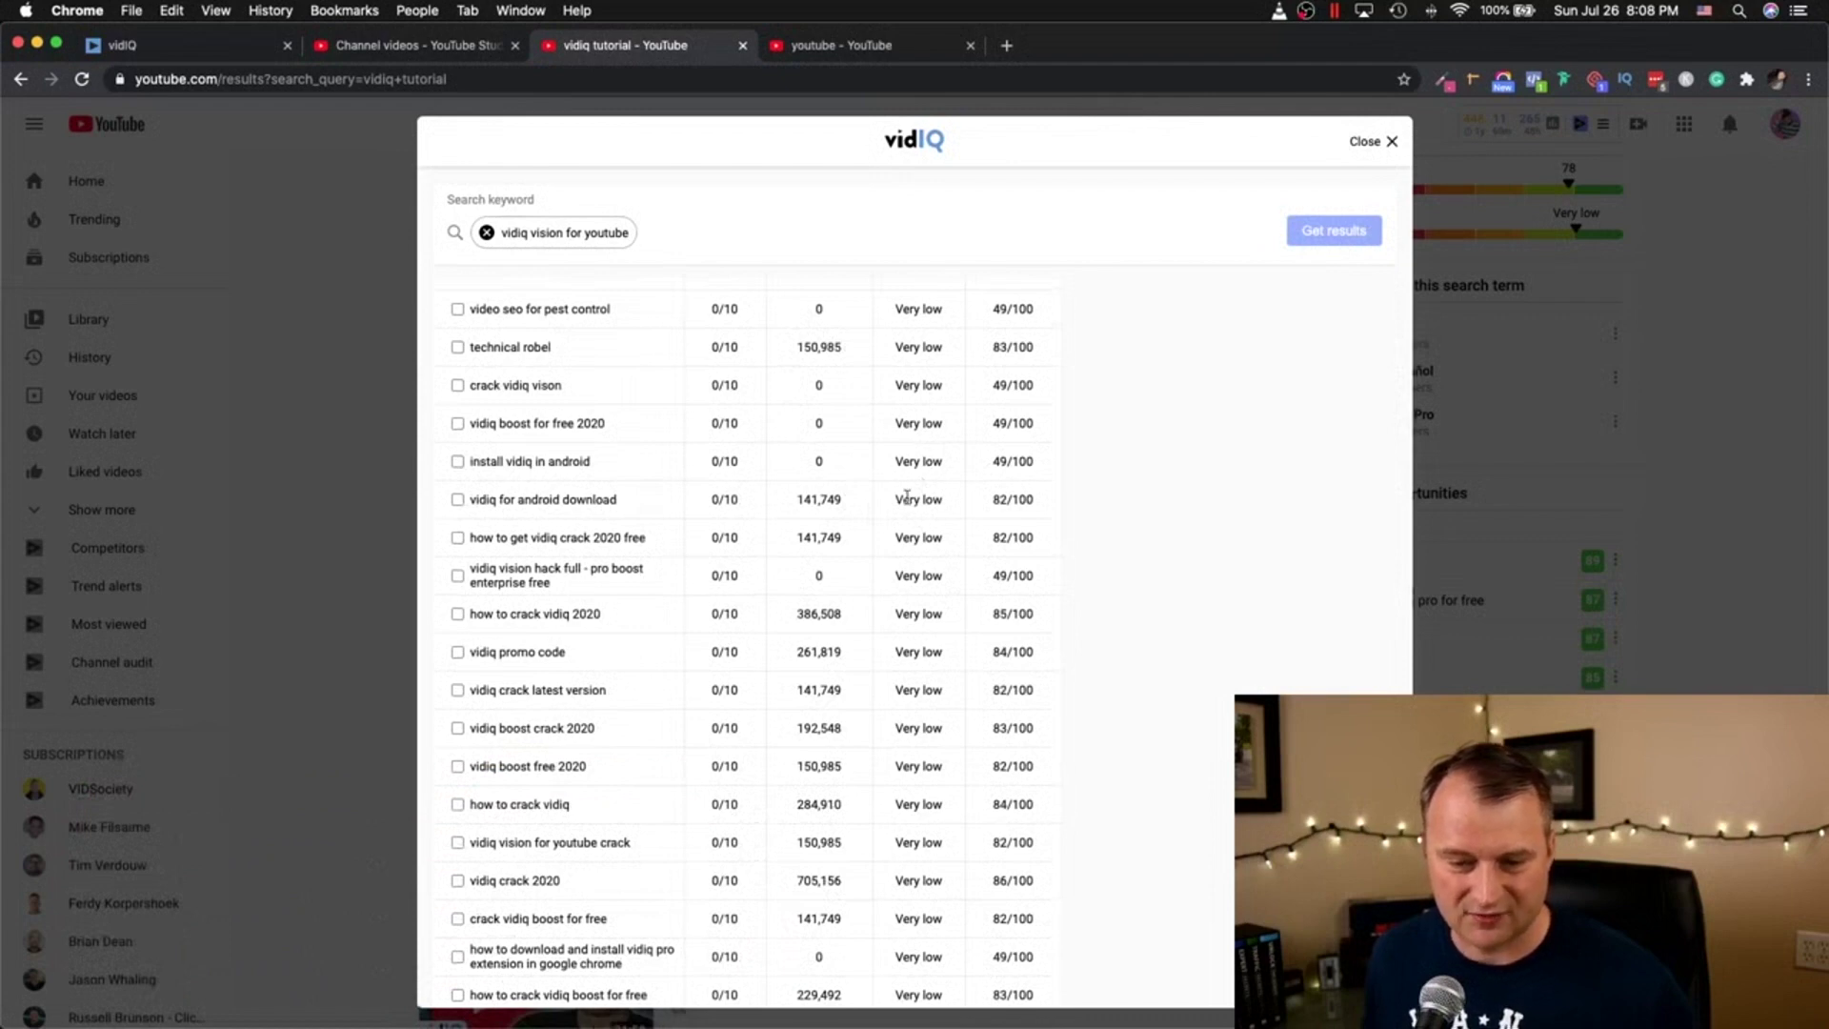
scroll(907, 496, down, 2)
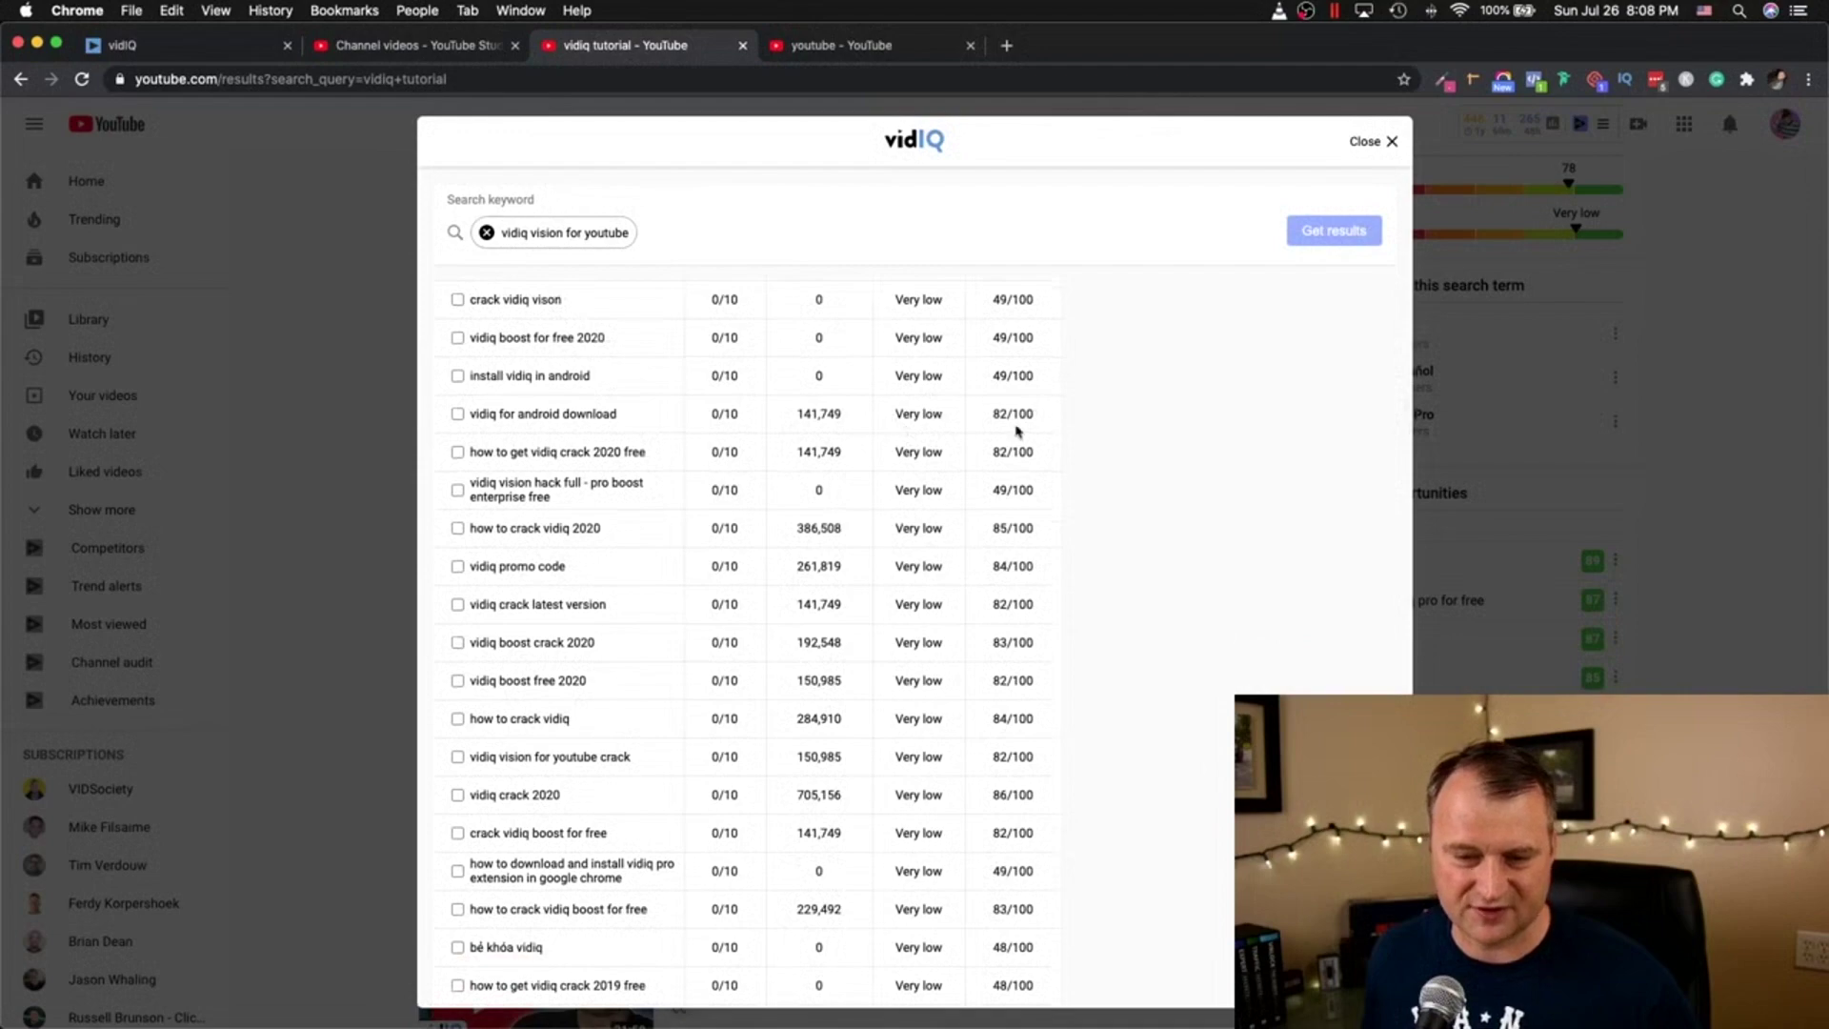
scroll(837, 429, up, 10)
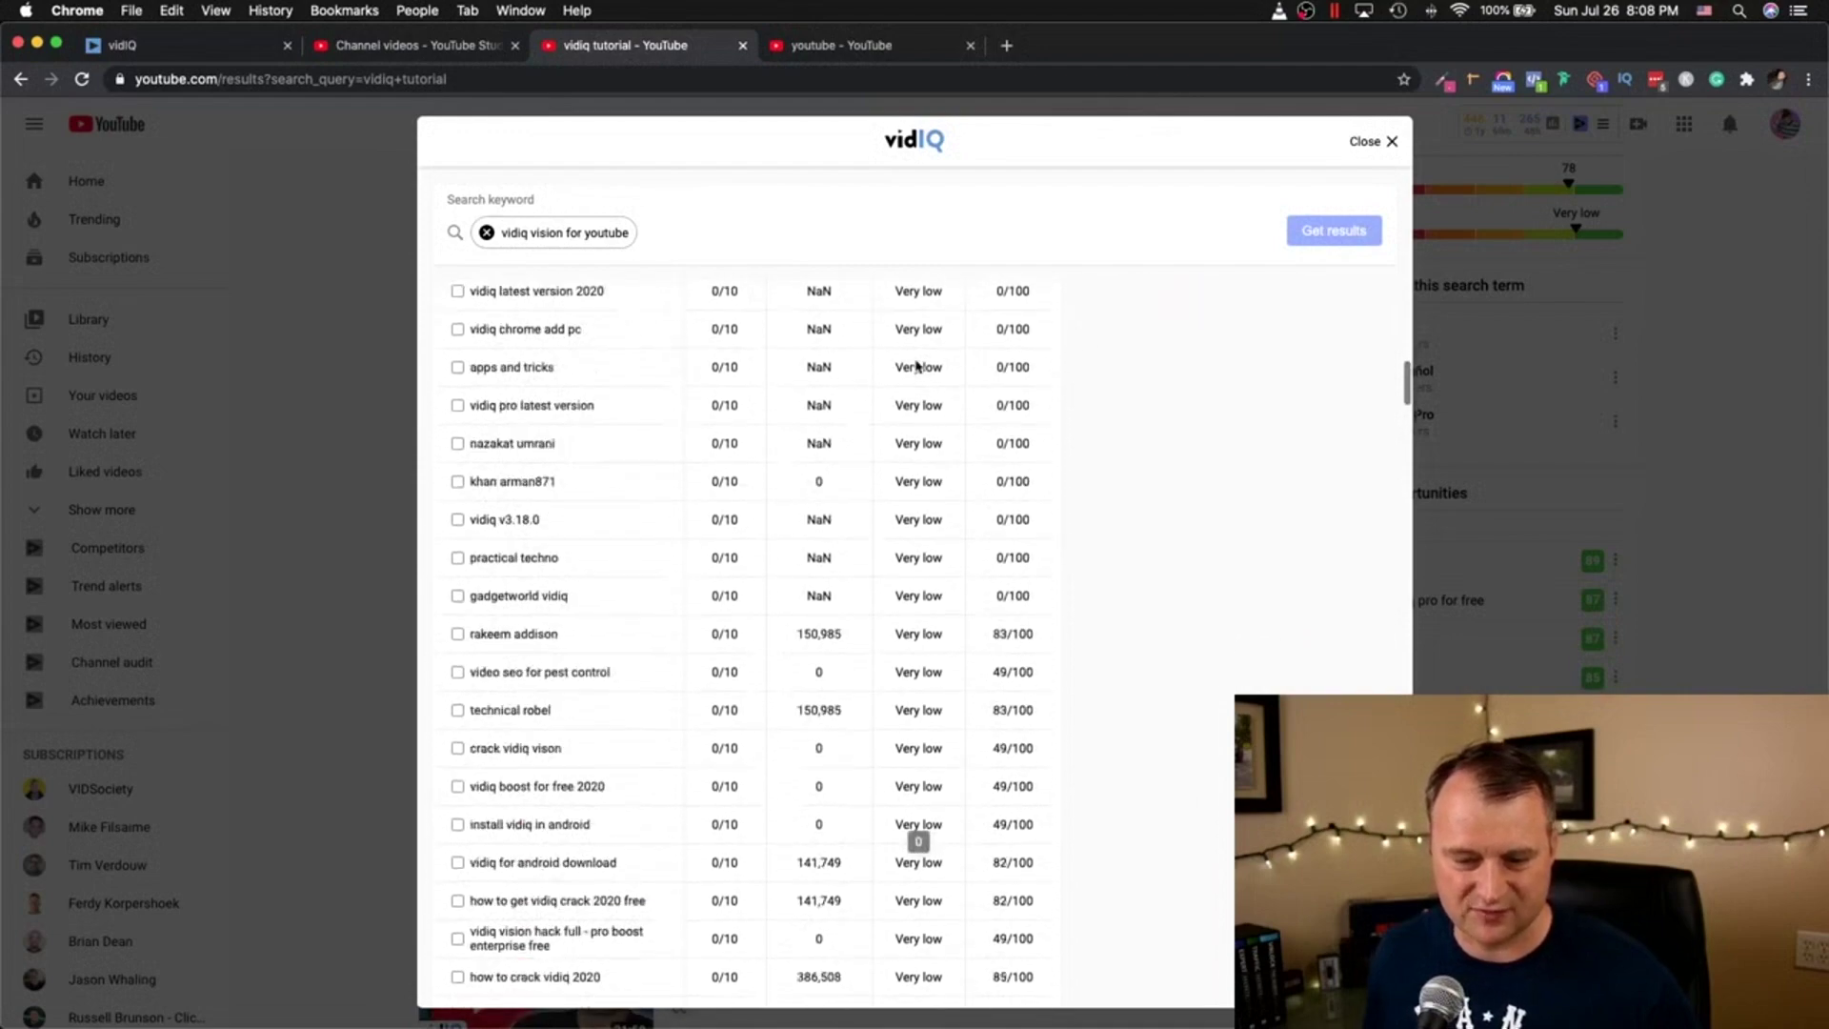
scroll(916, 366, down, 15)
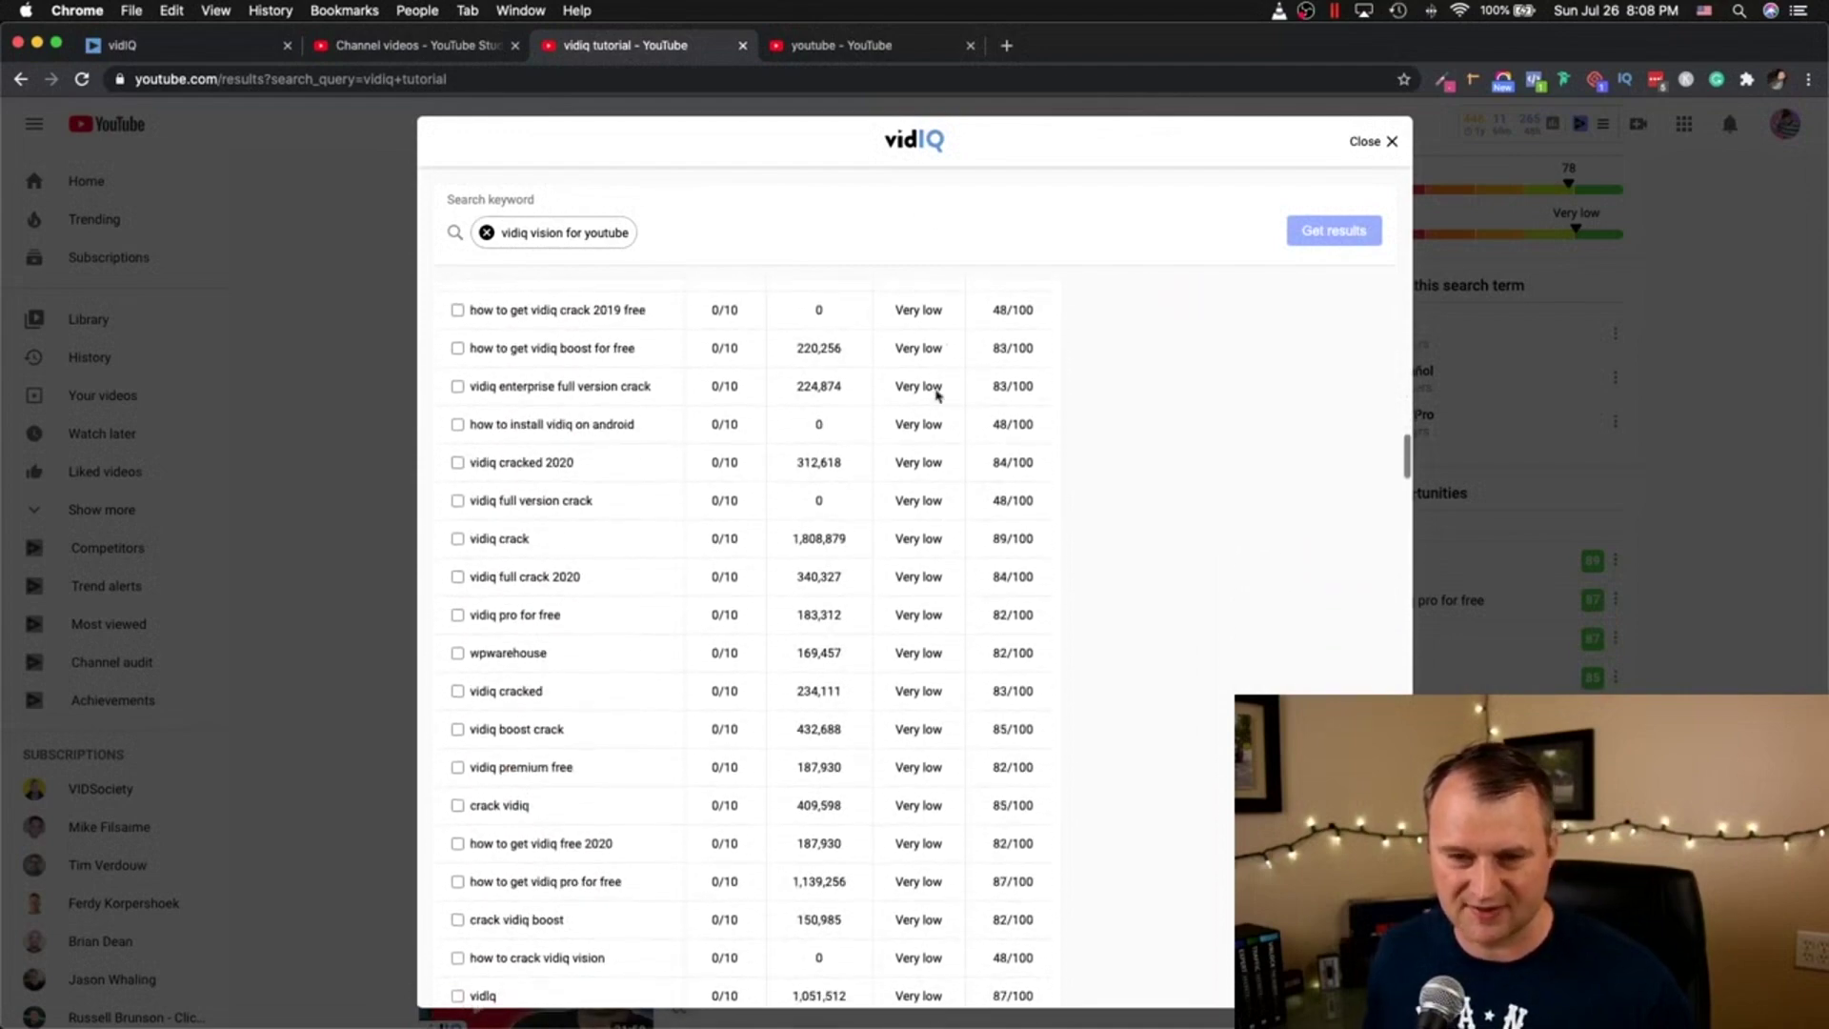
scroll(907, 522, down, 6)
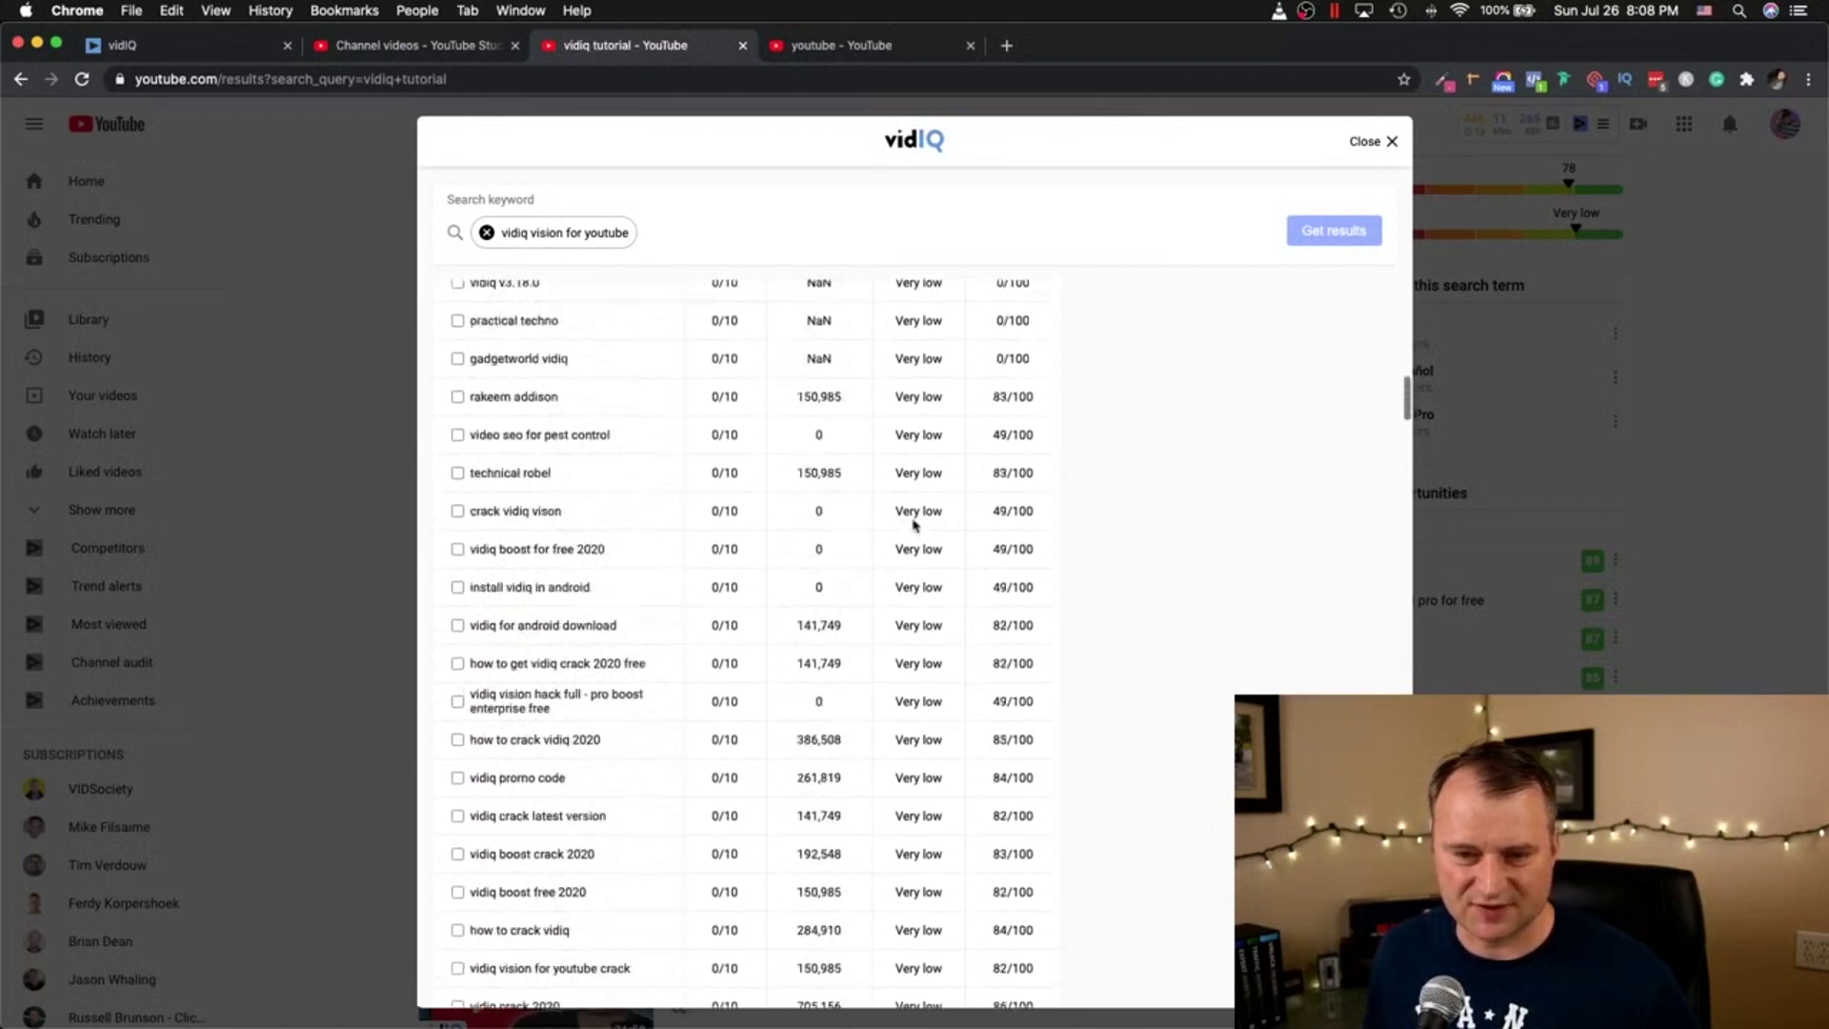
scroll(912, 519, up, 20)
scroll(912, 519, up, 2)
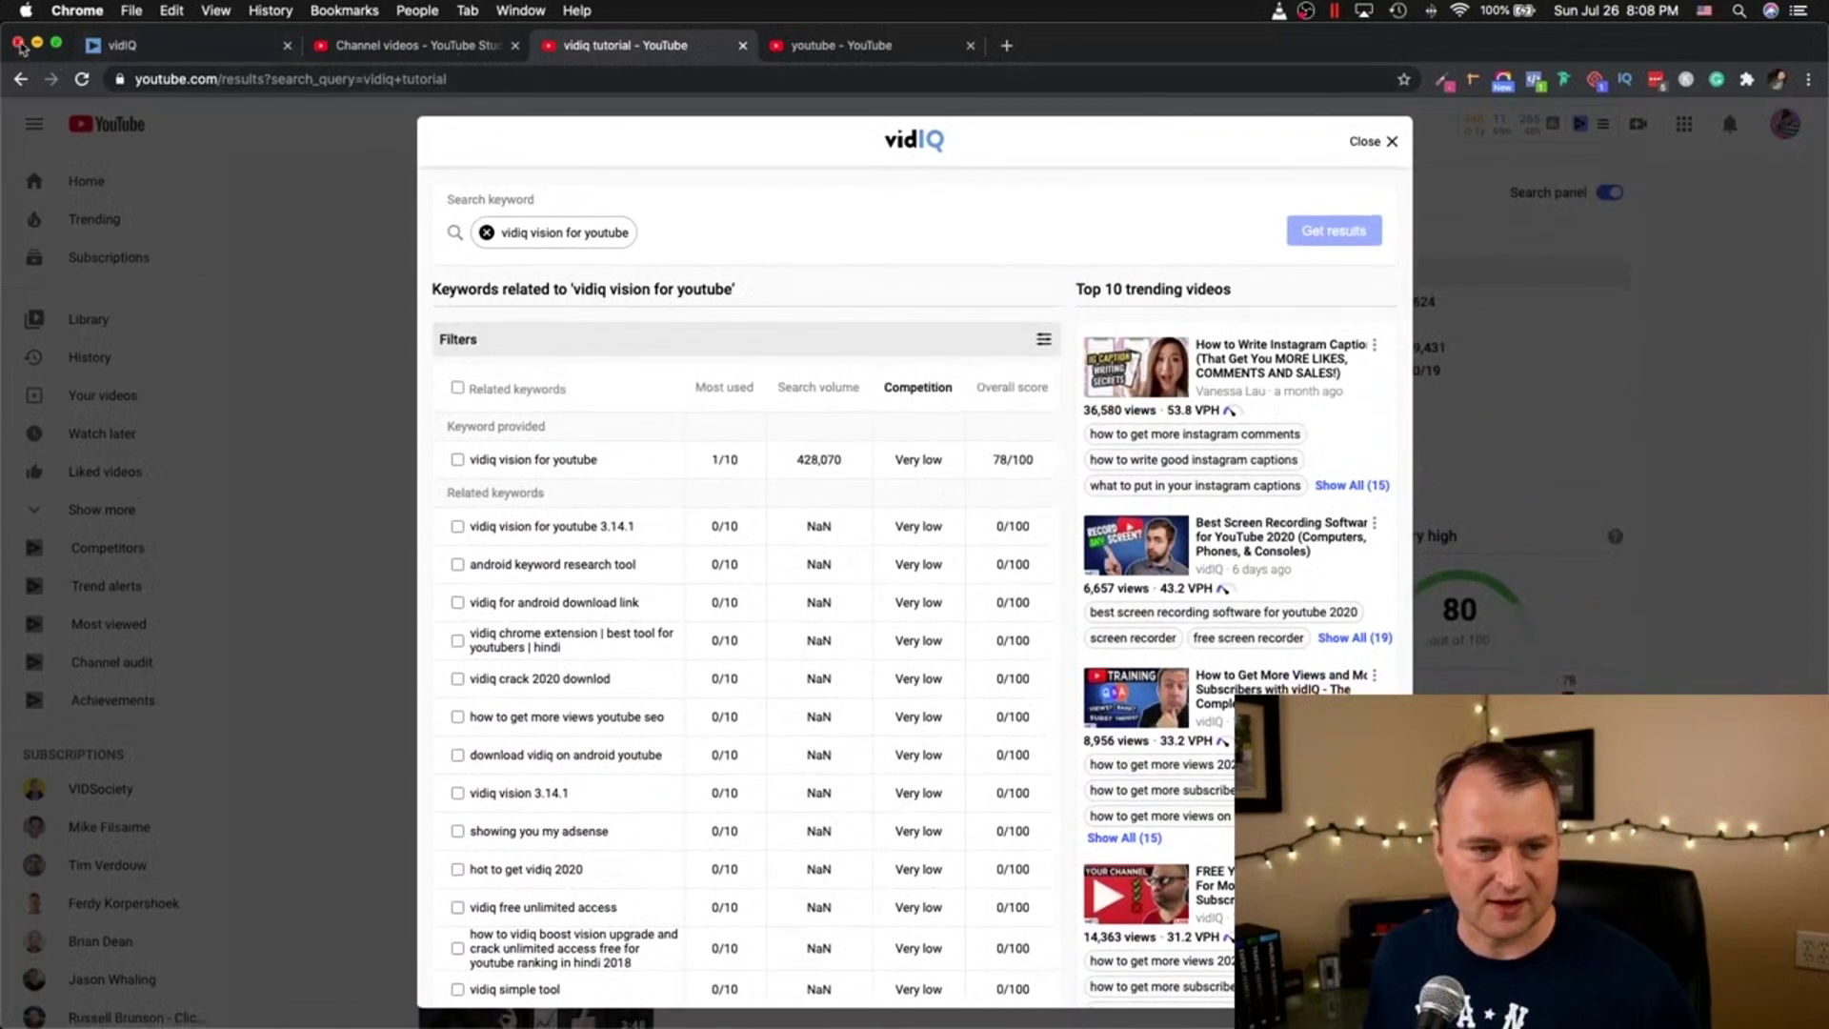
Step: Close the browser window and open YouTube in a new maximized Chrome window
click(18, 44)
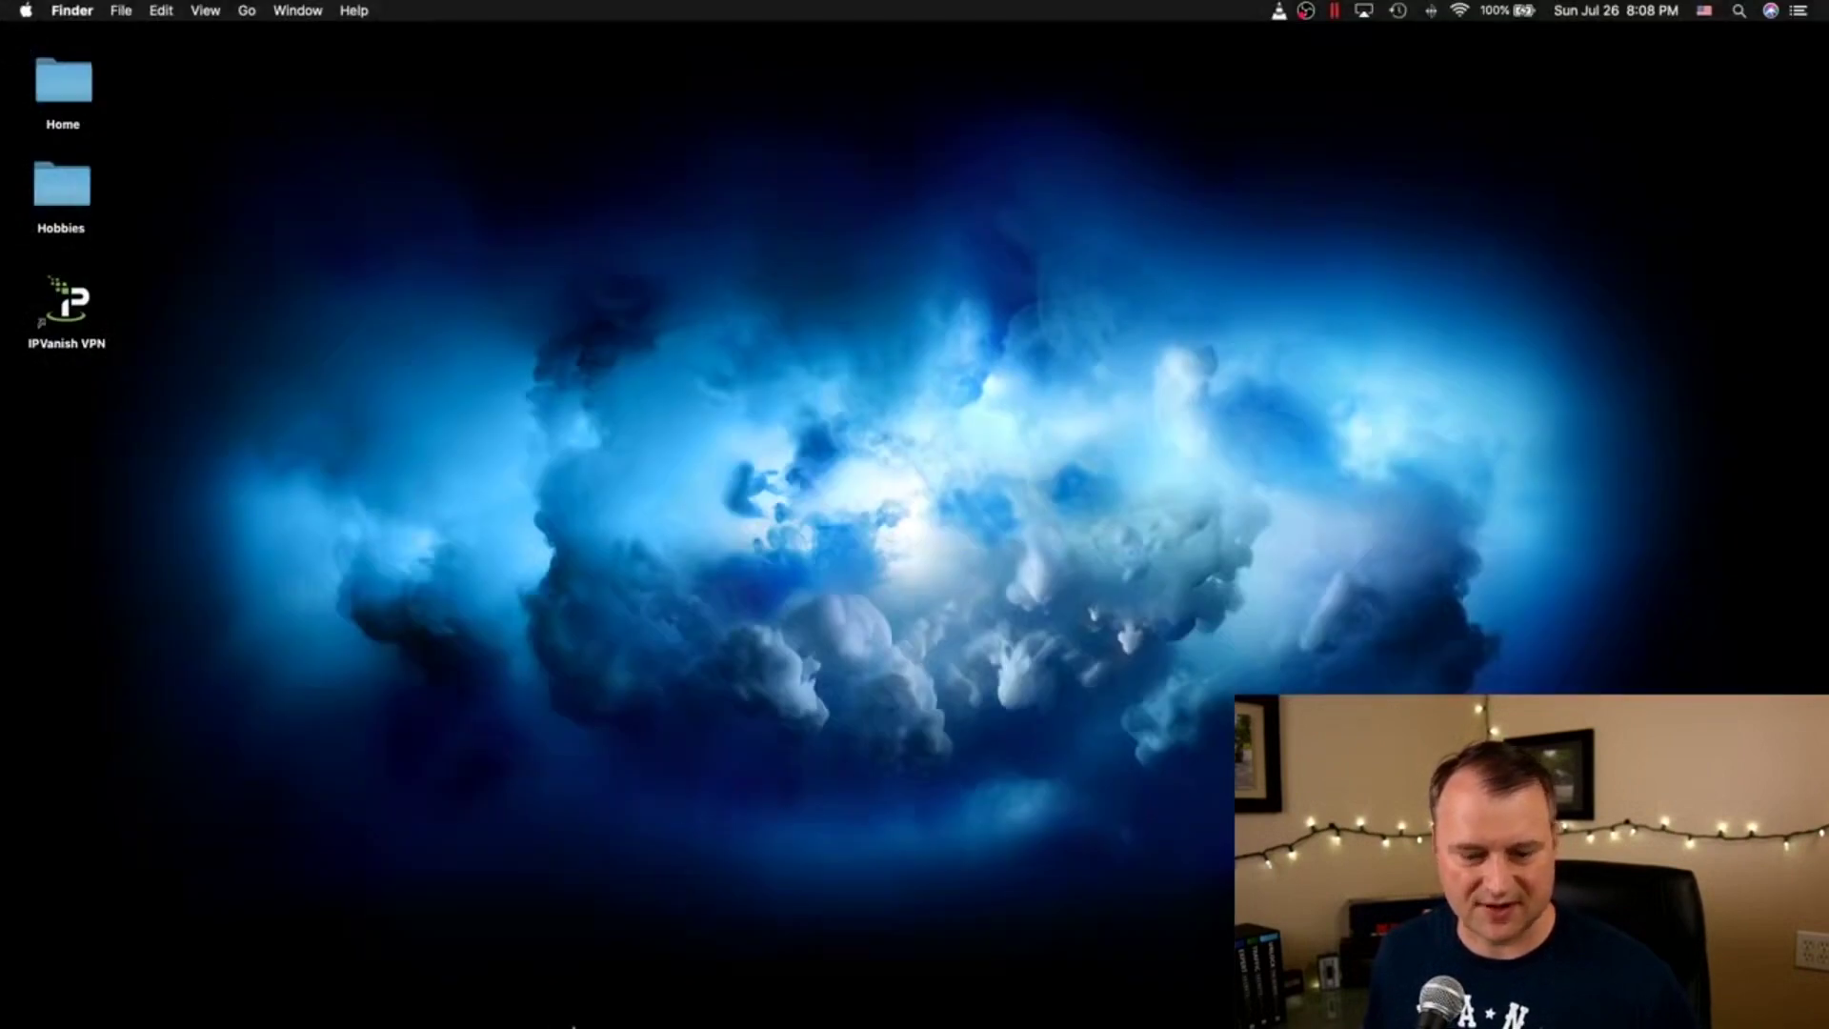
mouse_move(476, 990)
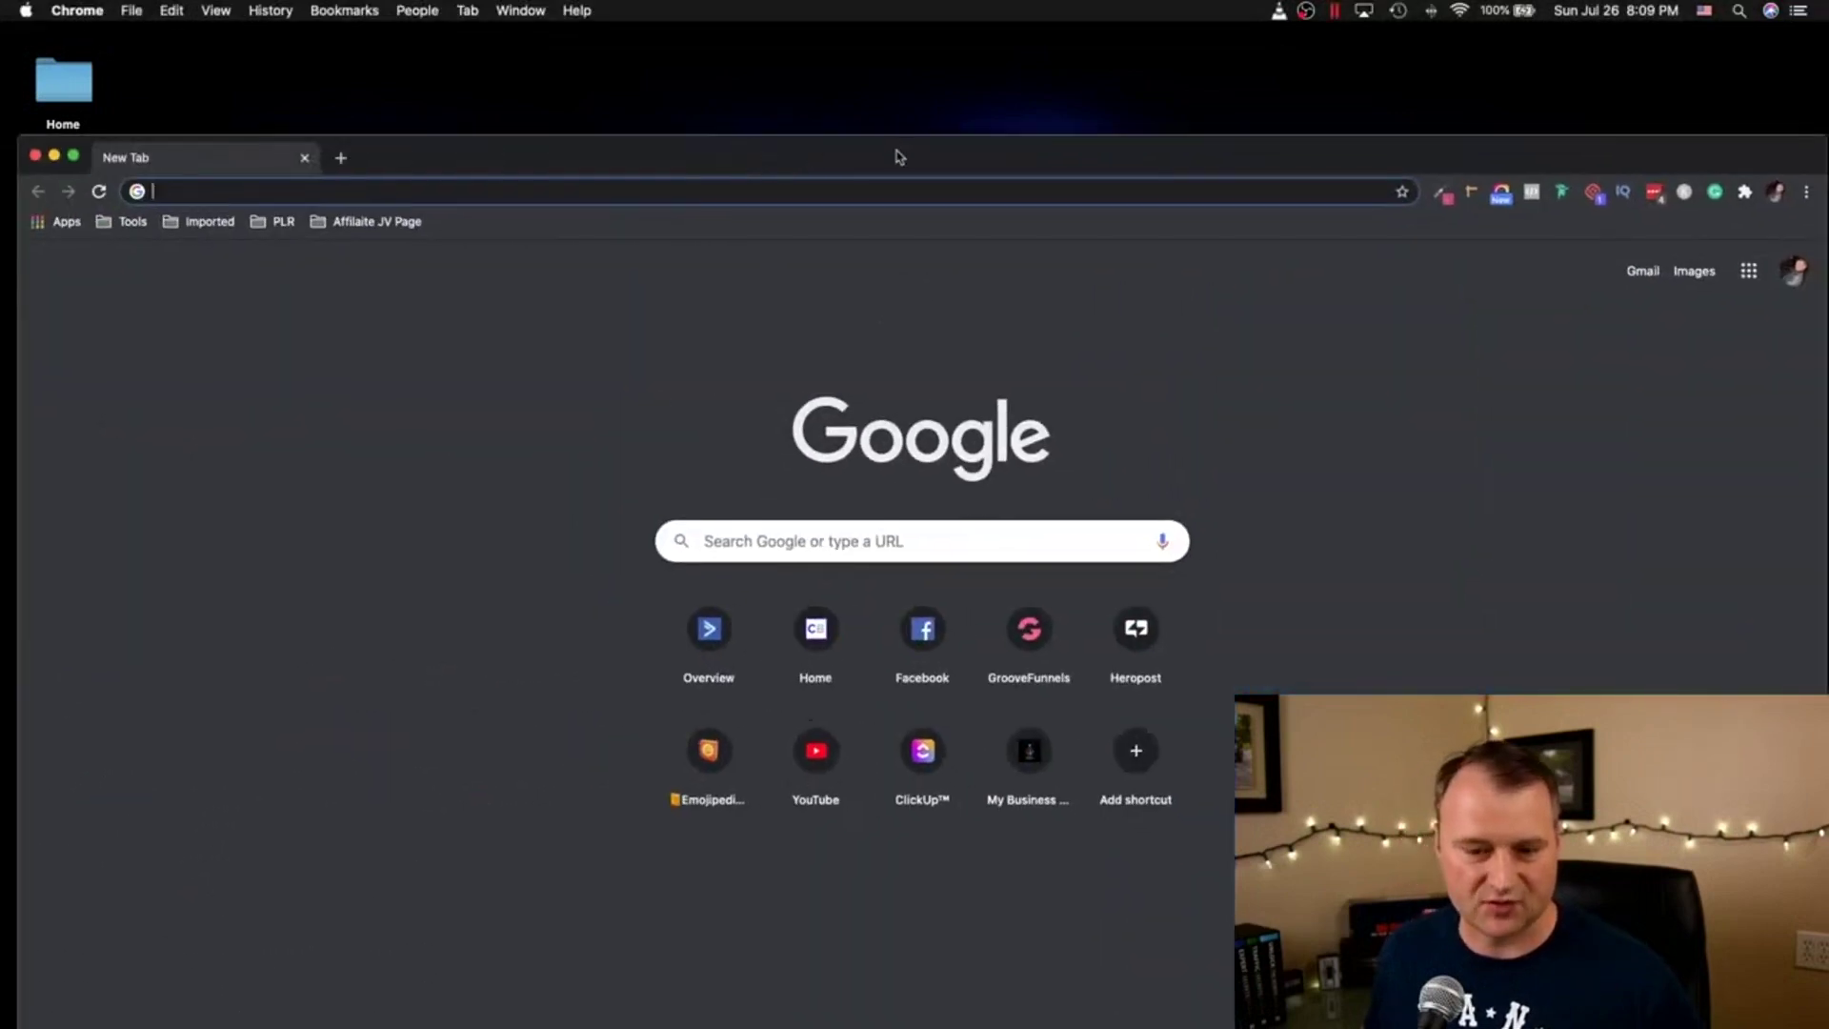
double_click(899, 158)
click(816, 667)
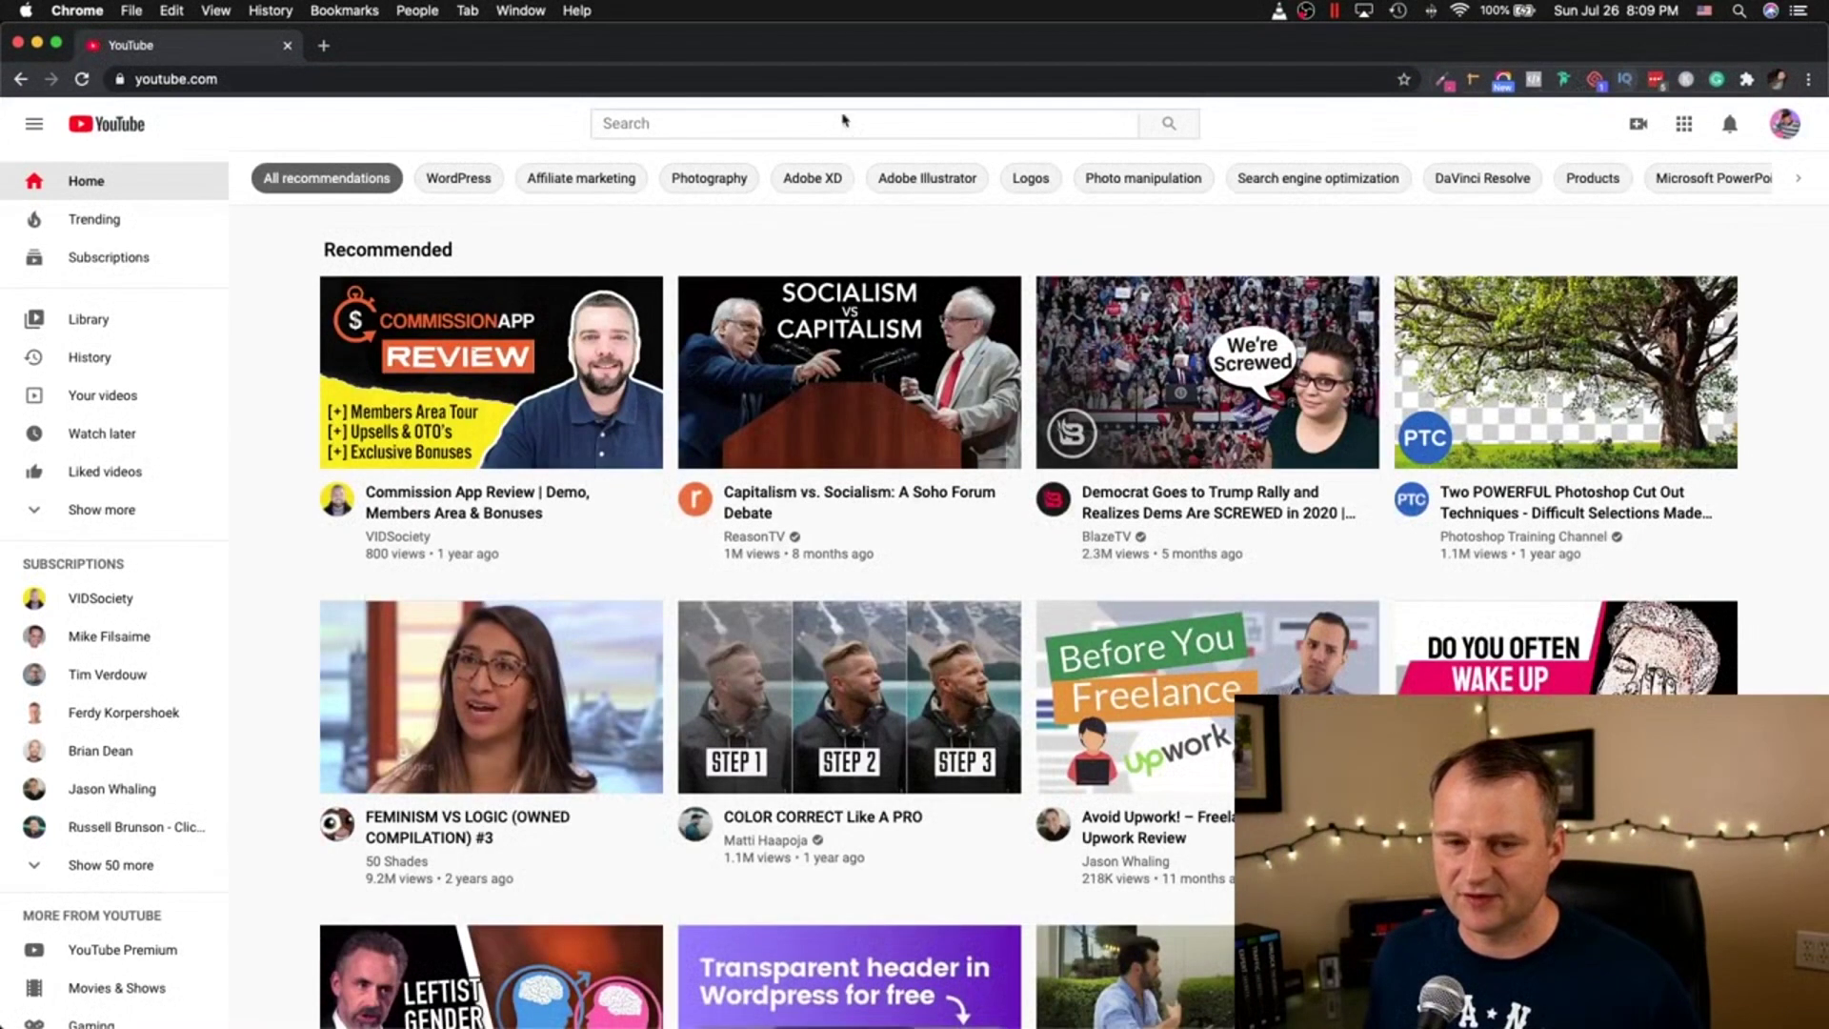
Step: Search YouTube for "vidiq tutorial", open the keywords related to "vidIq" and sort them by competition, from very low upward
click(799, 121)
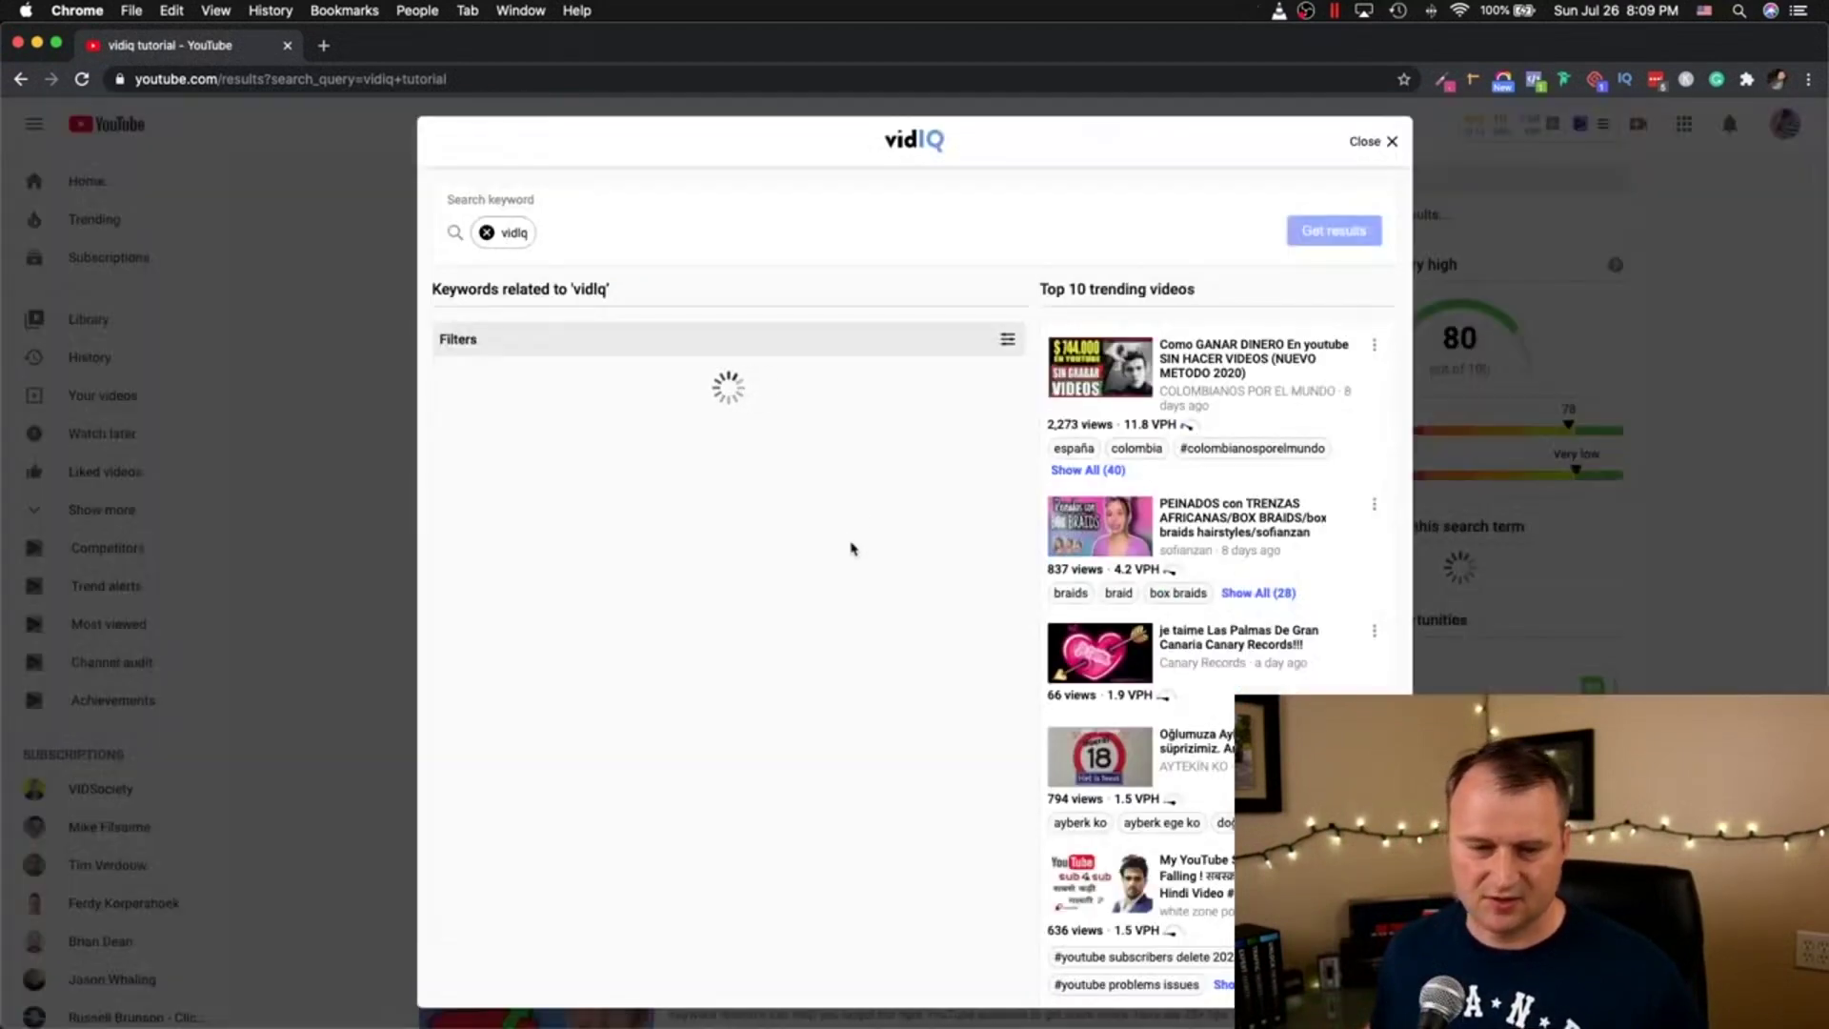
click(908, 391)
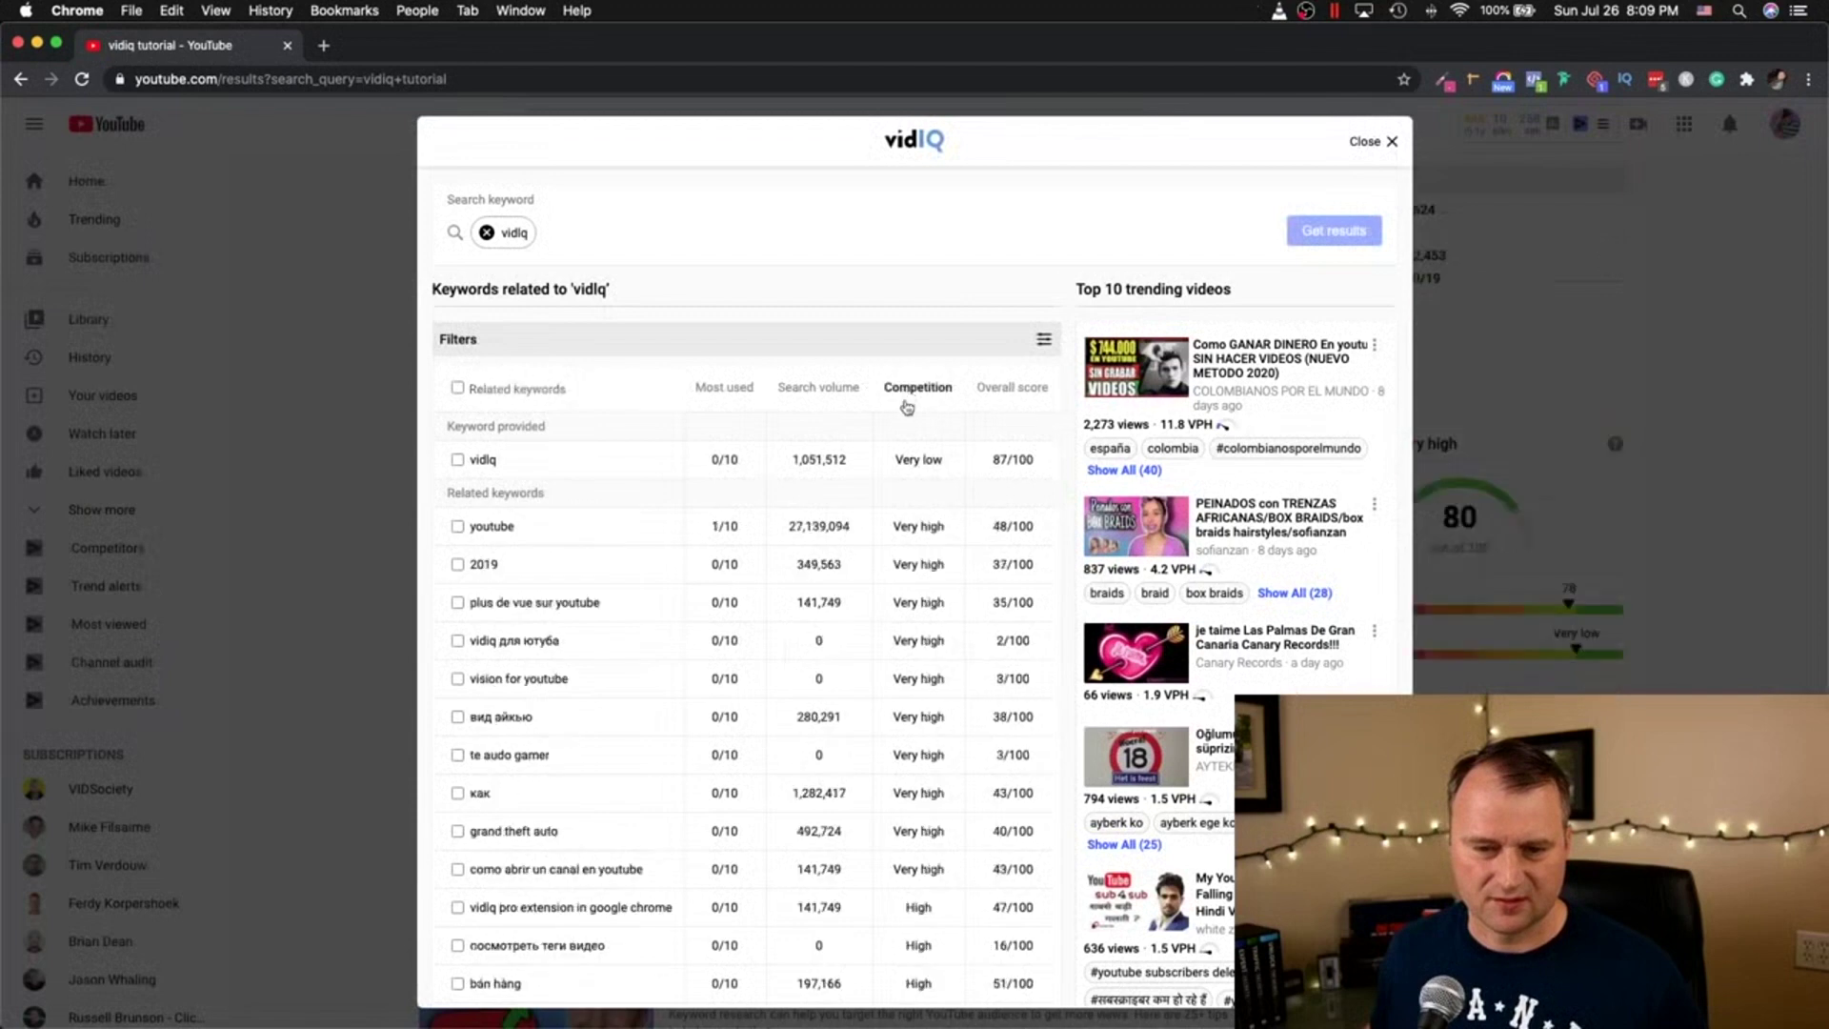
click(918, 390)
Step: Examine the search volumes and overall scores of the very low competition keywords related to "vidIq"
scroll(877, 606, down, 10)
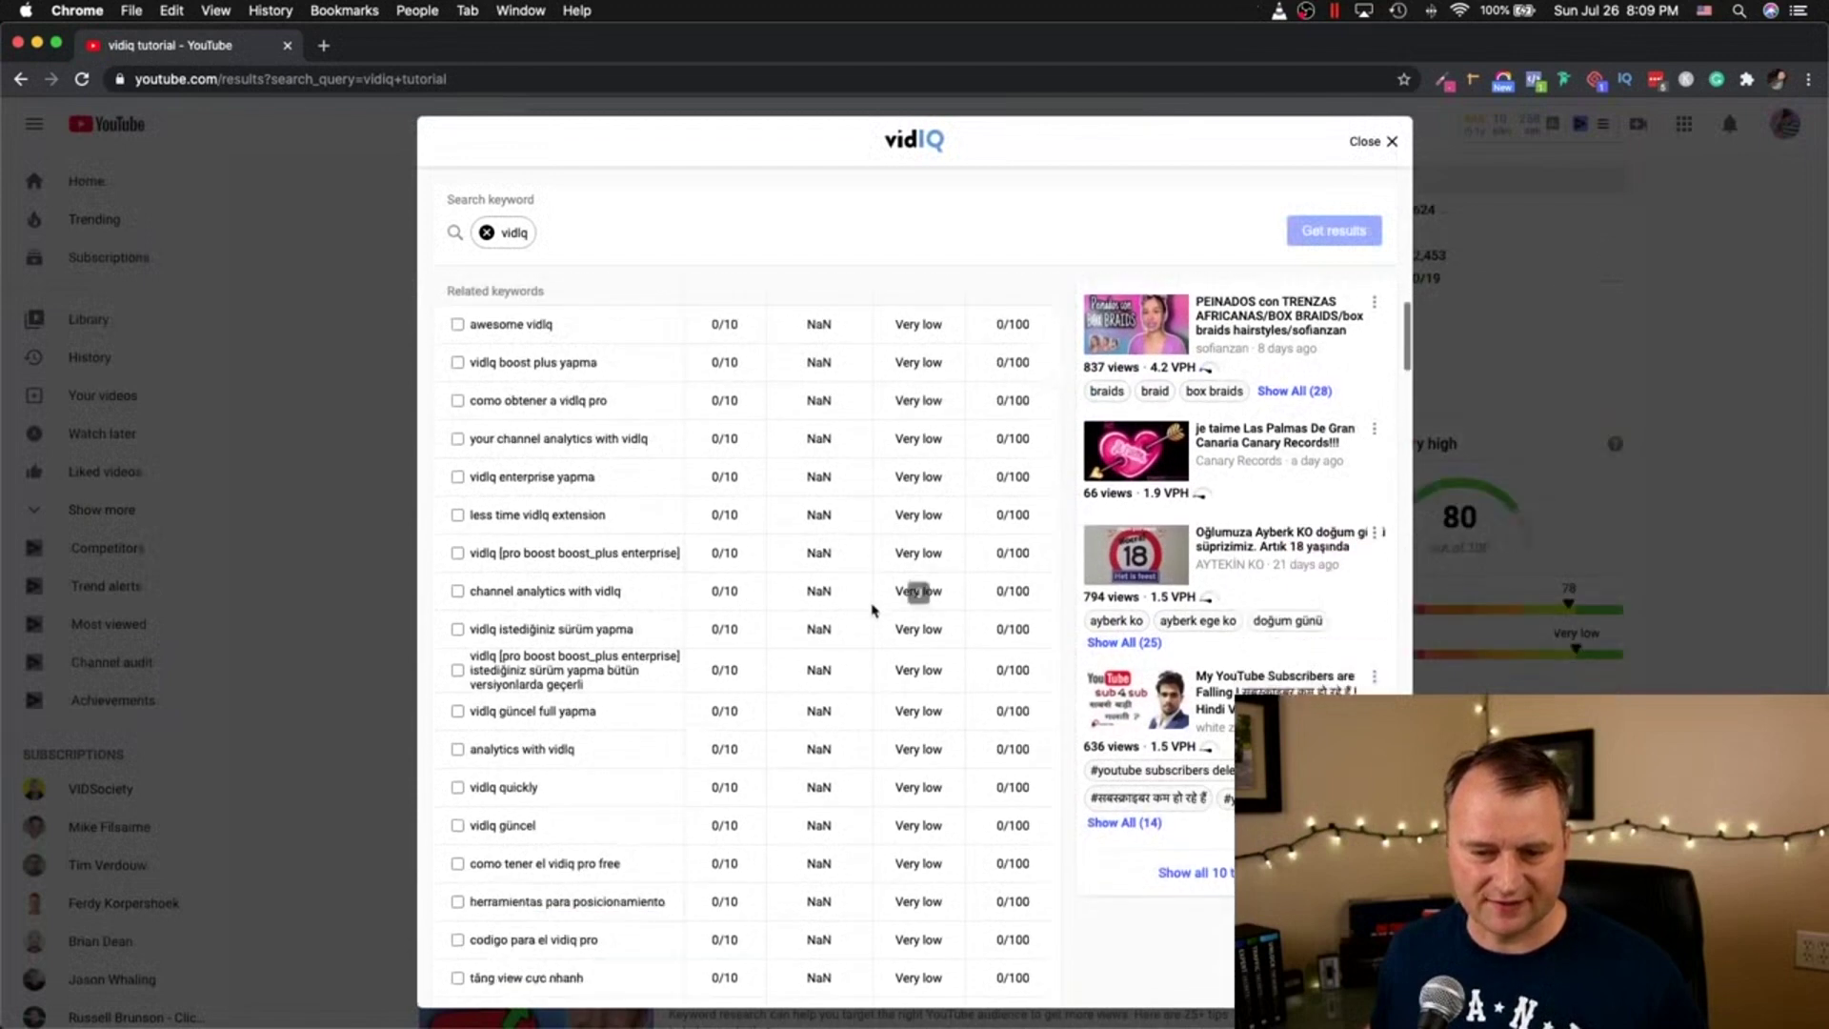
scroll(873, 610, down, 5)
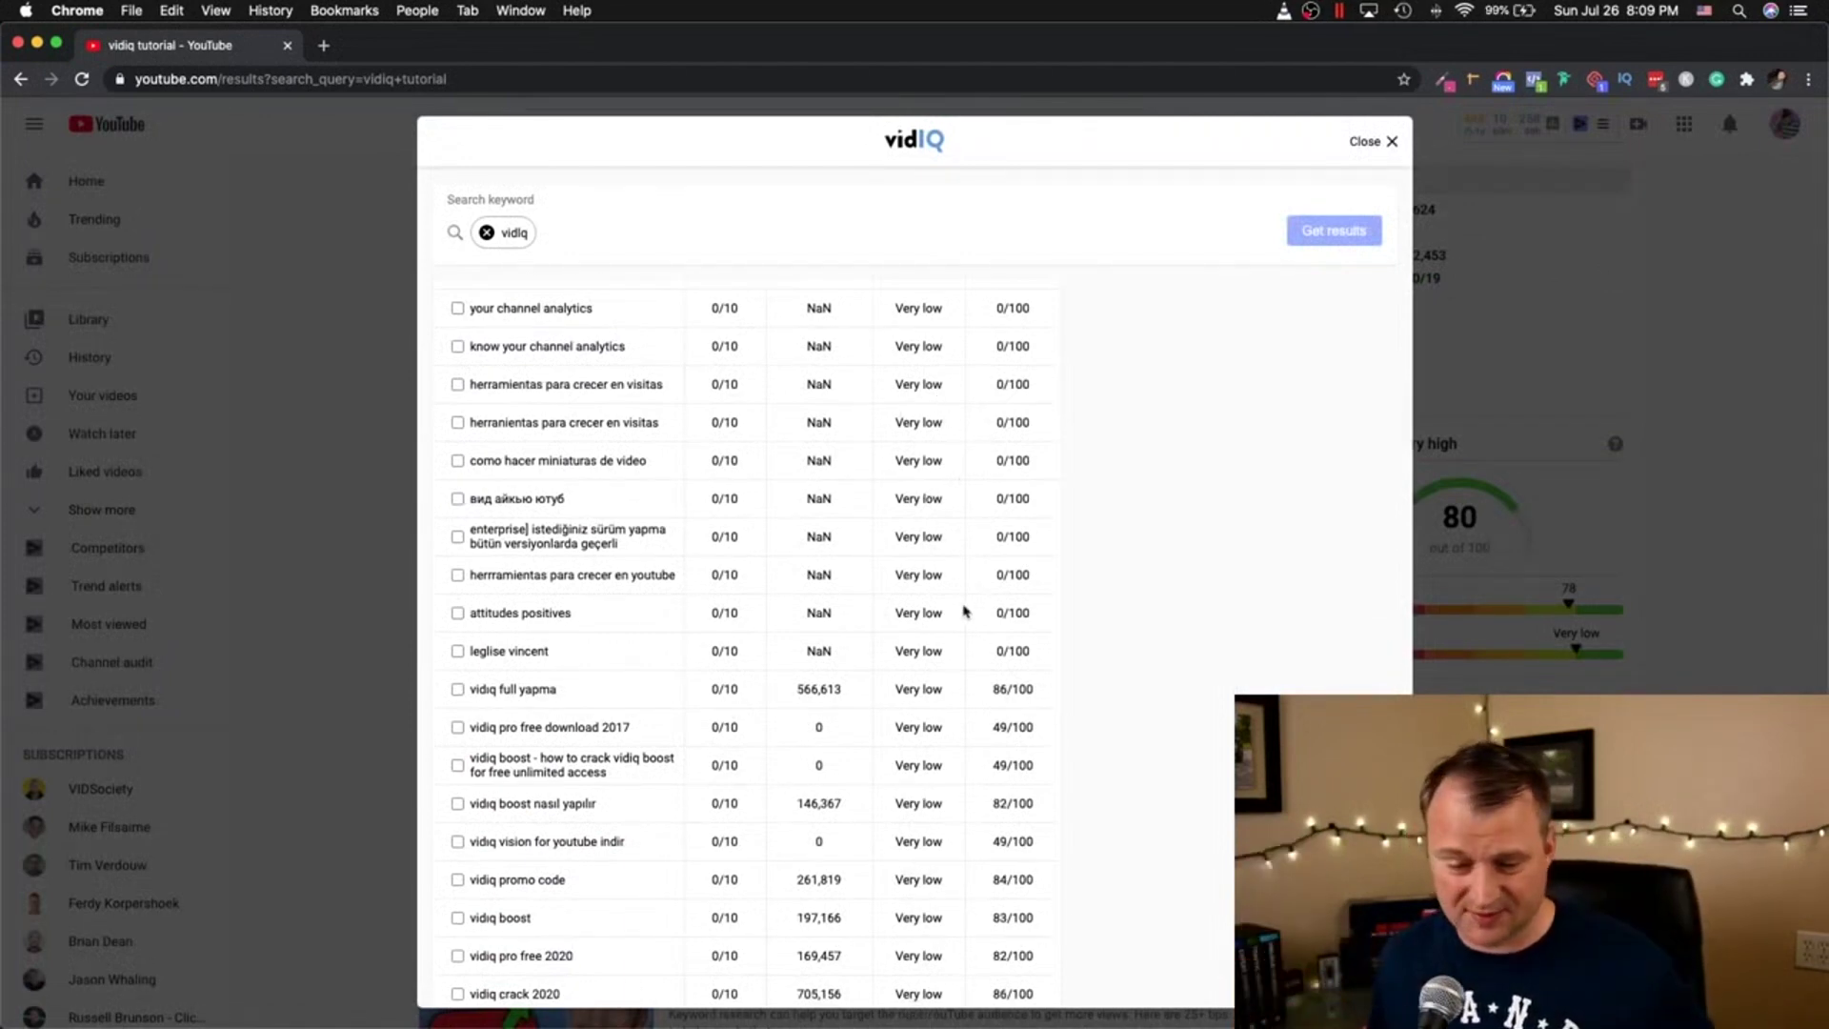
scroll(946, 559, up, 1)
scroll(945, 559, down, 5)
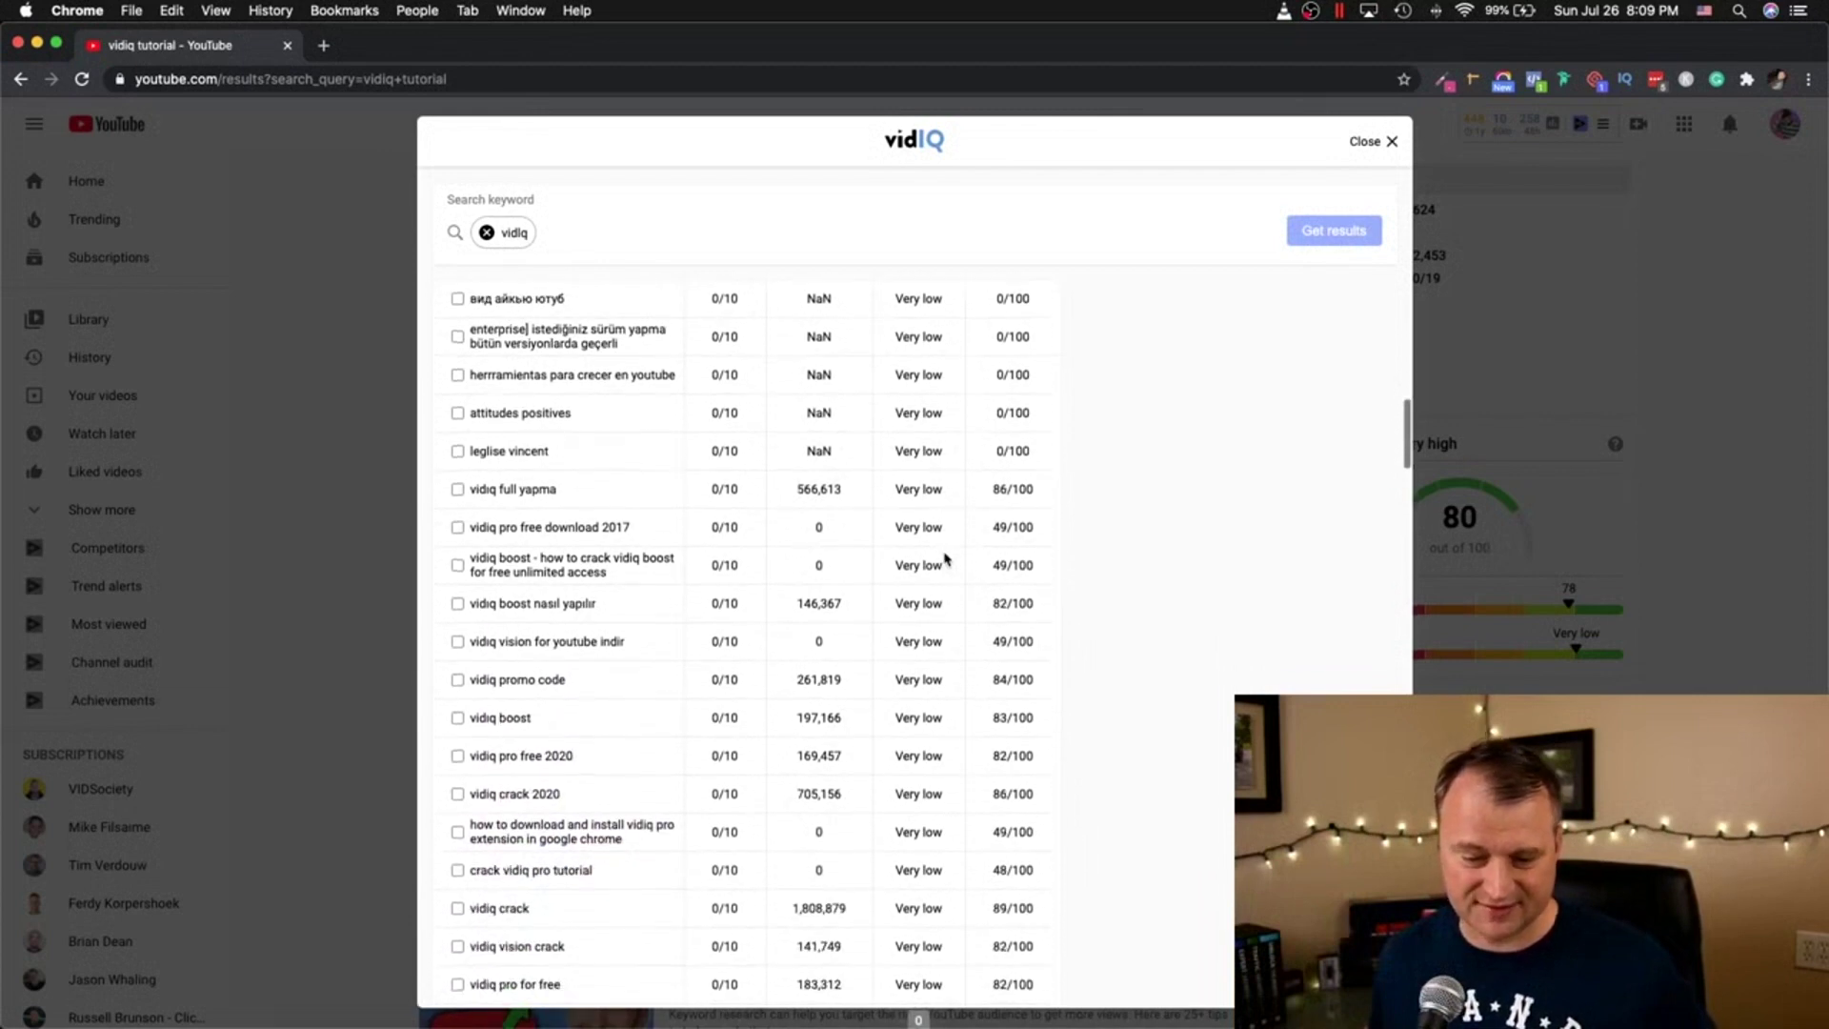
scroll(943, 557, down, 1)
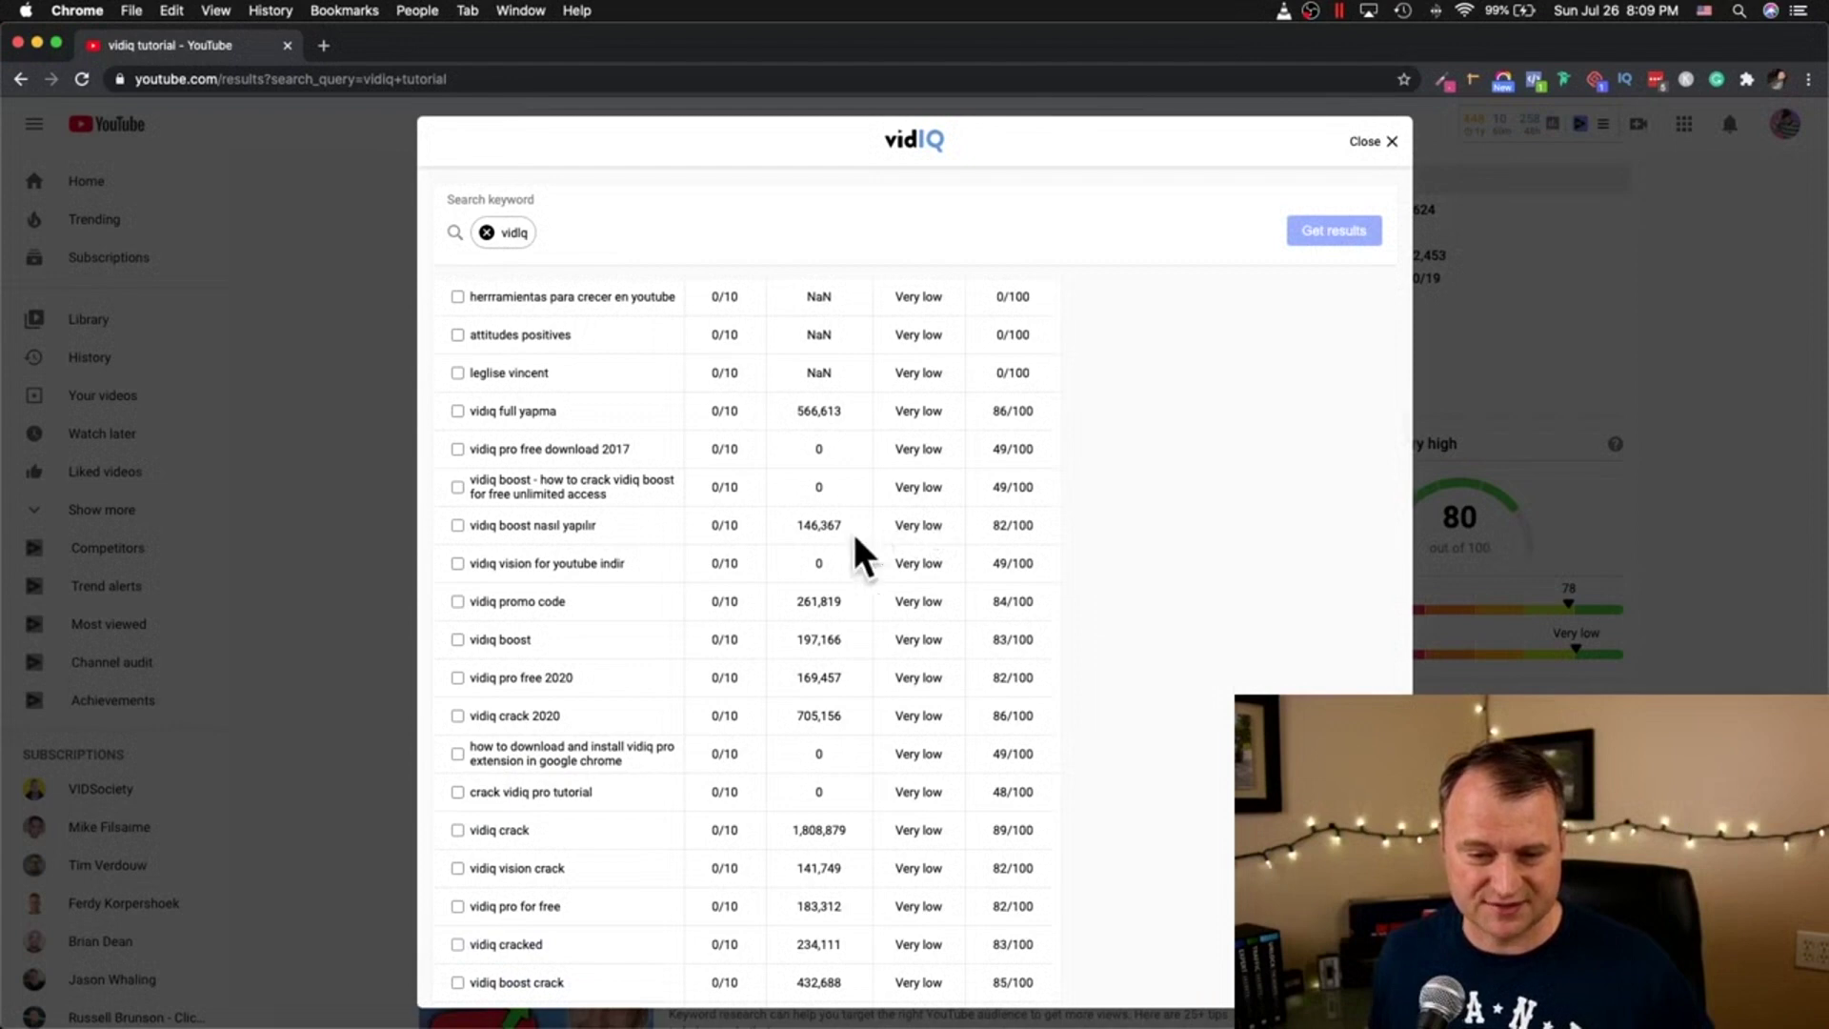
scroll(900, 567, down, 1)
scroll(901, 569, down, 1)
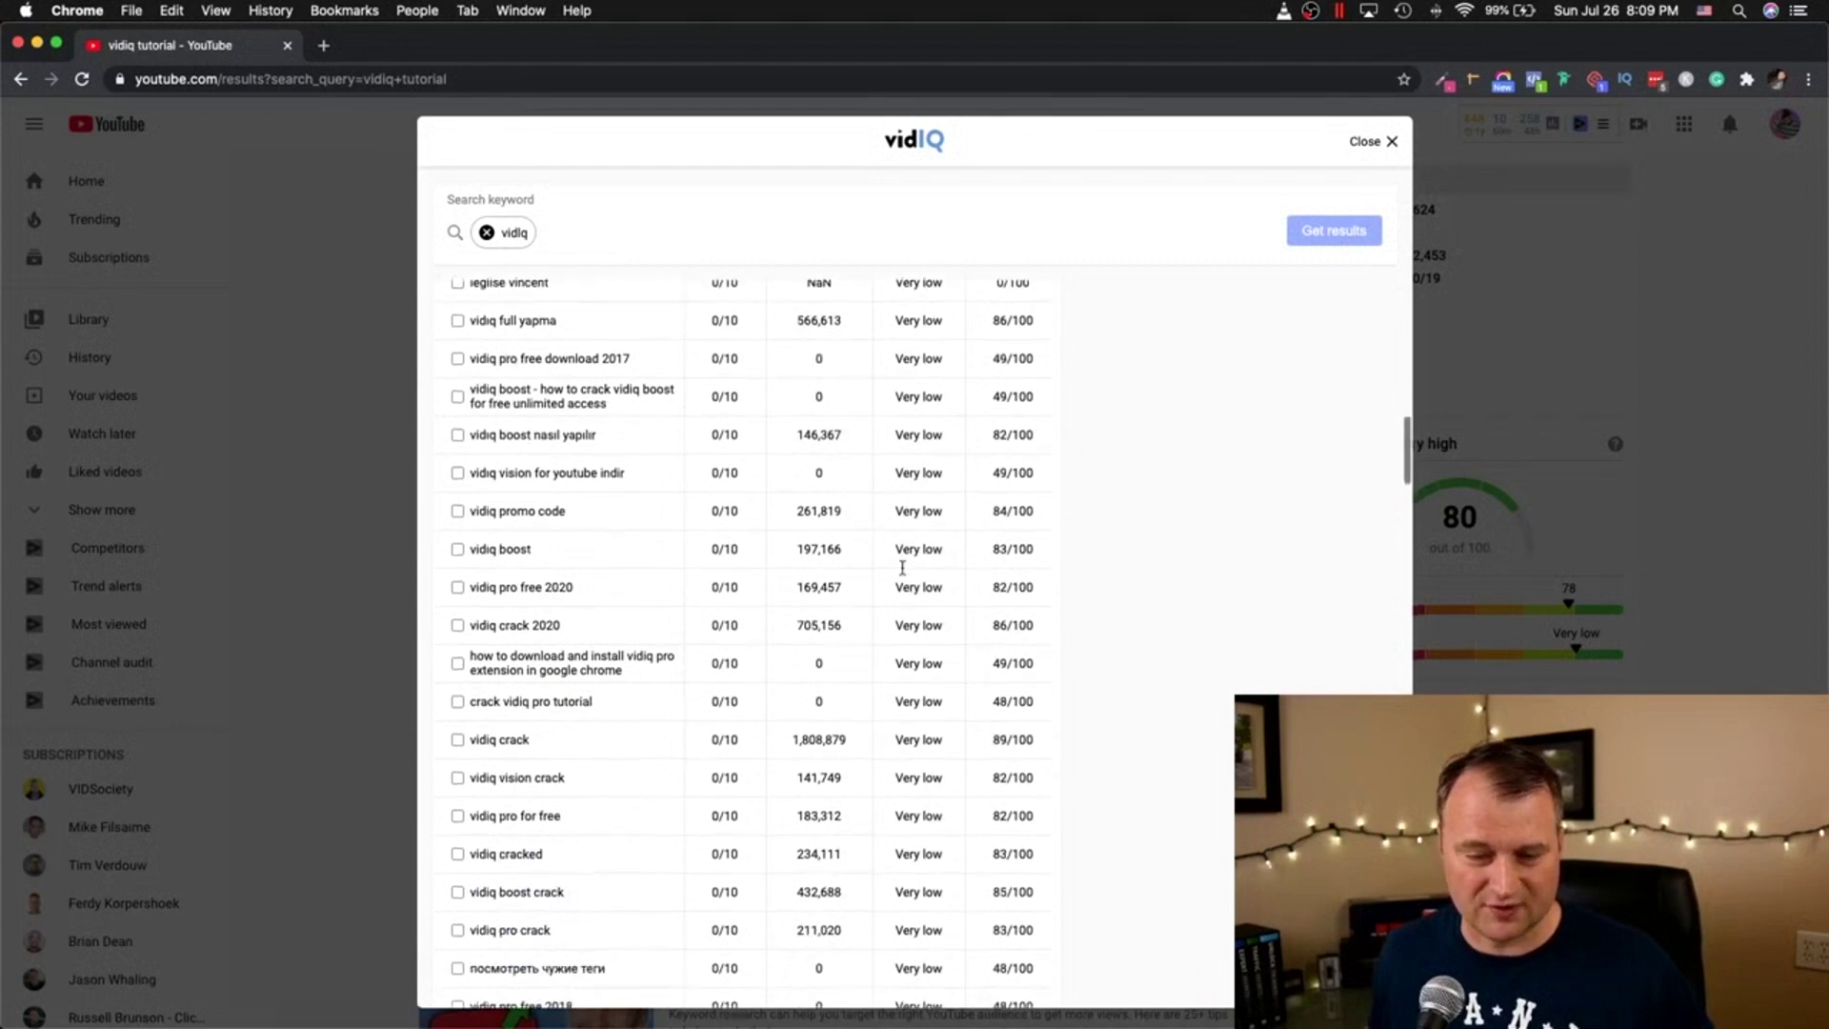
scroll(900, 545, down, 1)
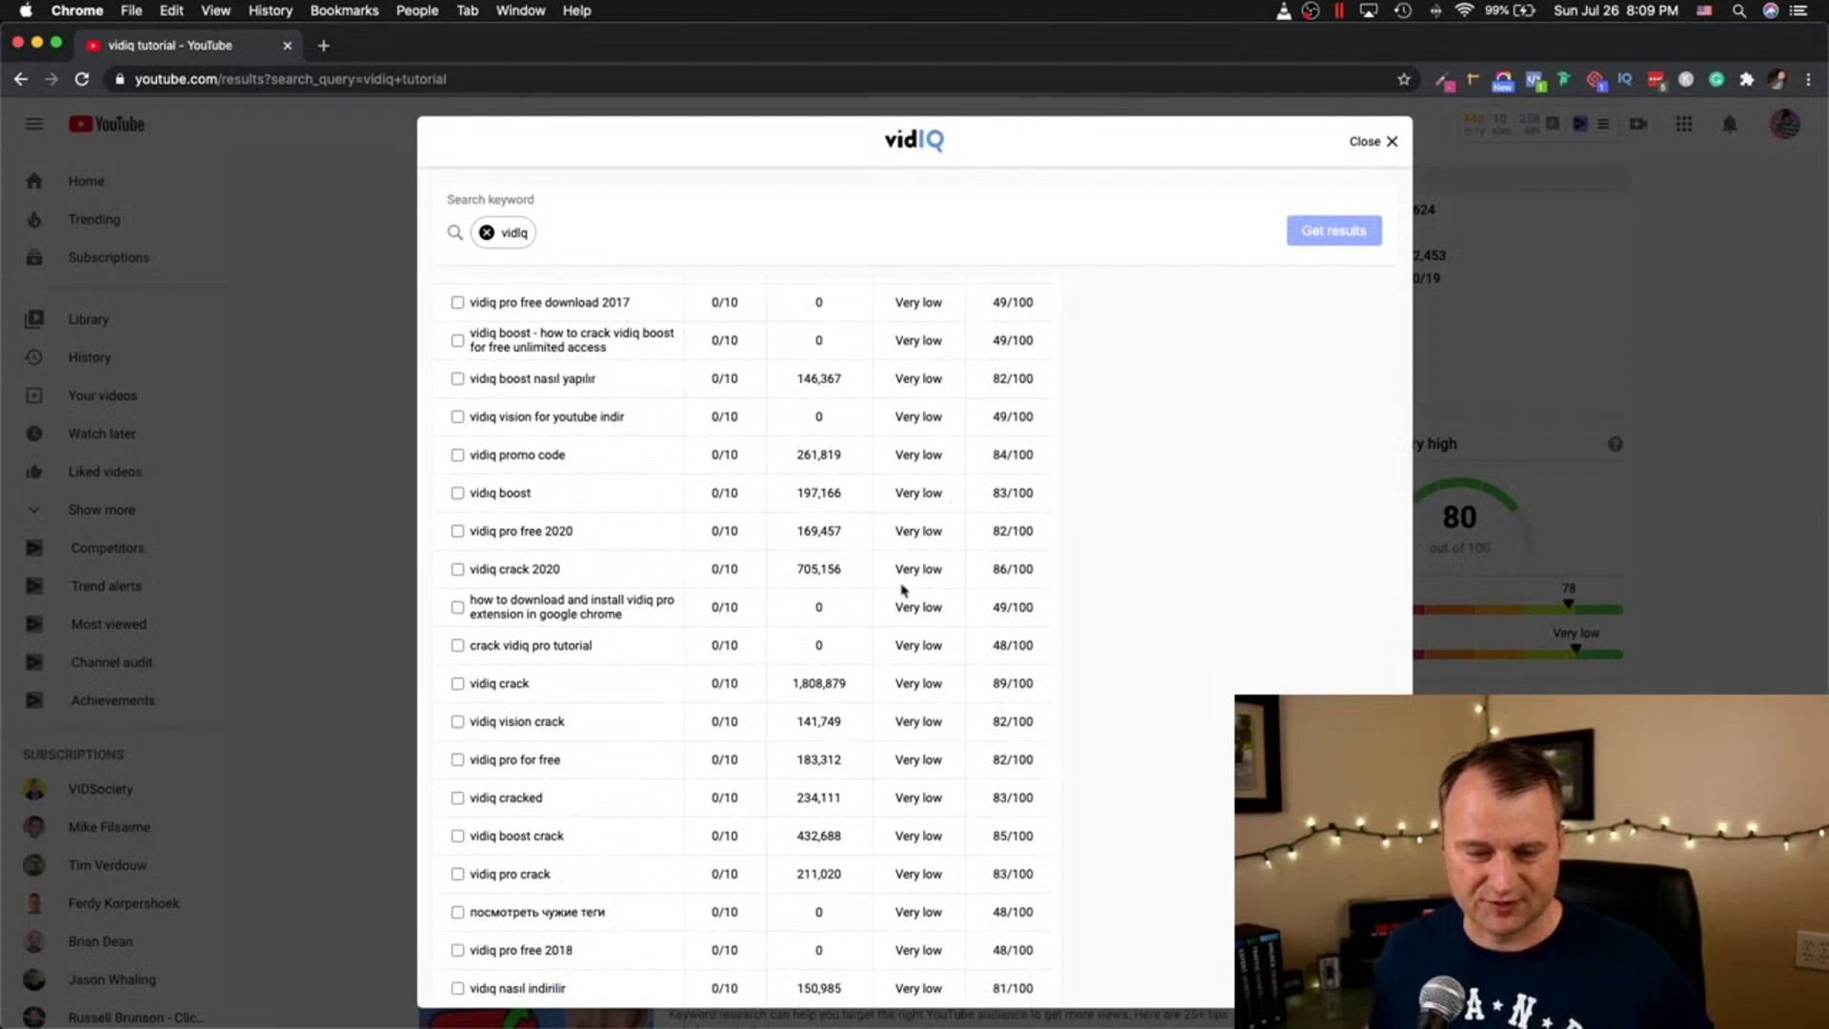
scroll(903, 591, down, 2)
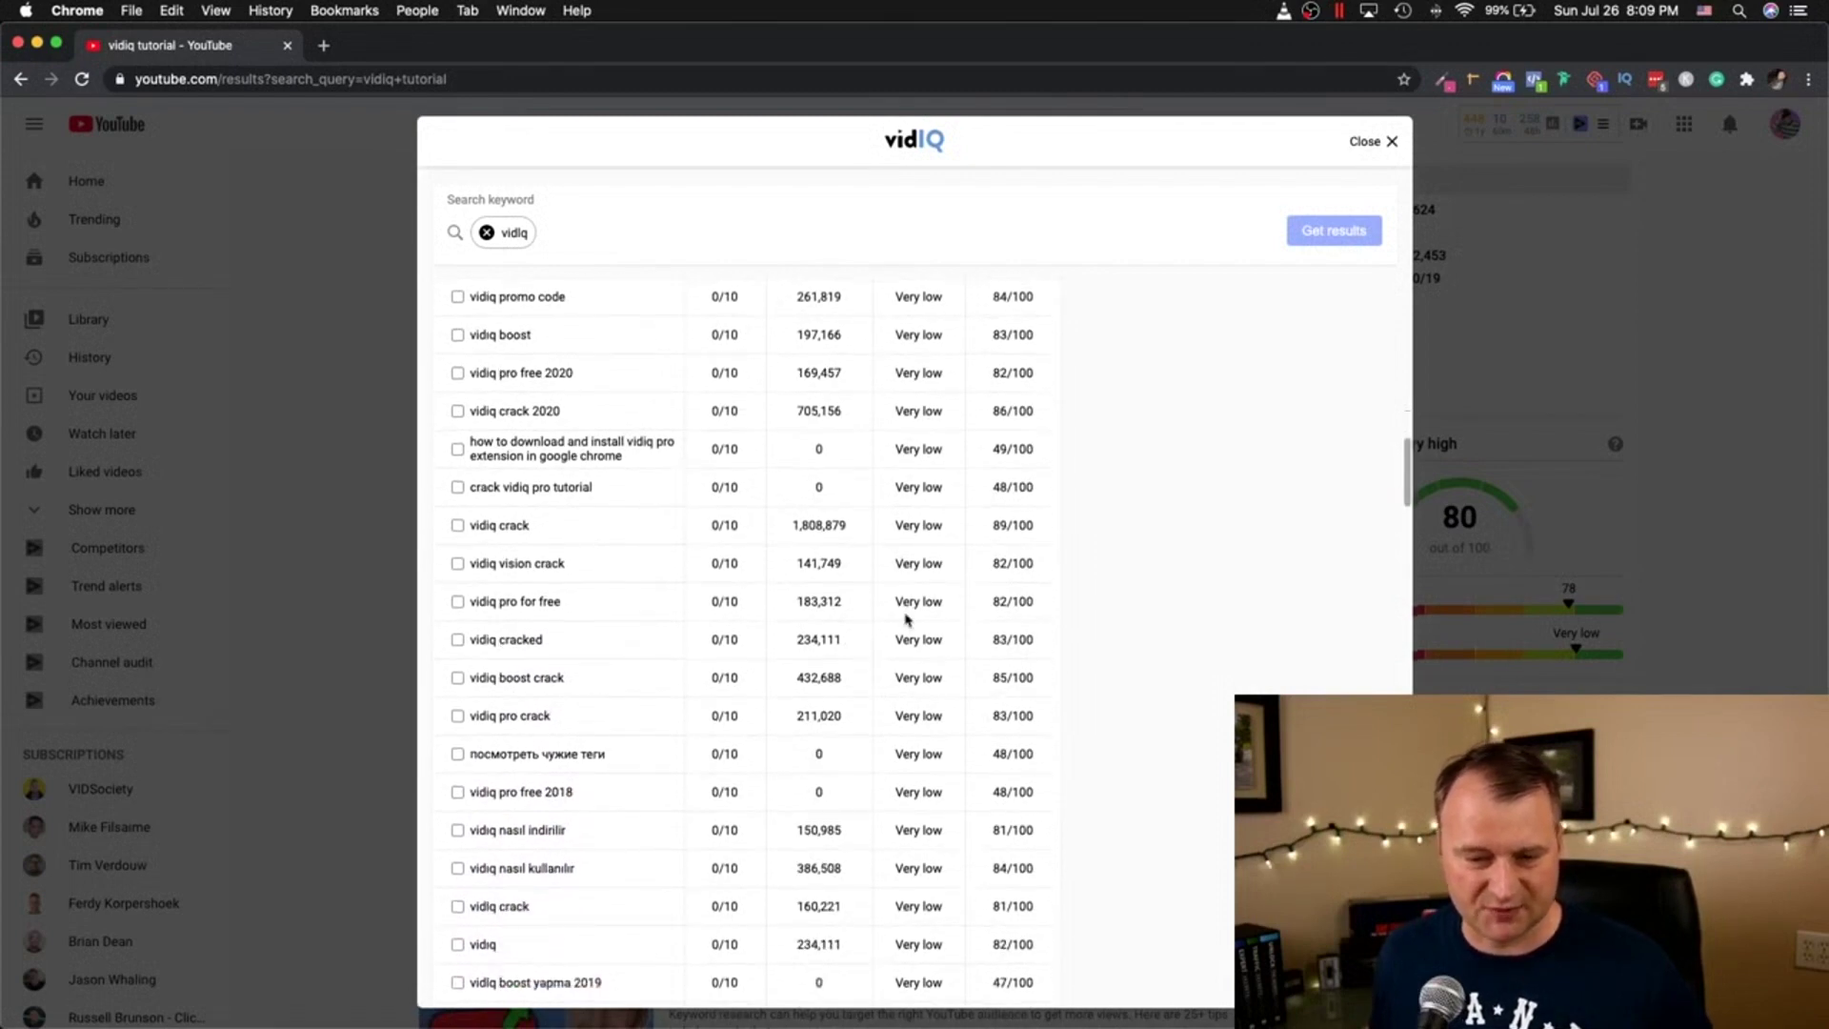
Step: Compare the search volumes and overall scores of the very low competition keywords further down the list, past "vidiq promo code"
scroll(918, 607, down, 1)
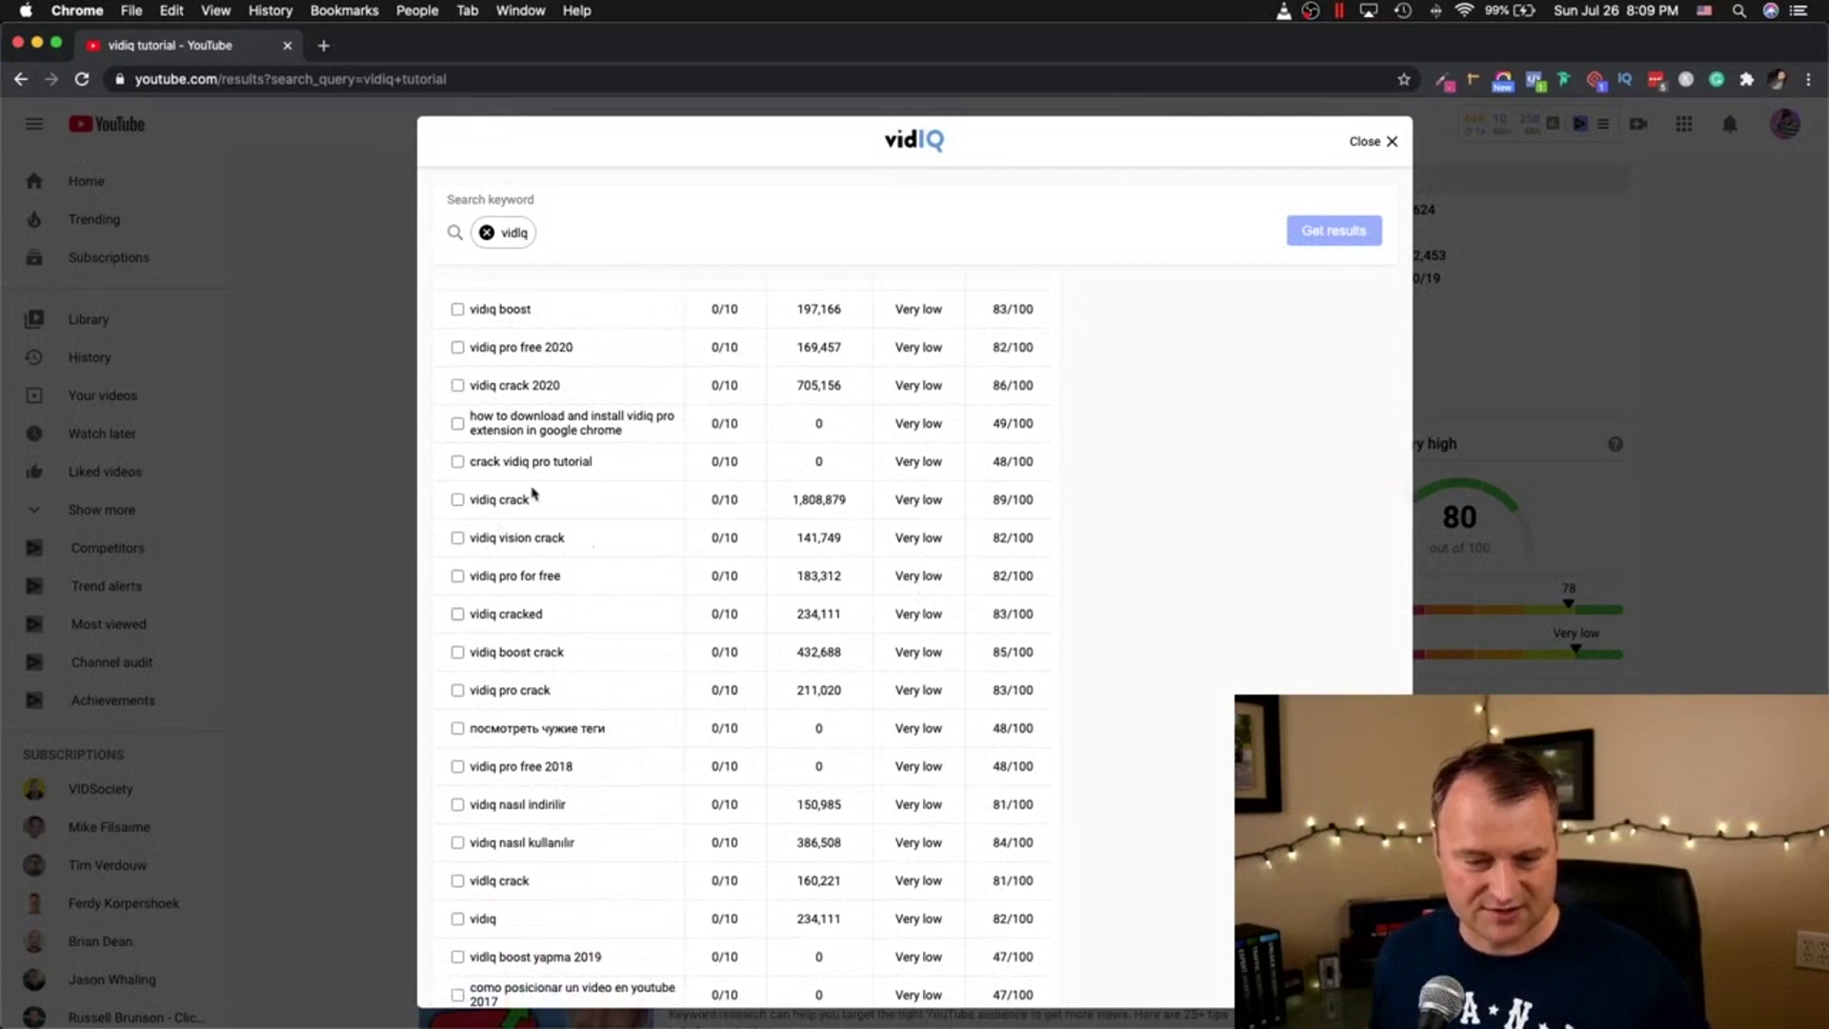
scroll(1004, 716, down, 5)
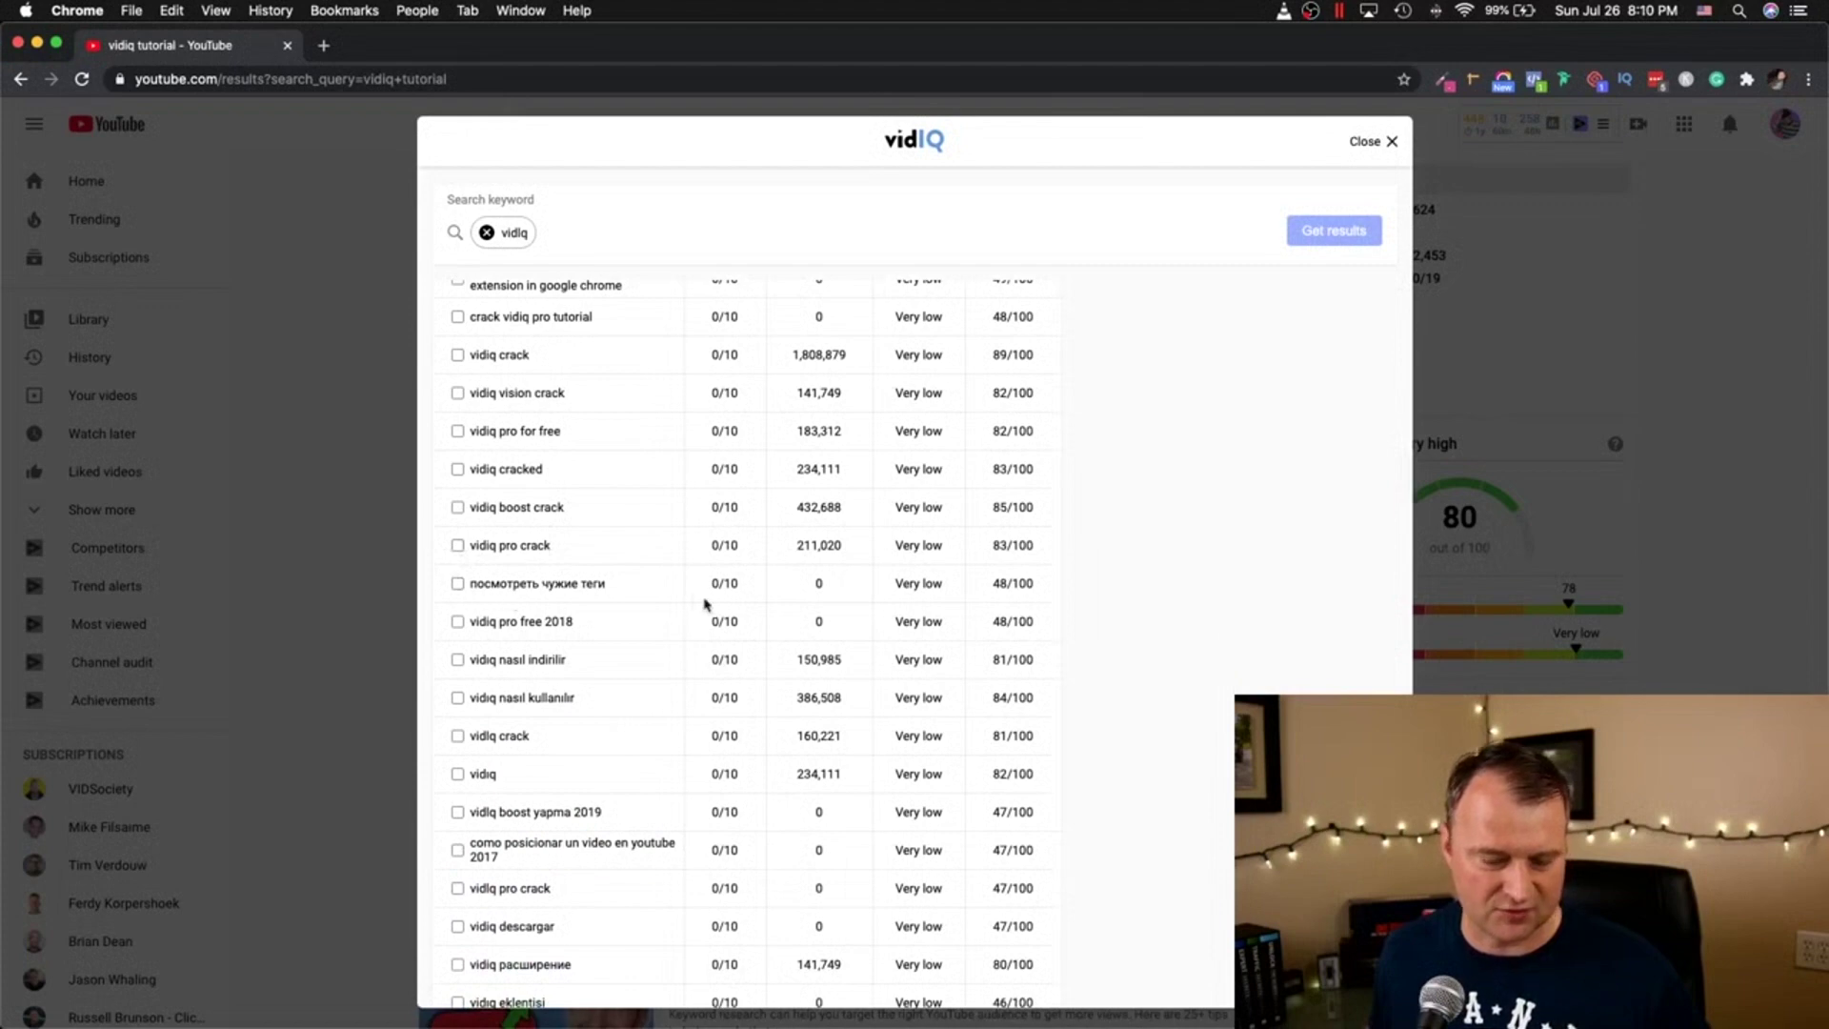
scroll(952, 632, down, 5)
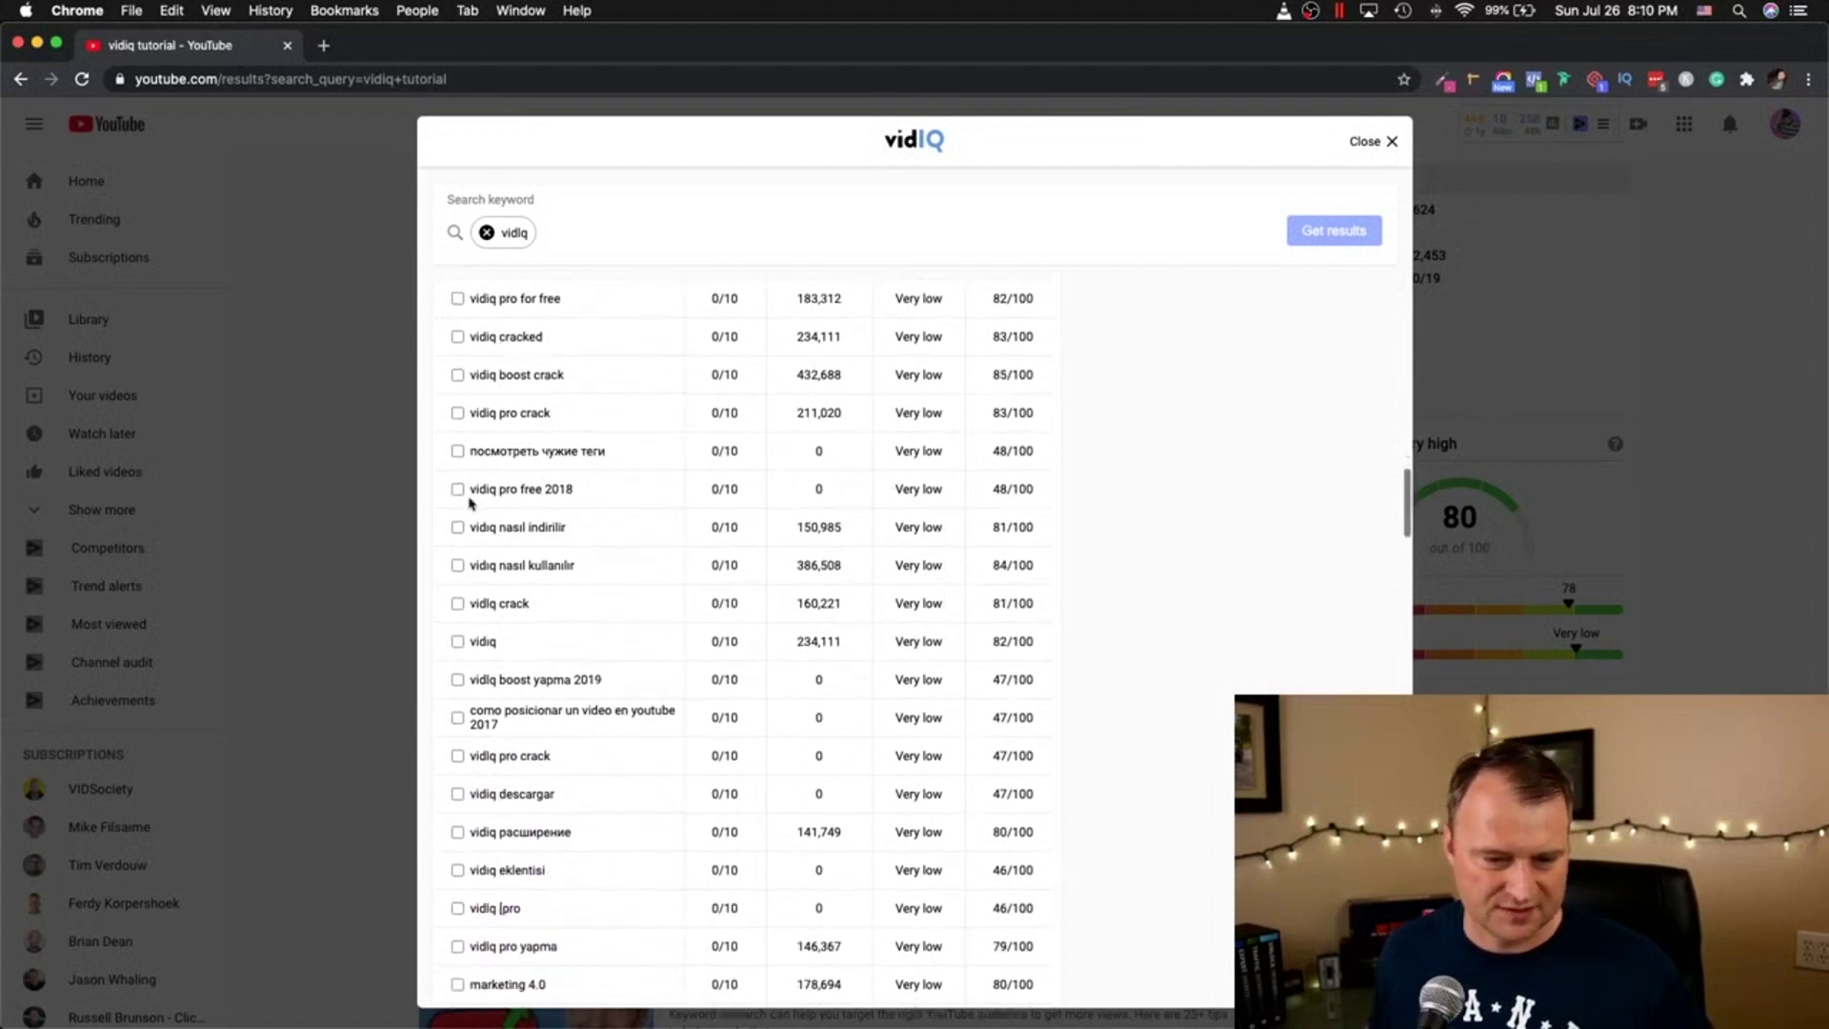
scroll(674, 603, down, 10)
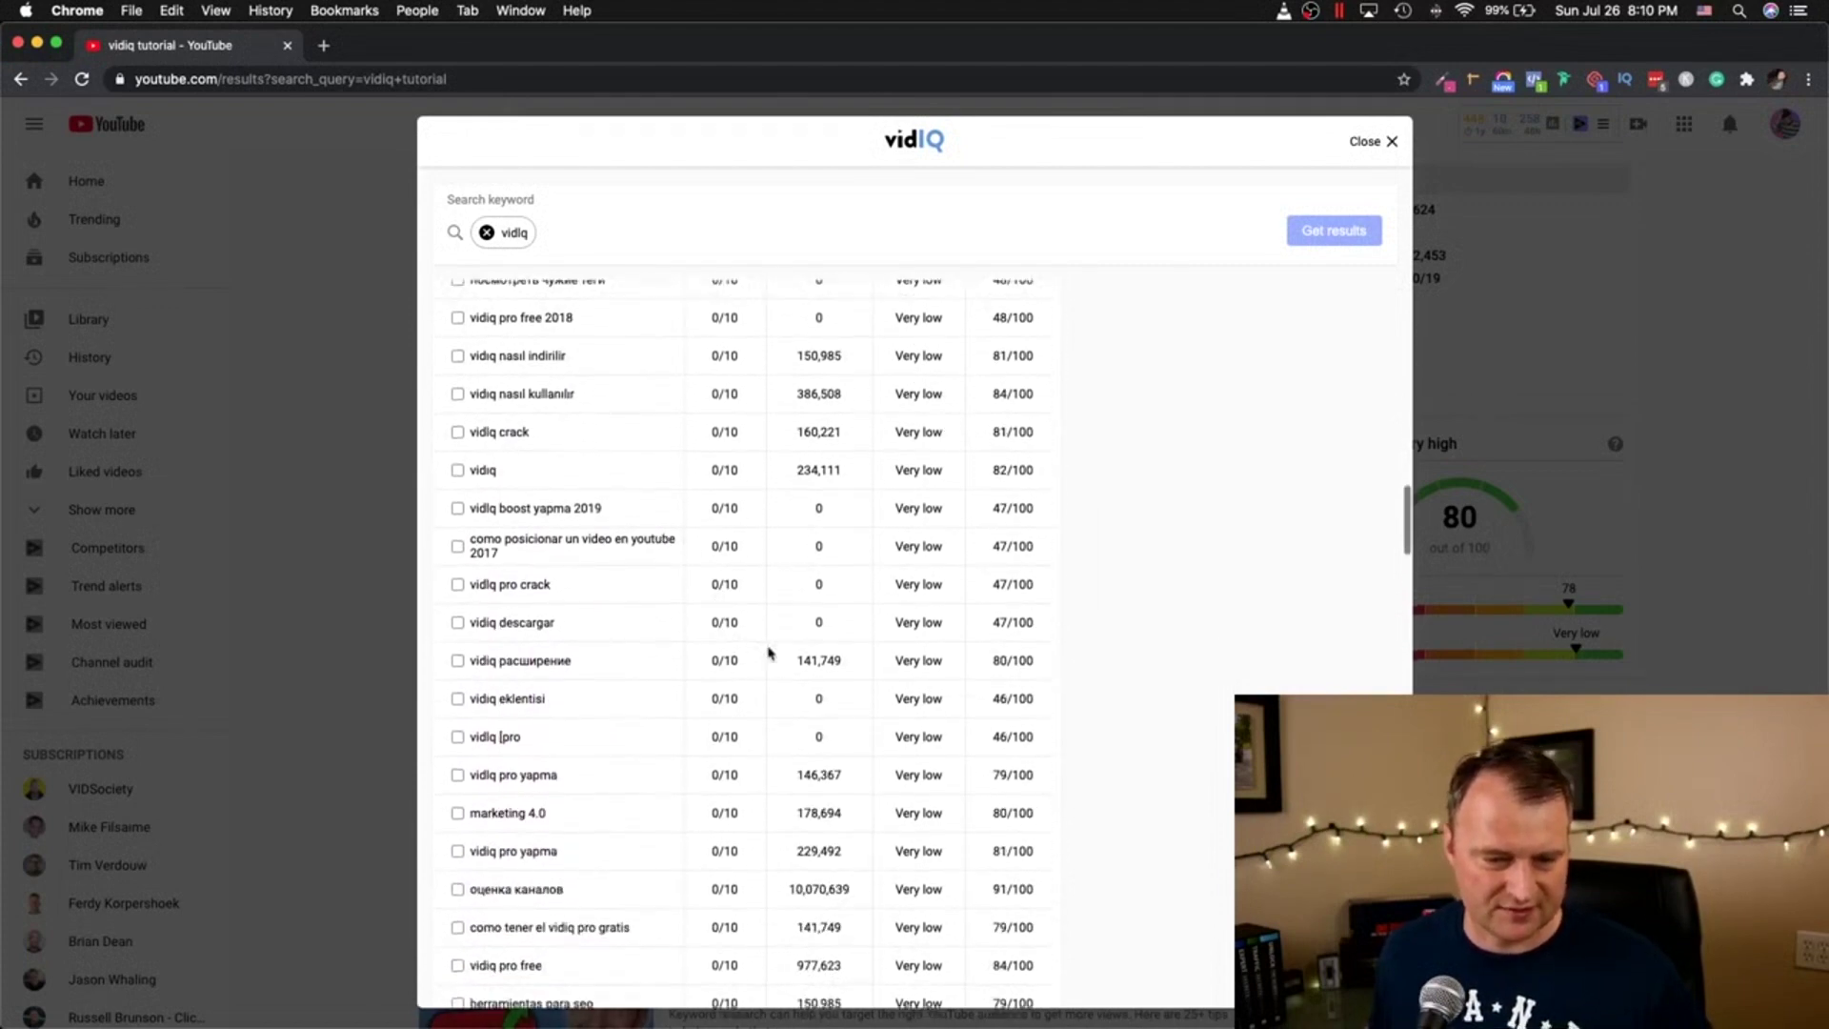
scroll(835, 608, down, 3)
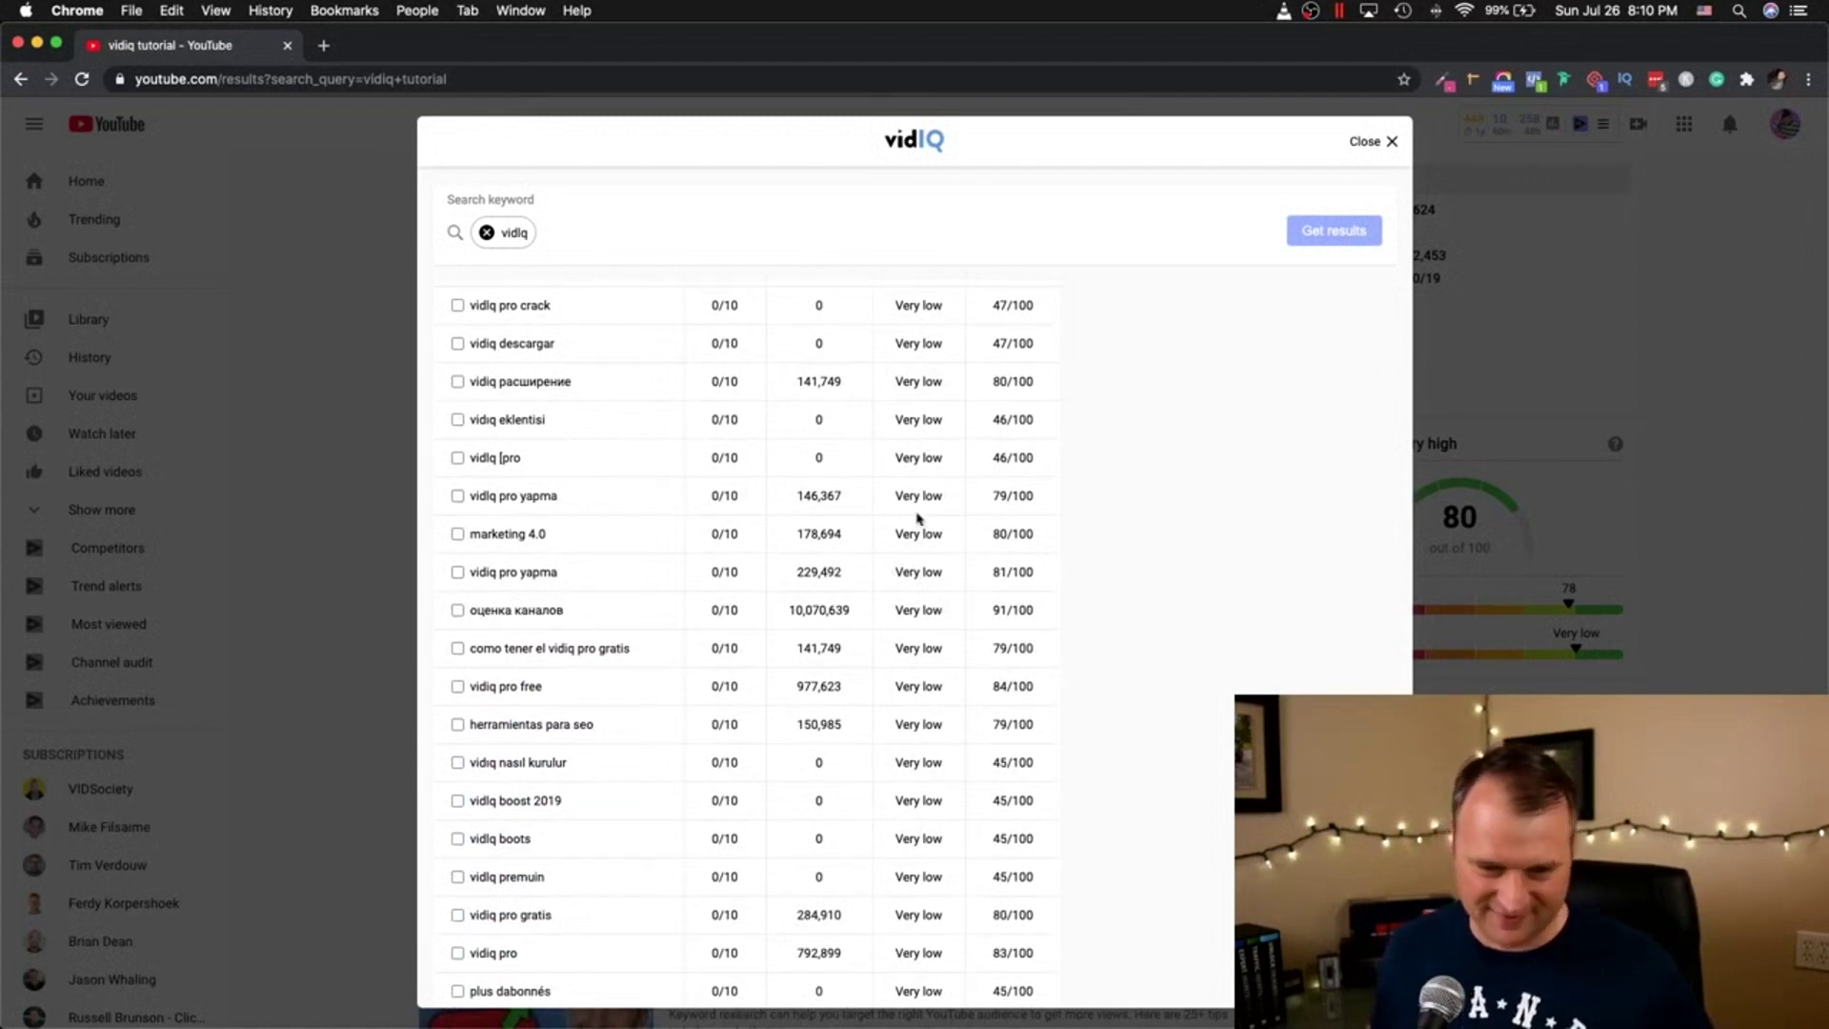
scroll(919, 519, down, 4)
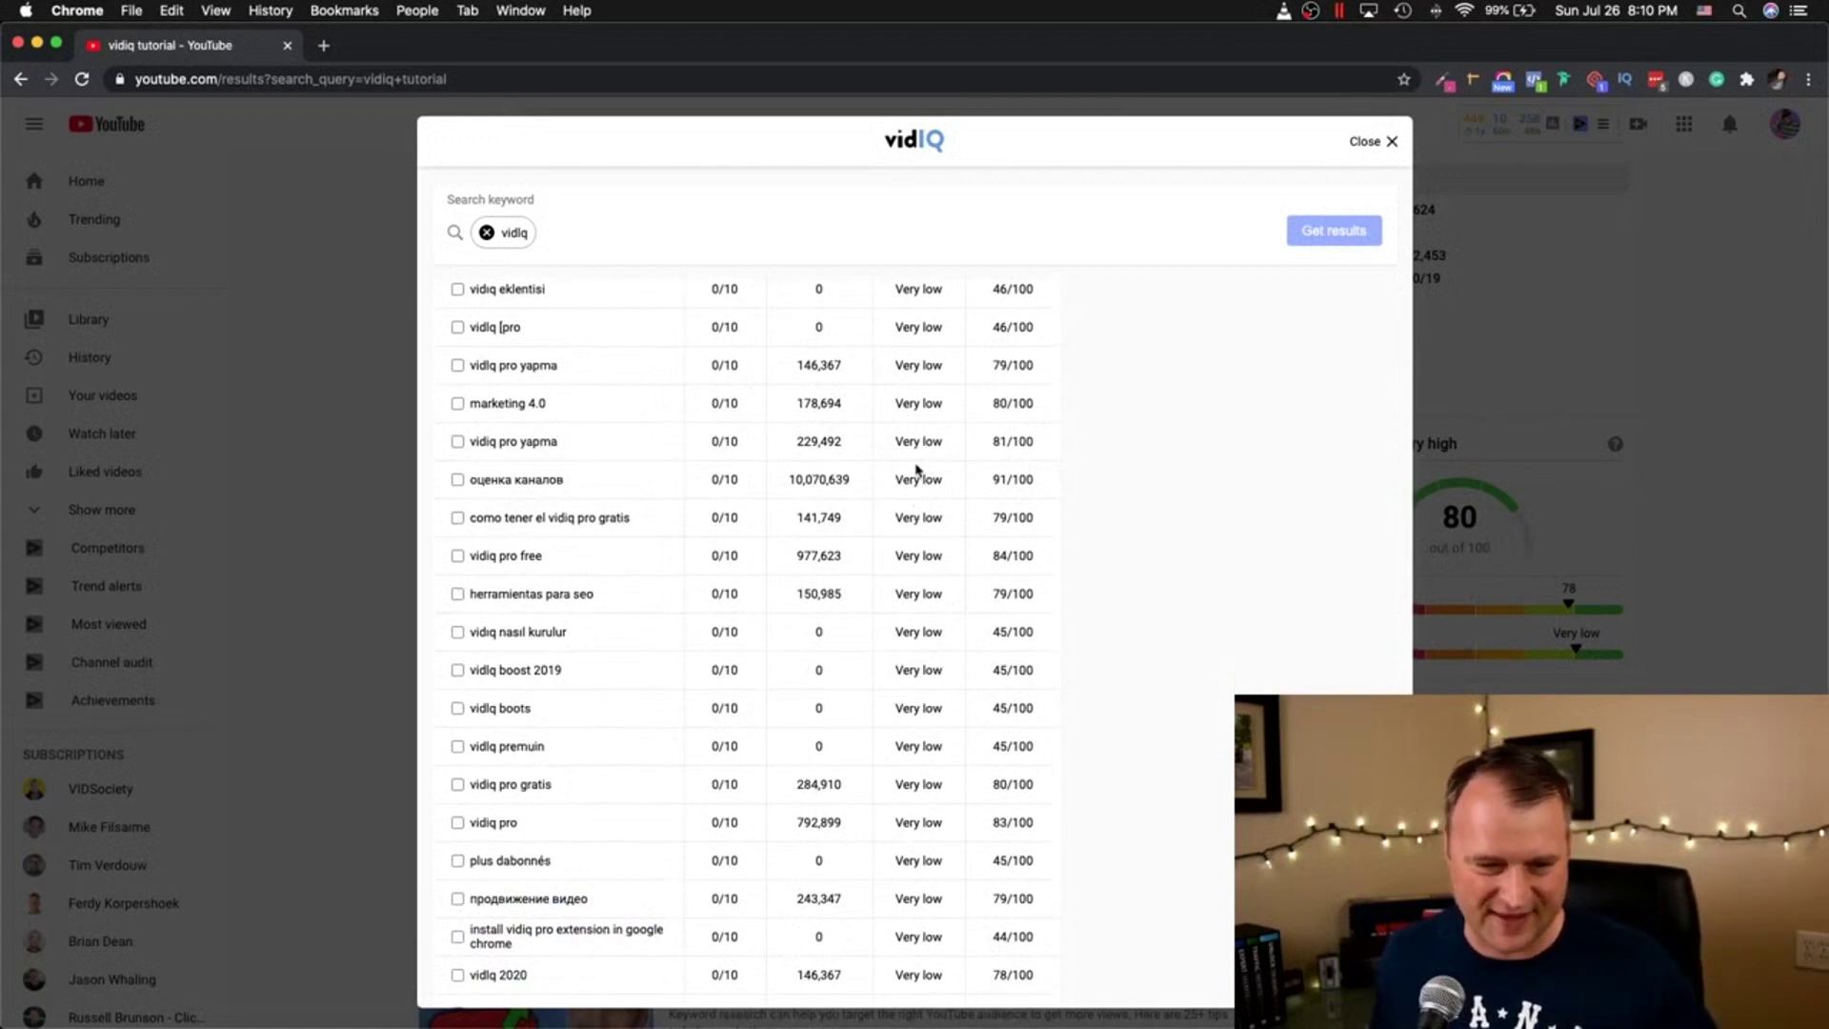
scroll(934, 519, down, 4)
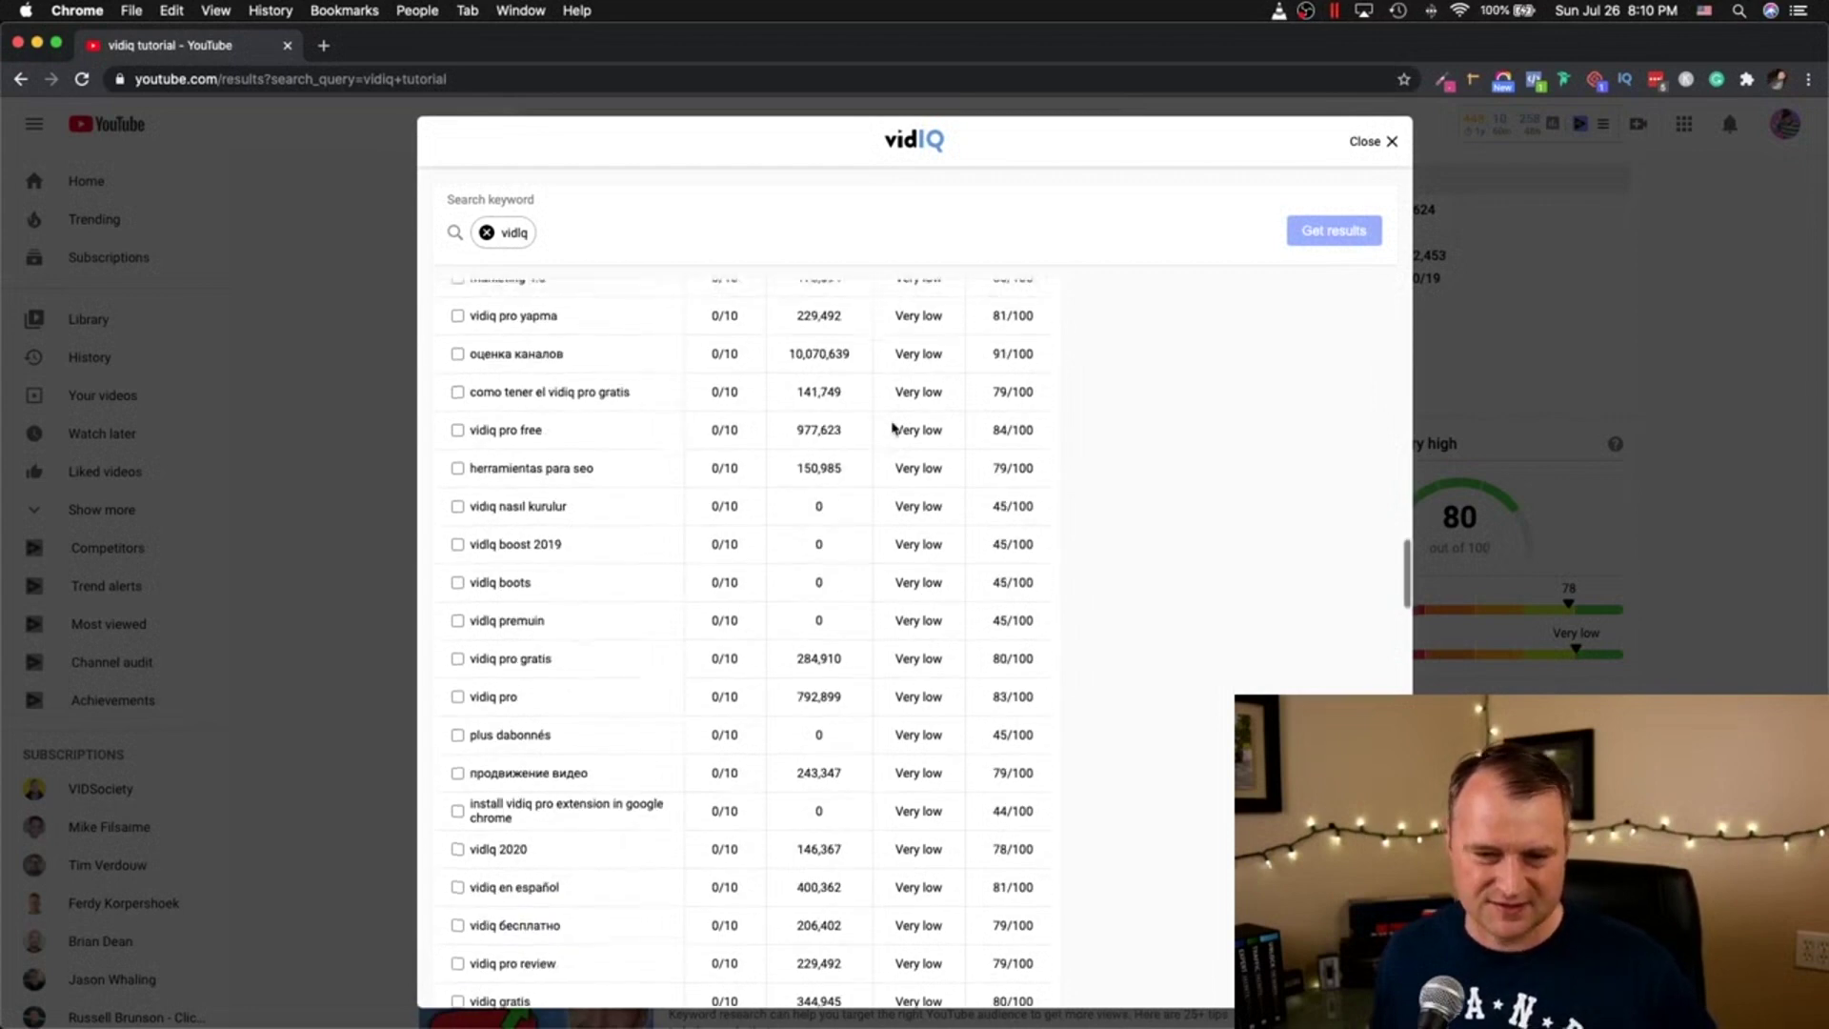
Step: Copy the Russian keyword "оценка каналов" and search Google in a new tab for its translation with "translate оценка каналов"
drag(566, 362, 448, 363)
key(super+c)
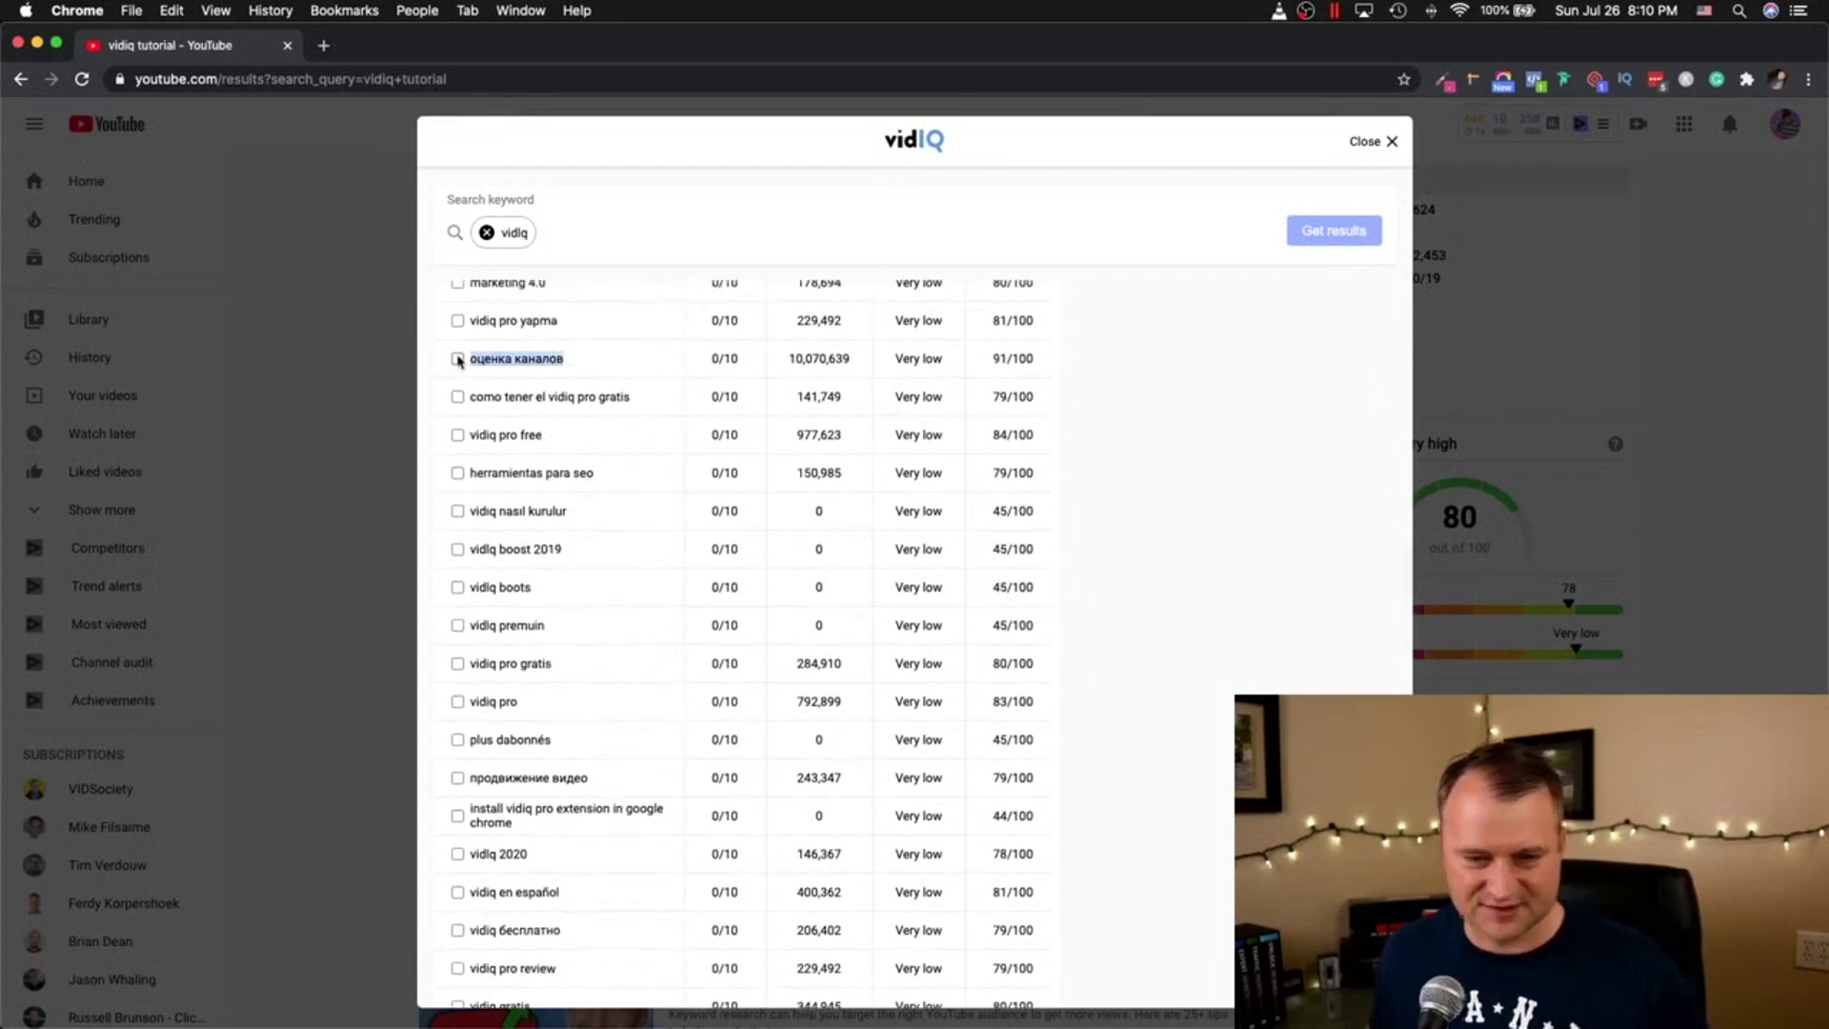
scroll(448, 364, down, 1)
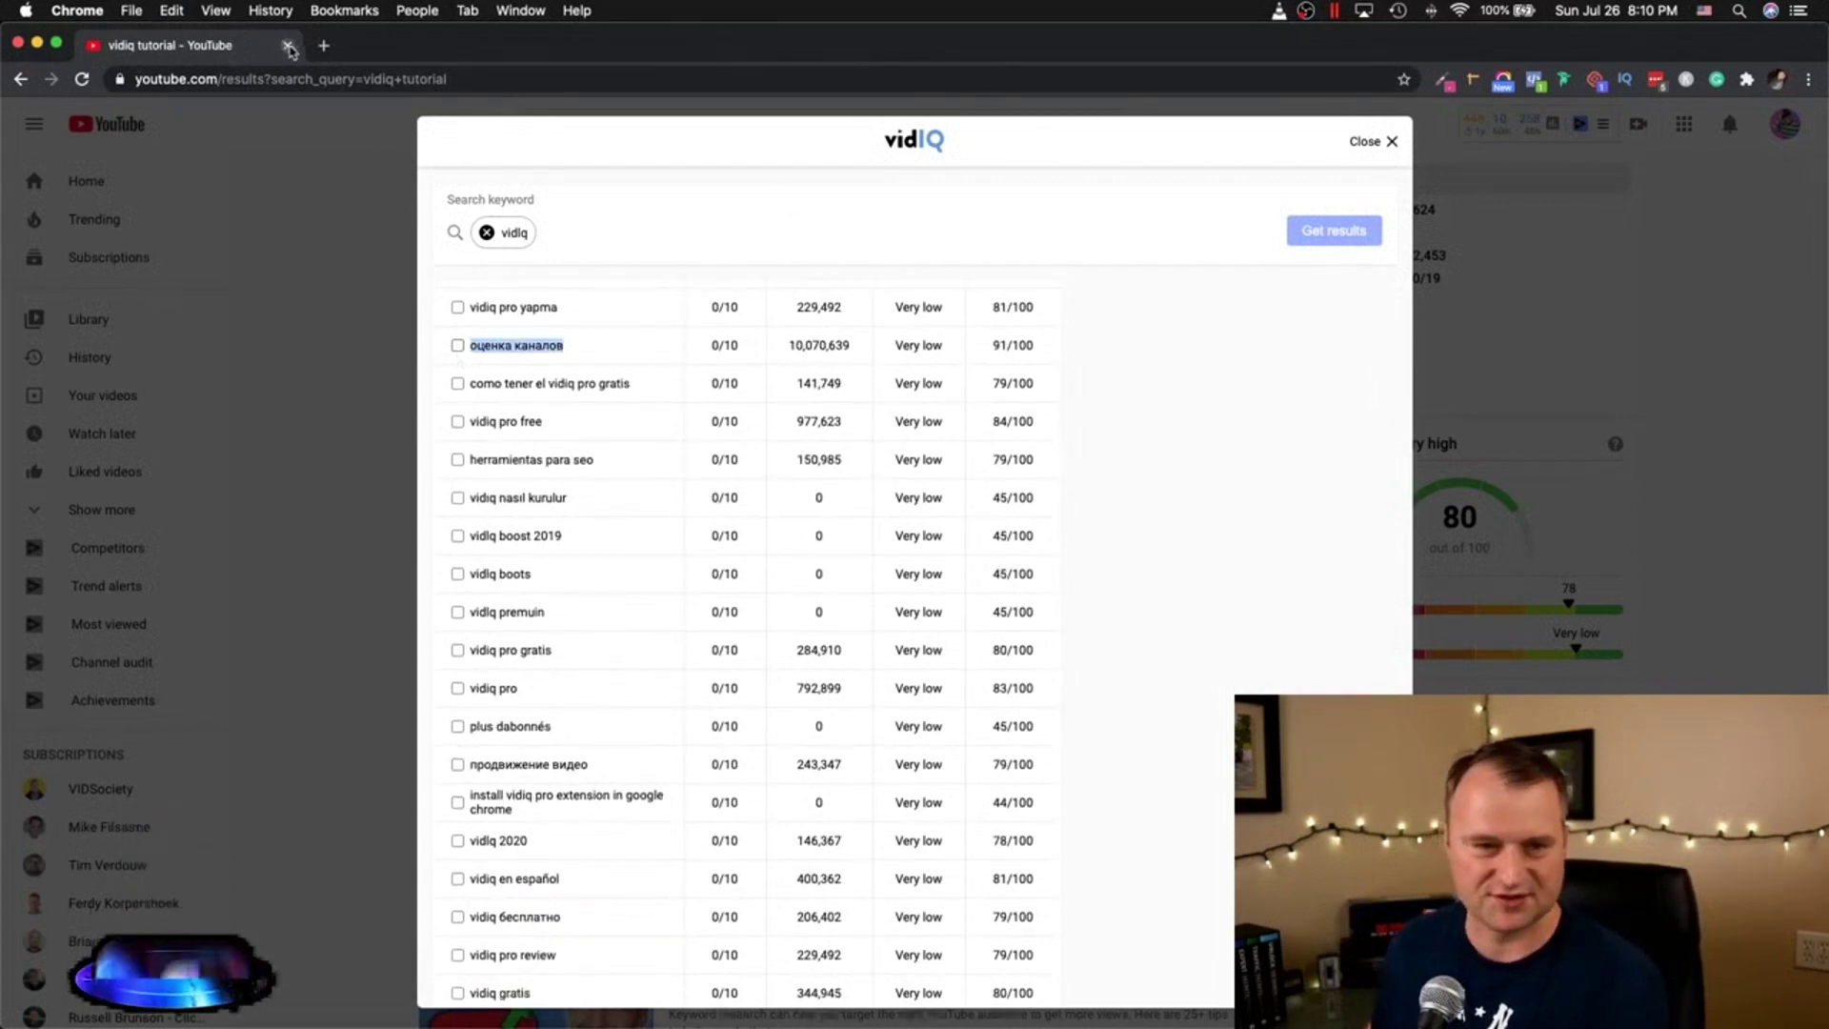
click(324, 45)
click(291, 82)
text(t)
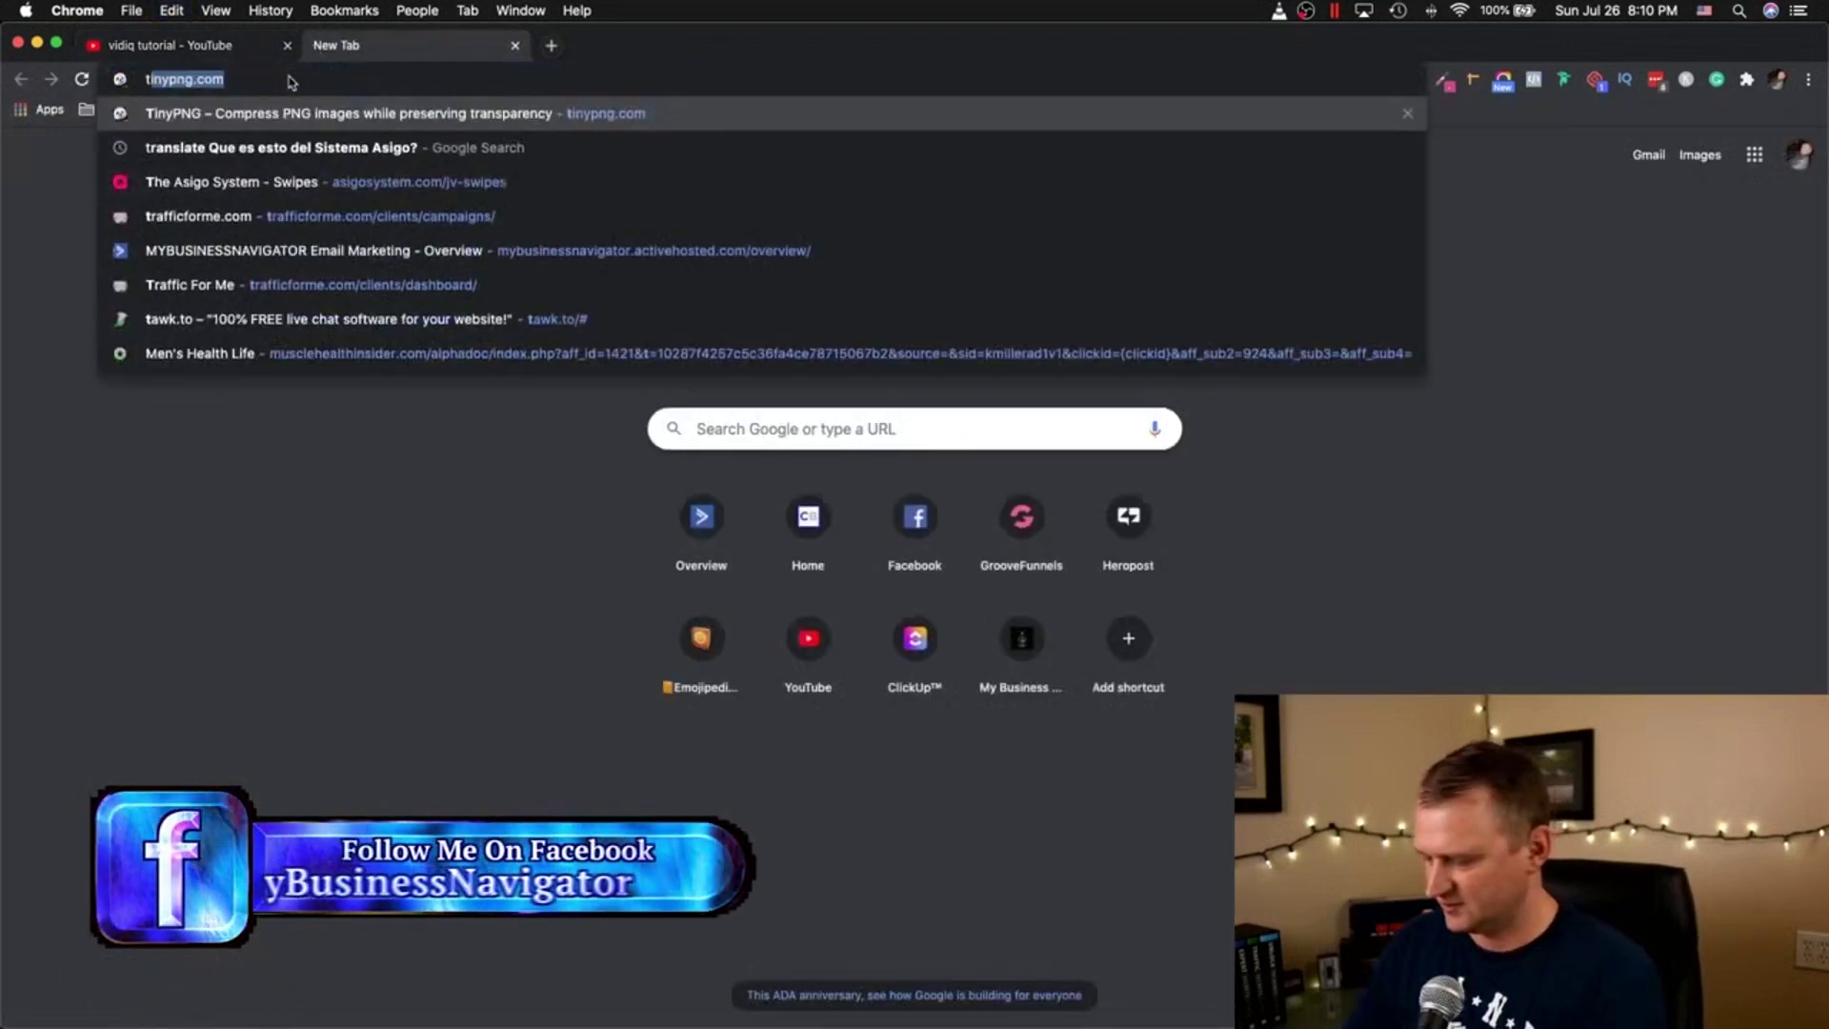
text(ranslate)
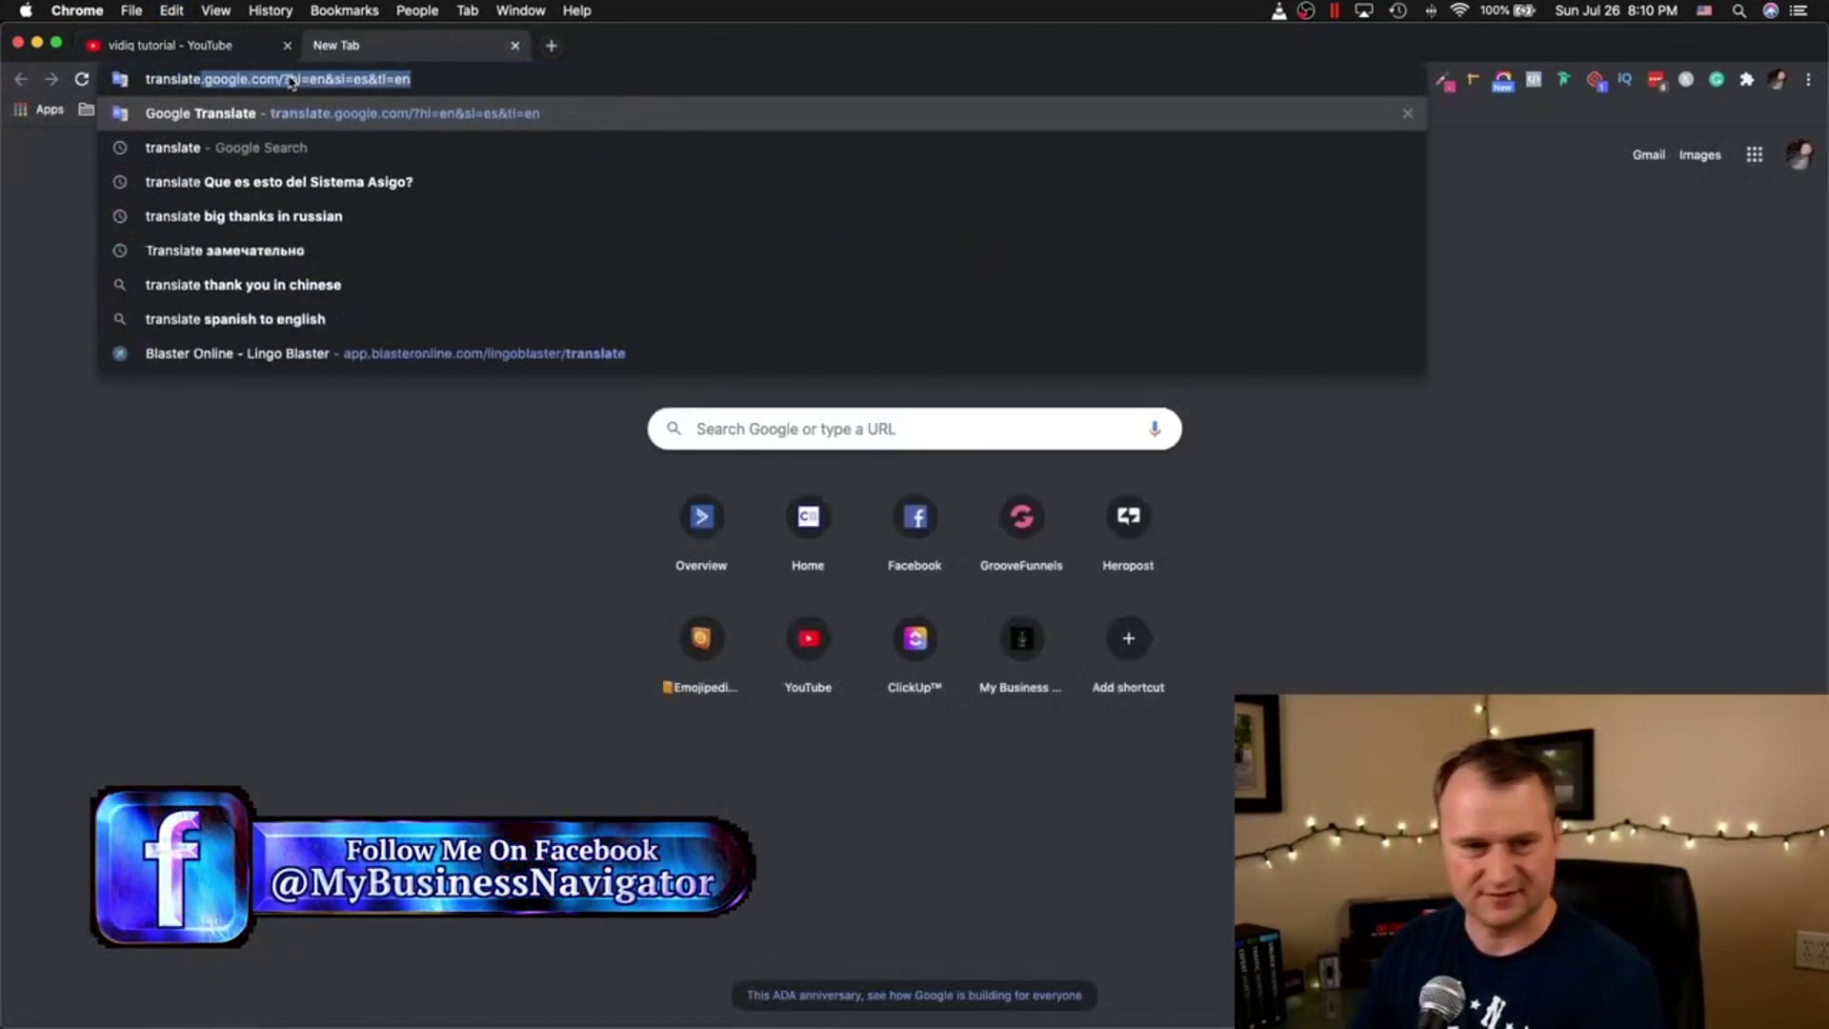
key(super+v)
key(Return)
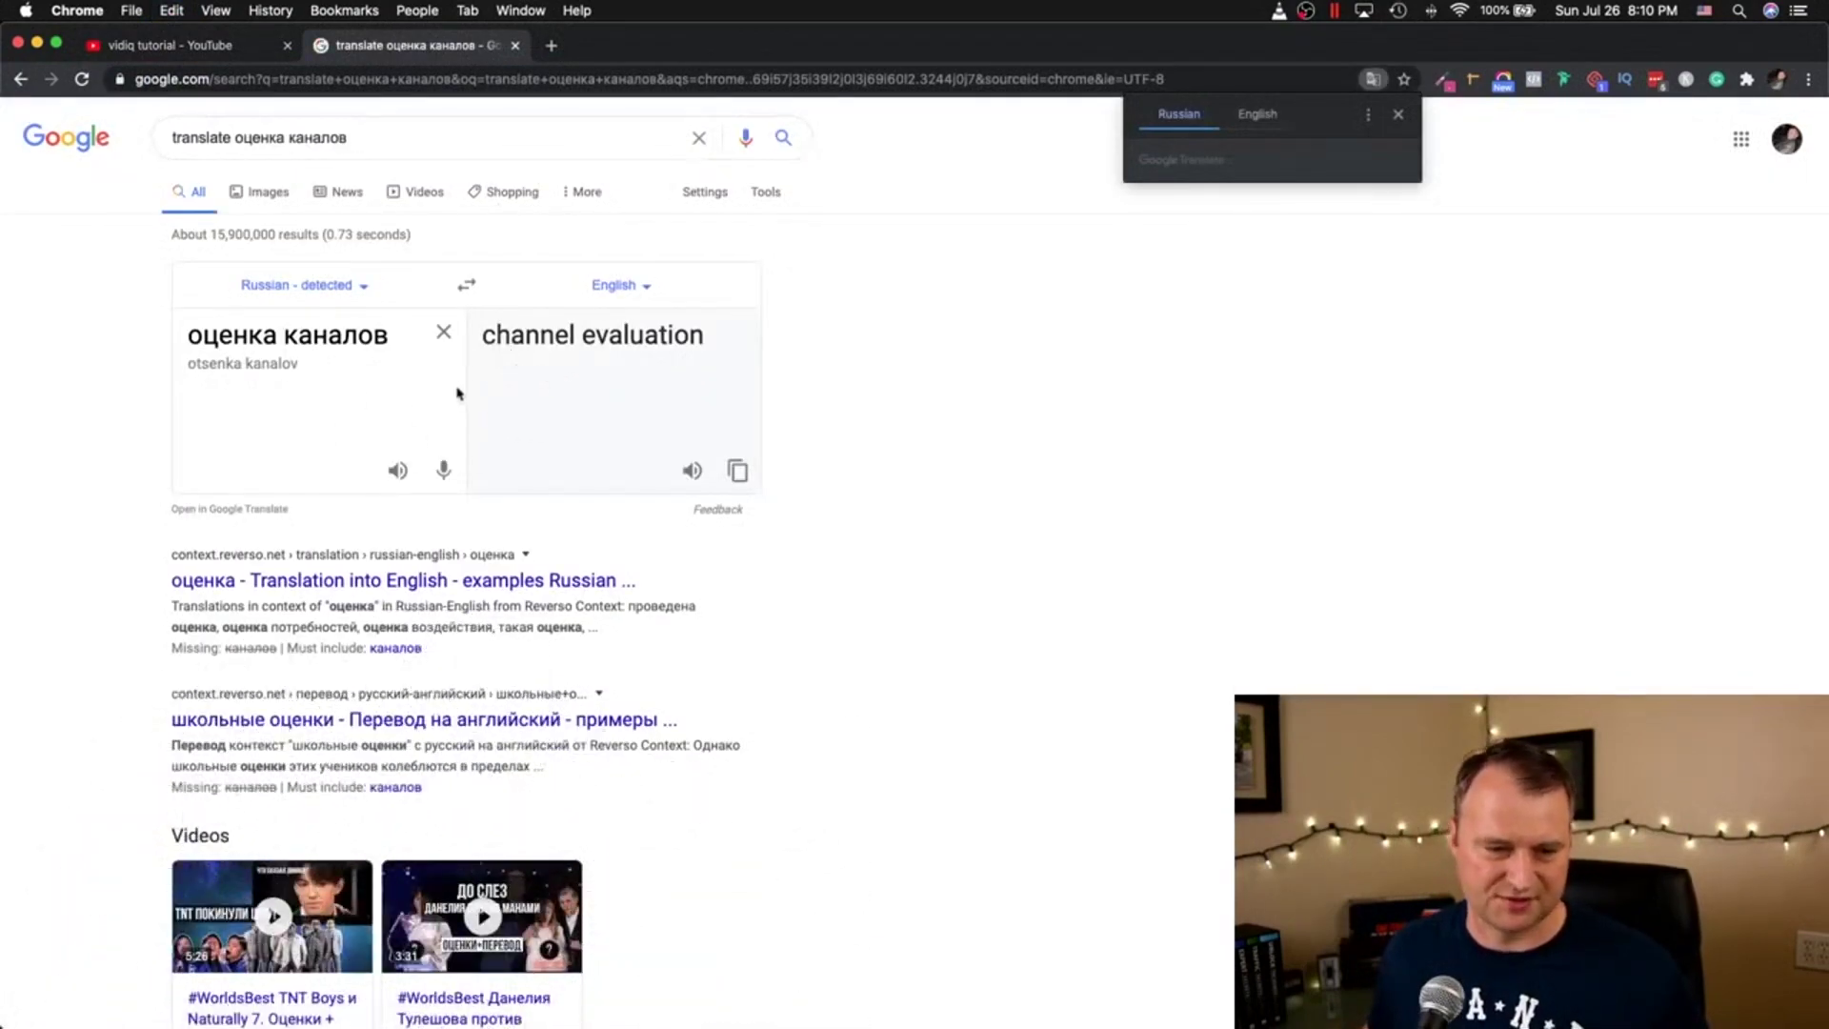
Step: Return to the vidIQ keyword list and select the very low competition keywords "оценка каналов" and "vidiq"
click(155, 48)
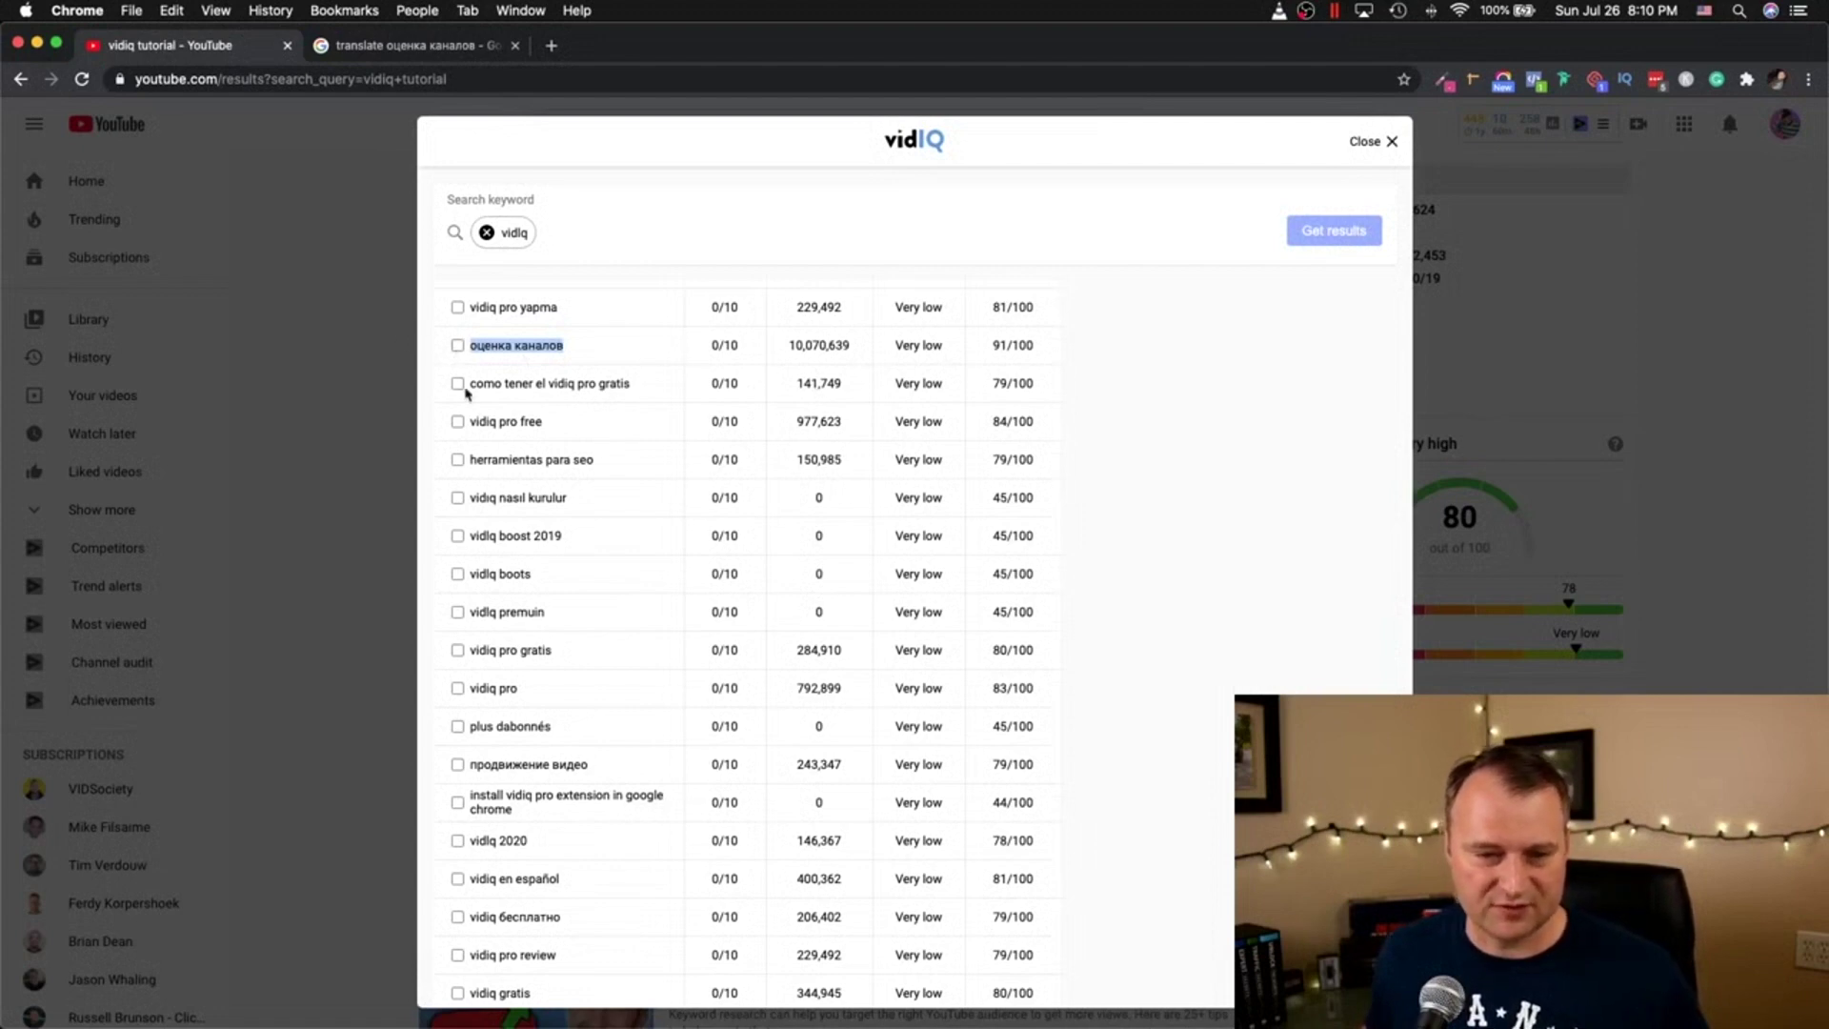
click(457, 347)
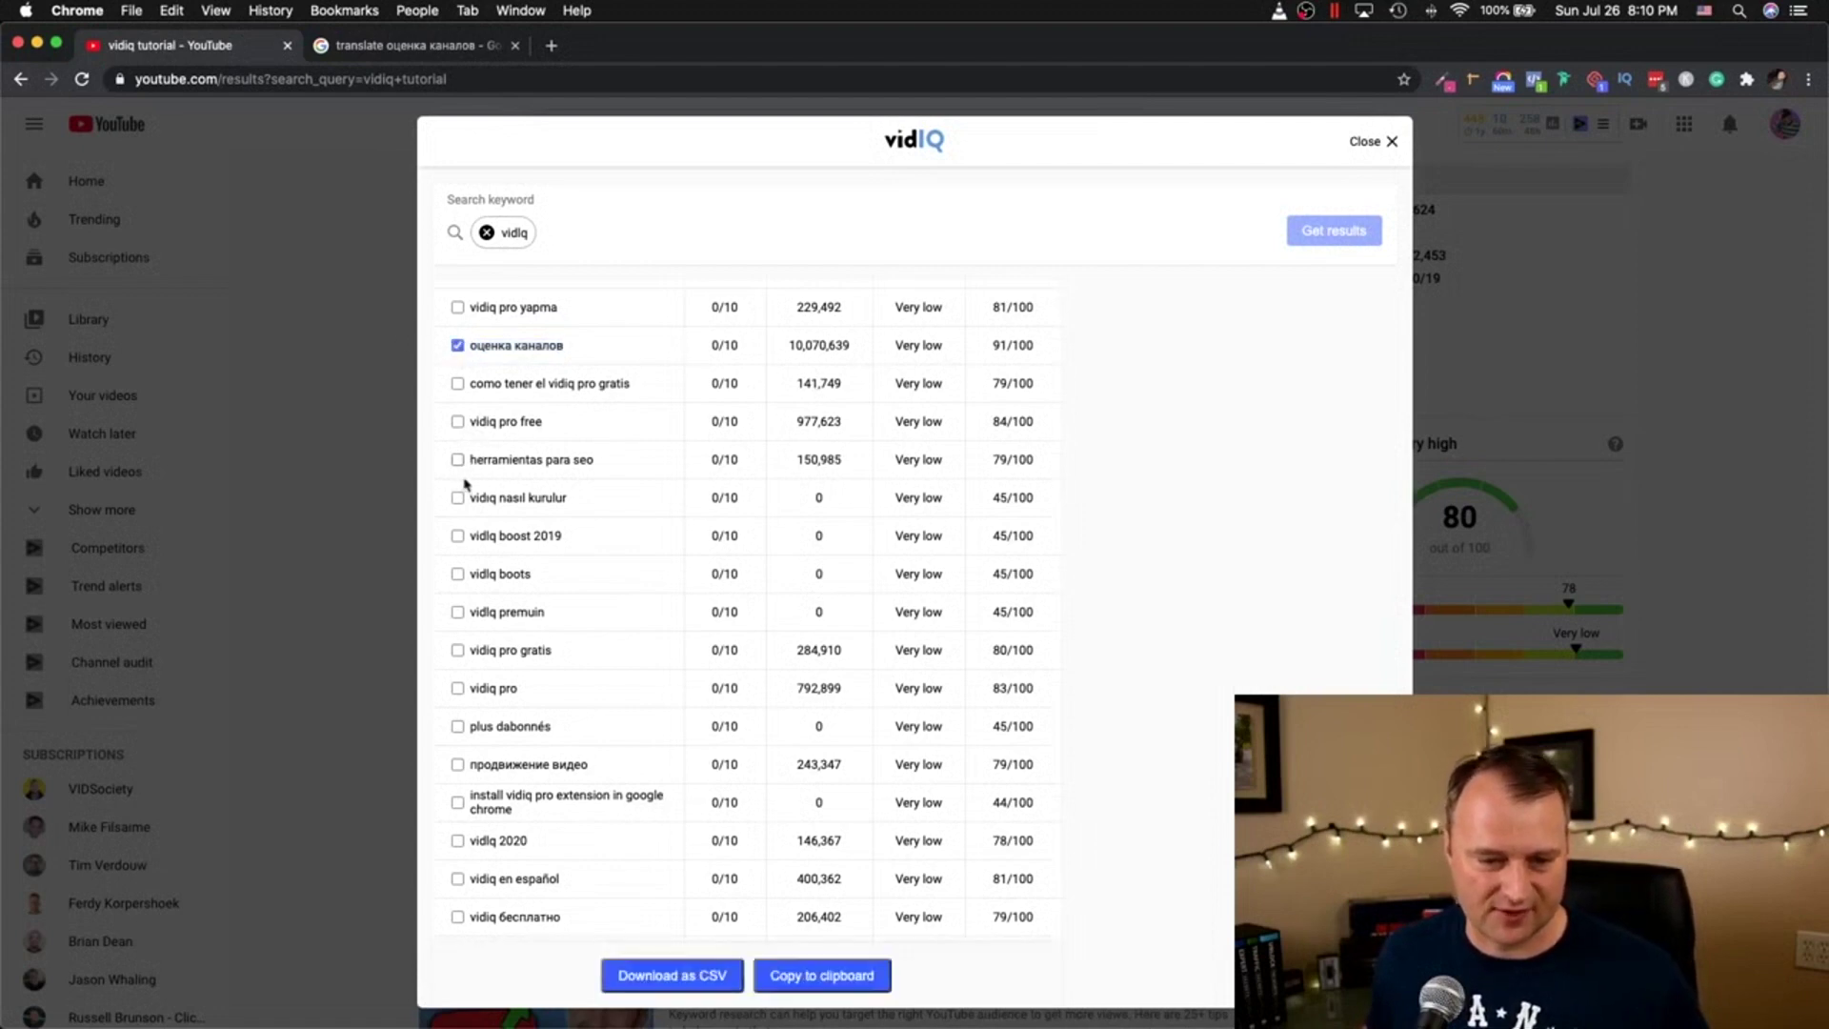
scroll(477, 505, down, 3)
scroll(491, 505, up, 6)
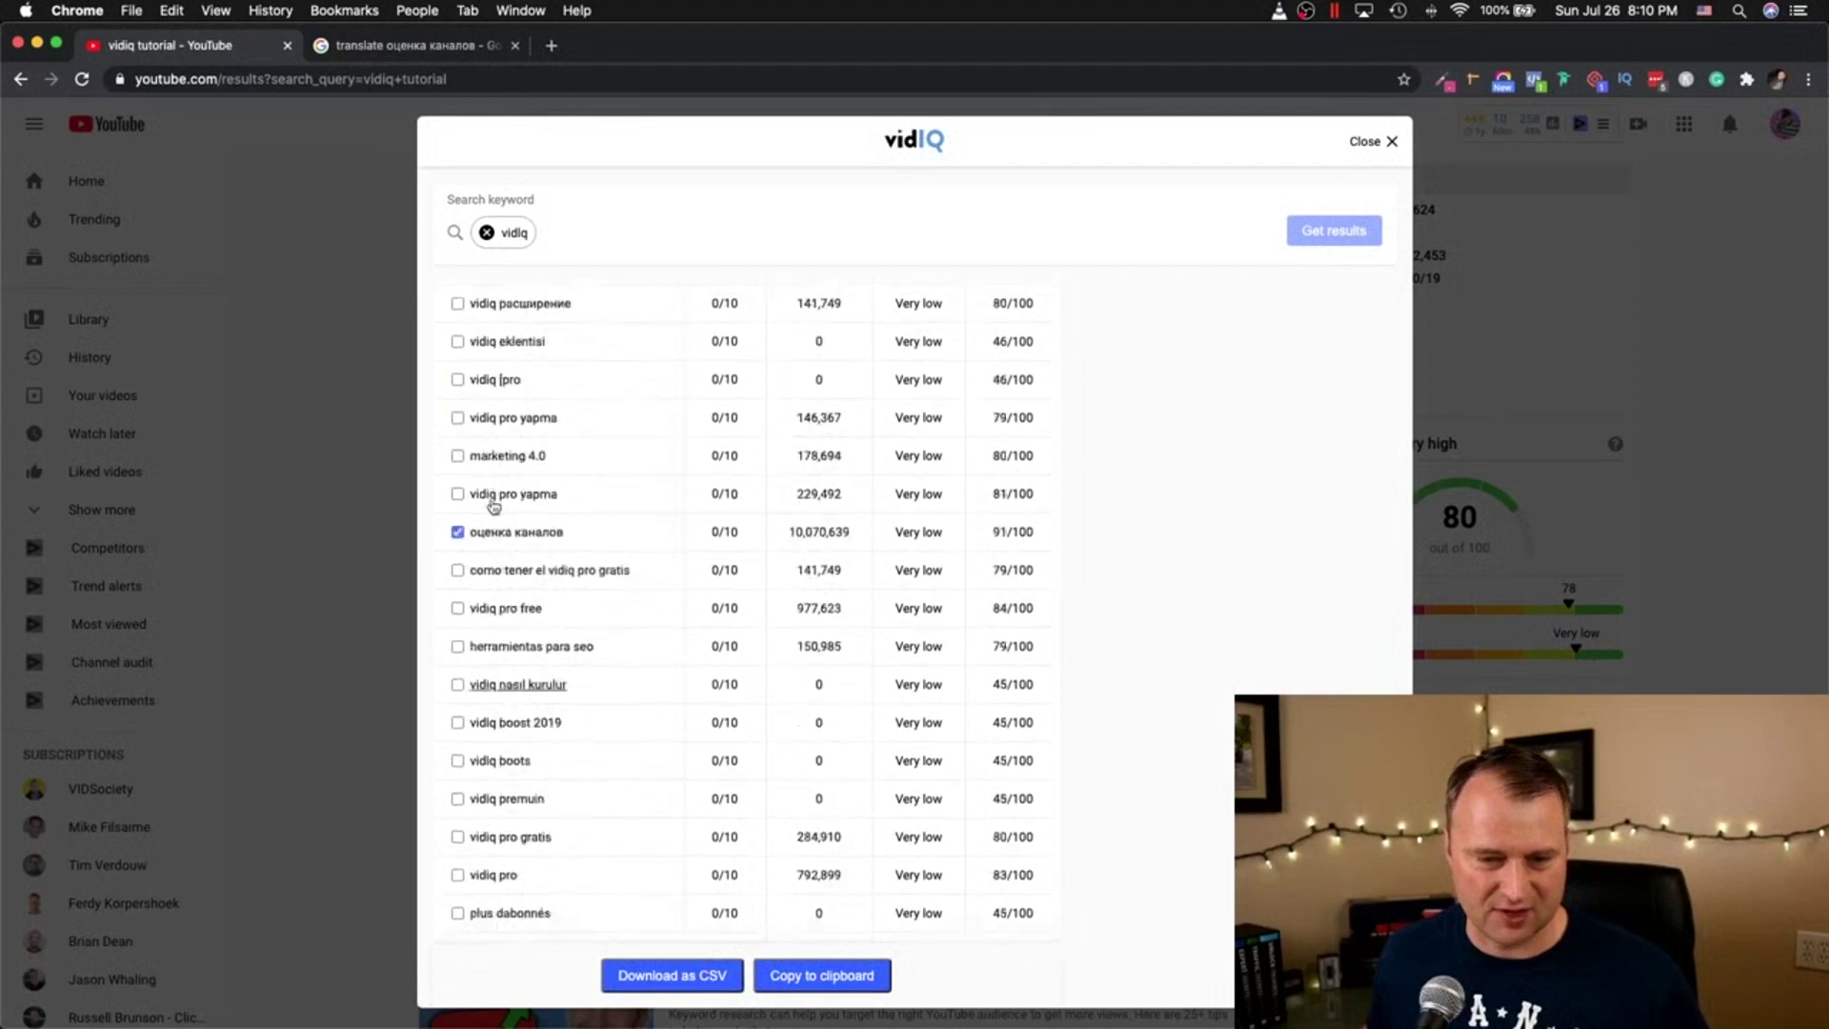
scroll(494, 506, up, 3)
scroll(477, 533, down, 10)
scroll(519, 648, down, 5)
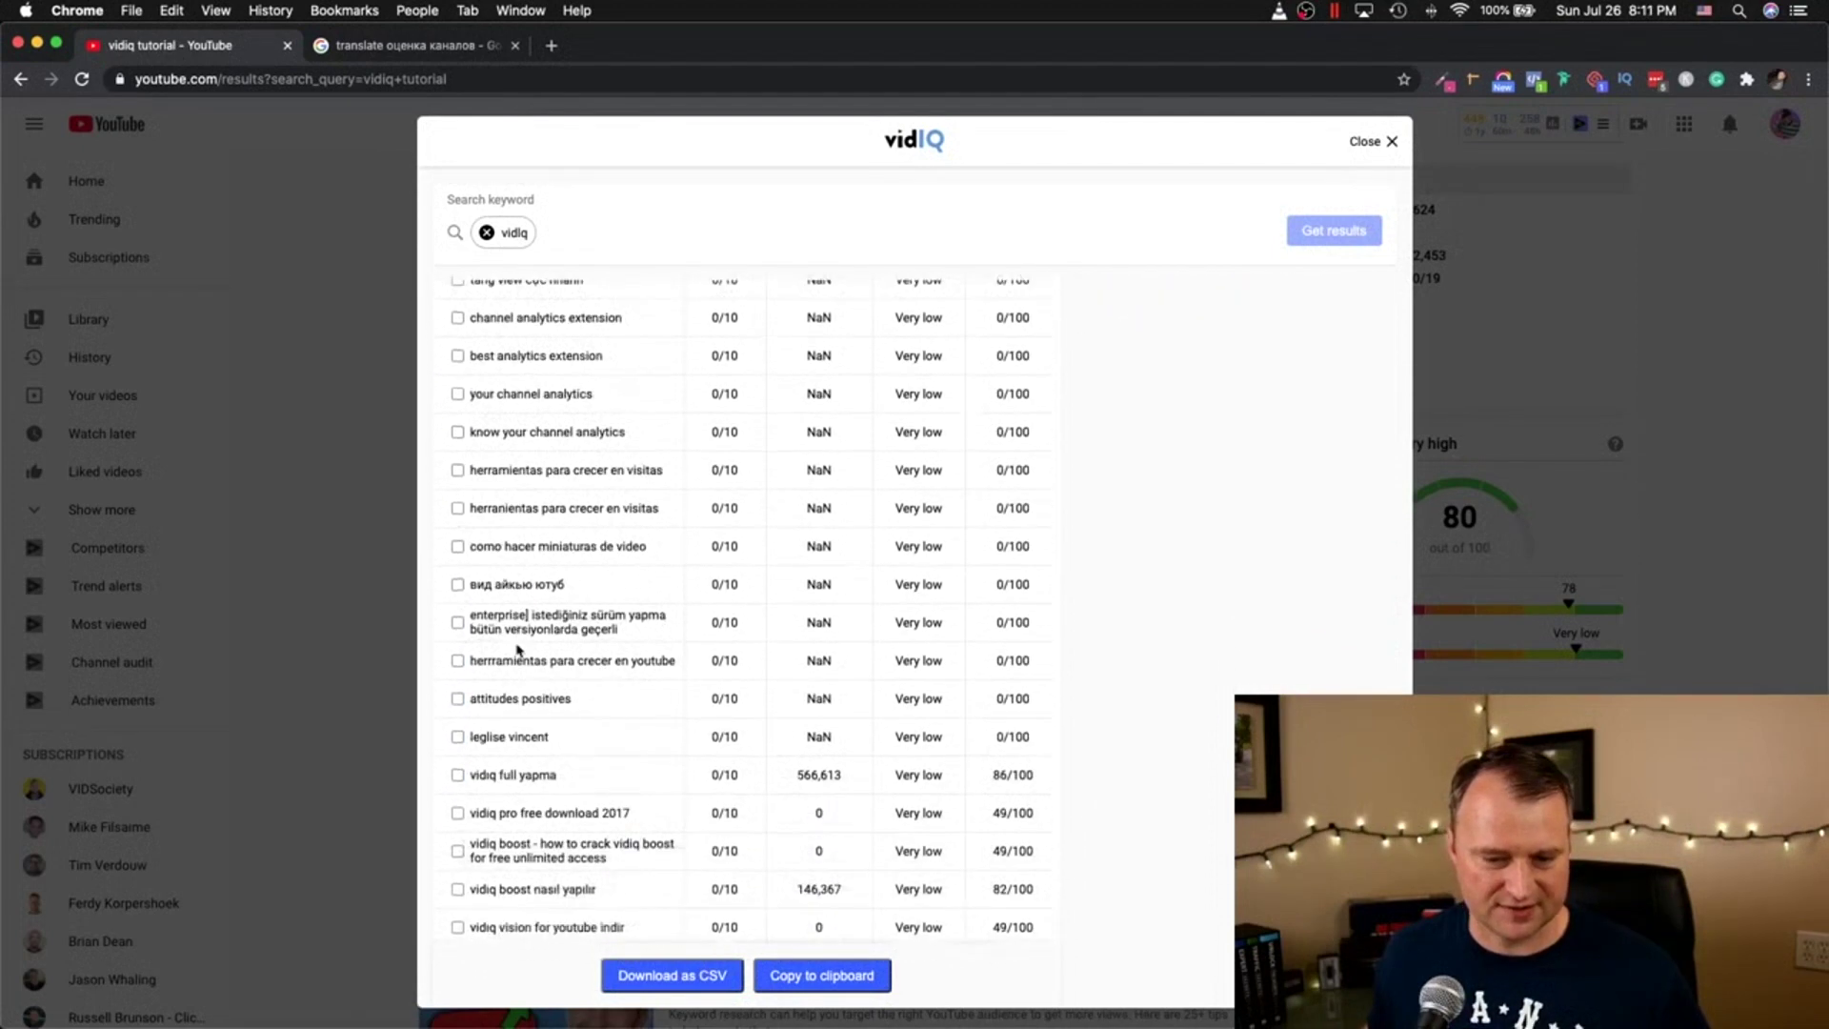
scroll(454, 585, down, 5)
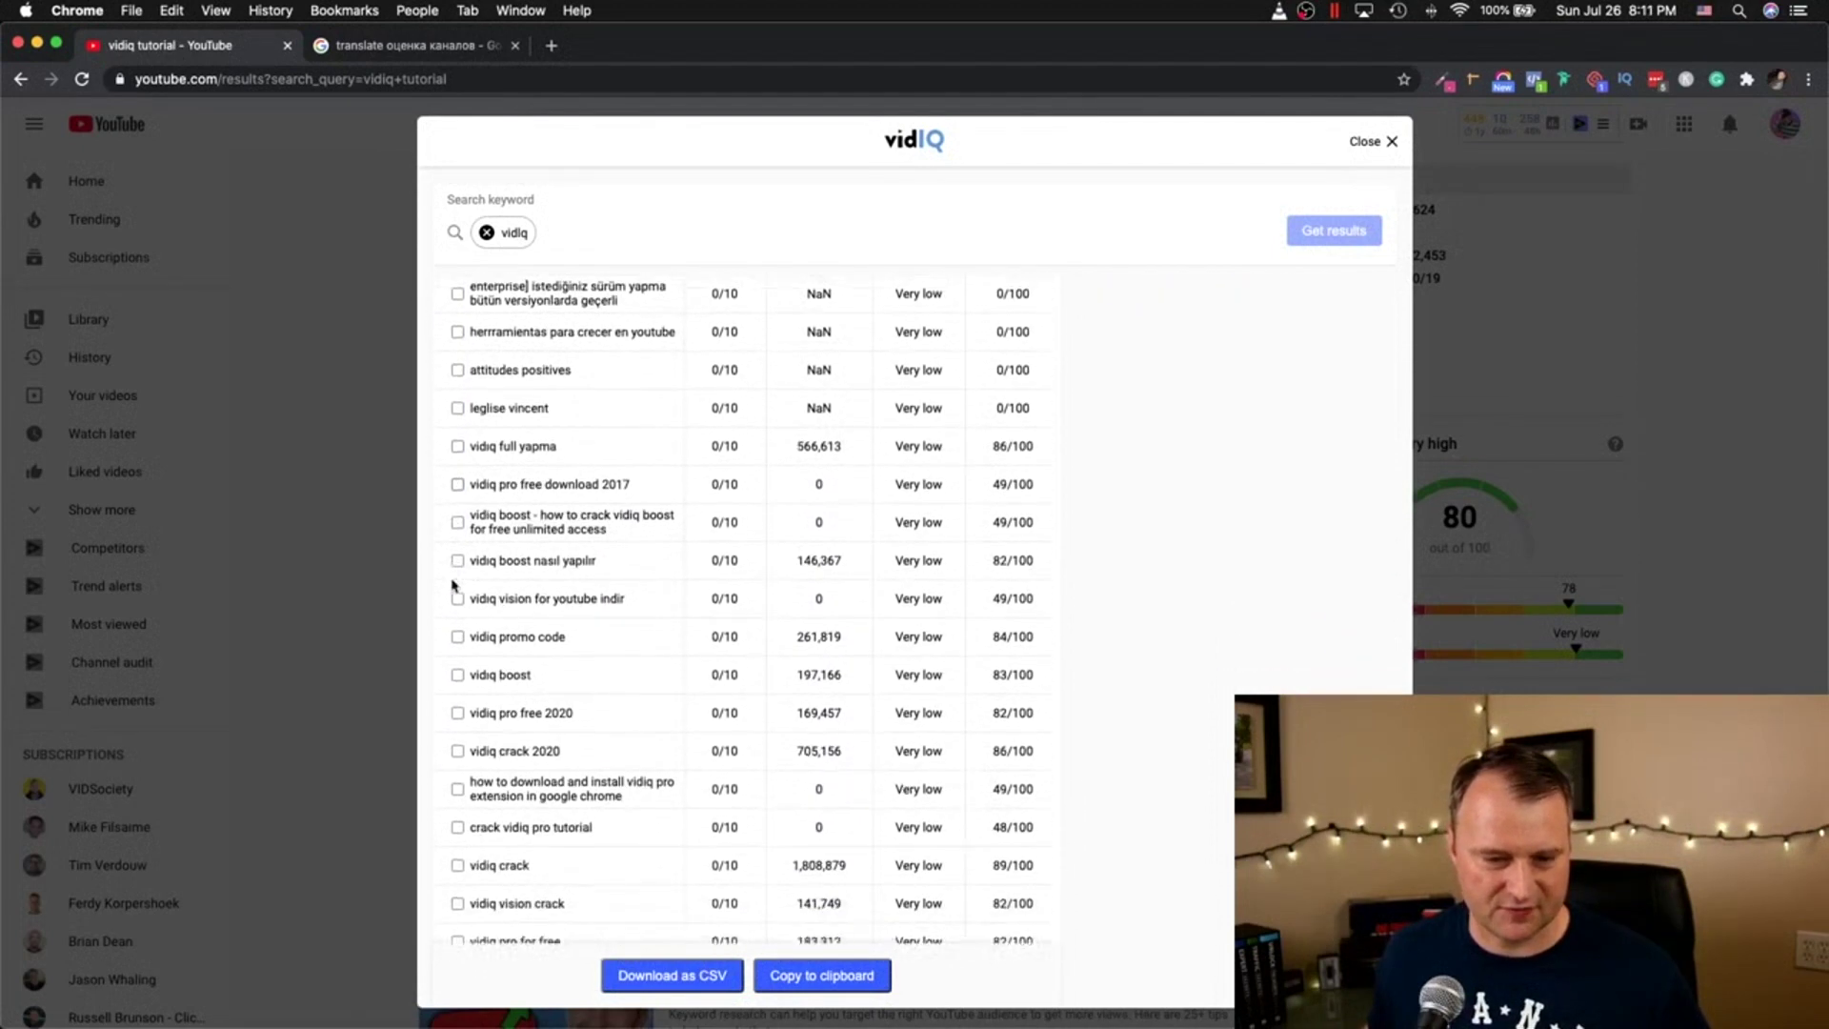
scroll(455, 585, down, 5)
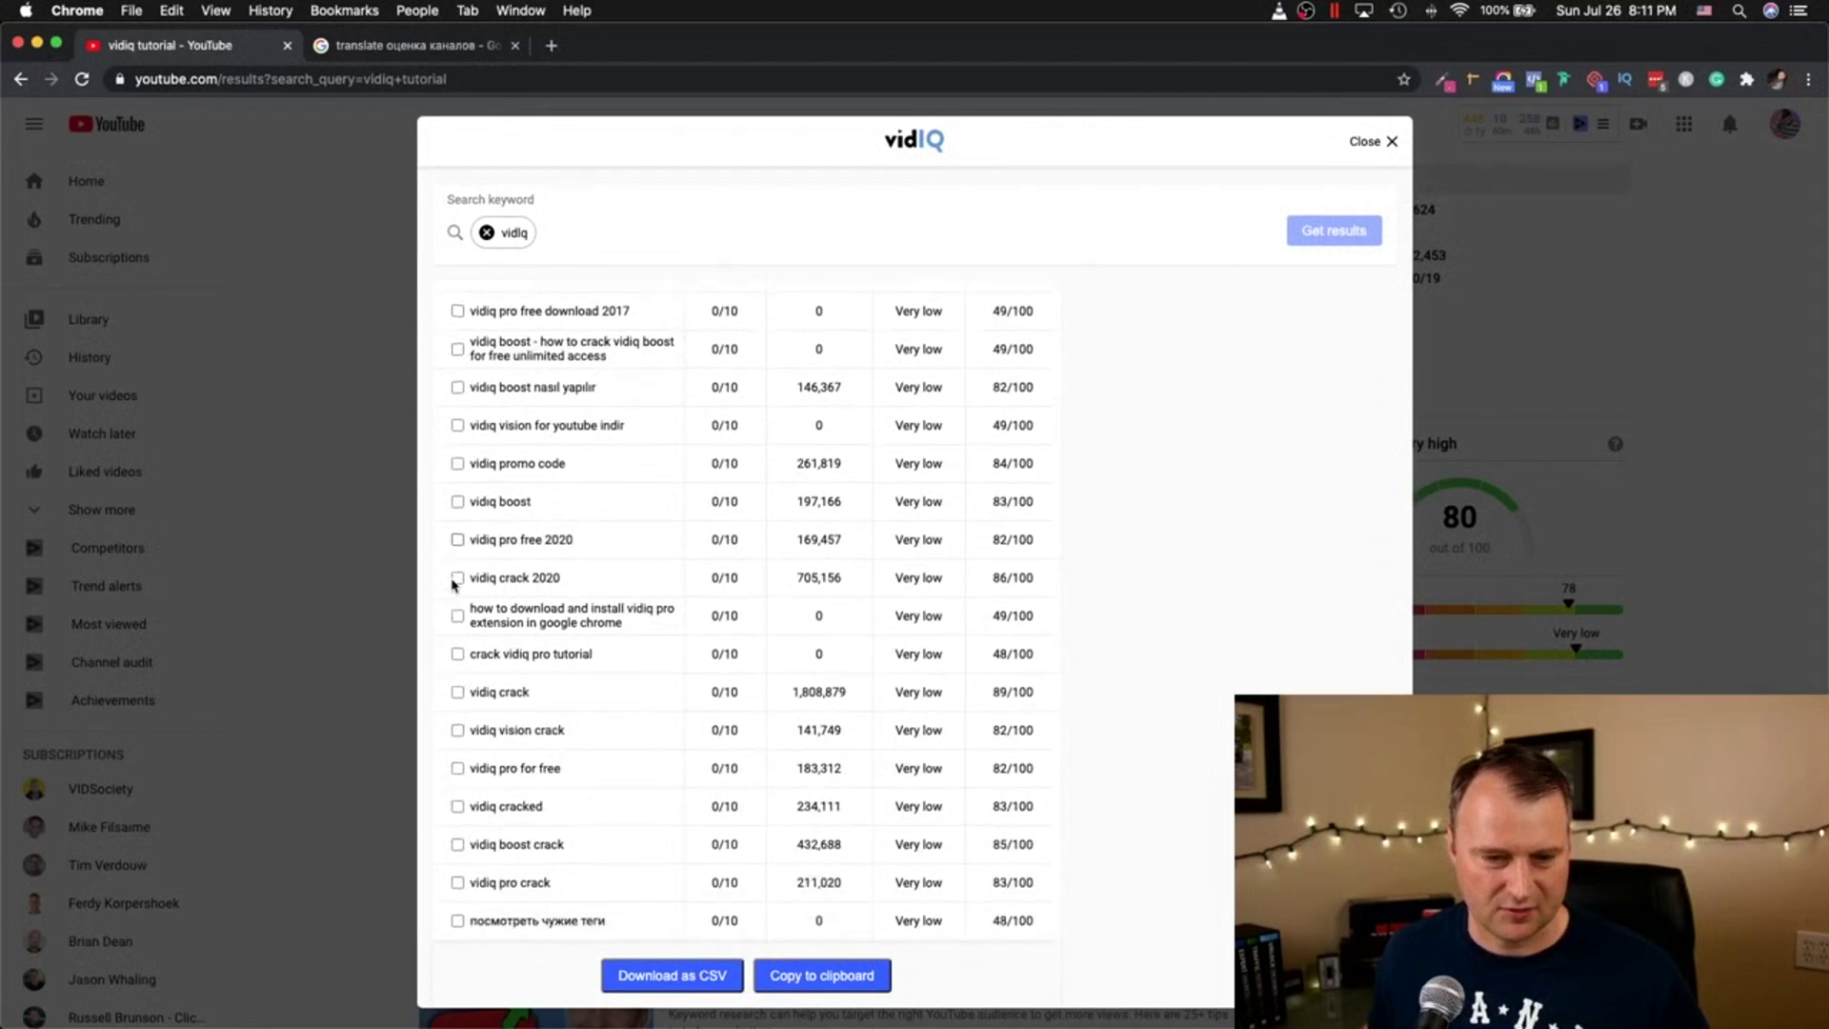
scroll(454, 585, down, 6)
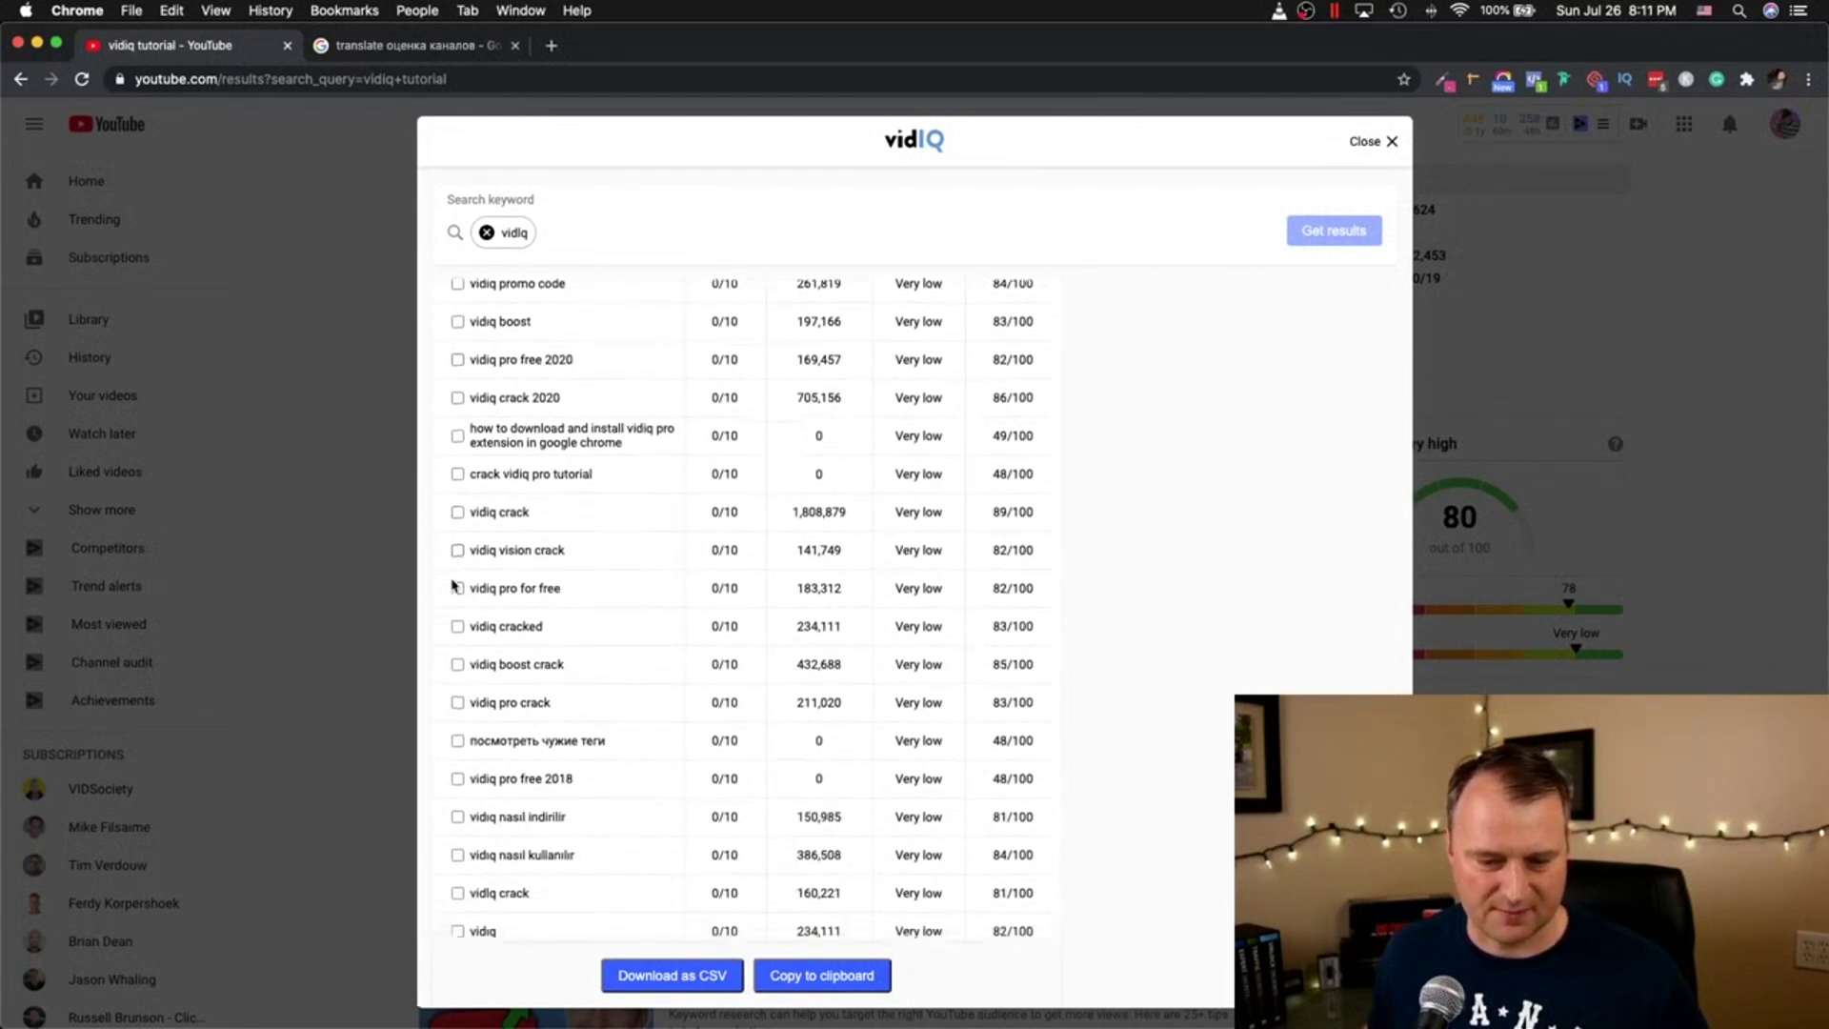
scroll(455, 585, down, 1)
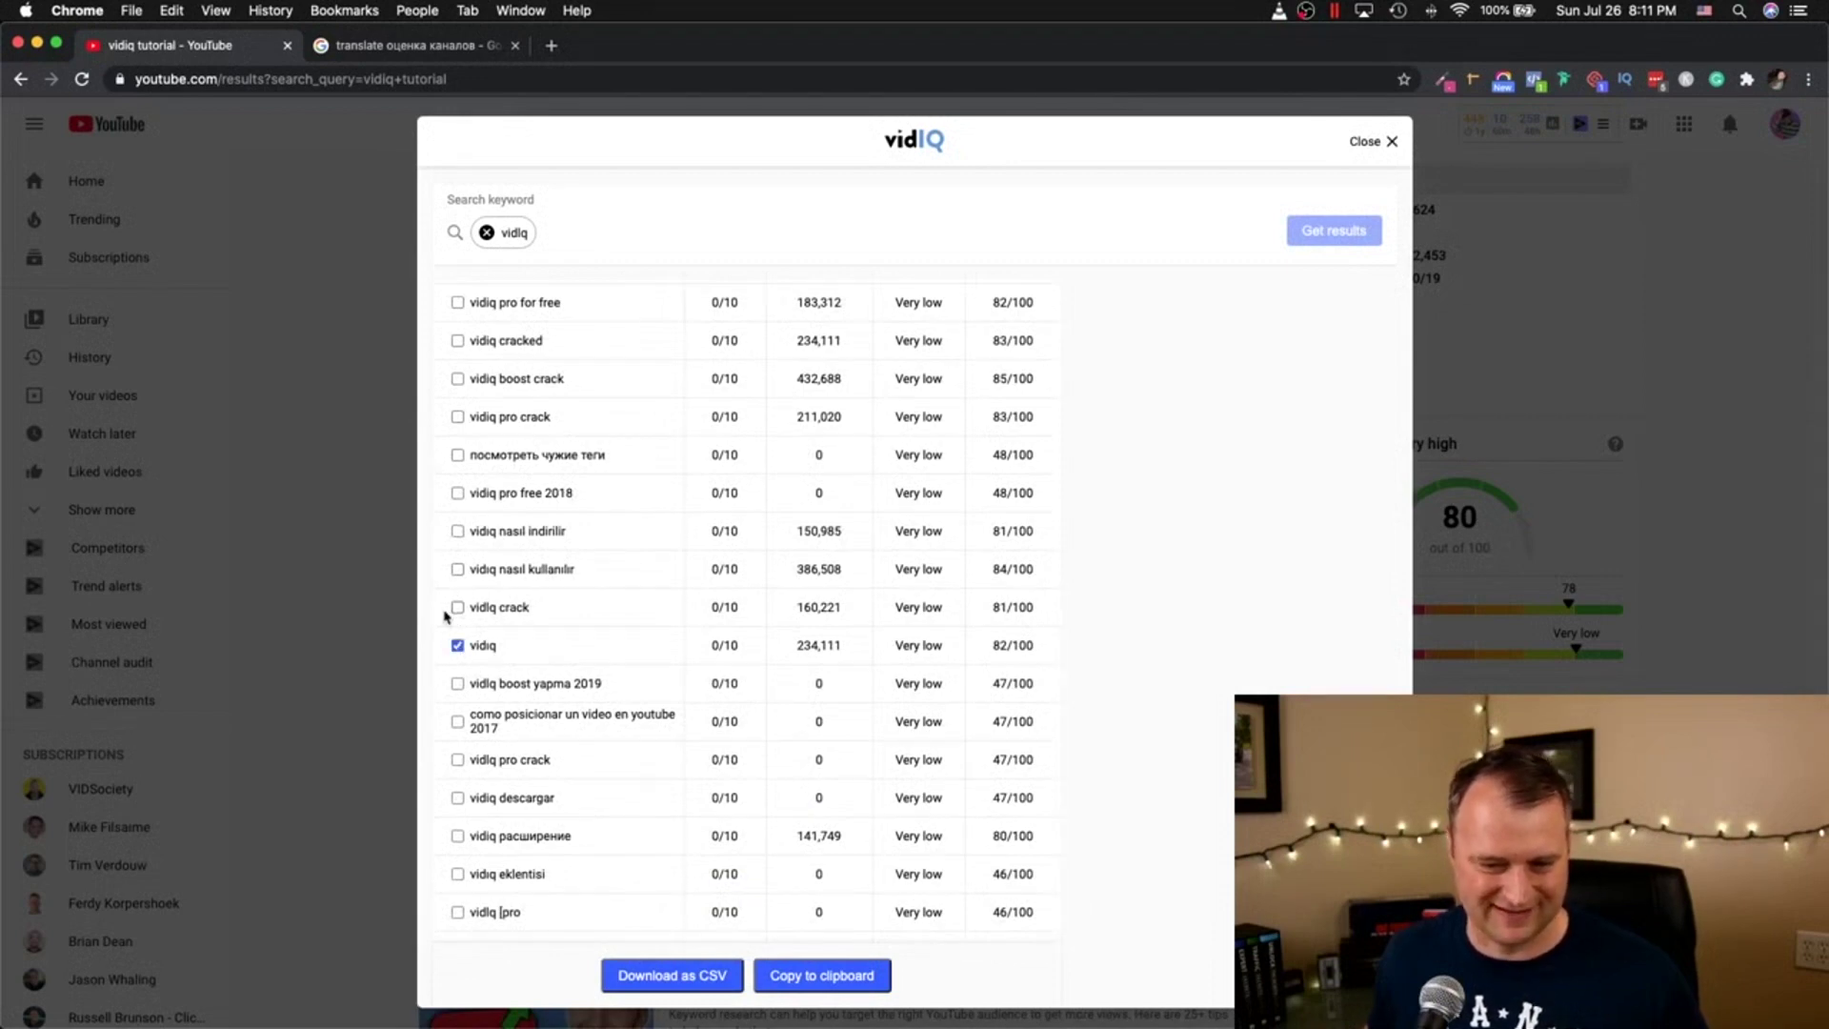
Step: Add the keyword "vidiq pro" to the selection and copy the selected keywords to the clipboard
scroll(483, 606, down, 15)
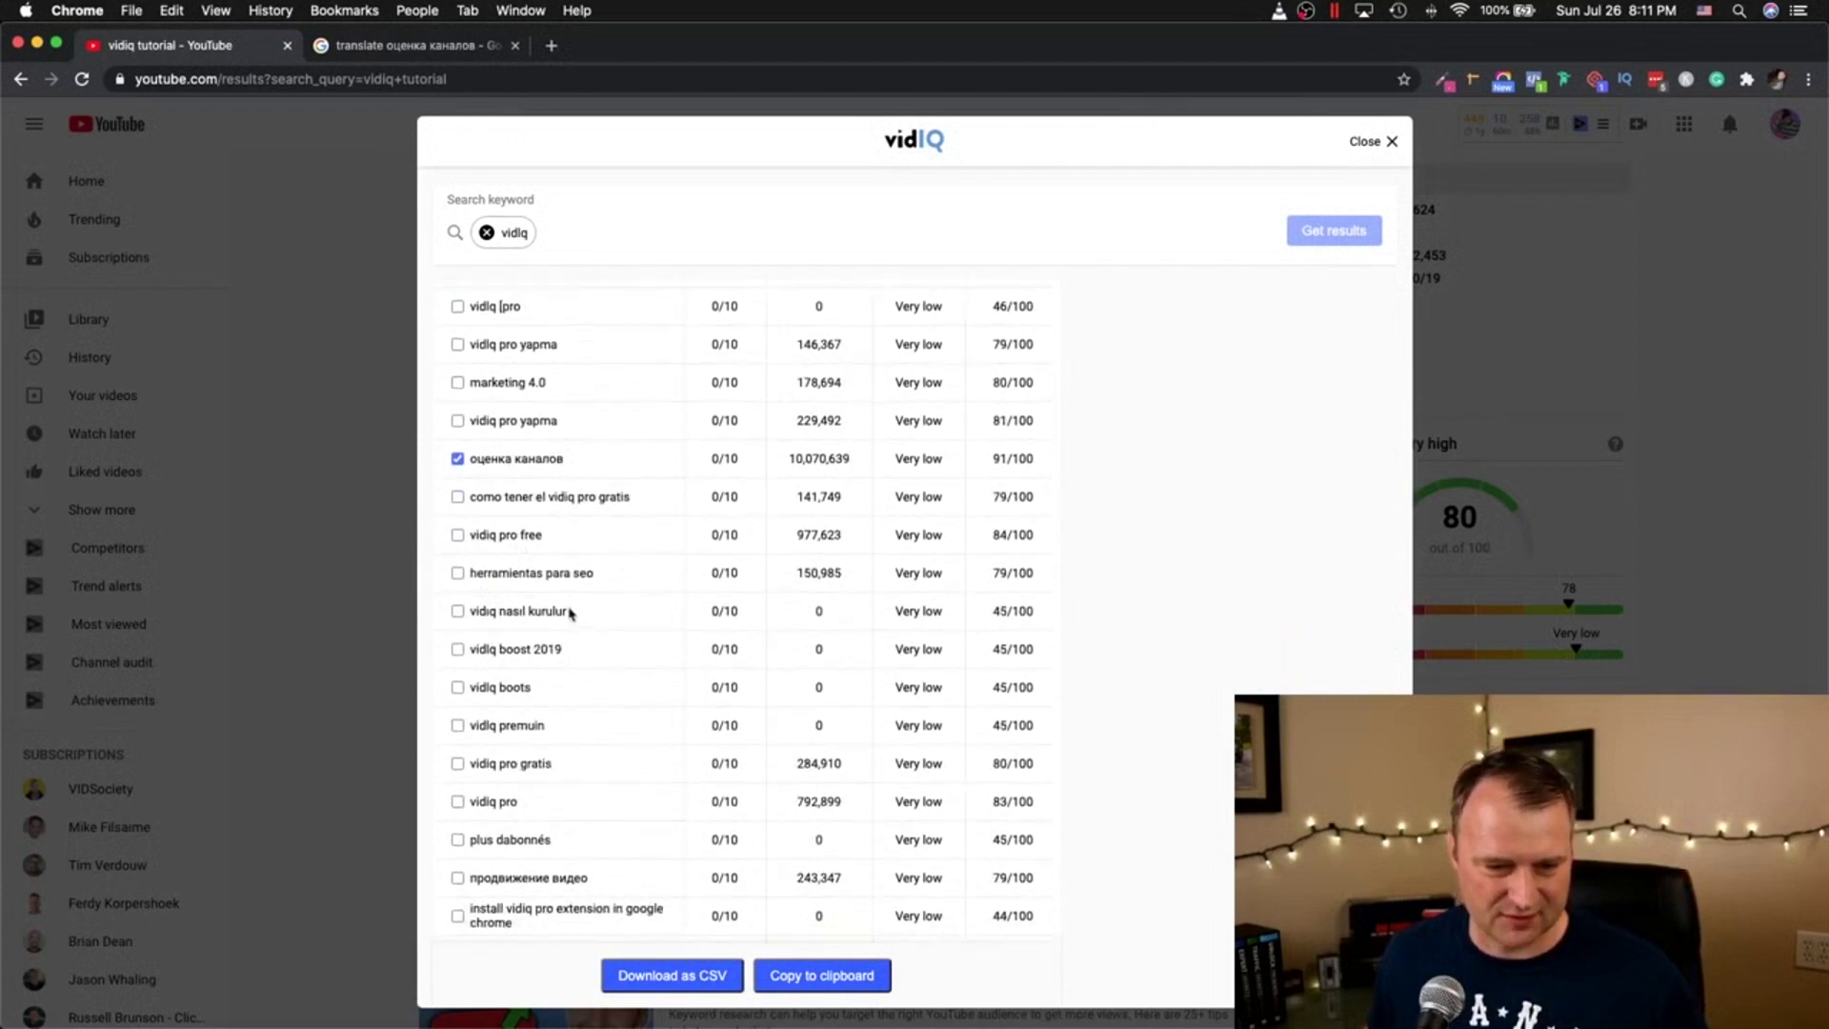
scroll(530, 675, down, 4)
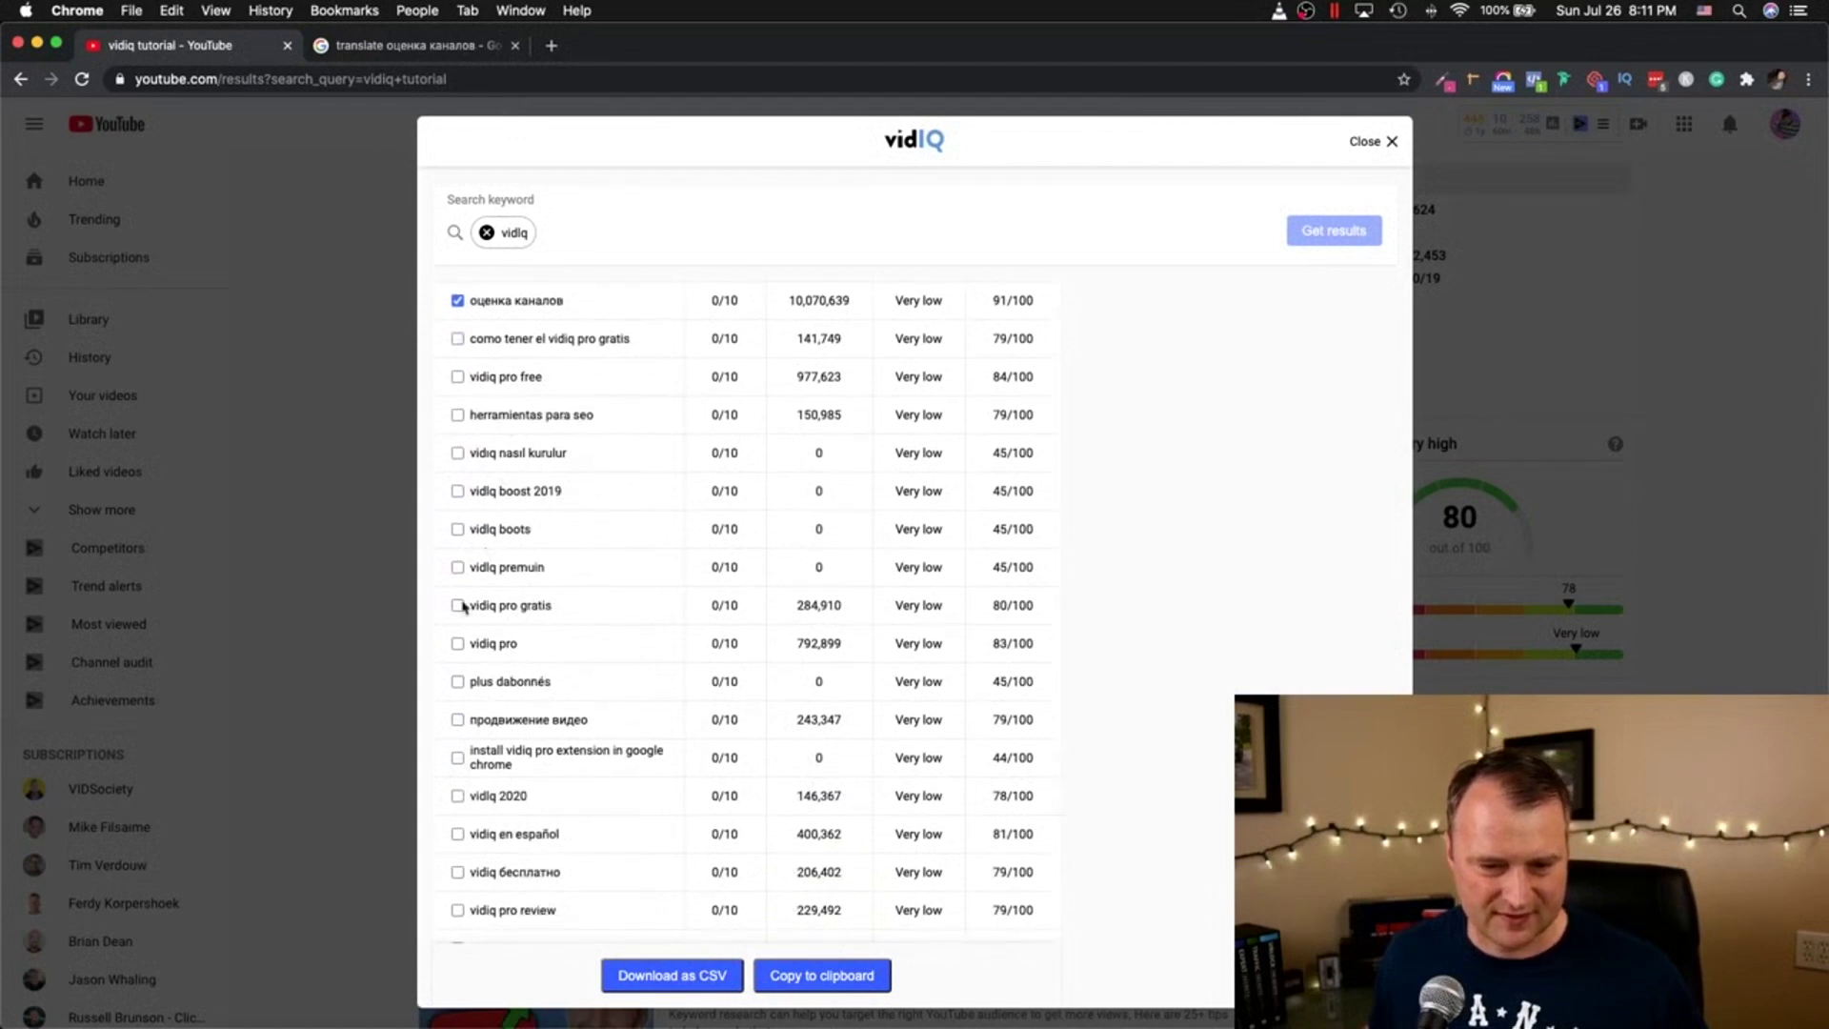
click(461, 603)
scroll(469, 743, down, 7)
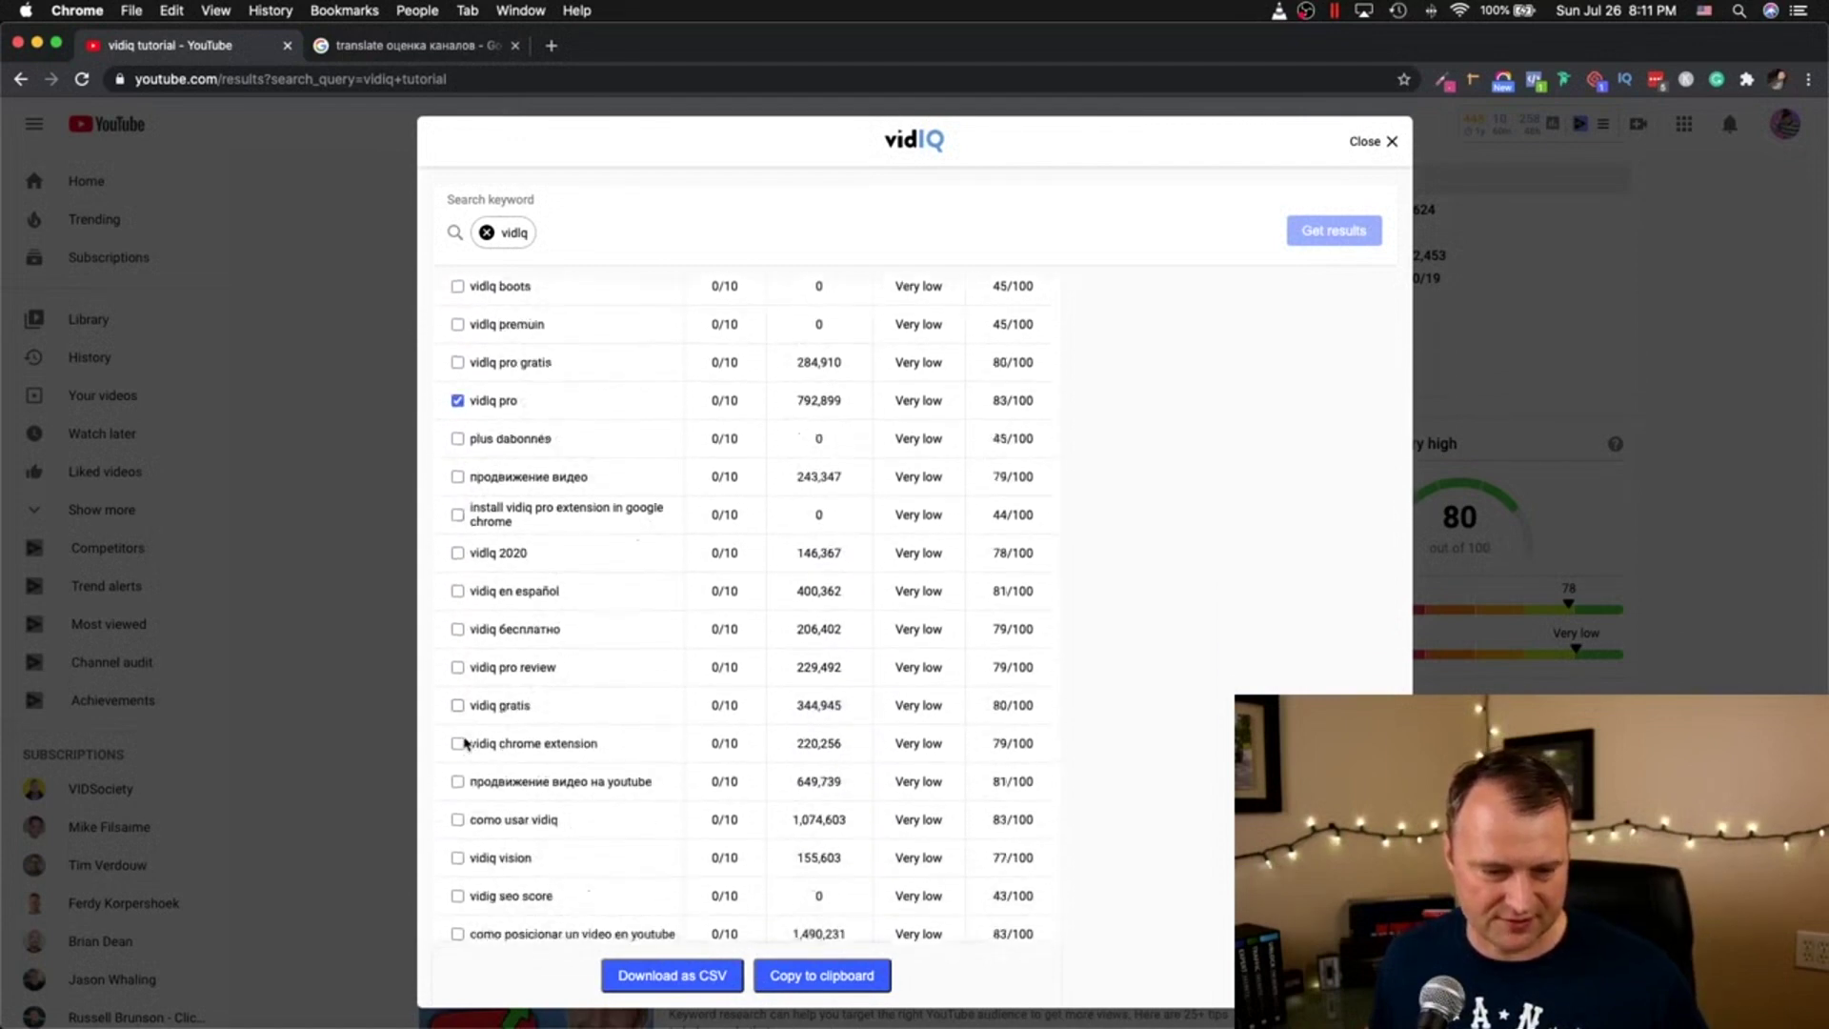
click(795, 977)
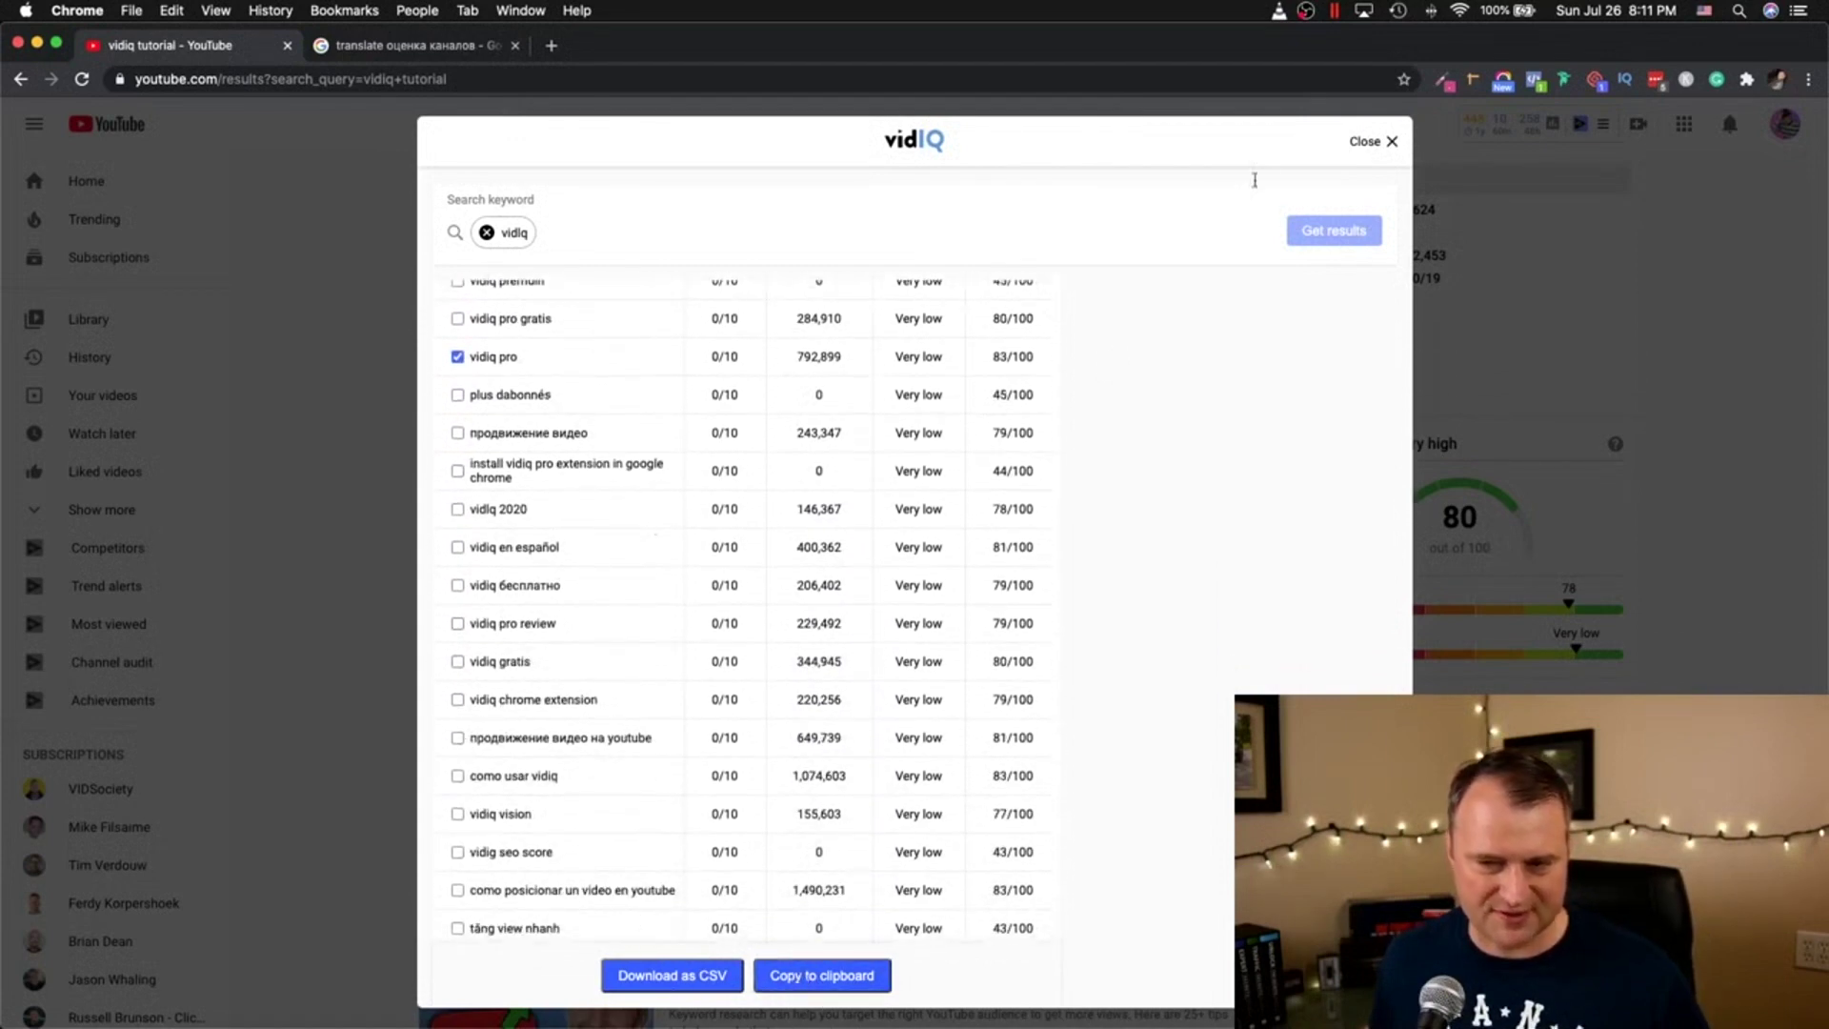
Step: Replace the search keyword with the copied list "vidiq,оценка каналов,vidiq pro" and get its related keywords
click(702, 232)
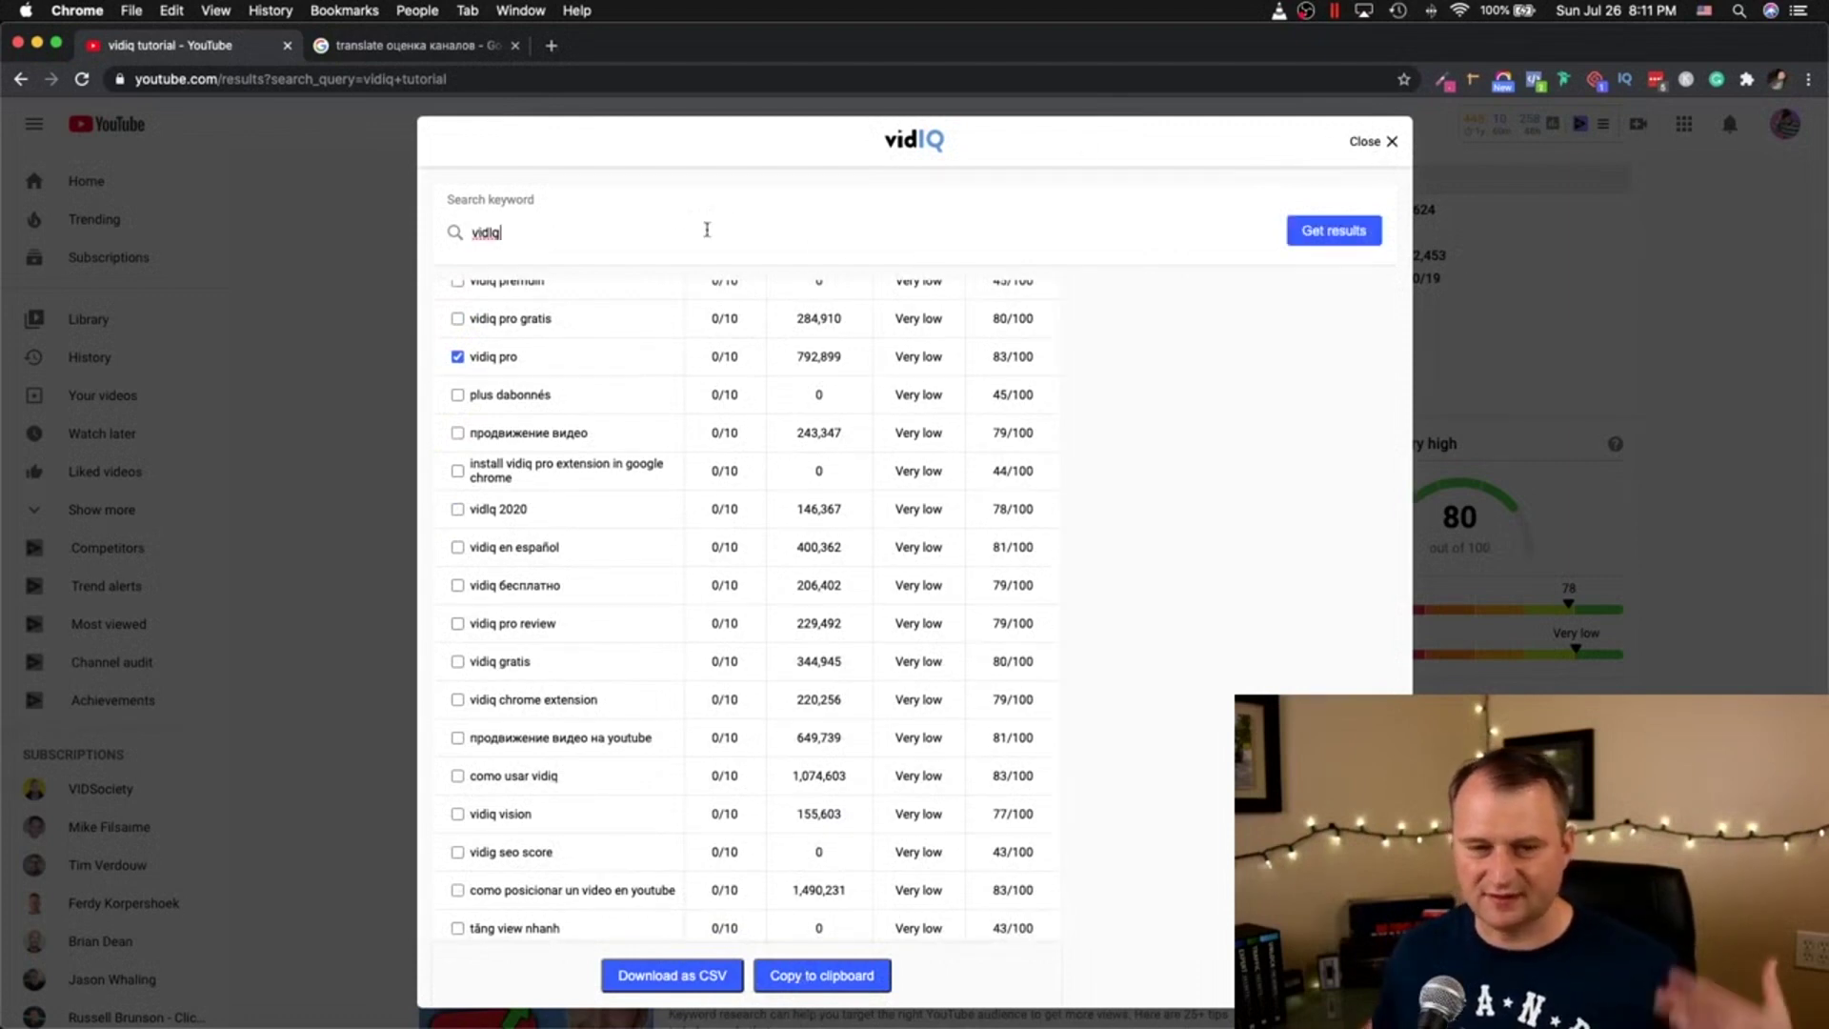
key(BackSpace)
key(BackSpace)
key(BackSpace)
key(BackSpace)
key(BackSpace)
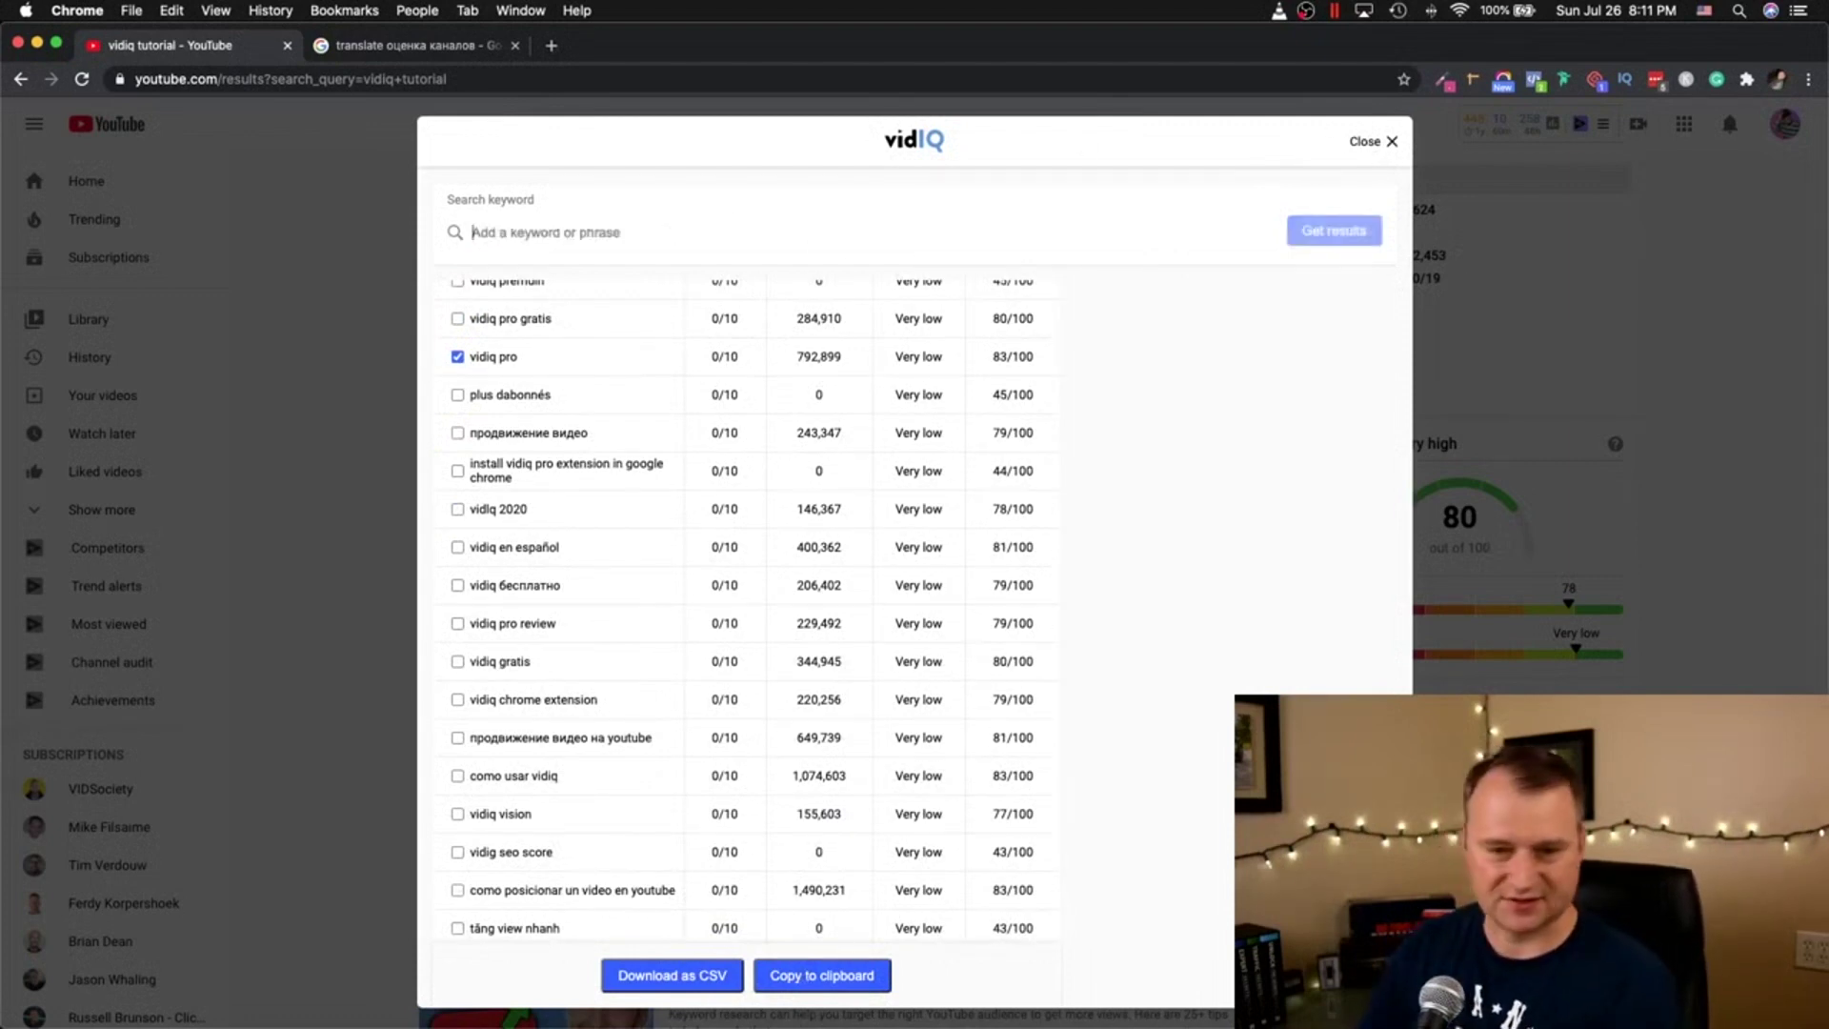
key(super+v)
key(Return)
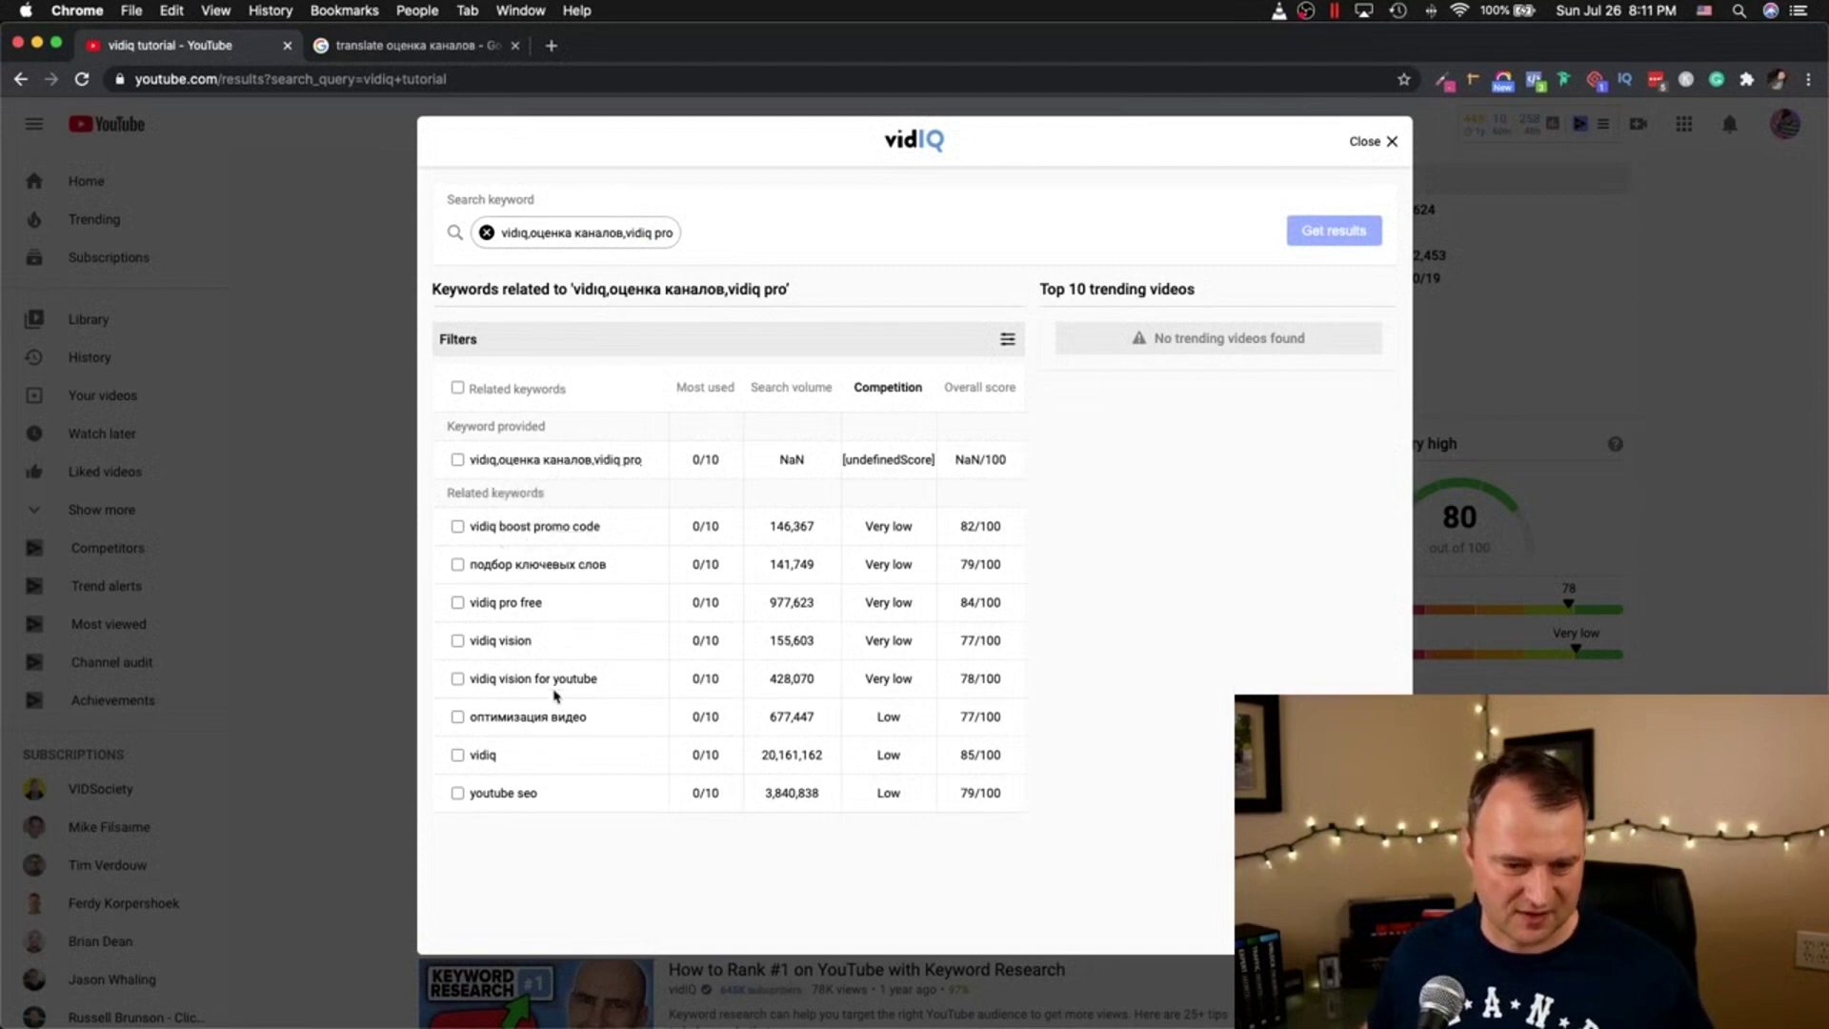
click(485, 233)
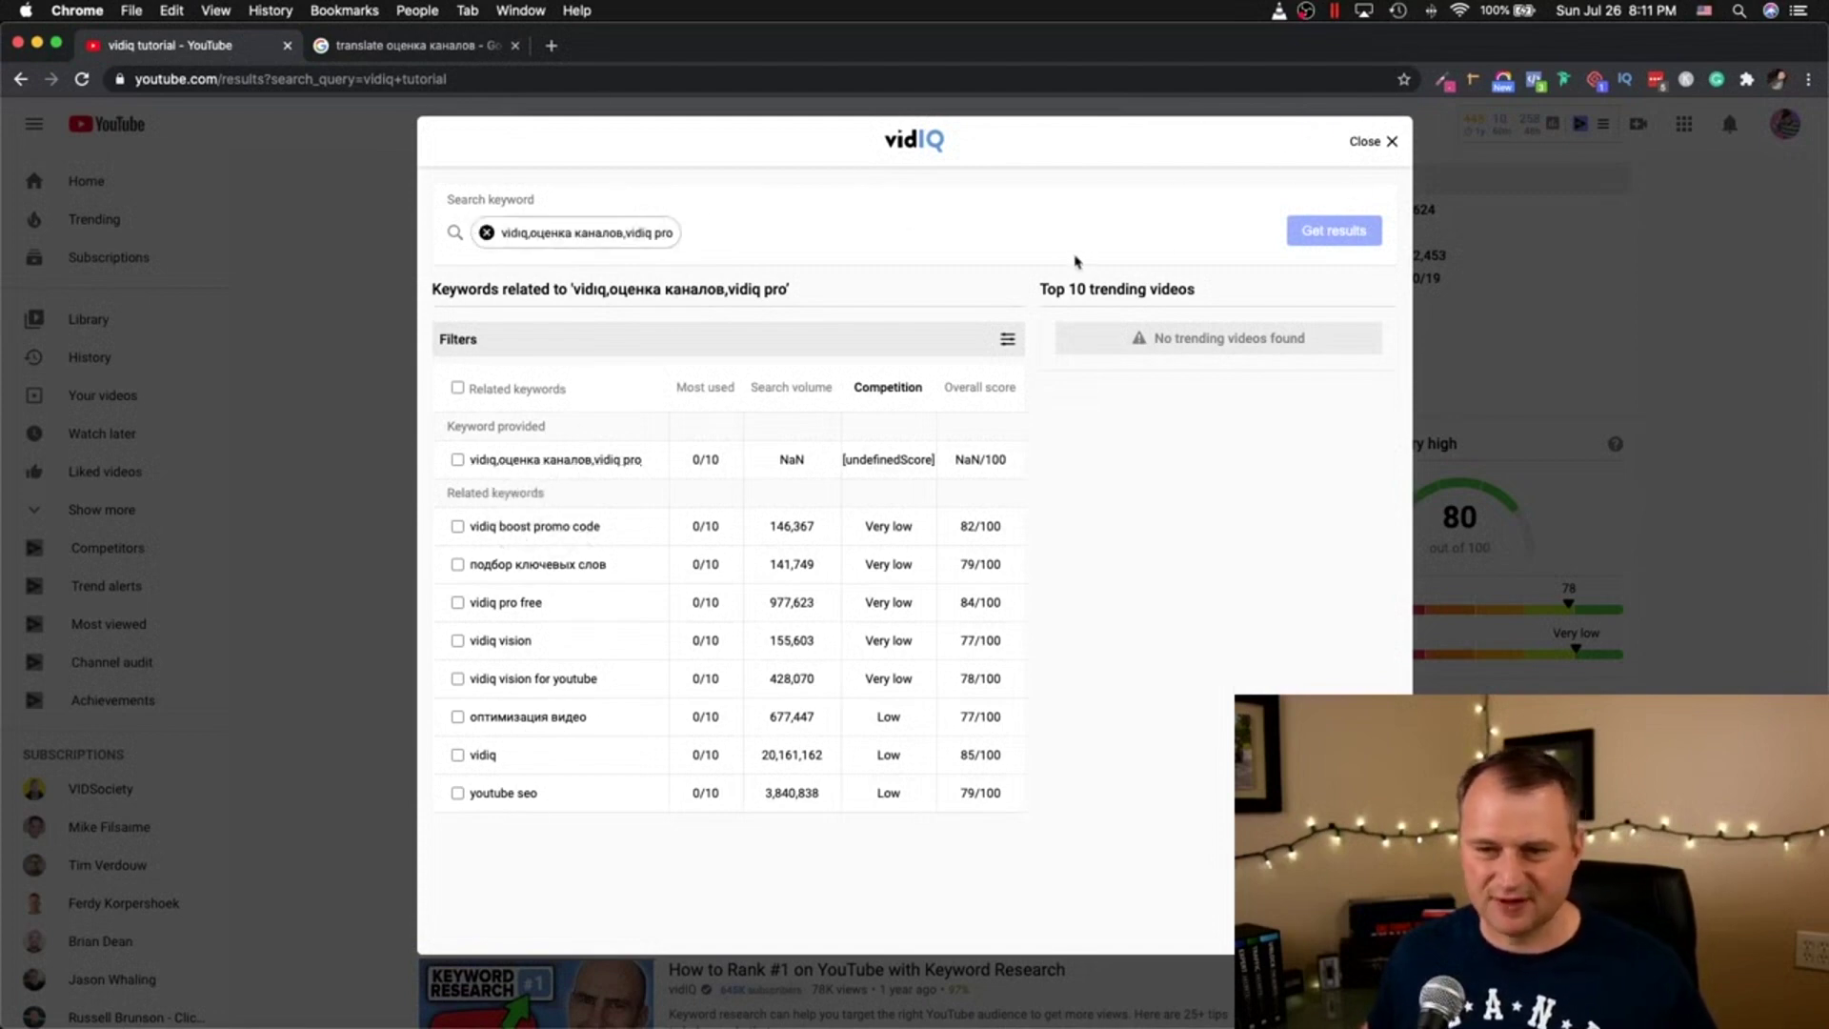
click(487, 233)
key(super+v)
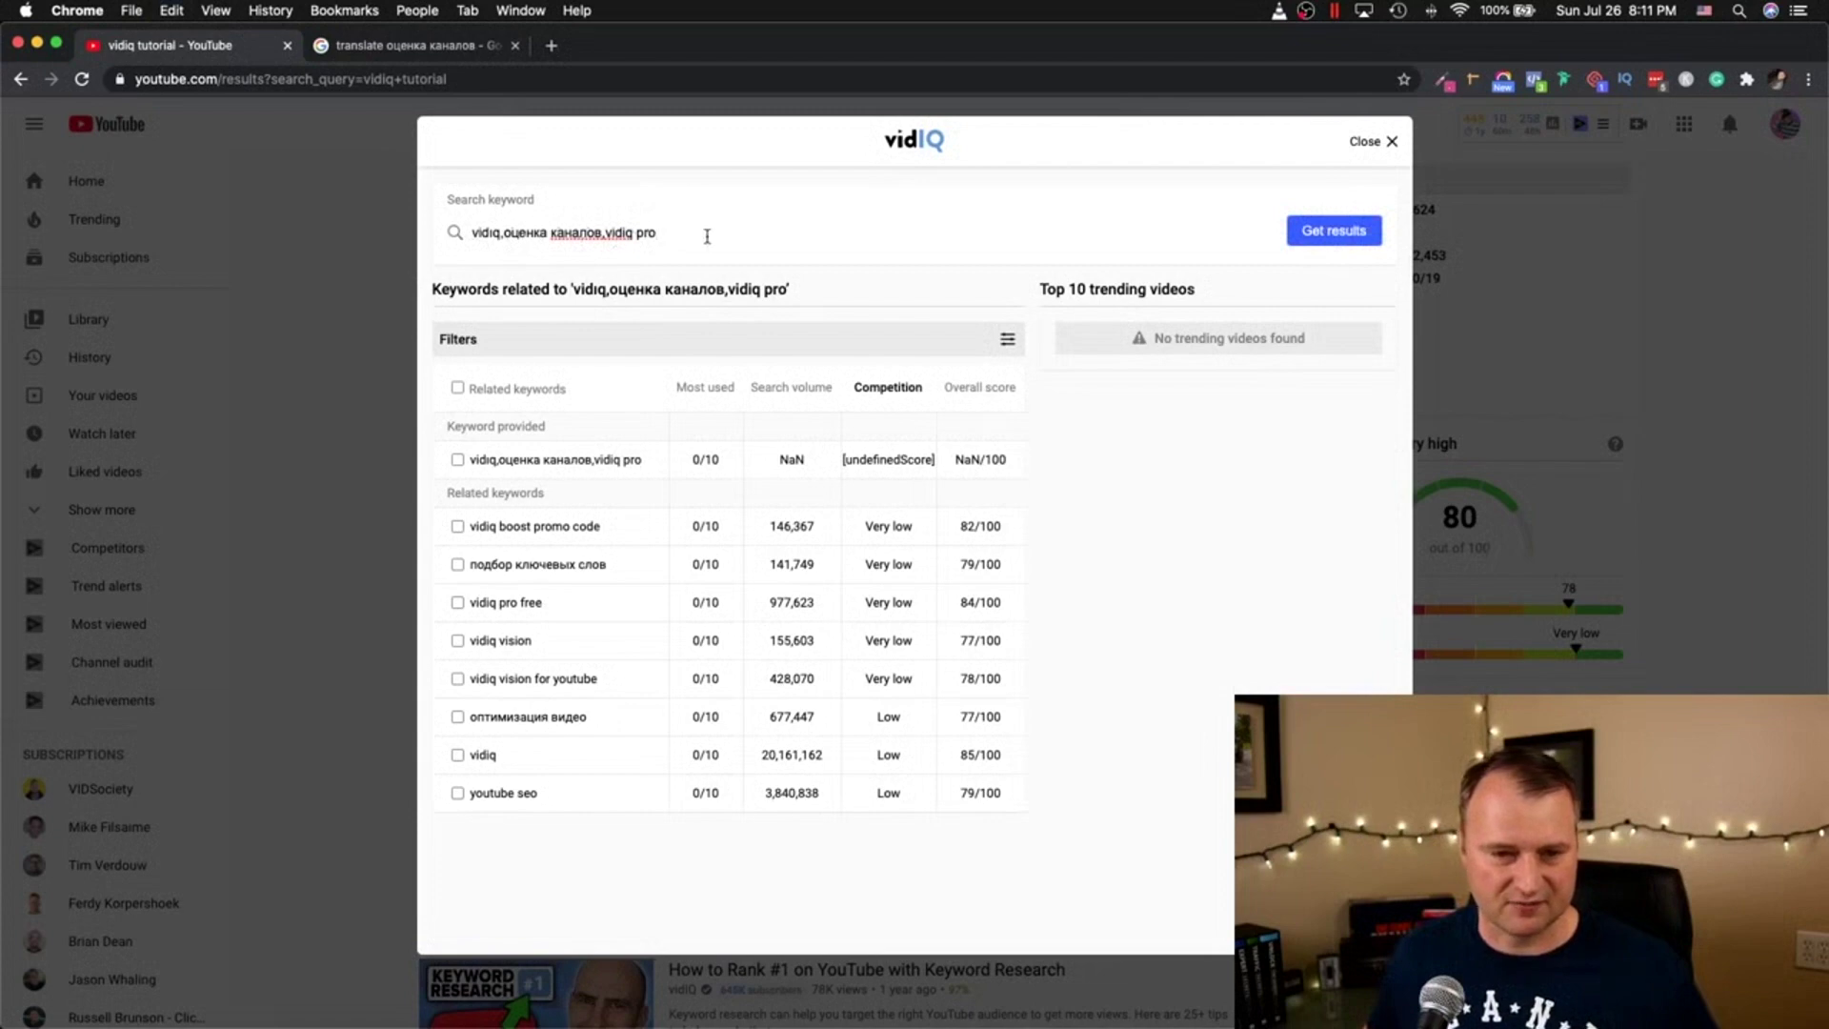
drag(706, 236, 460, 242)
key(BackSpace)
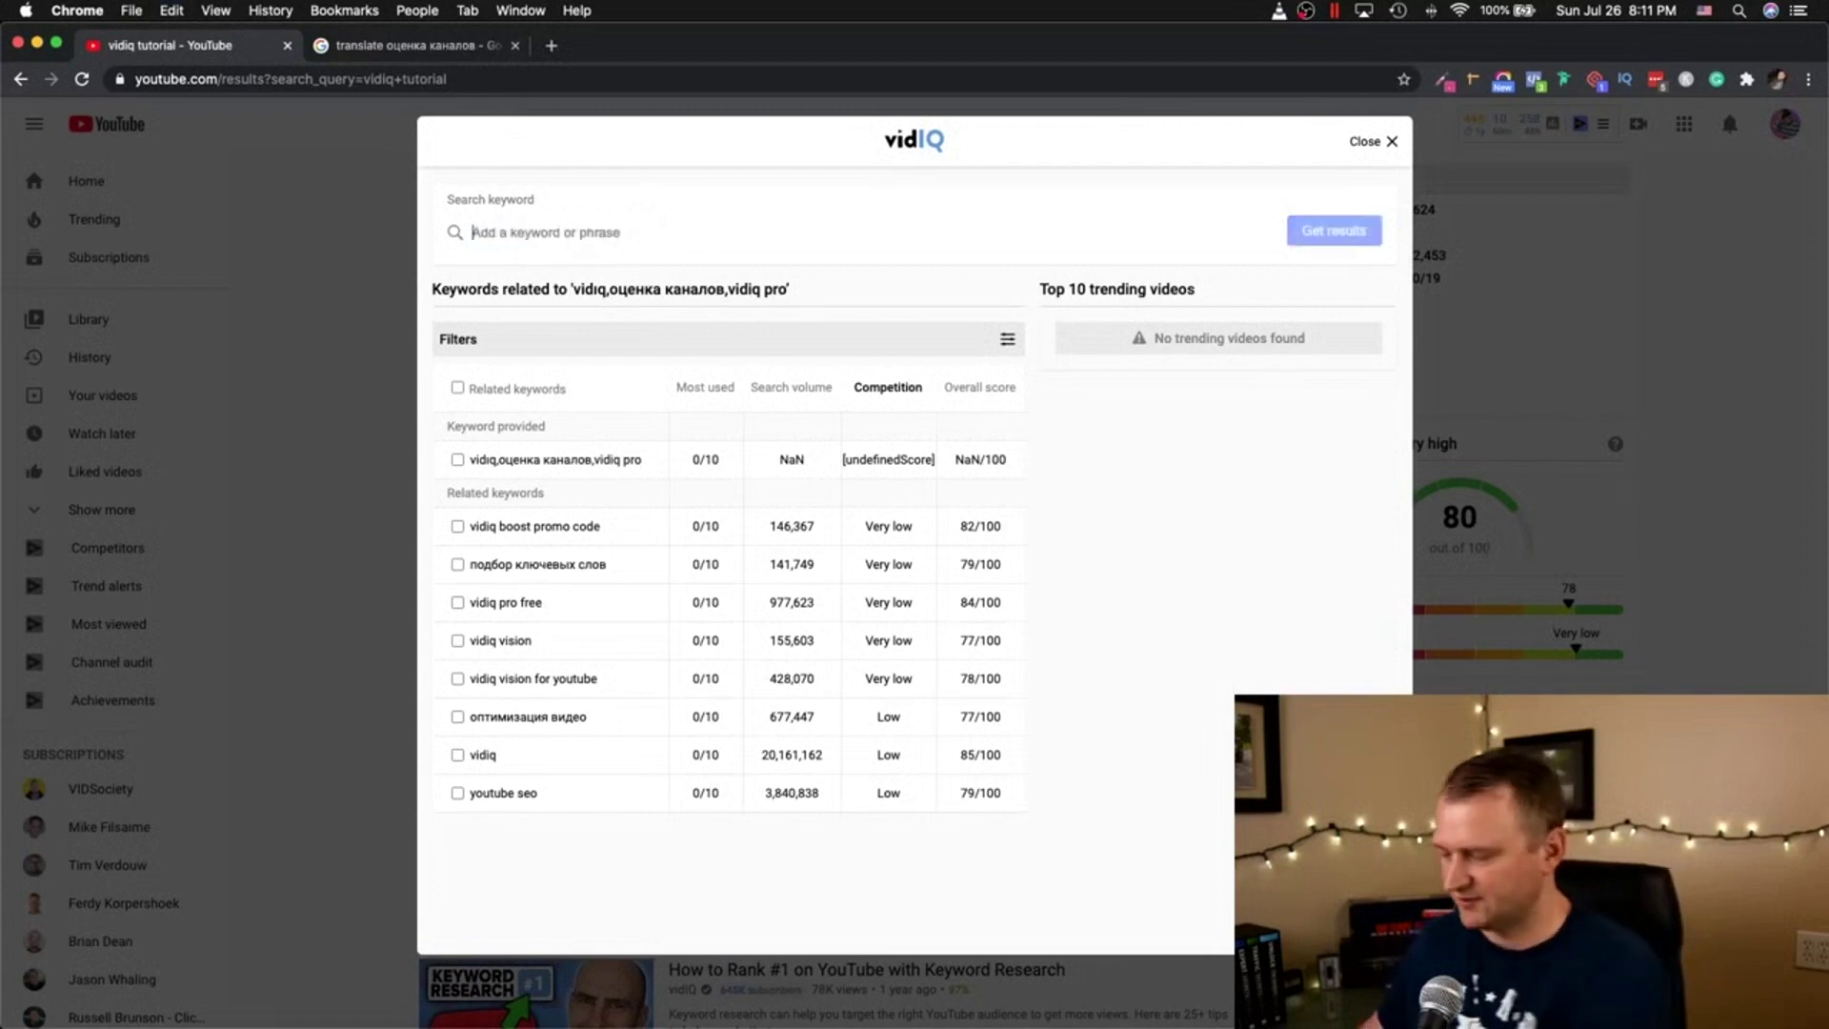
Step: Close the vidIQ related keywords window and look through the YouTube results for "vidiq tutorial"
click(1389, 145)
scroll(1065, 855, down, 4)
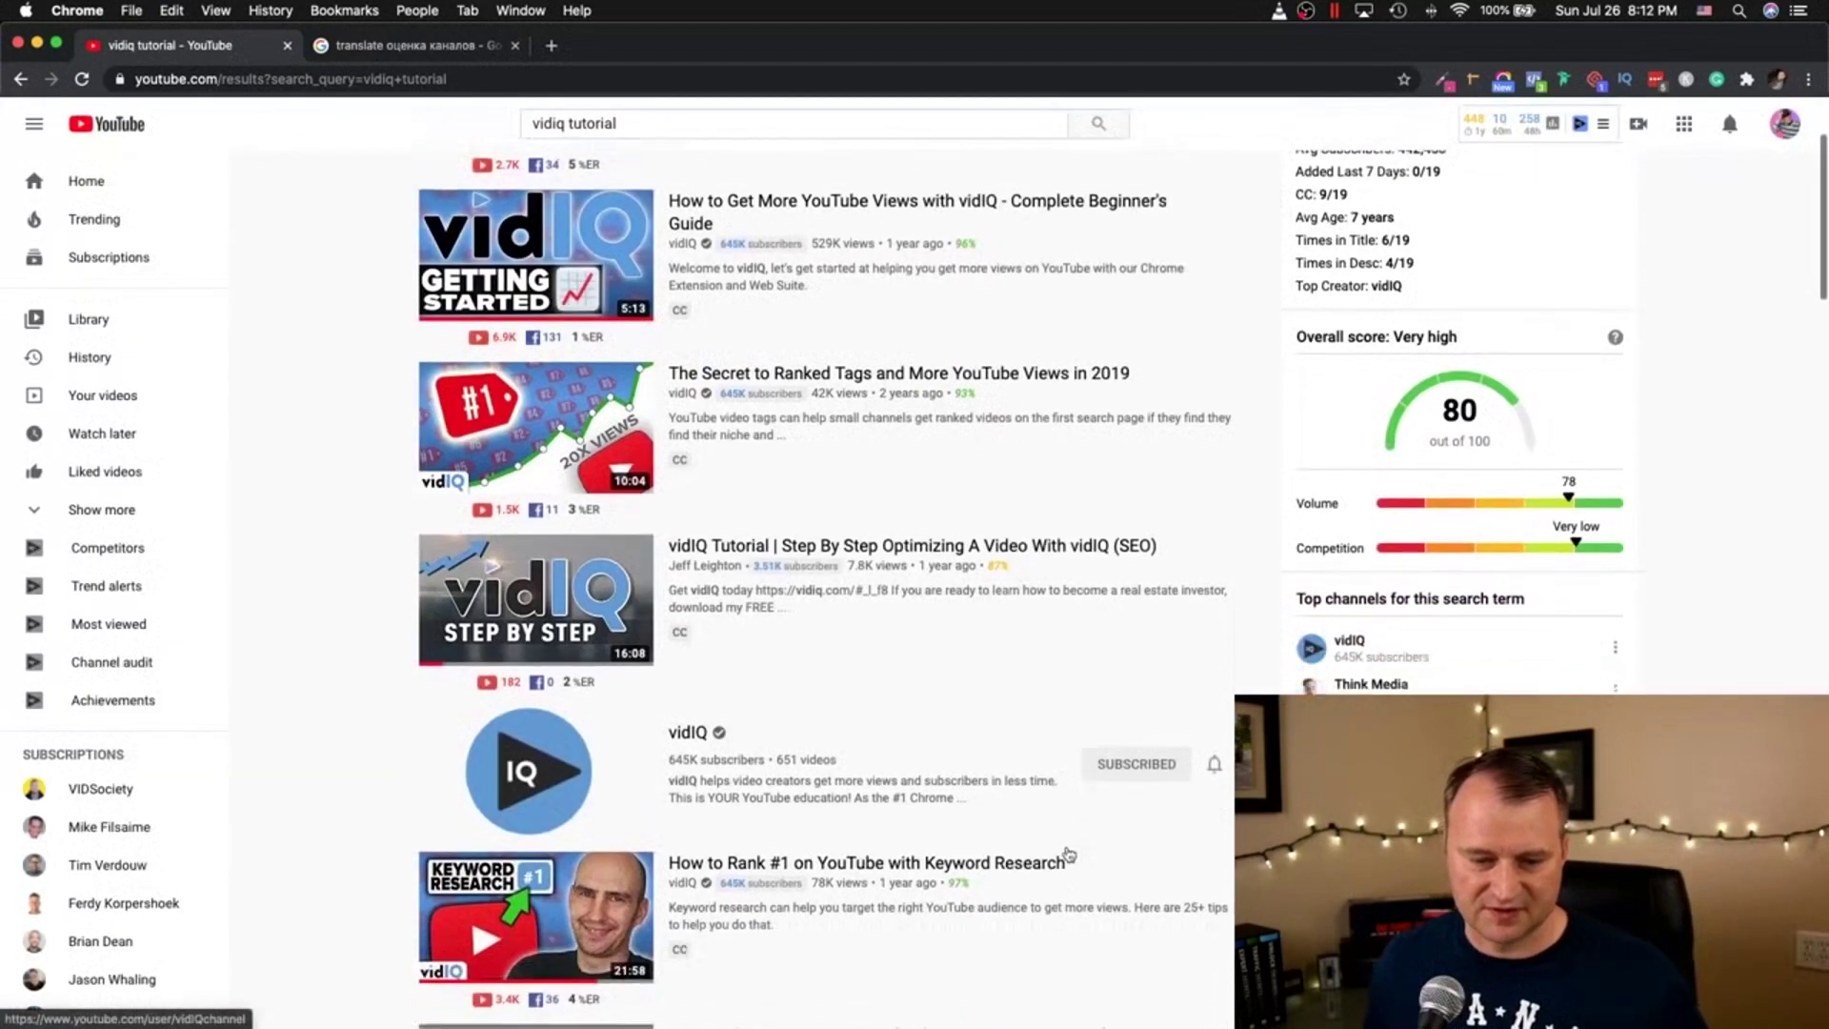
scroll(1068, 853, down, 5)
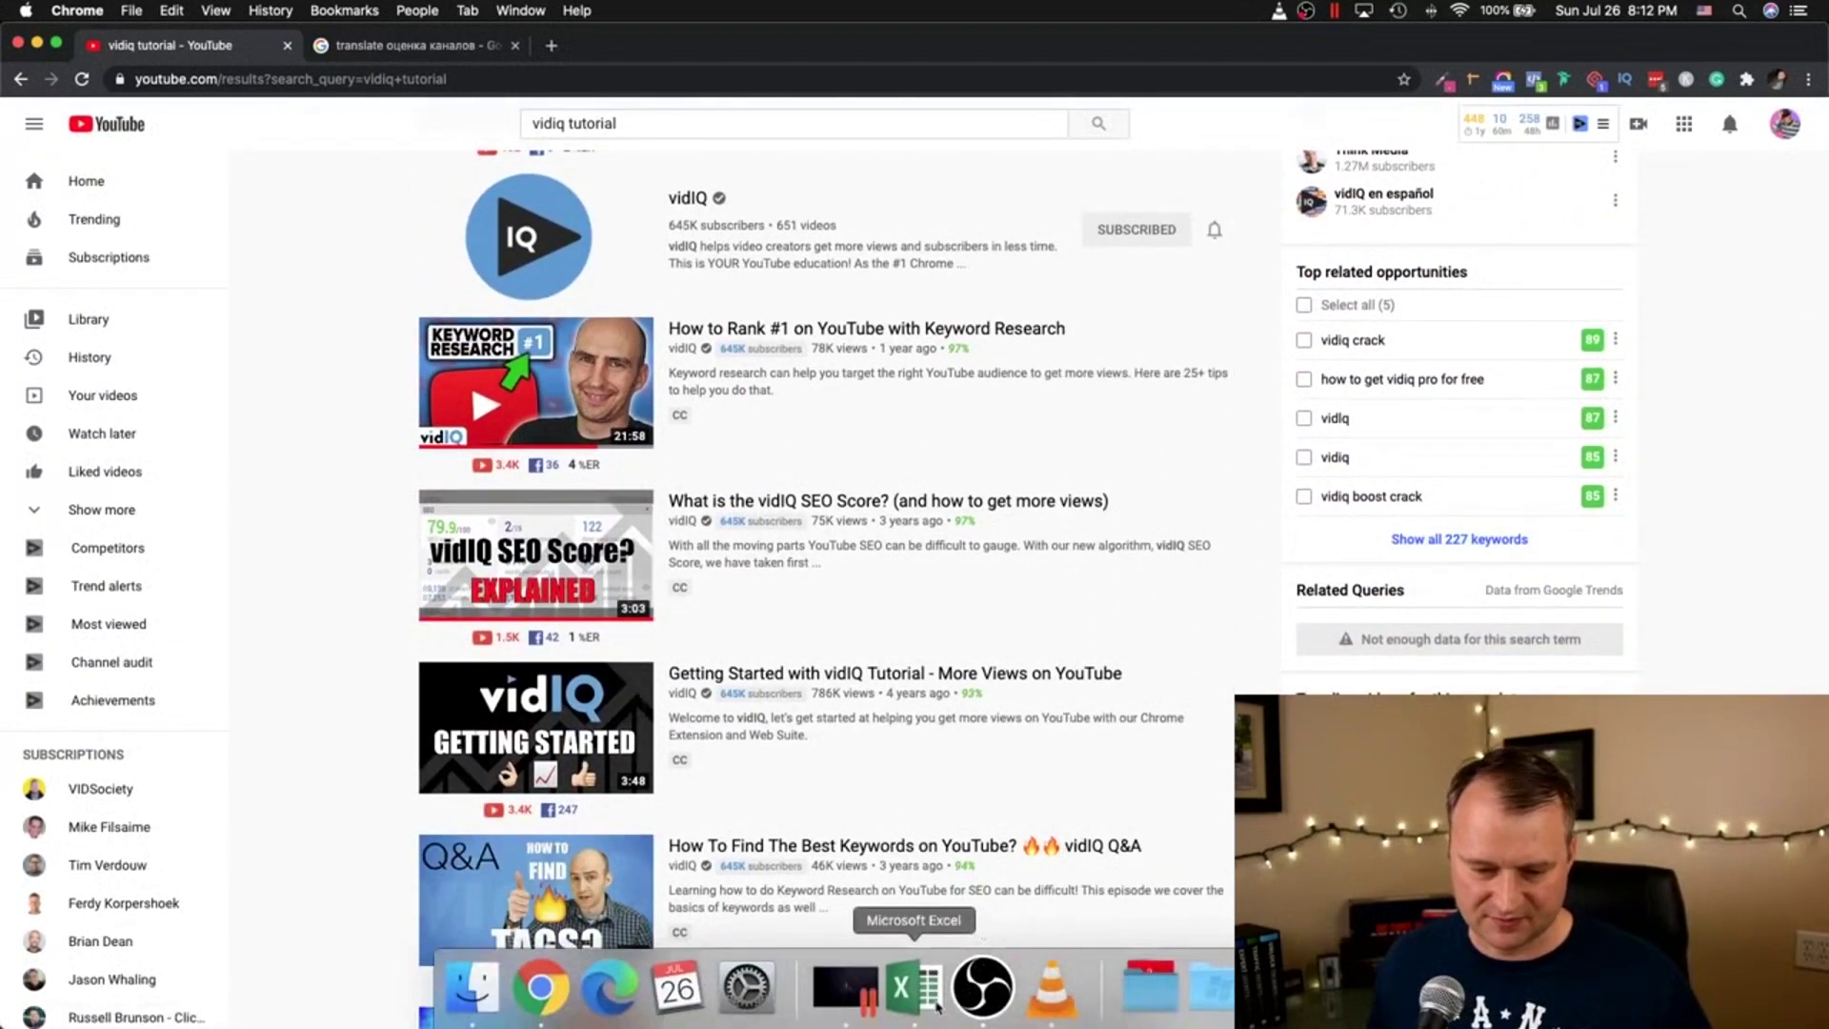
Step: Switch to the KeyWord Research.xlsx workbook in Excel and open its VidIQ KeyWords sheet
click(1209, 986)
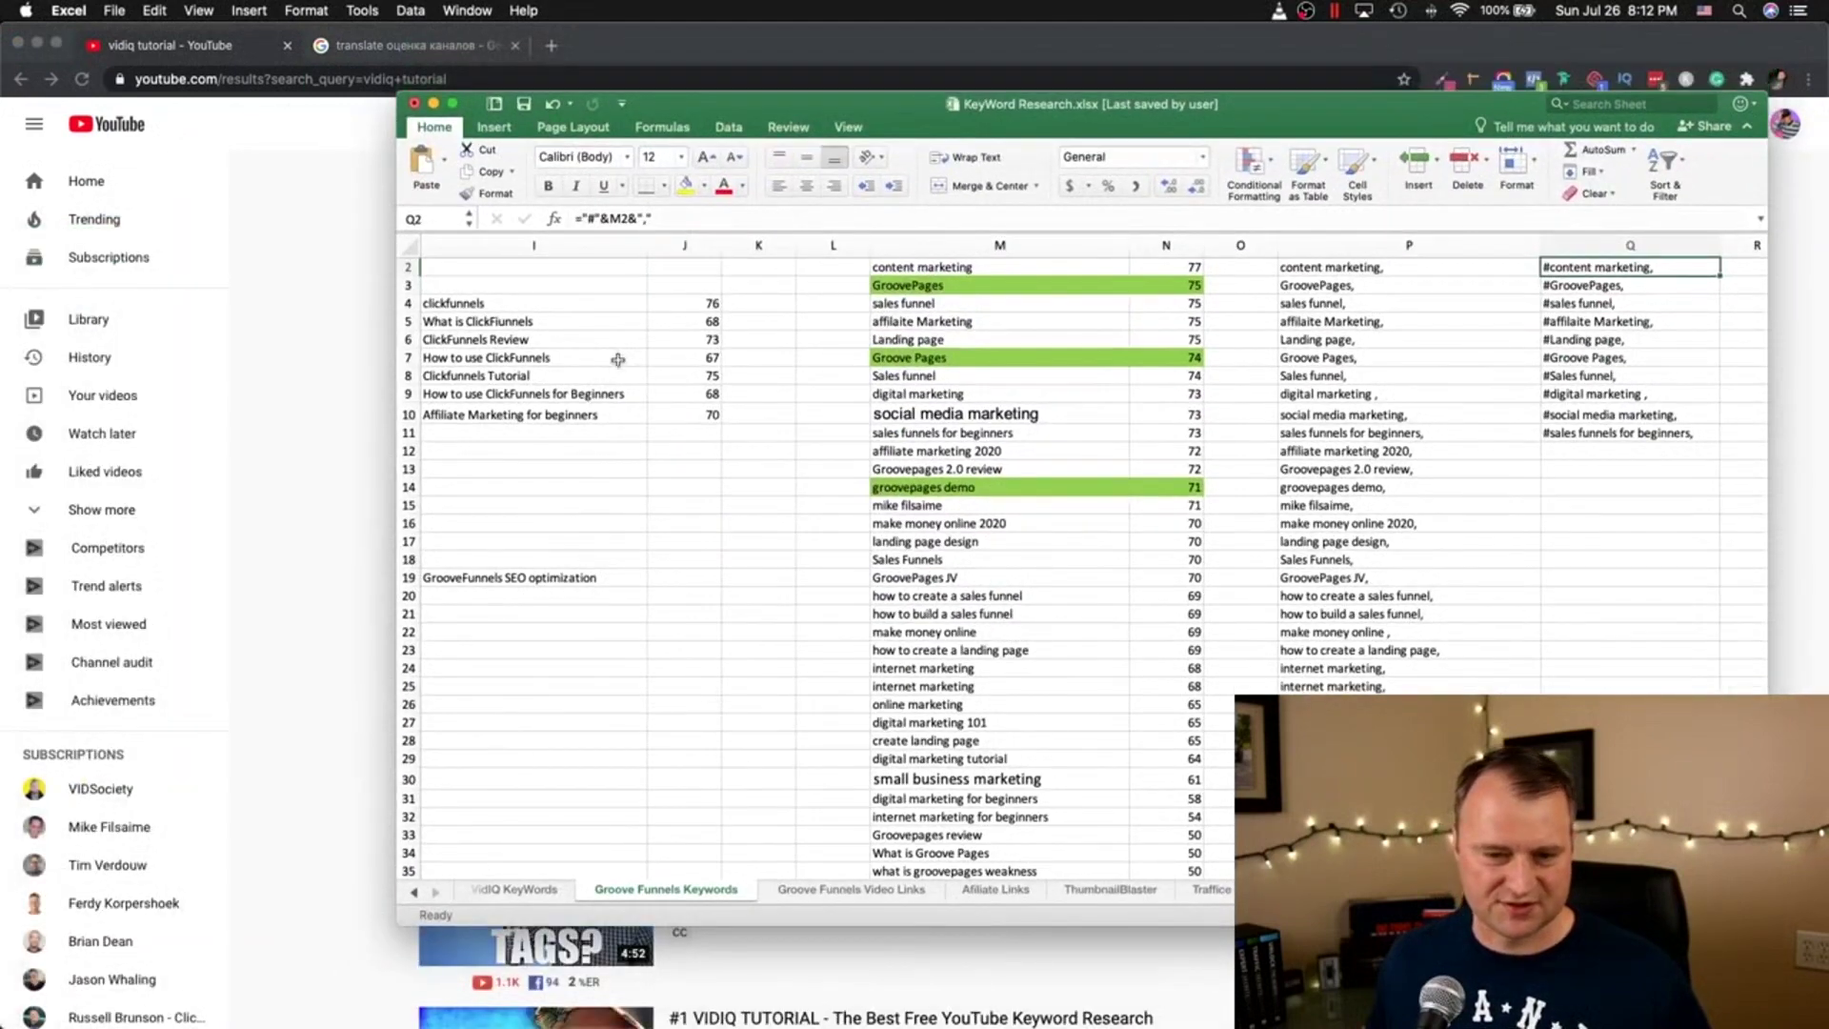
scroll(618, 359, left, 2)
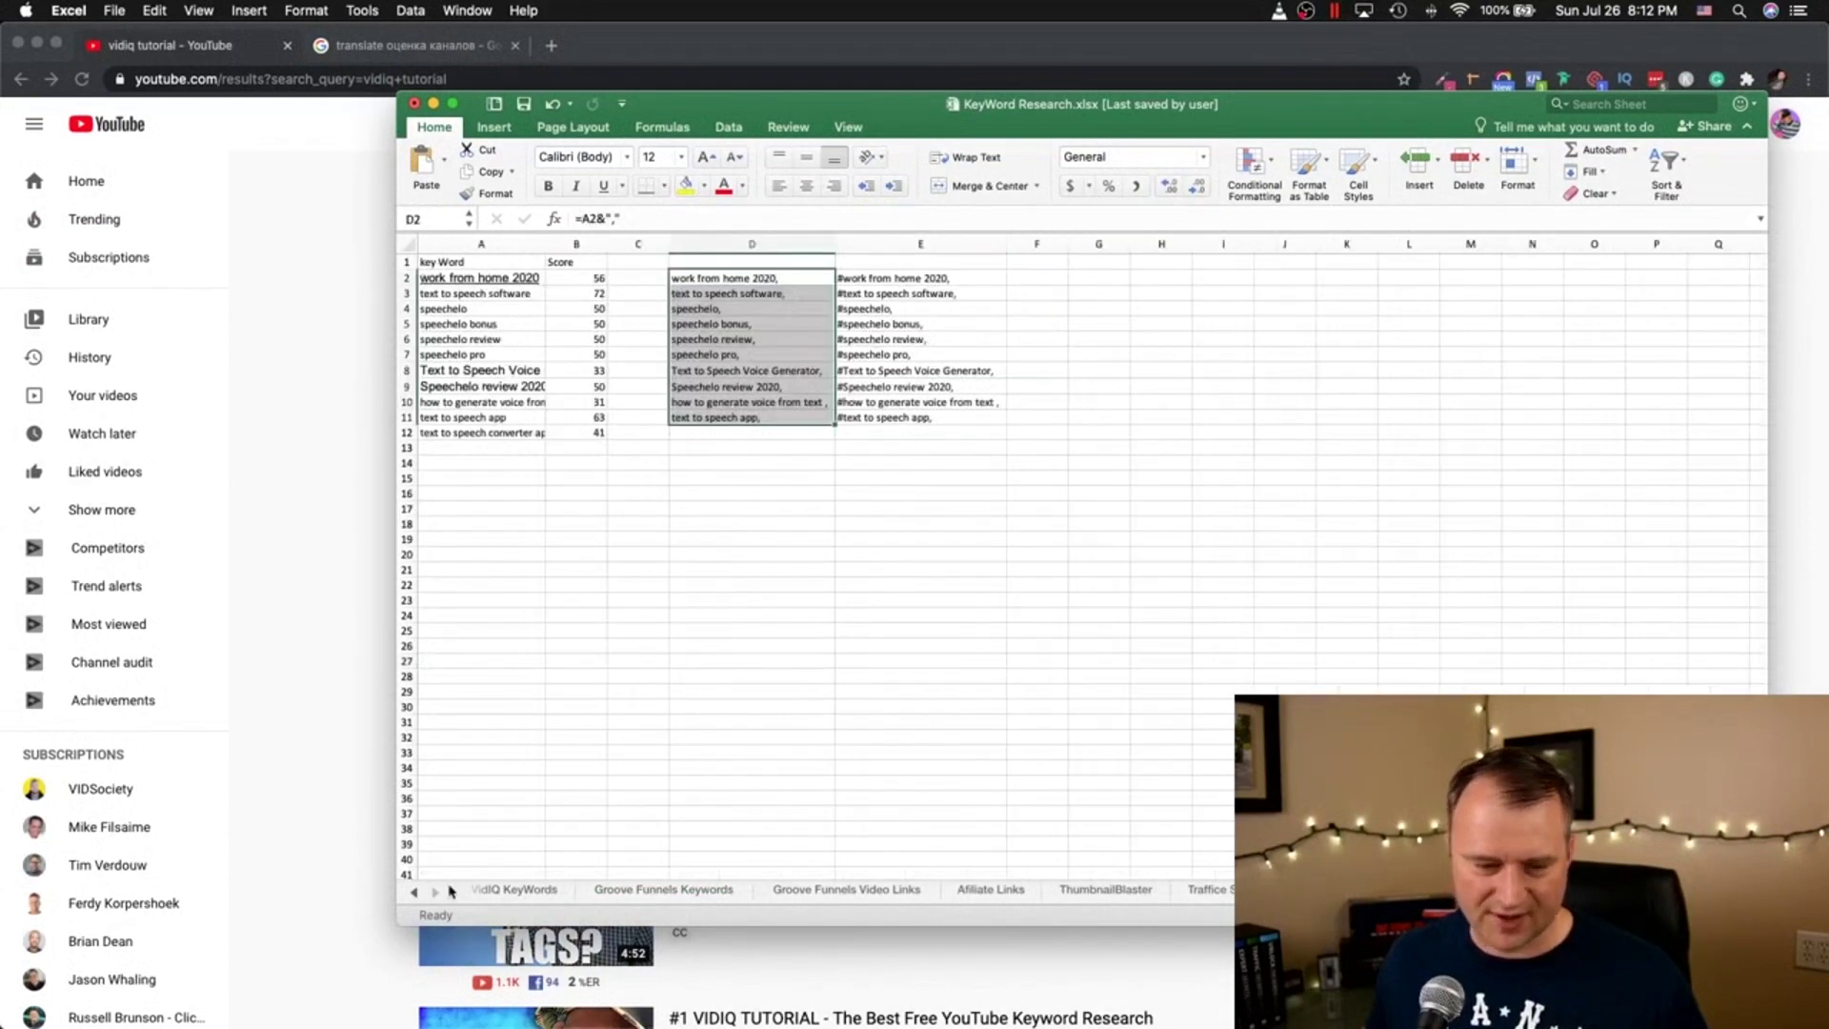
click(483, 894)
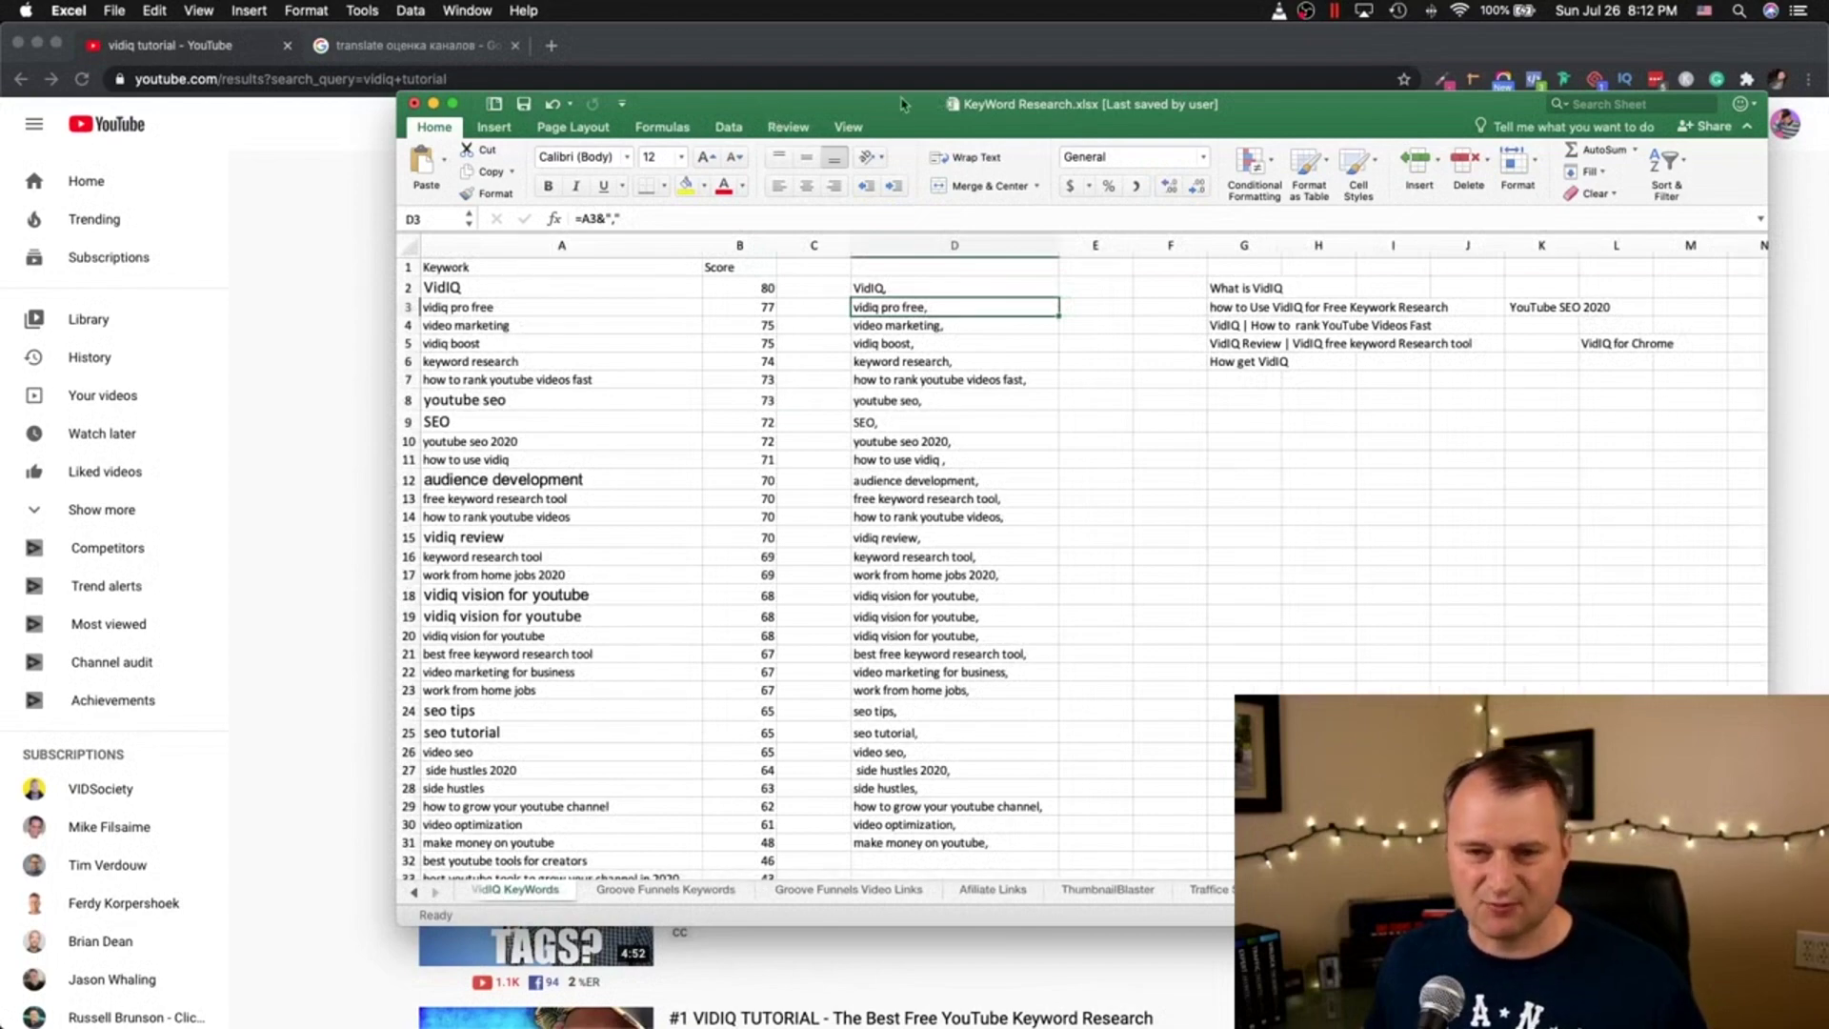
Step: Put the Excel workbook away, return to YouTube in Chrome and review the channel's vidIQ achievements
key(super+m)
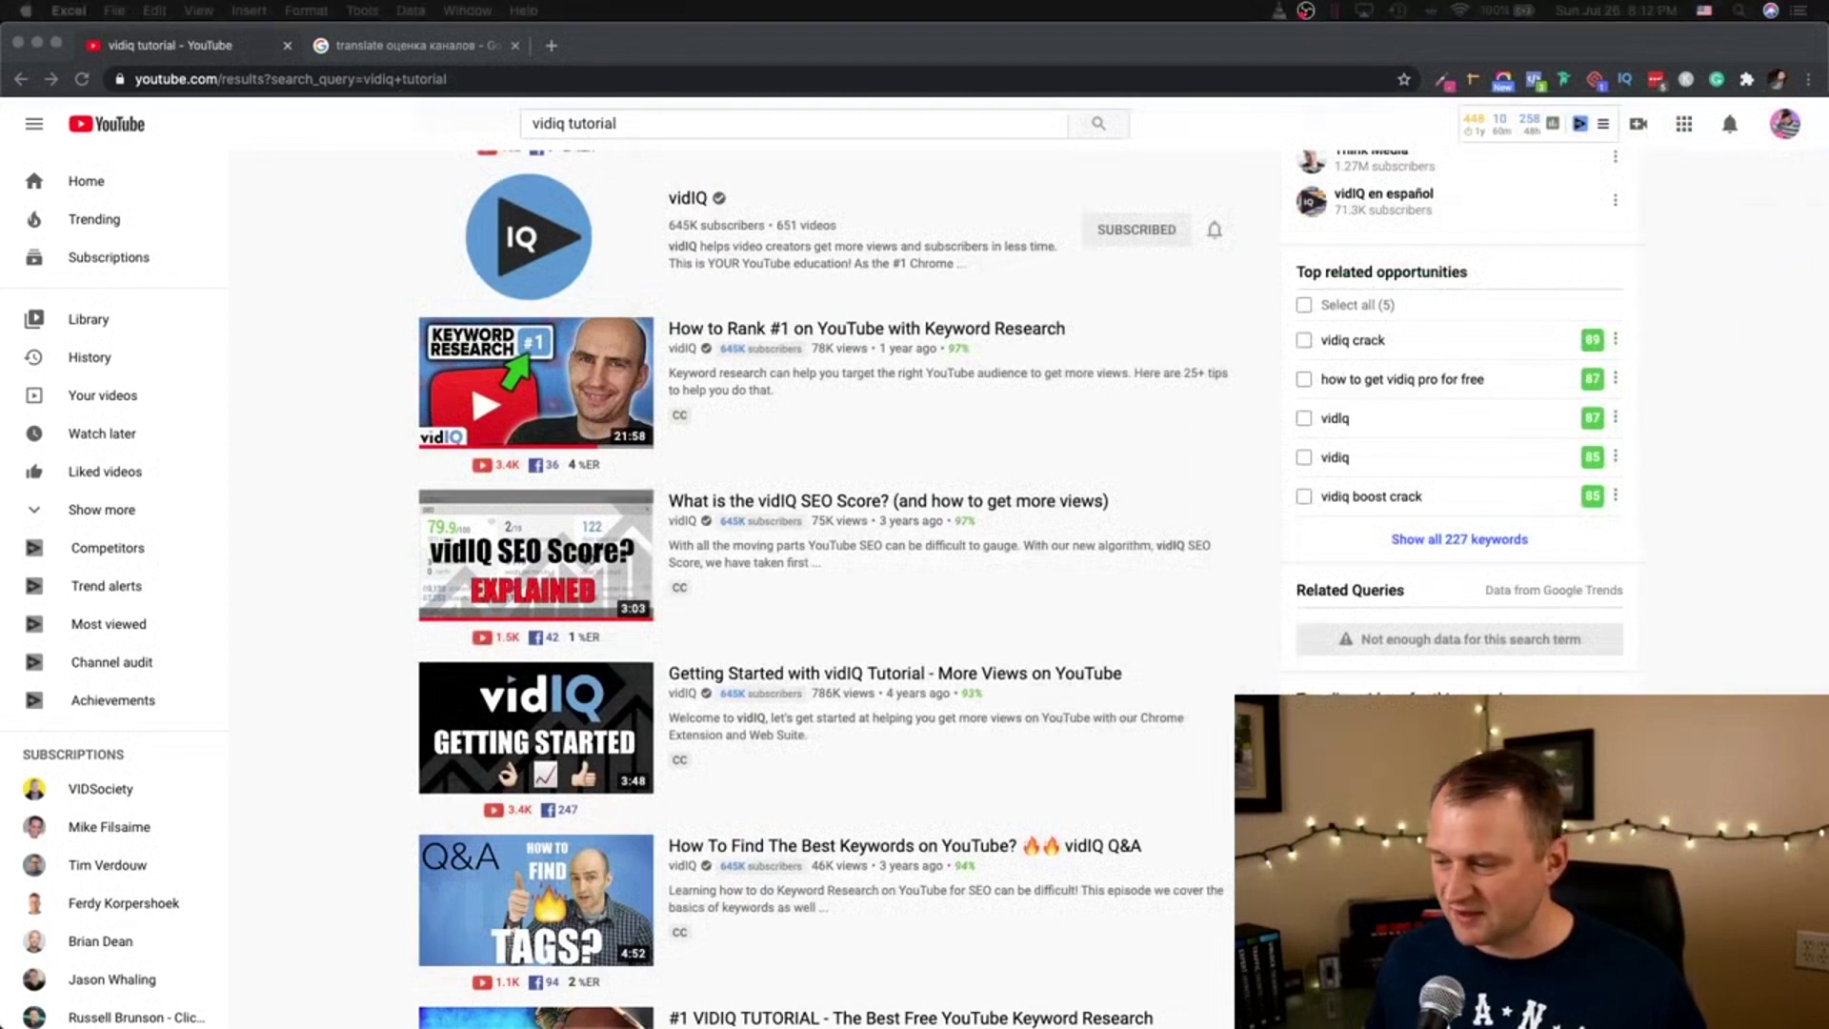
click(32, 667)
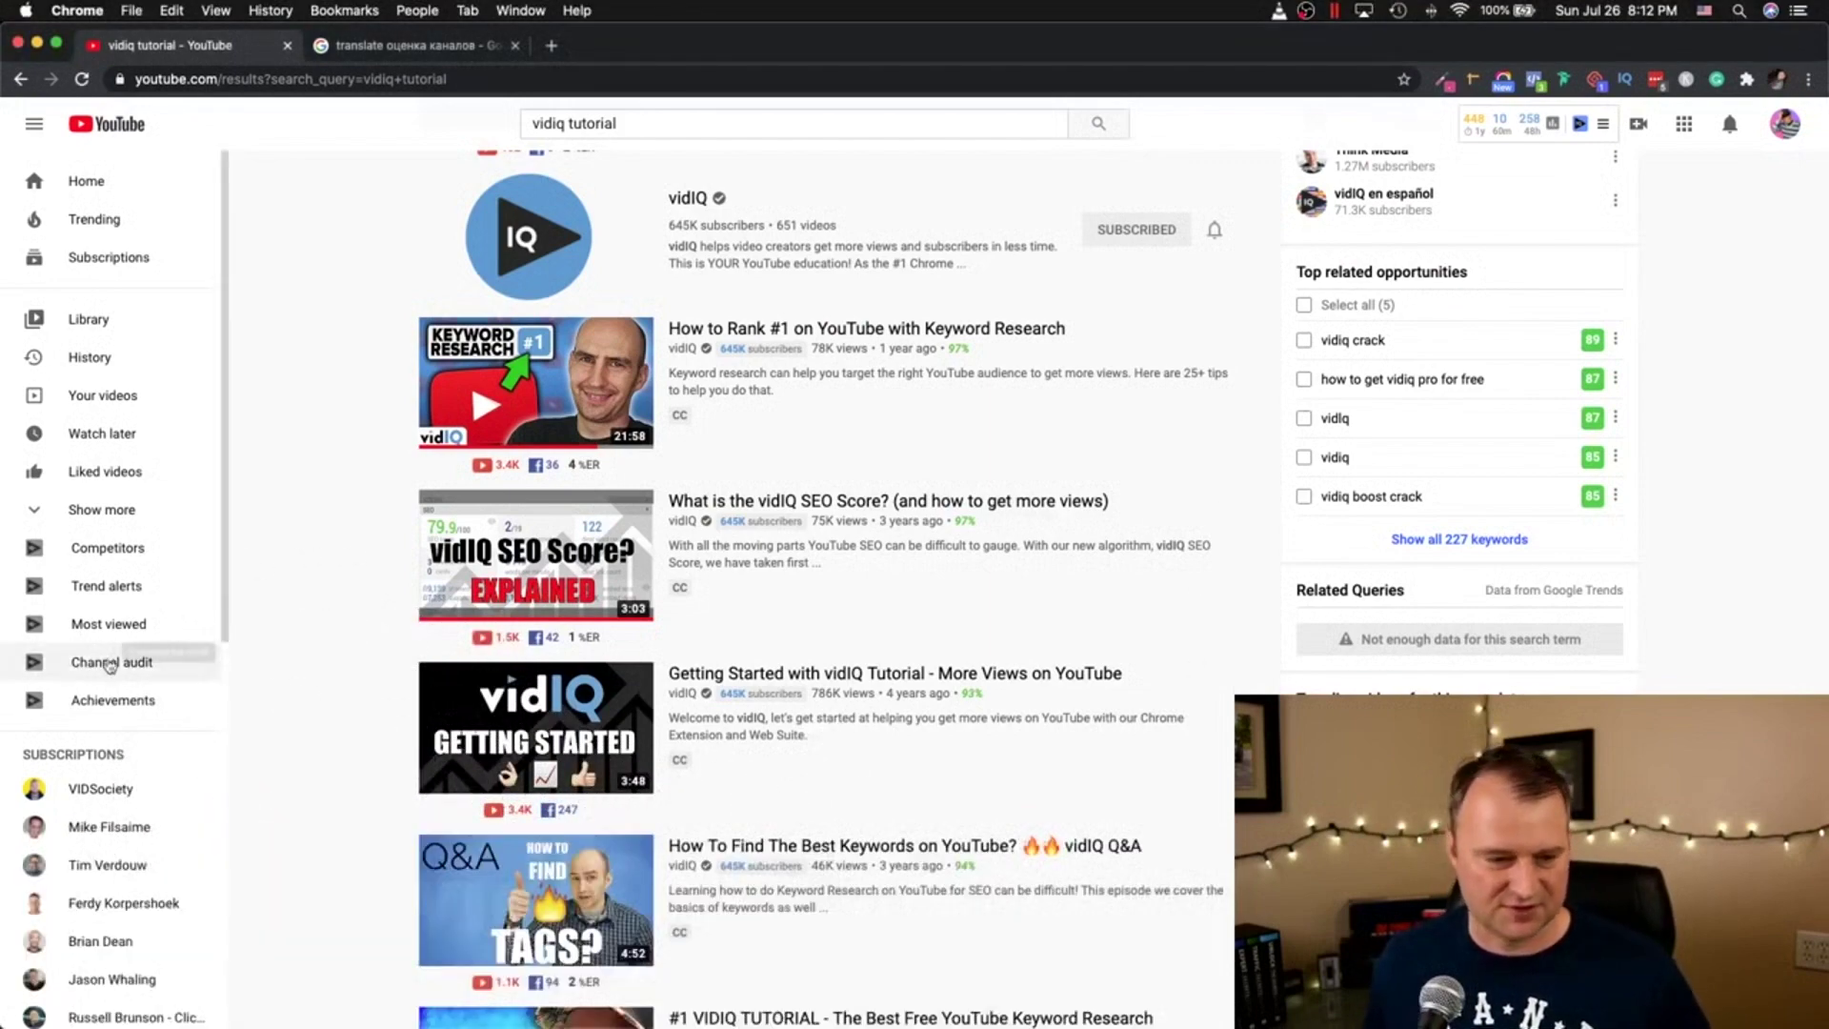
click(104, 700)
scroll(839, 928, down, 10)
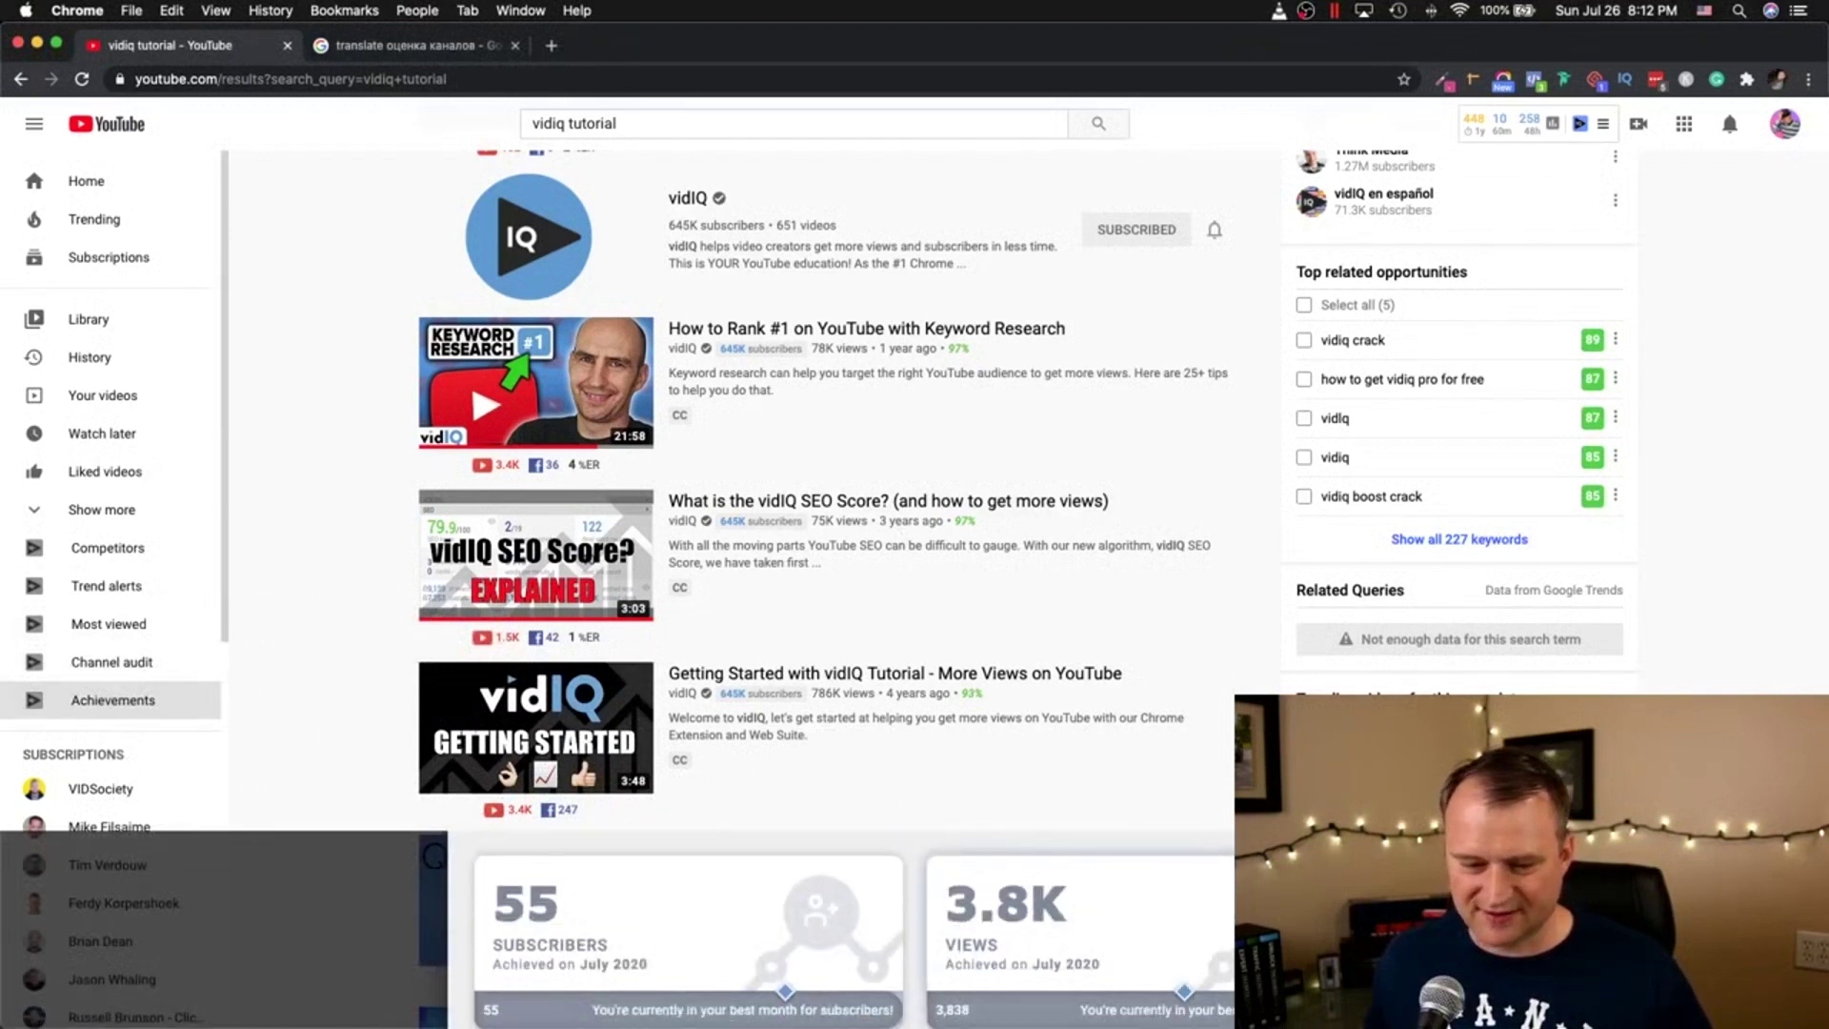
scroll(838, 952, up, 10)
click(1017, 177)
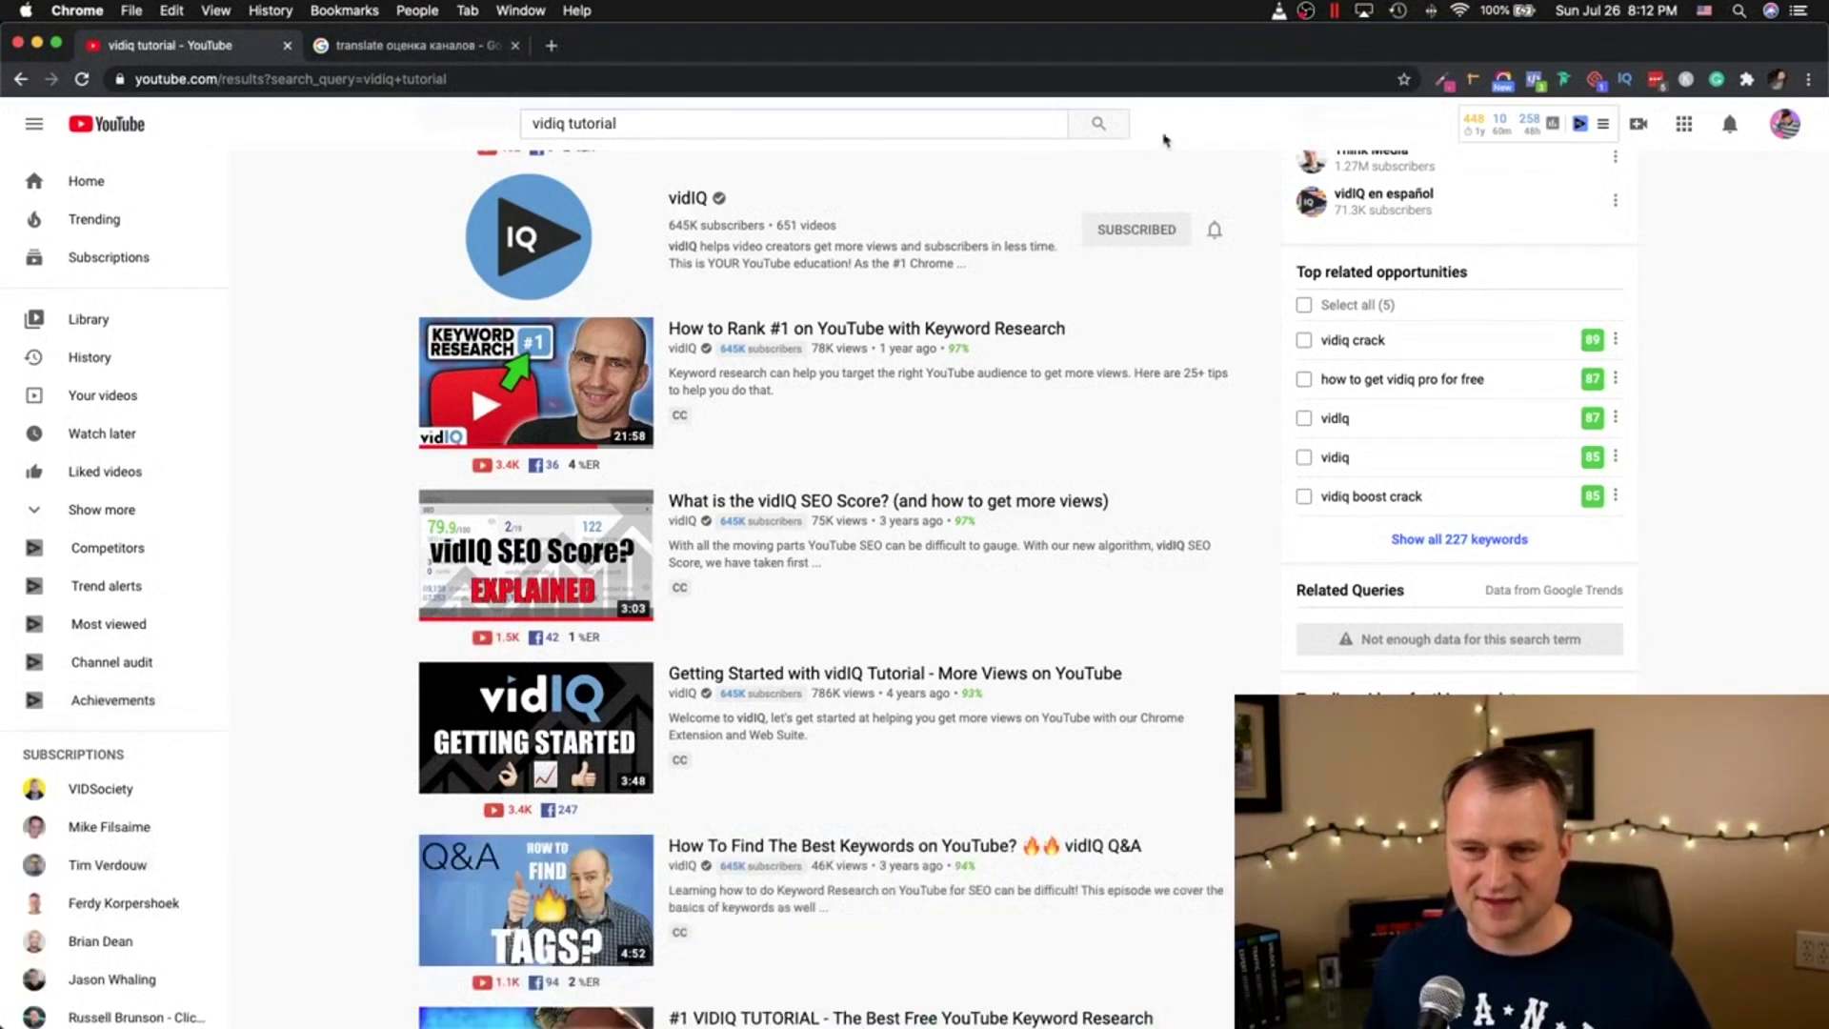
Step: Look through the vidIQ Competitors overview and close it
click(84, 548)
scroll(810, 928, down, 3)
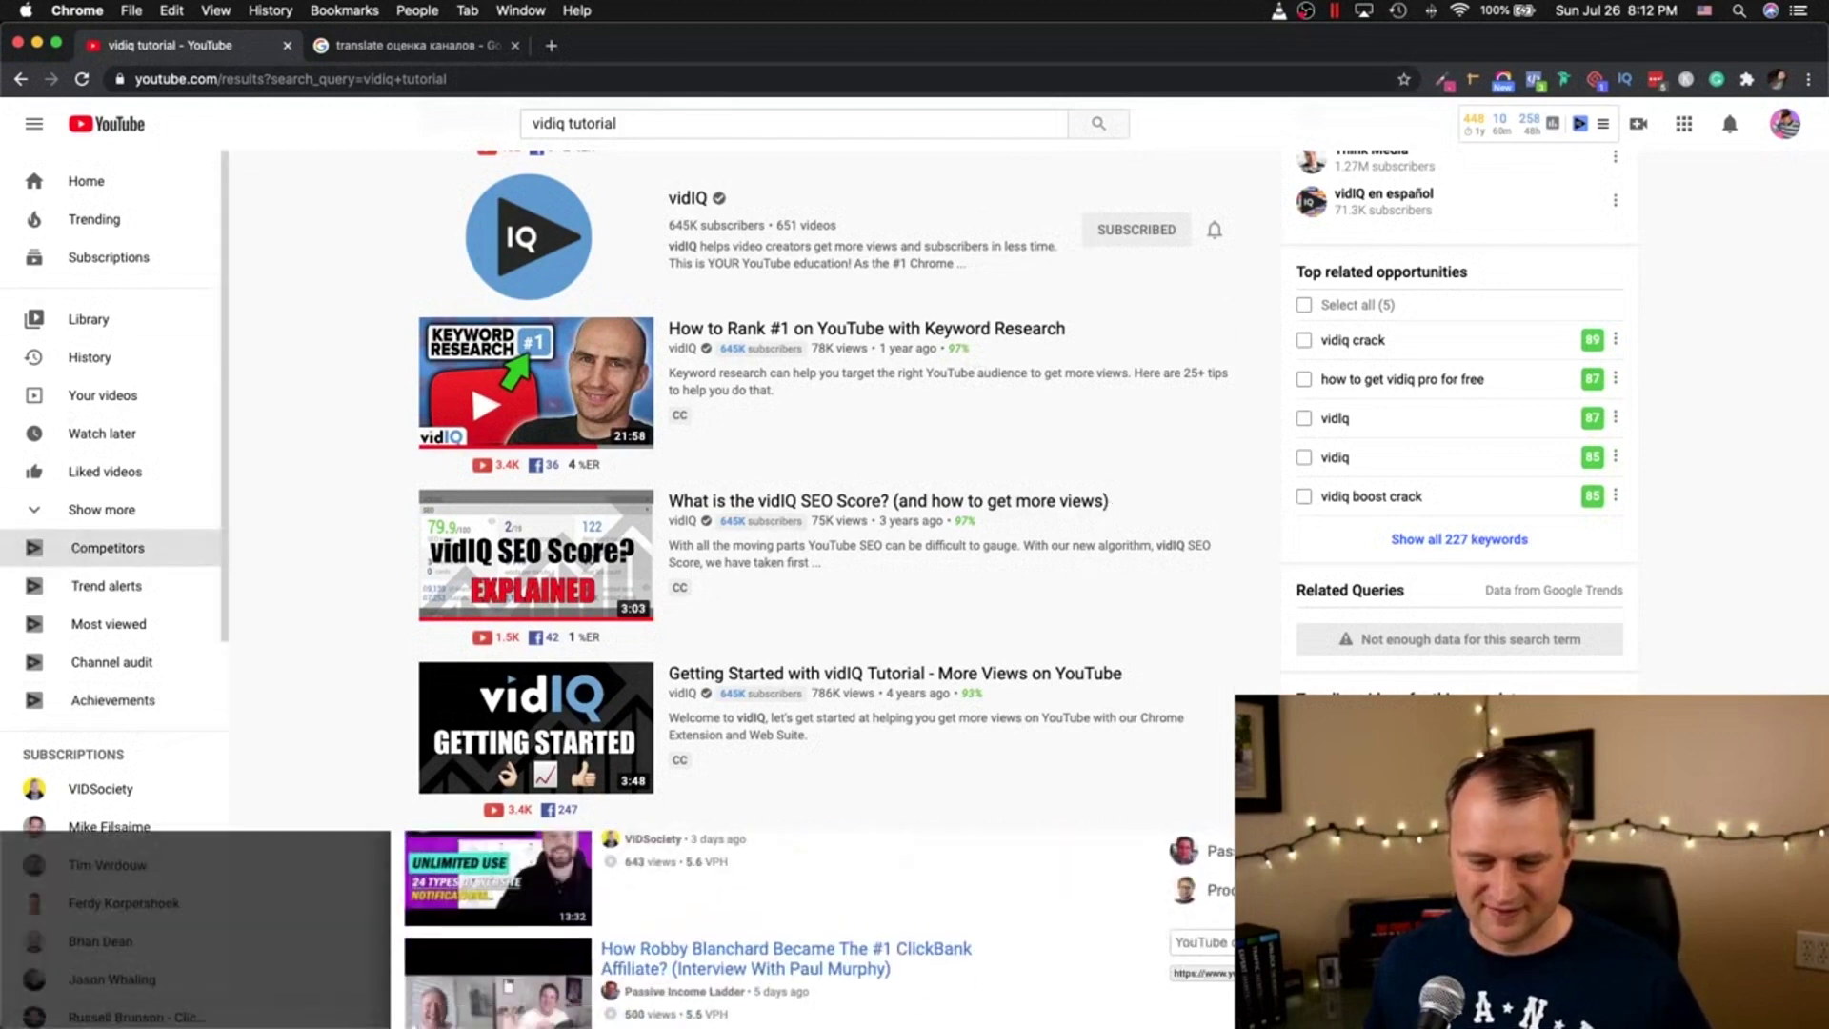
scroll(810, 953, up, 3)
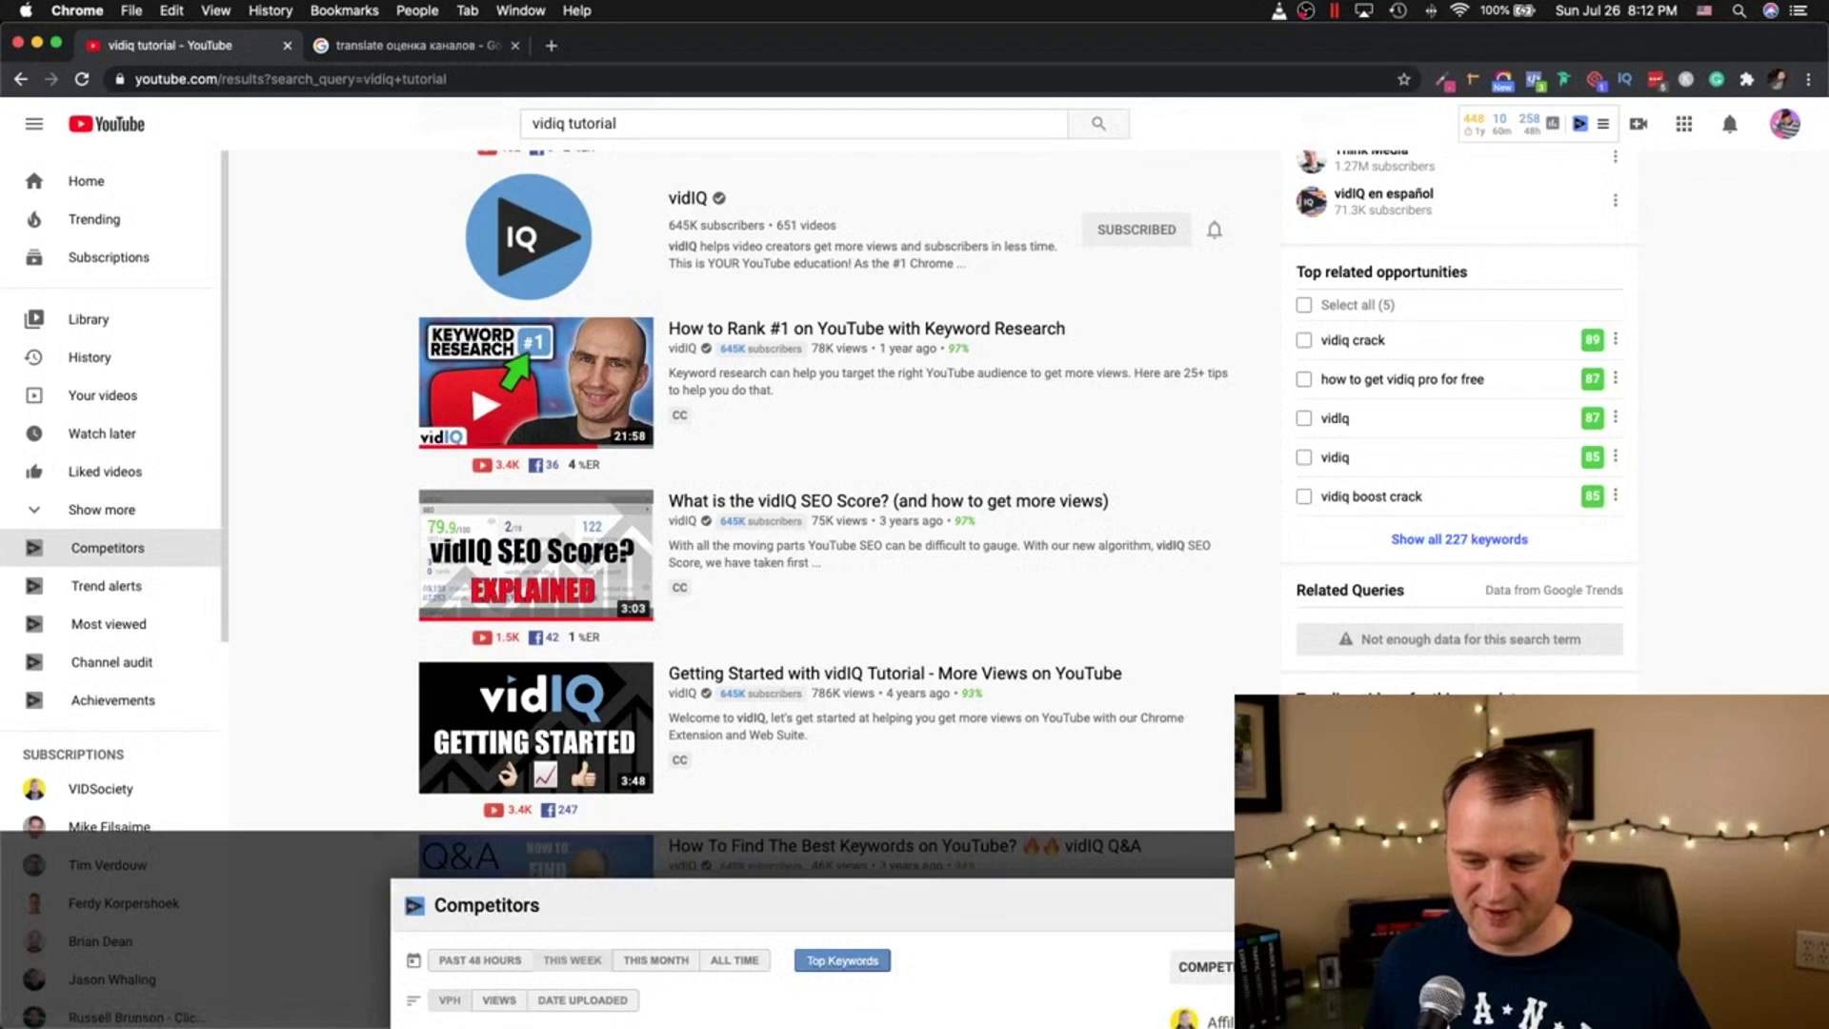
key(Escape)
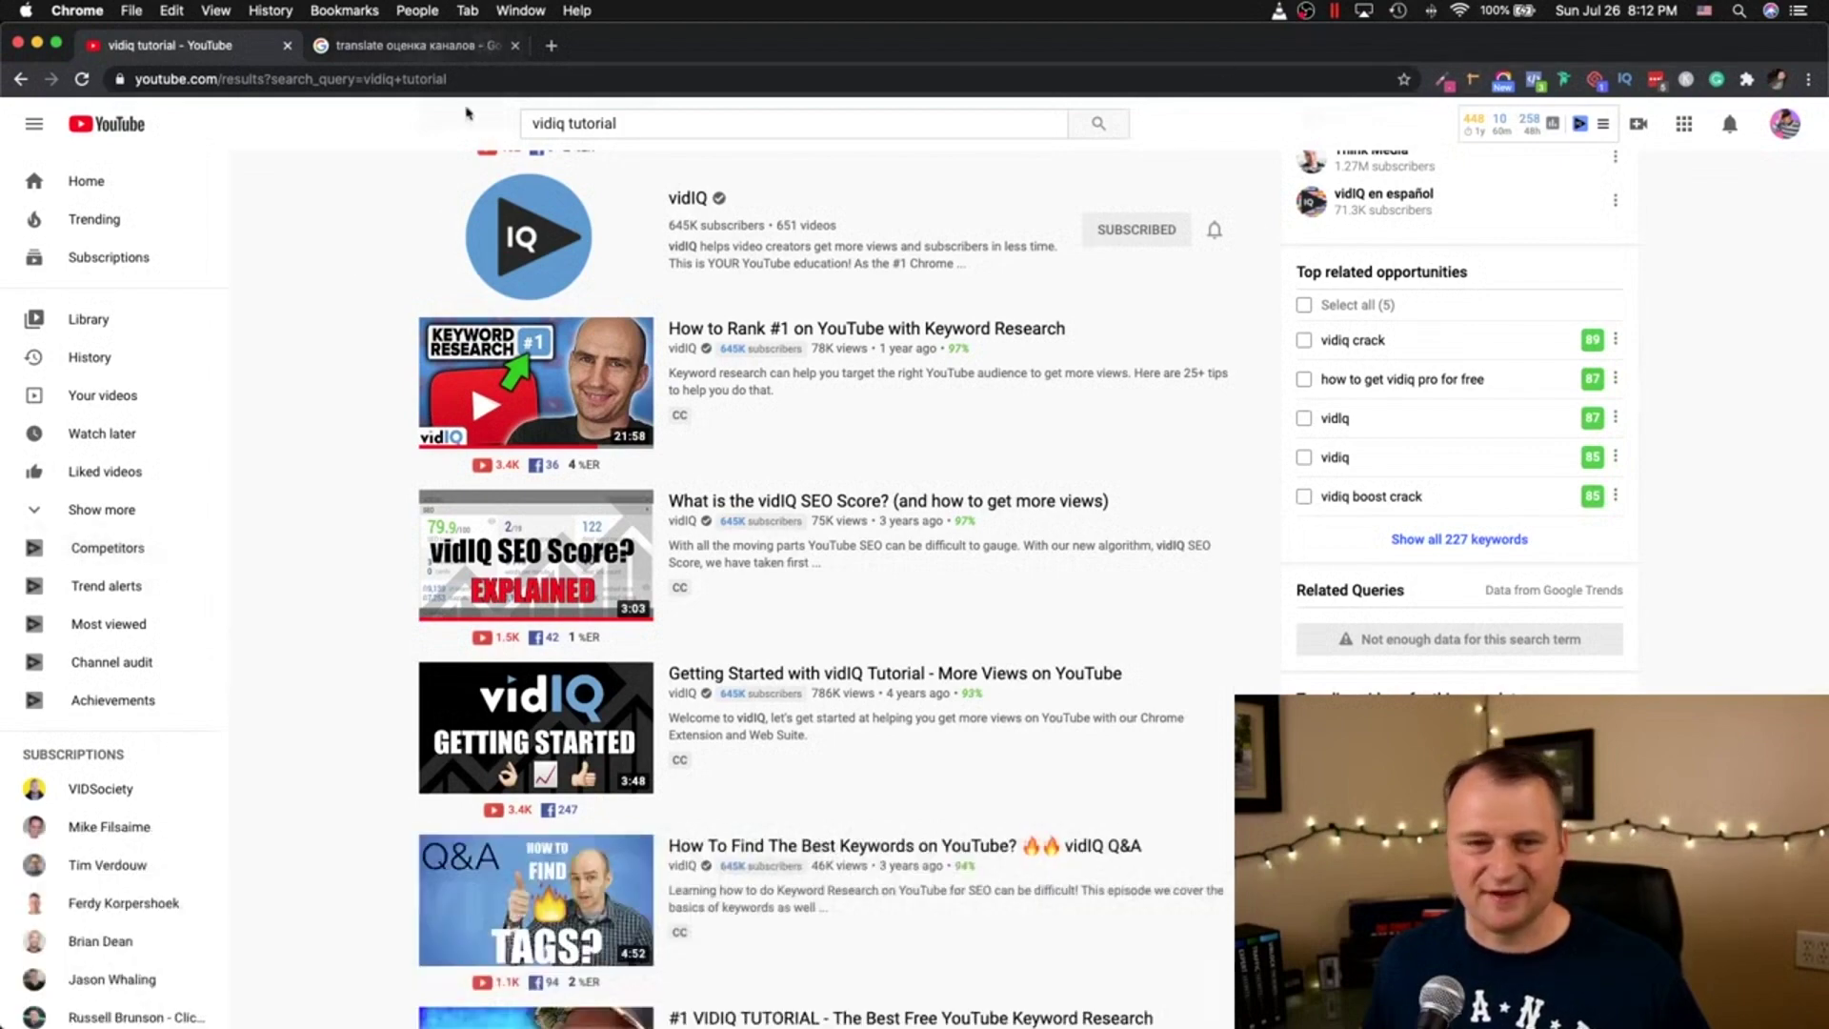
click(380, 47)
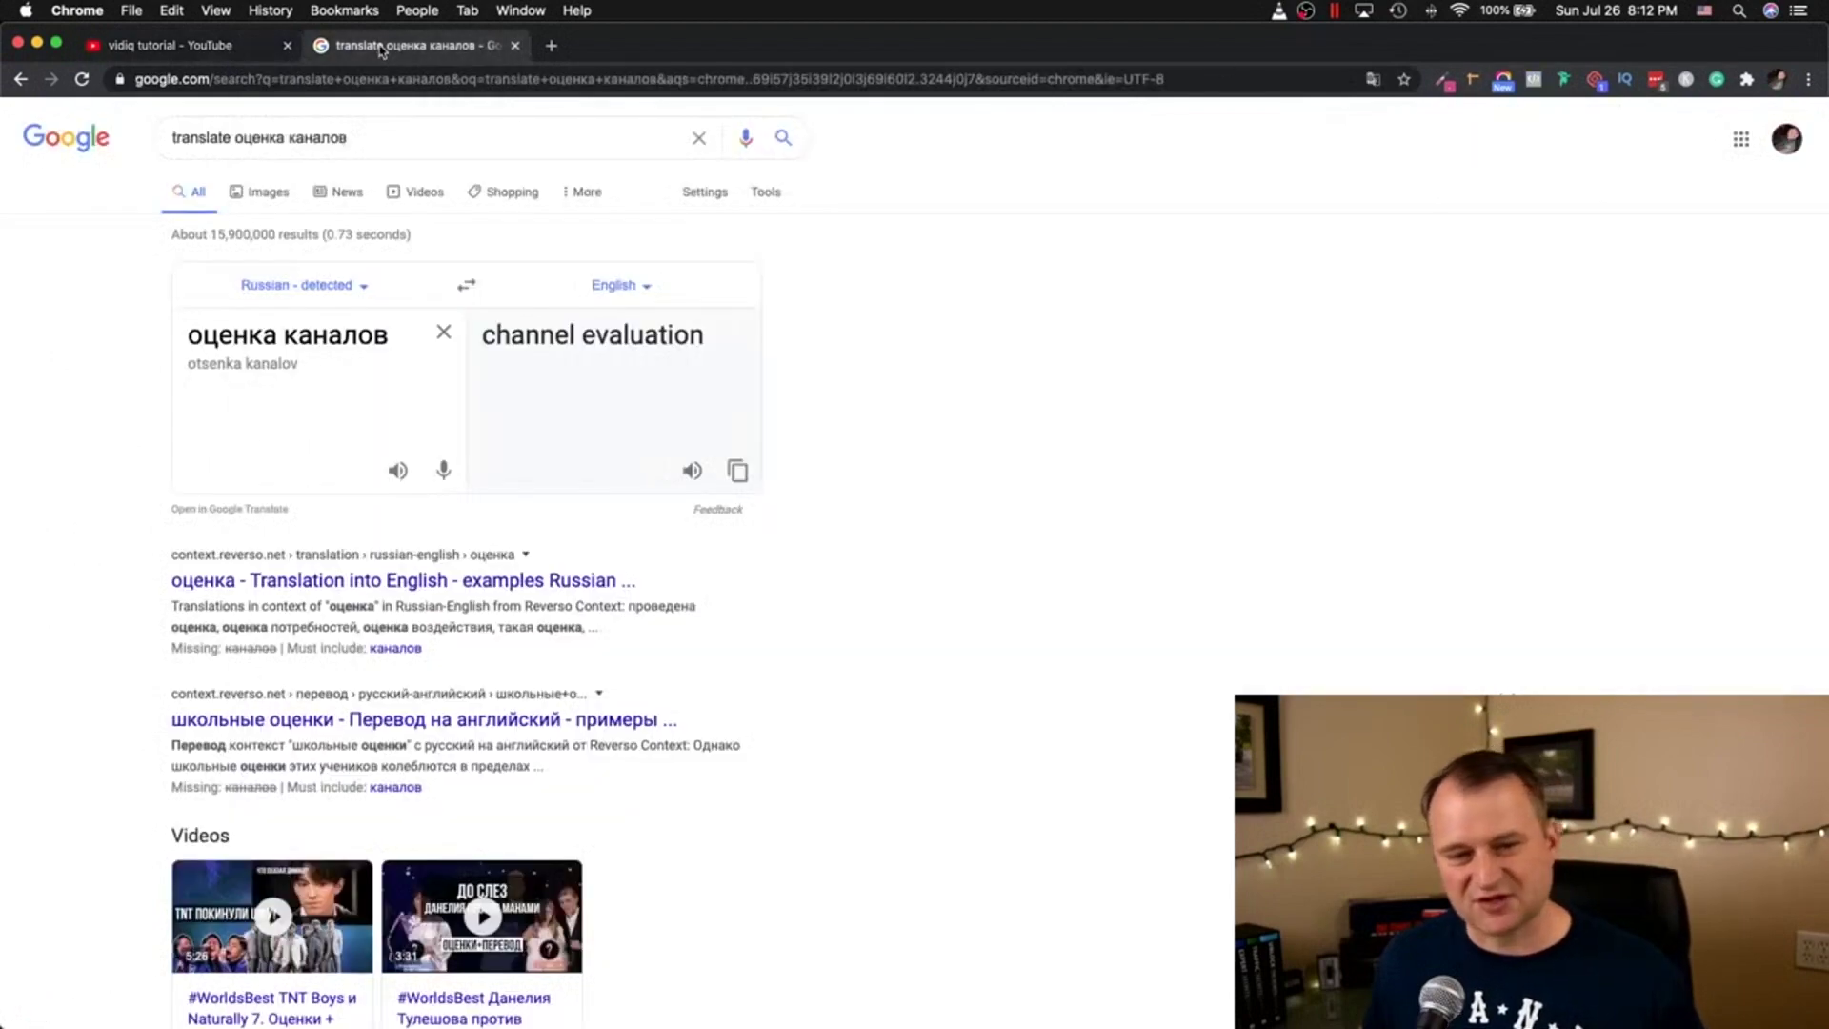
click(209, 42)
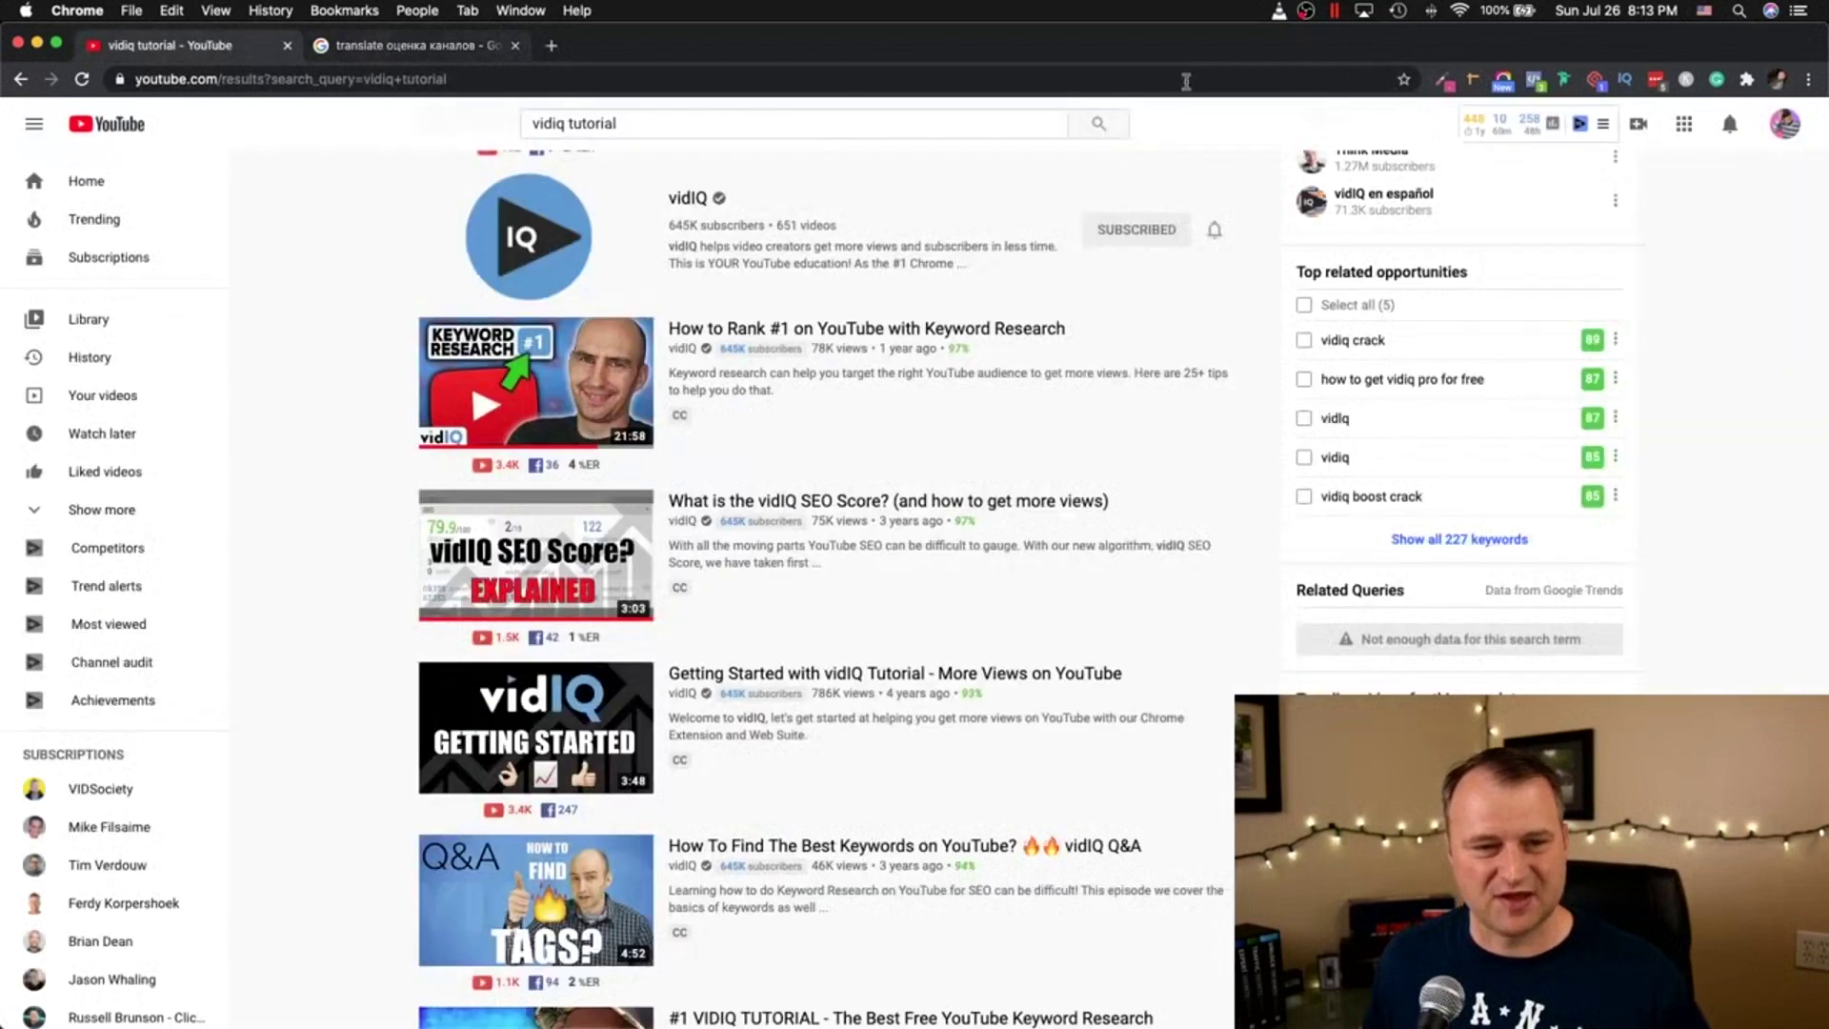
right_click(1625, 81)
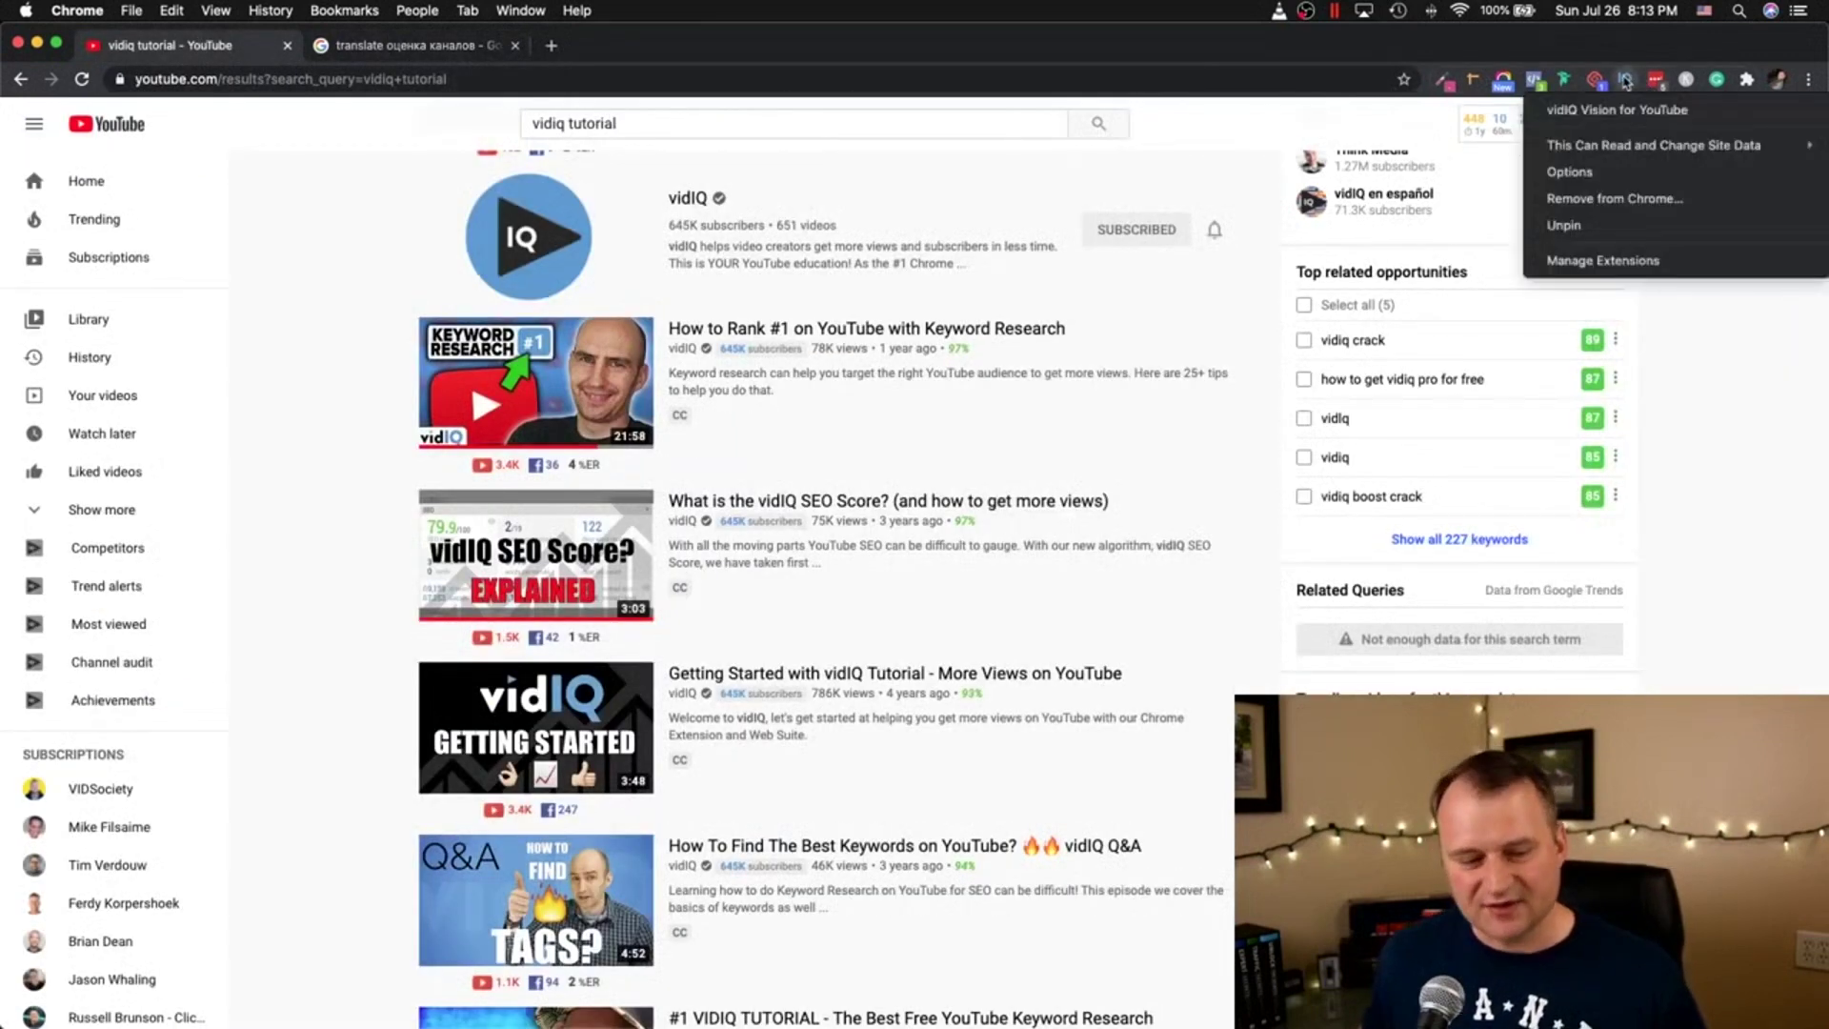
key(Escape)
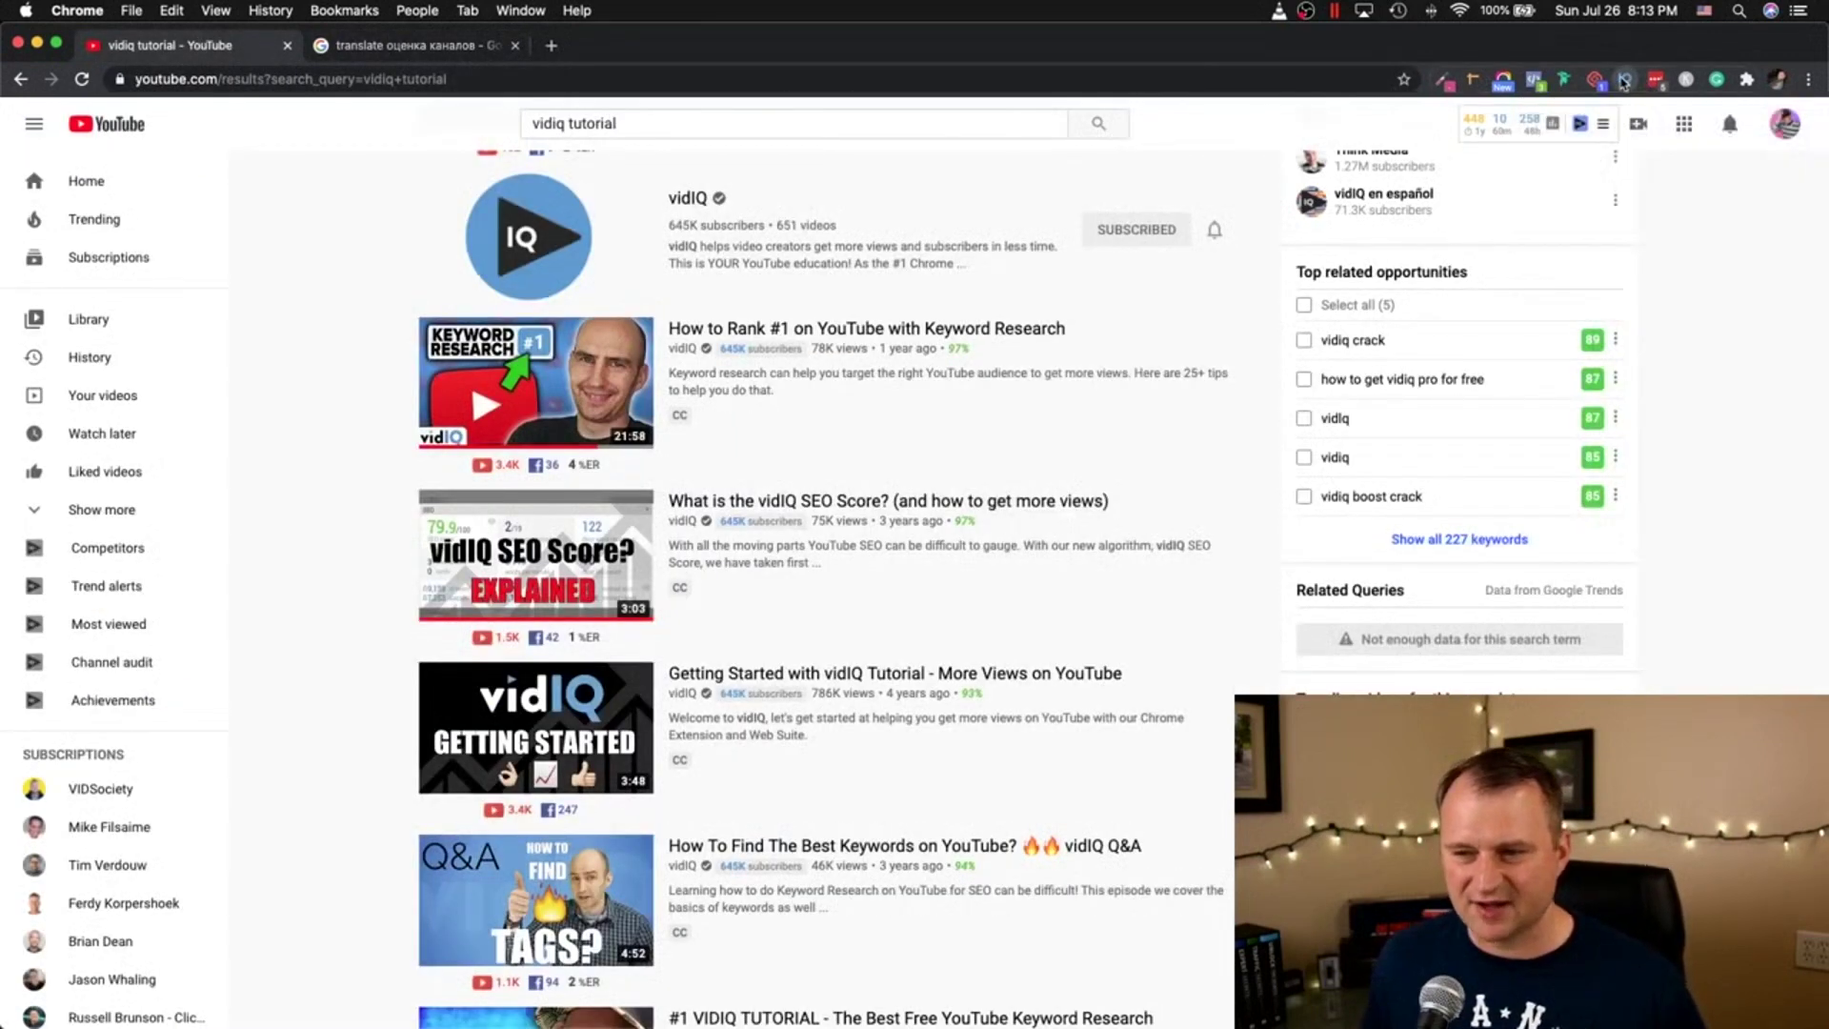
Step: Open channel analytics from the vidIQ extension and switch to the My Business Navigator channel
click(1625, 81)
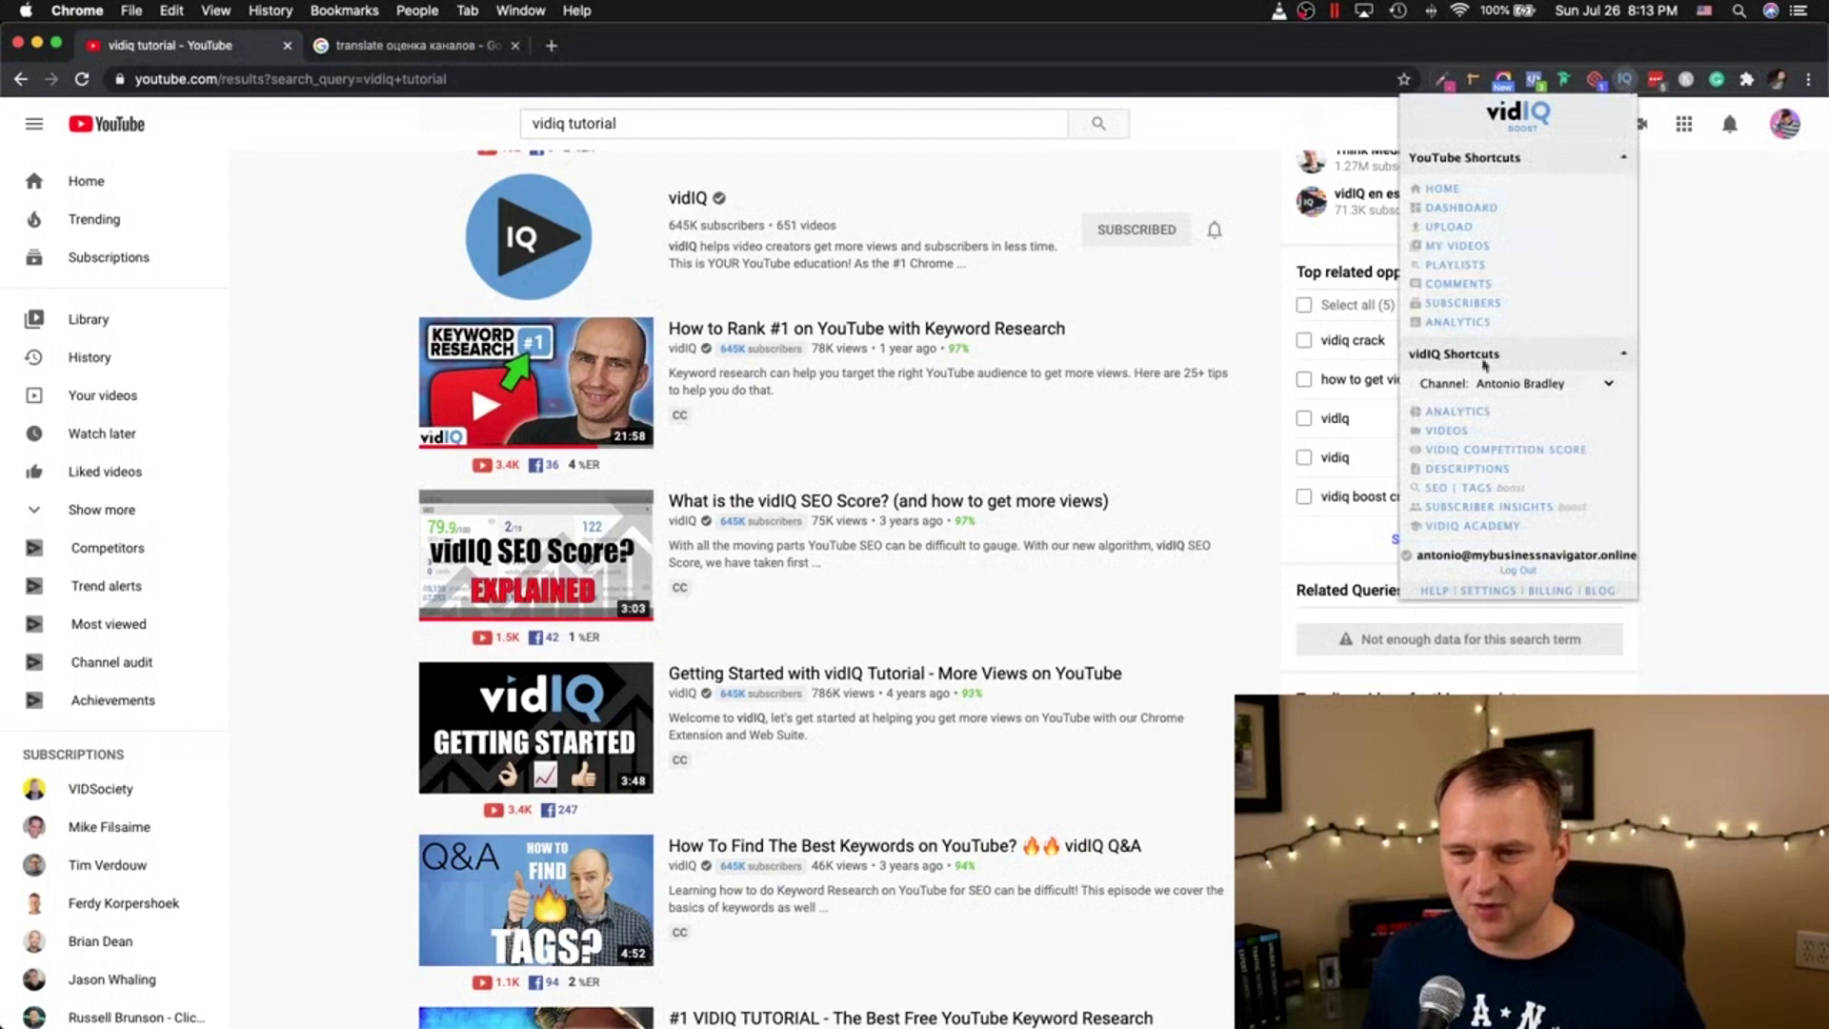
click(1472, 417)
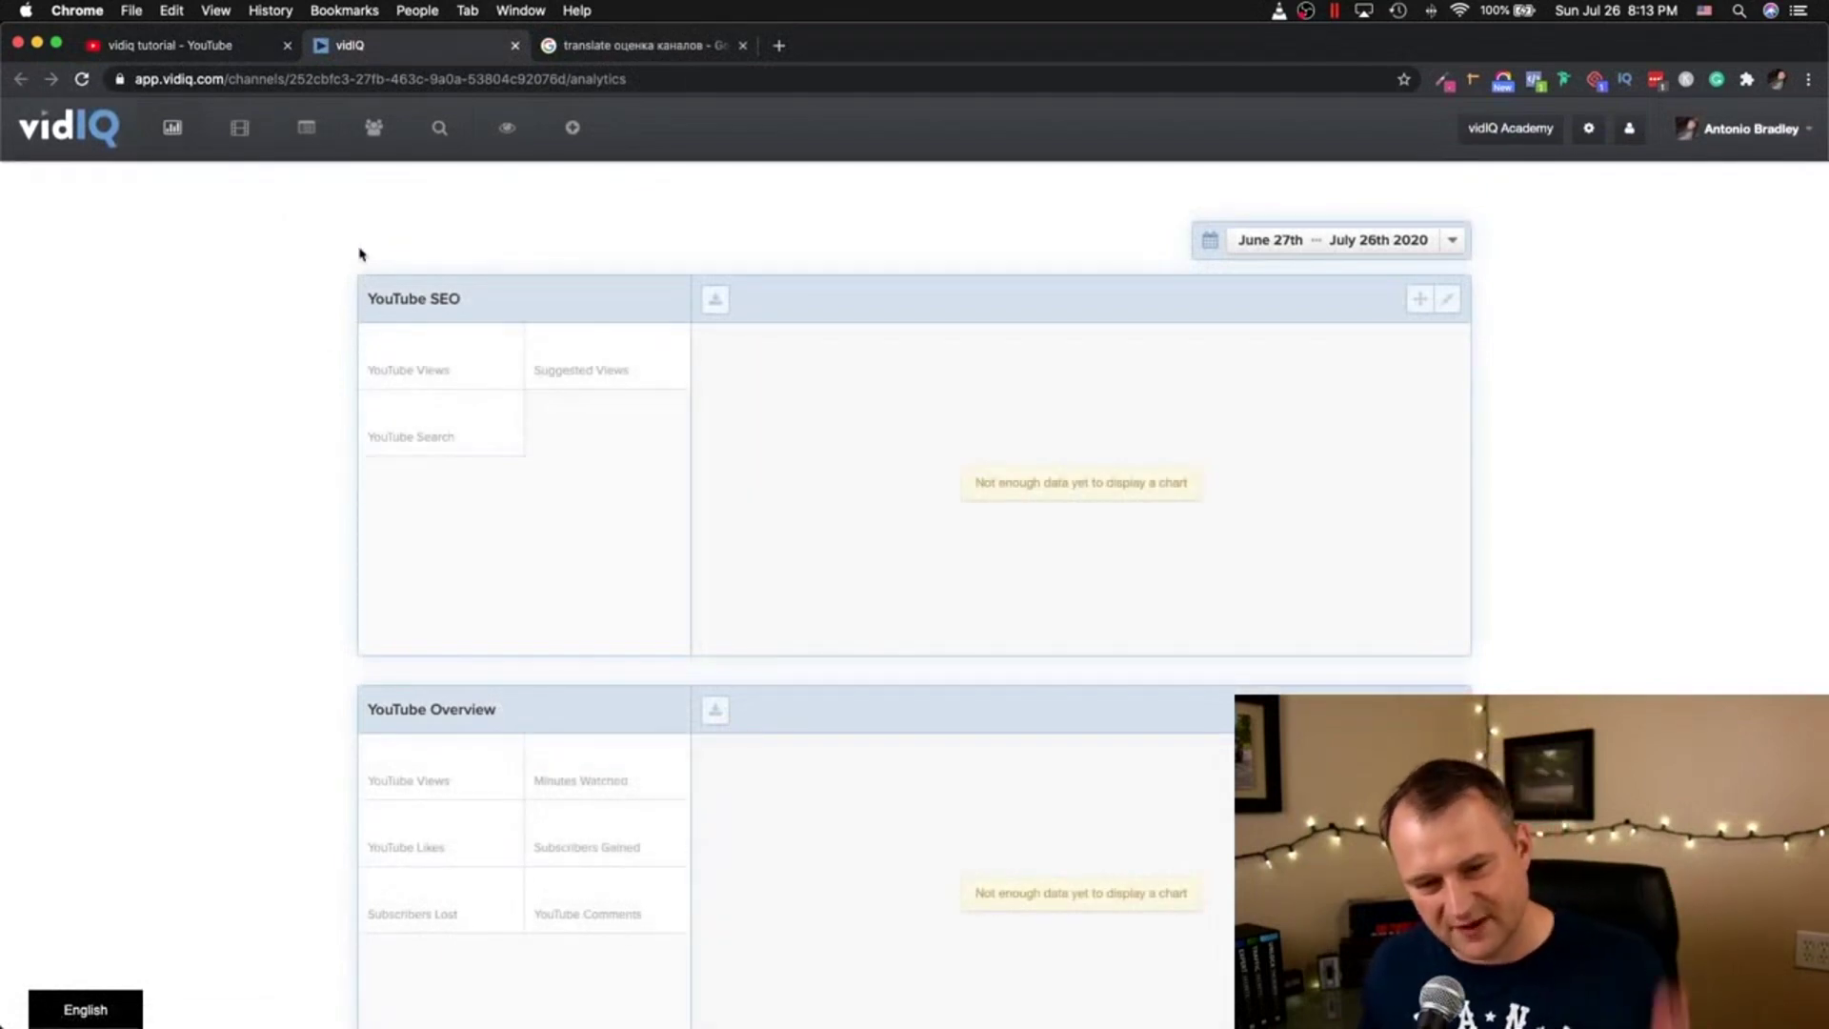
click(1749, 129)
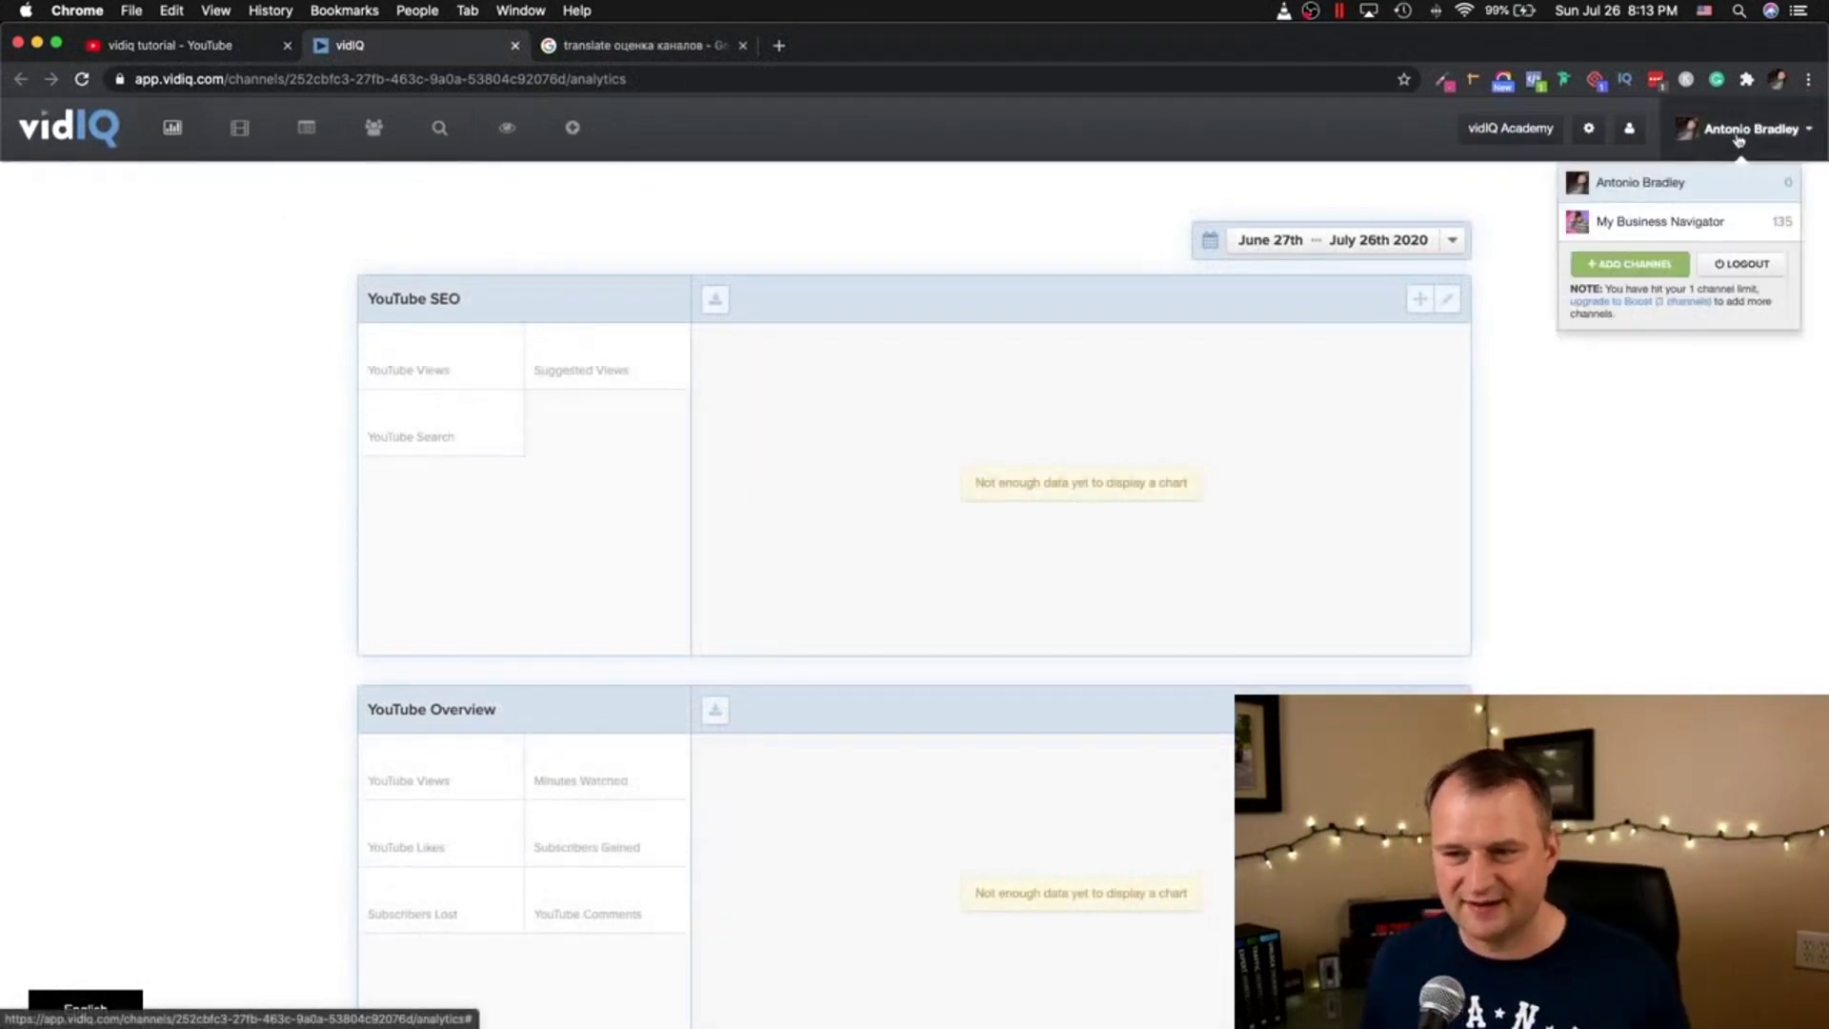
click(1677, 236)
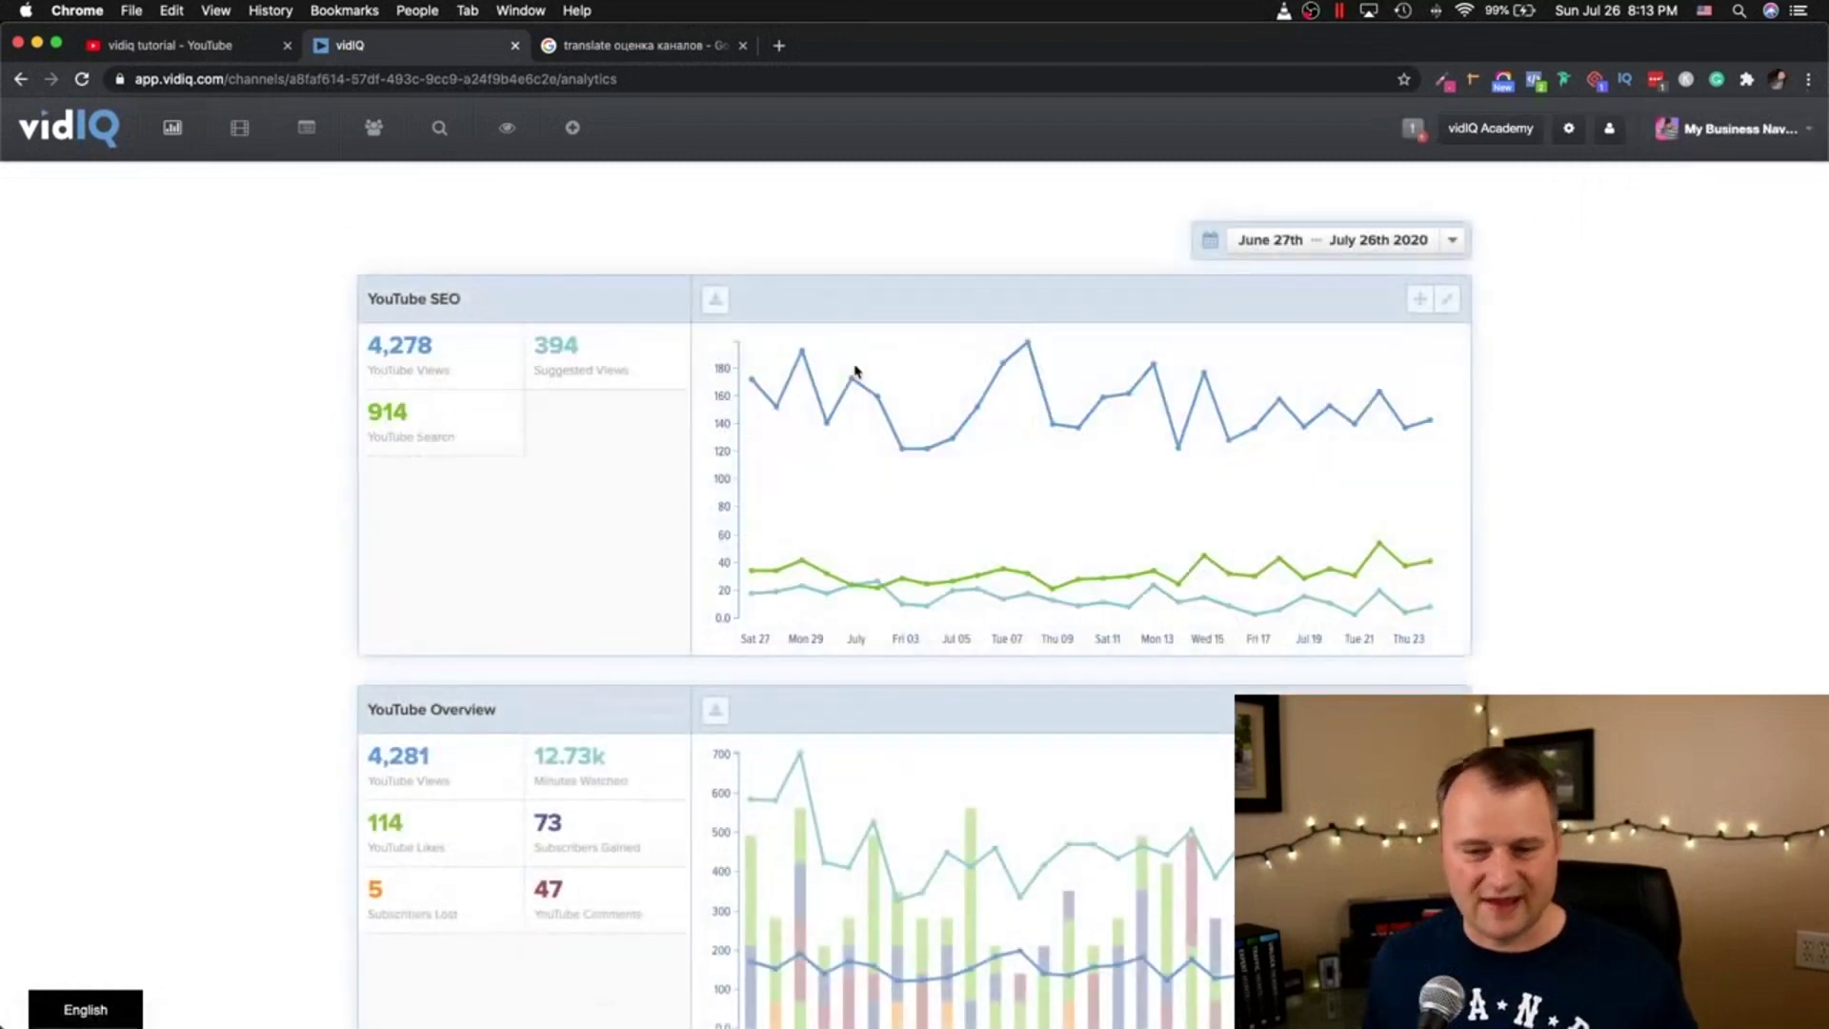
Step: Examine the YouTube SEO and YouTube Overview charts and the date range choices in the channel analytics
scroll(709, 477, down, 1)
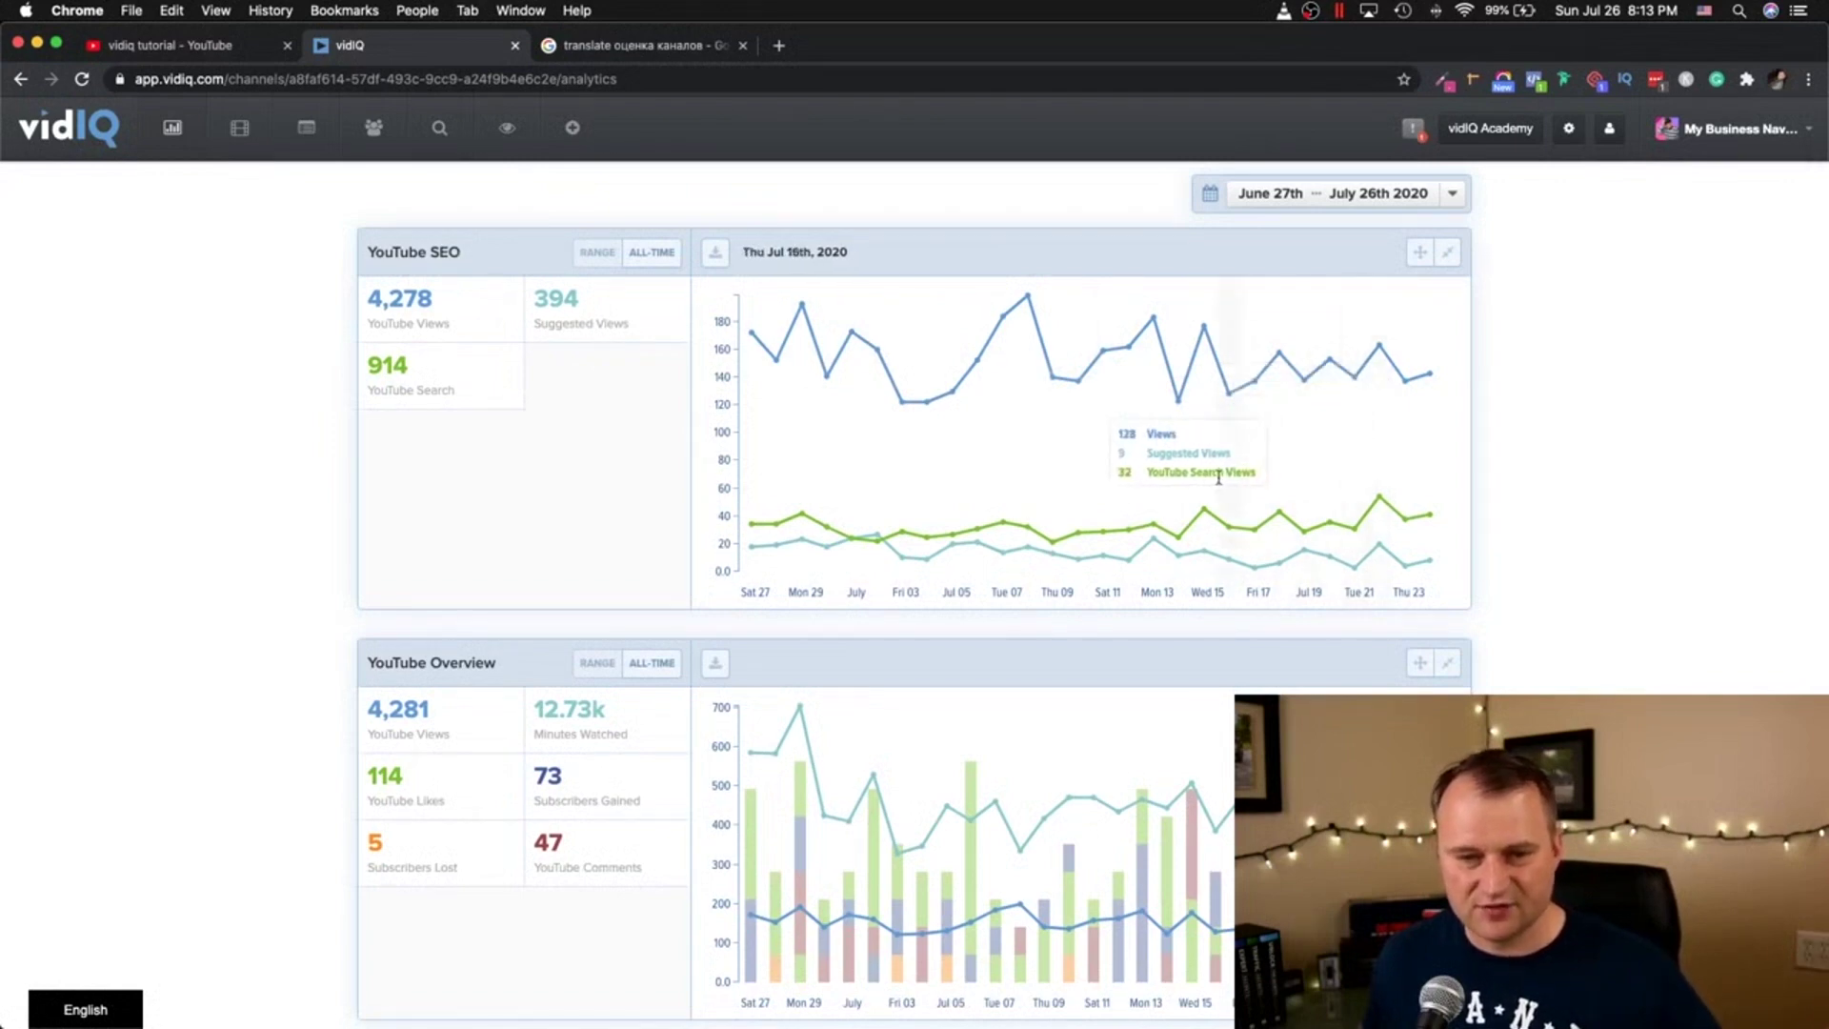
scroll(1218, 477, down, 3)
scroll(1218, 477, up, 3)
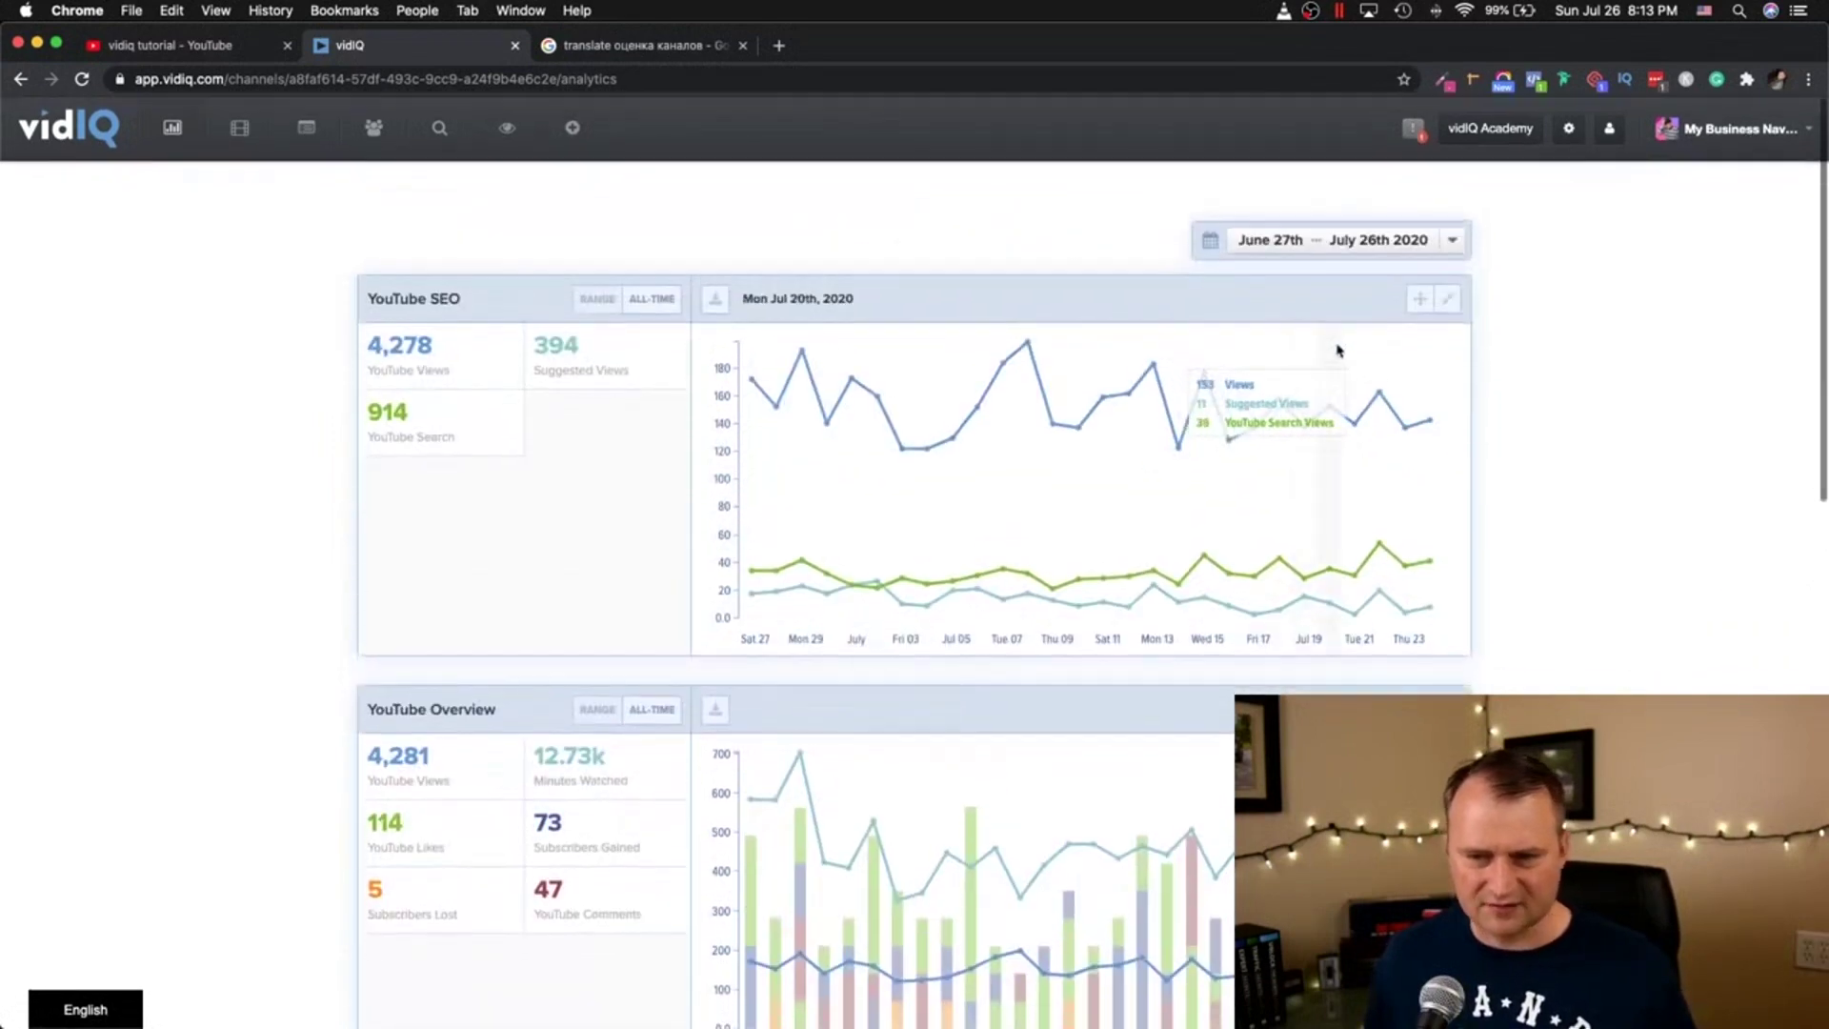
click(1450, 240)
click(1743, 408)
scroll(1308, 622, down, 2)
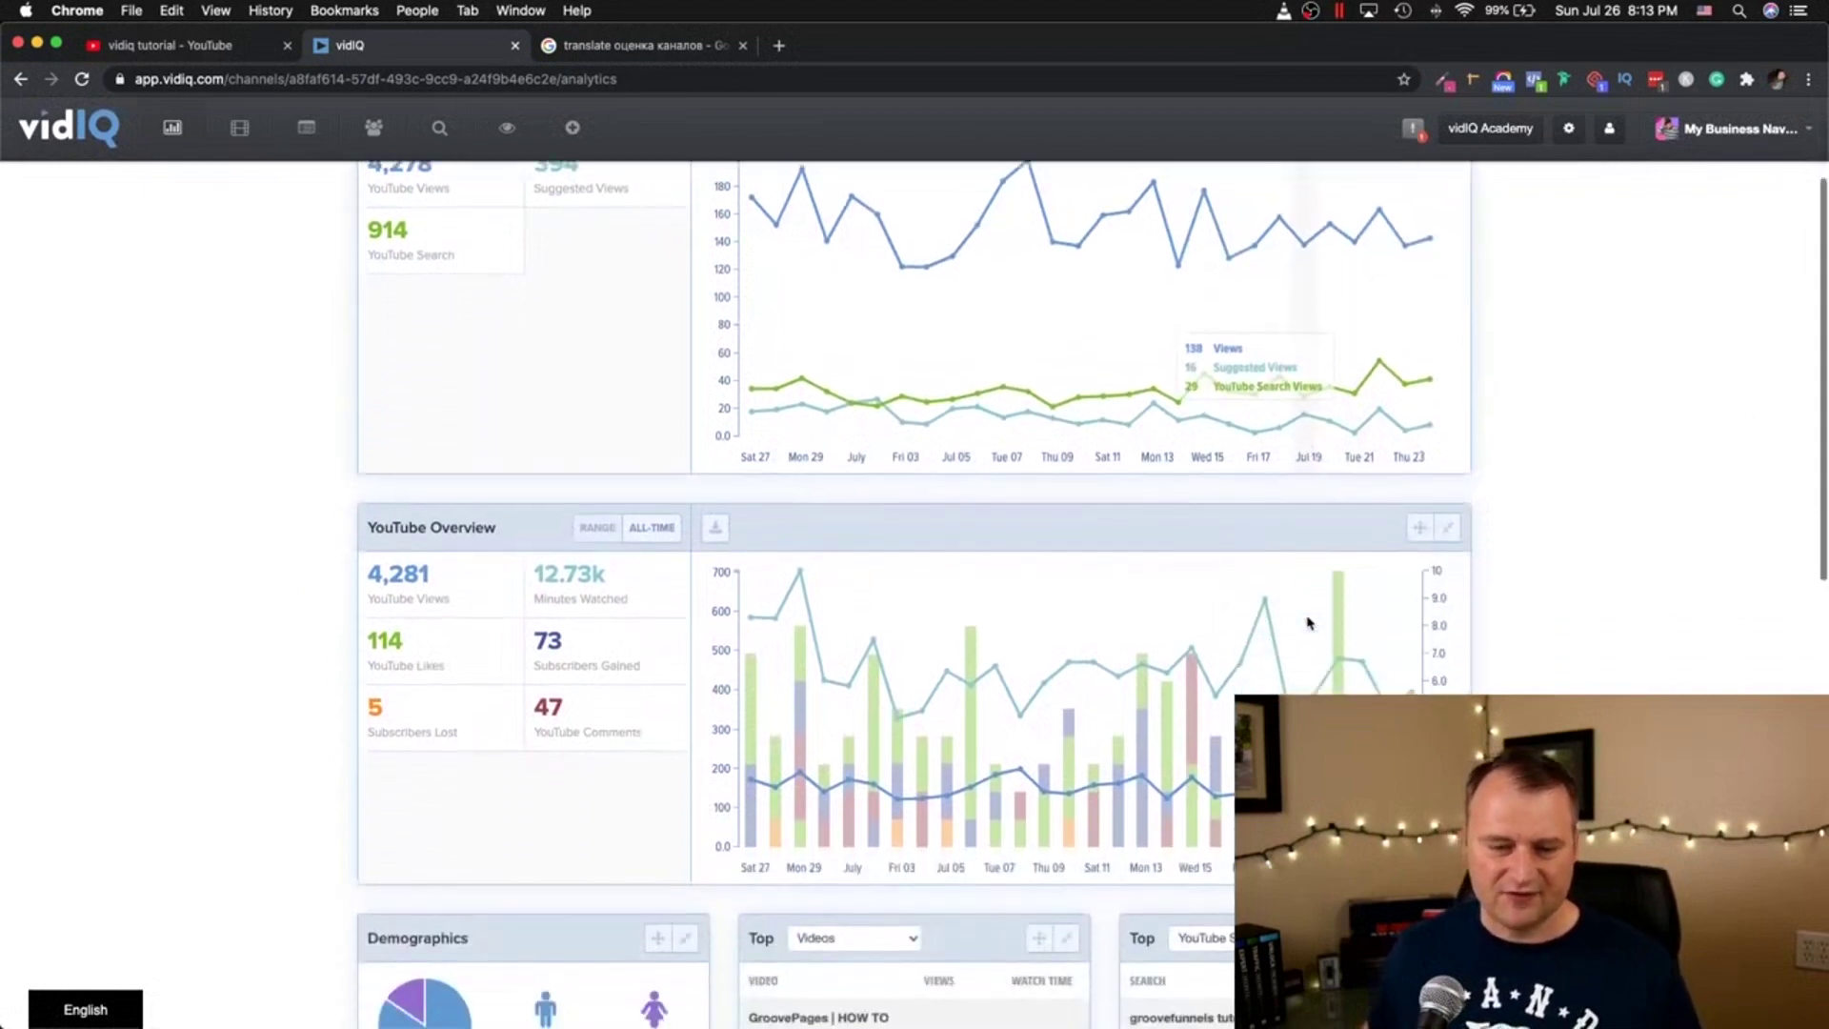
scroll(1308, 621, down, 2)
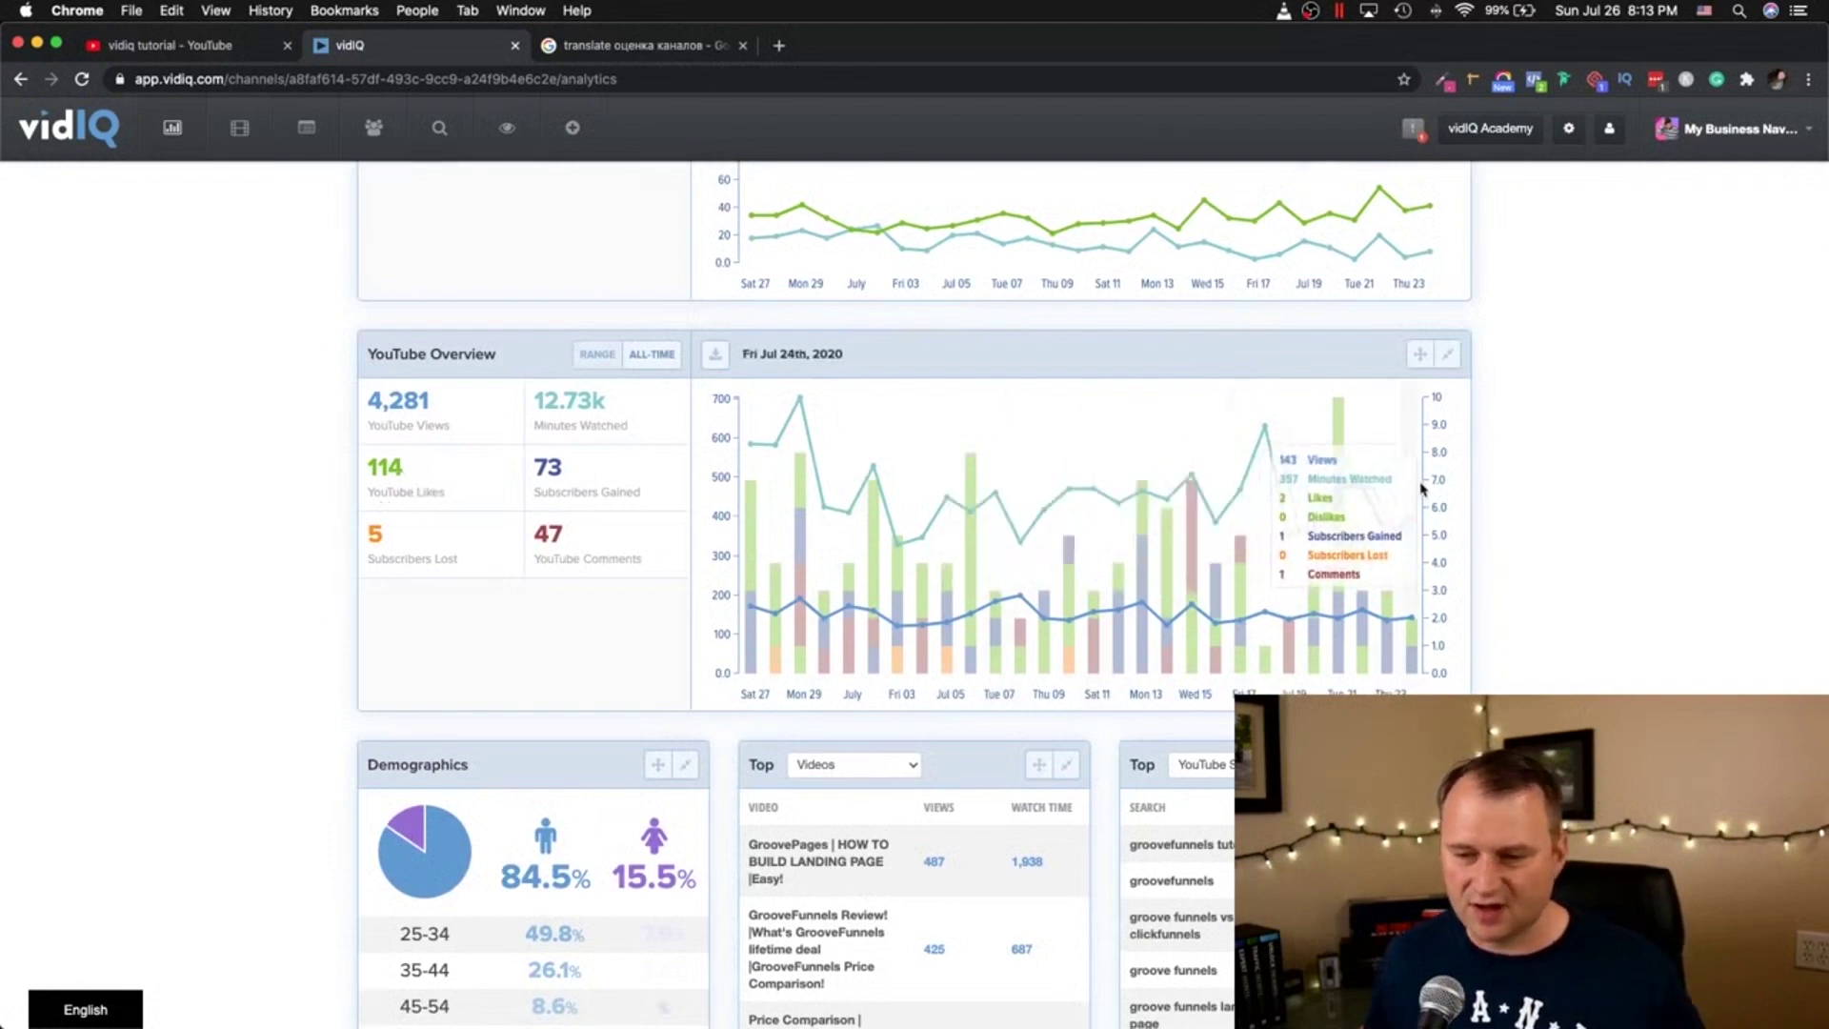
mouse_move(1314, 531)
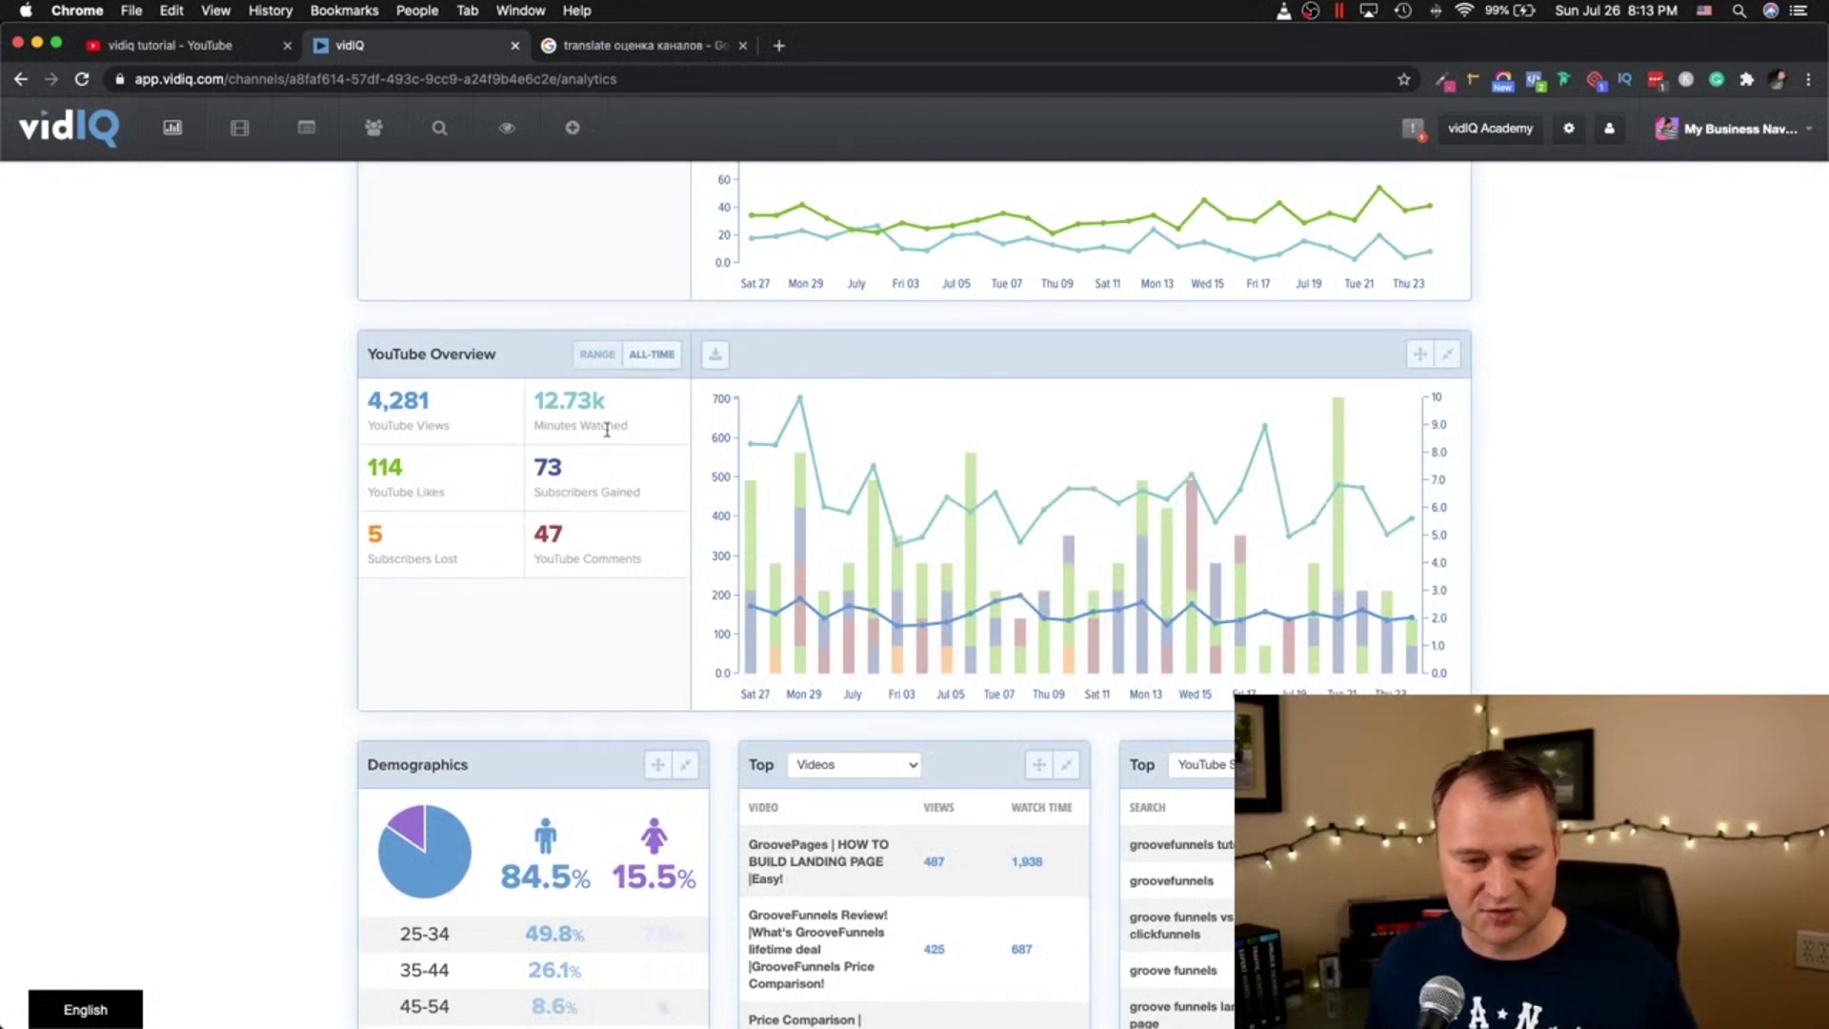
scroll(420, 605, down, 3)
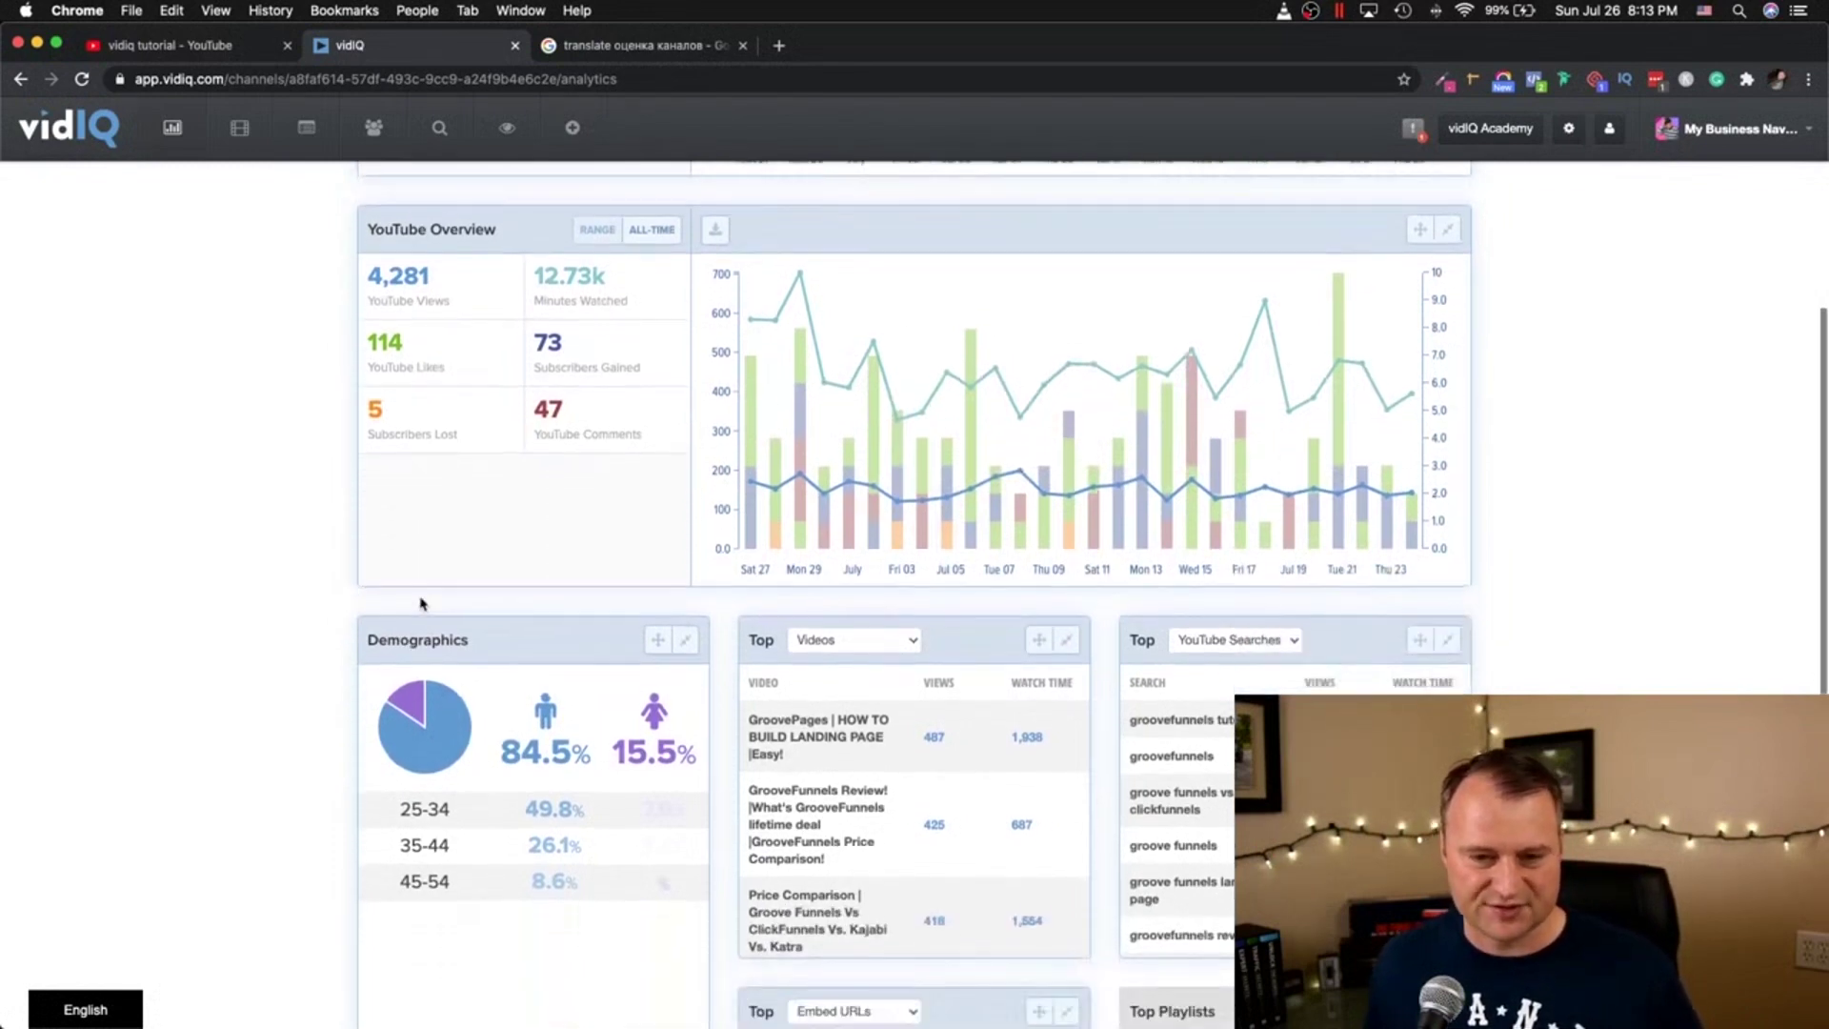
scroll(420, 605, up, 1)
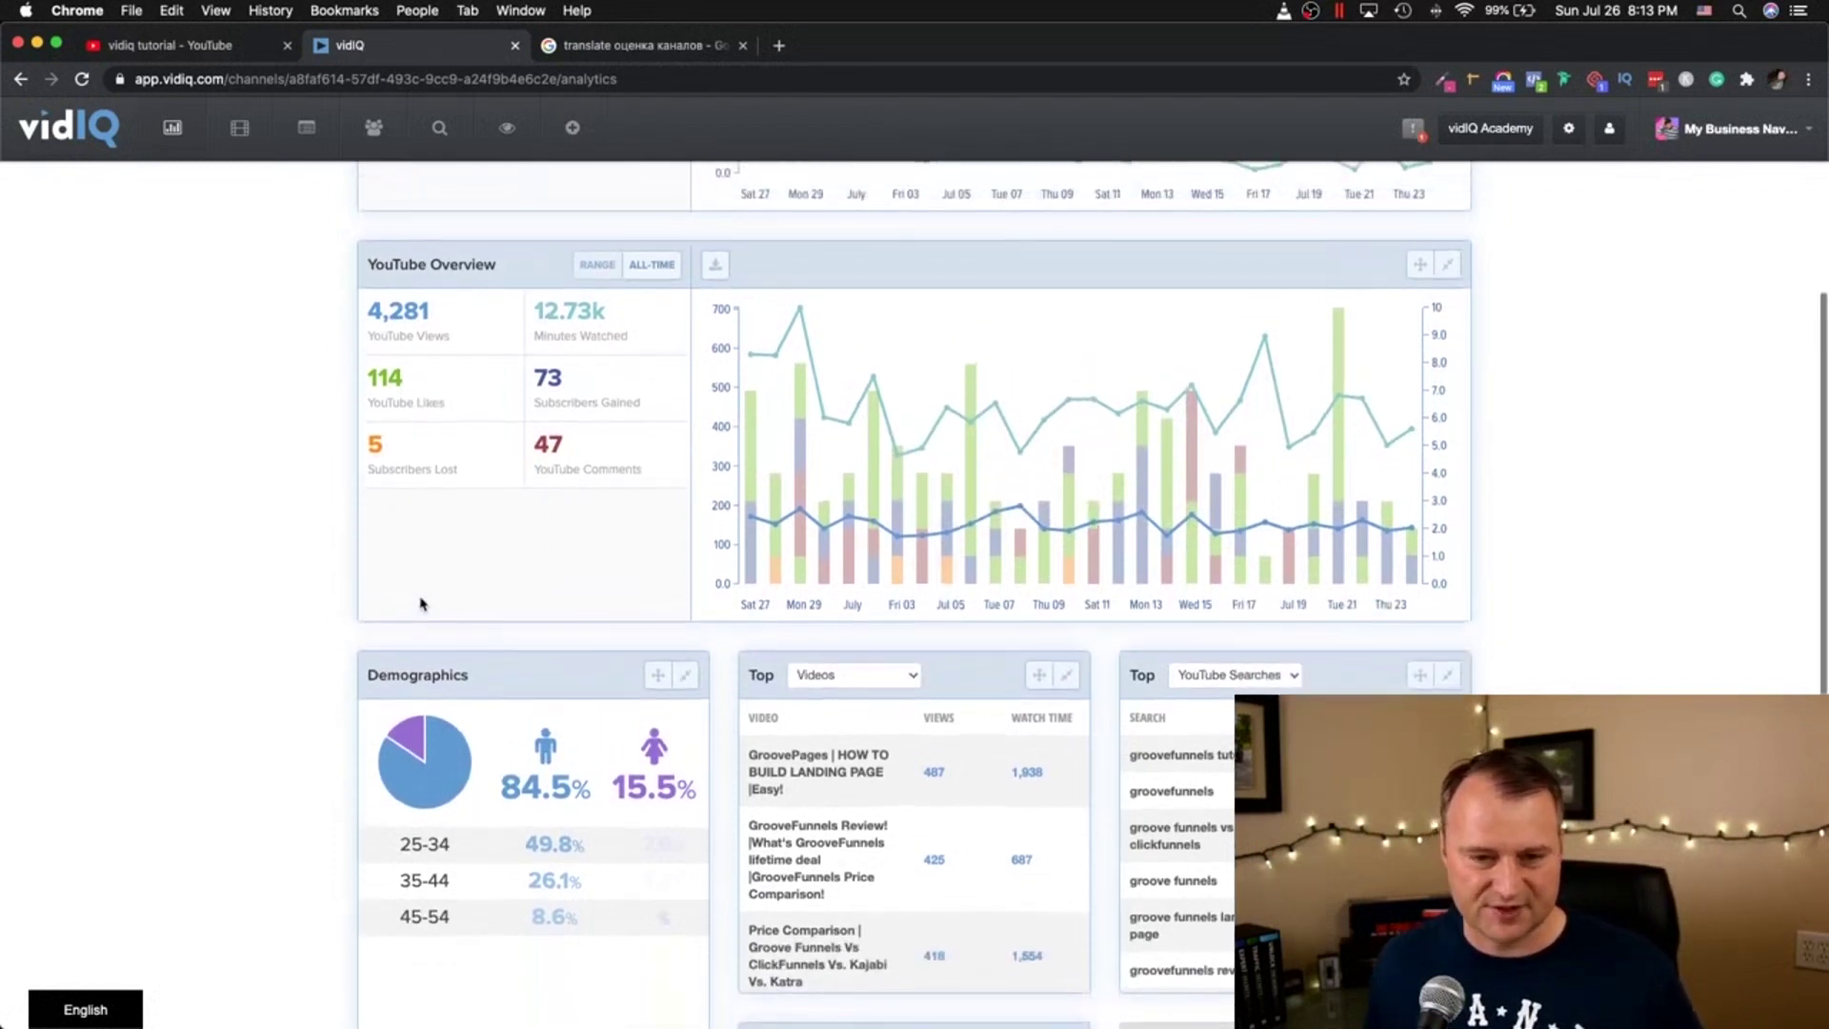
Step: Check the all-time figures in YouTube Overview and return it to the date range figures
click(638, 267)
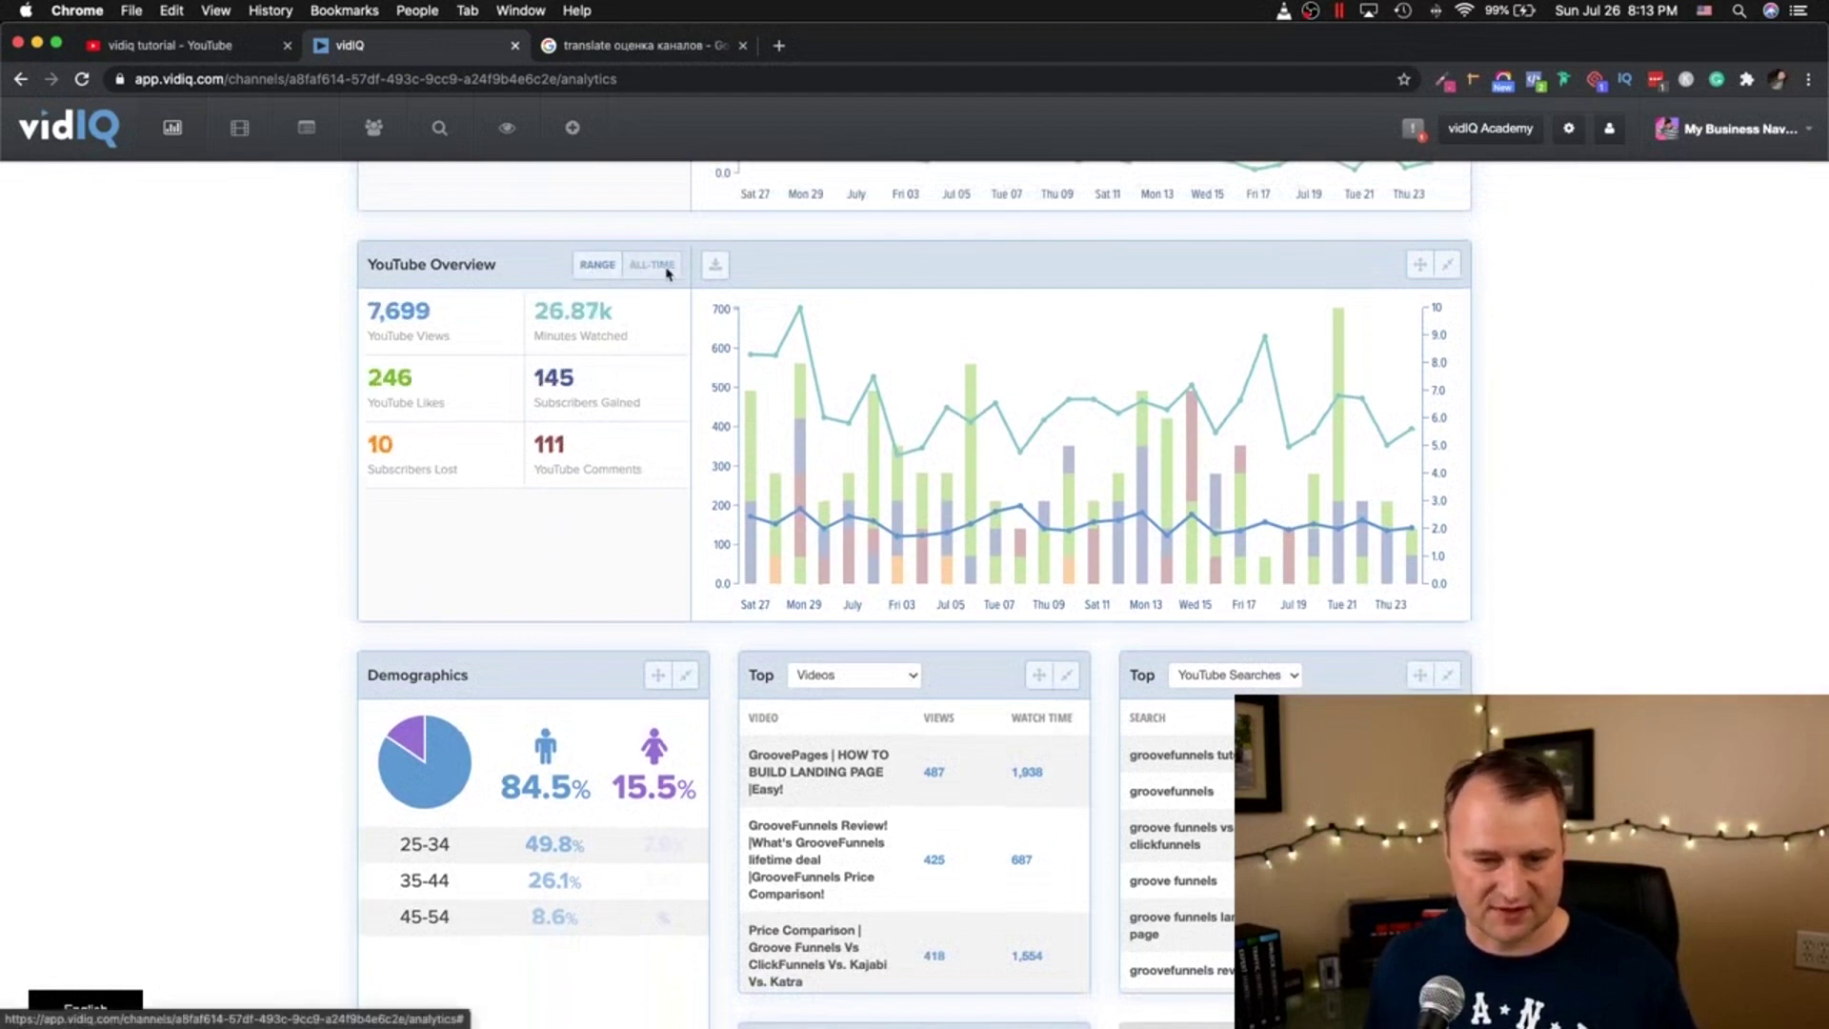
drag(523, 419, 522, 383)
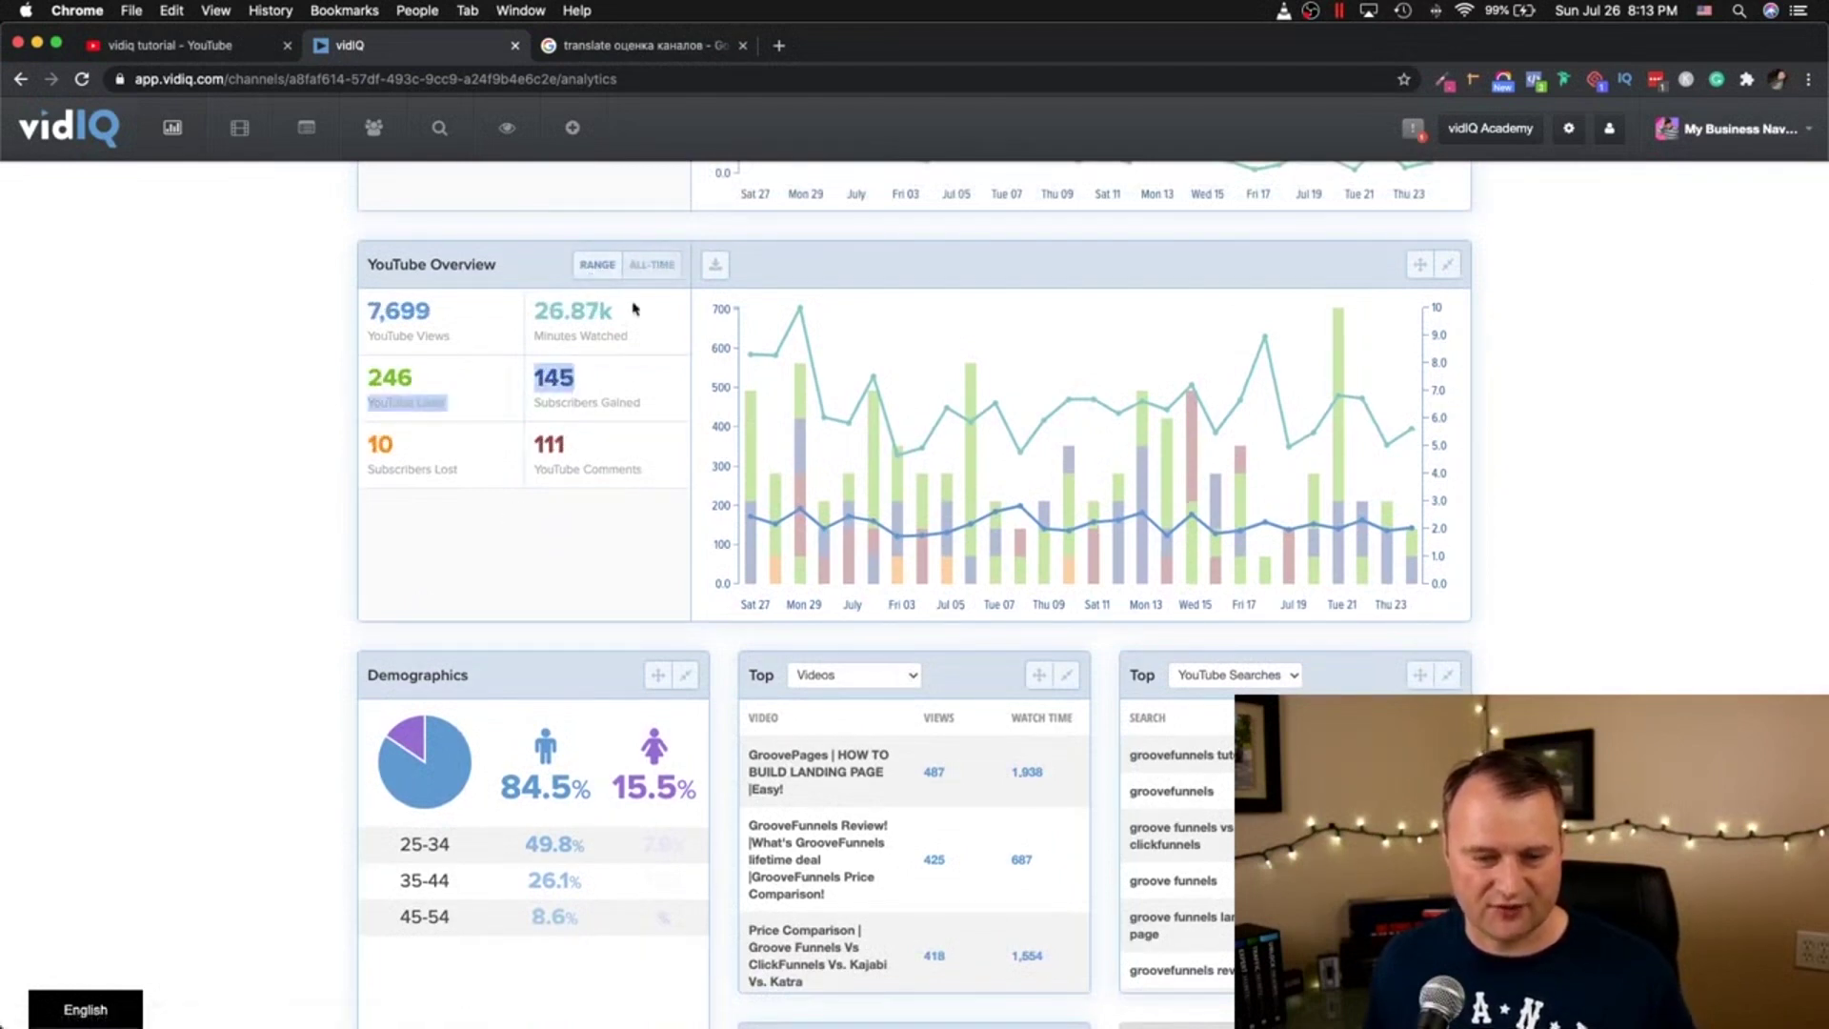
click(557, 408)
click(597, 267)
Step: Review the demographics, best time to post and the channel's overall subscriber and like totals
scroll(619, 638, down, 6)
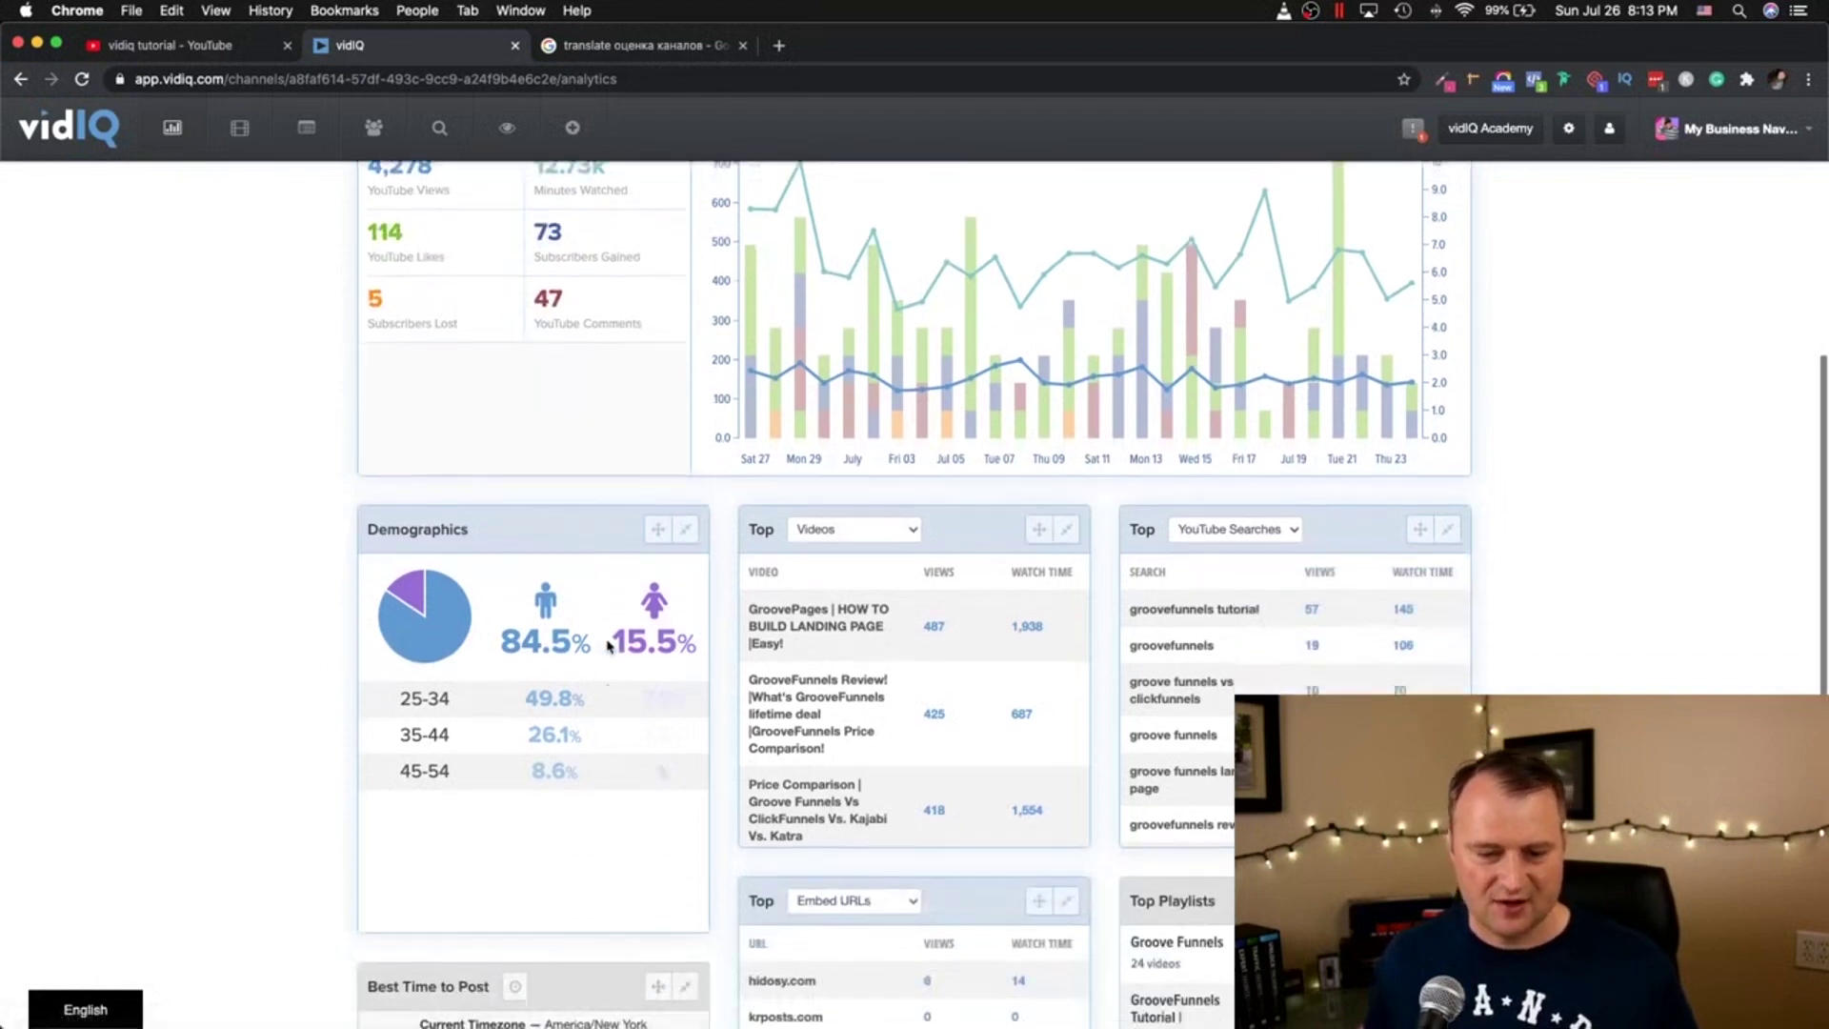
scroll(607, 646, down, 2)
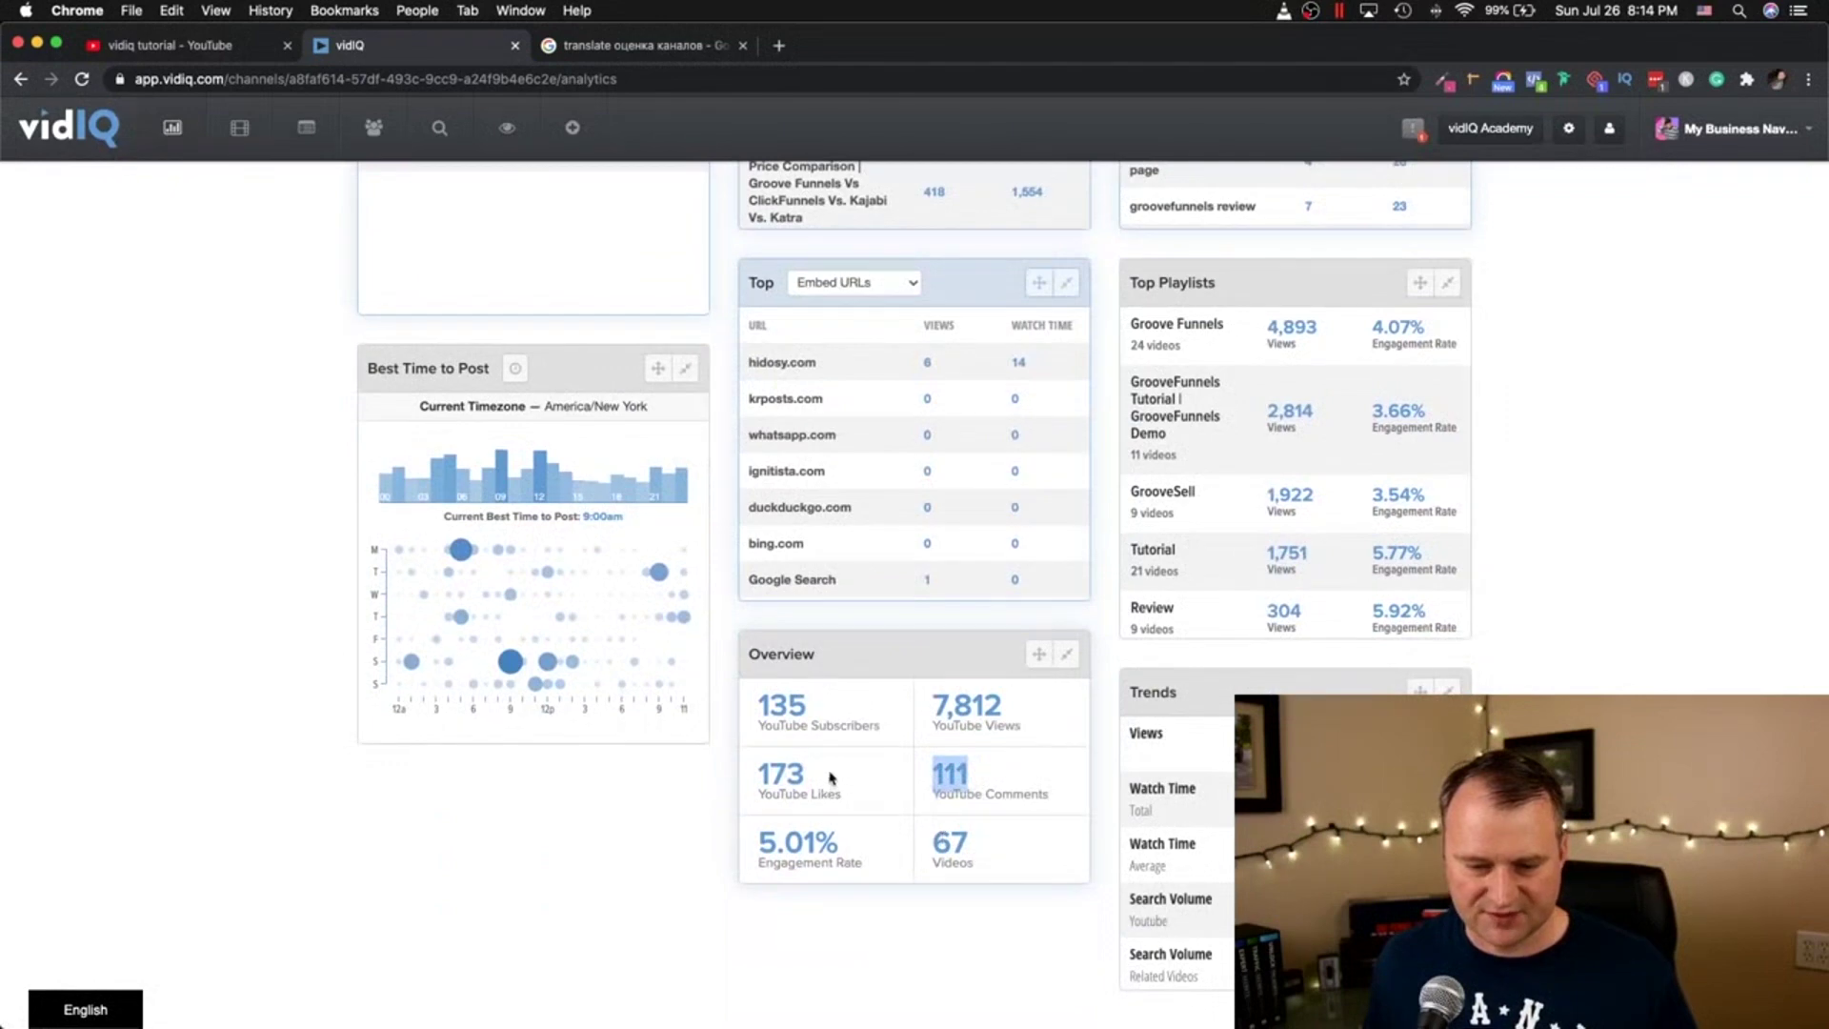
drag(817, 776, 745, 781)
drag(810, 710, 695, 714)
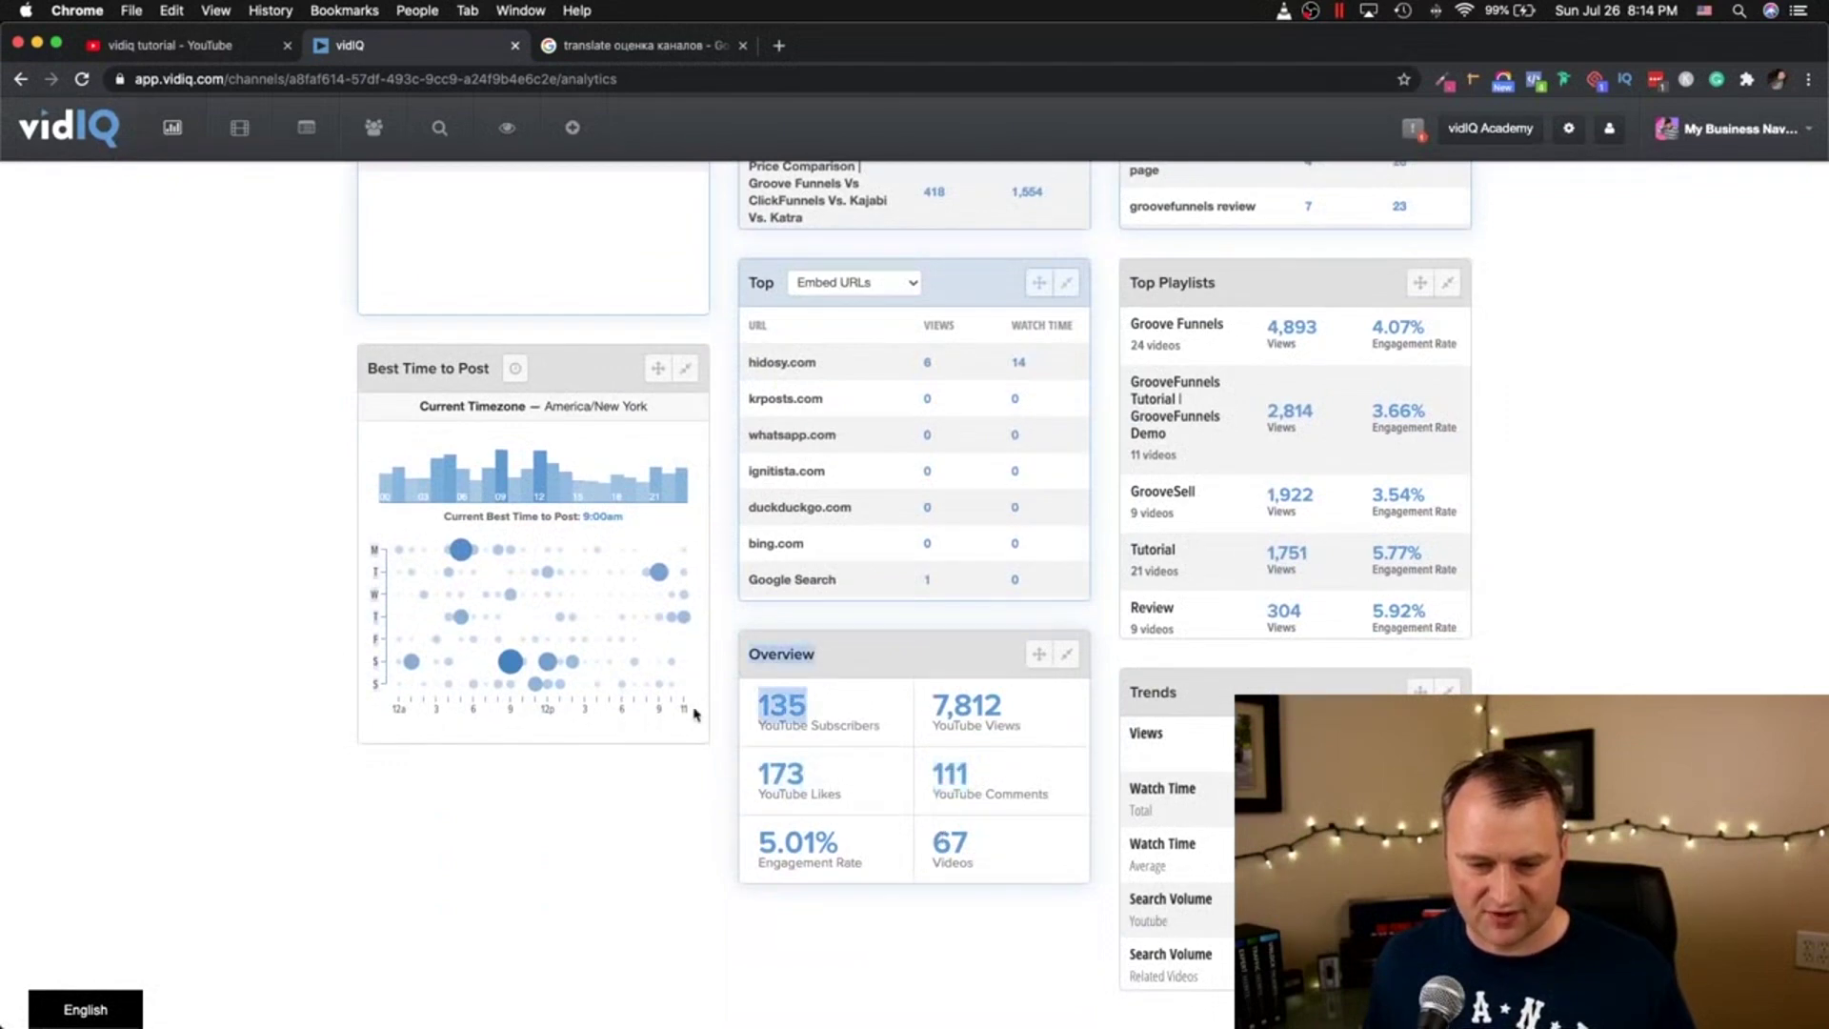
click(829, 721)
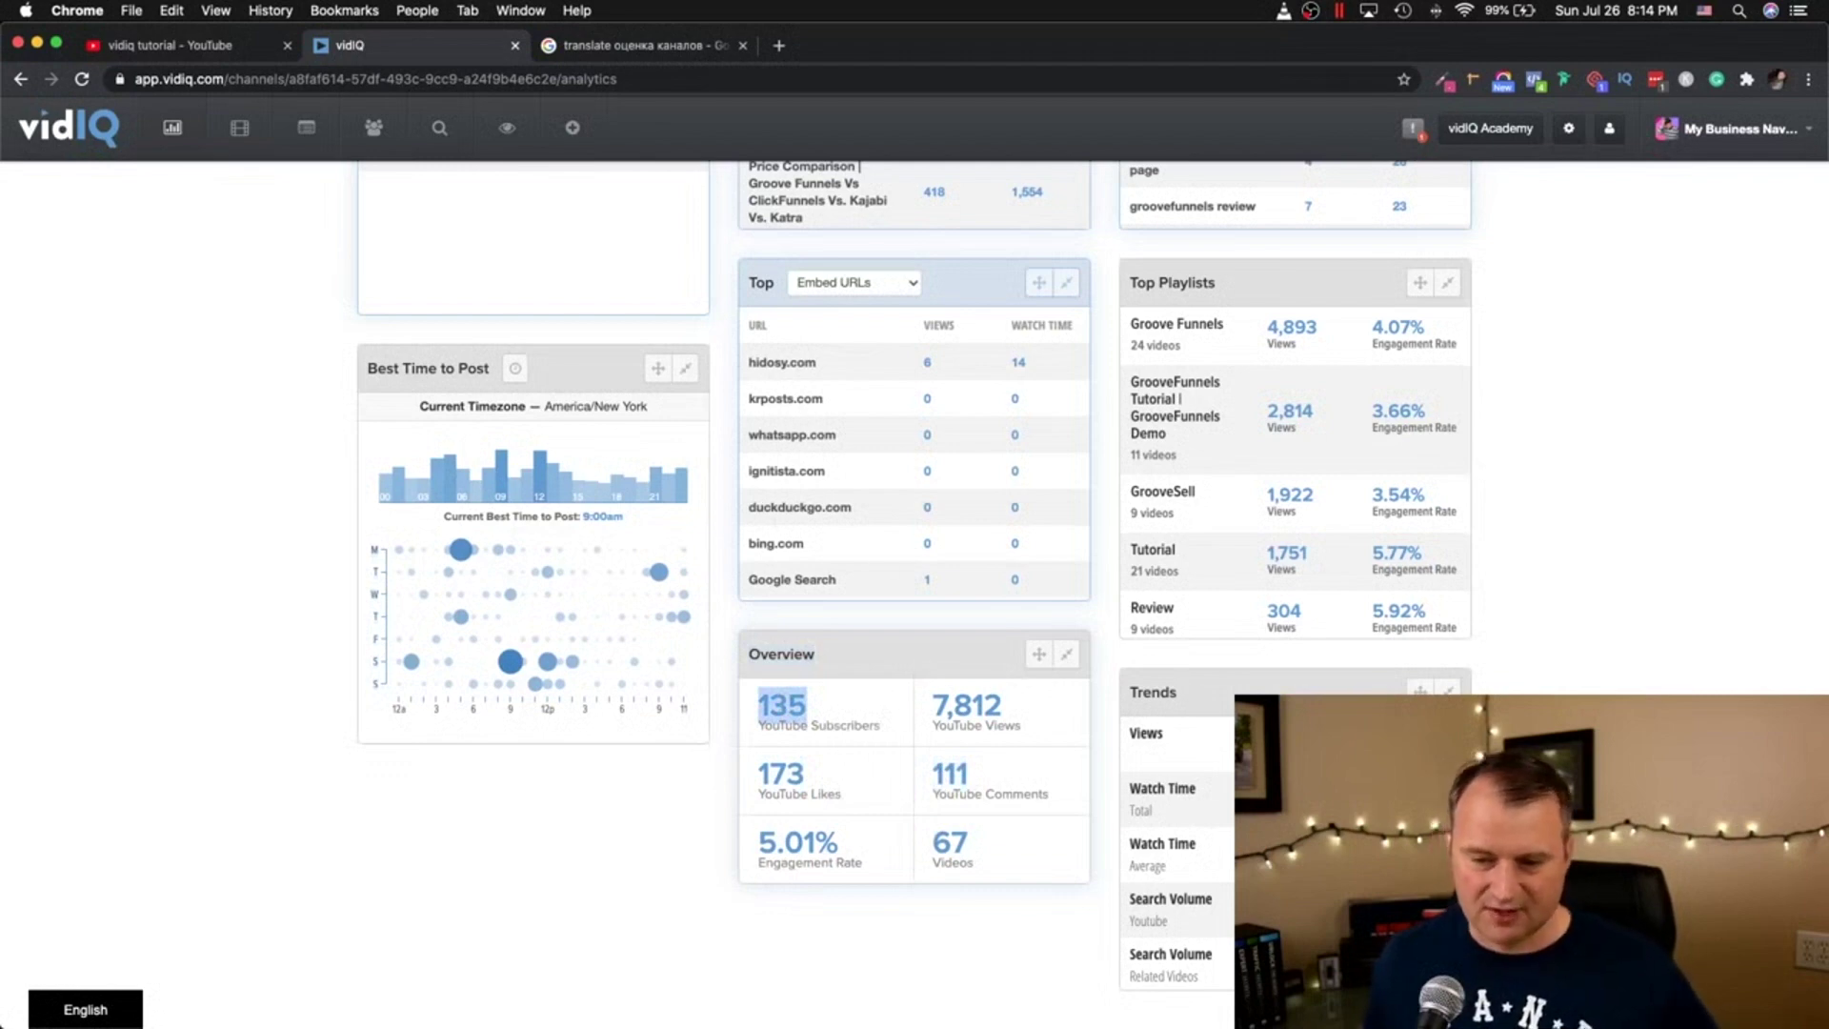
Step: Change the top videos list to Countries and look through the countries down to the Russian Federation and beyond
scroll(1254, 375, up, 5)
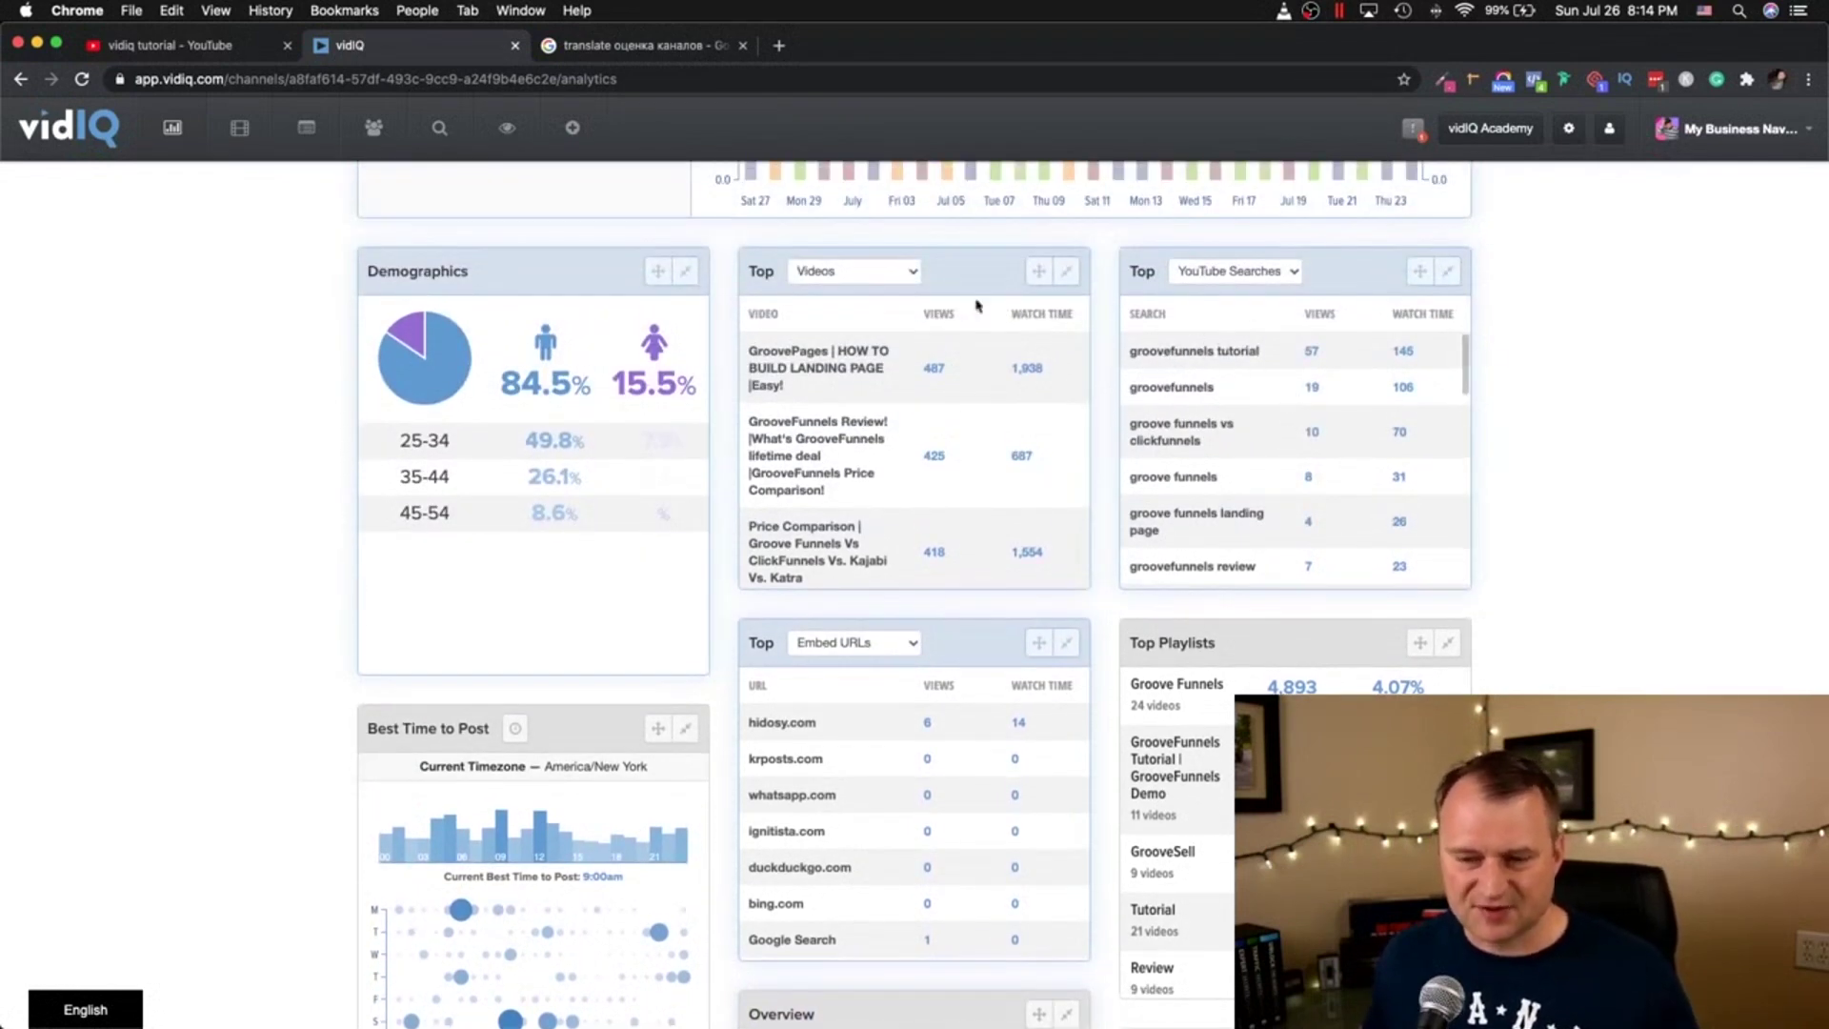
click(898, 279)
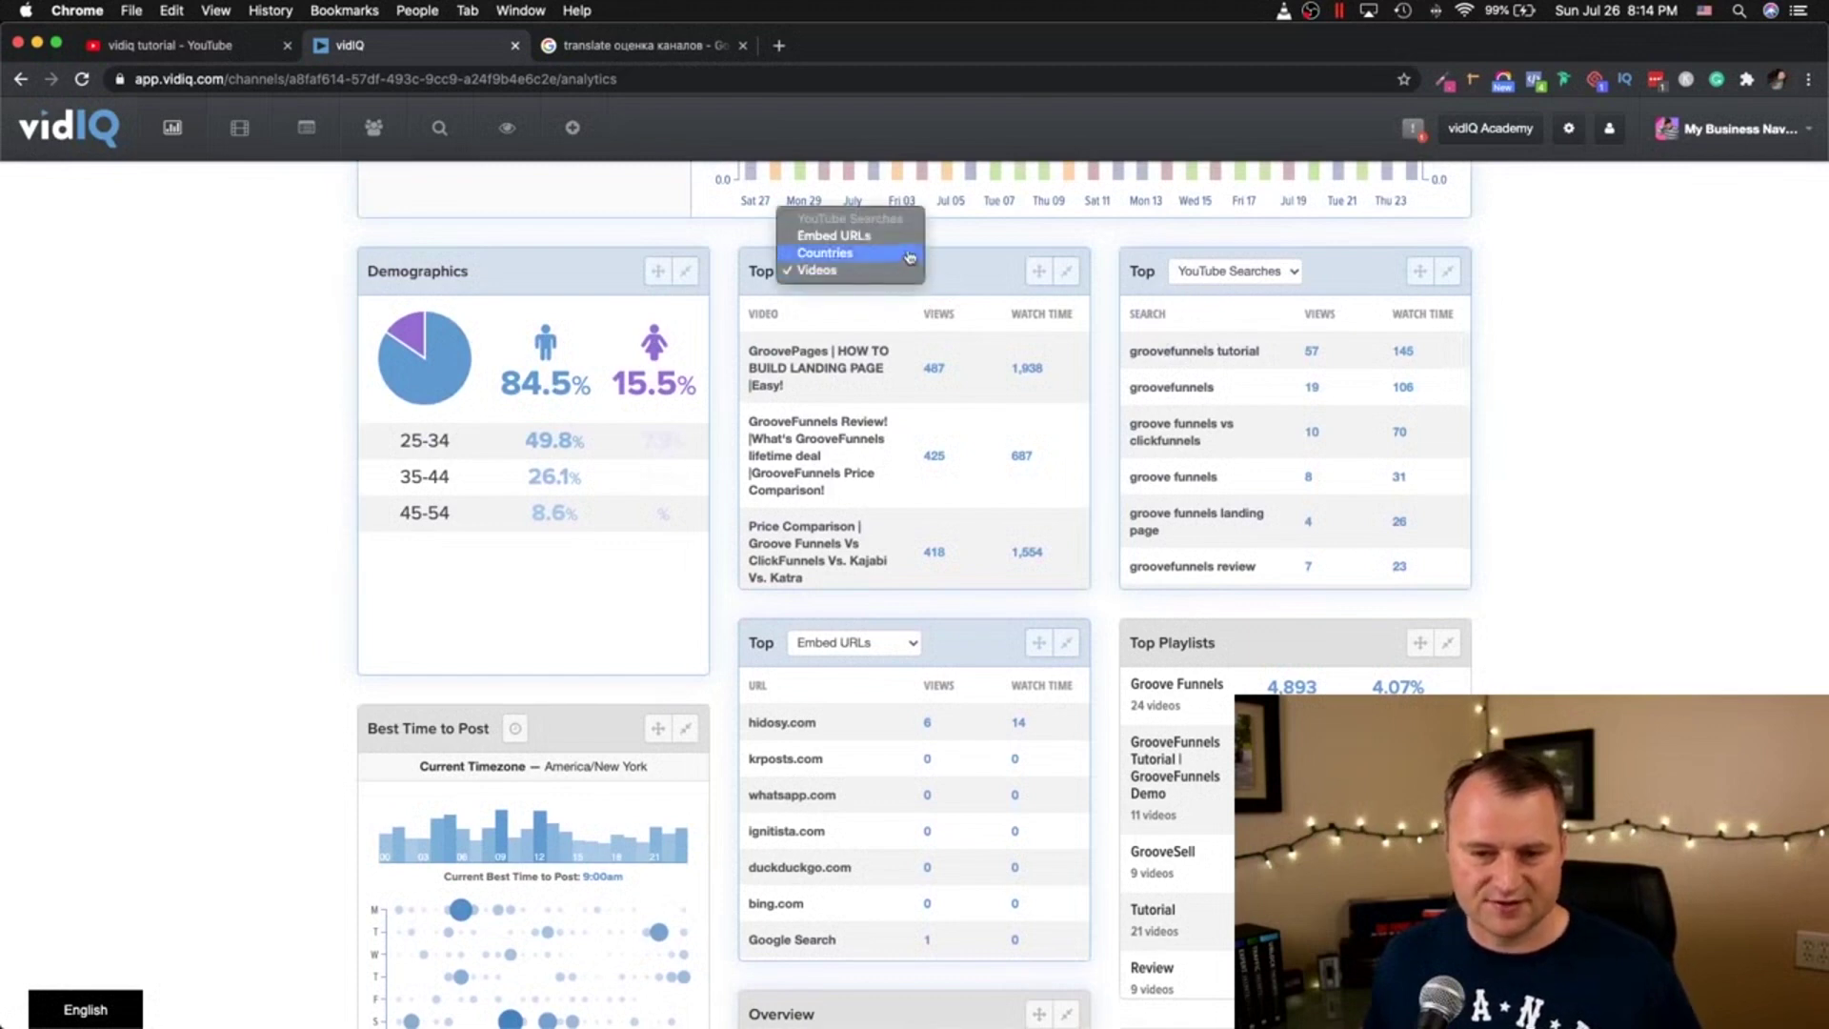
click(910, 253)
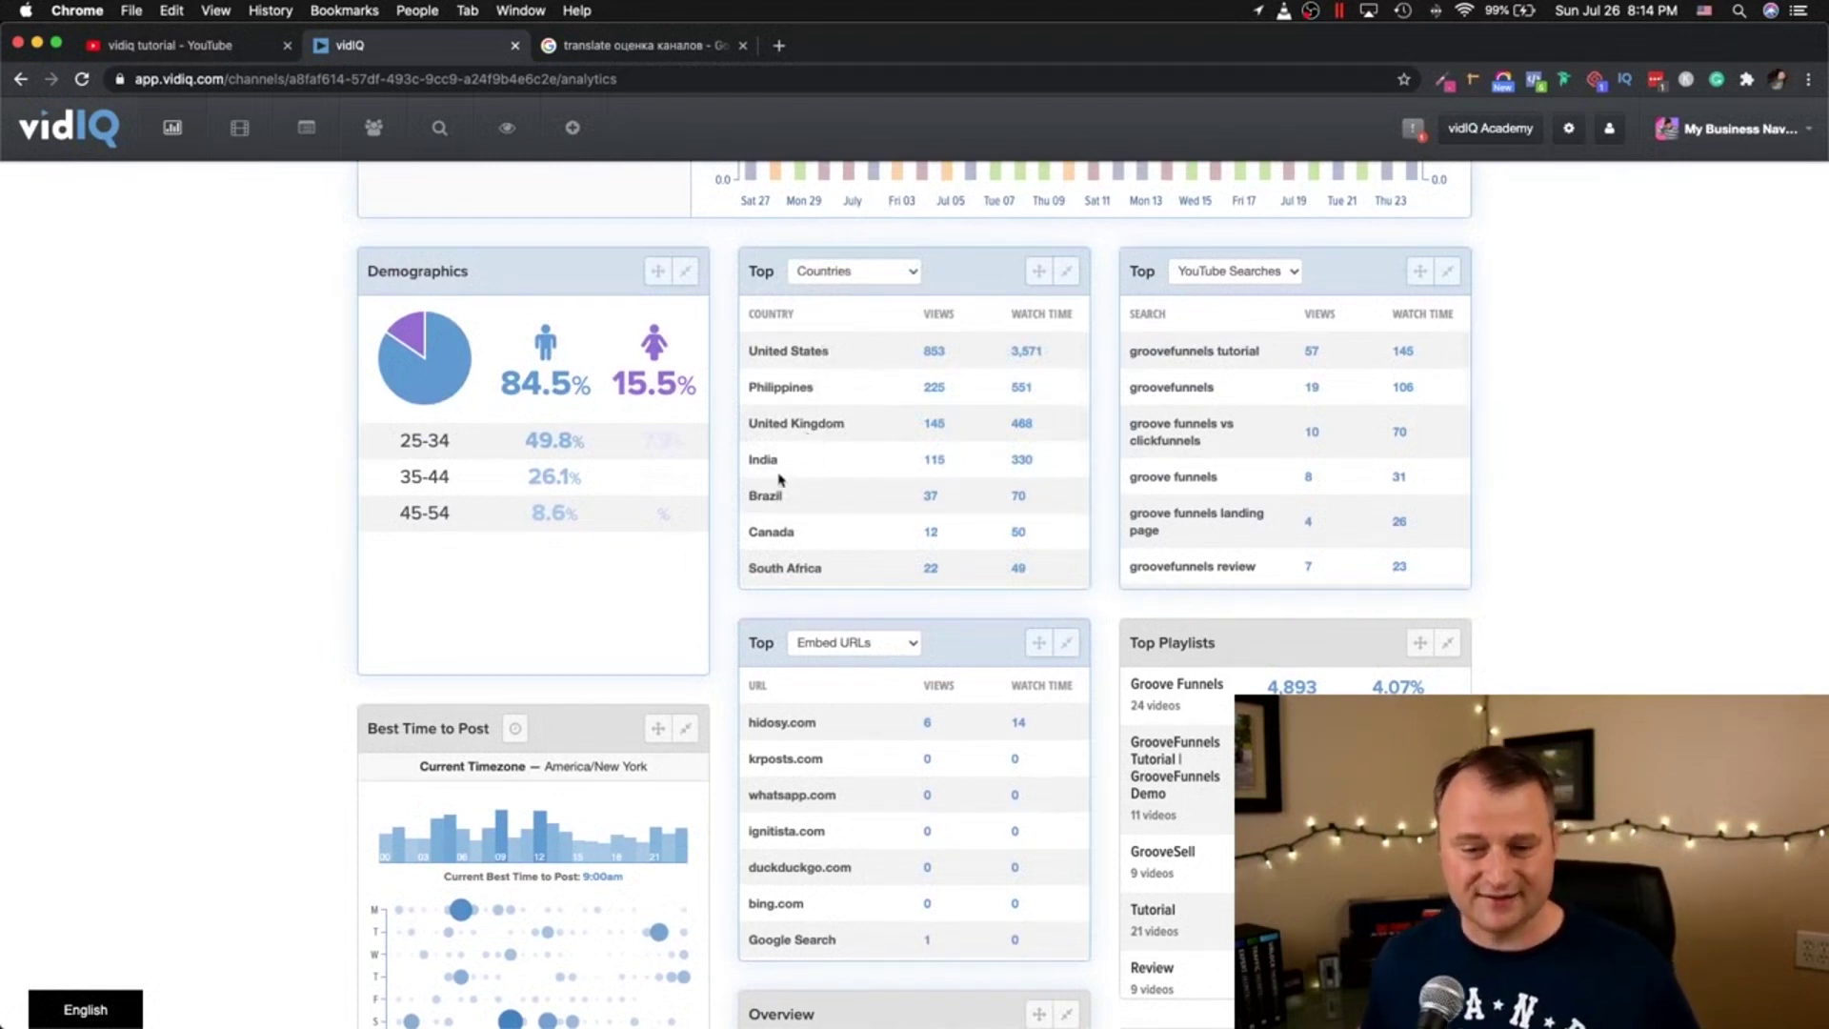
scroll(780, 522, down, 5)
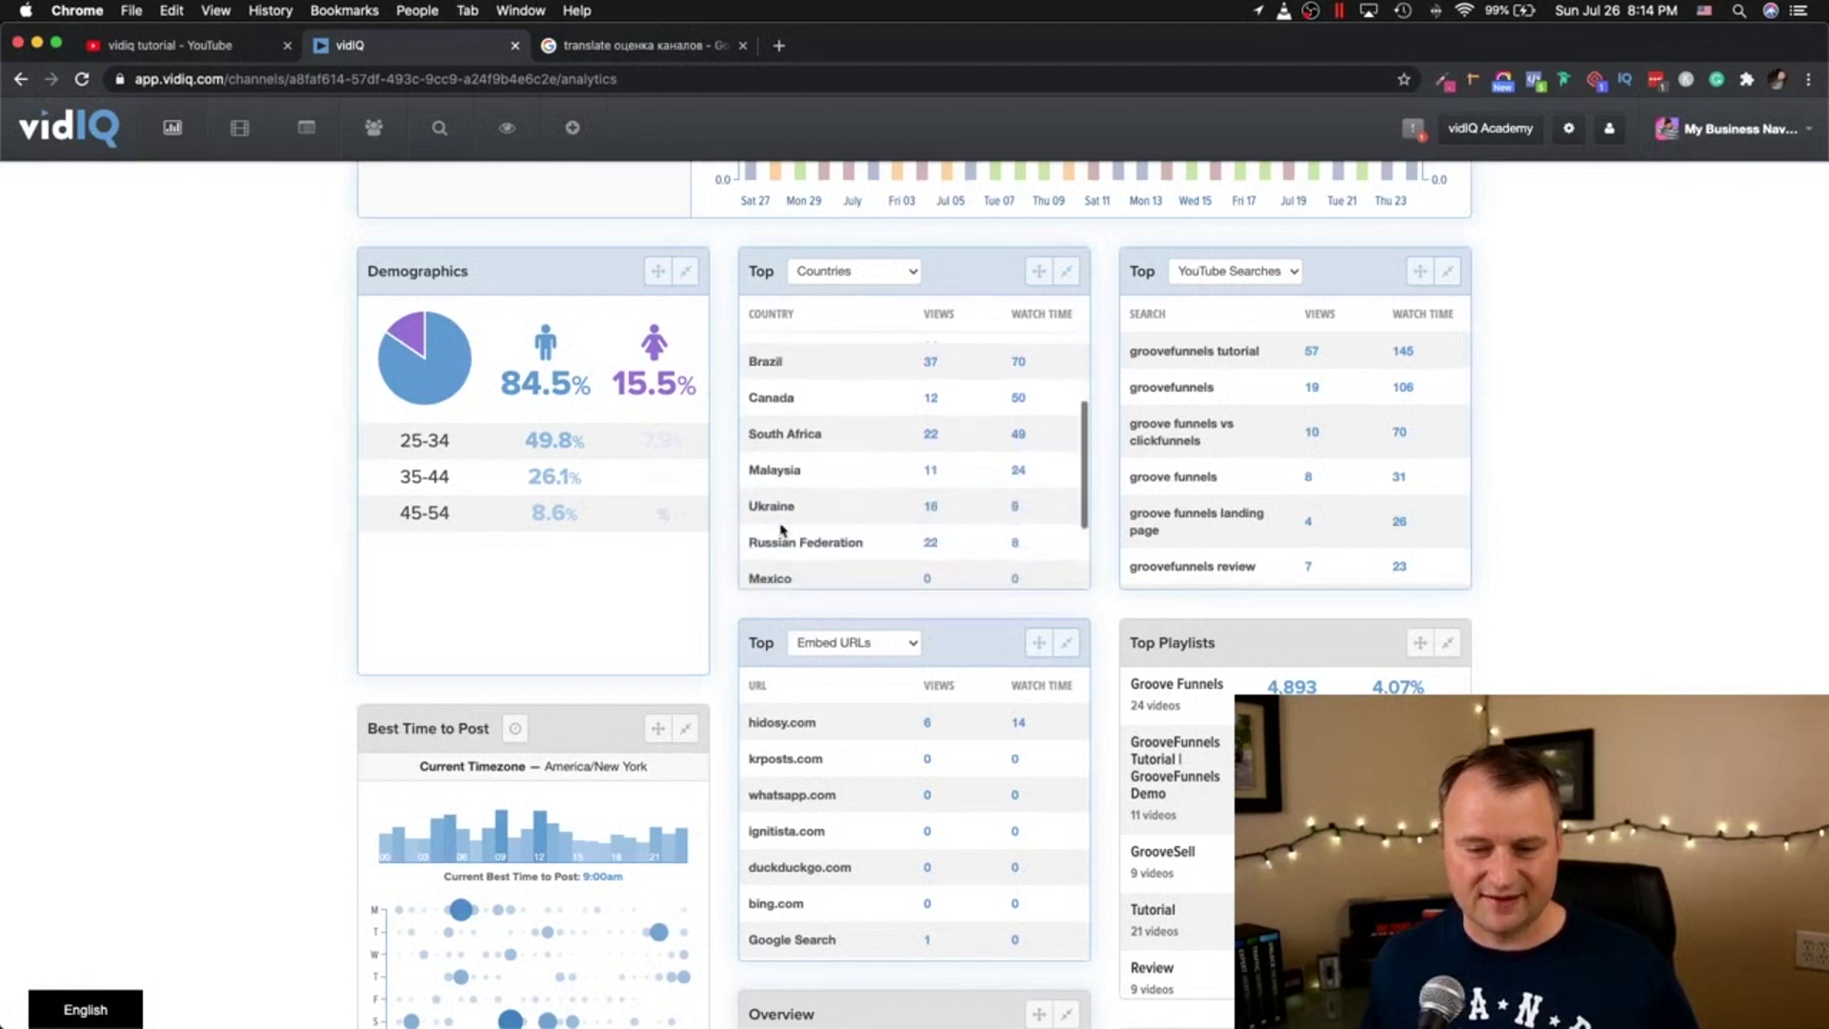
scroll(781, 530, down, 1)
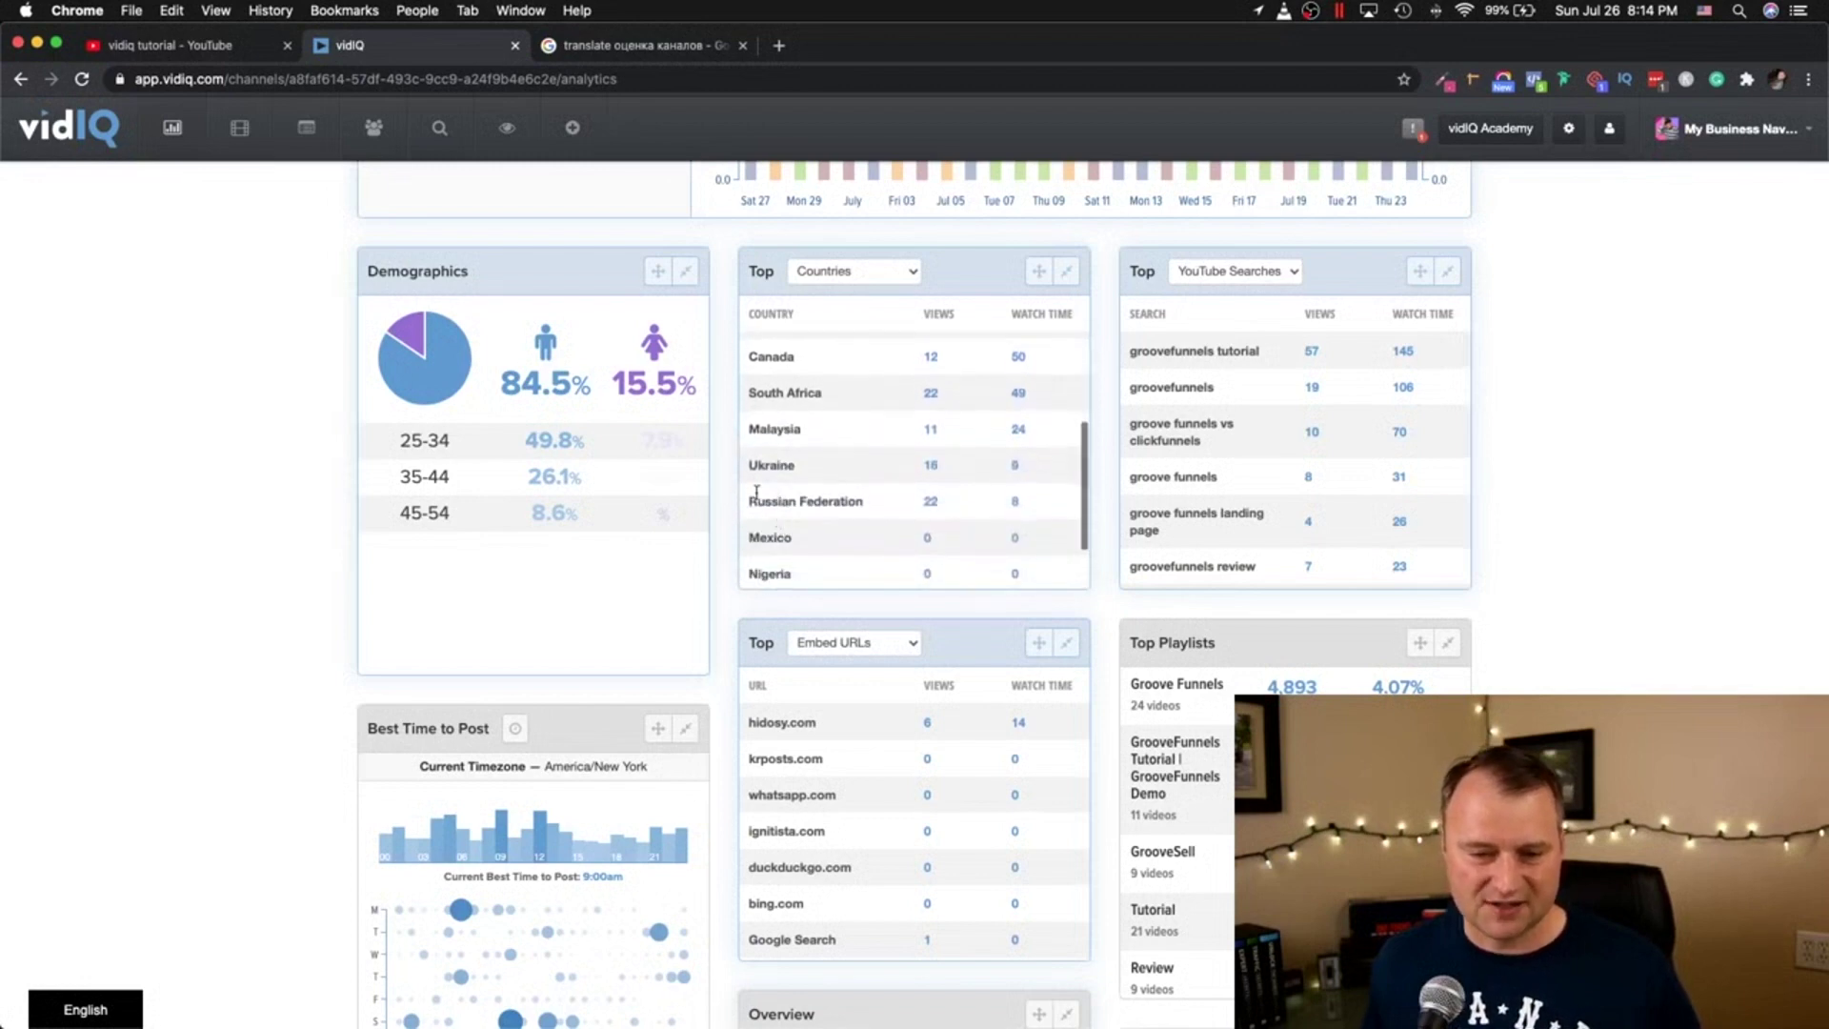
scroll(757, 495, down, 2)
drag(749, 448, 893, 451)
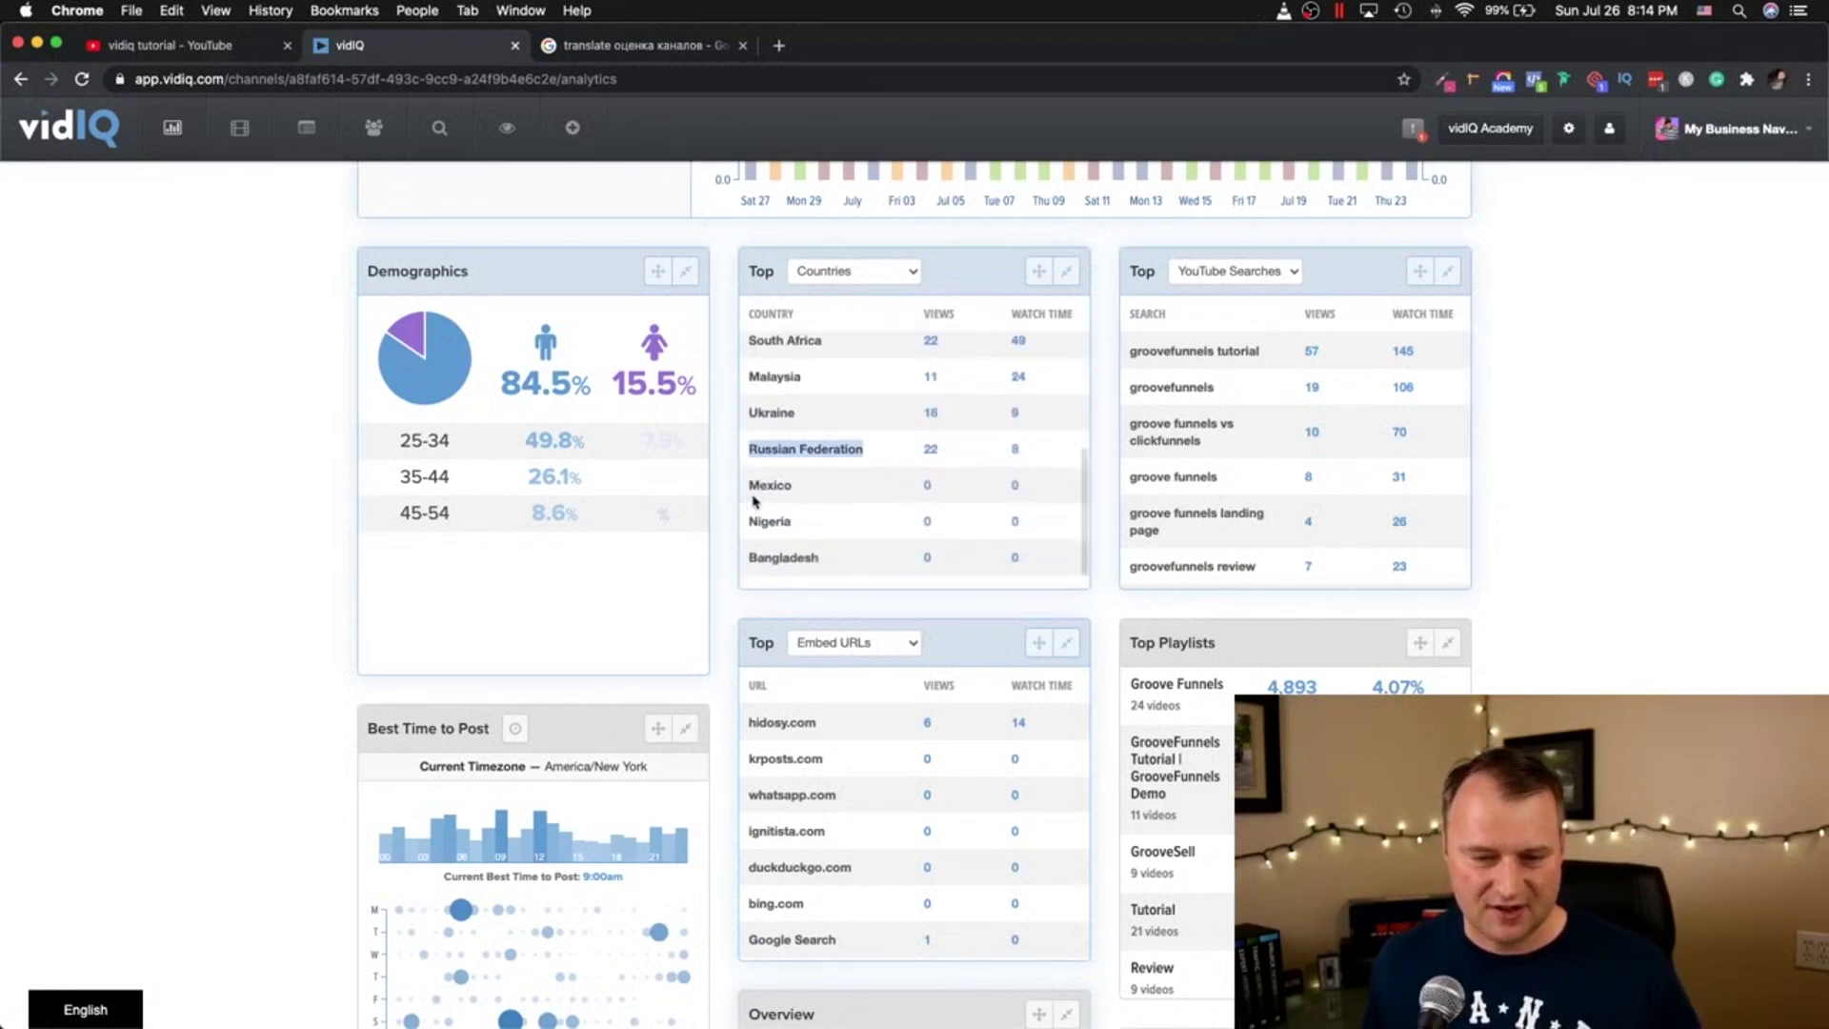
scroll(809, 548, down, 1)
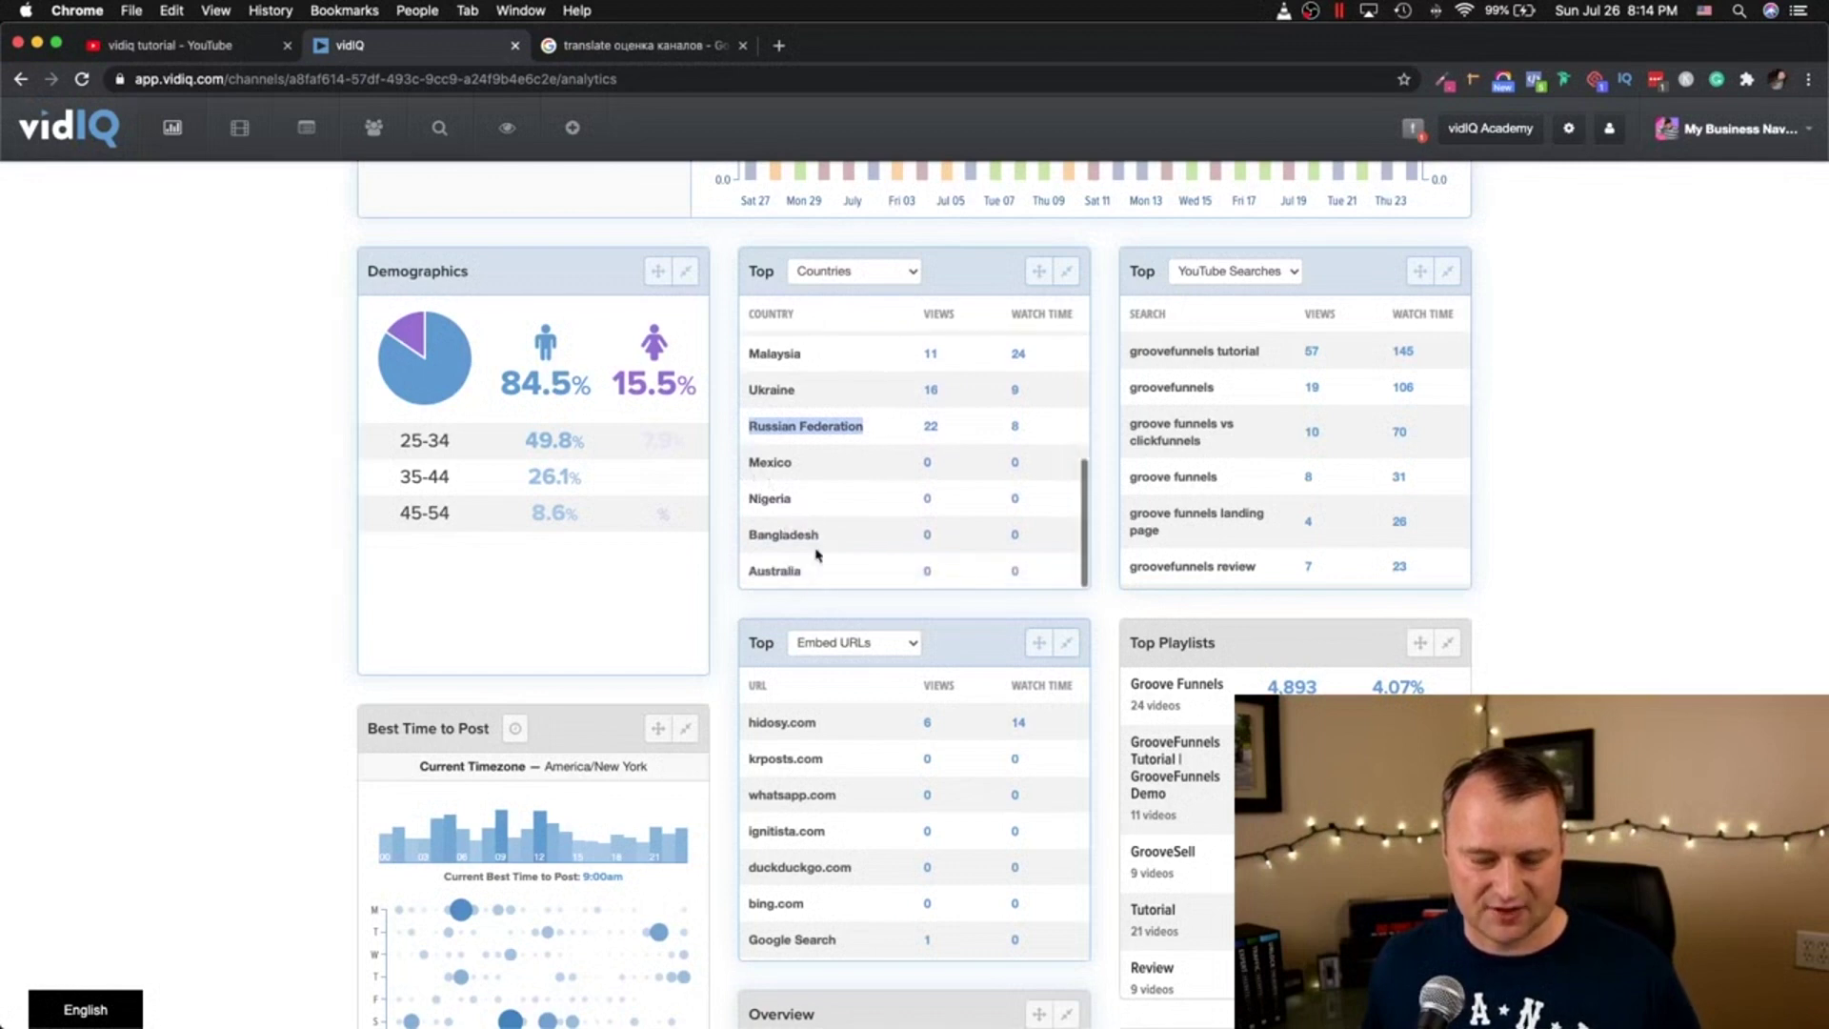
Step: Look over the Countries list once more, from its last entries back up to the United States
scroll(873, 469, up, 6)
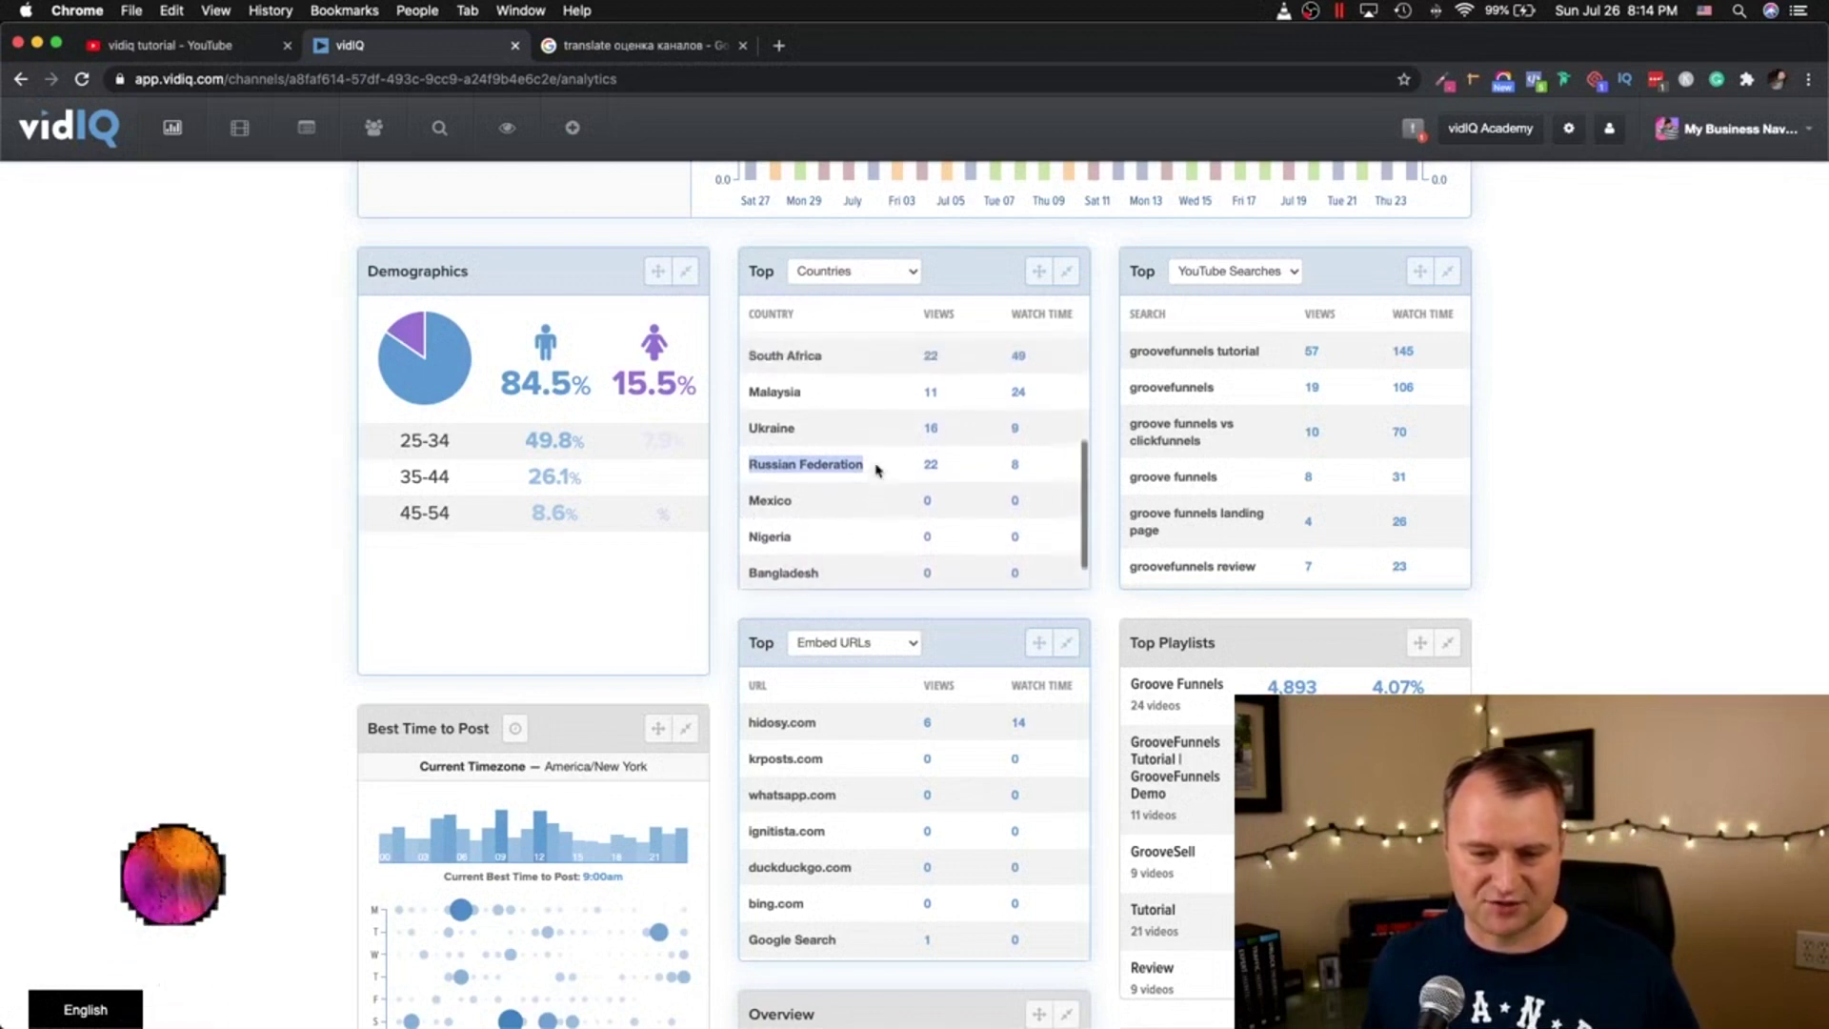
scroll(873, 467, down, 5)
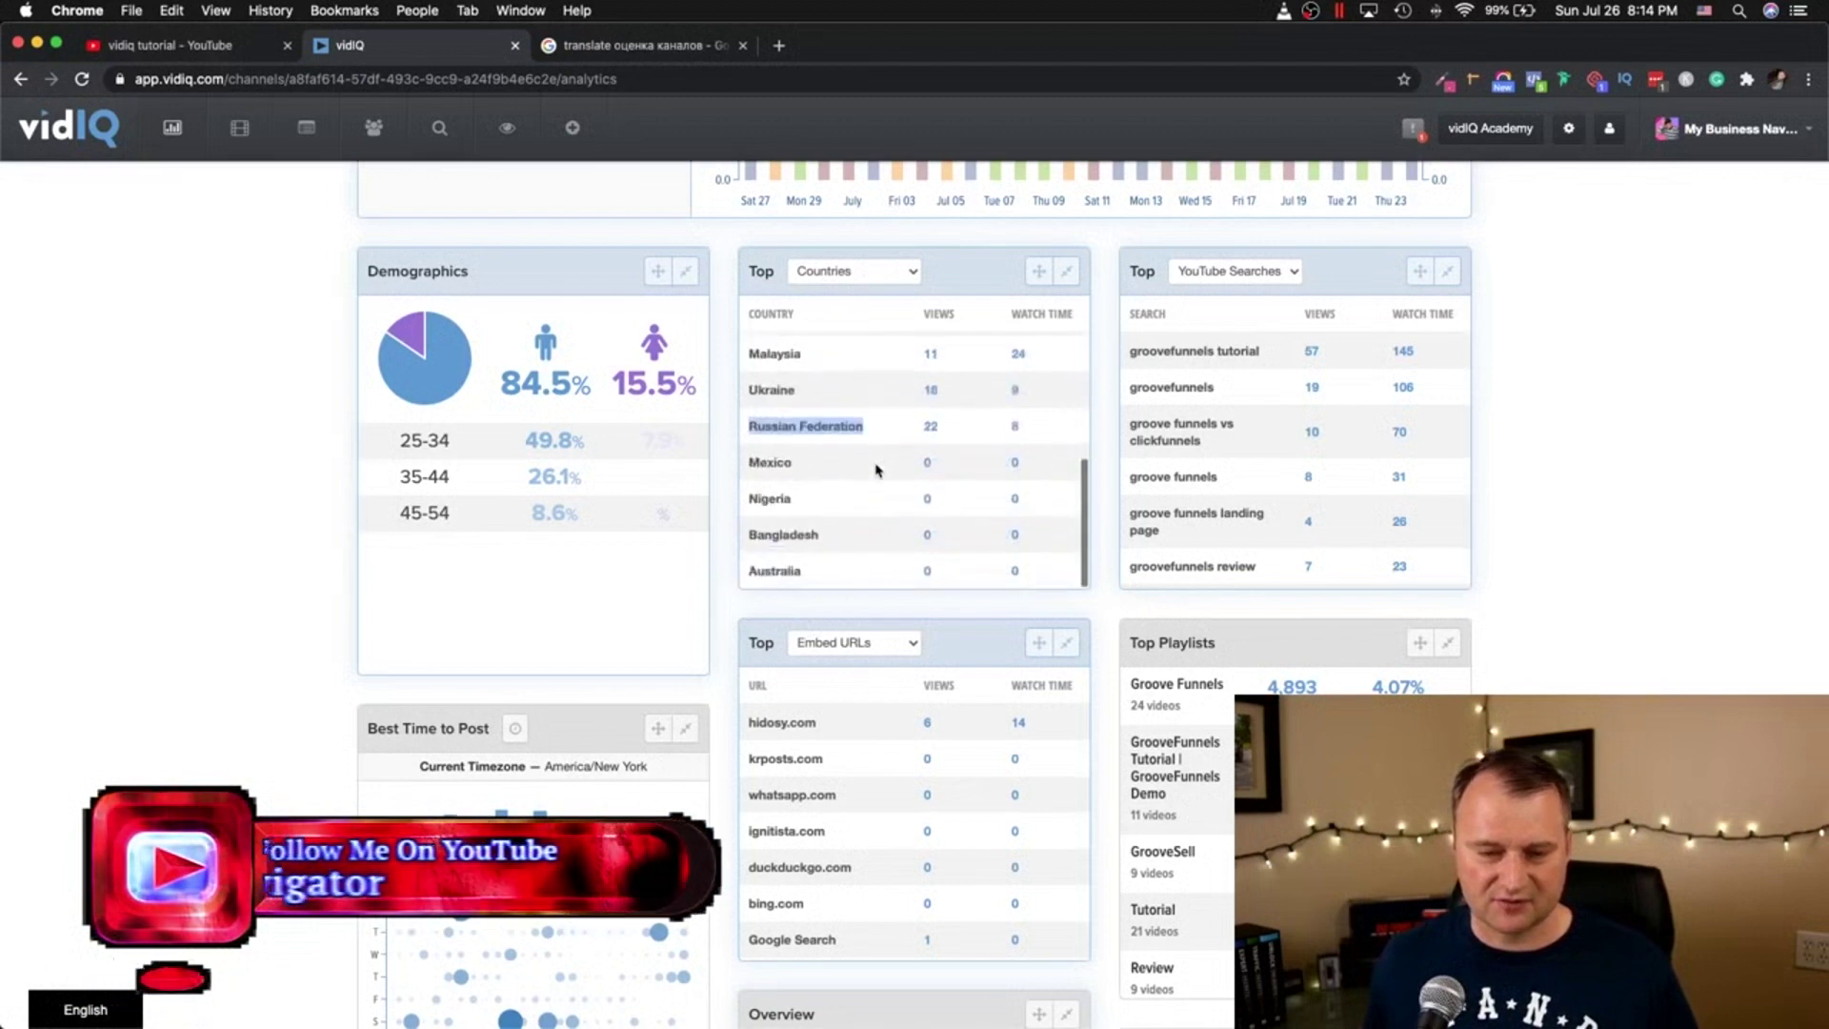
scroll(873, 467, up, 5)
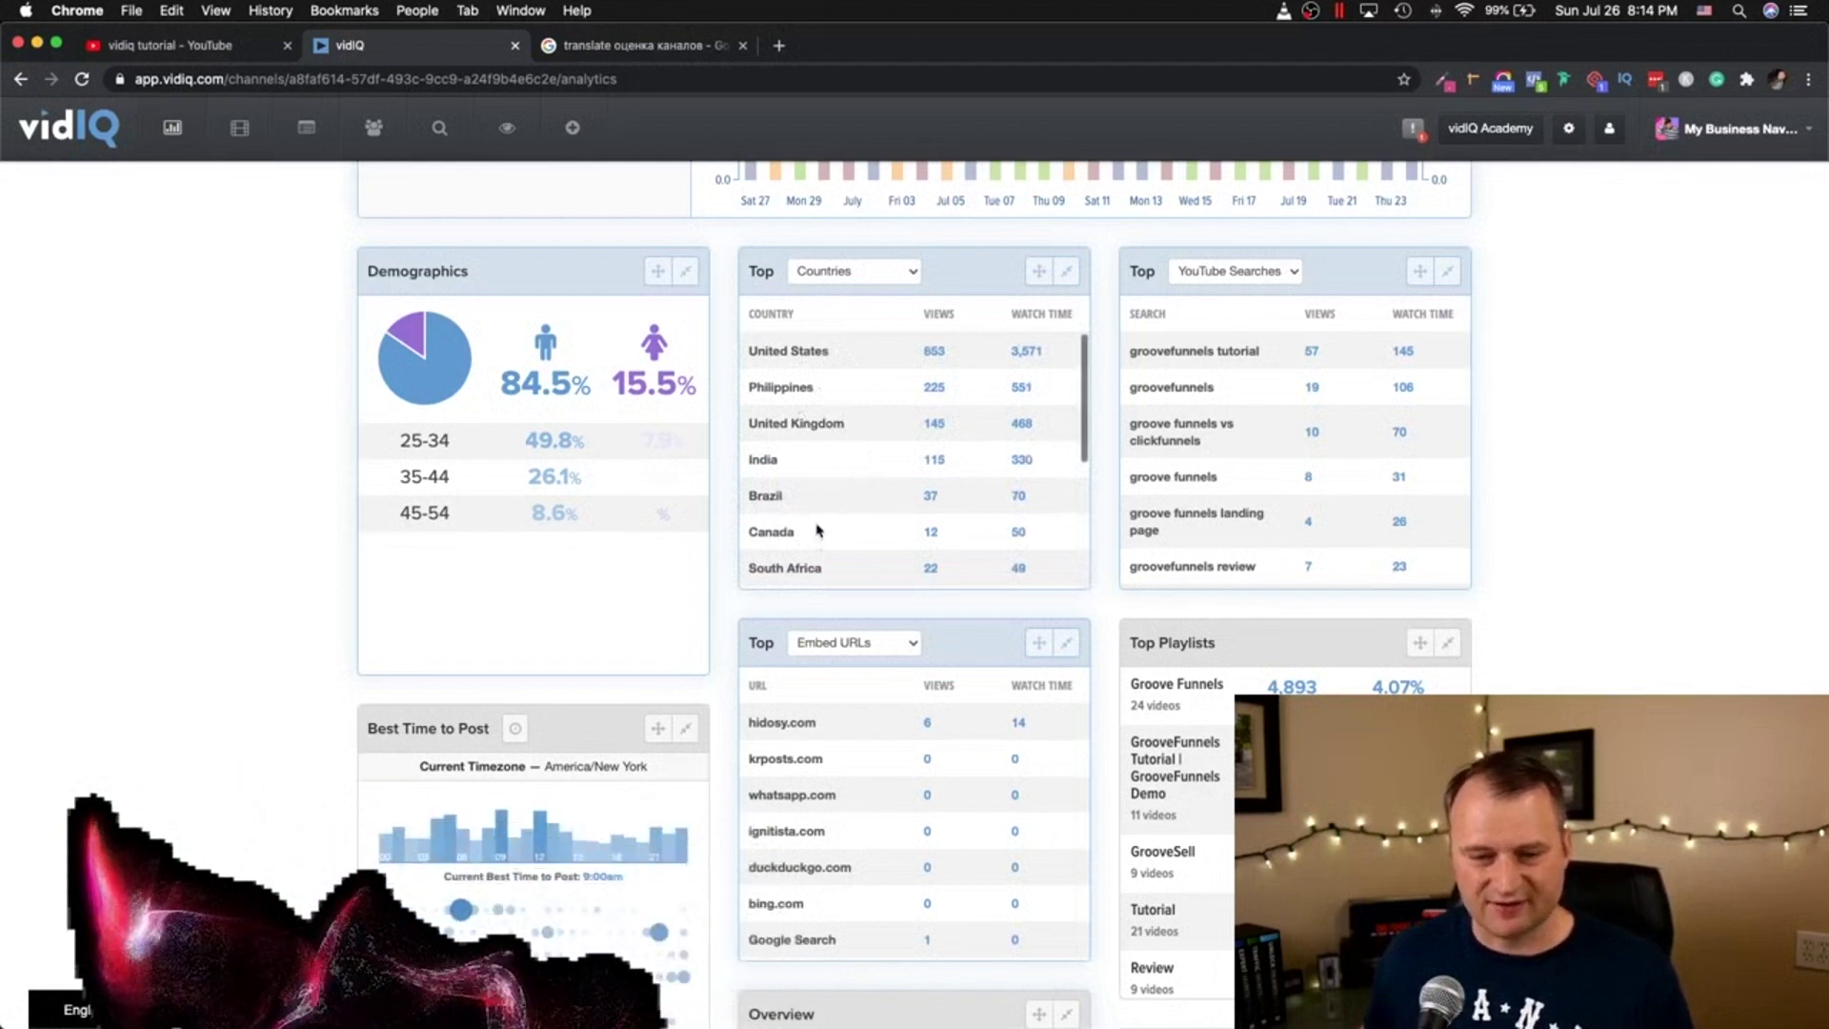
Step: Change the top Embed URLs list to Videos and the top YouTube Searches list to Embed URLs
scroll(816, 529, down, 3)
scroll(789, 698, down, 3)
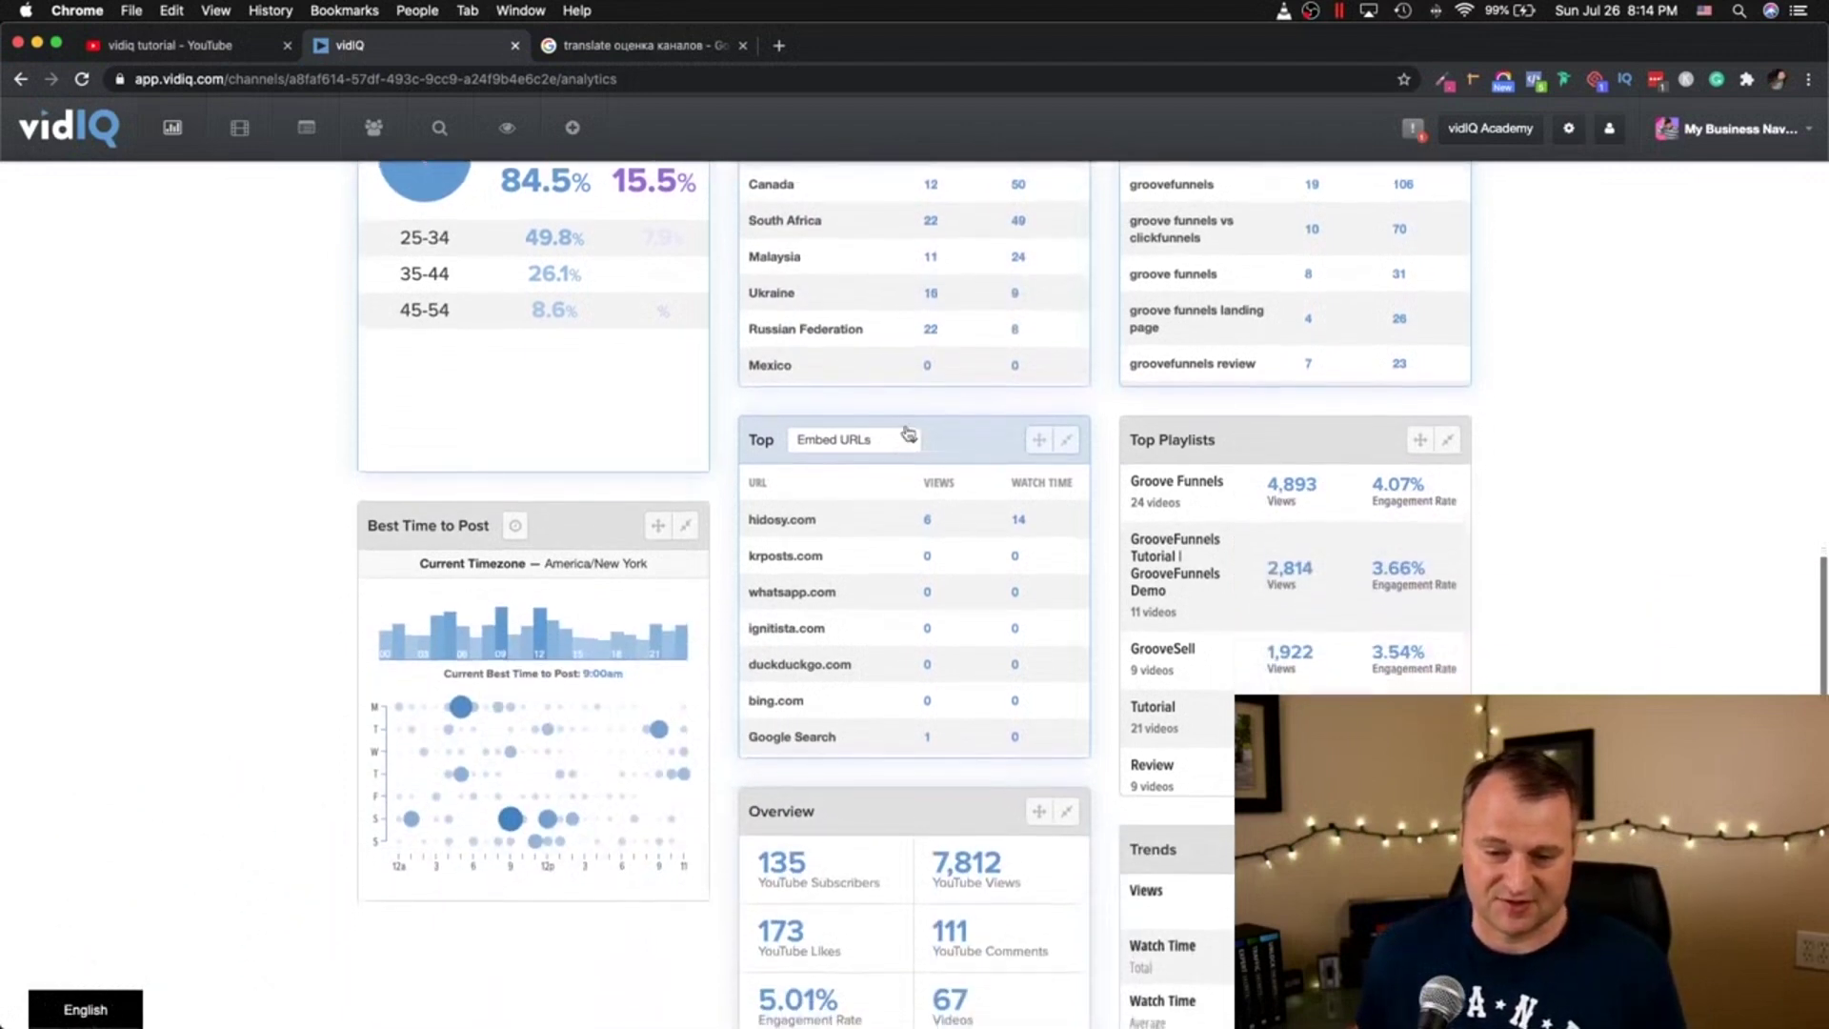
click(857, 439)
click(907, 472)
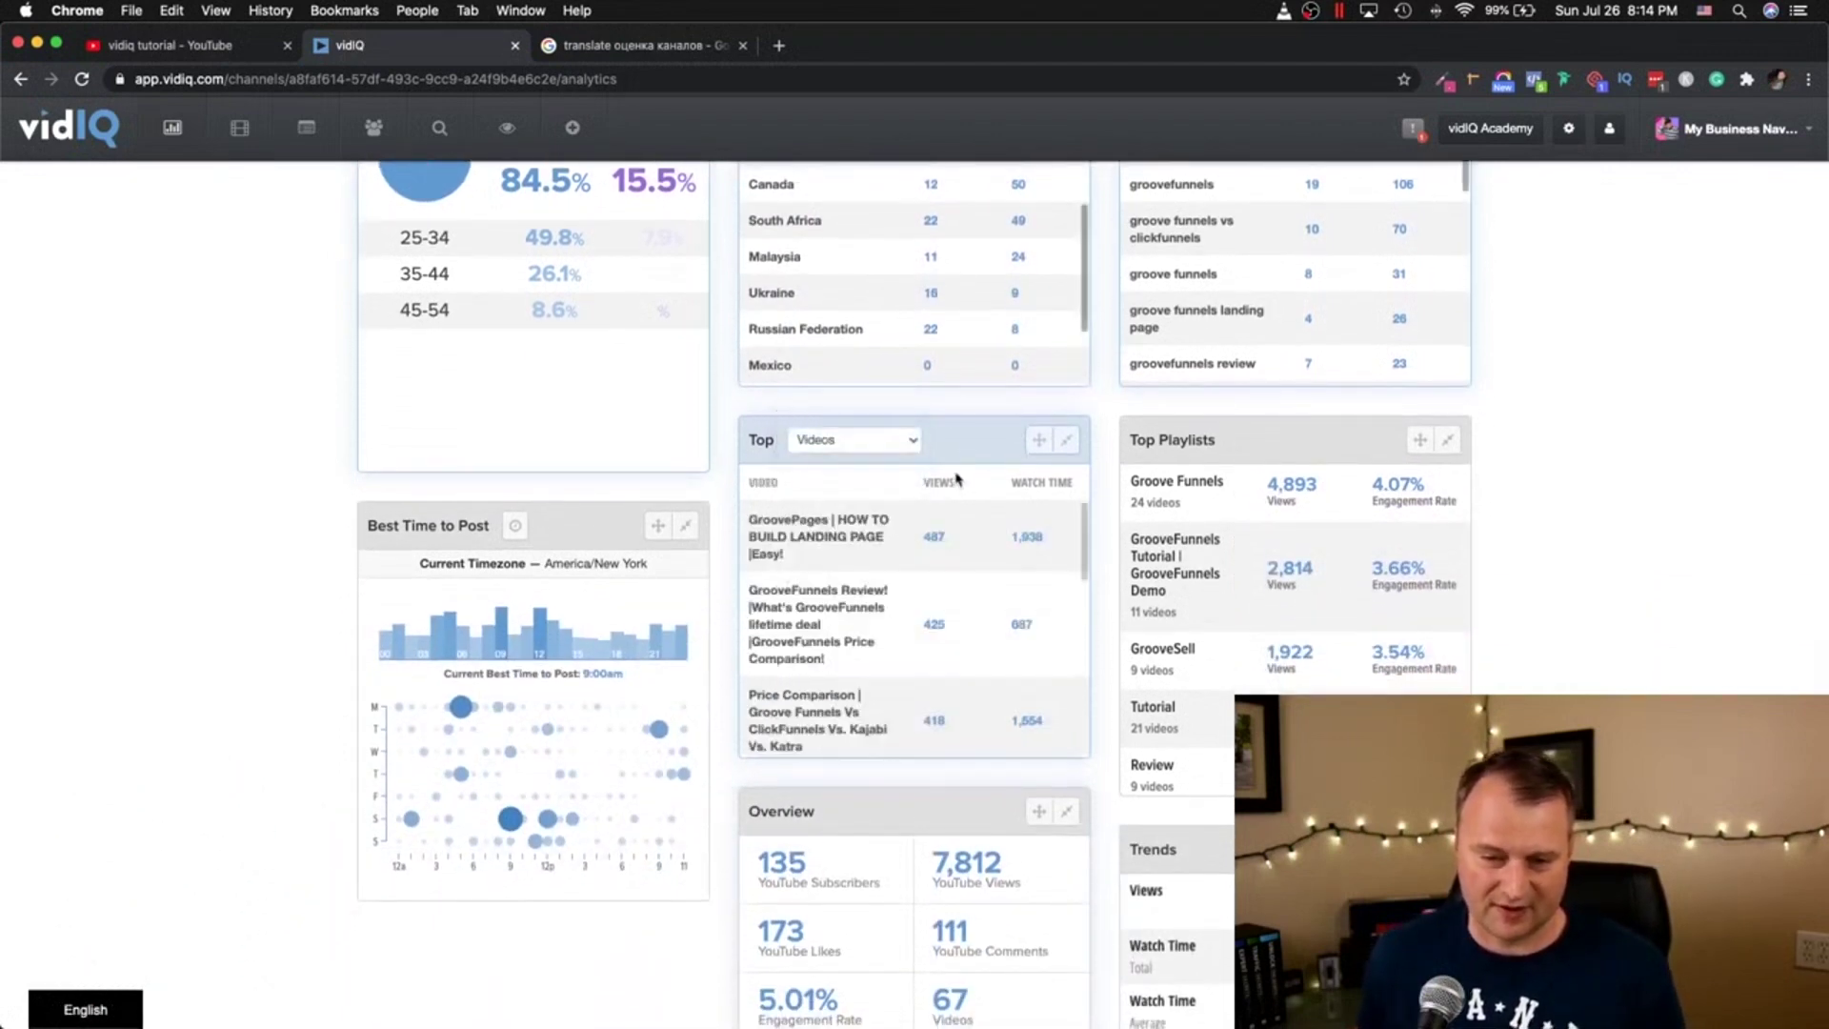
scroll(862, 564, up, 5)
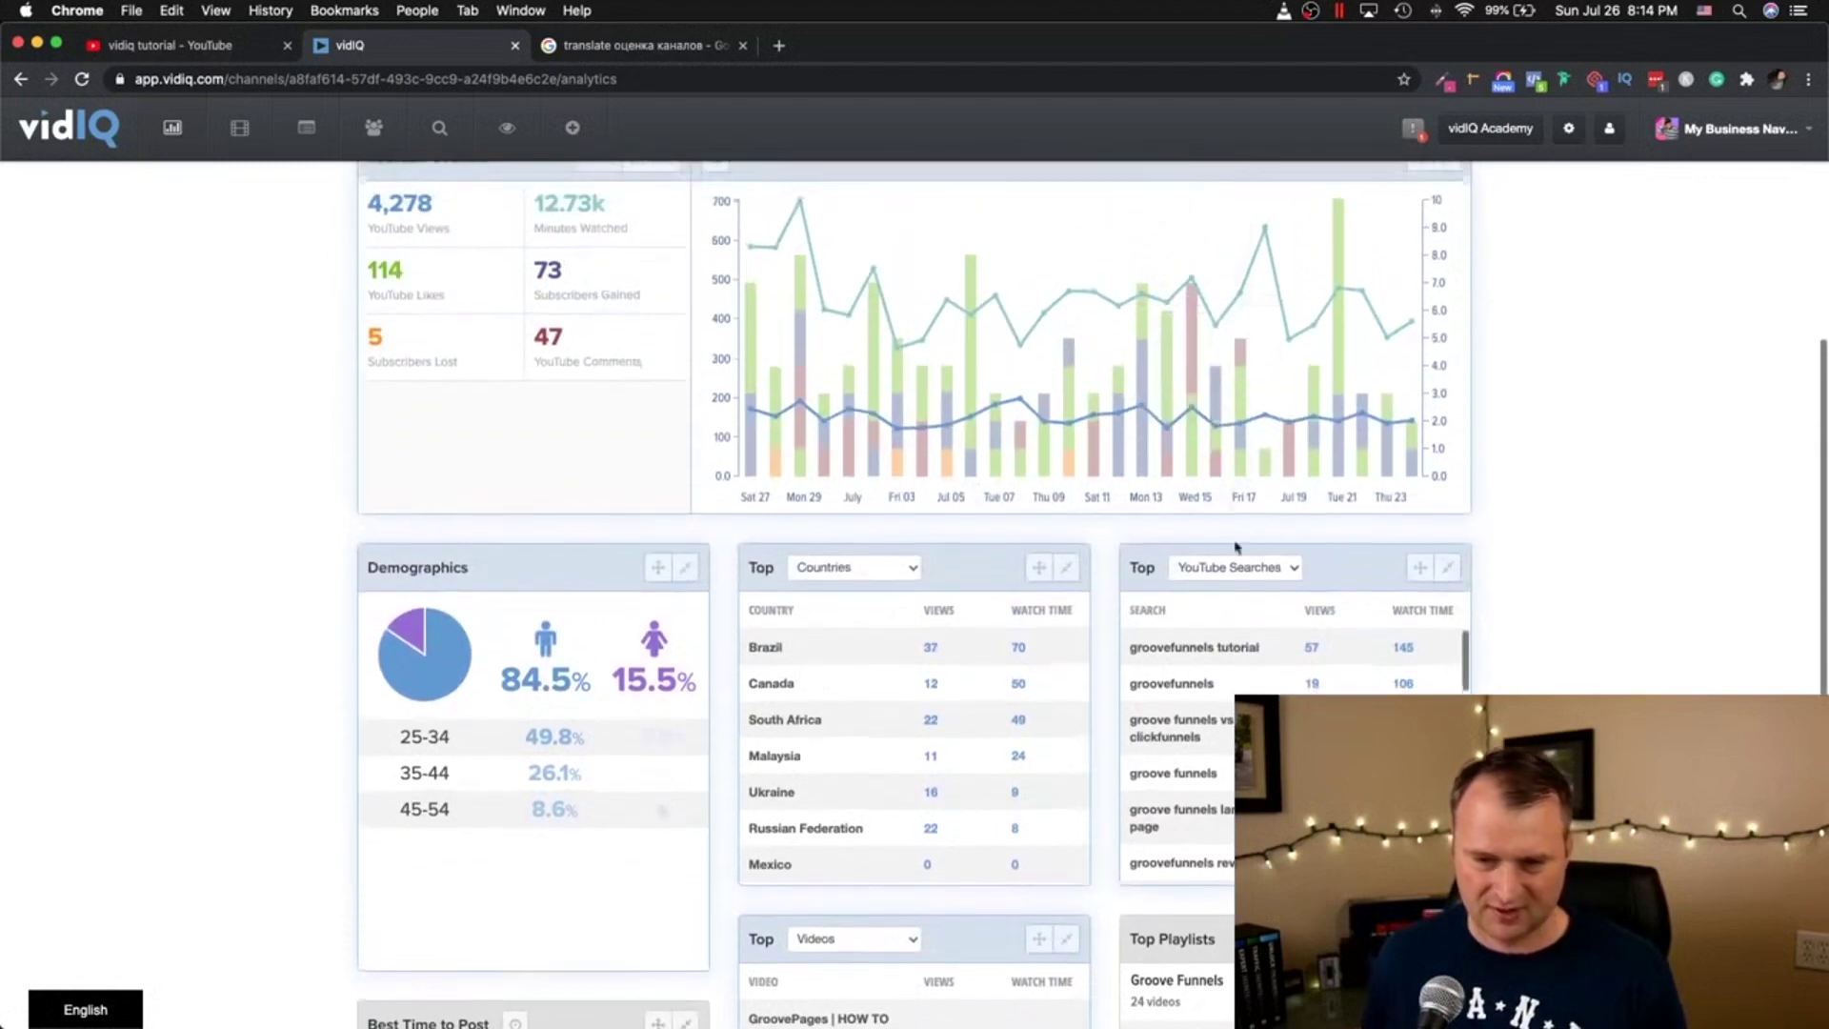
click(1238, 580)
click(1259, 596)
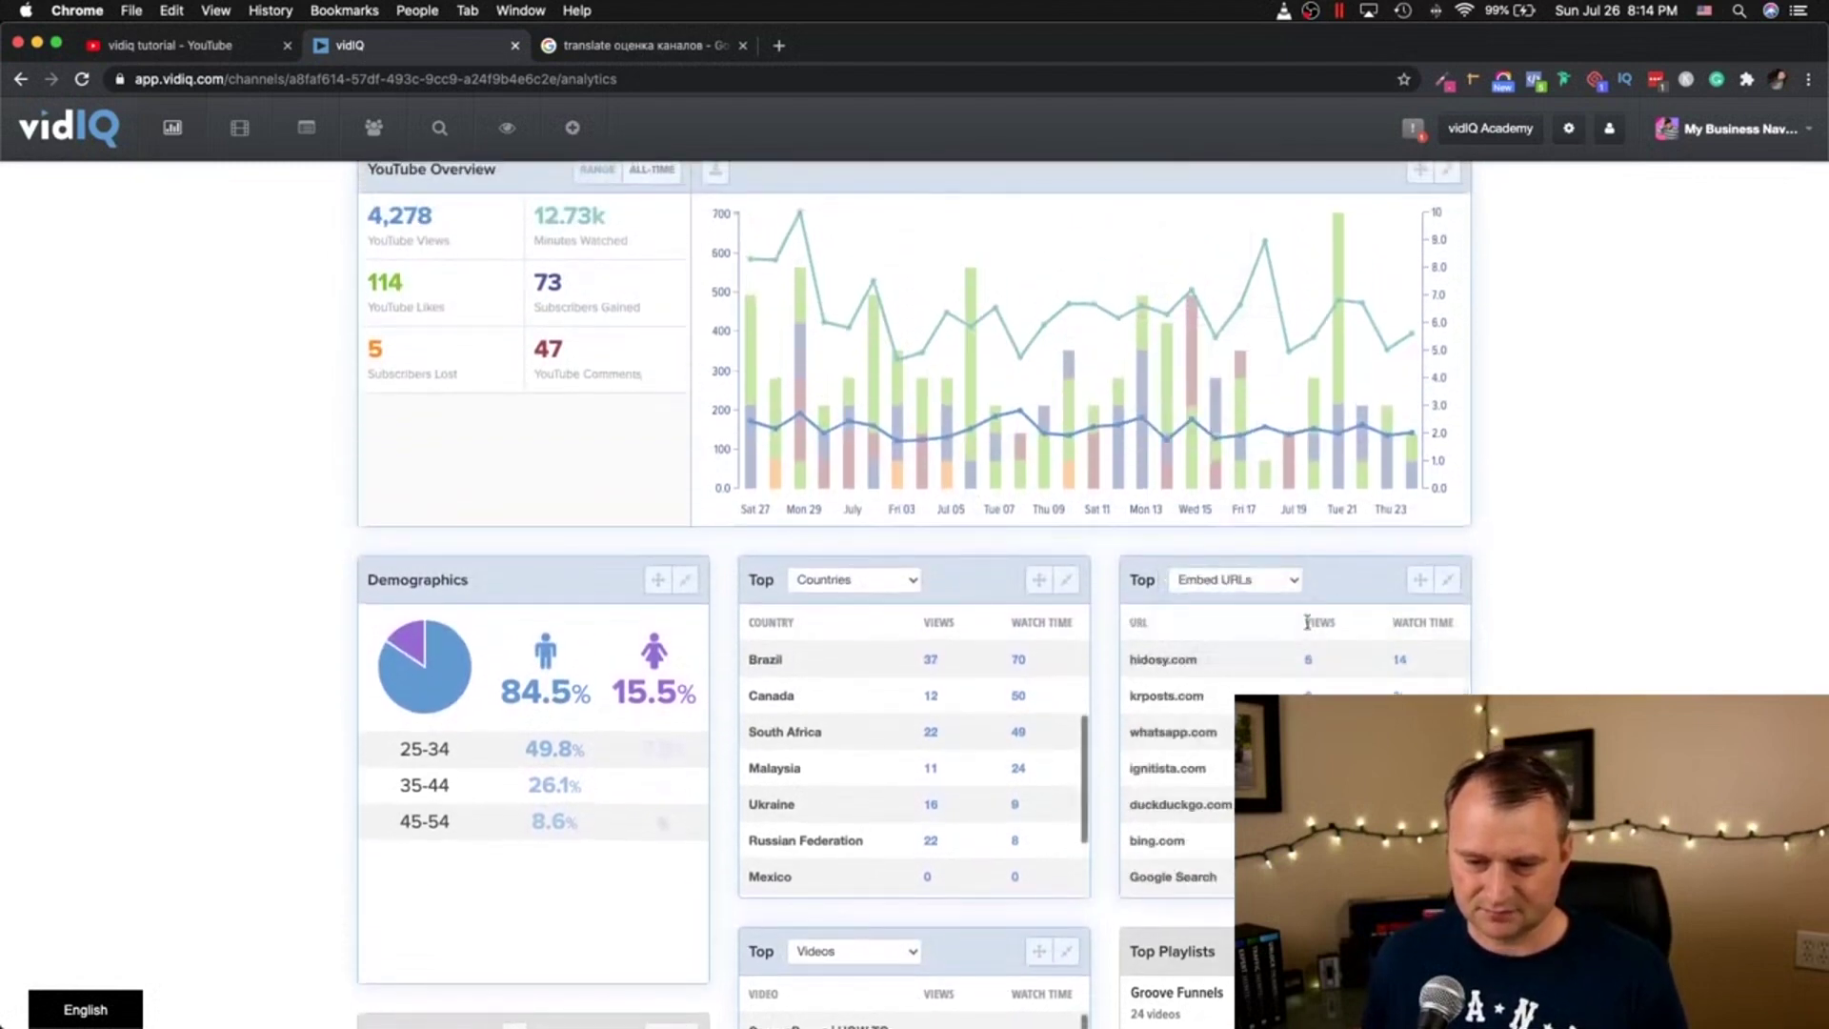
Step: Review the top videos, embed URLs and playlists in the analytics, and open the channel's video list
scroll(1295, 648, down, 3)
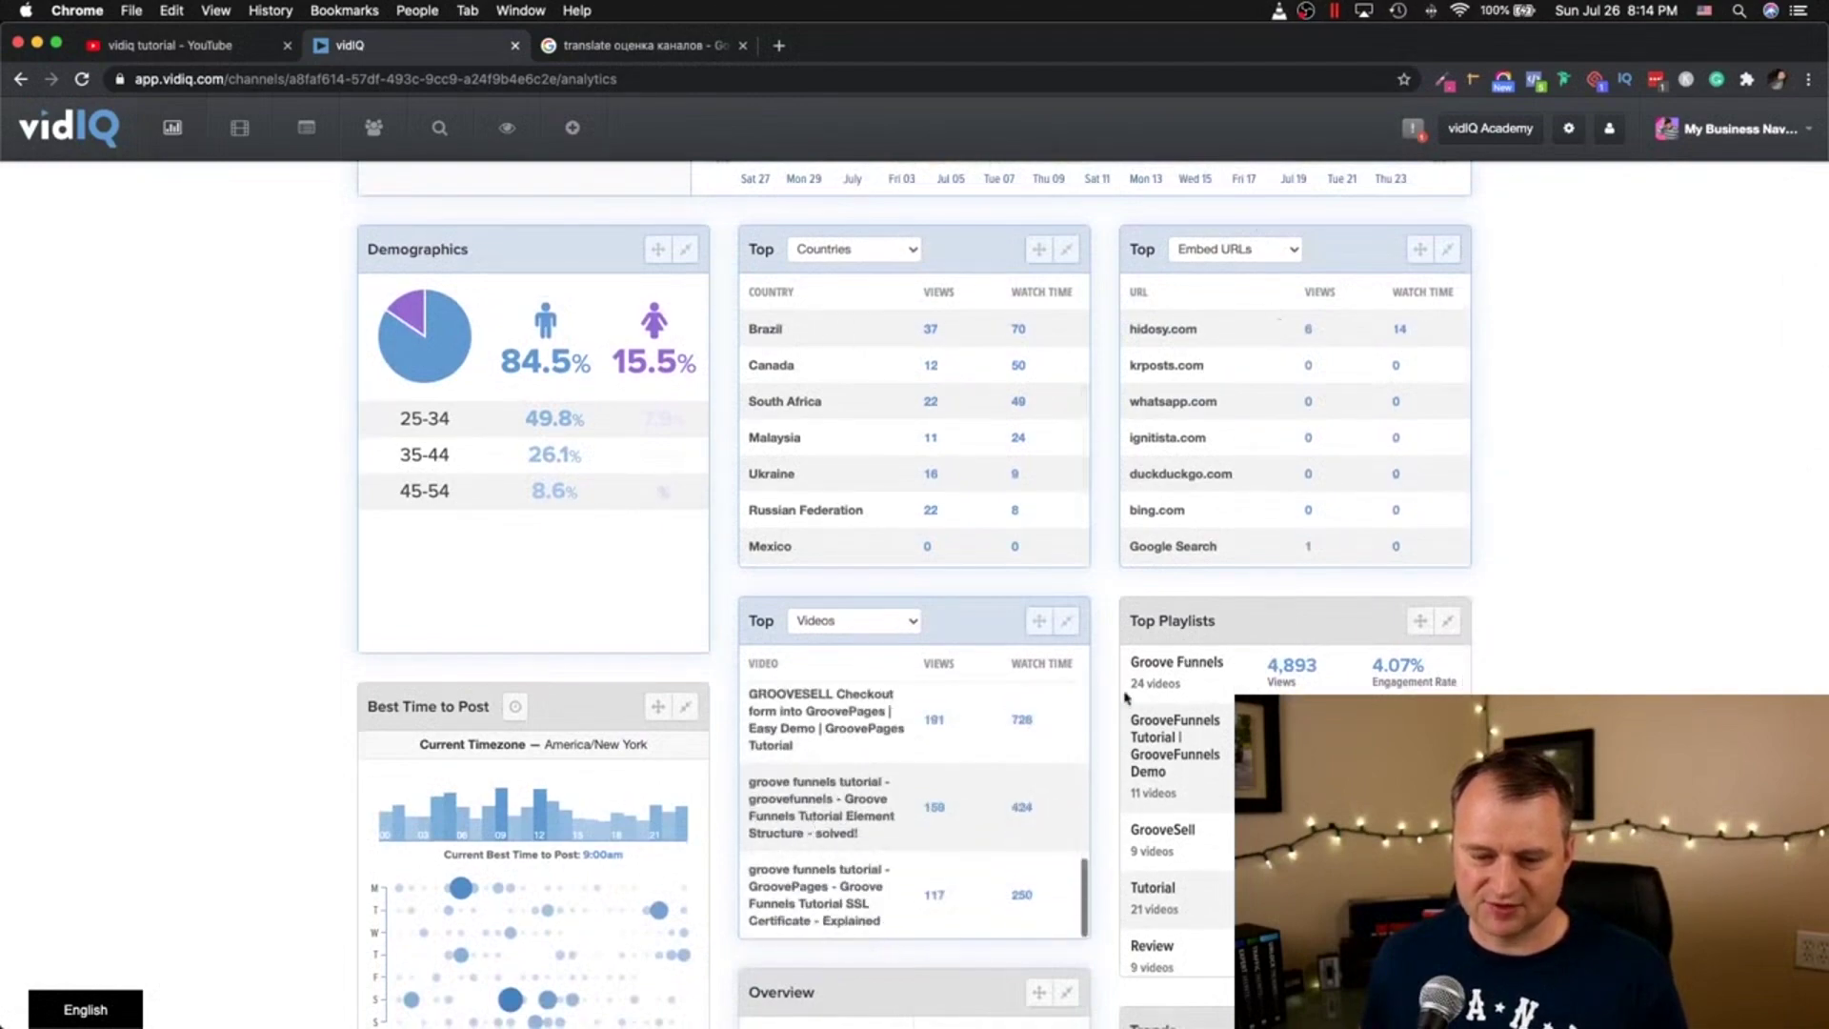
scroll(1626, 478, down, 4)
scroll(1626, 480, up, 15)
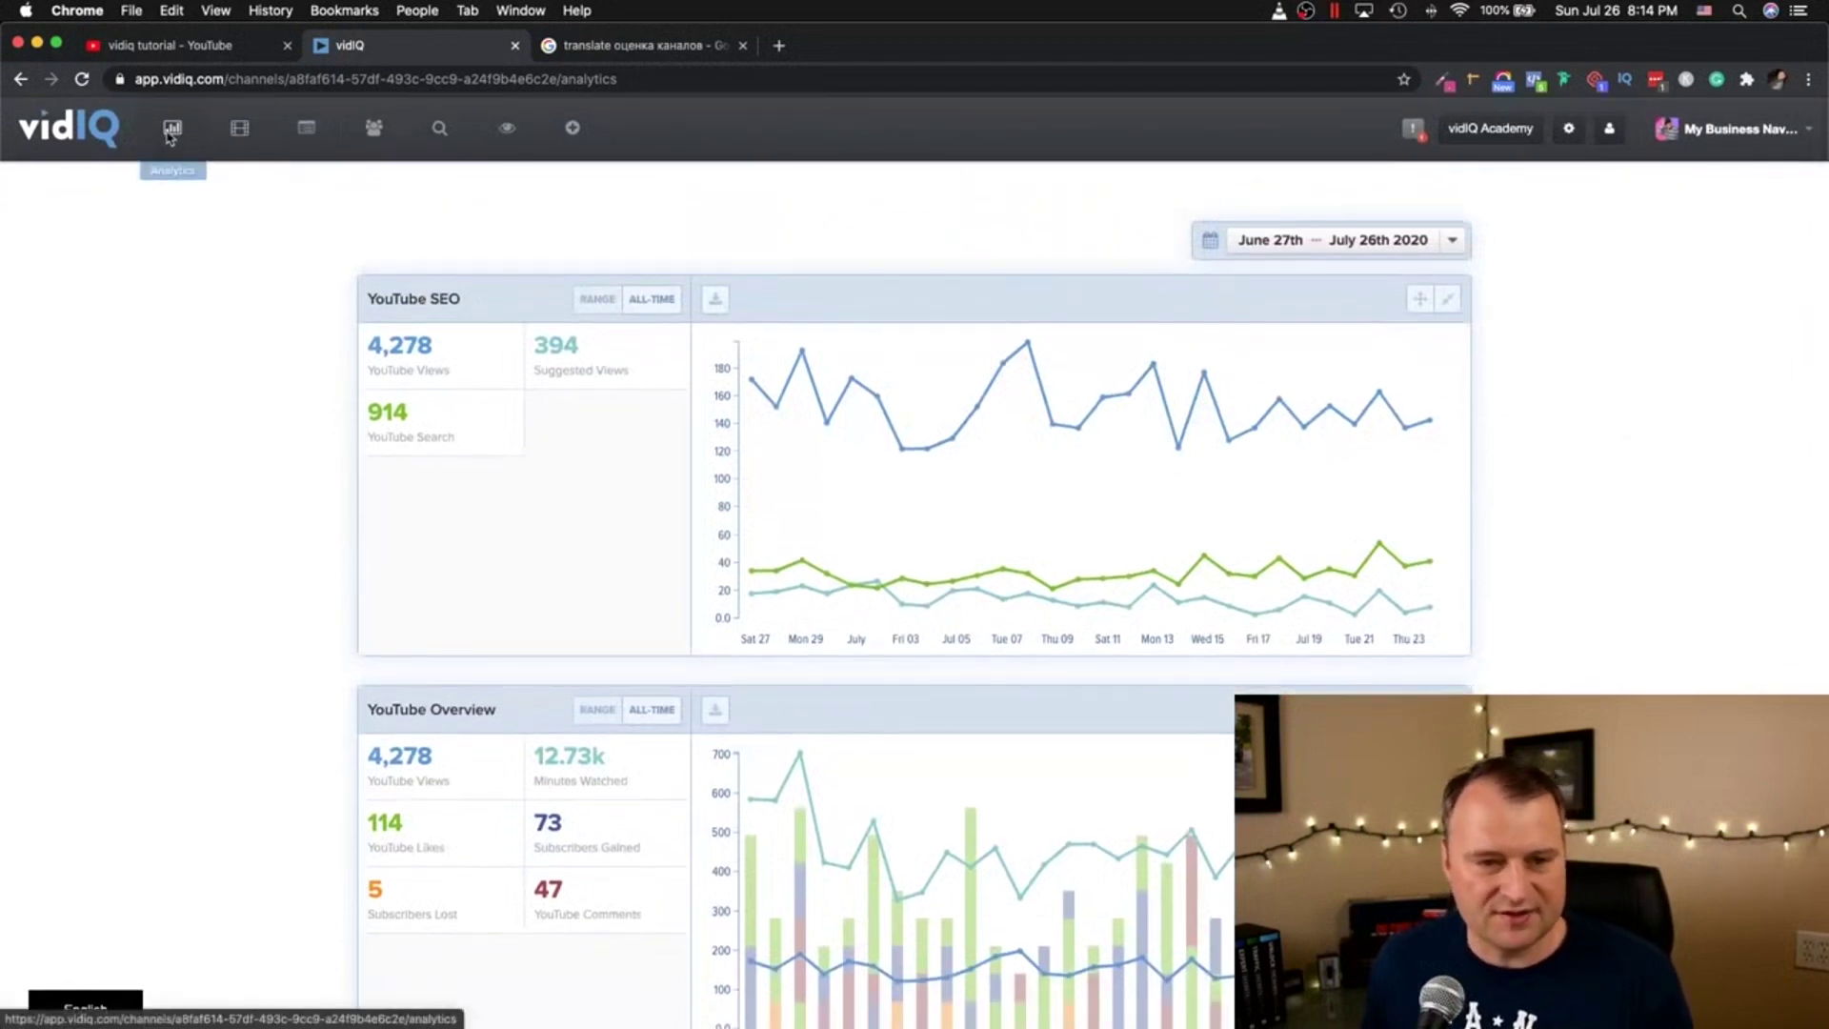
click(239, 132)
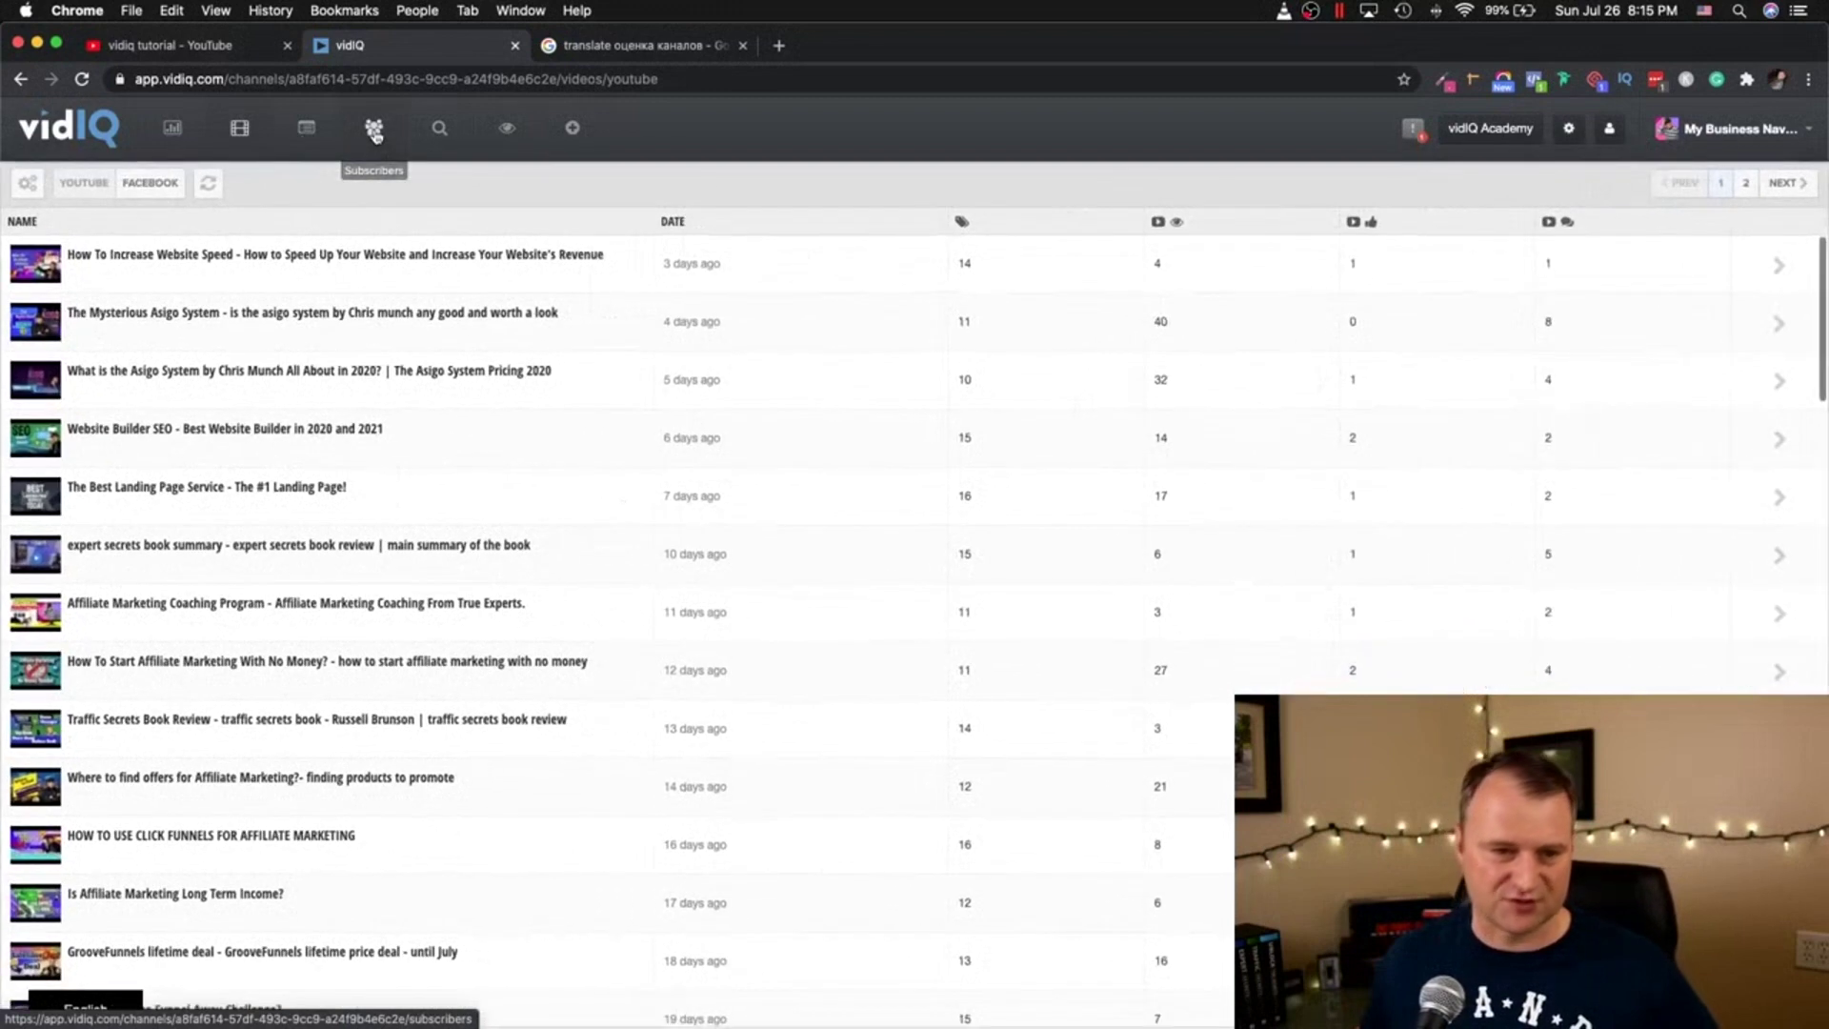
Step: Open the Subscriber Analysis and look through the top channels watched by the channel's subscribers
click(374, 131)
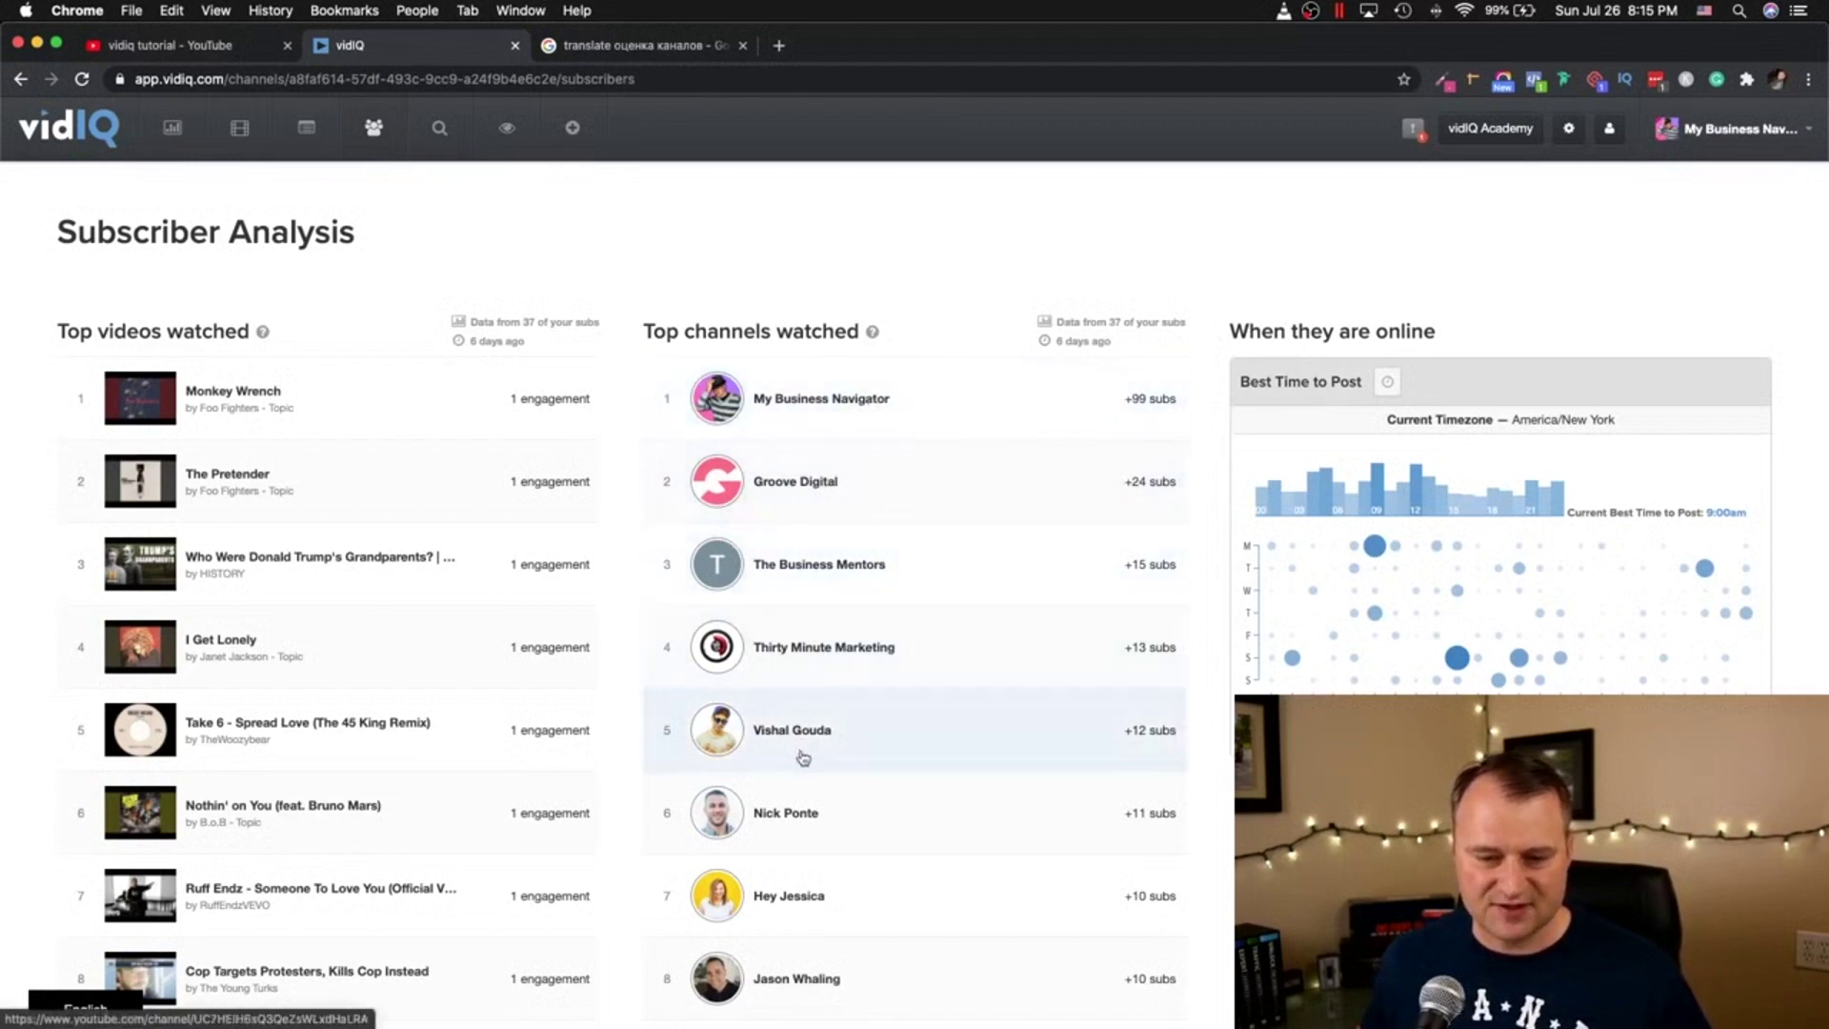
scroll(803, 942, down, 10)
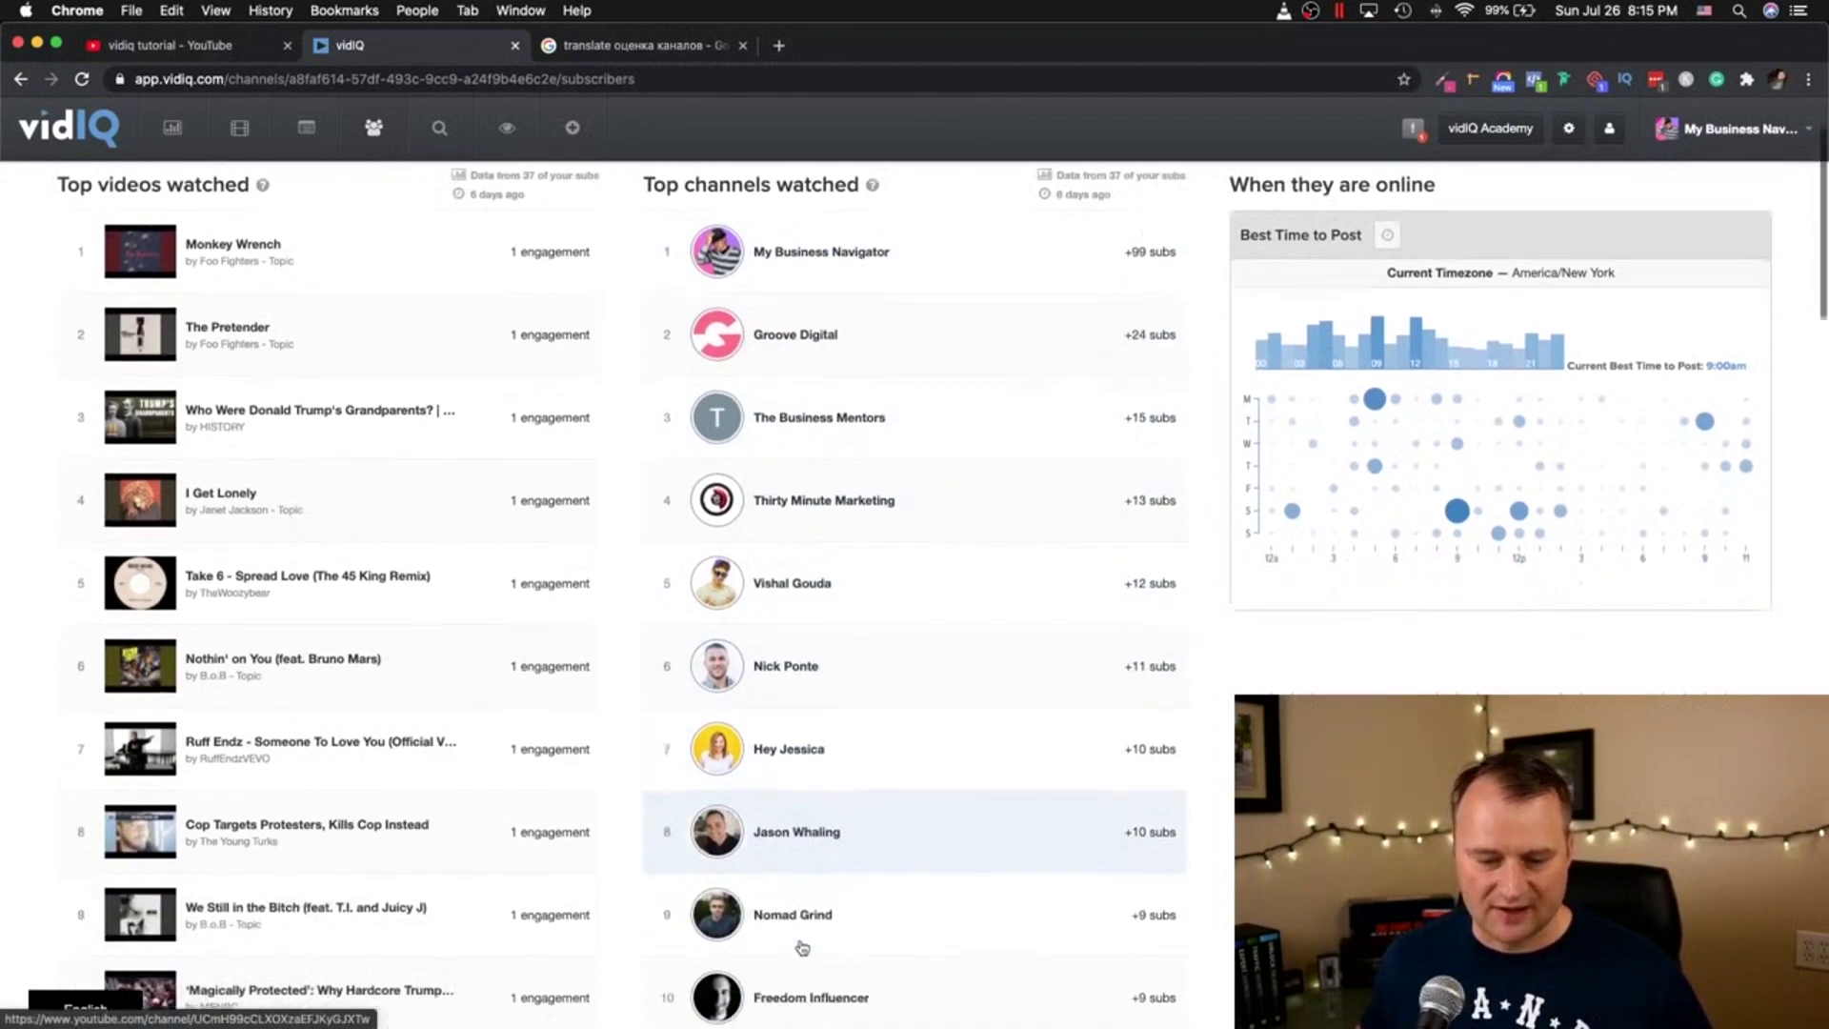
scroll(805, 936, down, 20)
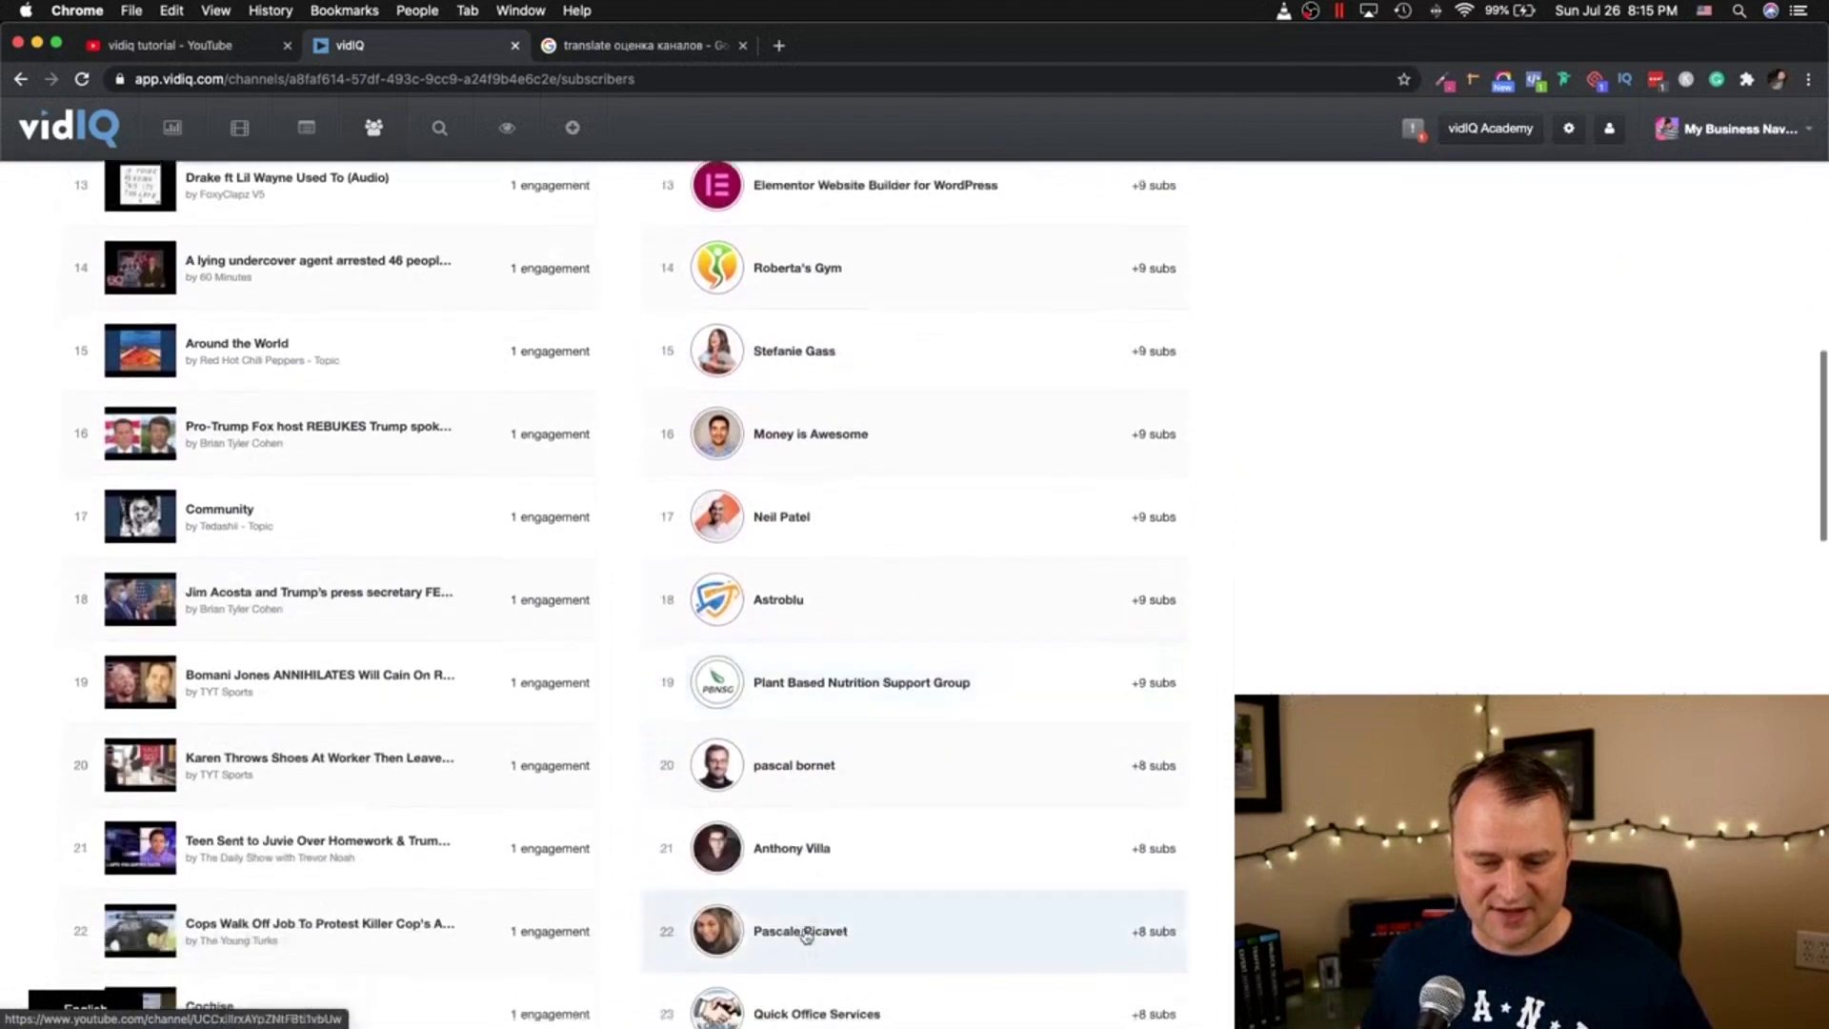
scroll(806, 936, up, 20)
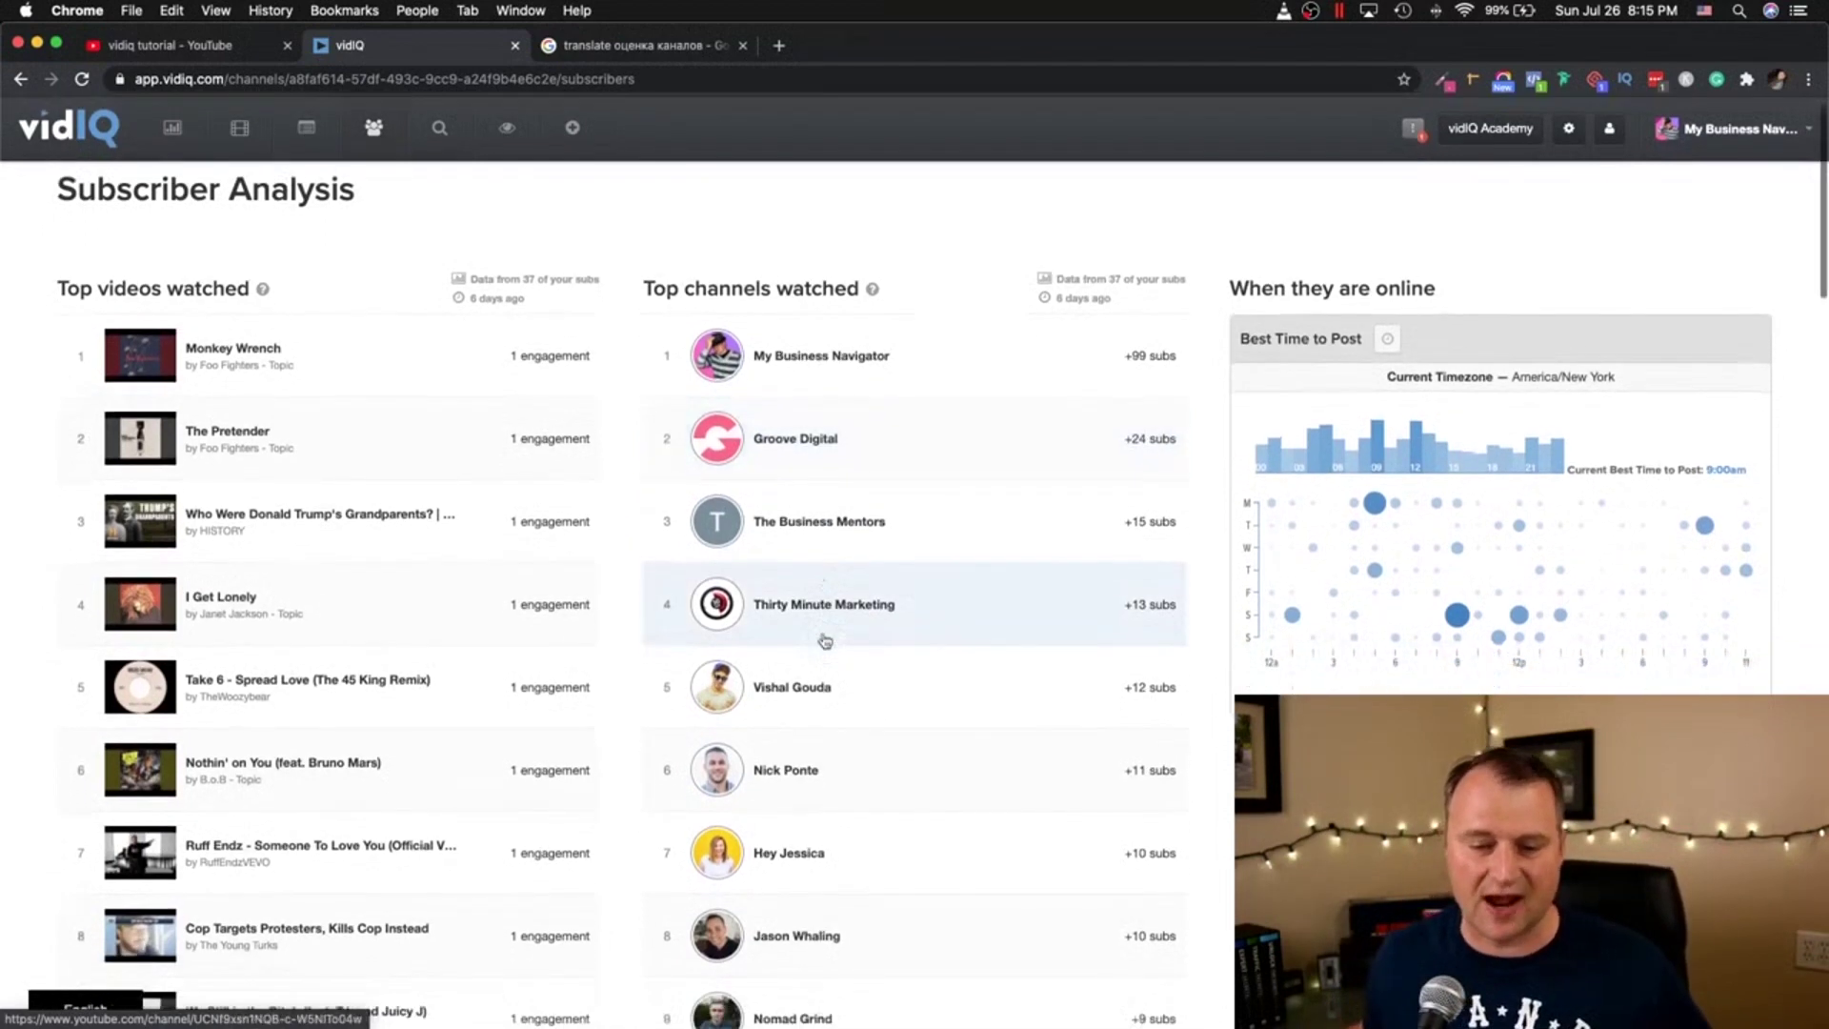
scroll(819, 636, down, 3)
scroll(825, 640, down, 2)
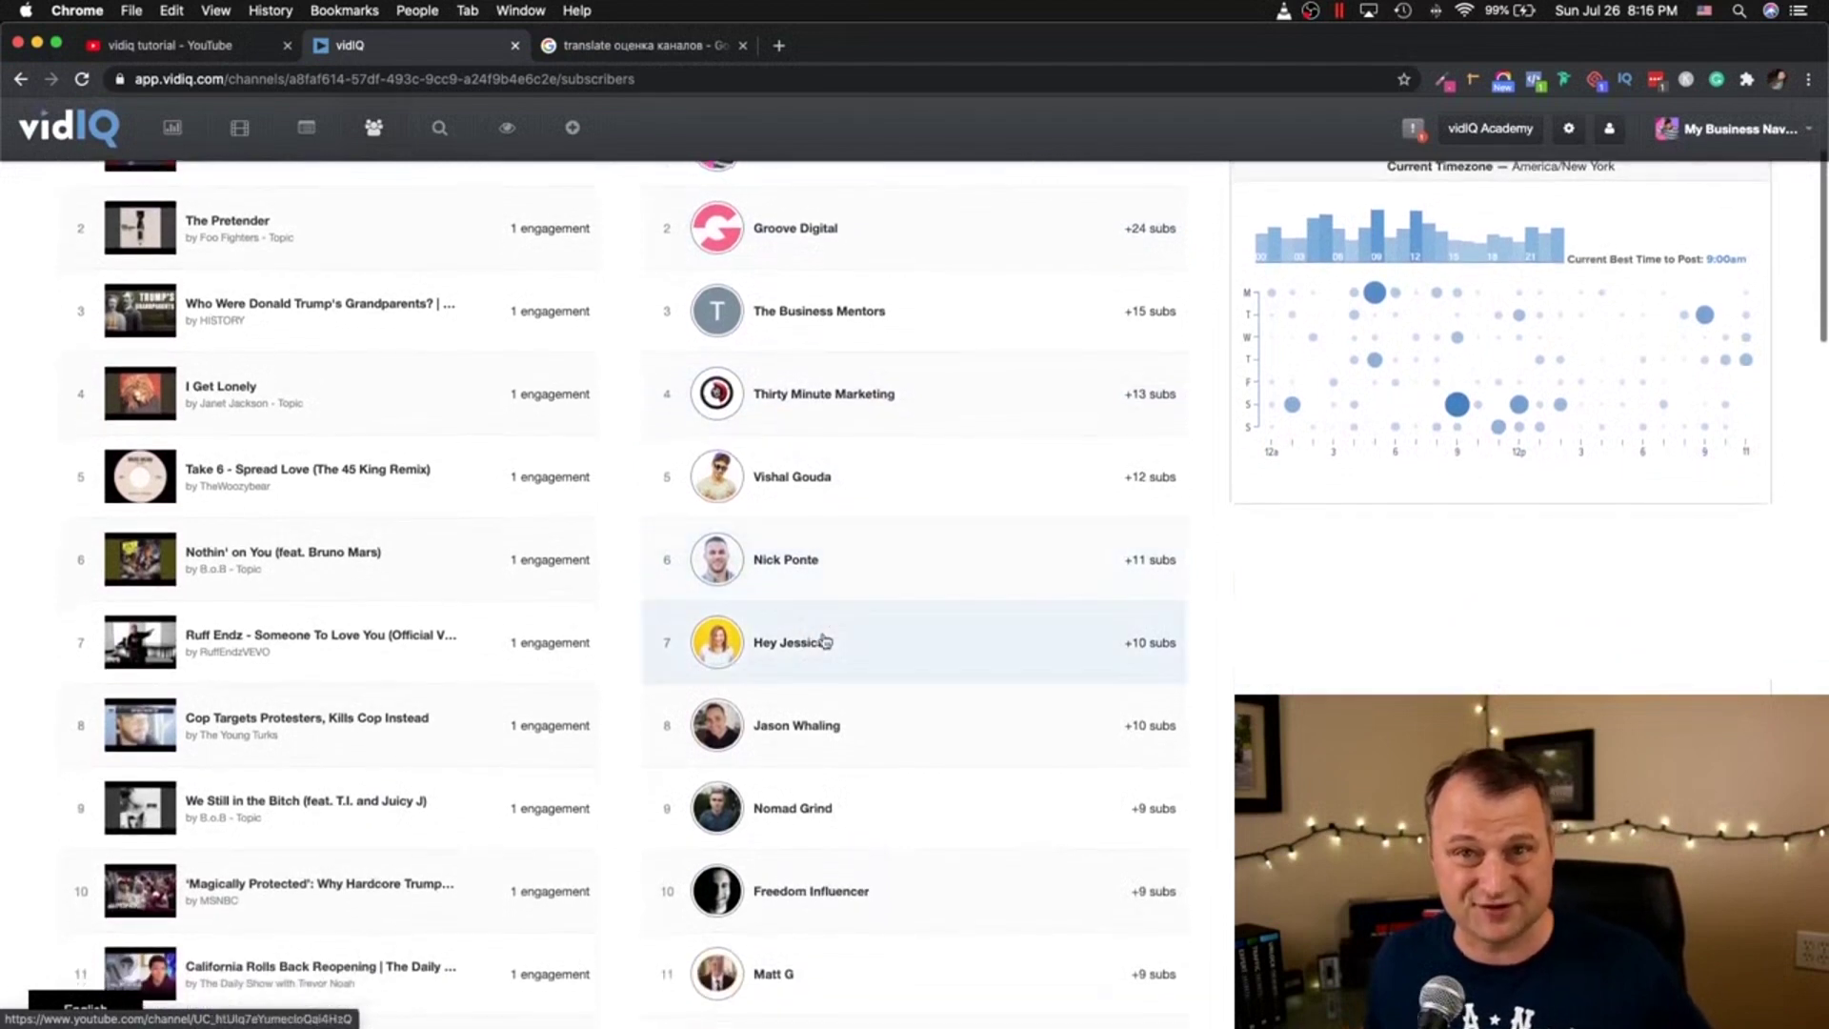
scroll(825, 640, down, 2)
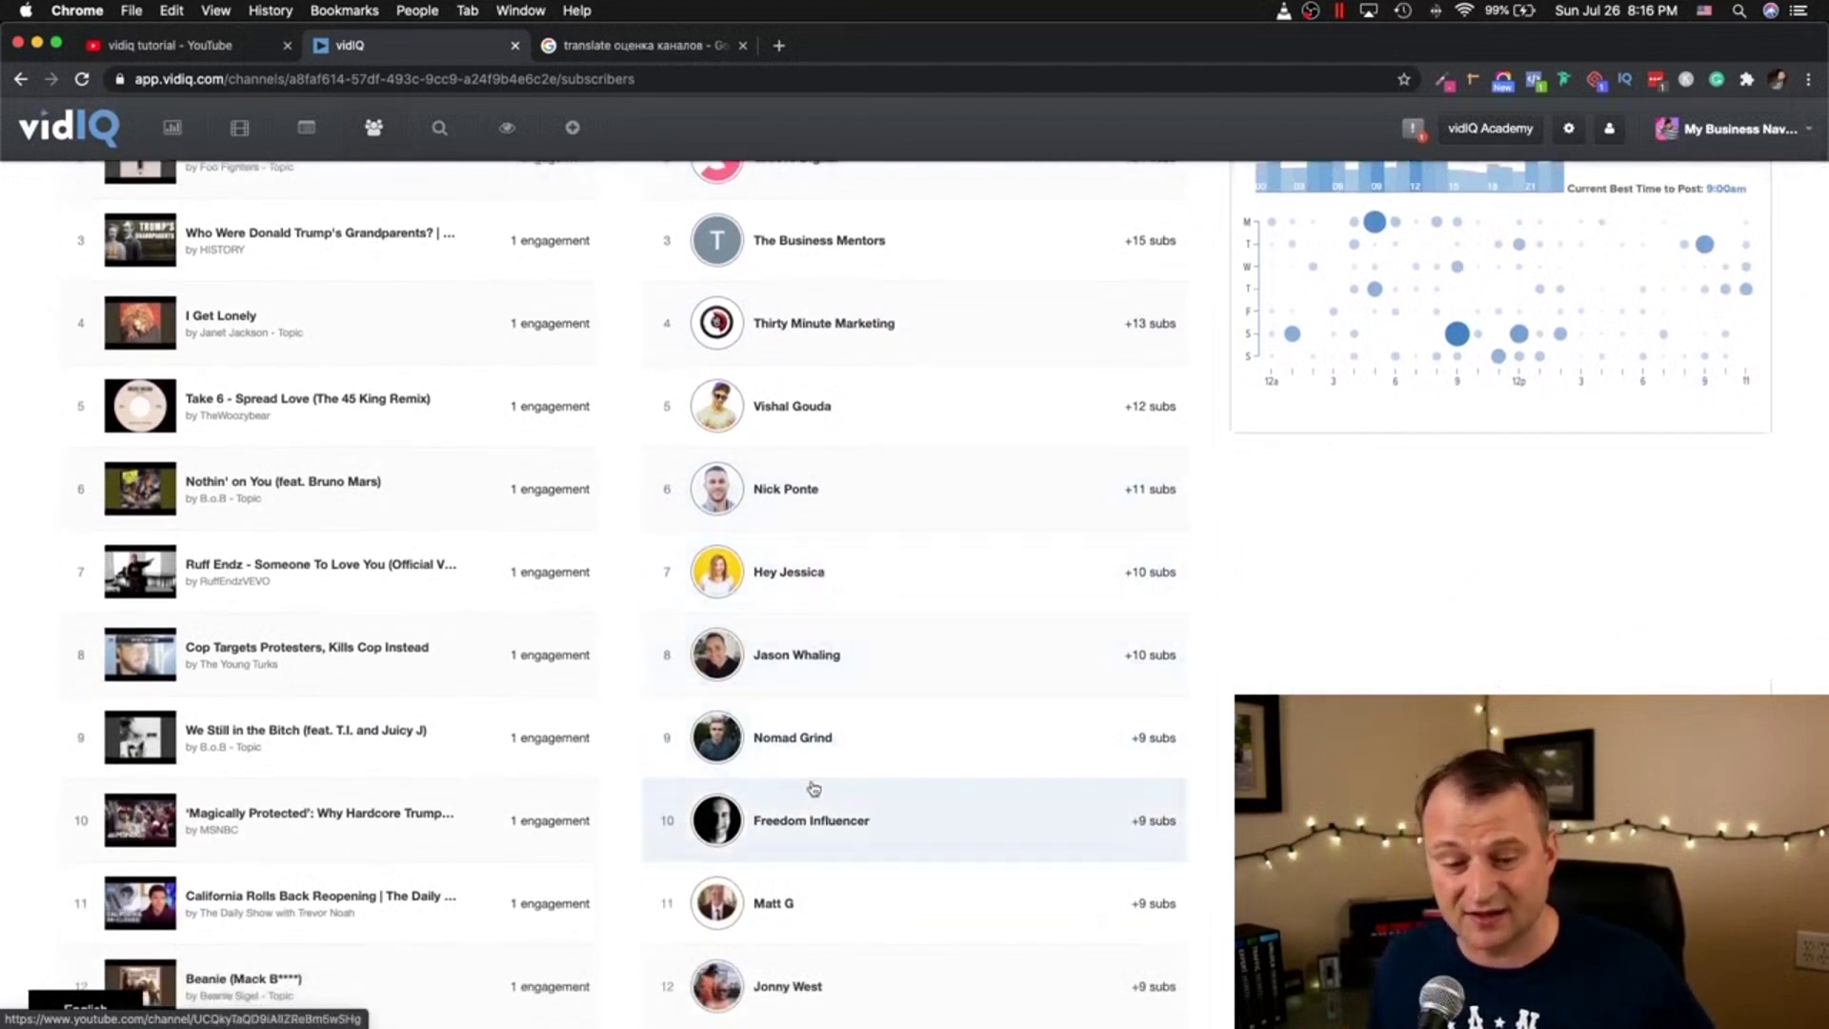
scroll(809, 786, down, 4)
scroll(814, 789, down, 3)
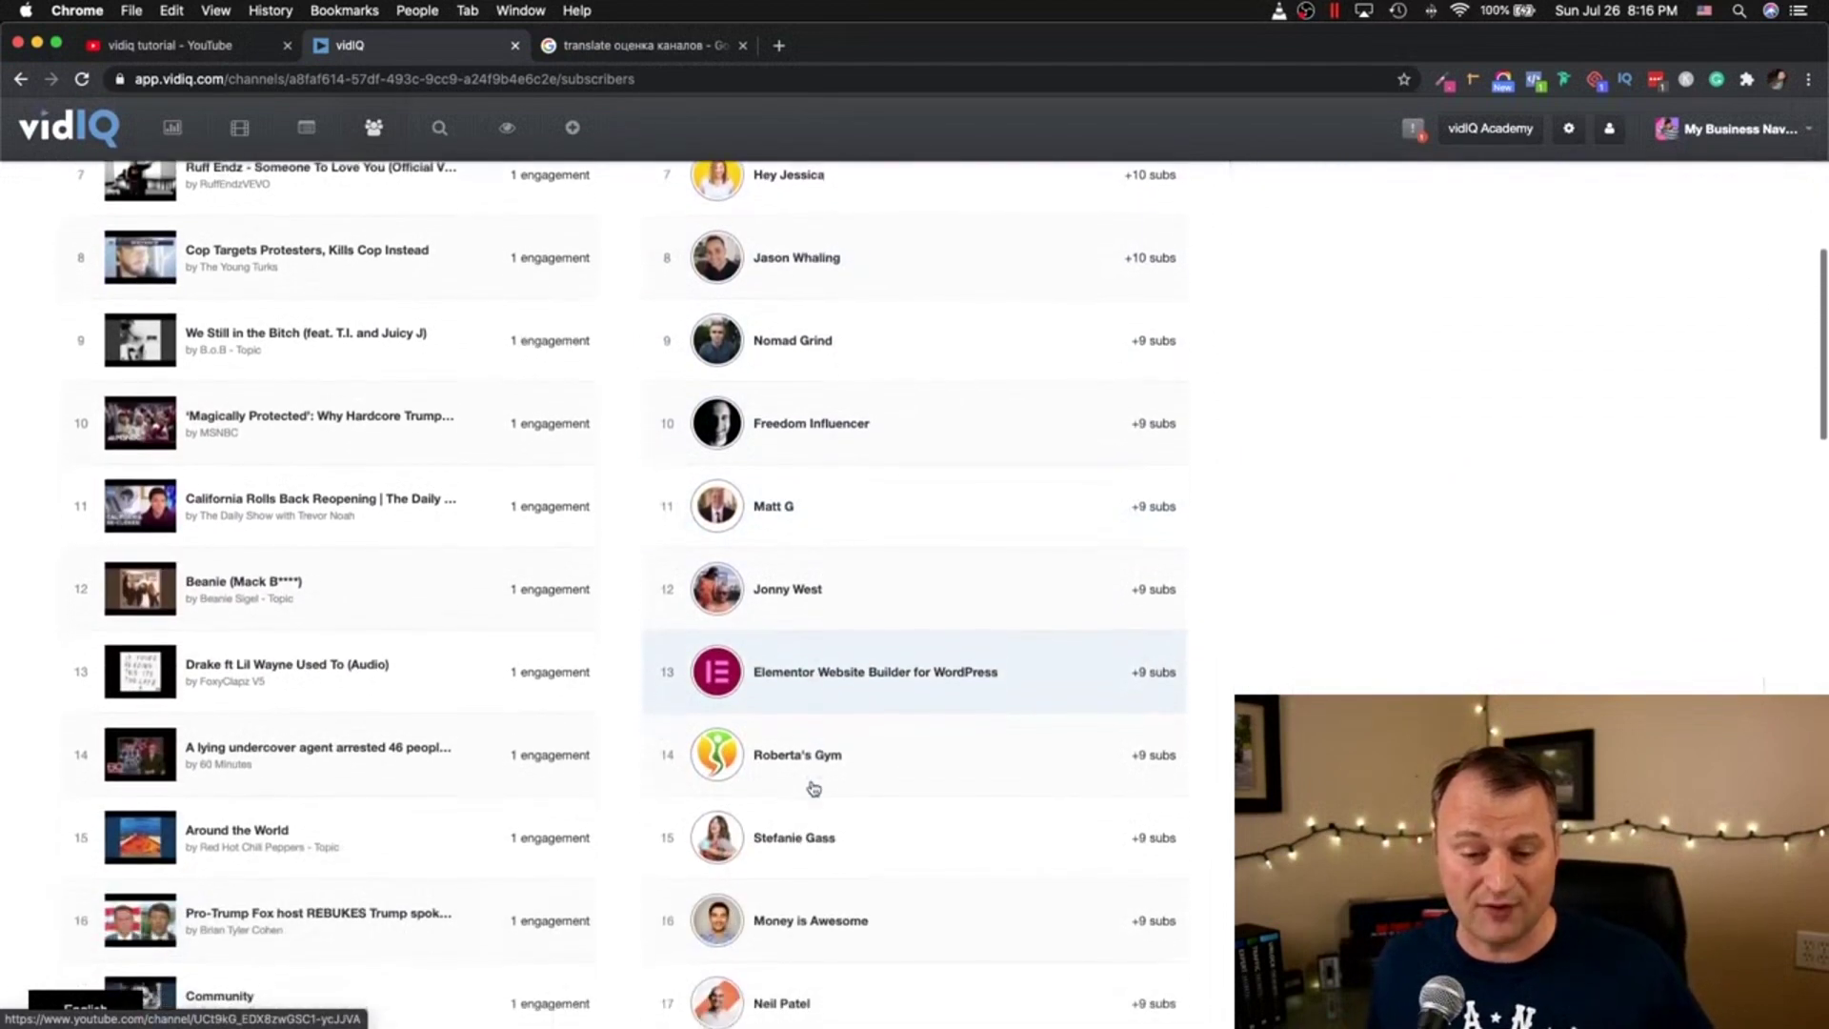
scroll(813, 789, down, 2)
scroll(813, 789, down, 1)
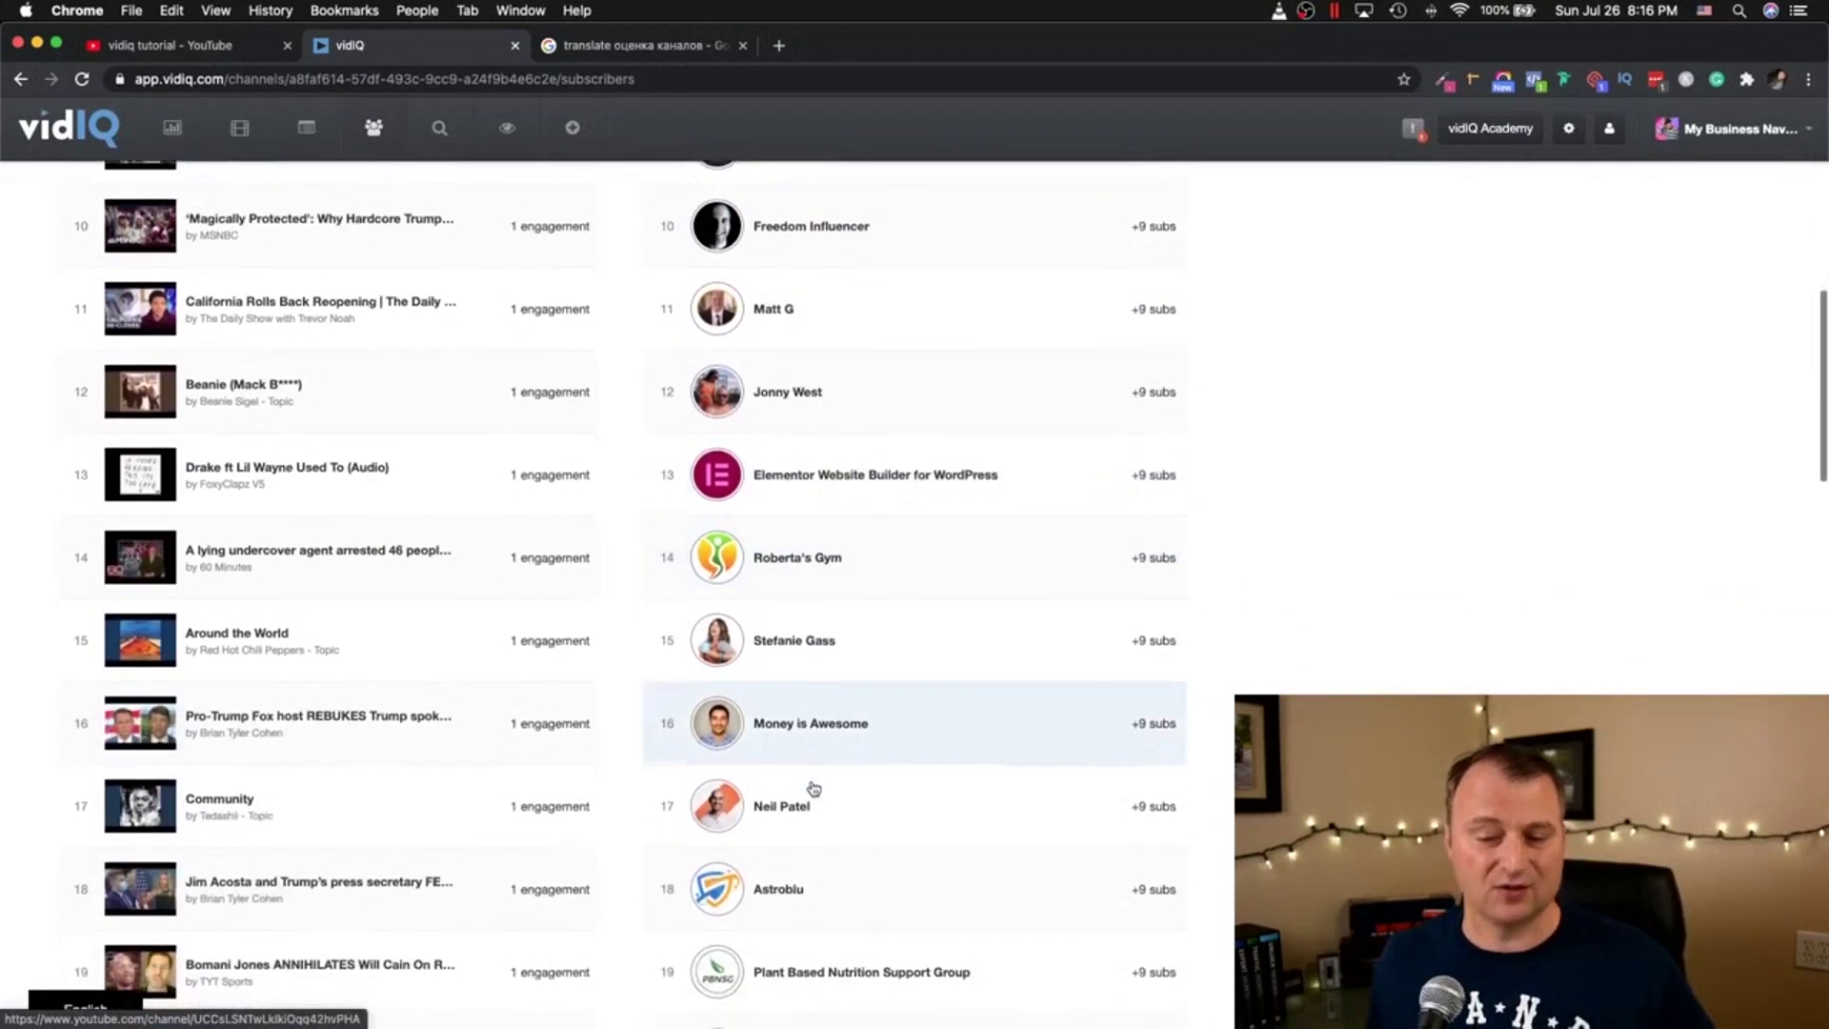
scroll(813, 789, up, 10)
scroll(813, 789, down, 1)
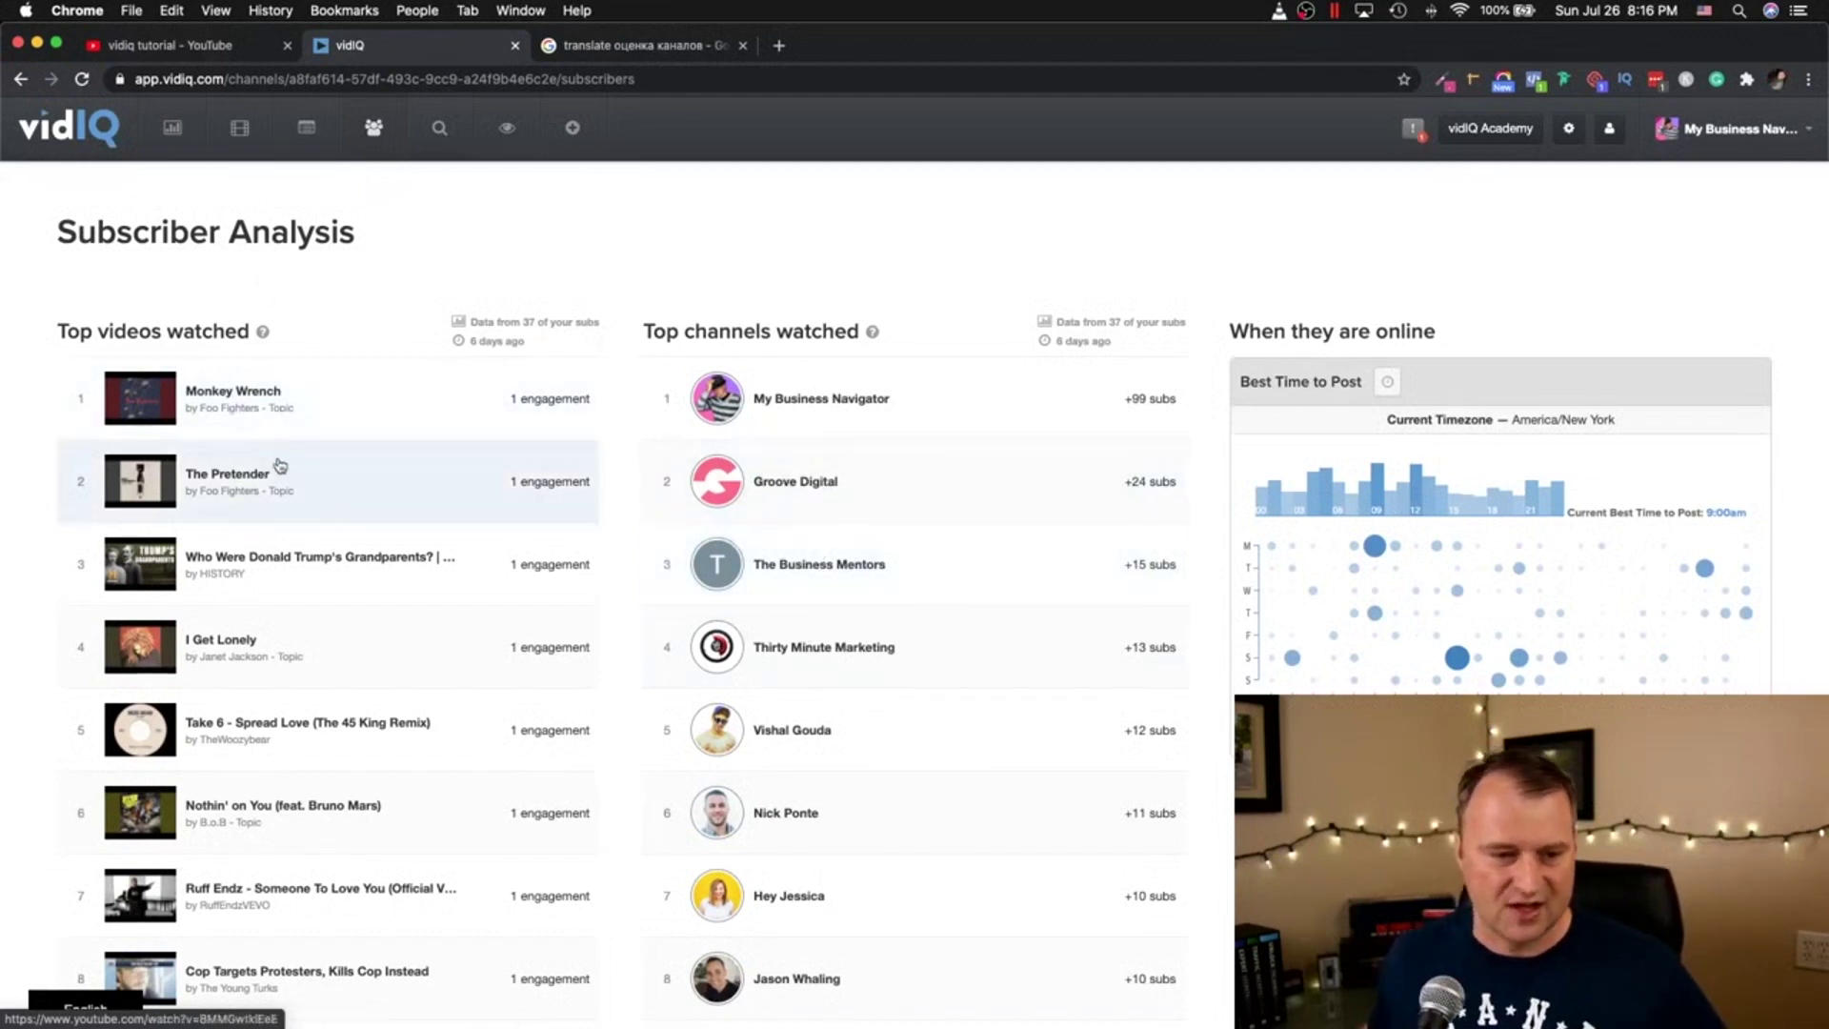
Step: Examine the list of top videos watched by subscribers, down past entry 43 and back to the start
scroll(279, 465, down, 1)
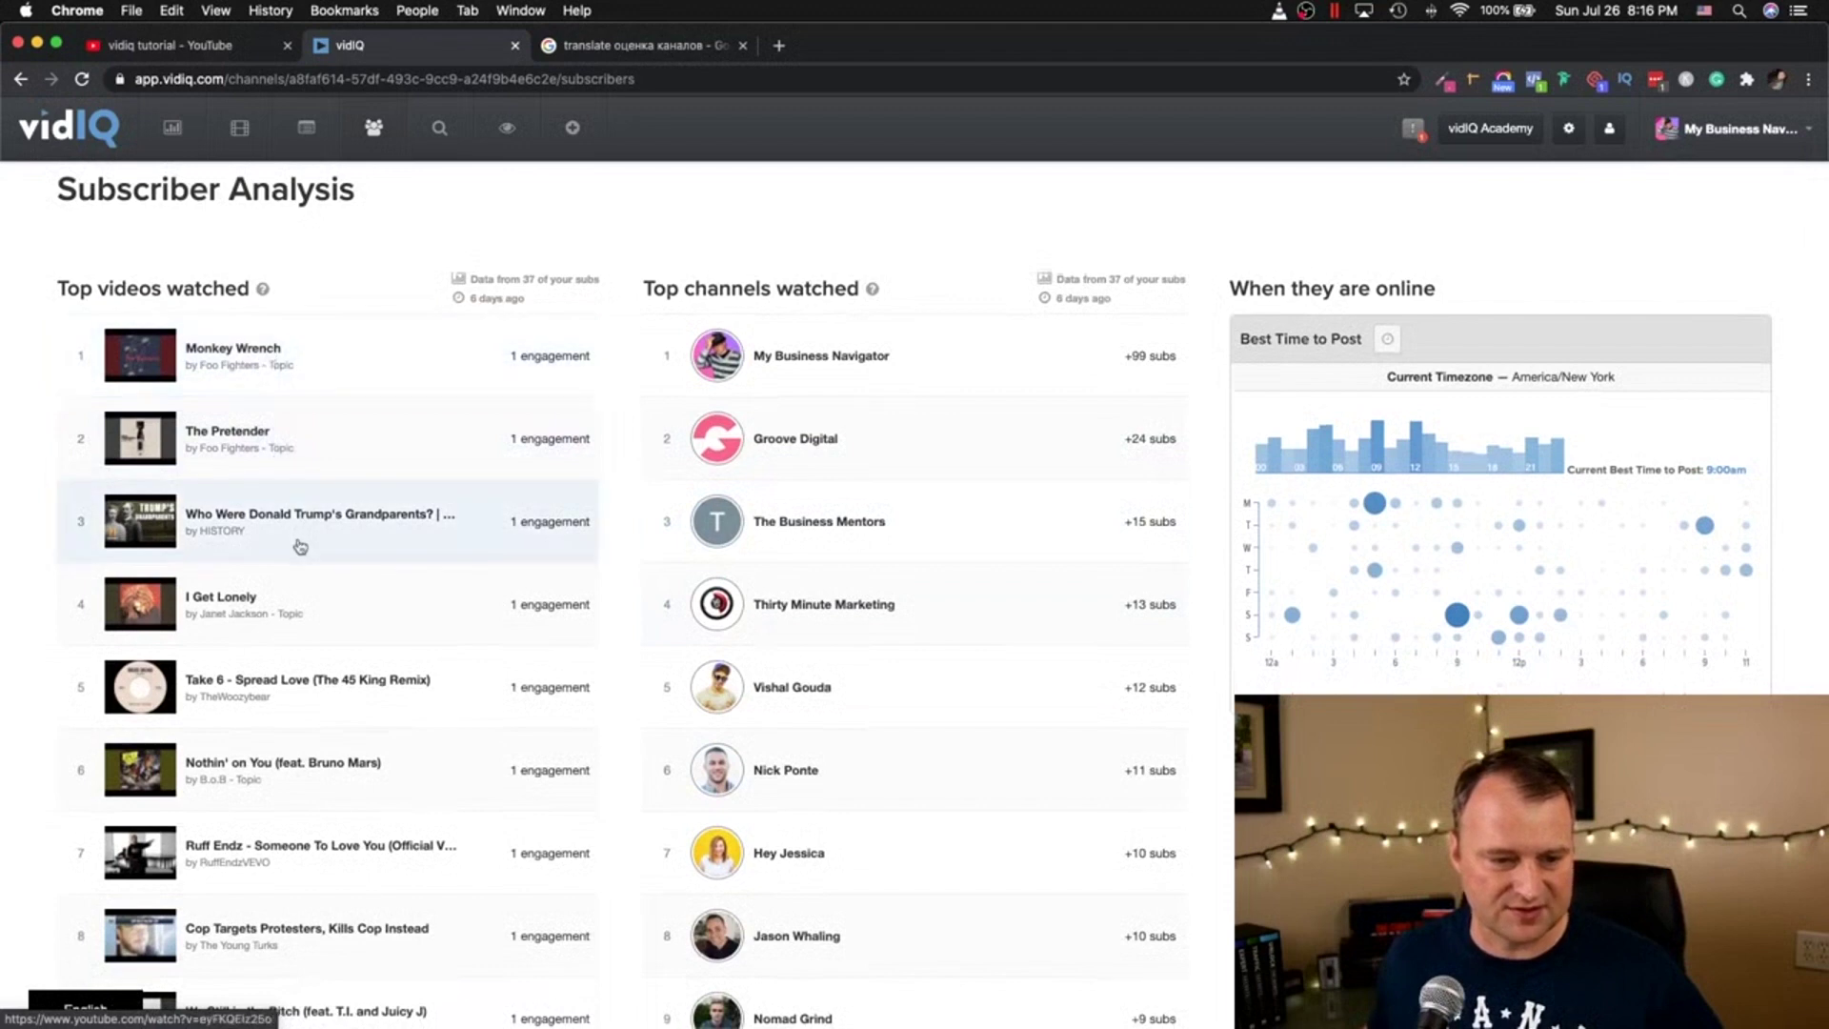
scroll(300, 546, down, 5)
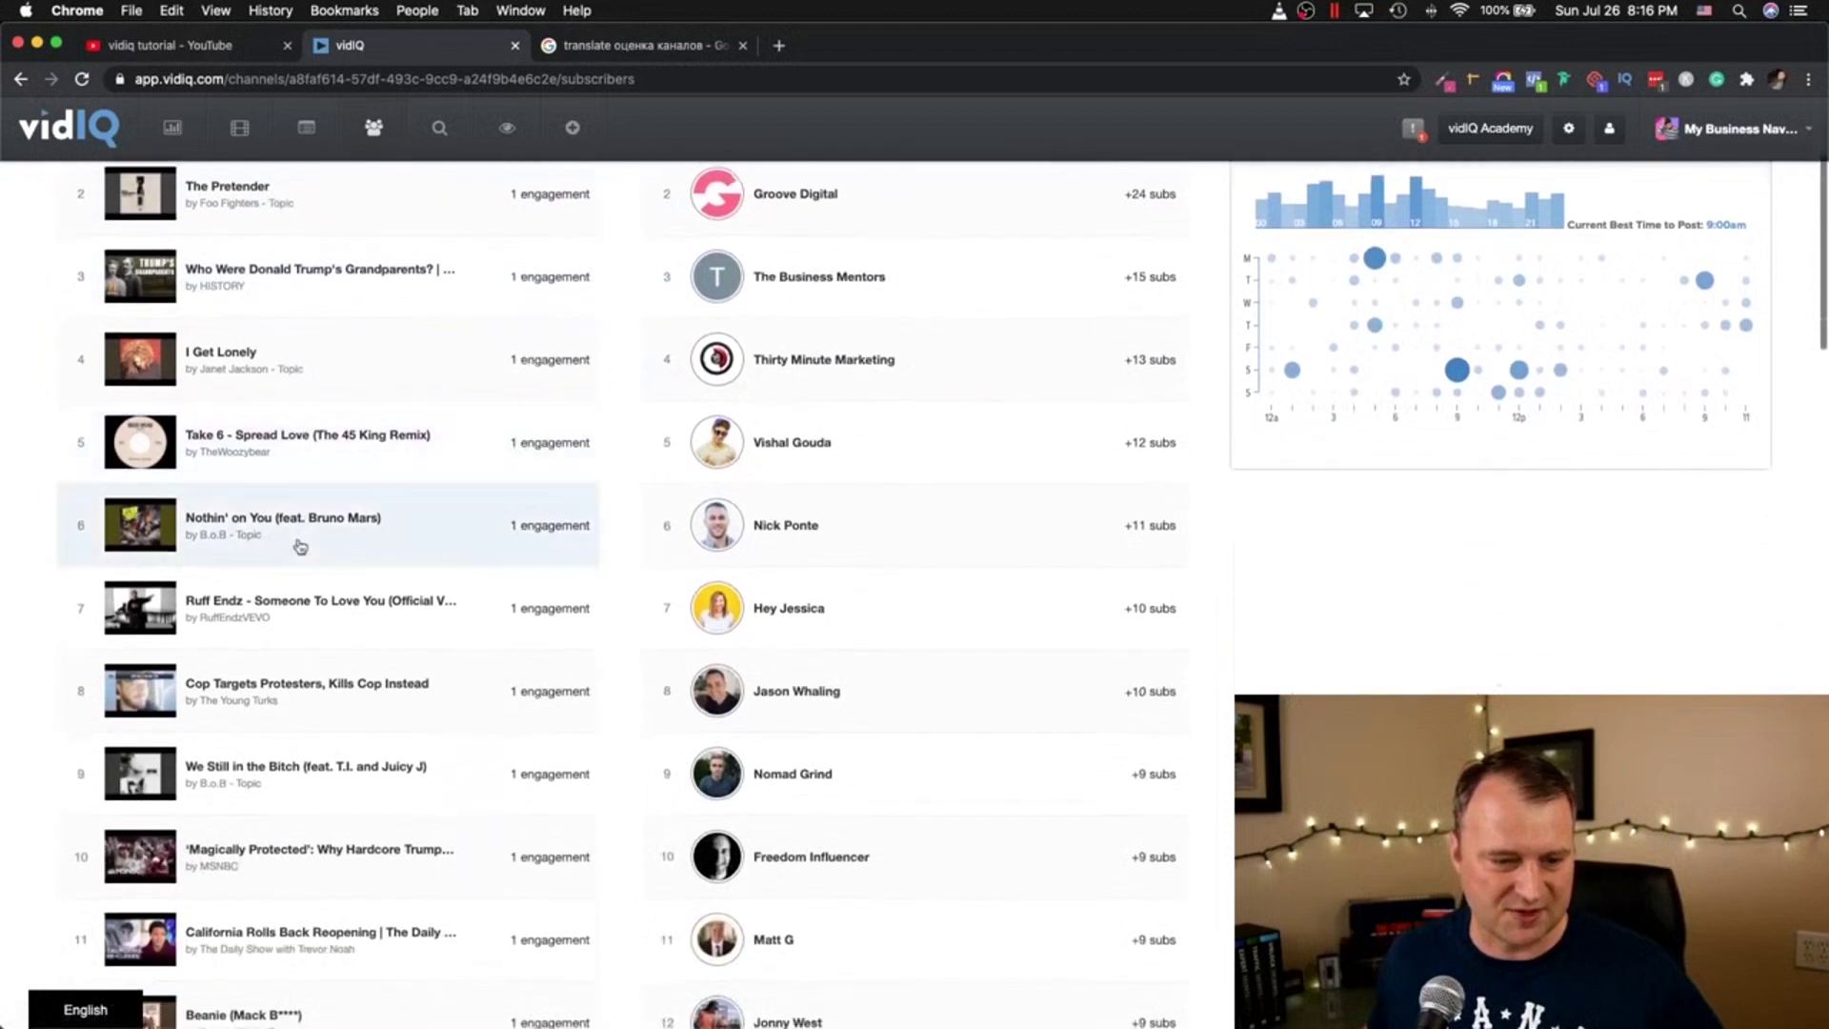
scroll(295, 545, up, 5)
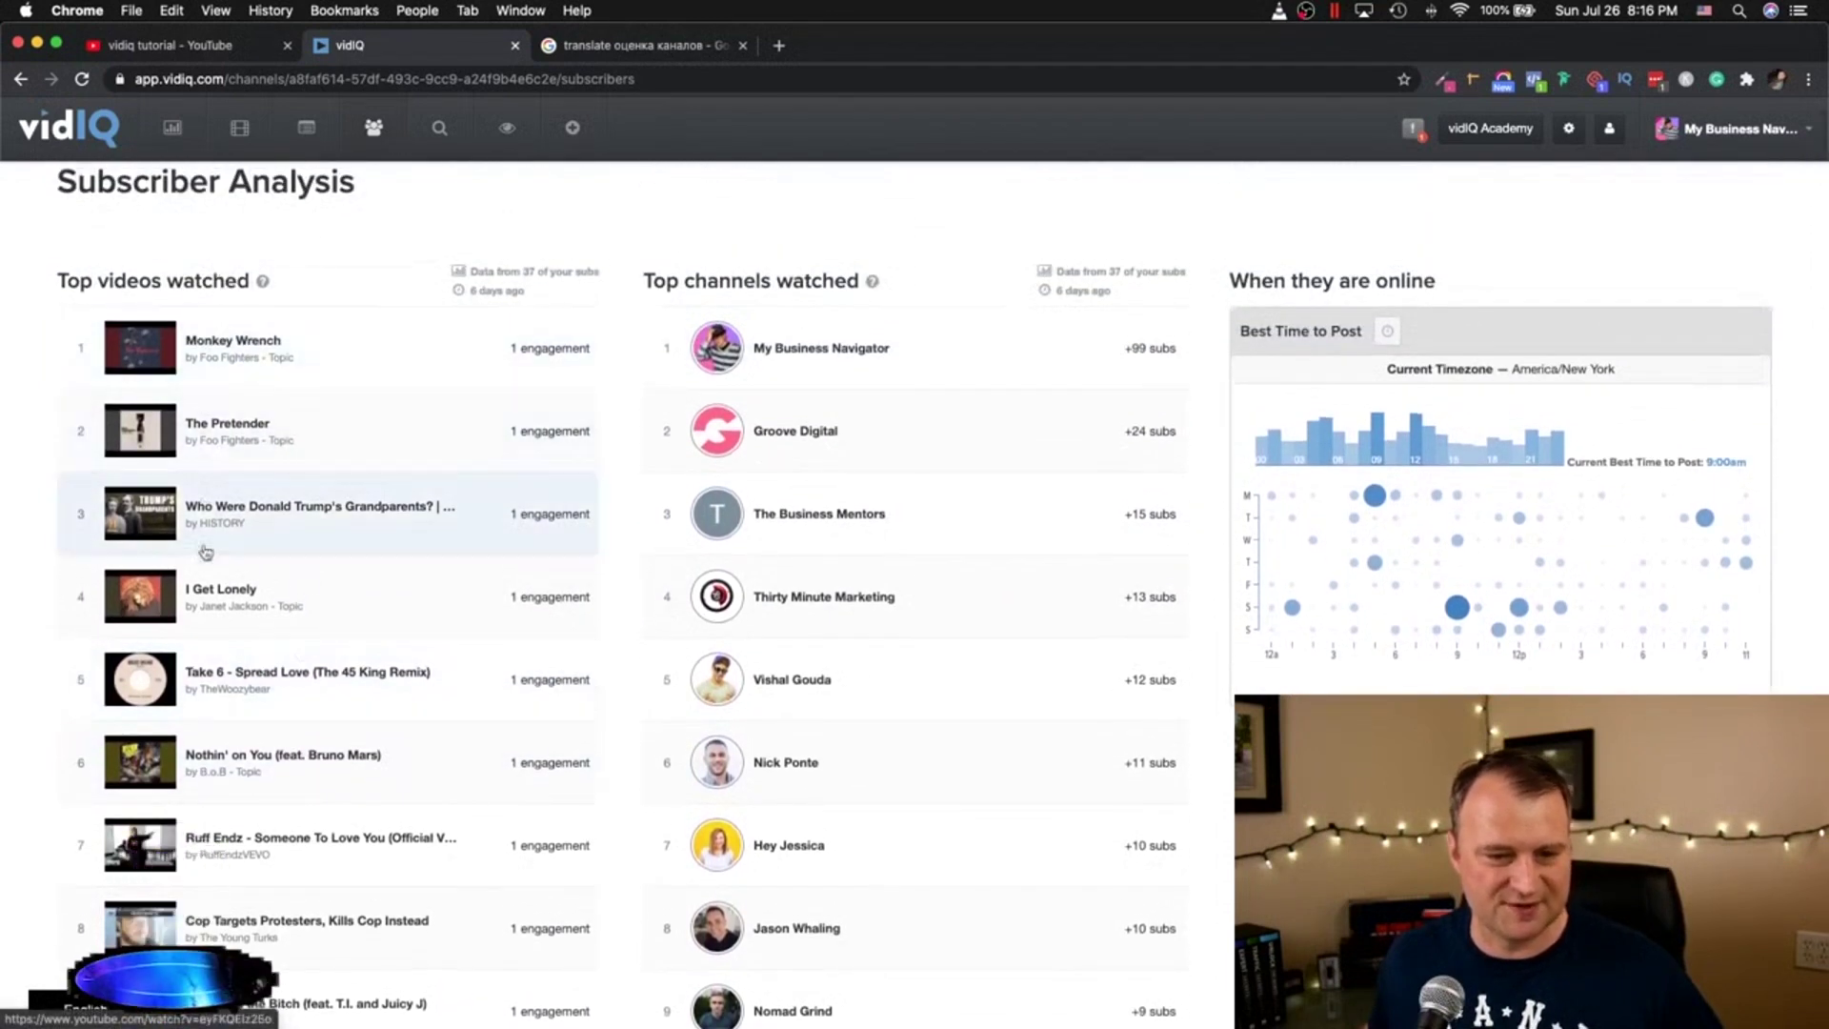
scroll(207, 572, down, 20)
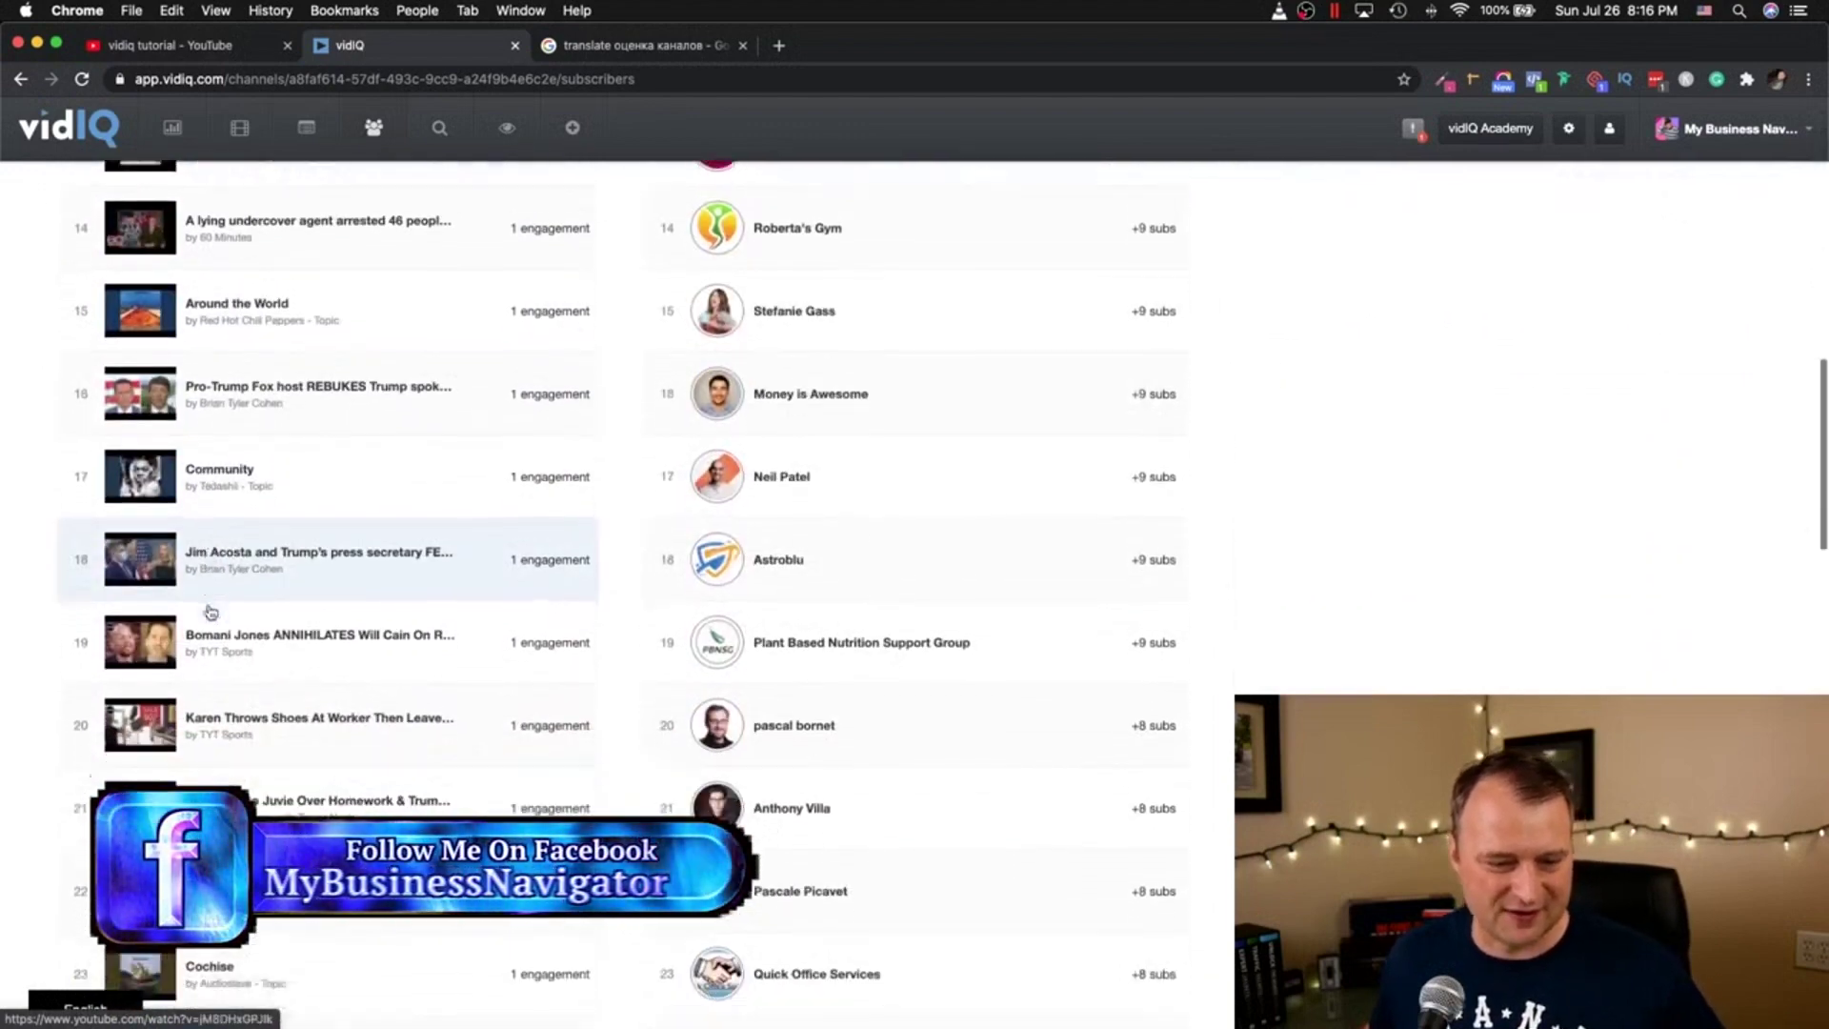
scroll(210, 612, down, 20)
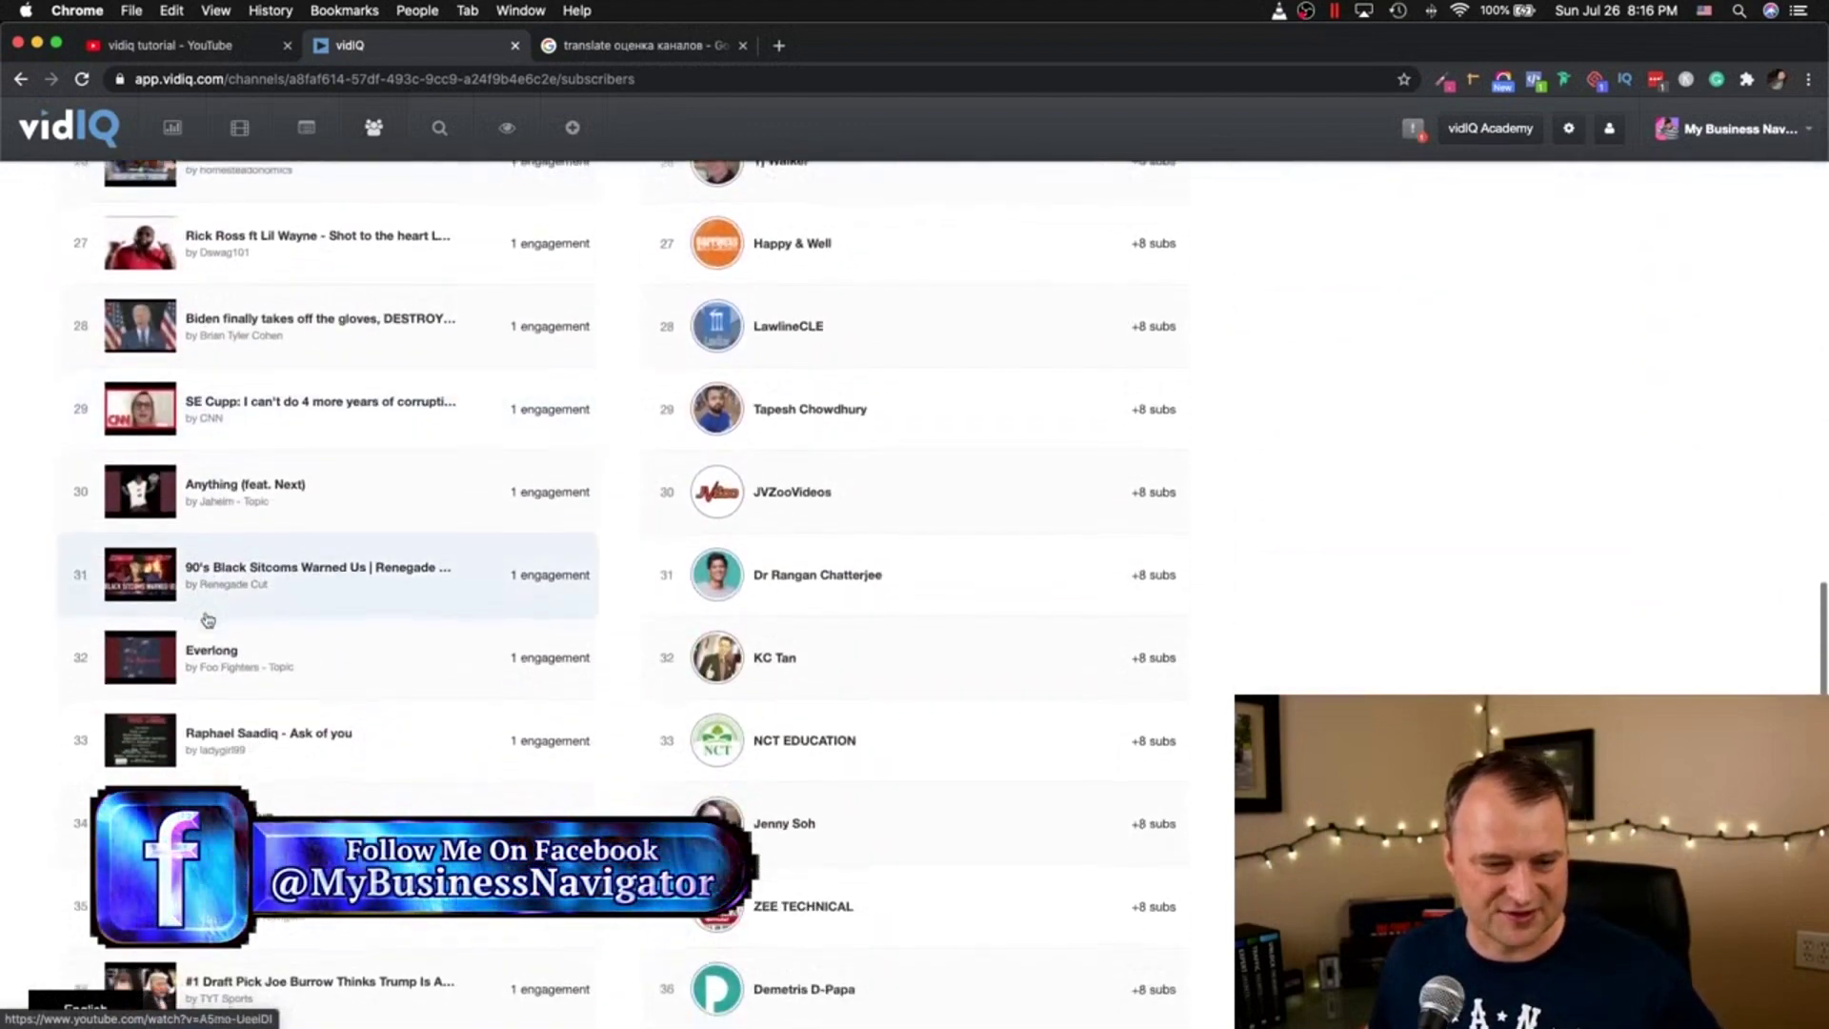
scroll(207, 620, down, 9)
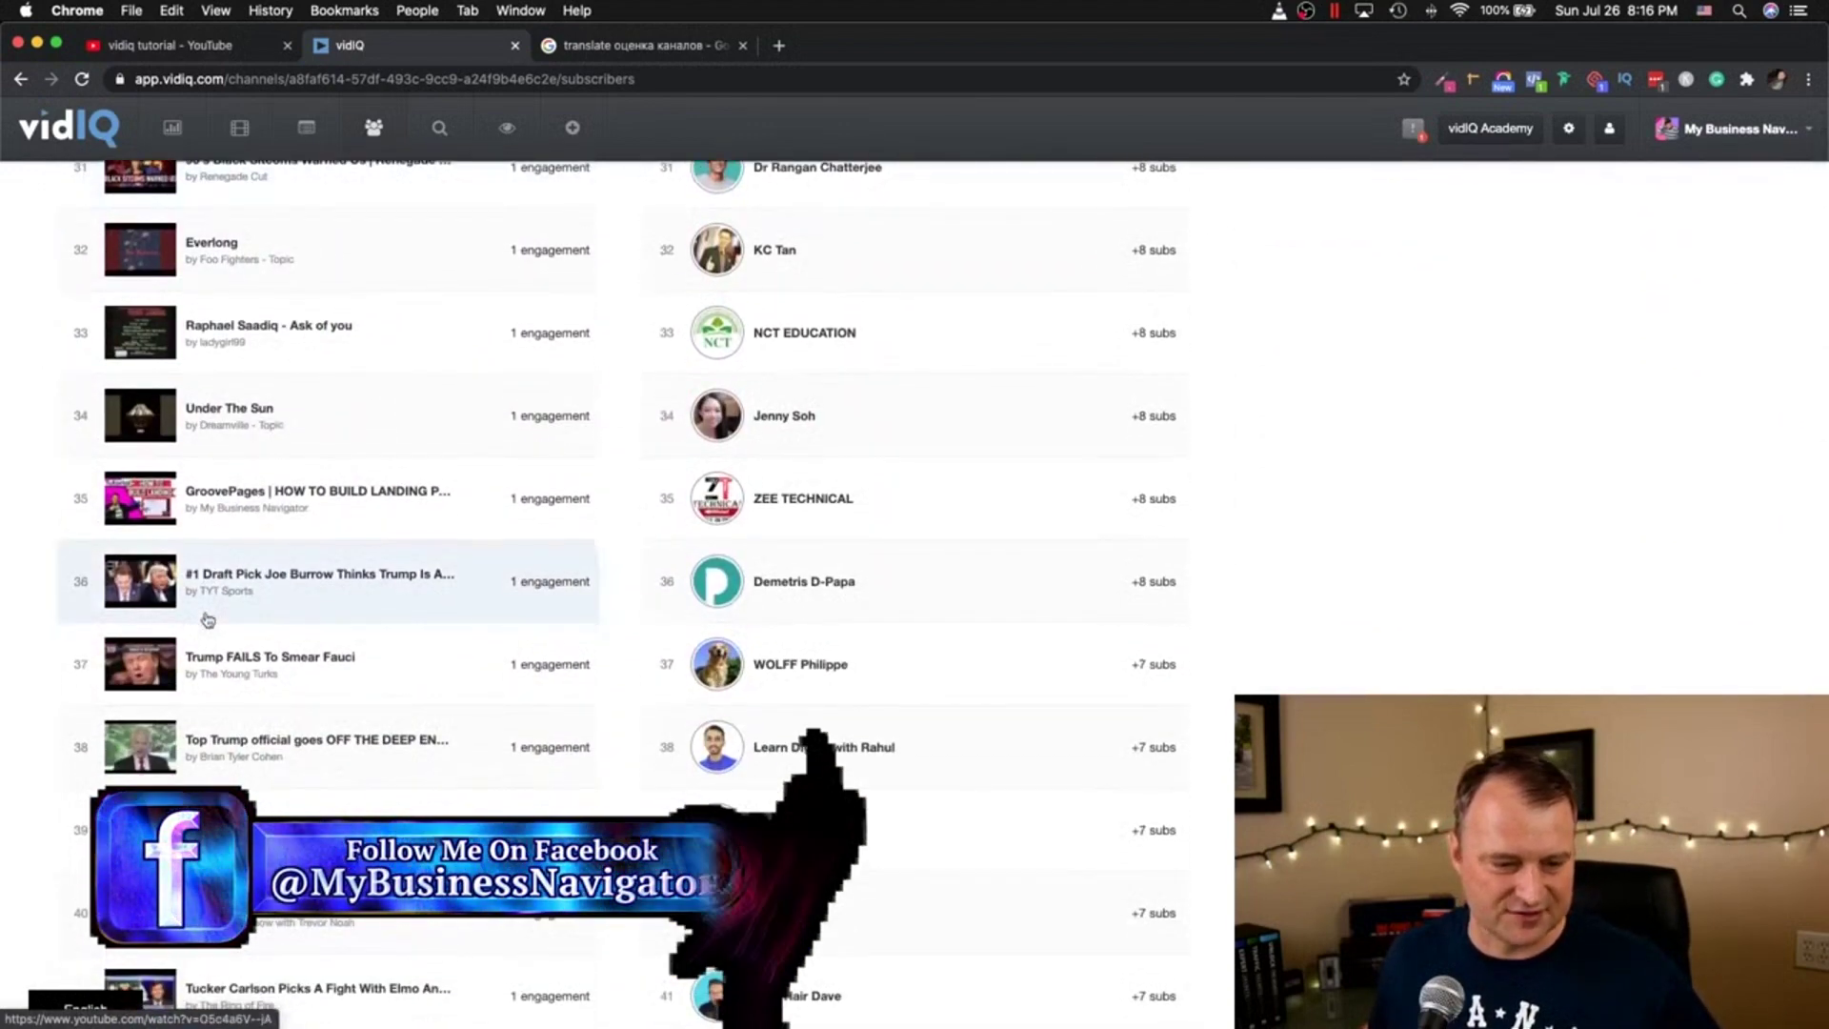
scroll(207, 620, down, 13)
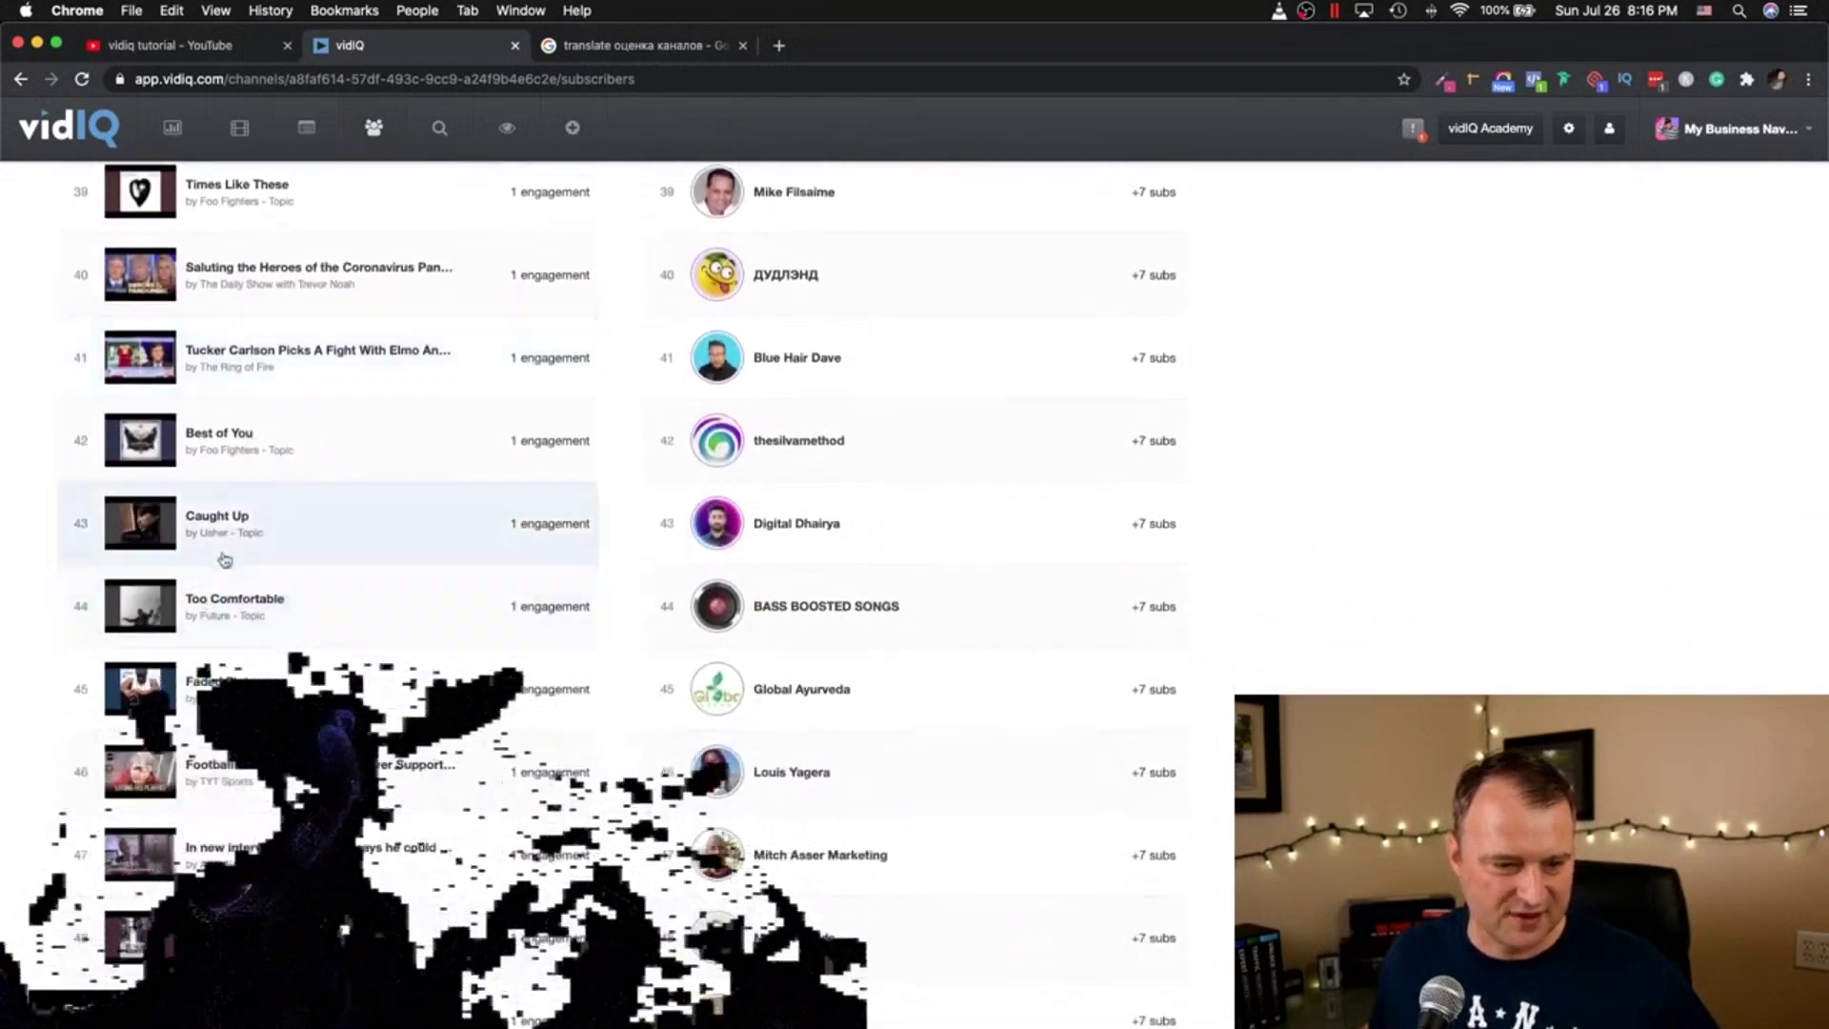
scroll(217, 819, up, 20)
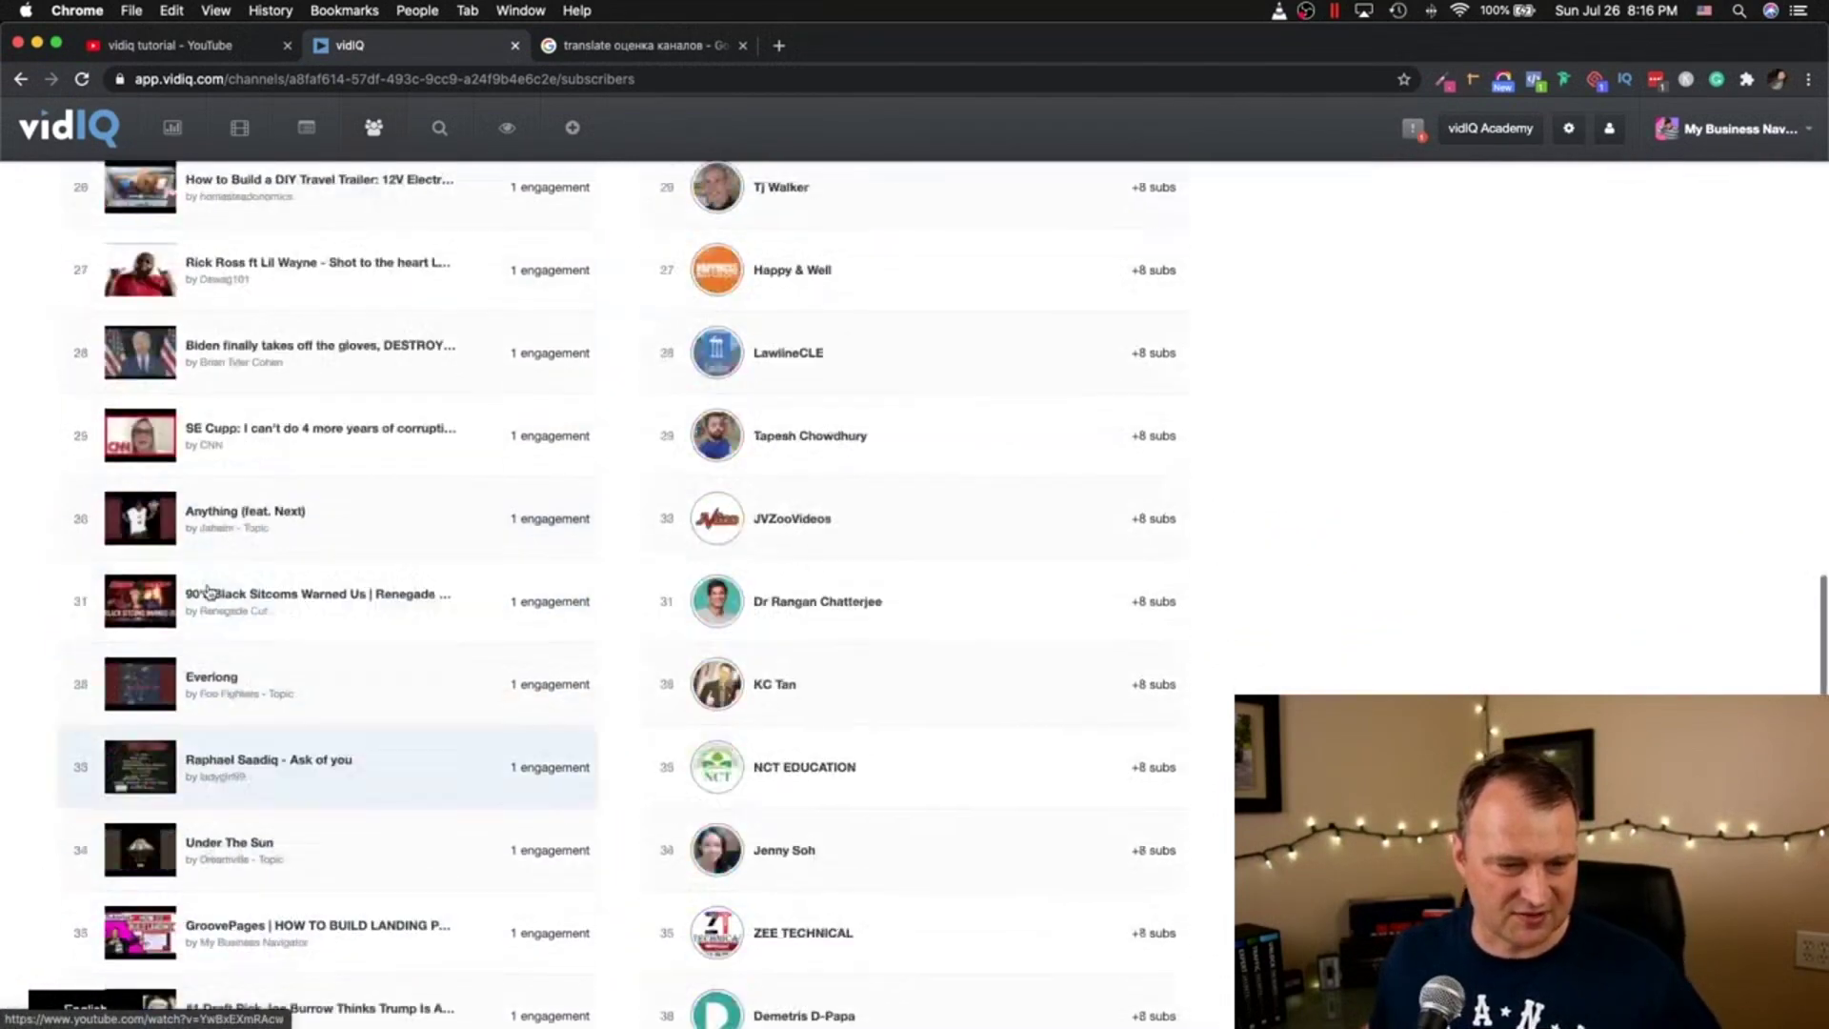
scroll(208, 591, up, 20)
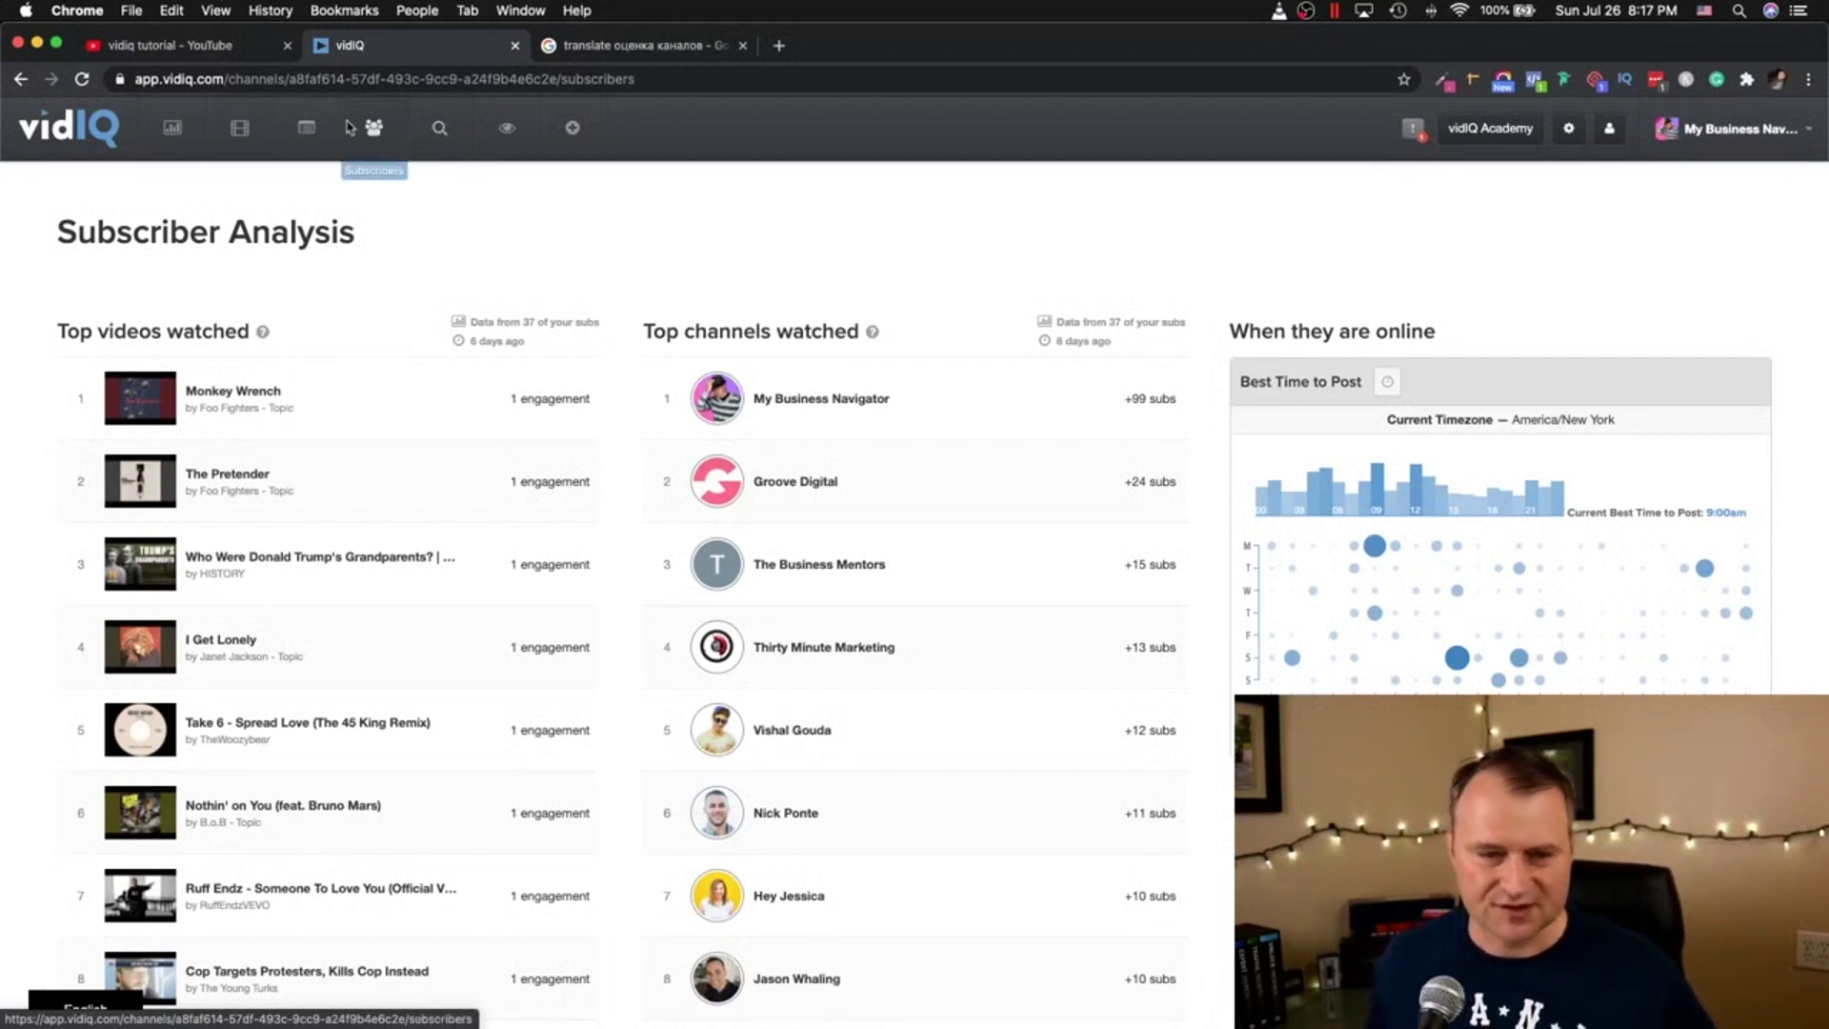
Step: Return to the channel's video list and show the performance details of the "How To Increase Website Speed" video
click(256, 143)
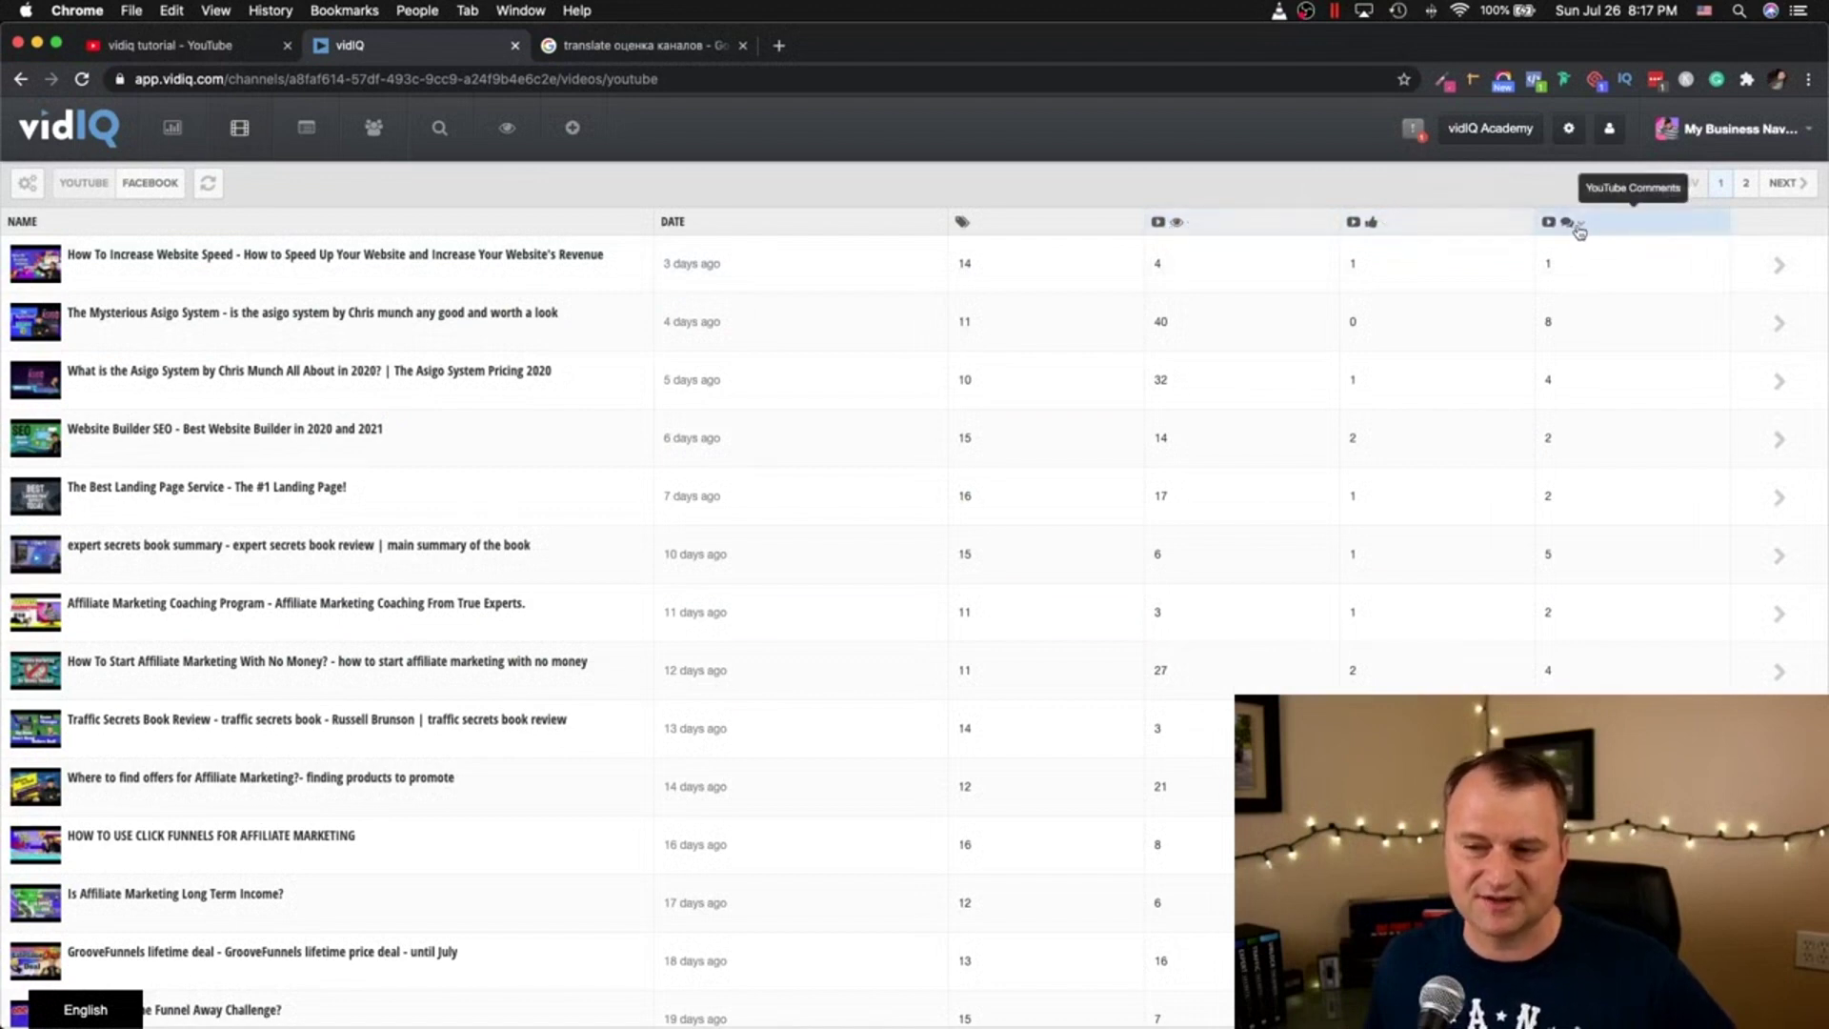
click(1781, 268)
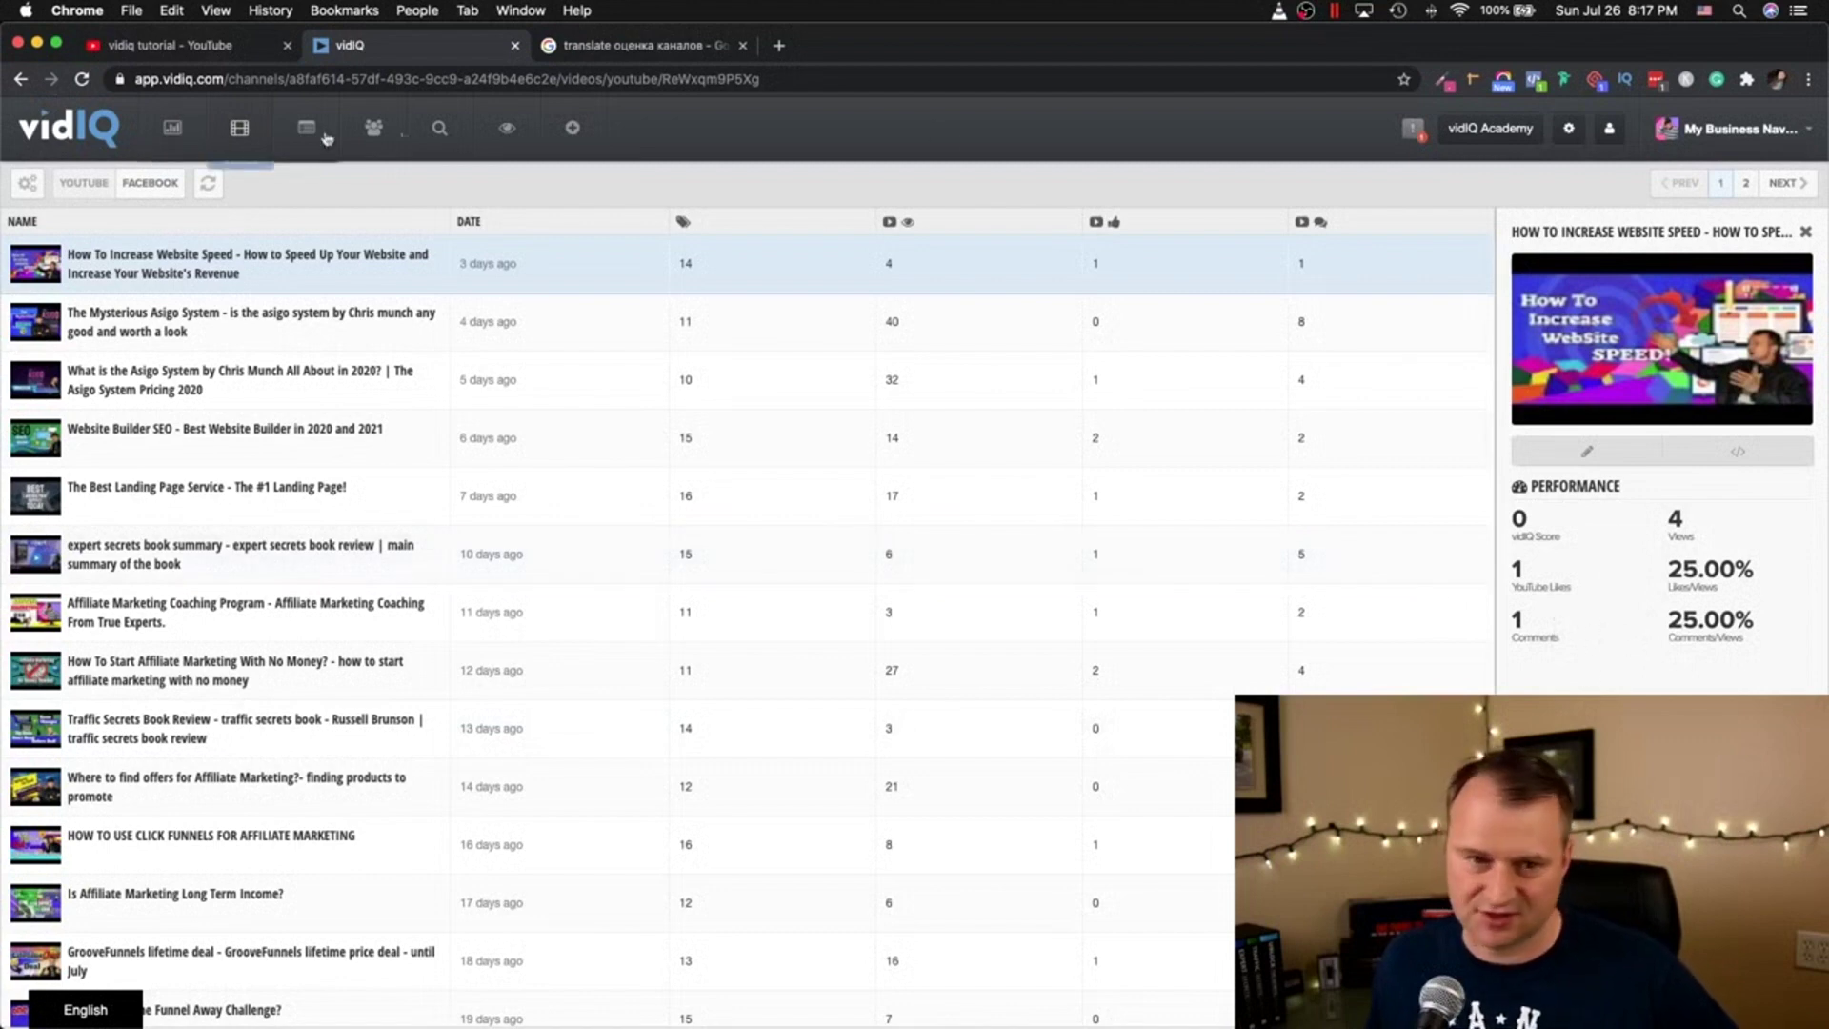
Step: Open the competitor comparison and compare the channel's subscribers with Buildapreneur, and with AffiliateTube again
click(505, 132)
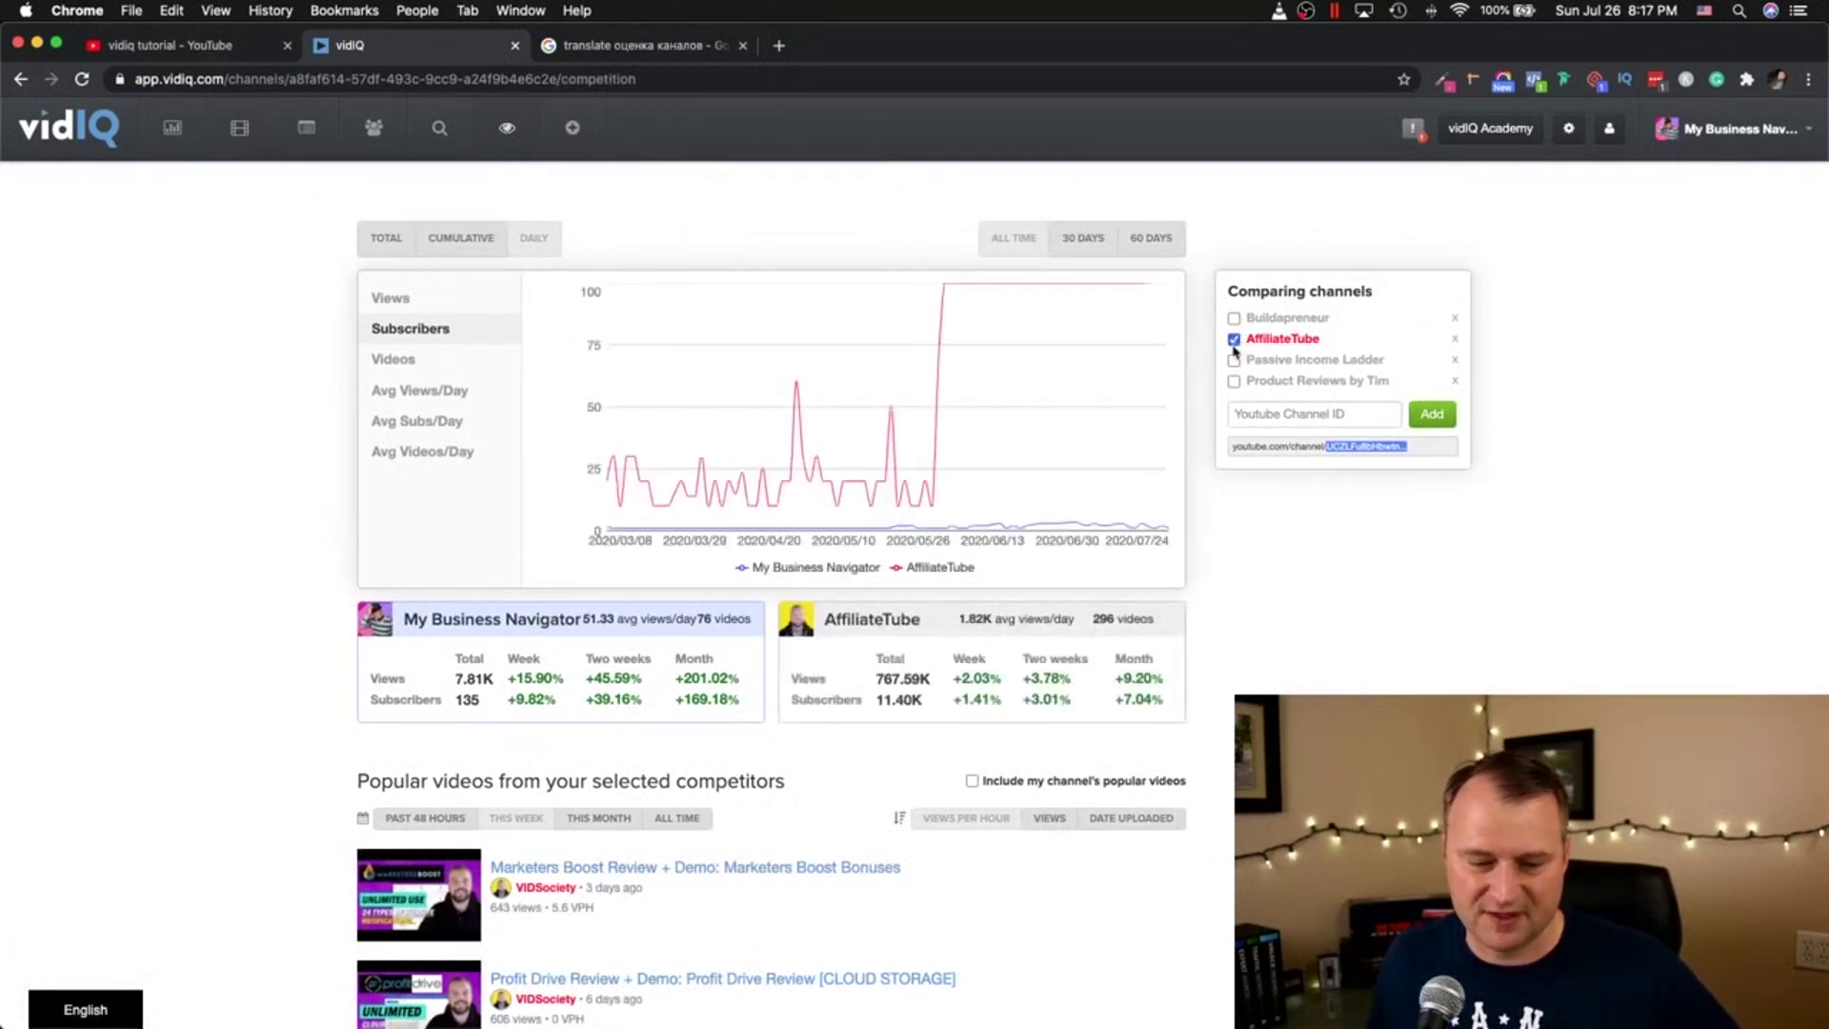
click(1233, 339)
click(1233, 318)
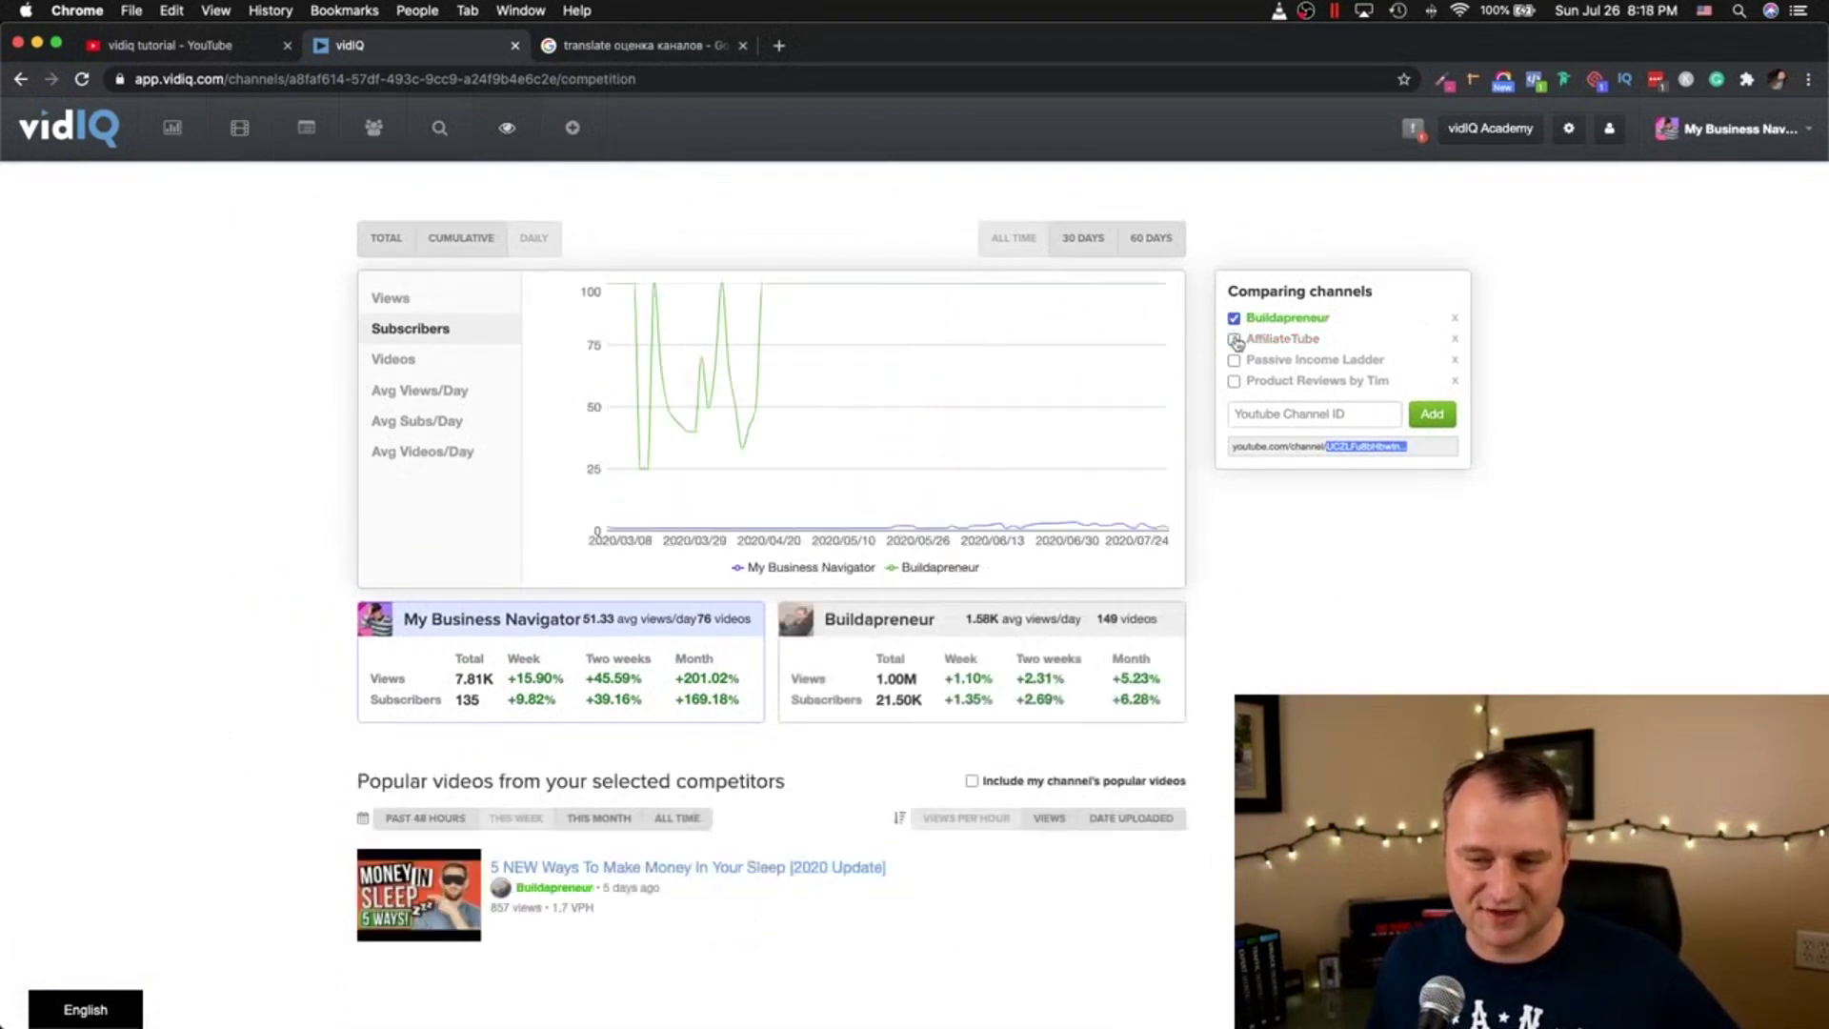
click(1234, 339)
click(1234, 319)
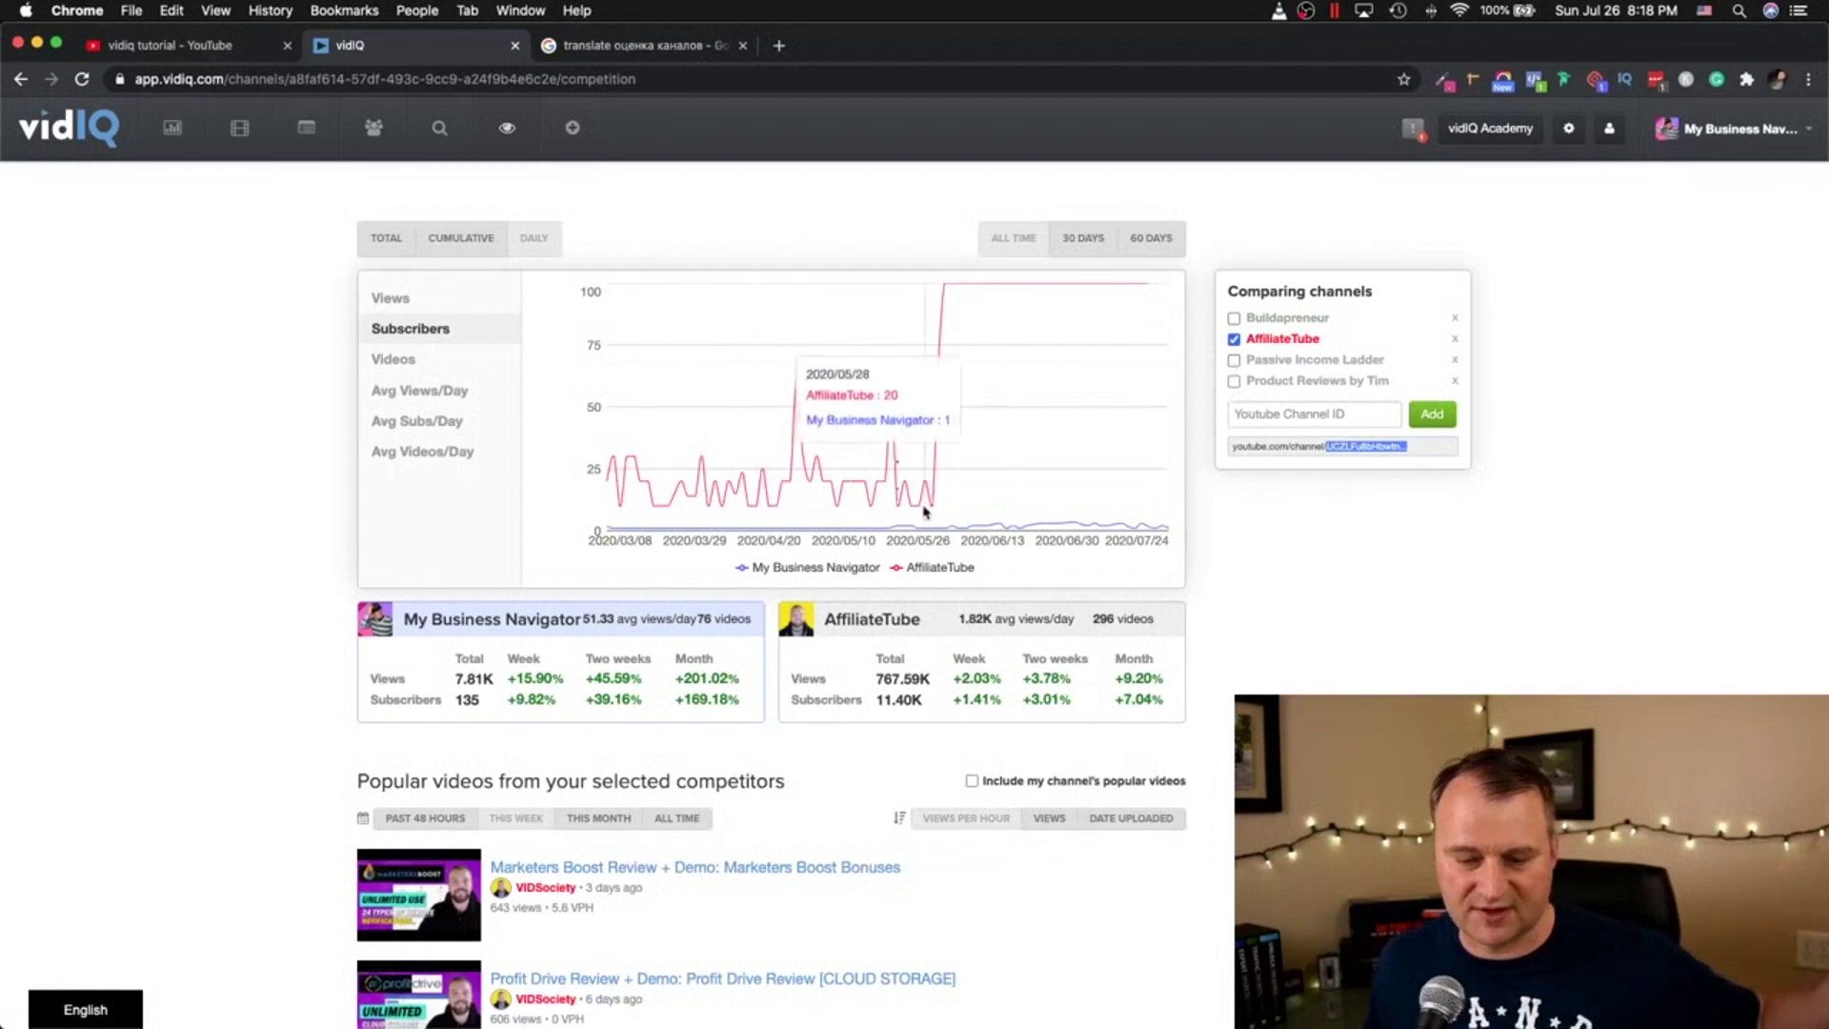
Step: Check the AffiliateTube subscriber chart and the popular videos listed for the selected competitor
scroll(924, 476, down, 1)
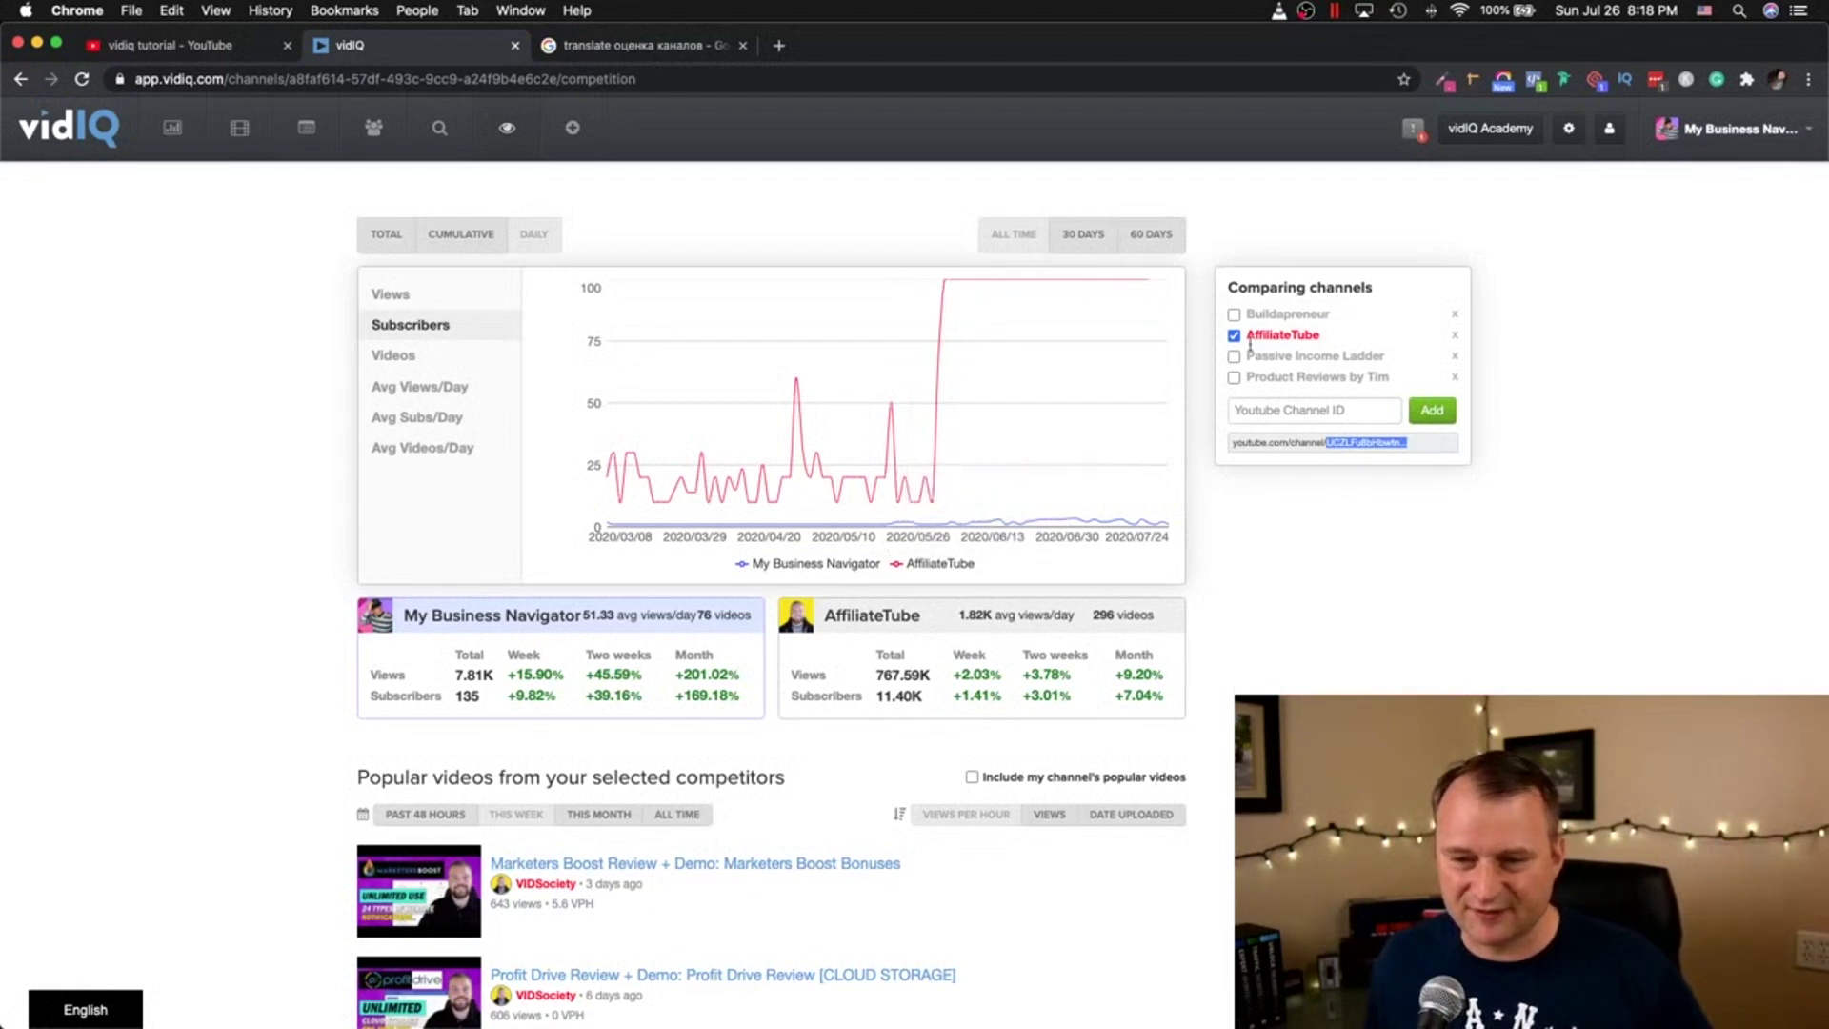
scroll(787, 657, down, 5)
scroll(972, 719, up, 5)
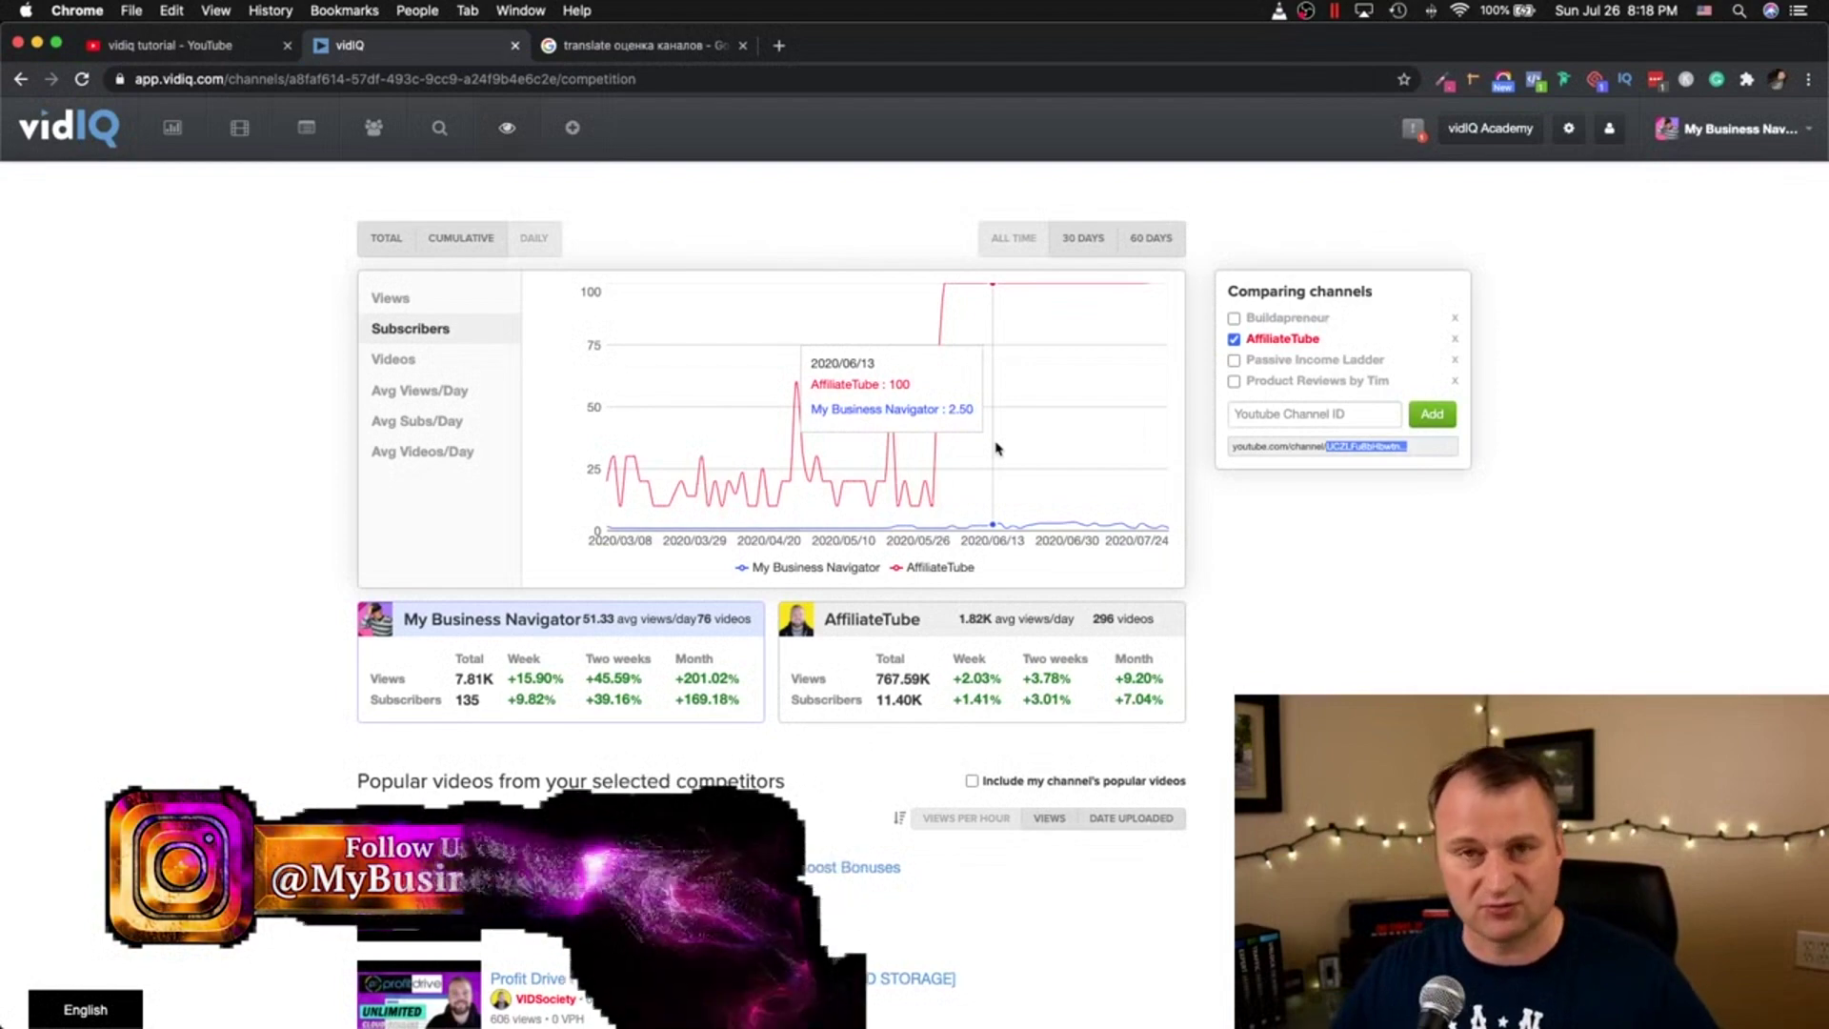
Step: Switch from the competitor comparison to the channel's SEO recommendations, view the channel-wide tags and return to the Bulk SEO list
scroll(996, 447, down, 2)
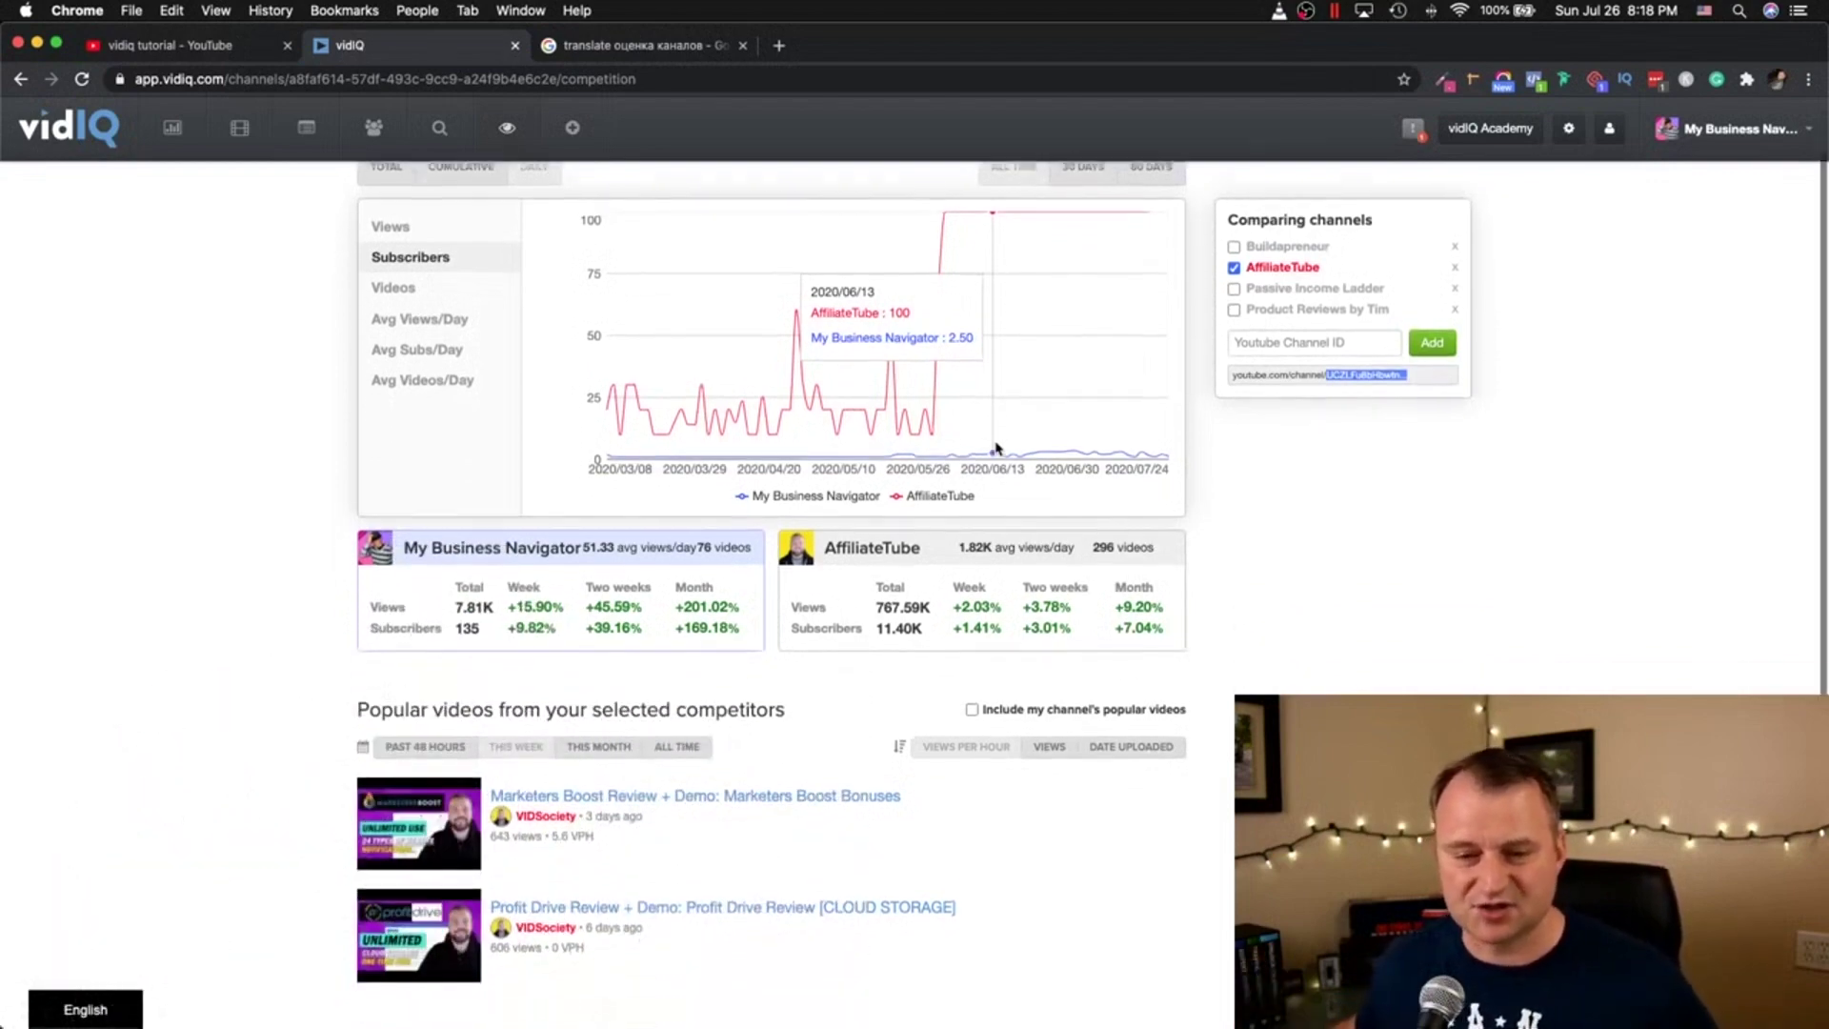
scroll(996, 448, up, 1)
scroll(995, 450, up, 1)
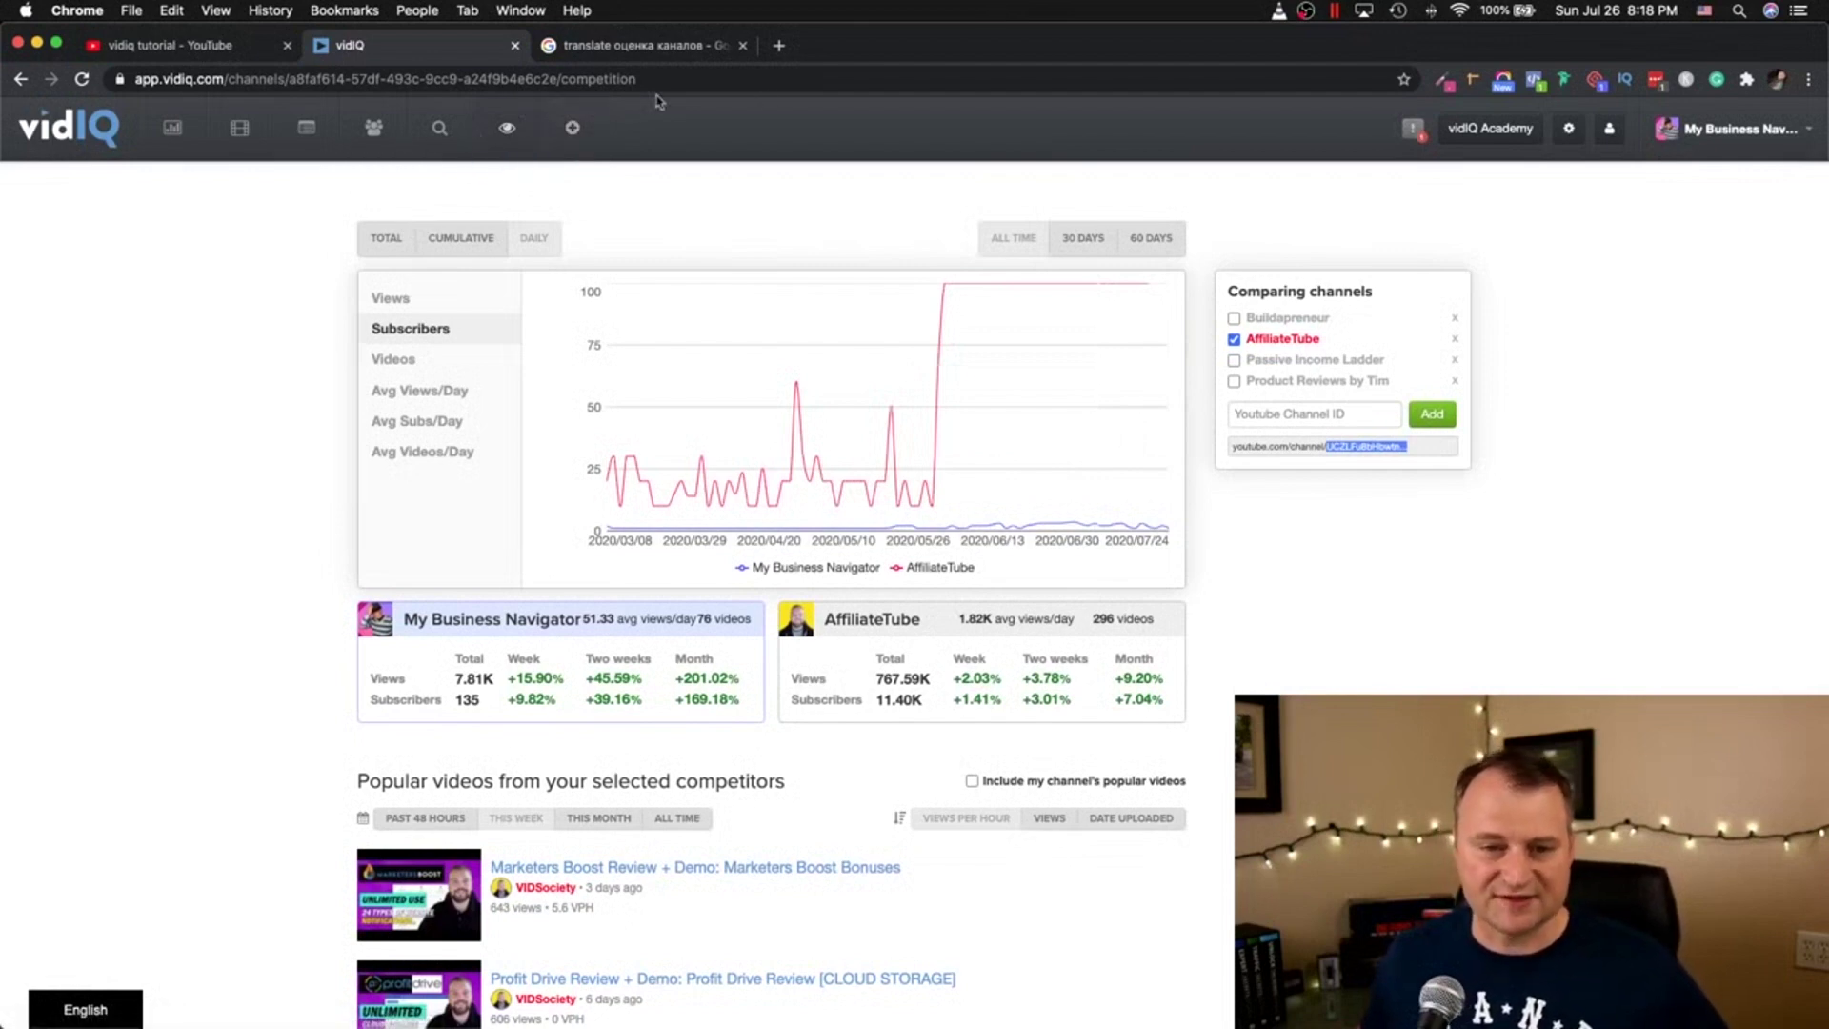
click(443, 130)
click(625, 236)
click(425, 236)
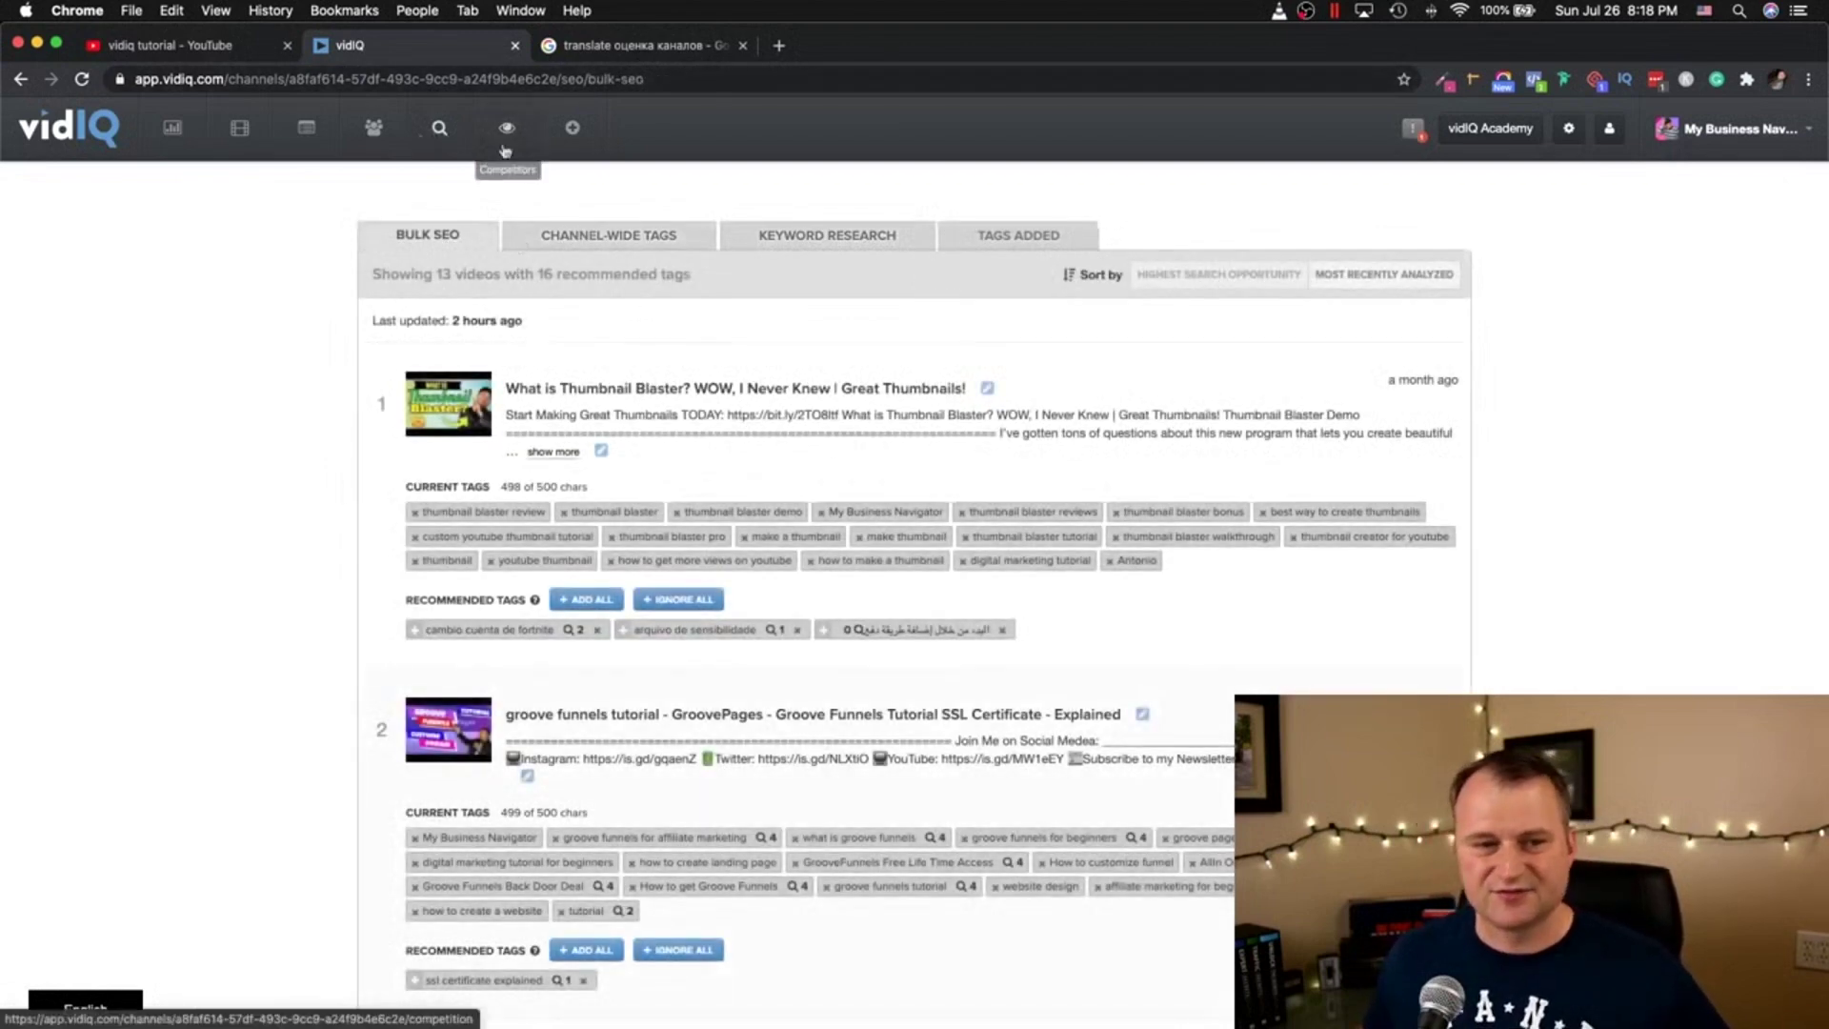
Step: Open vidiq.com in a new browser tab, close the old translation search, and go through its pricing to the Boost plan offer
click(780, 46)
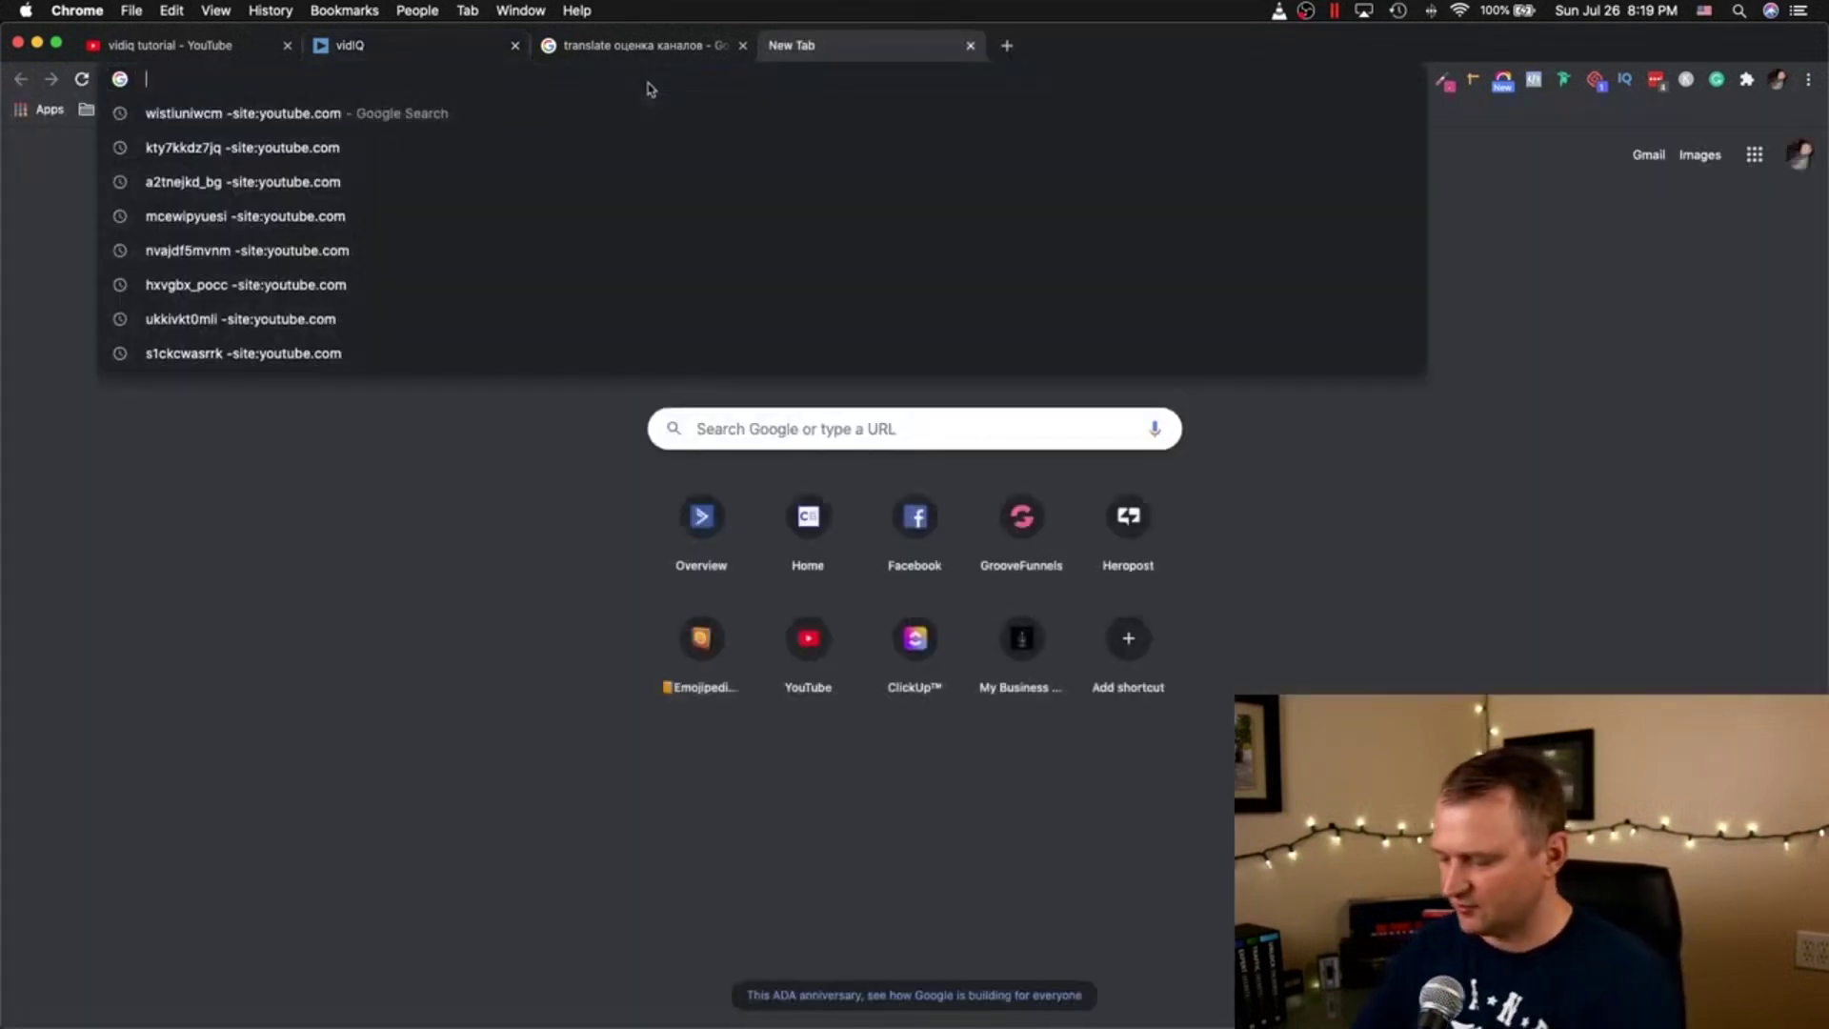
text(vidiq)
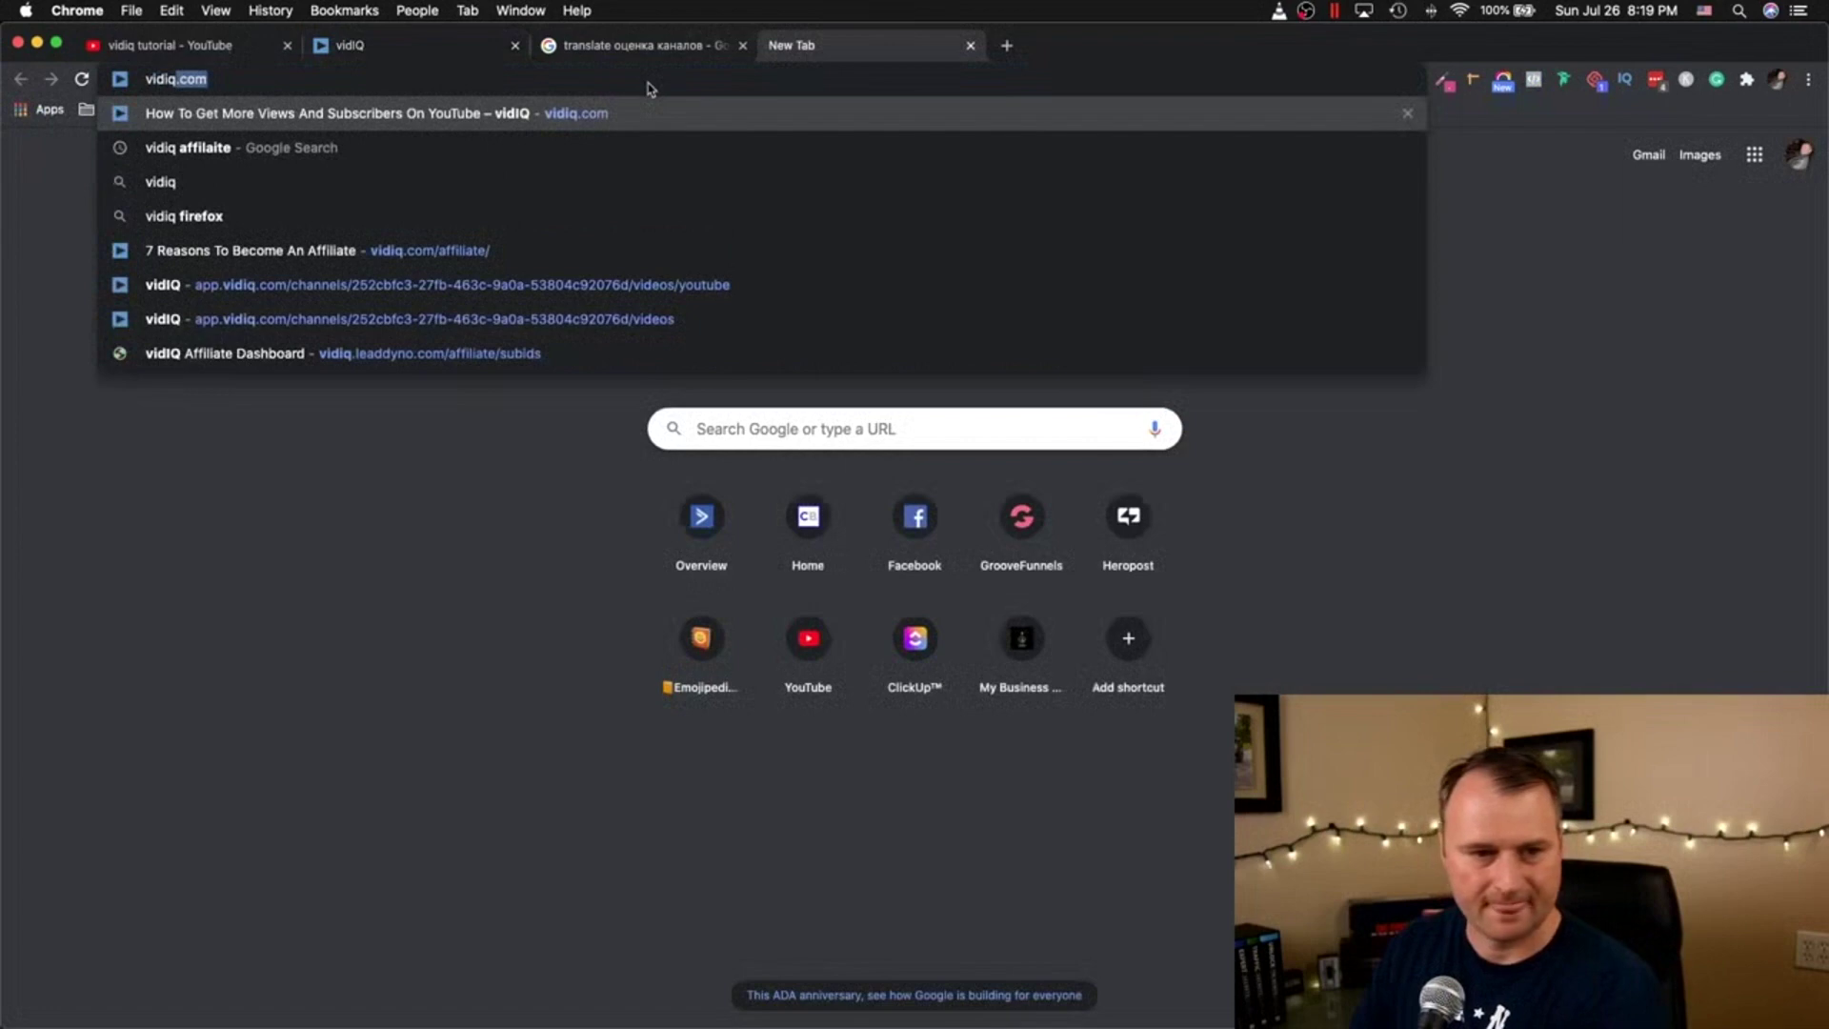
key(Return)
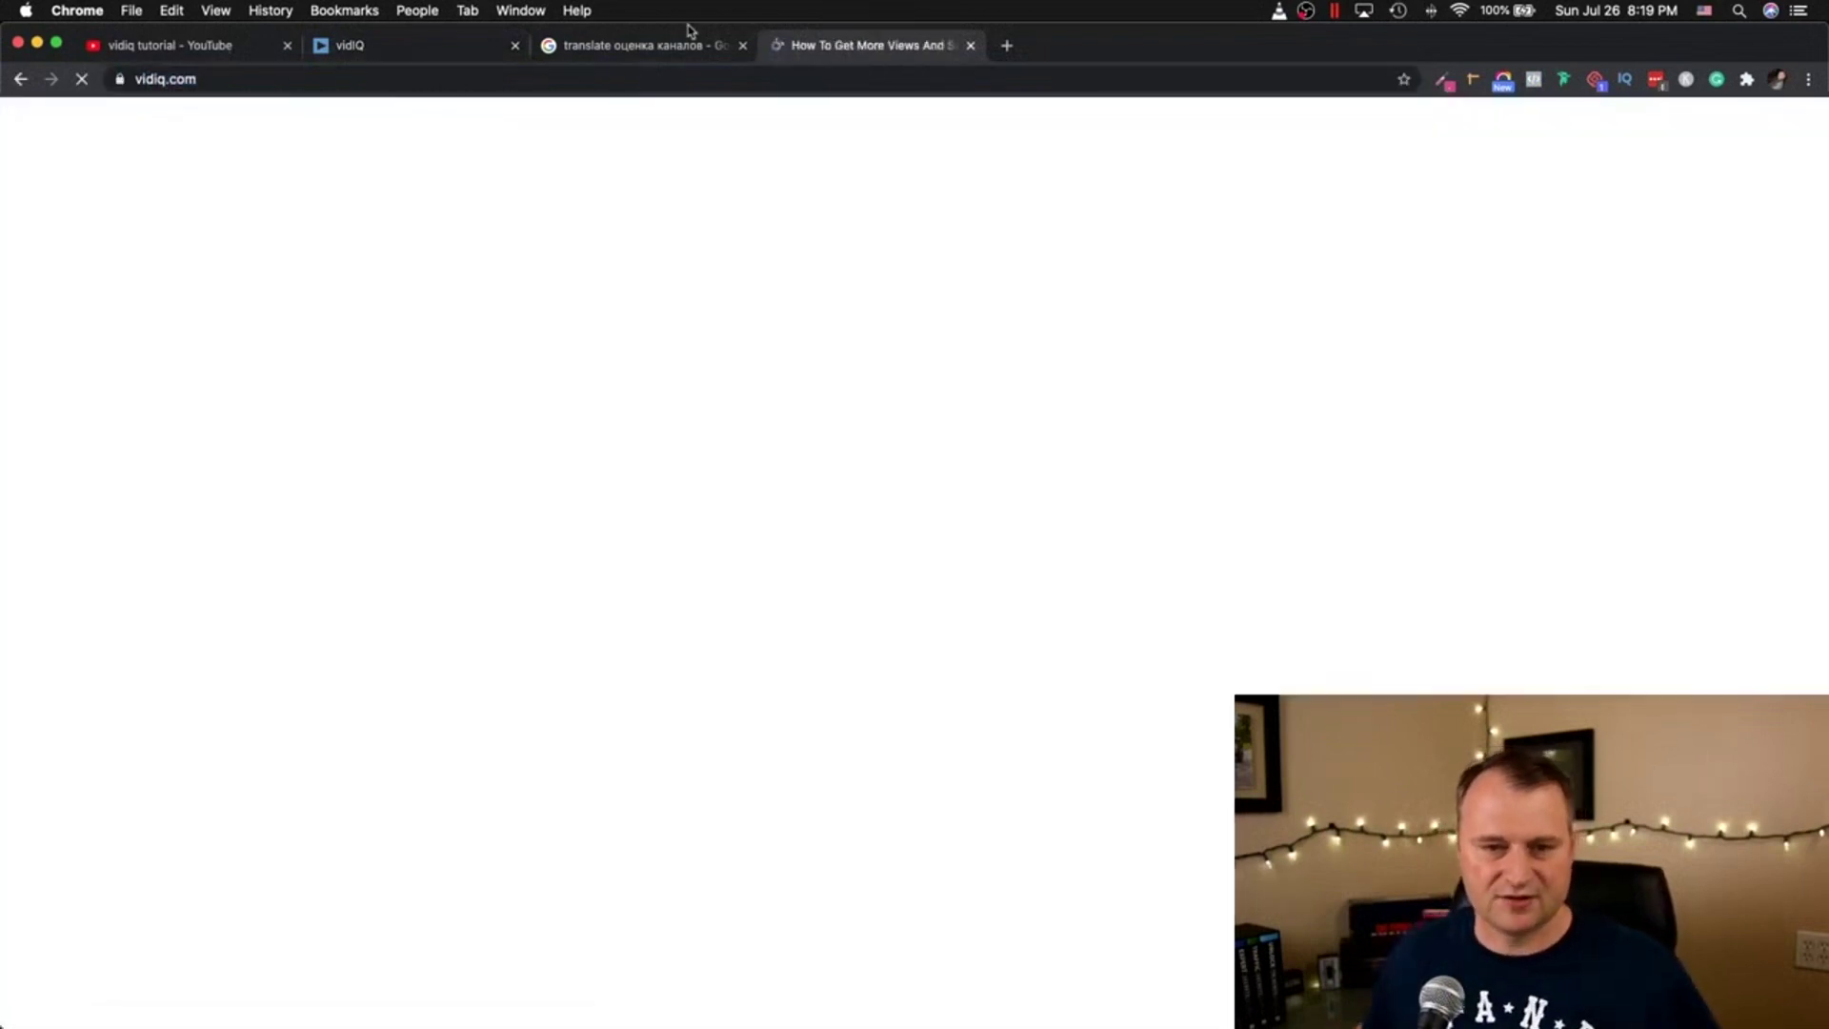
click(744, 46)
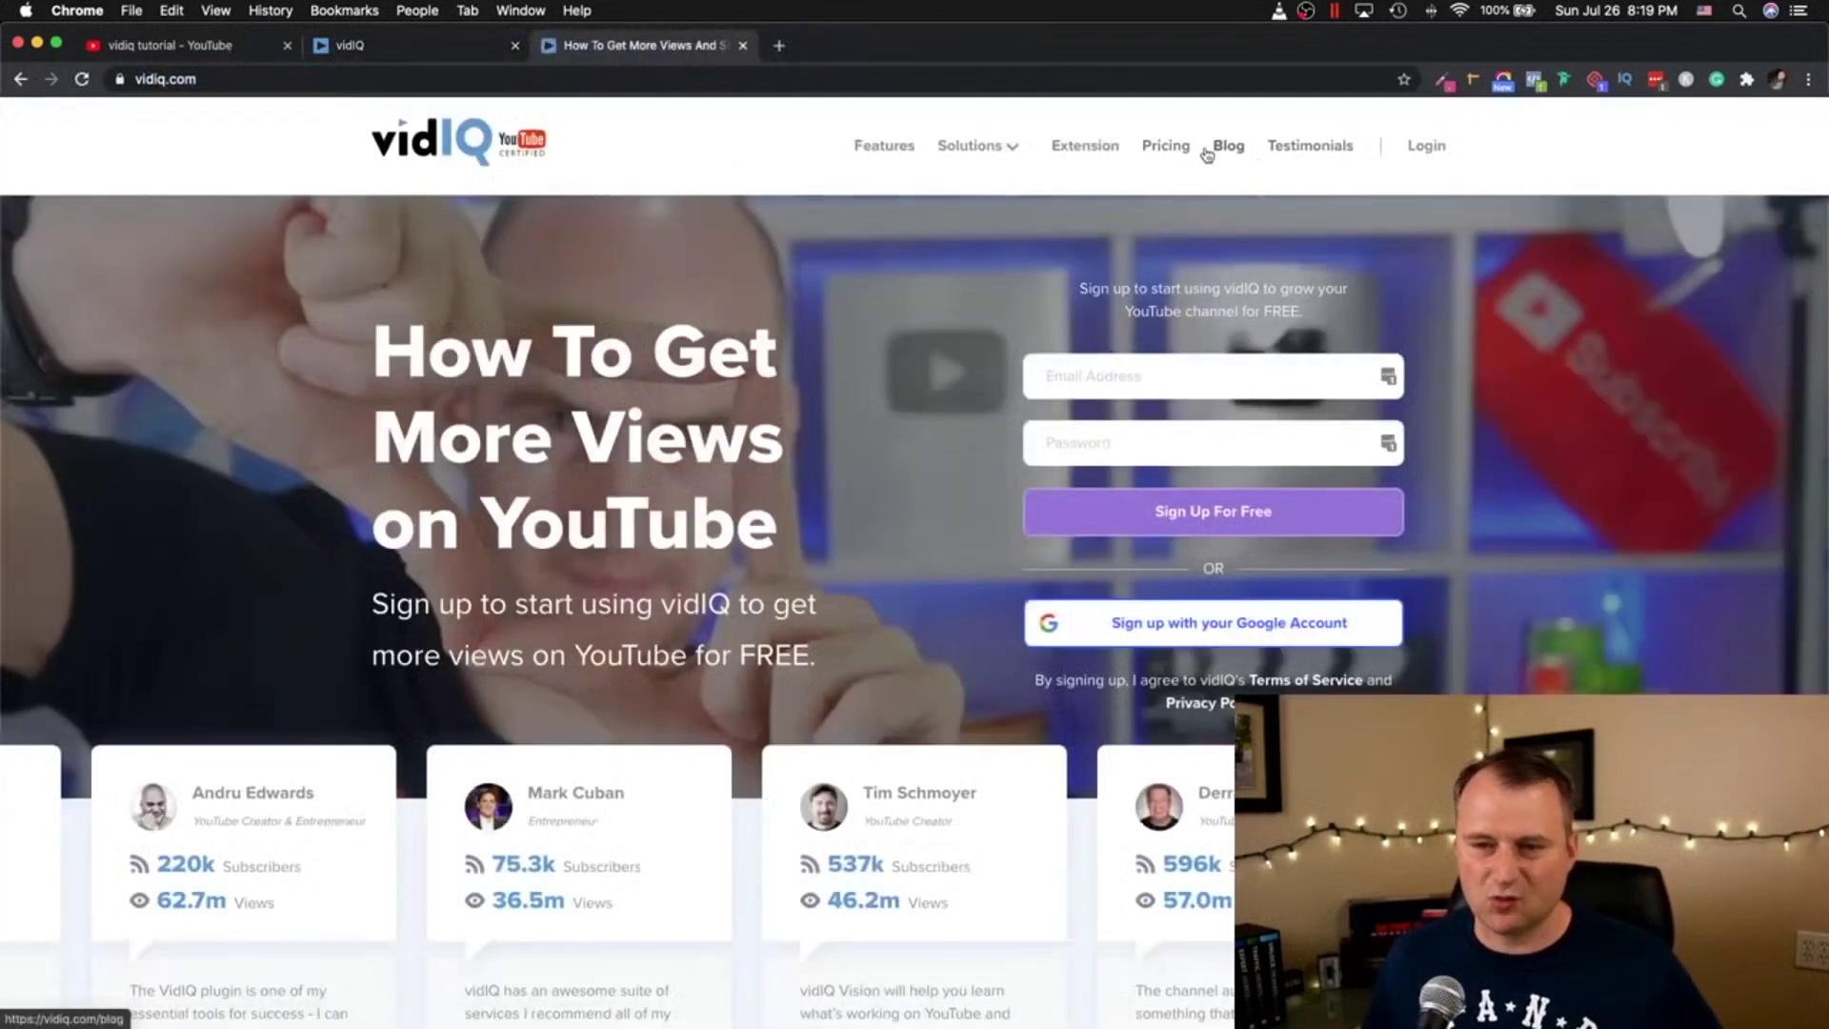
click(1176, 153)
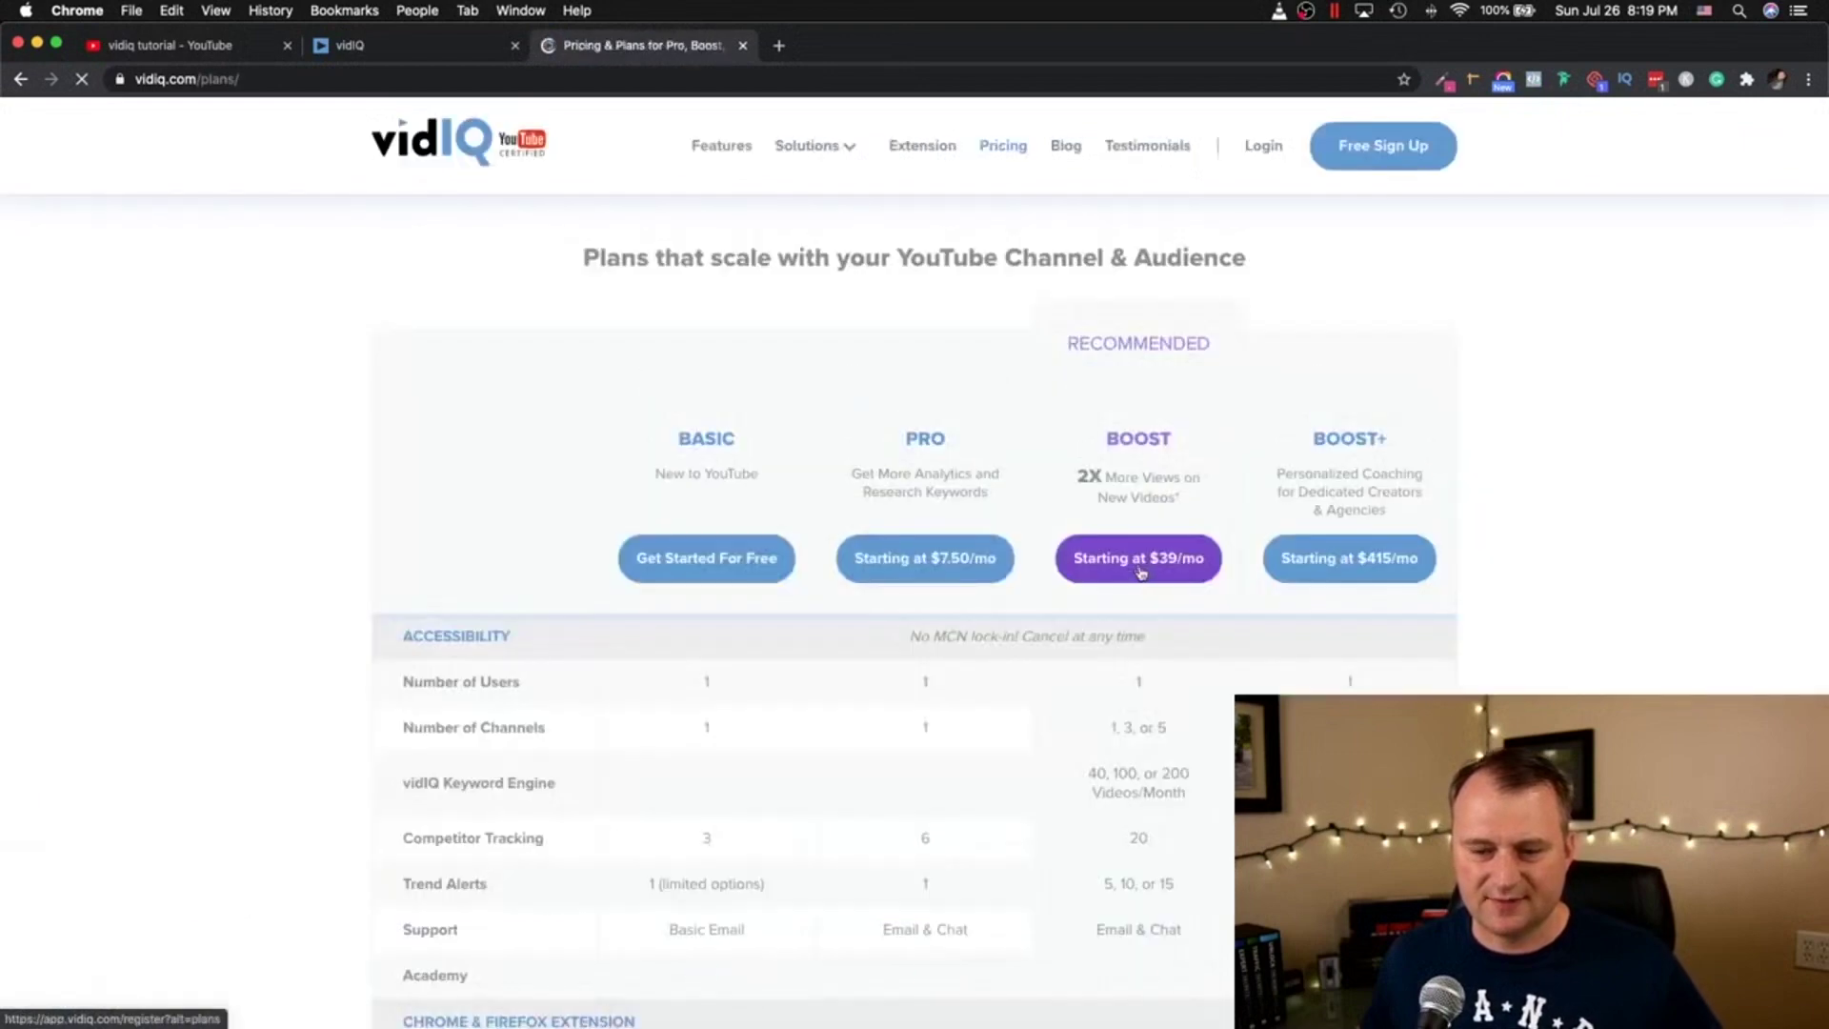
click(1143, 566)
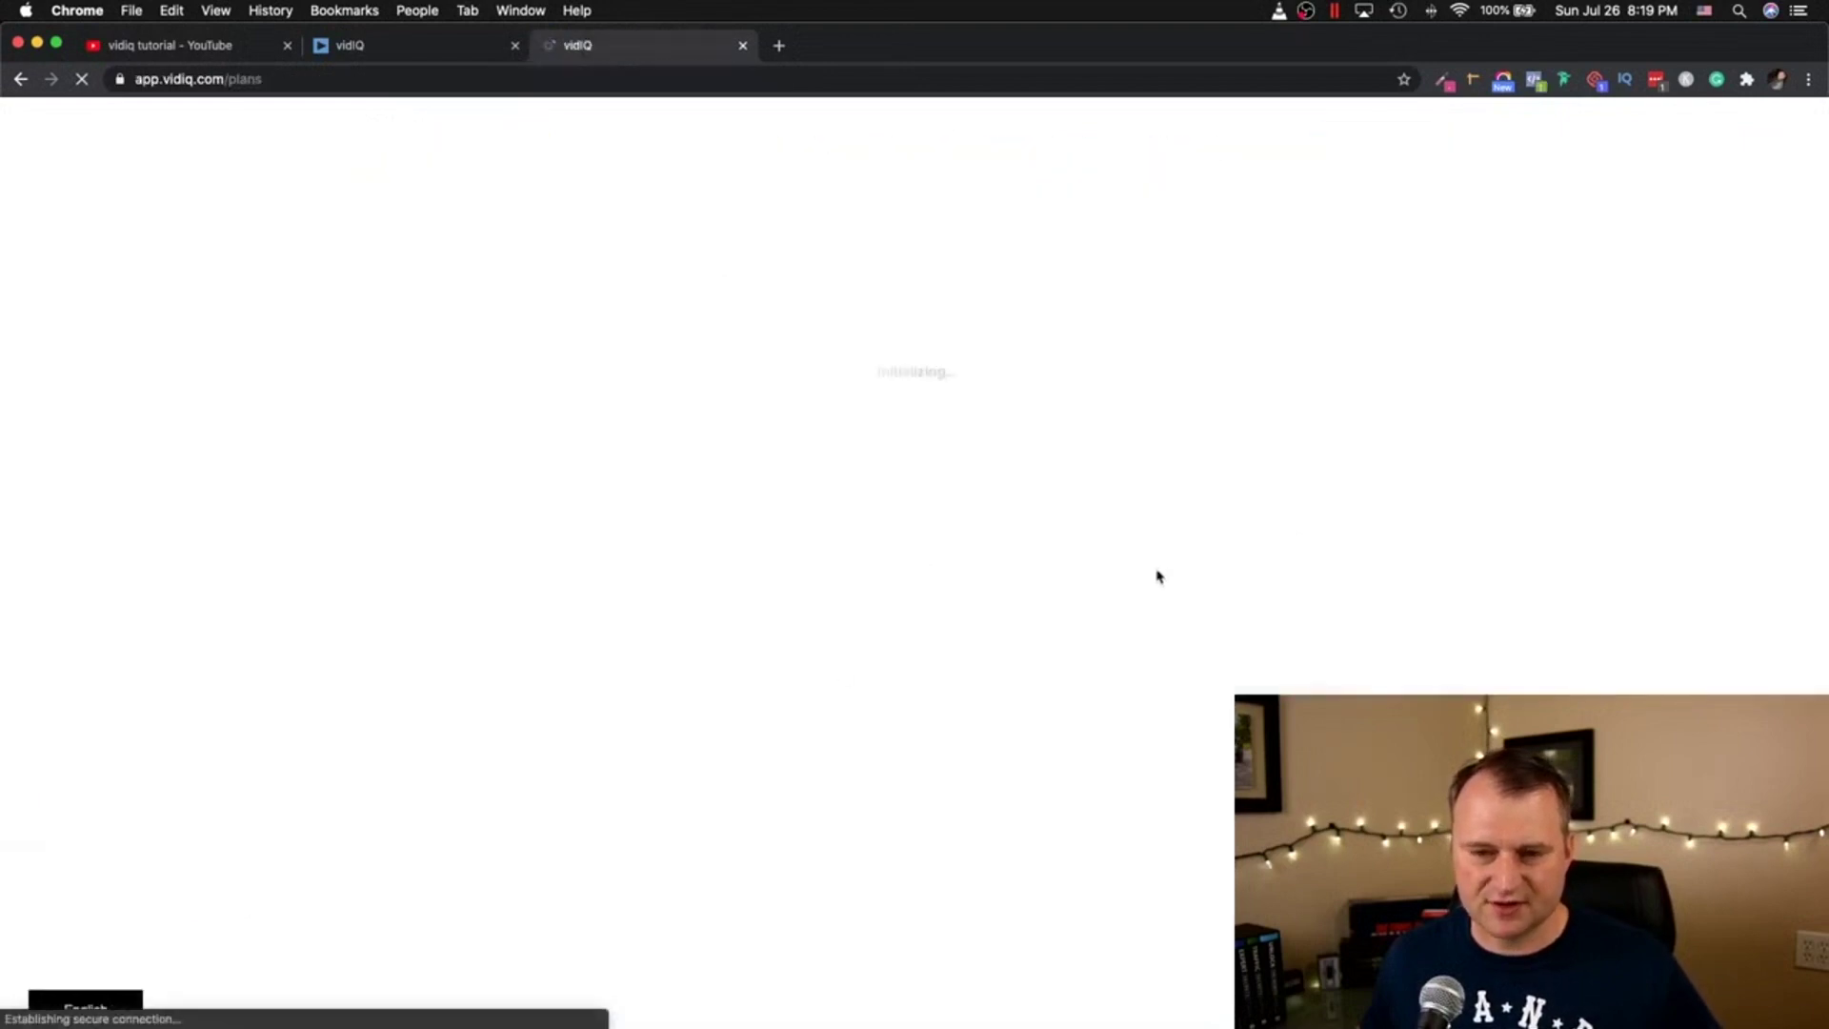
Step: Compare the monthly plans and highlight the Boost plan's feature for improving existing videos with Bulk SEO
scroll(914, 595, down, 2)
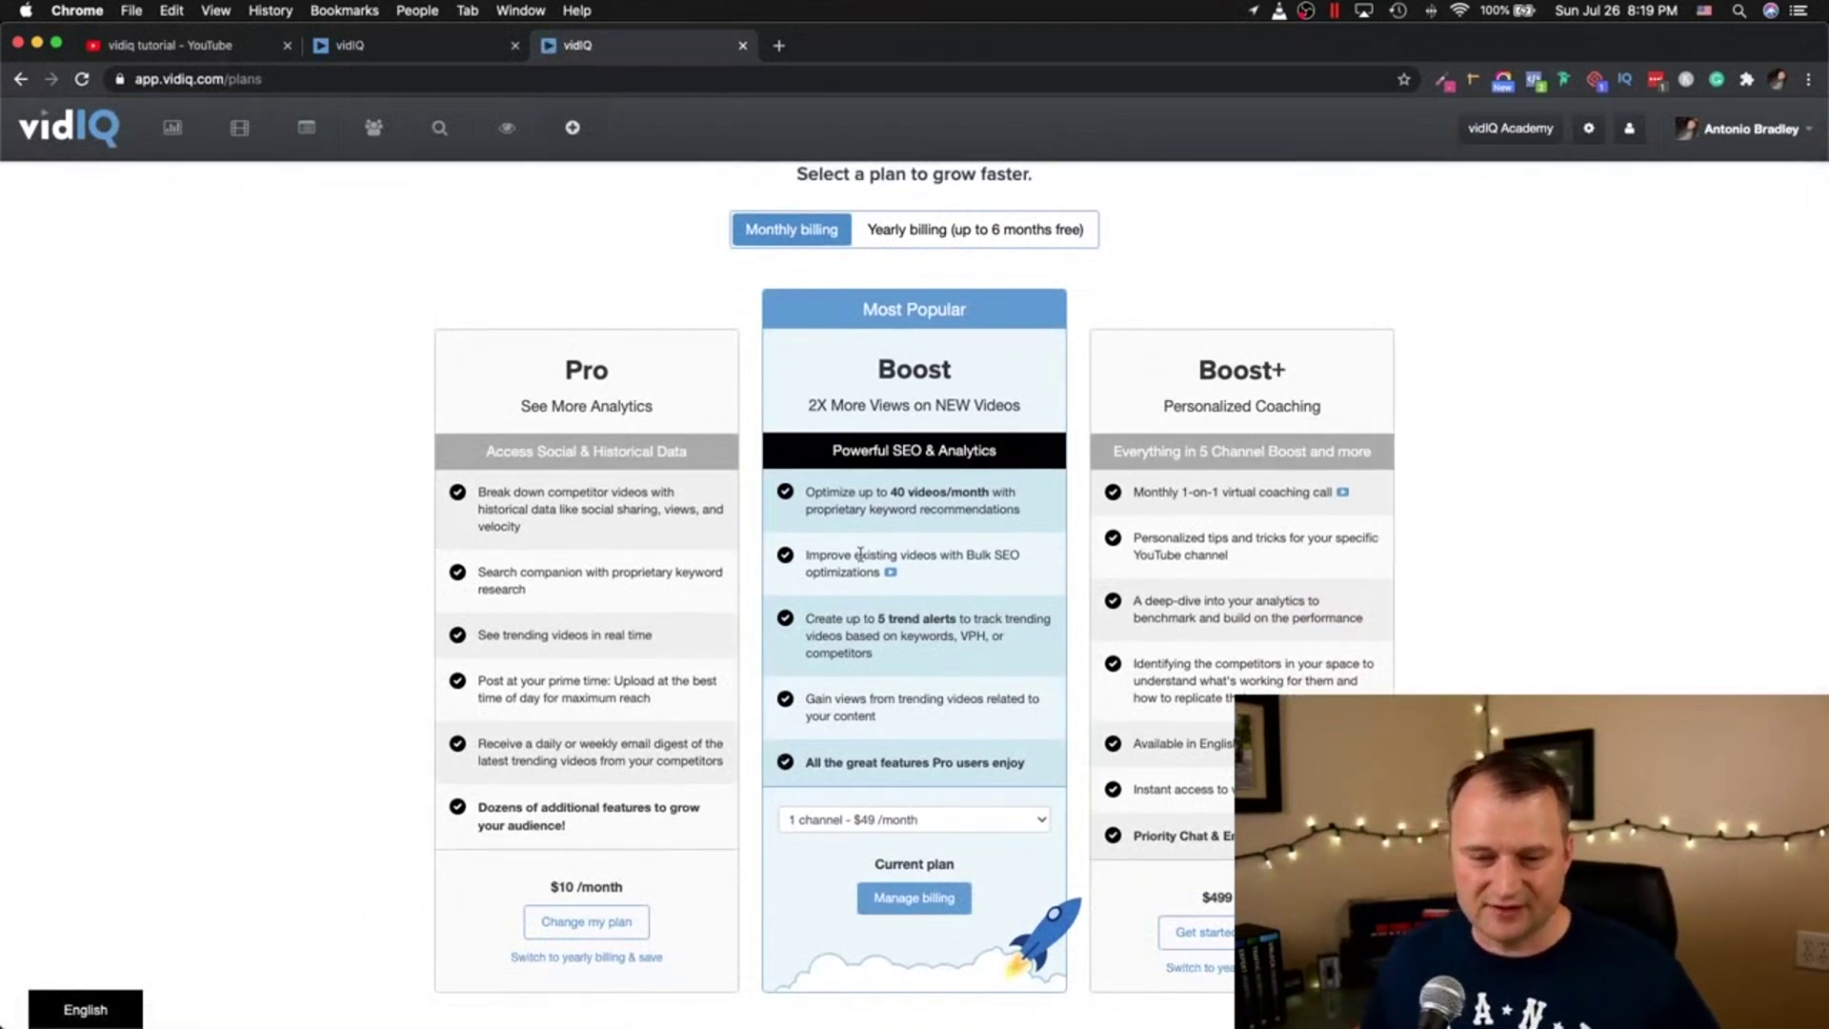
drag(853, 556, 939, 552)
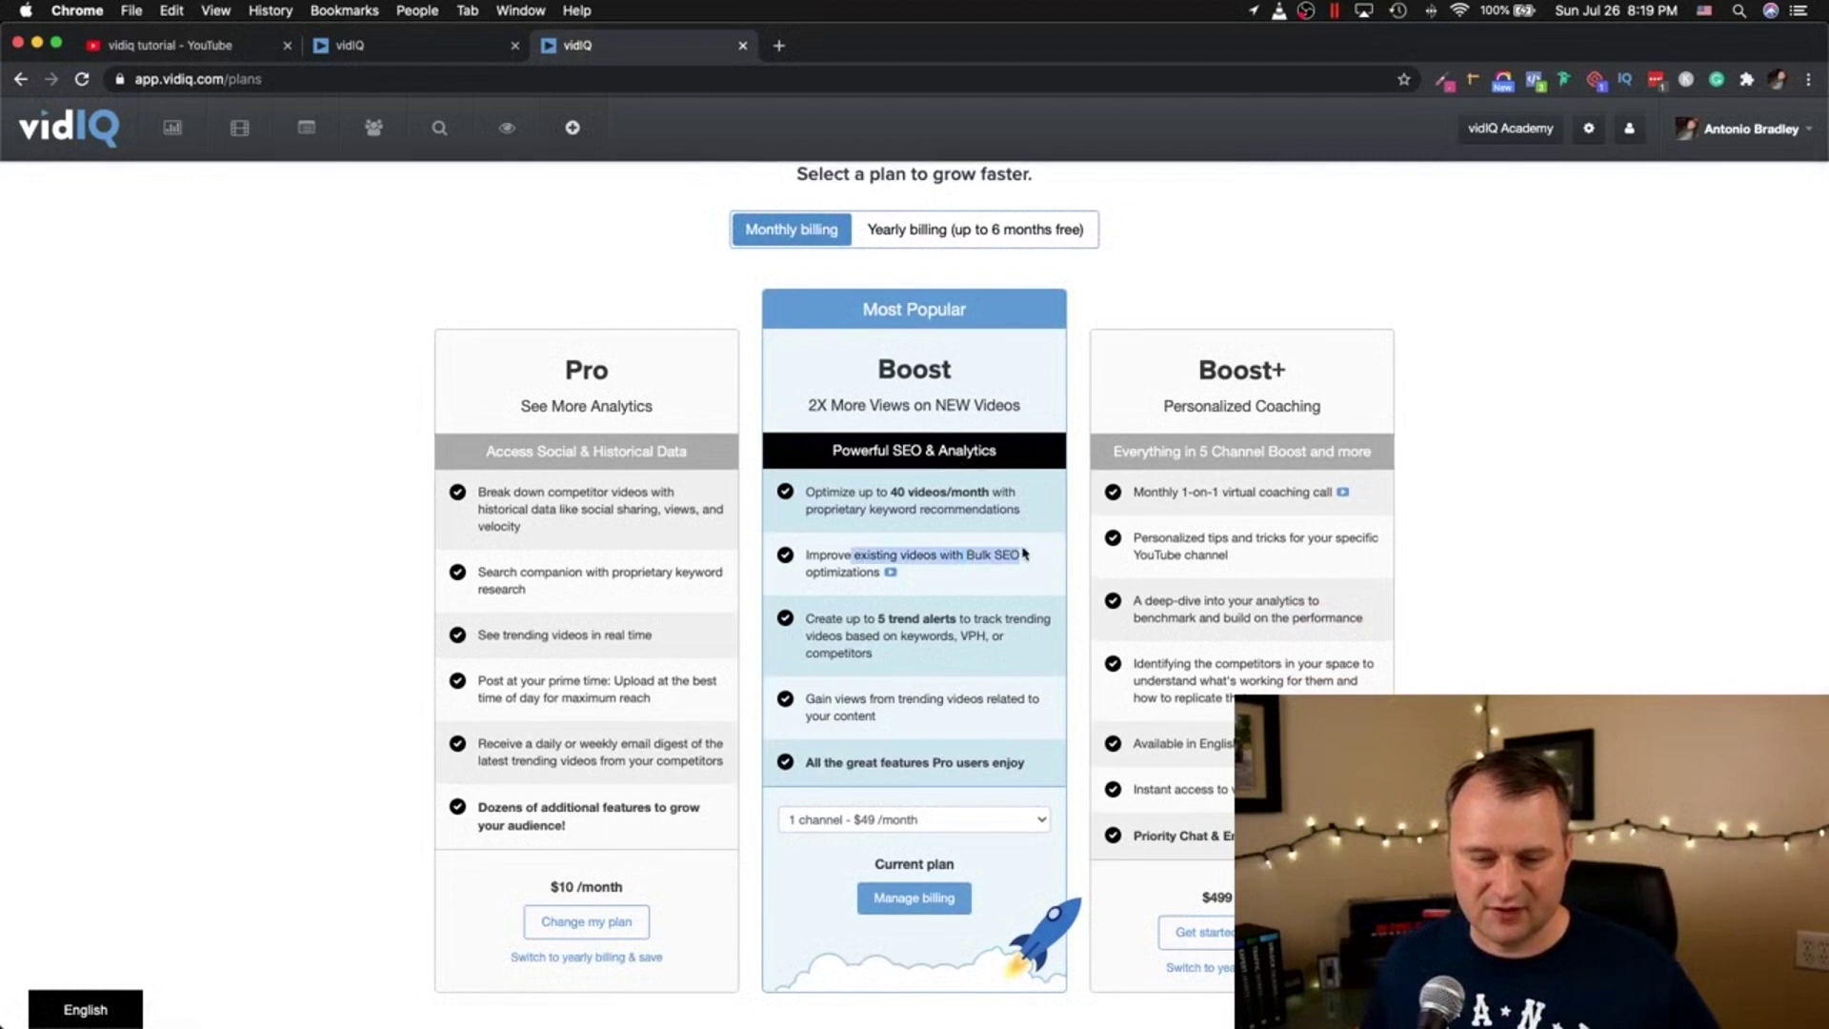
drag(821, 553, 1016, 552)
scroll(1021, 554, down, 1)
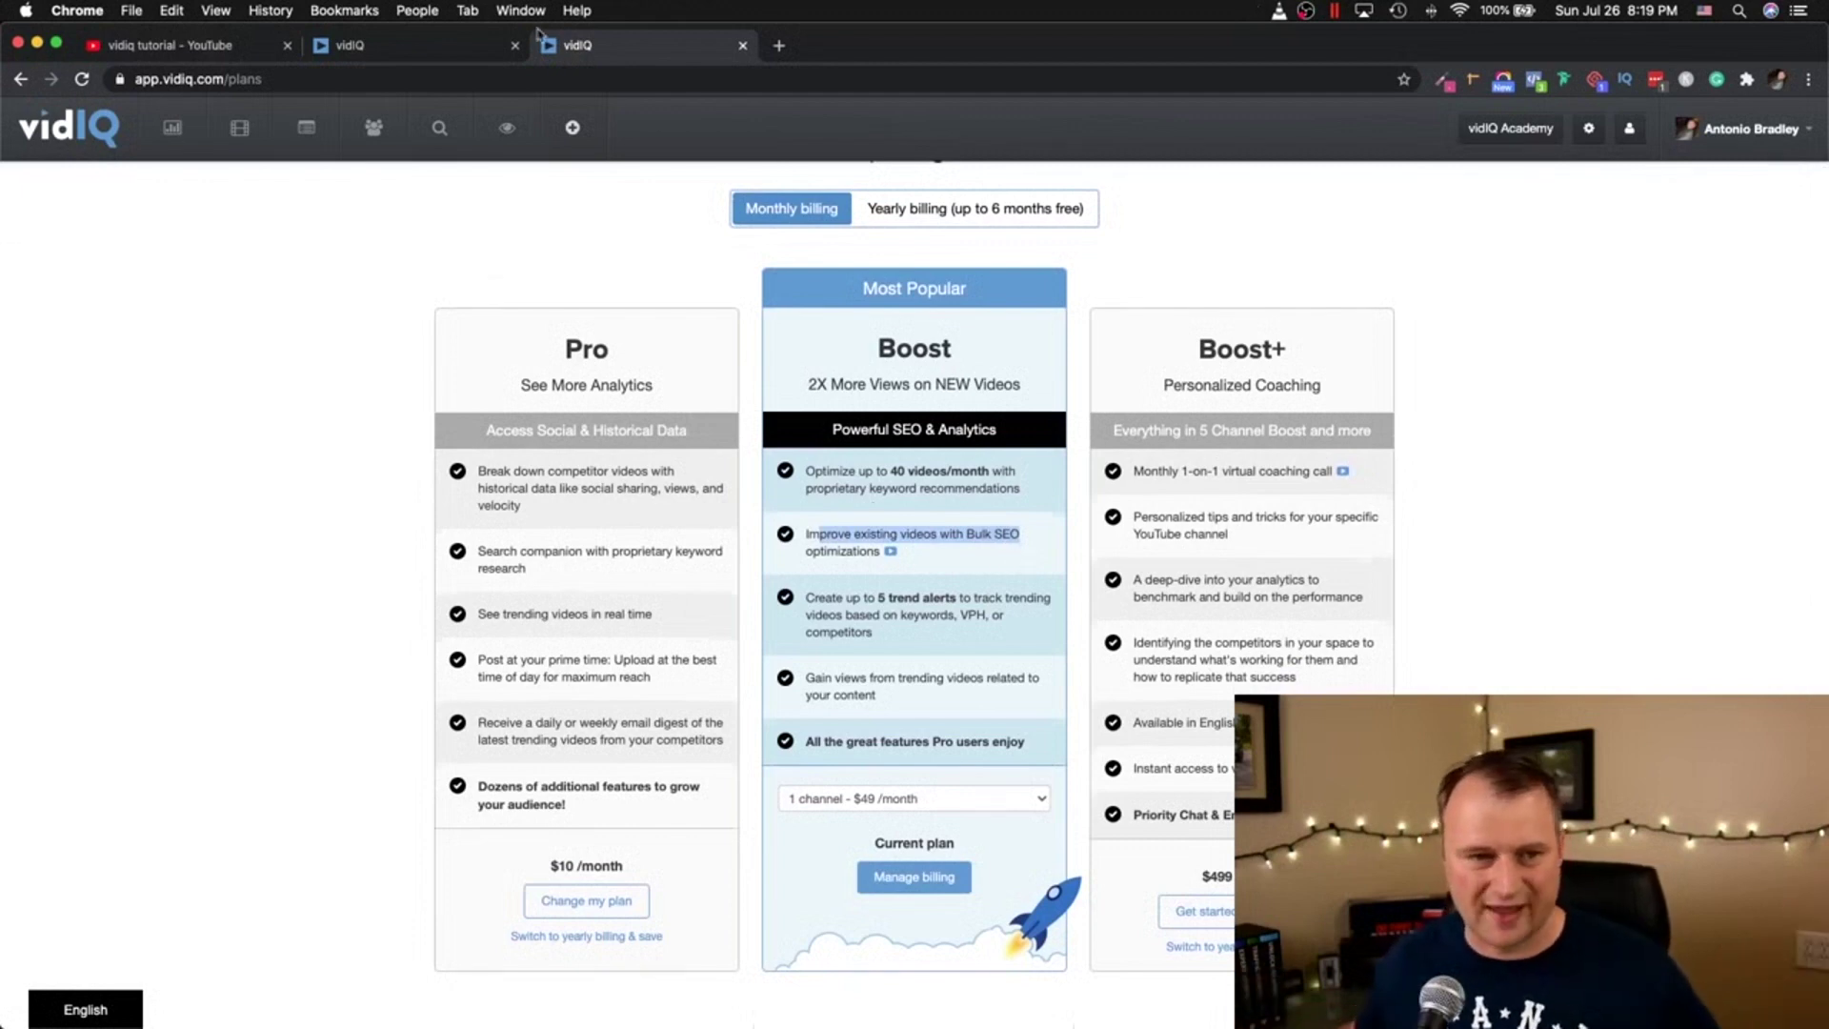
Step: From YouTube, use the vidIQ extension's shortcuts to reach the channel's videos and open the details of the "Website Builder SEO" video
click(190, 46)
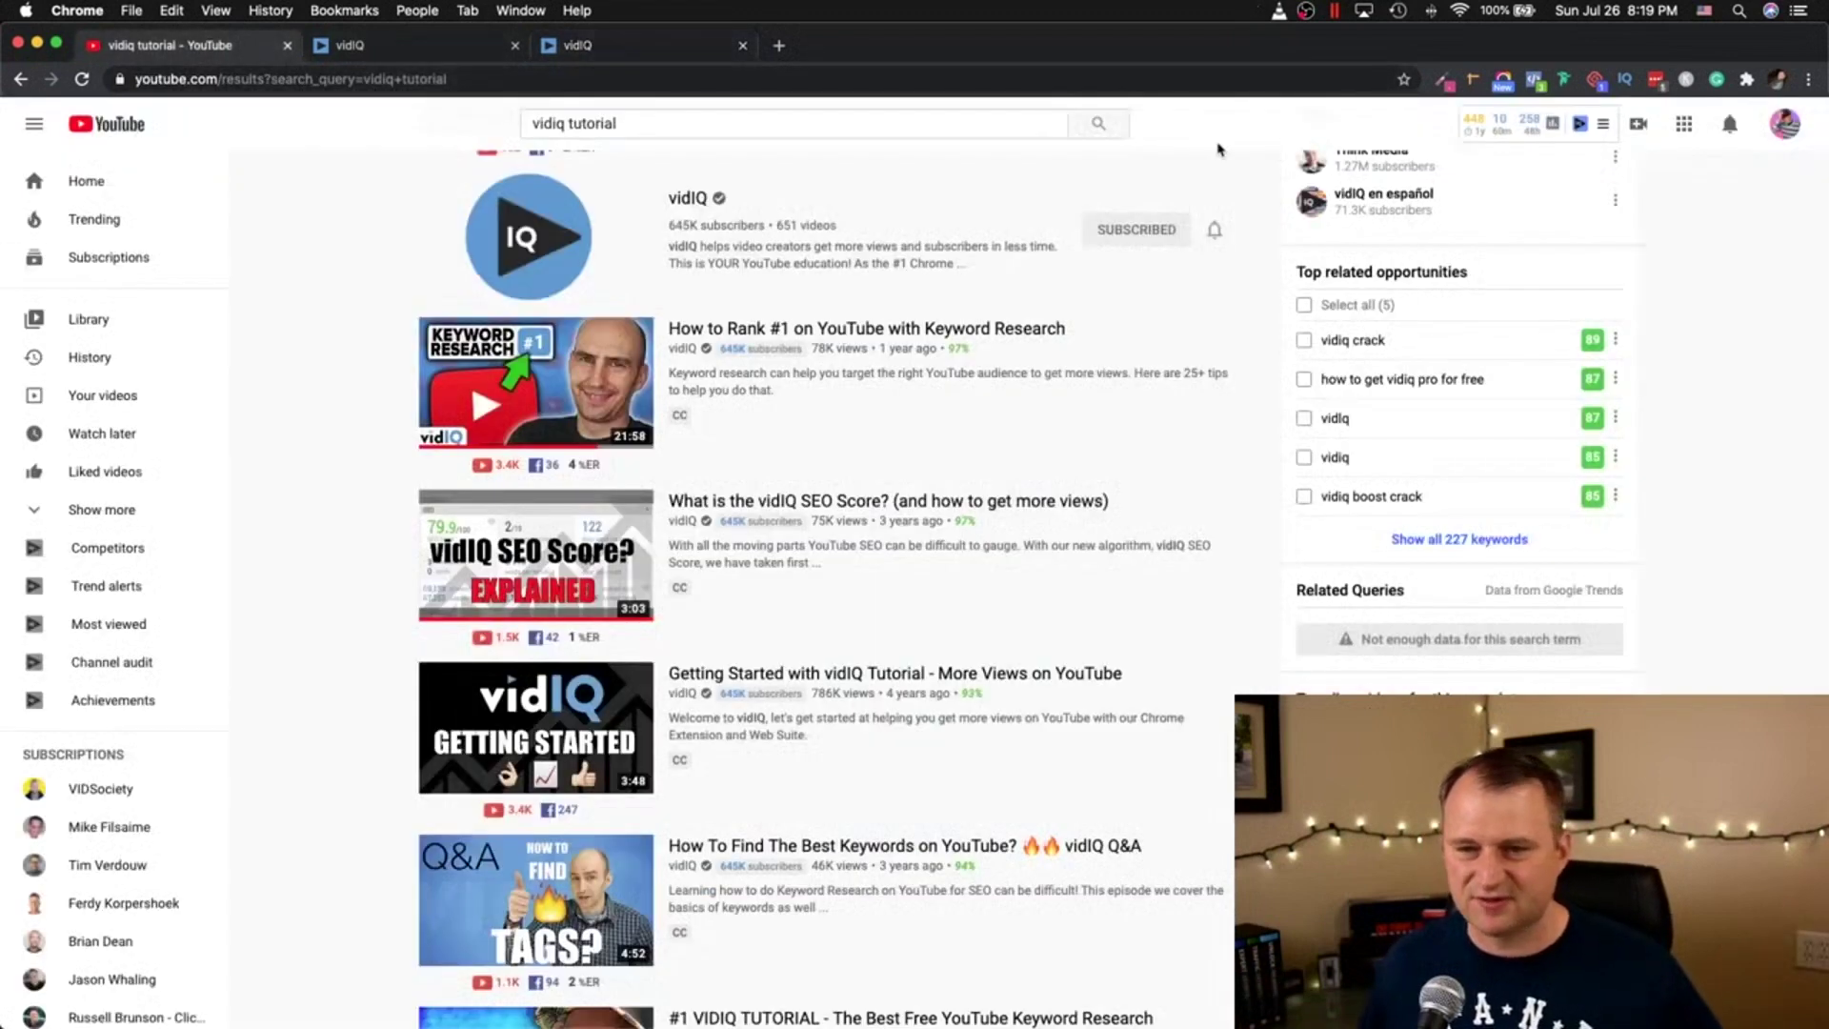
click(1624, 82)
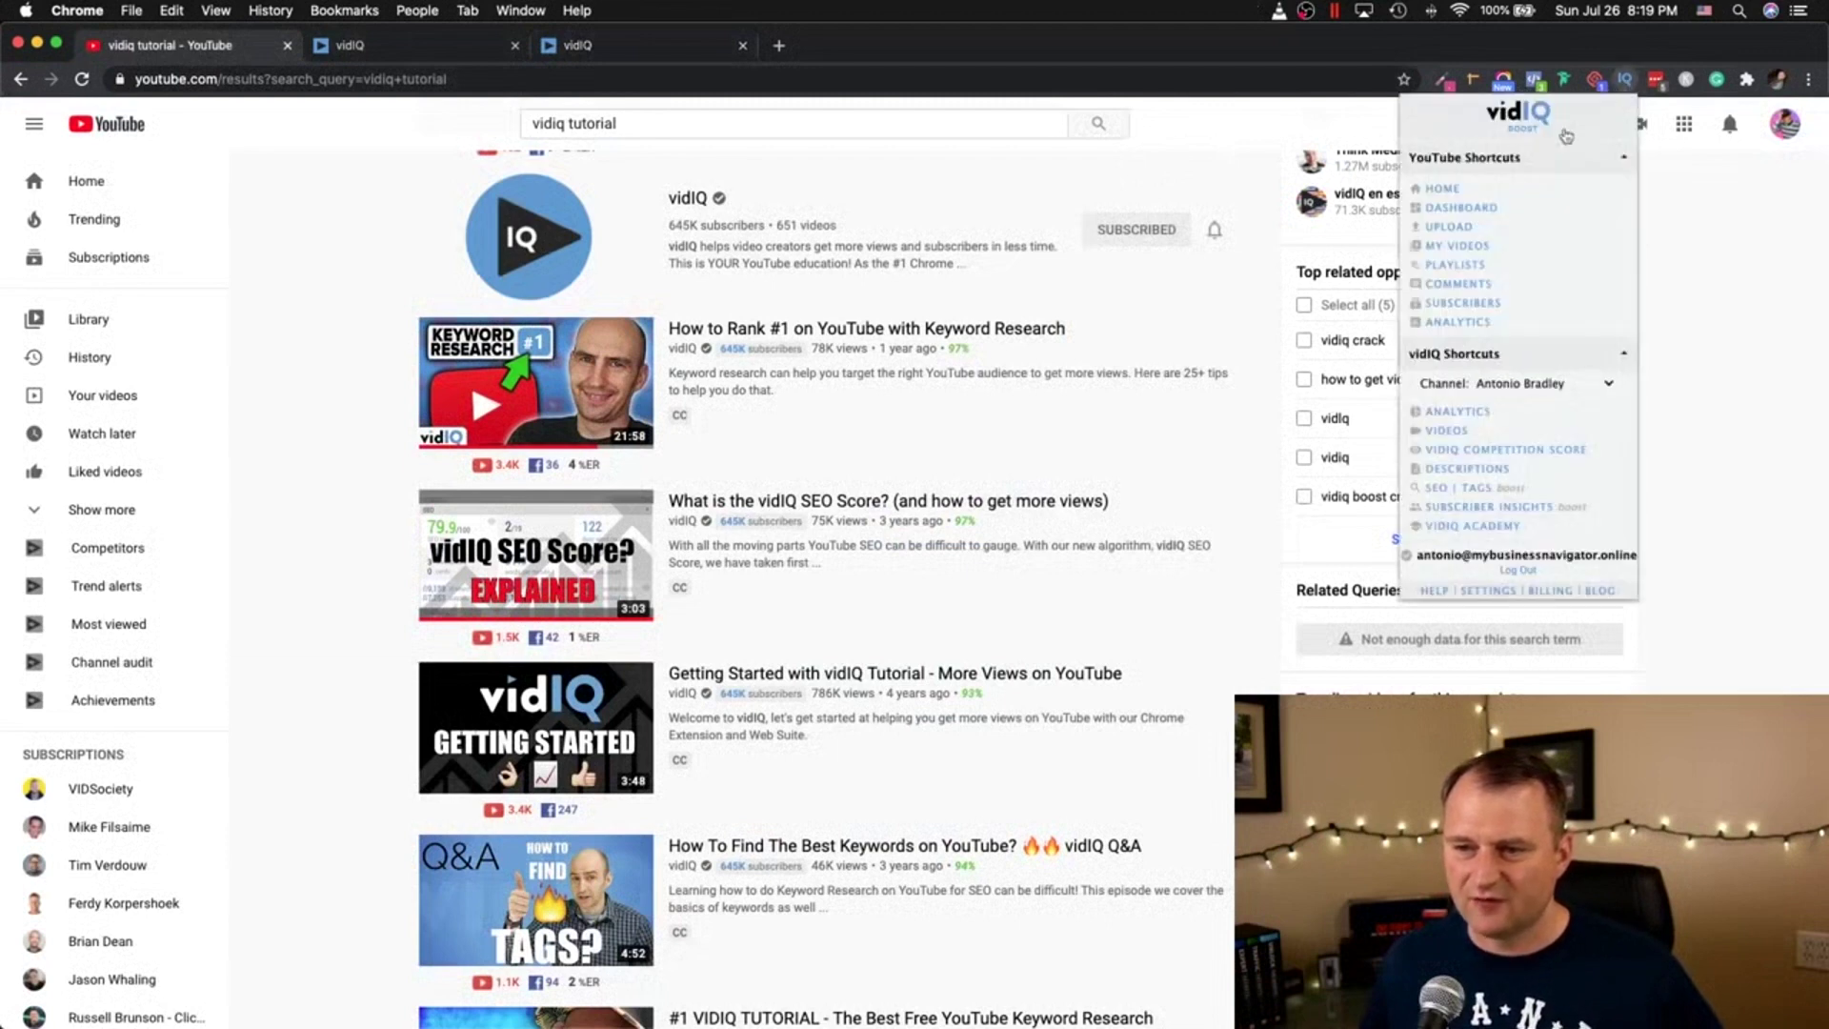
click(1459, 246)
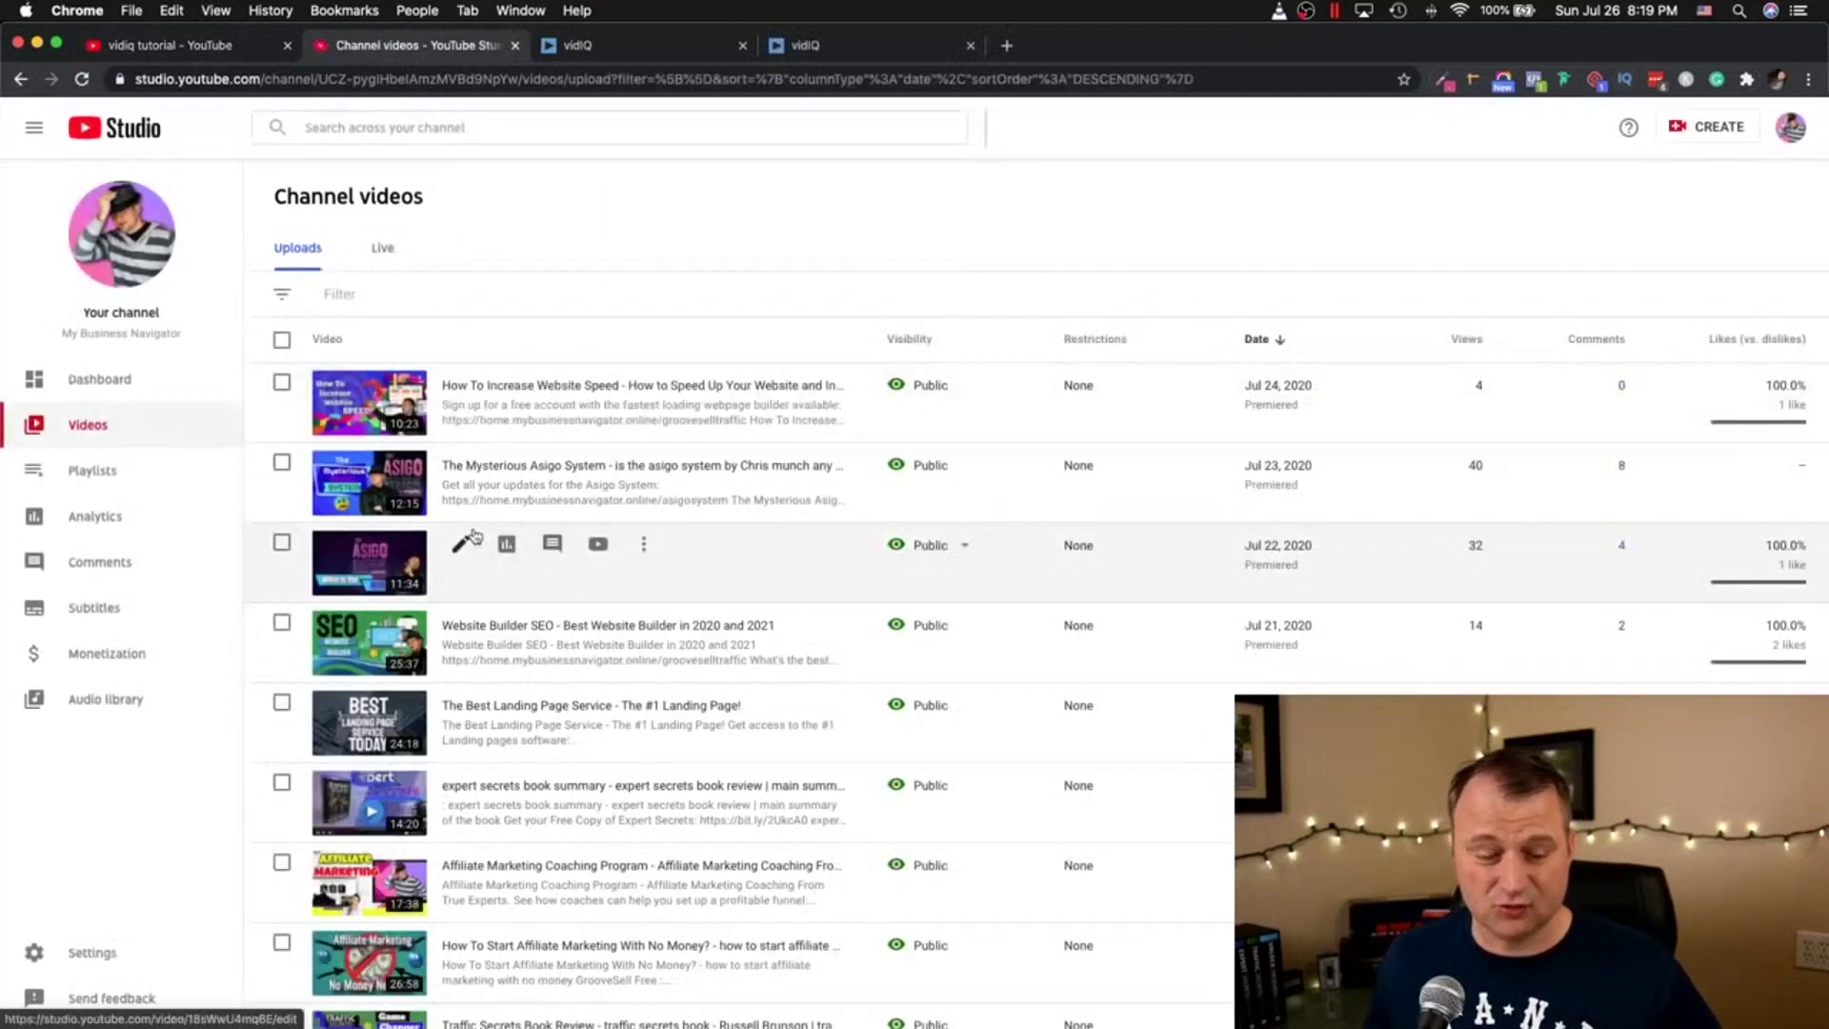
scroll(467, 555, down, 2)
click(462, 479)
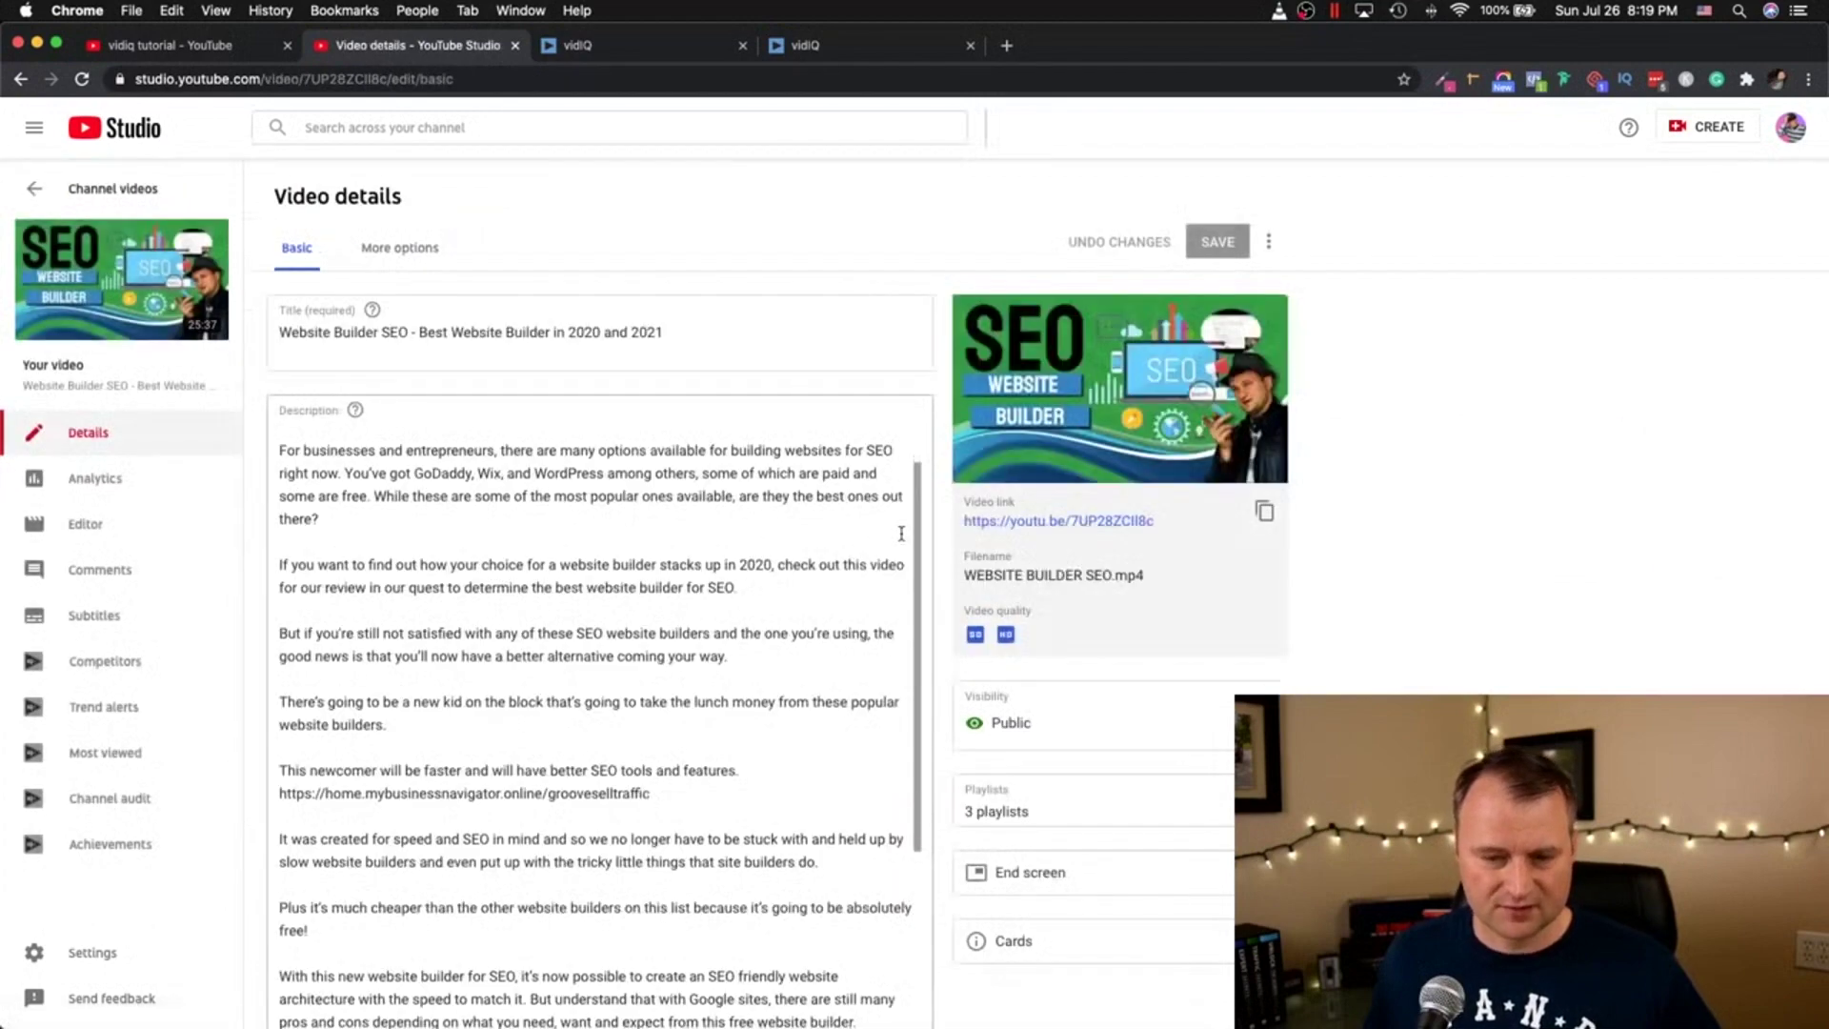
Step: Boost the "Website Builder SEO" video with vidIQ to unlock its full recommended tags
scroll(1298, 625, down, 1)
scroll(1297, 625, down, 15)
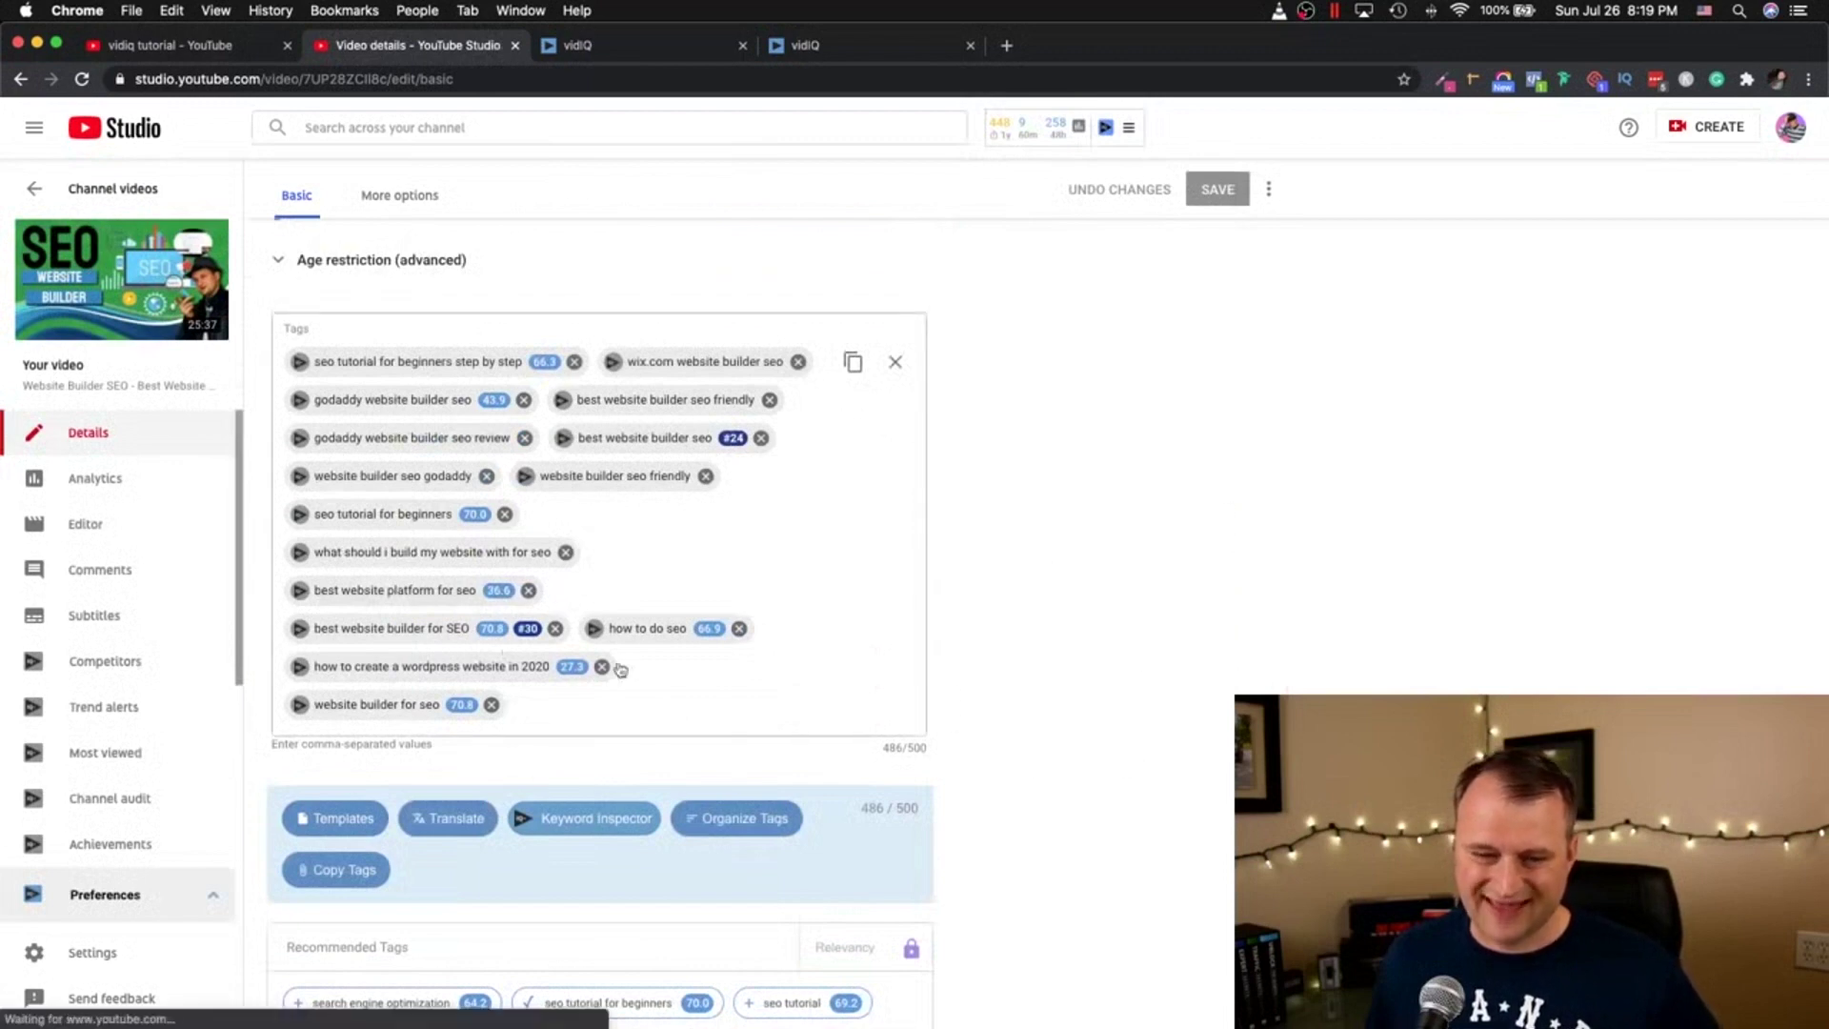
scroll(1094, 812, down, 1)
scroll(1093, 811, down, 4)
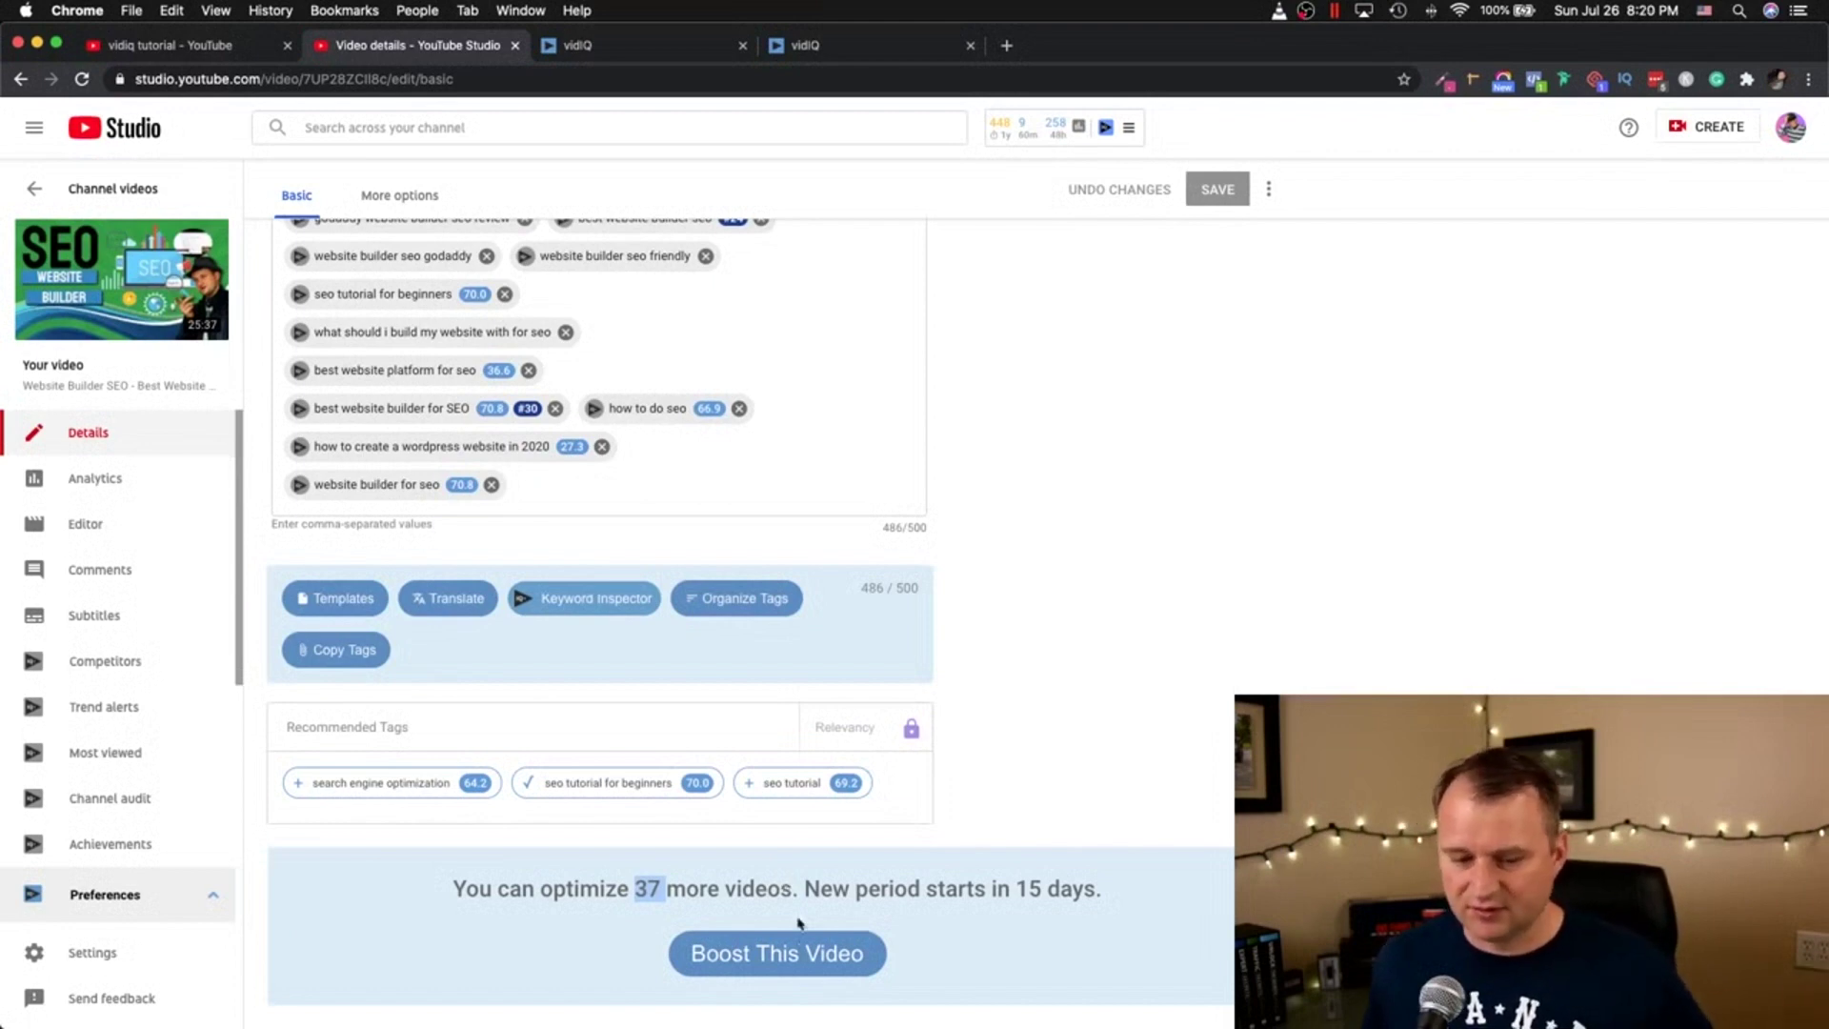
click(796, 964)
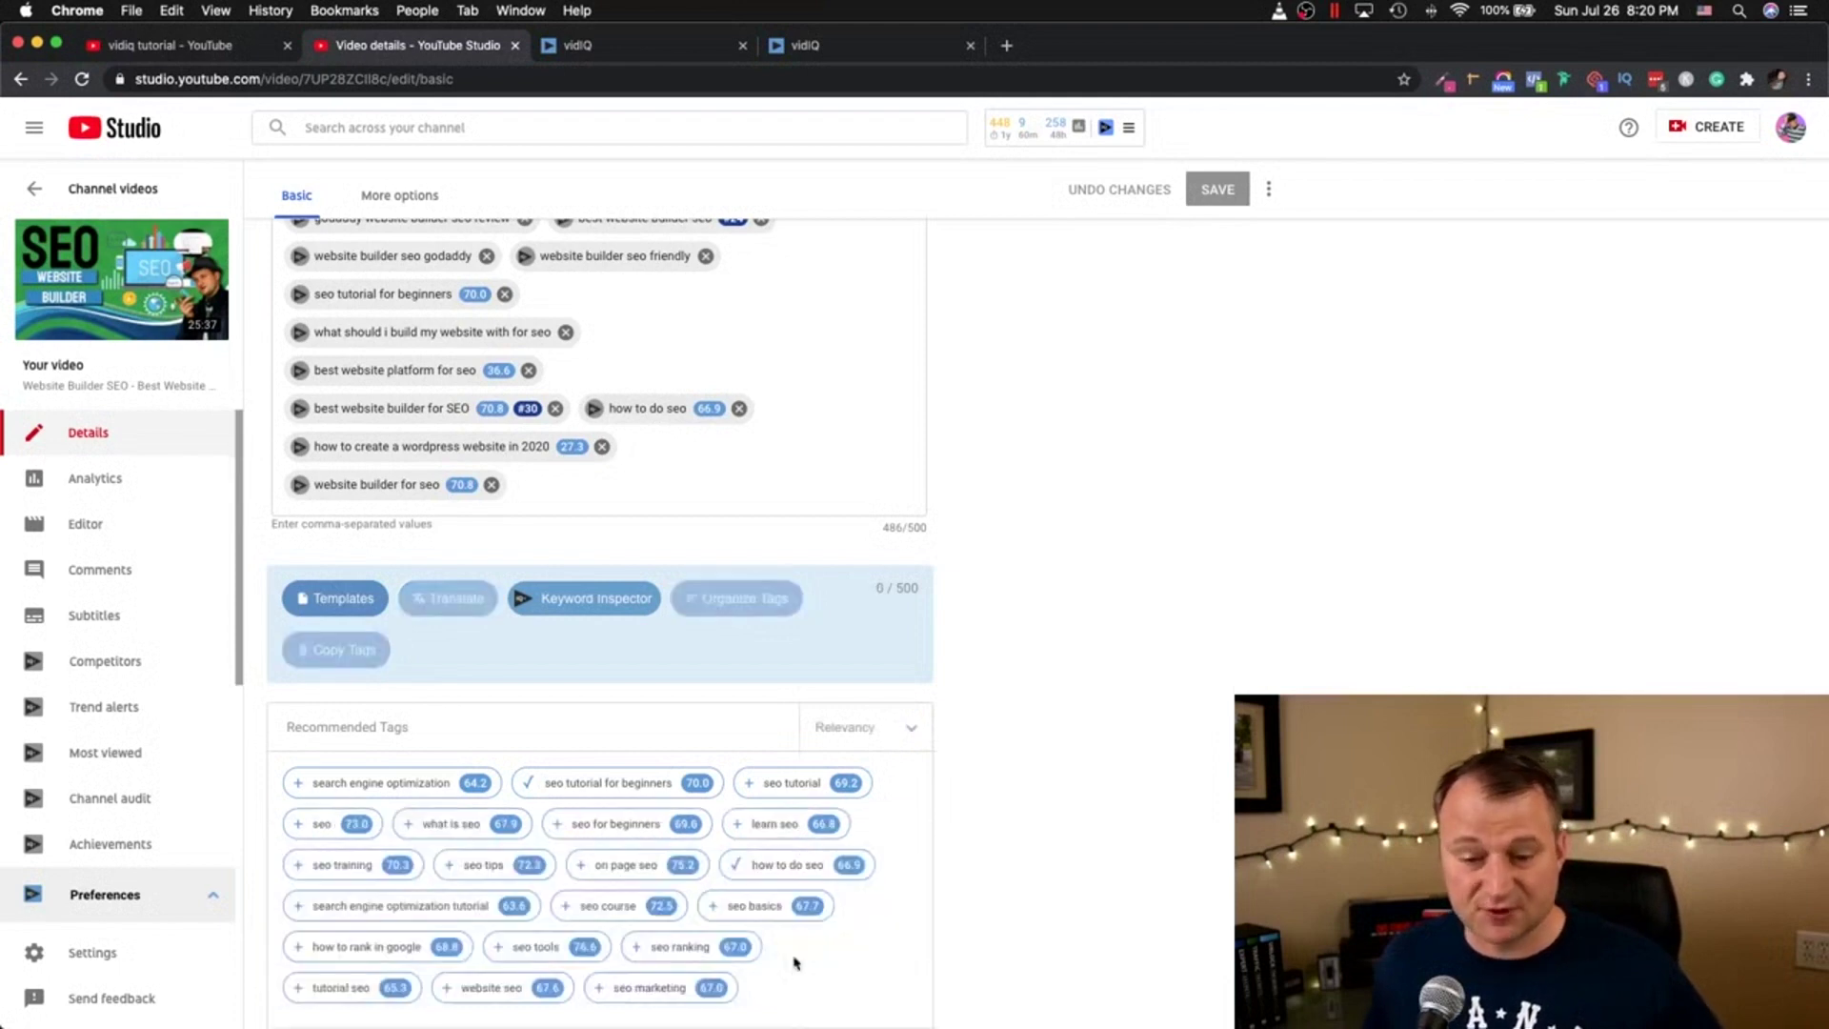
Step: Inspect the scores of the recommended tags and review the video's SEO scorecard and its controversial keywords check
scroll(1107, 702, down, 1)
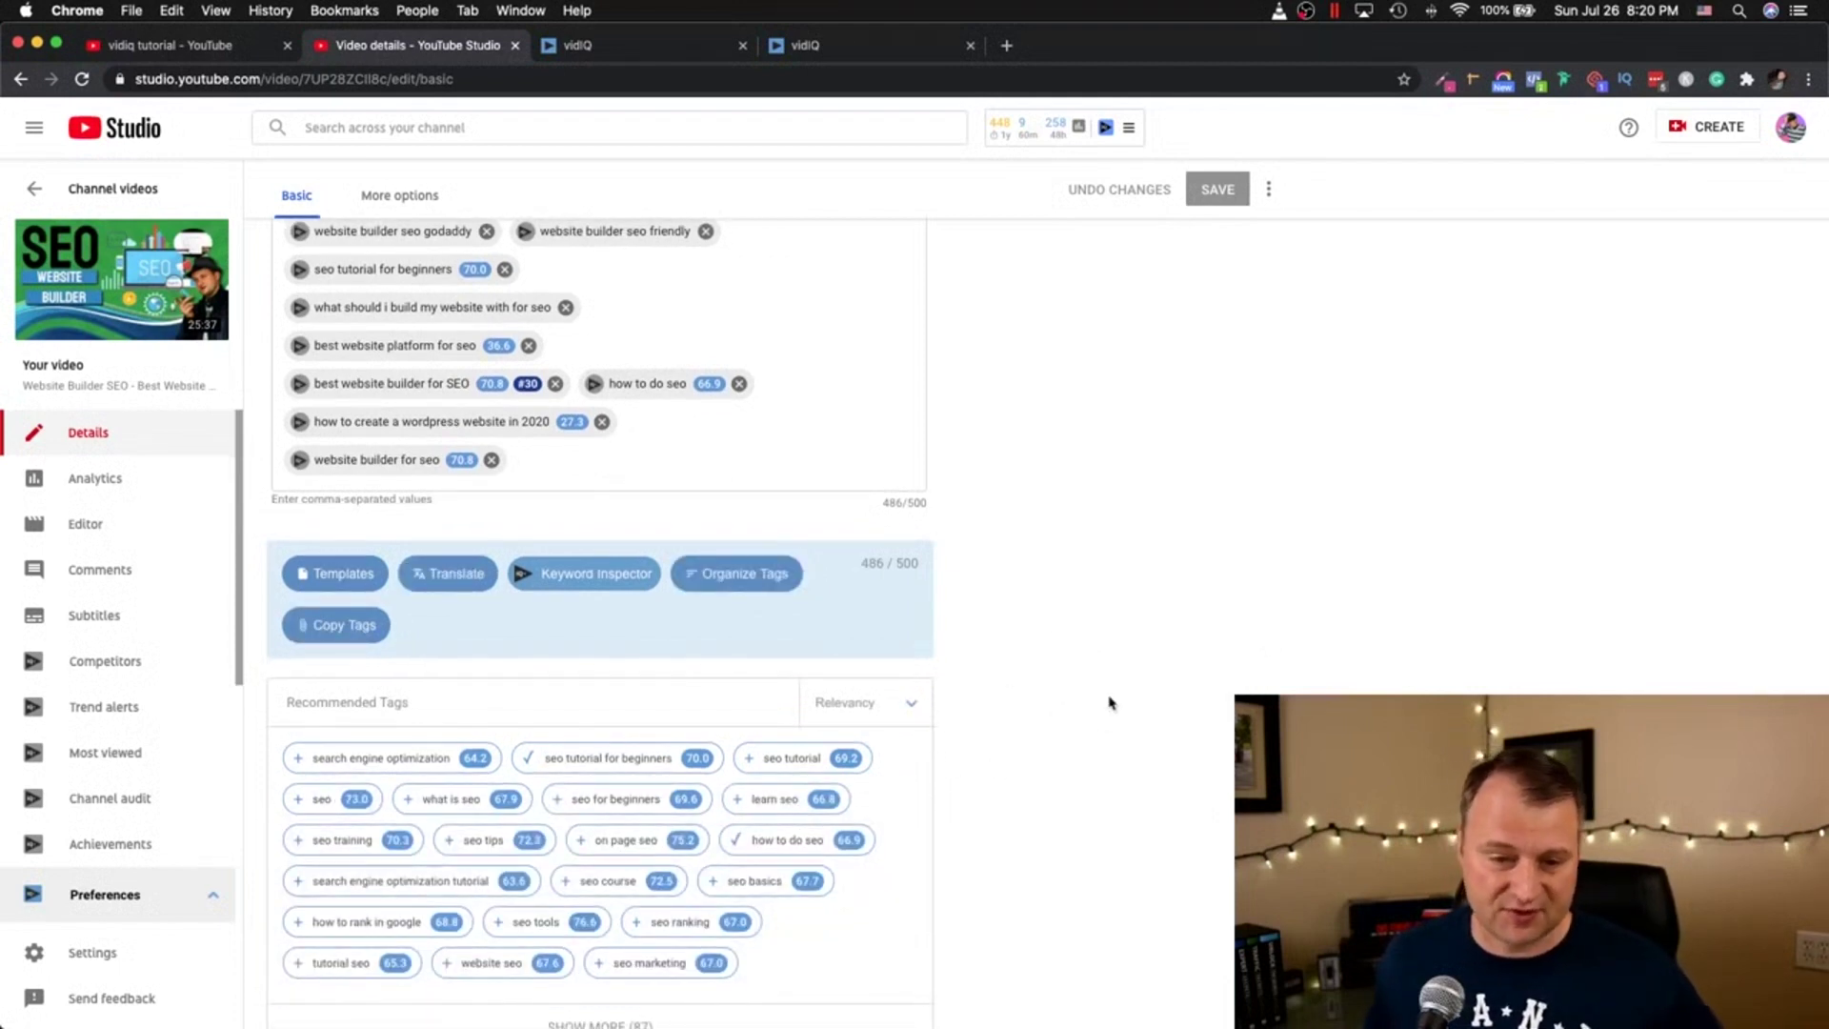
mouse_move(845, 760)
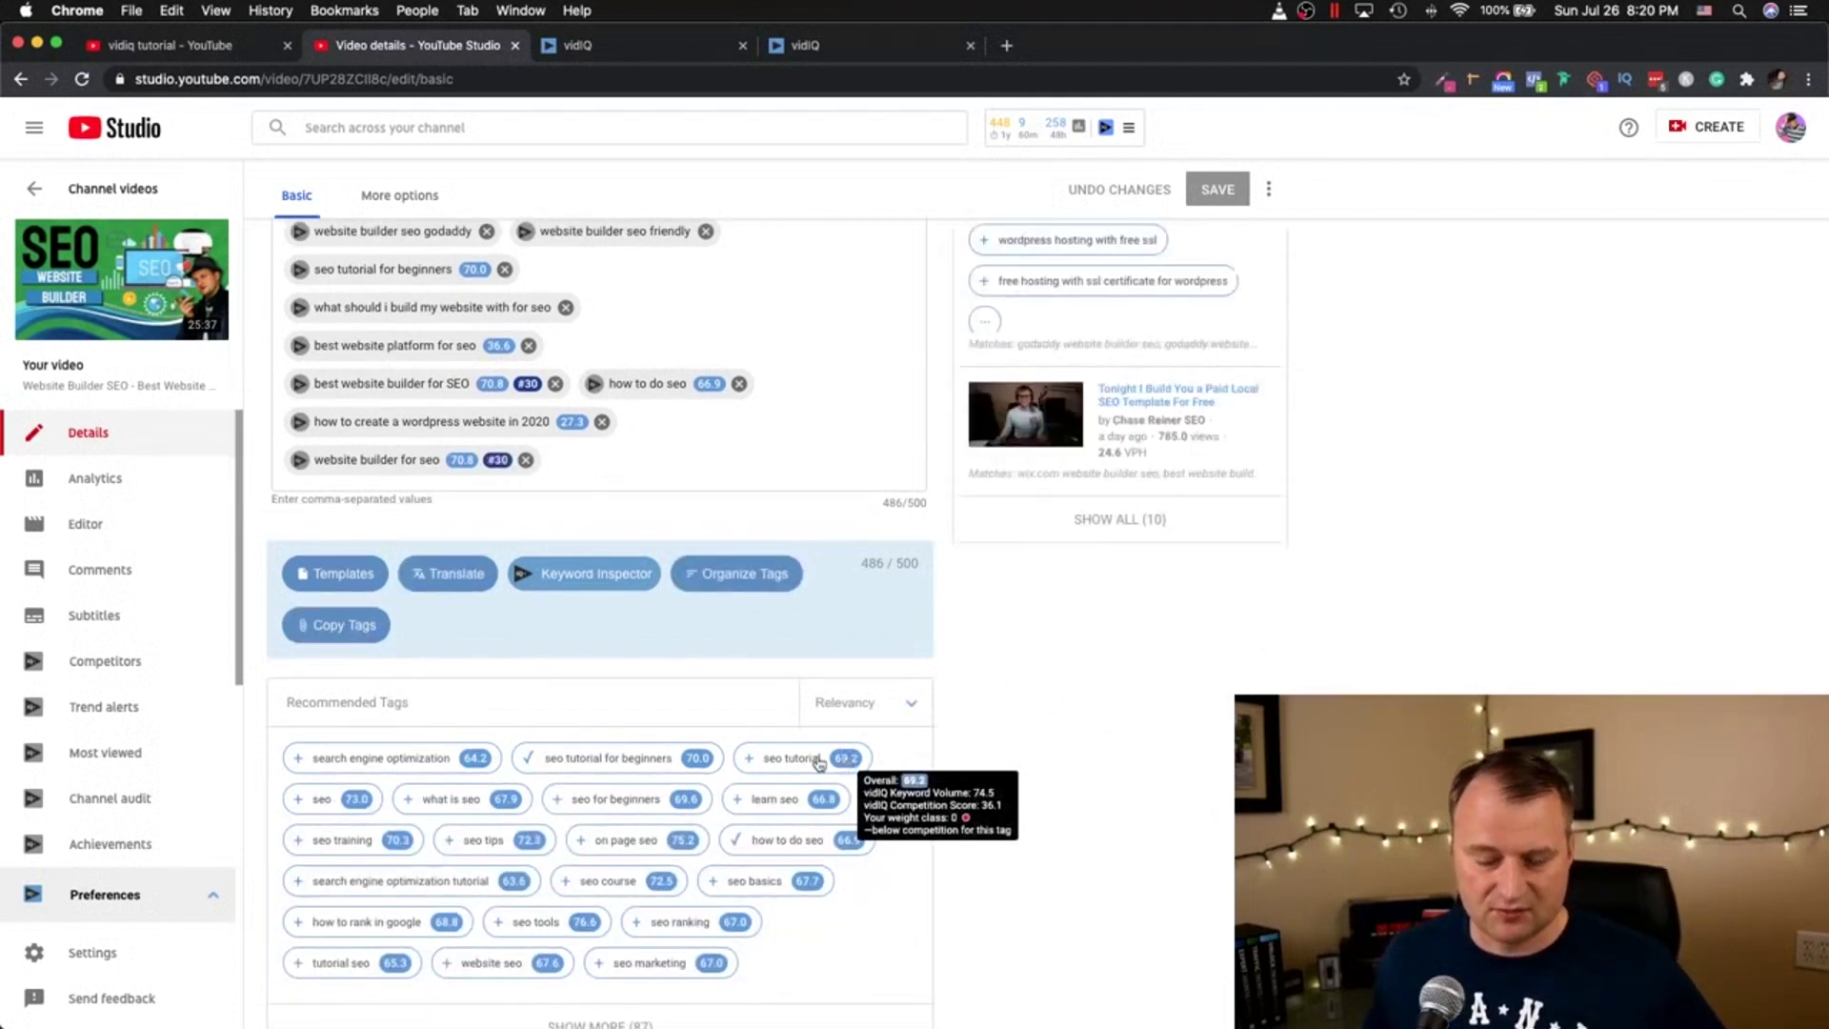
scroll(819, 762, down, 1)
scroll(938, 862, up, 3)
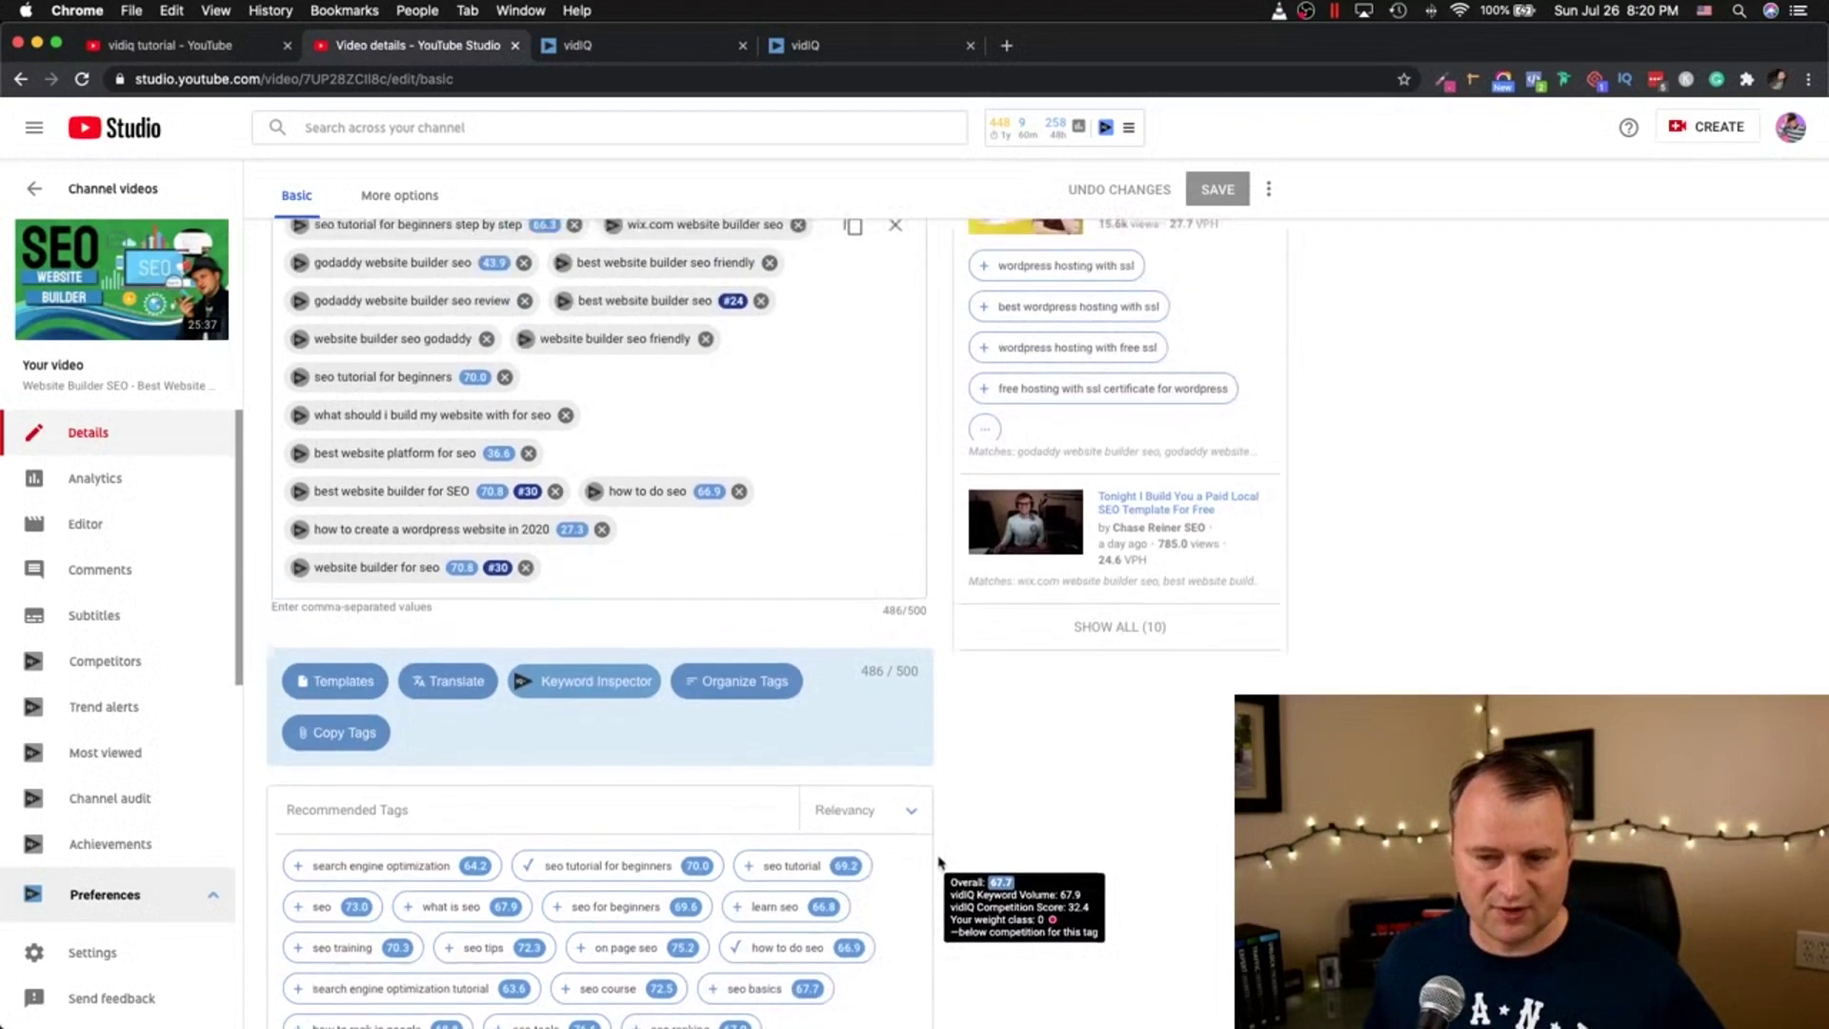
scroll(938, 862, up, 6)
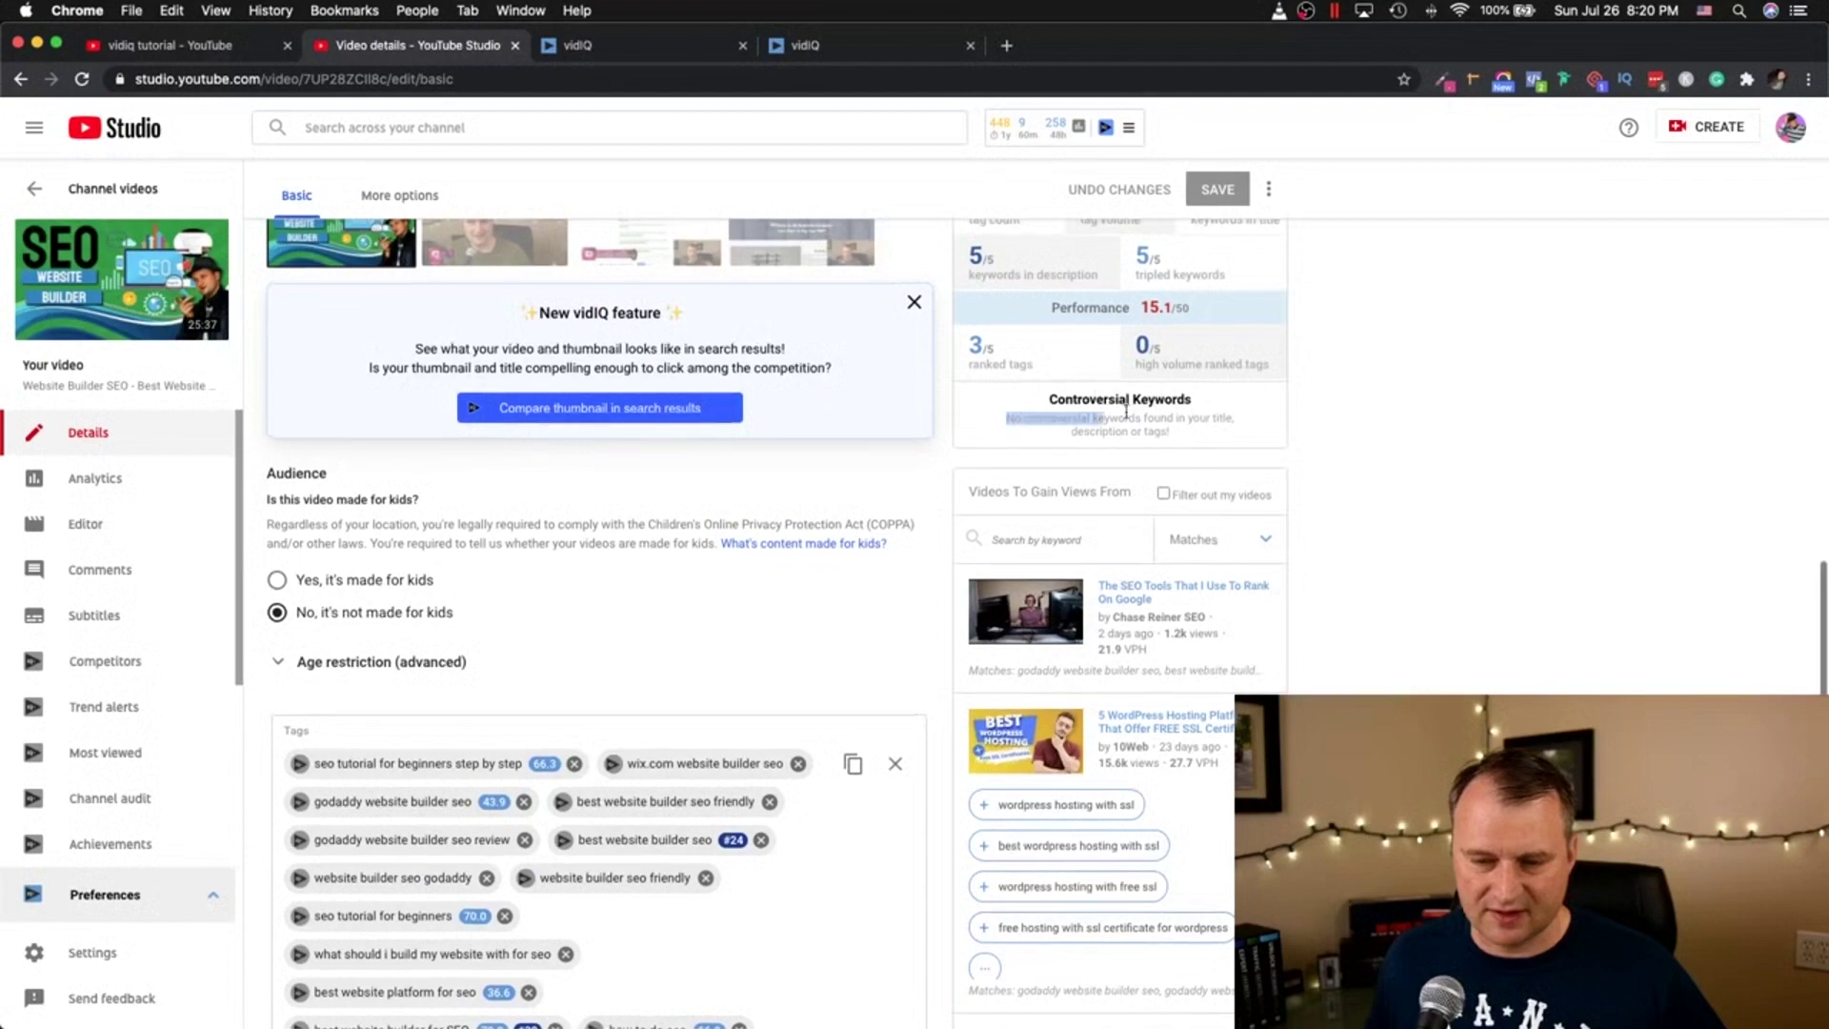
scroll(1543, 485, up, 7)
scroll(1544, 490, down, 12)
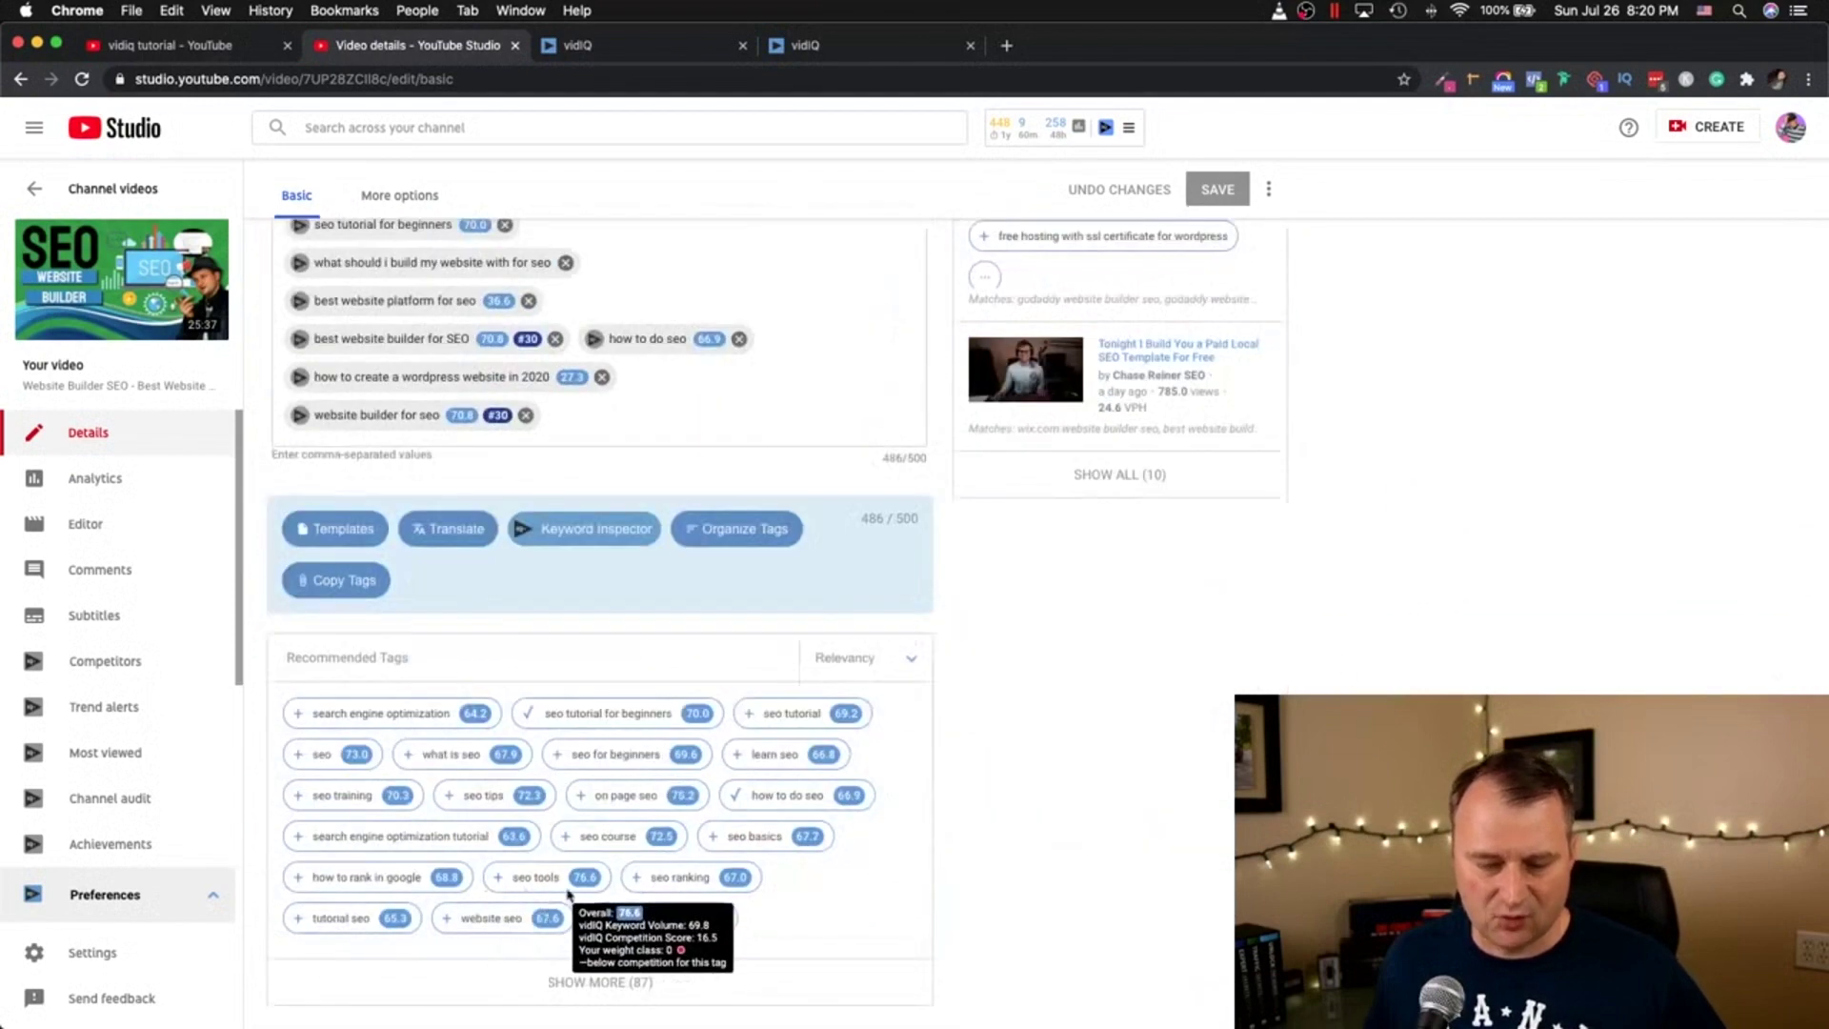
Step: Expand the full list of recommended tags and examine the keyword volume and competition scores of individual tags
click(602, 982)
scroll(667, 848, down, 2)
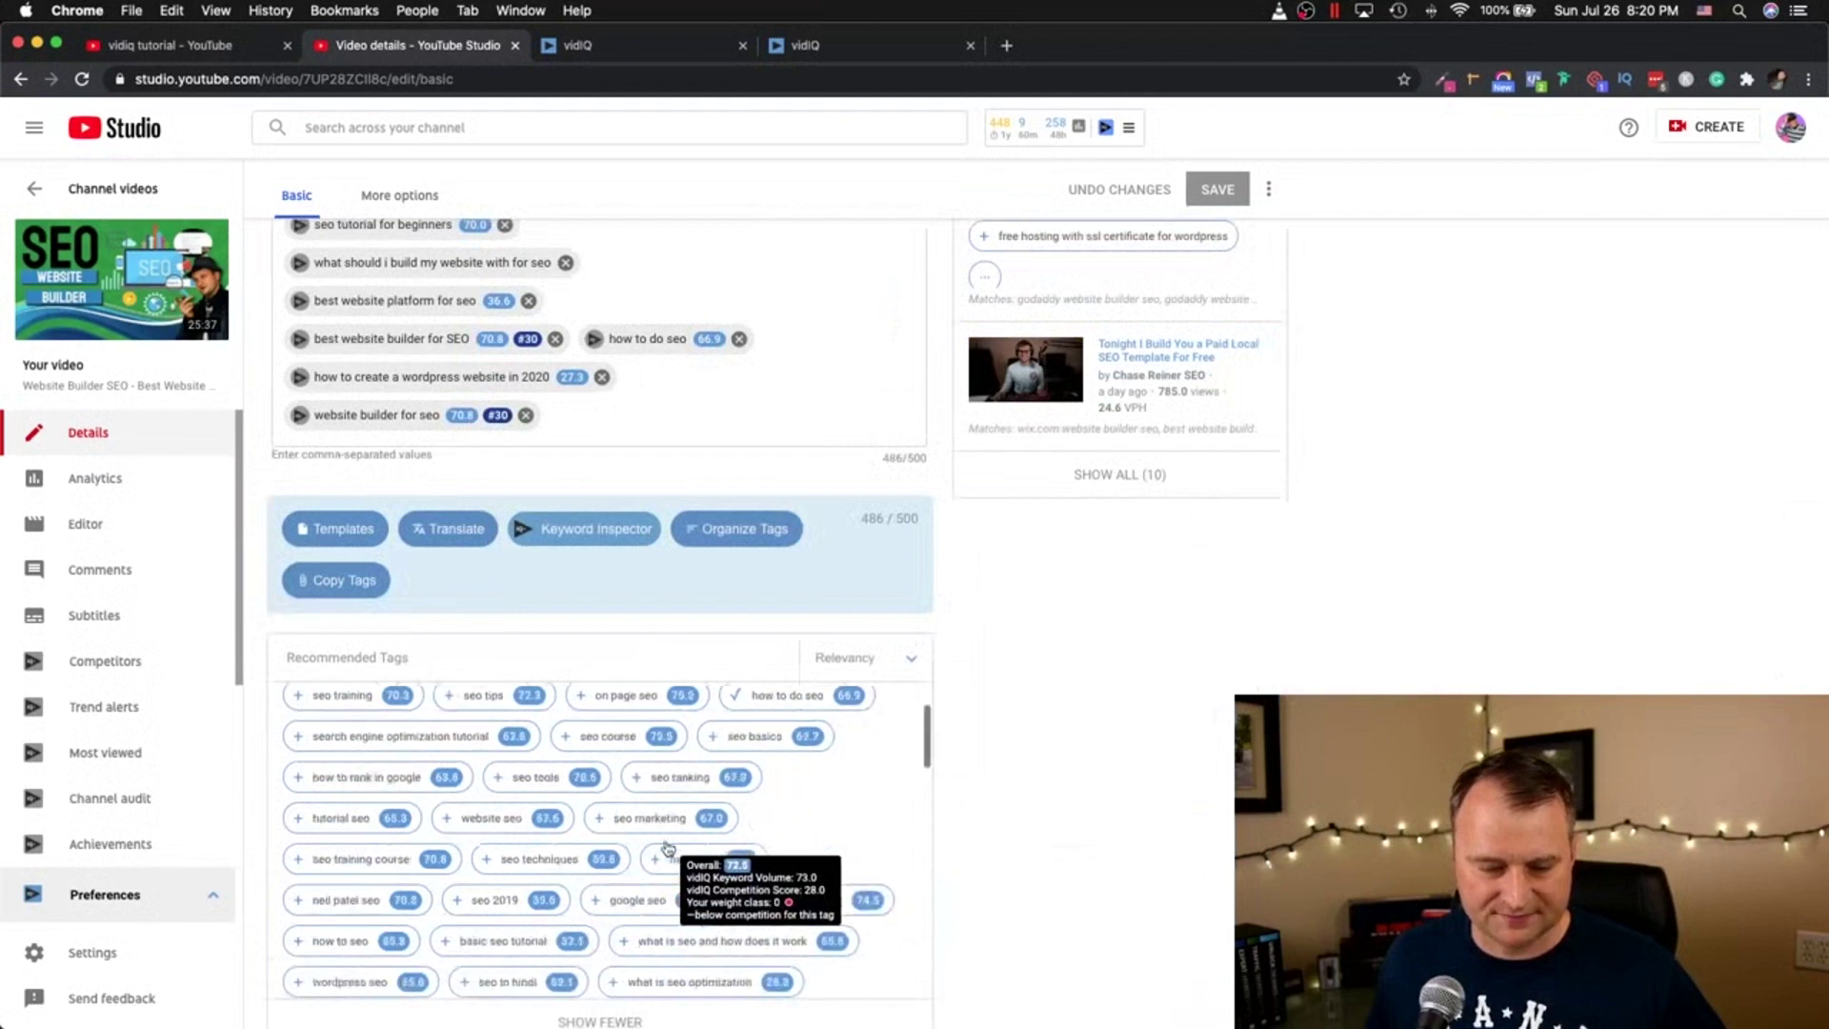
scroll(667, 848, down, 6)
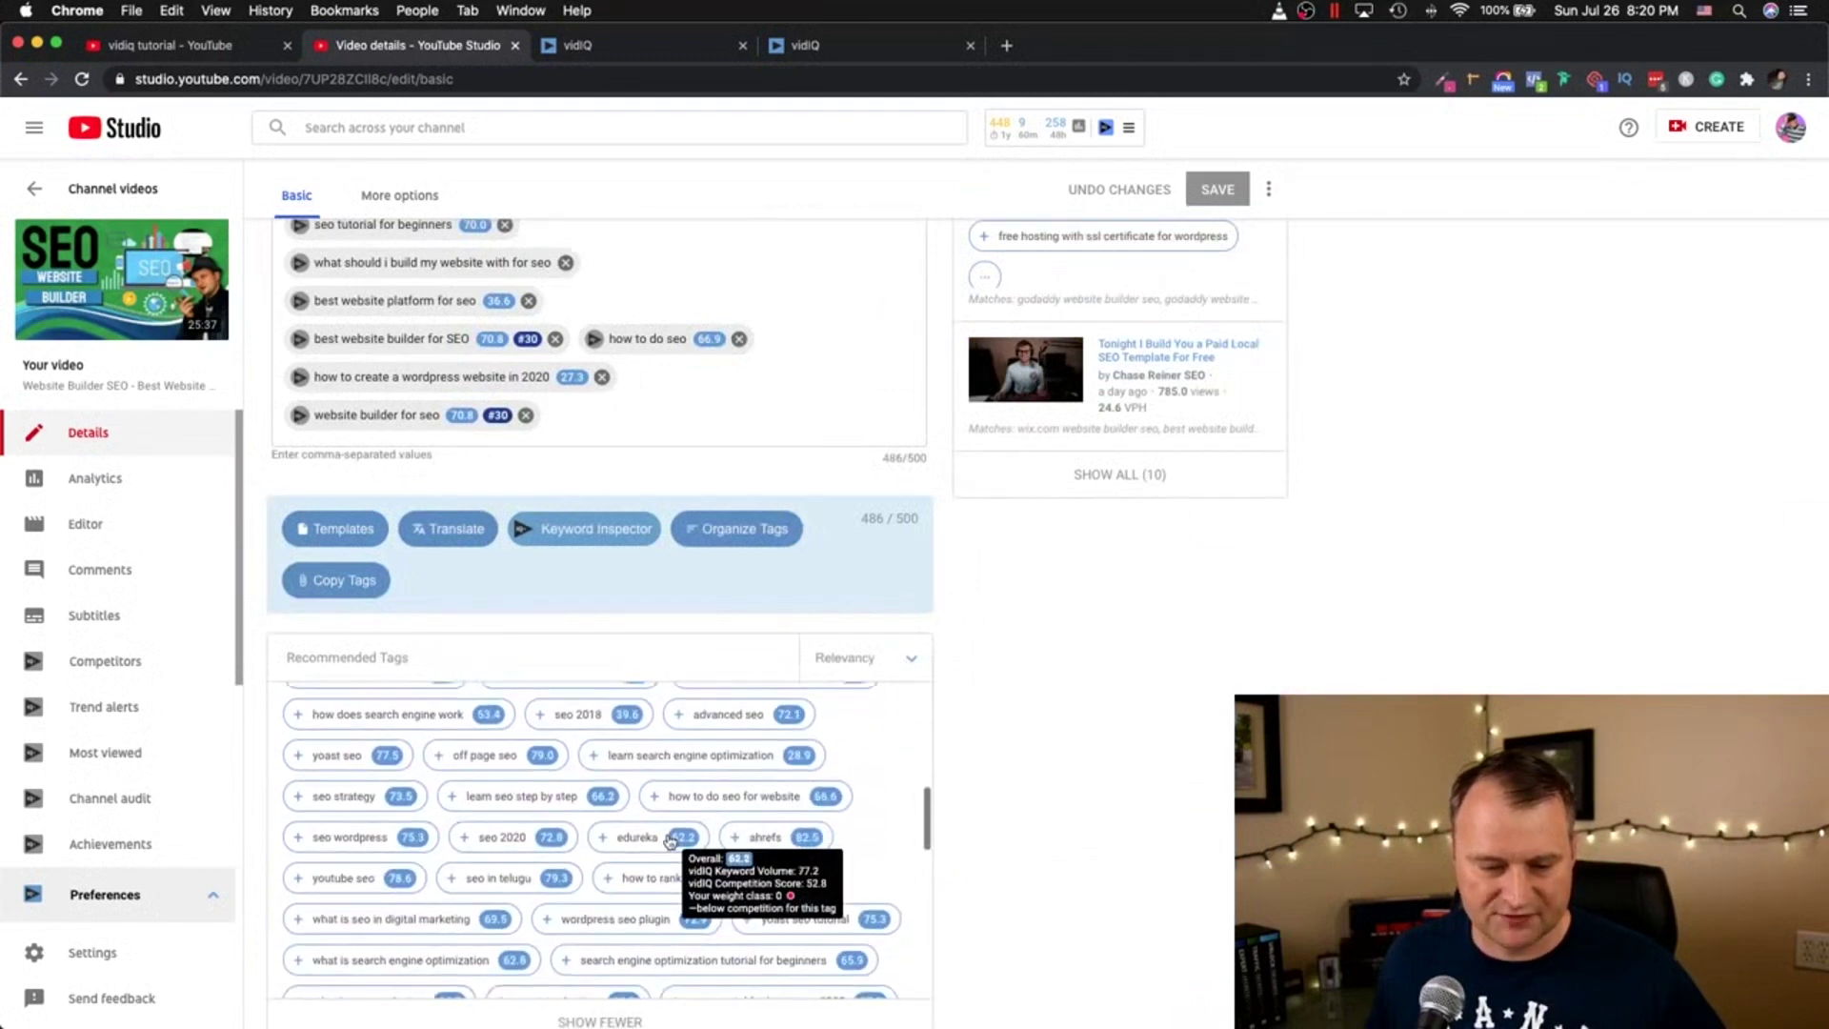
scroll(629, 840, down, 1)
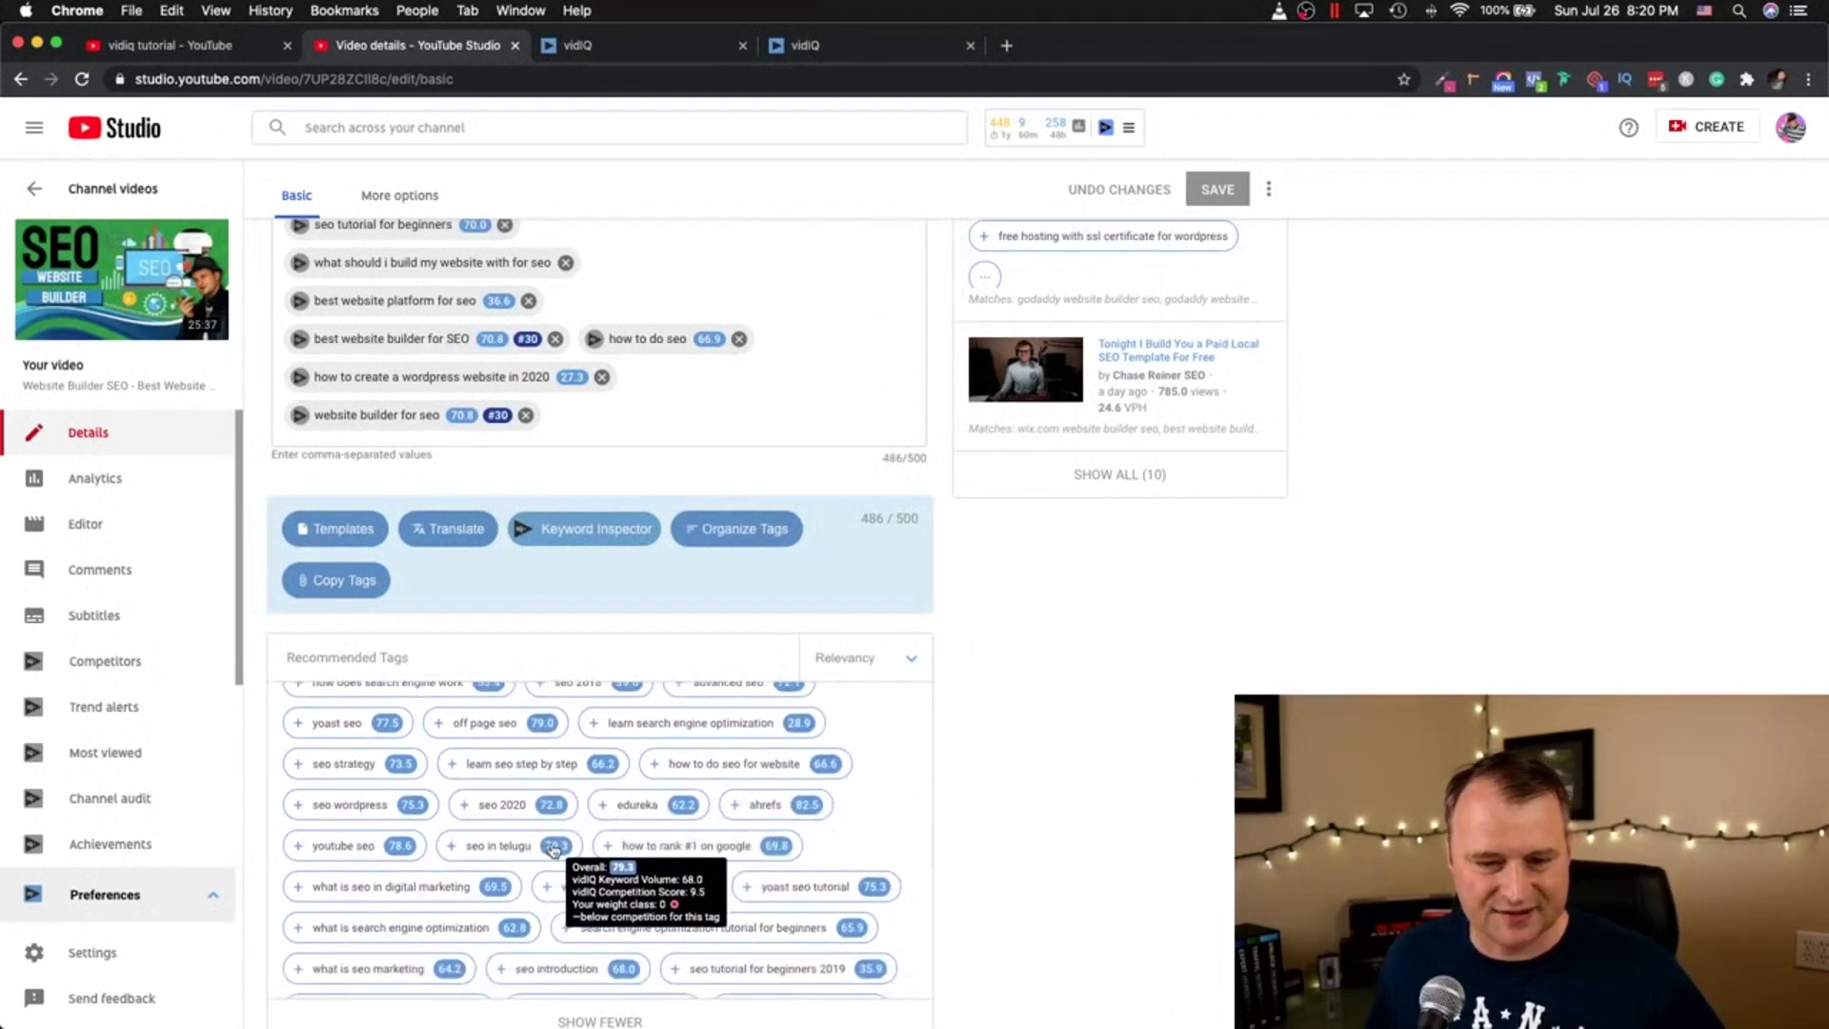
scroll(553, 848, down, 3)
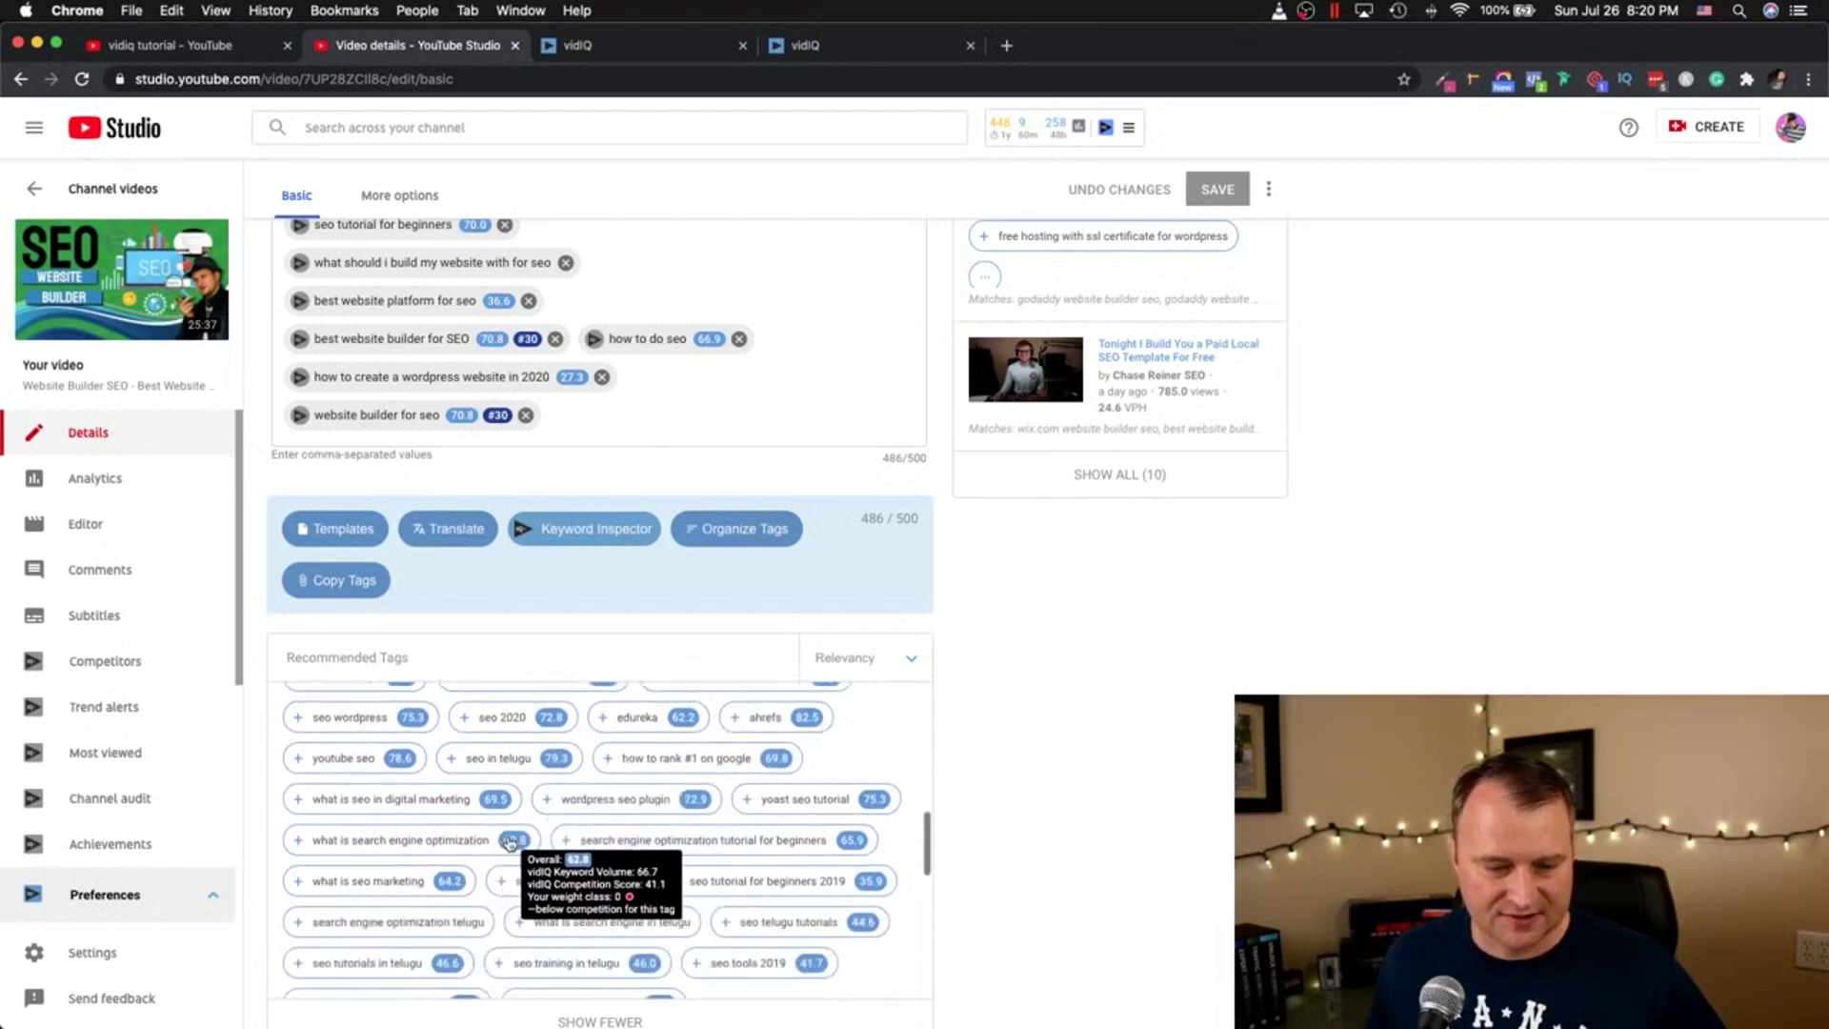
scroll(474, 858, down, 1)
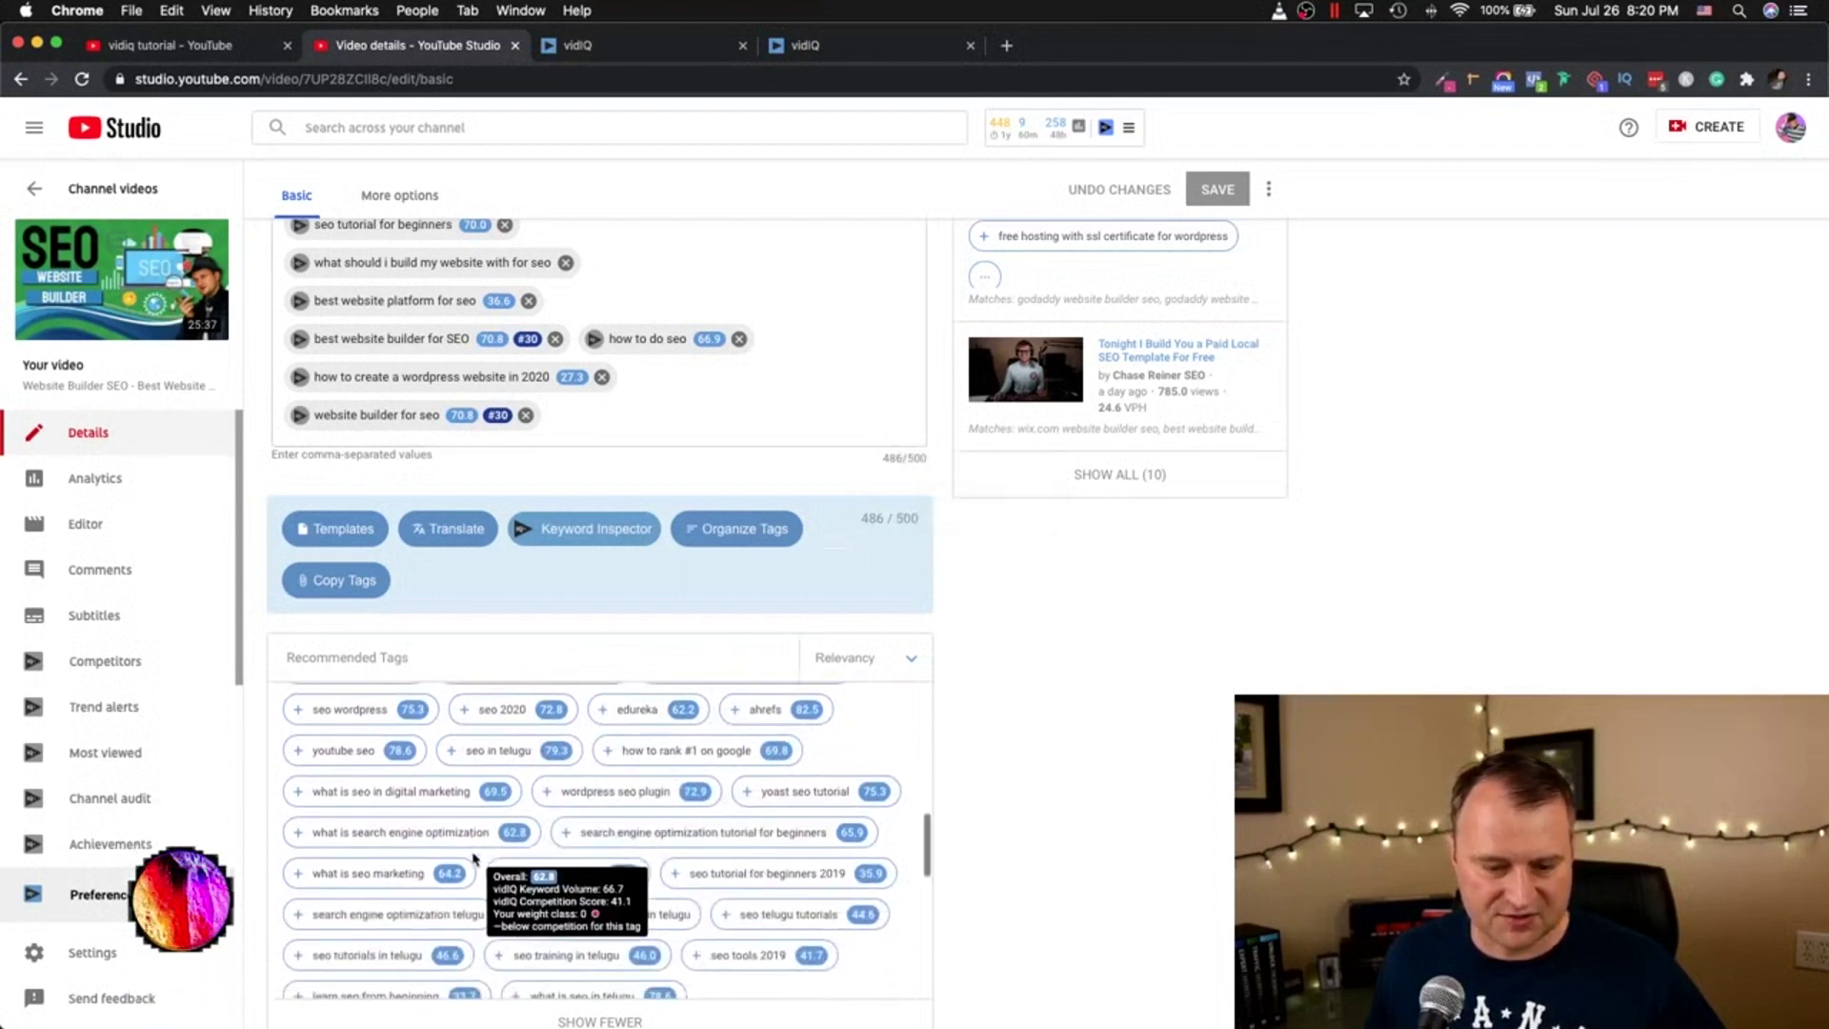
scroll(474, 858, down, 1)
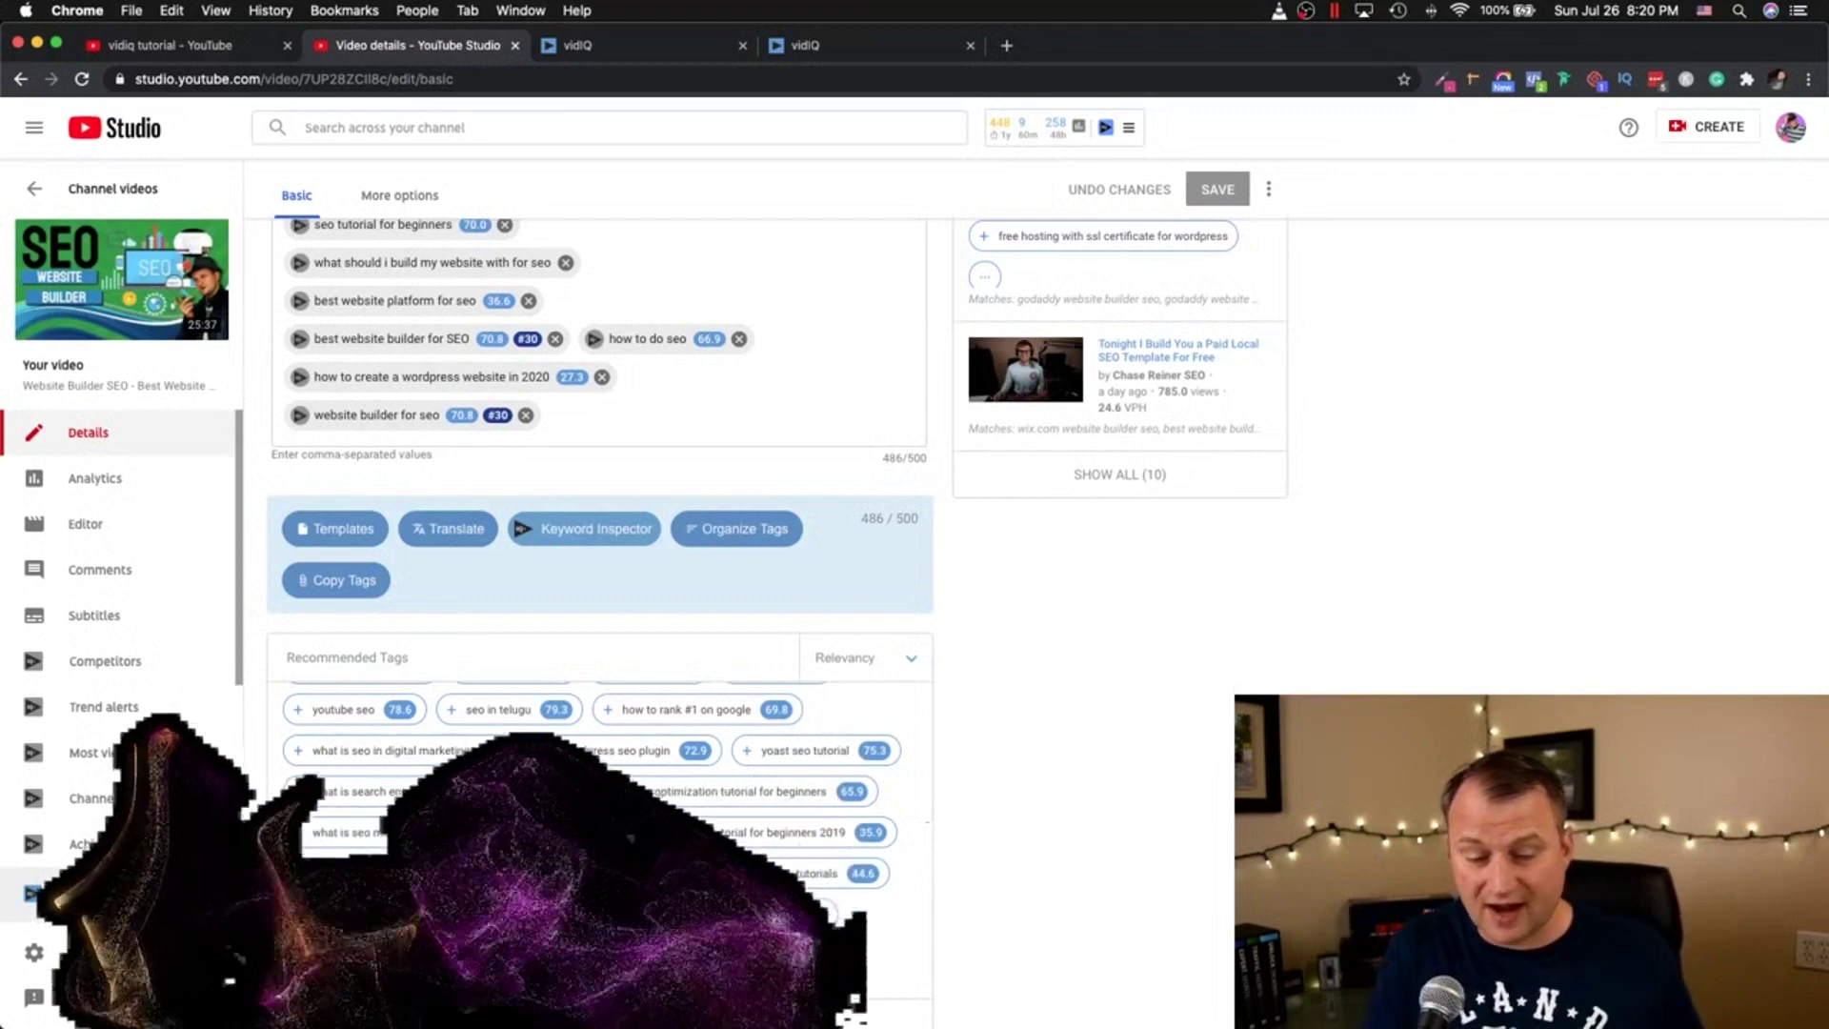
mouse_move(460, 836)
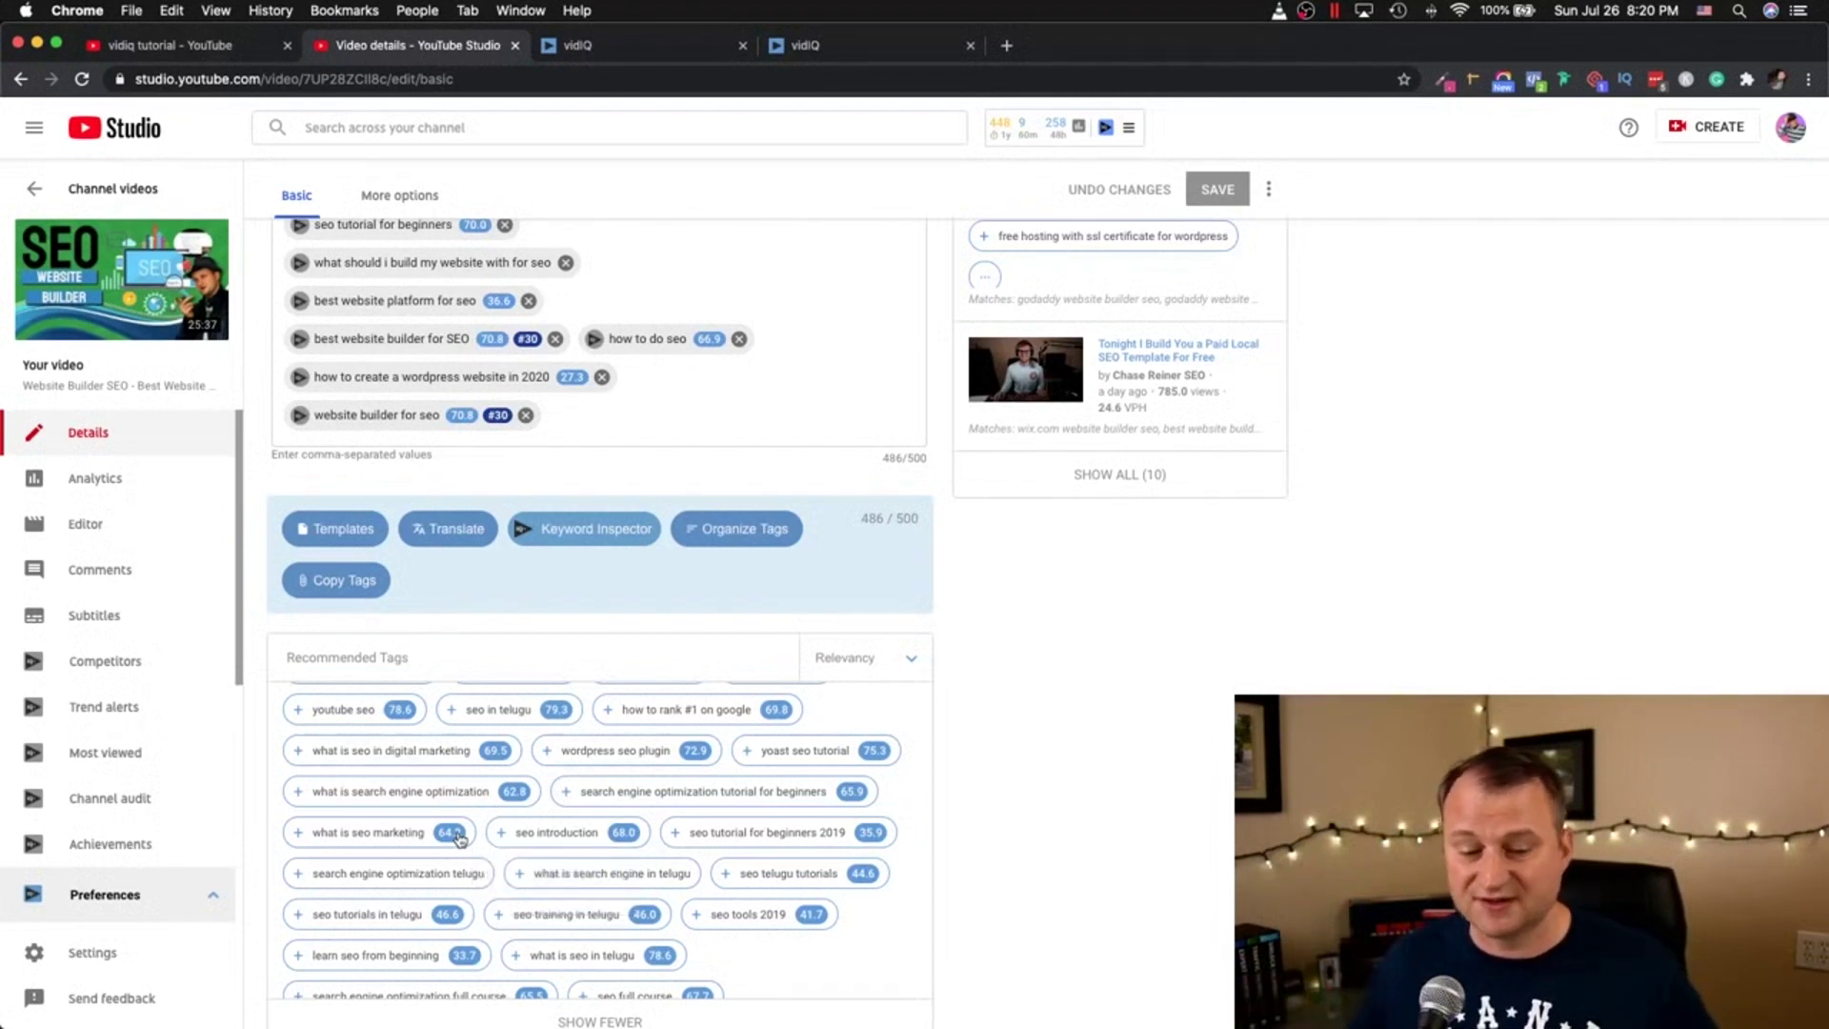
scroll(460, 834, down, 1)
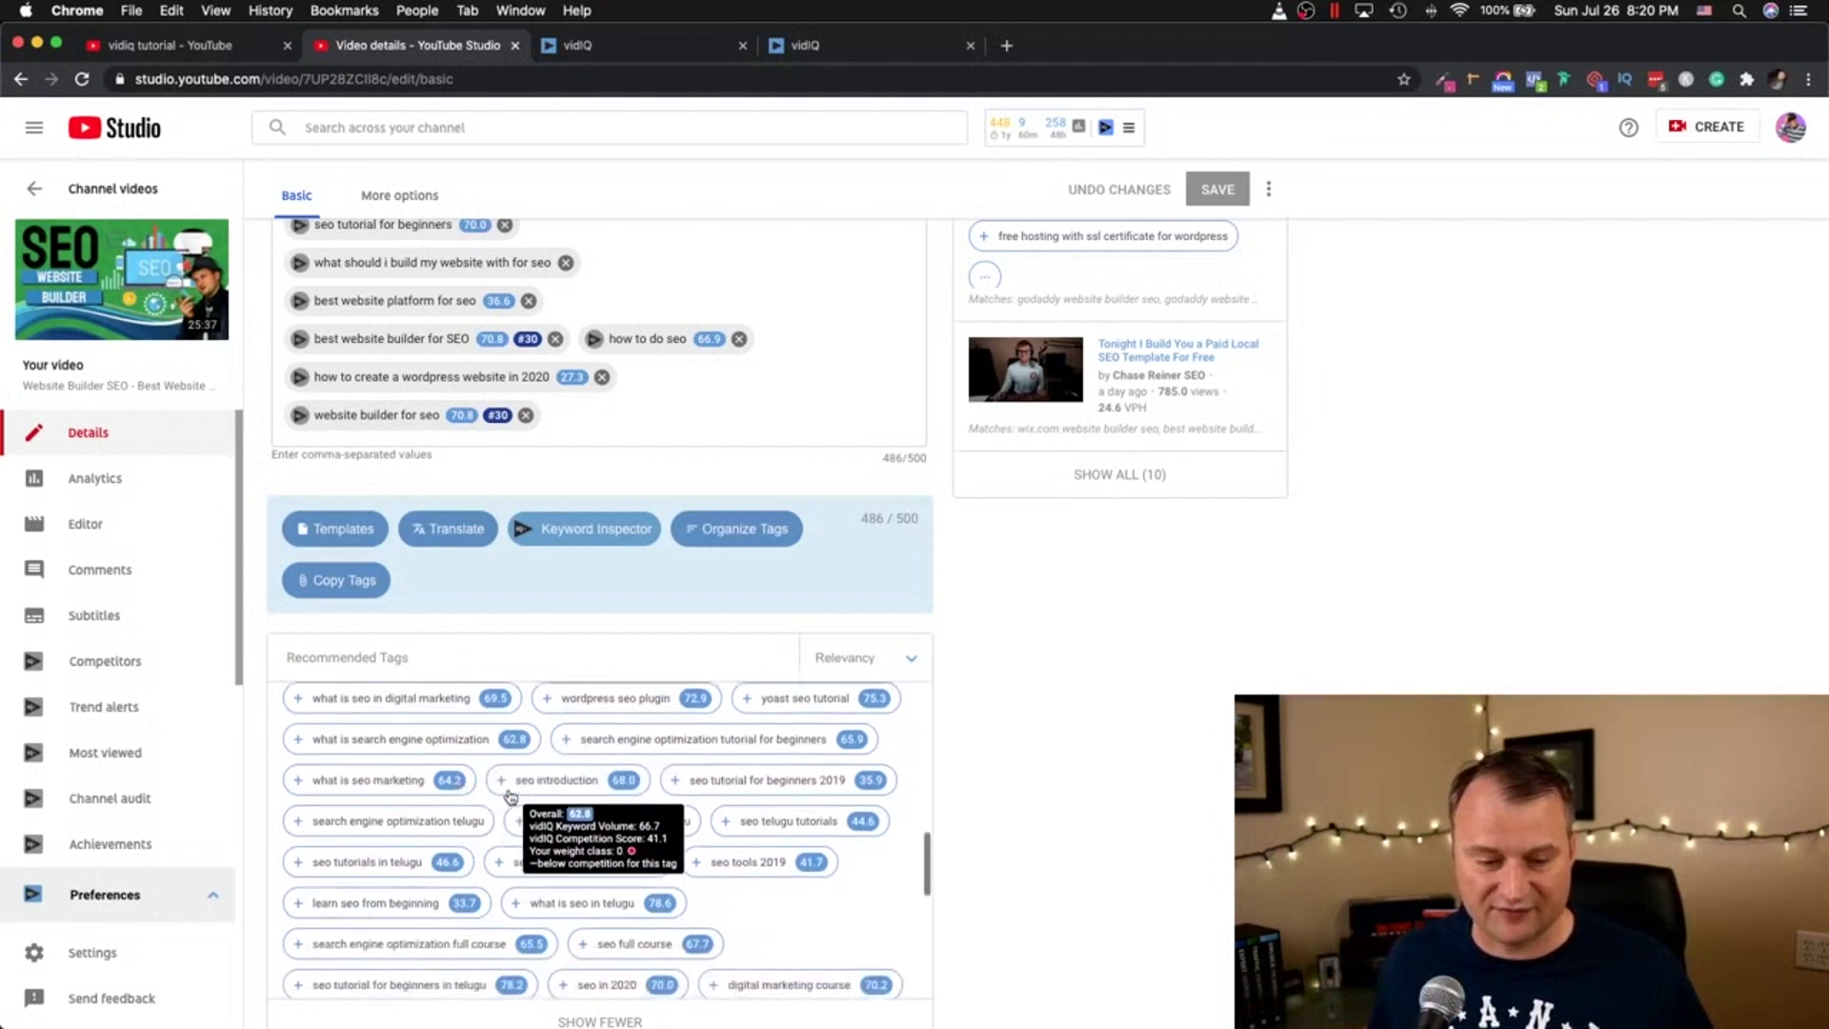
scroll(472, 821, down, 2)
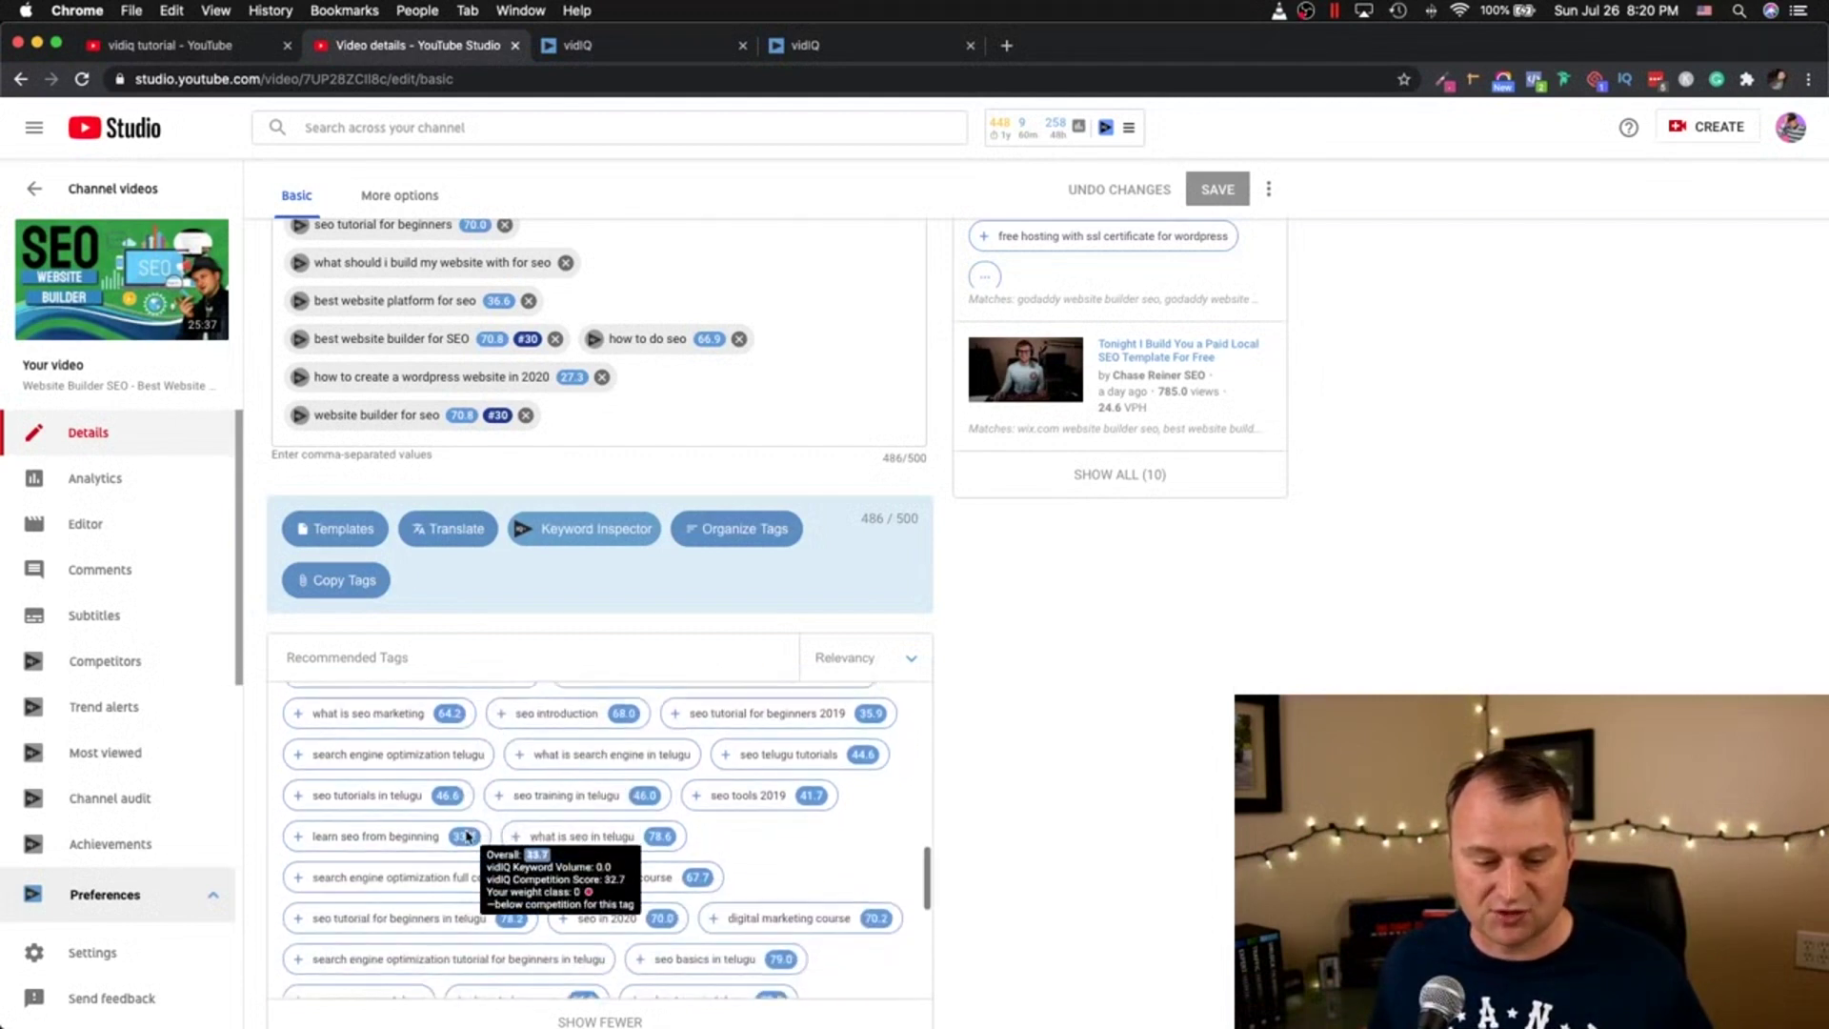
scroll(483, 850, down, 4)
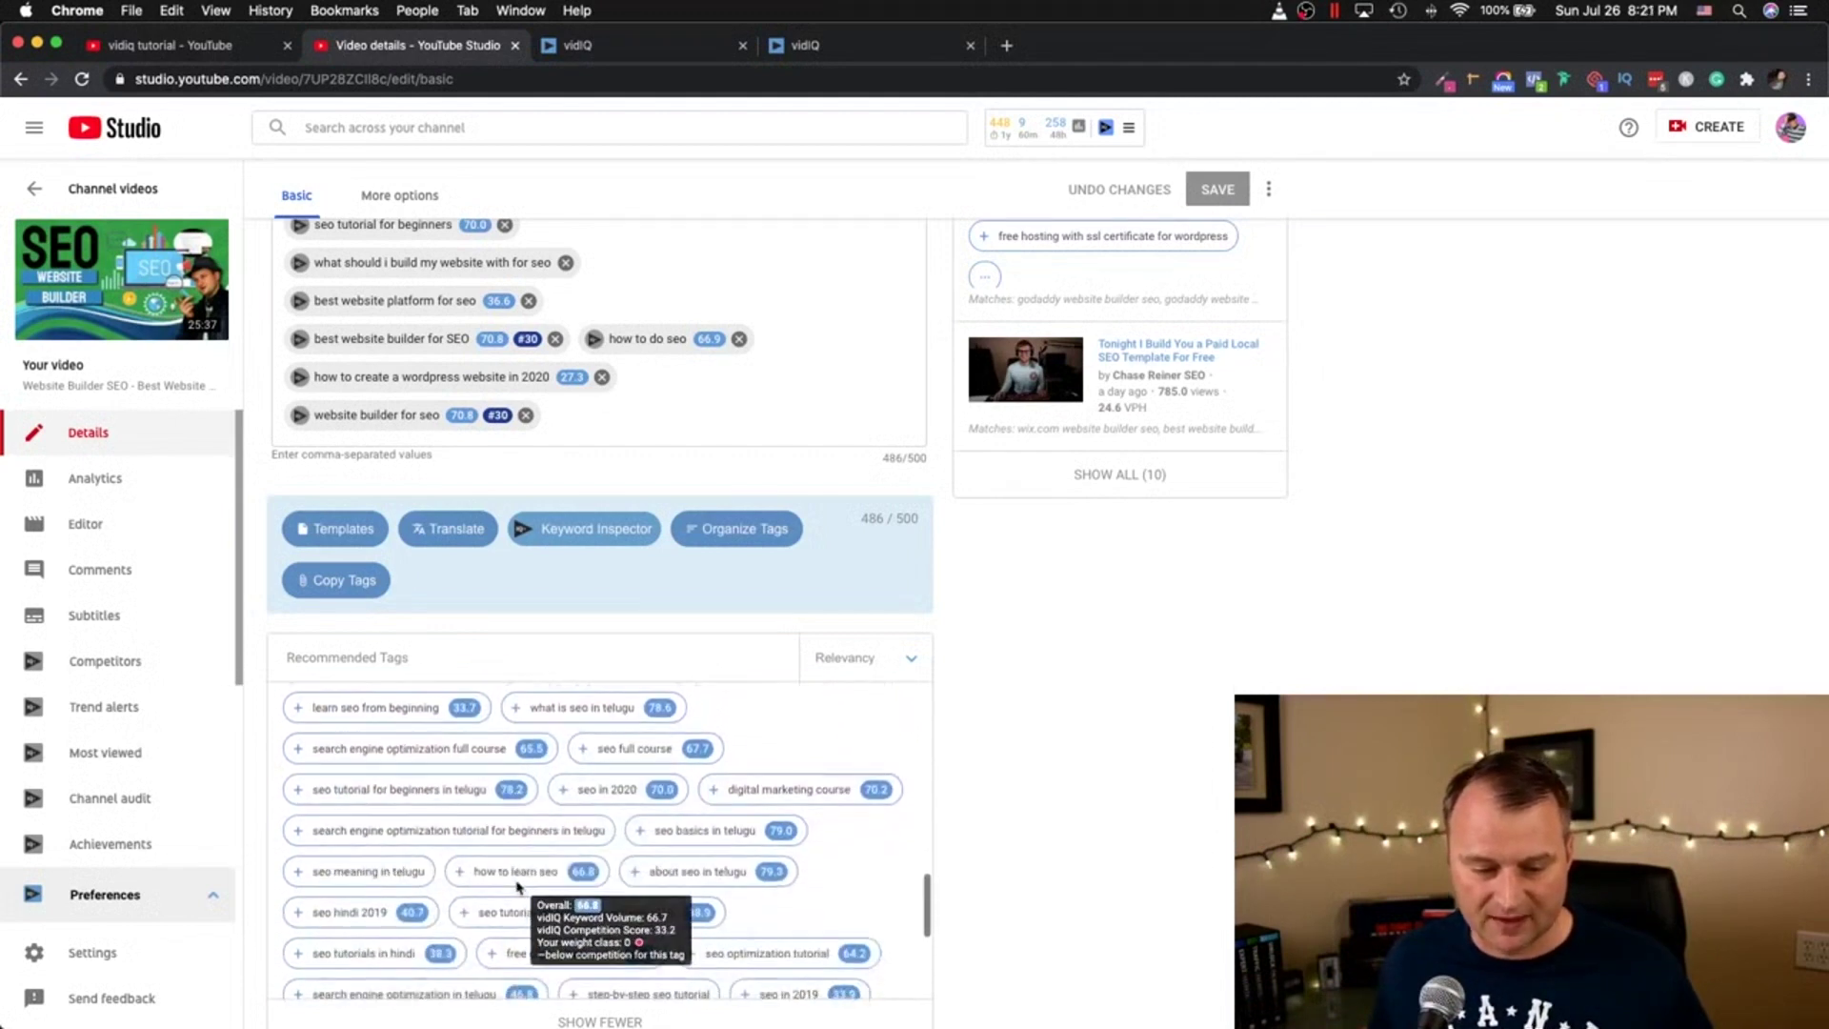
scroll(447, 885, down, 2)
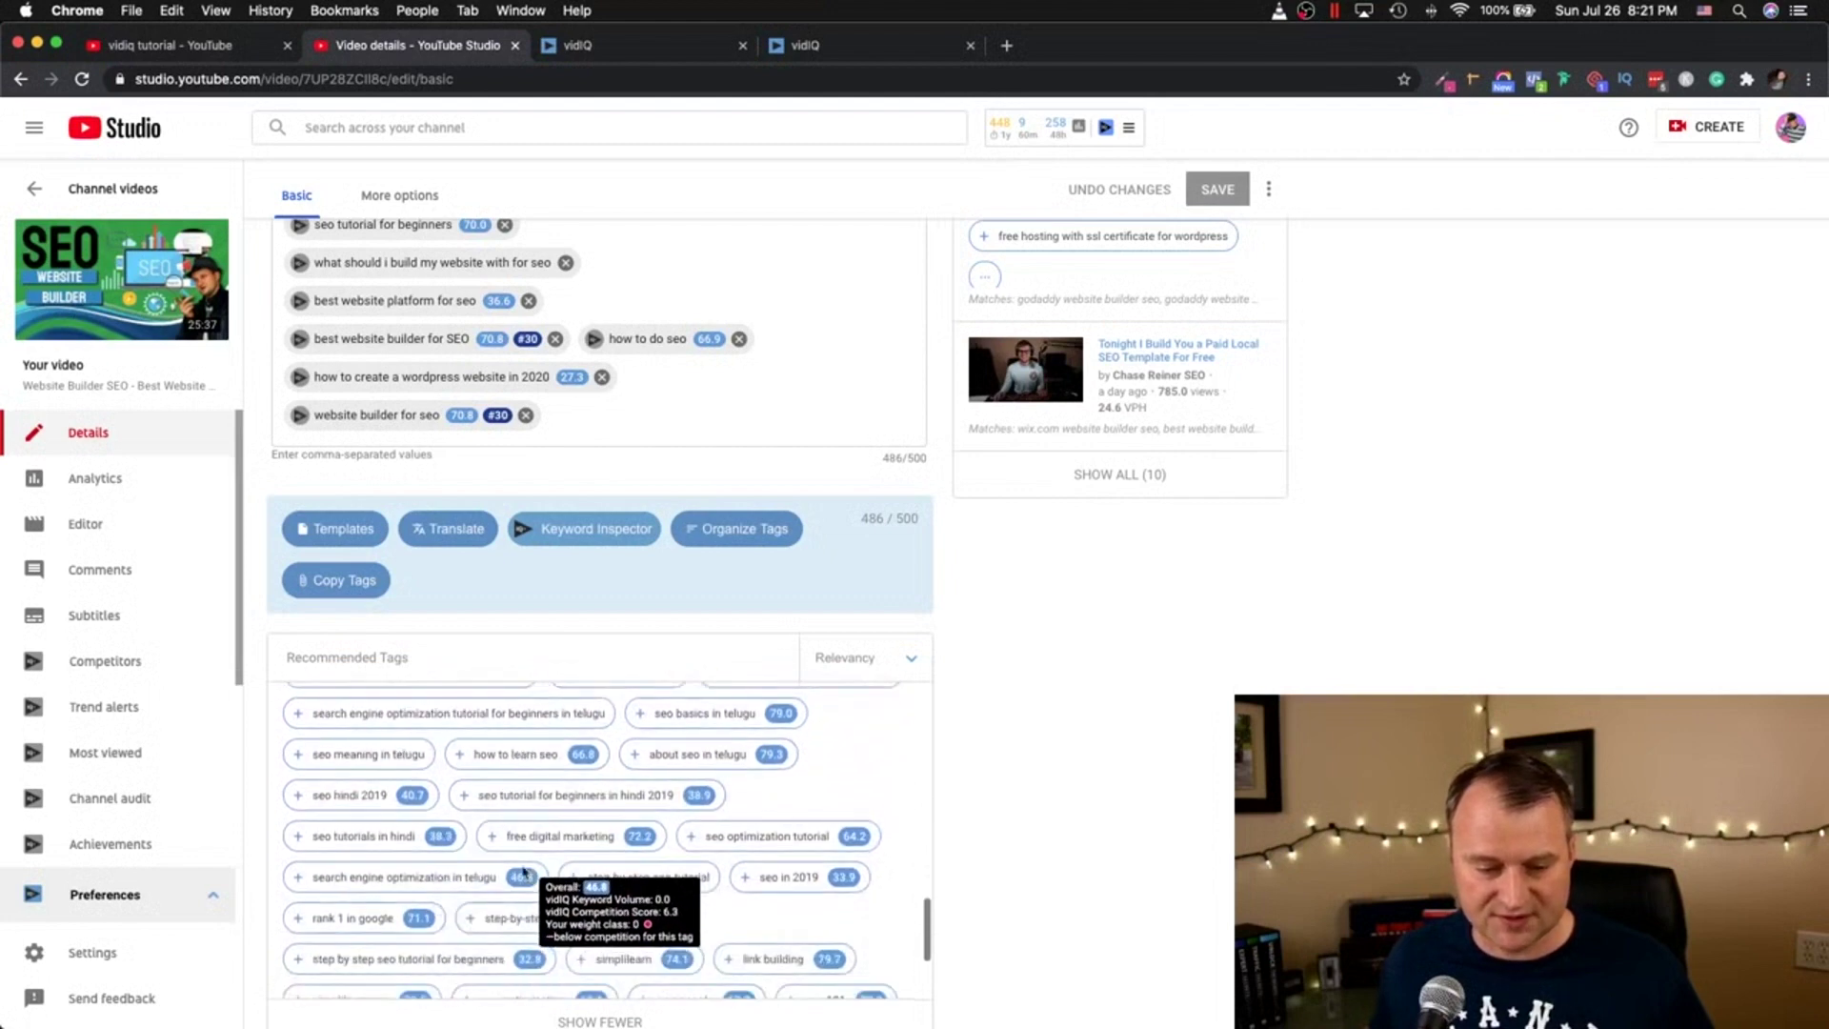
Step: Examine the overall, keyword volume and competition scores of the remaining recommended tags and compare them with the "website builder for seo" tag
scroll(360, 900, down, 3)
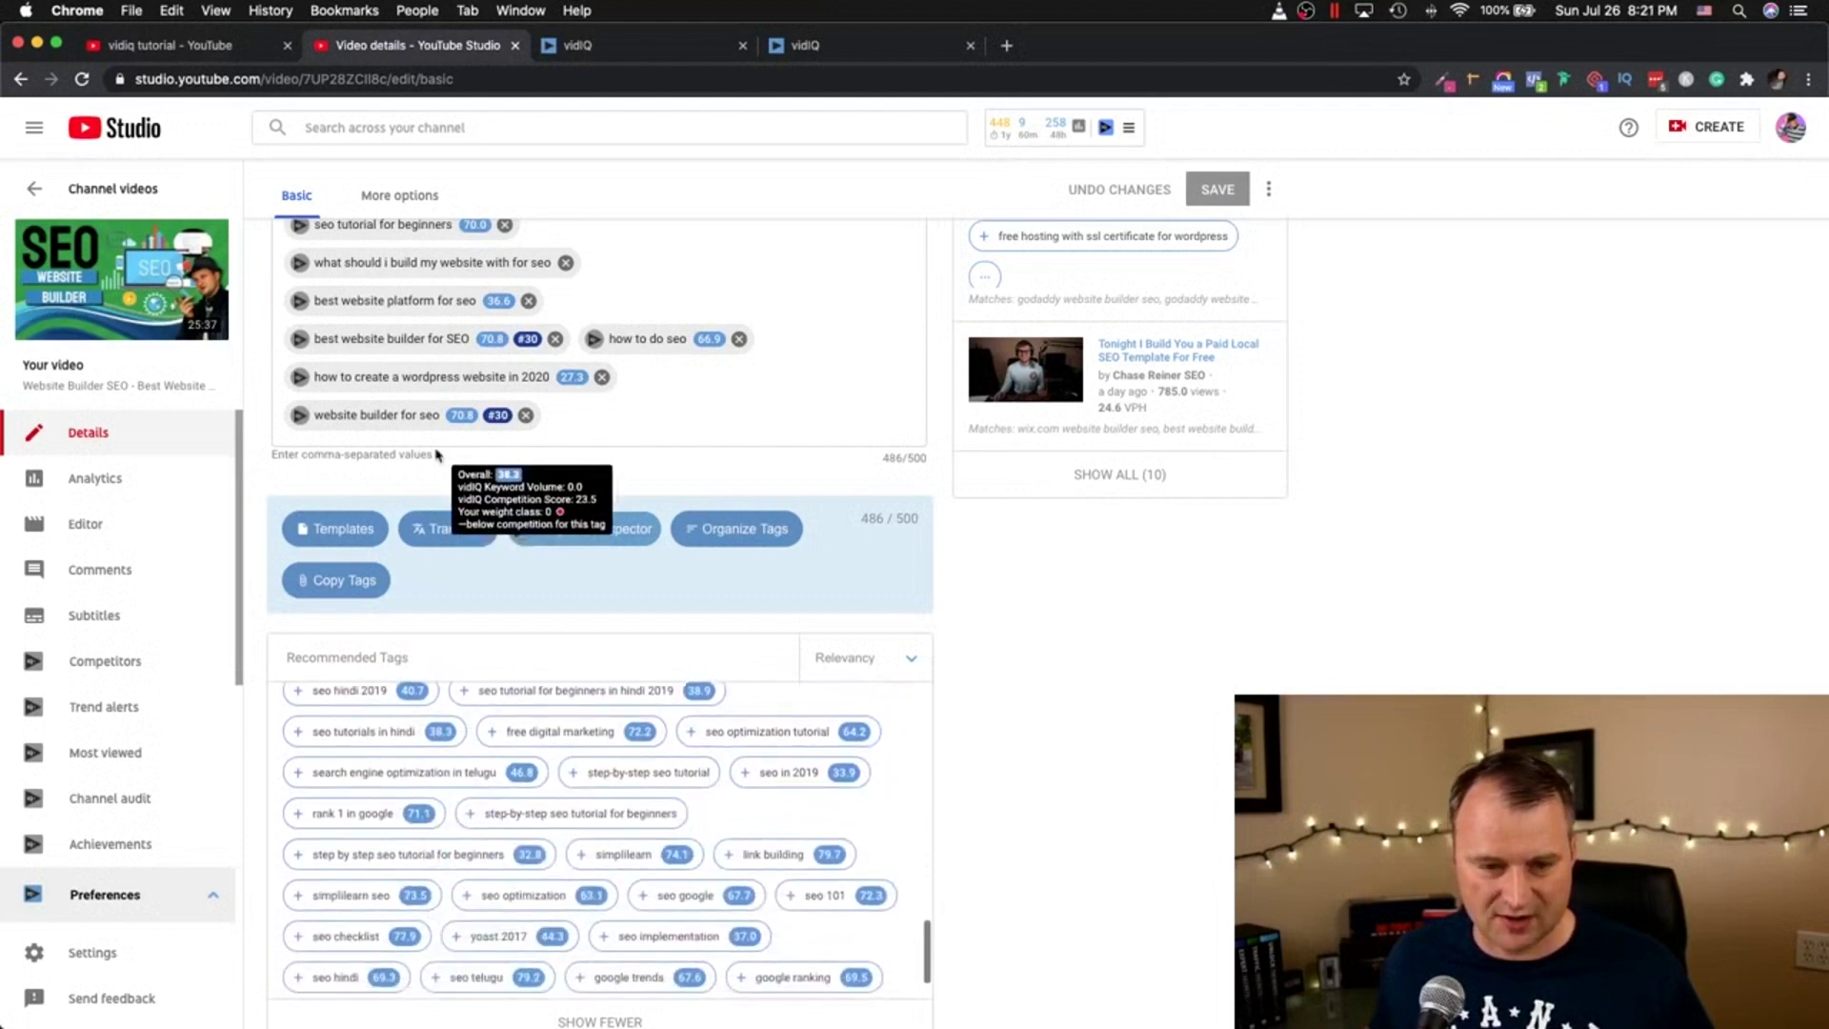
mouse_move(464, 420)
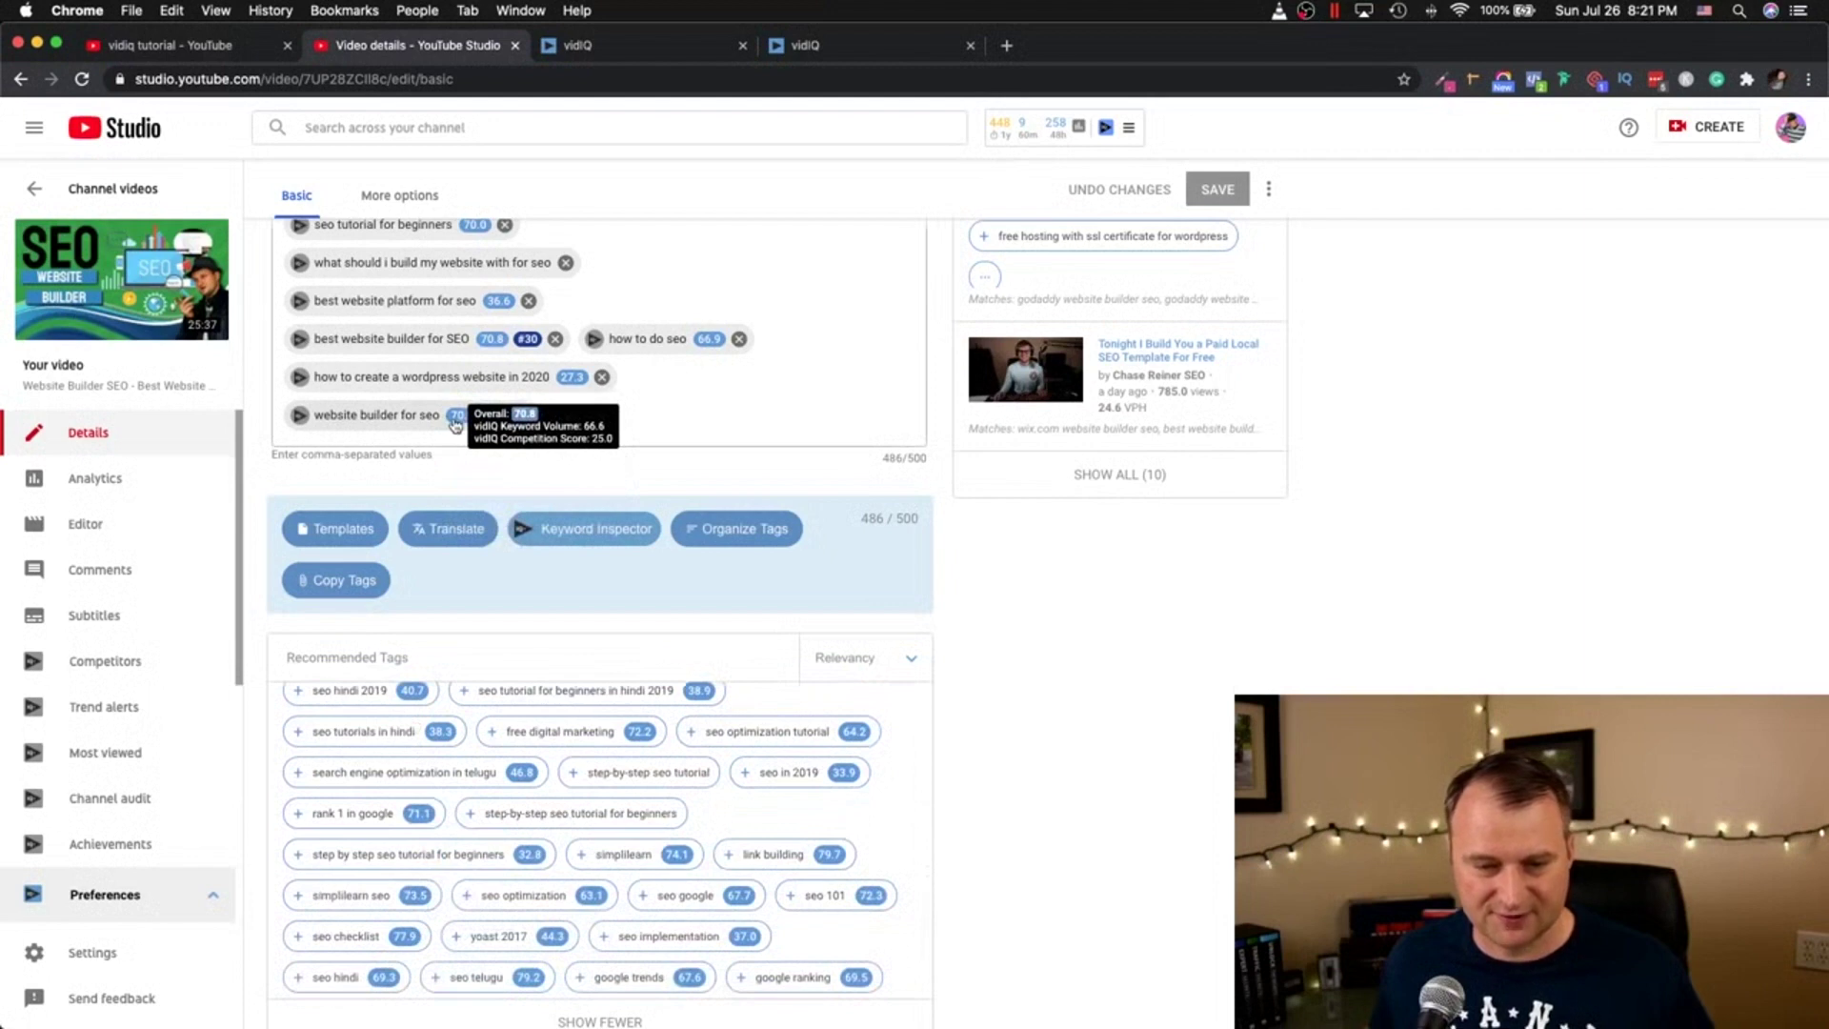
scroll(456, 425, down, 1)
scroll(666, 895, down, 2)
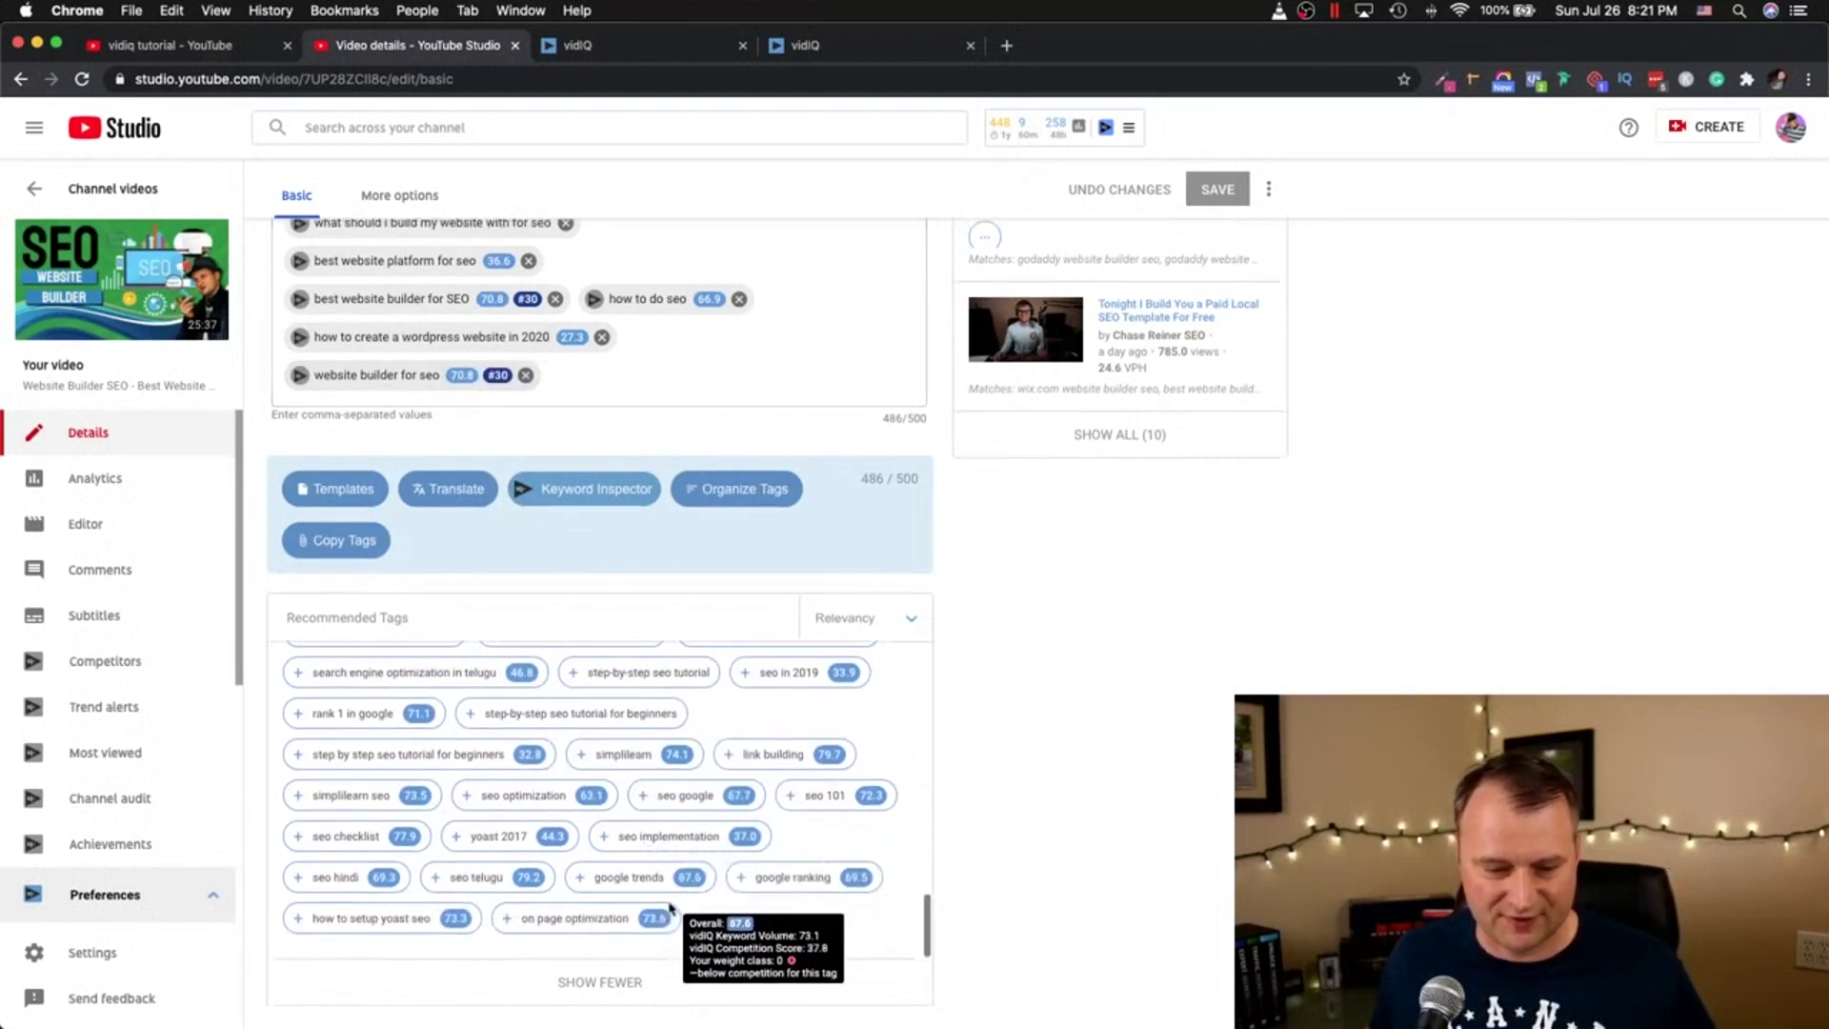
mouse_move(525, 880)
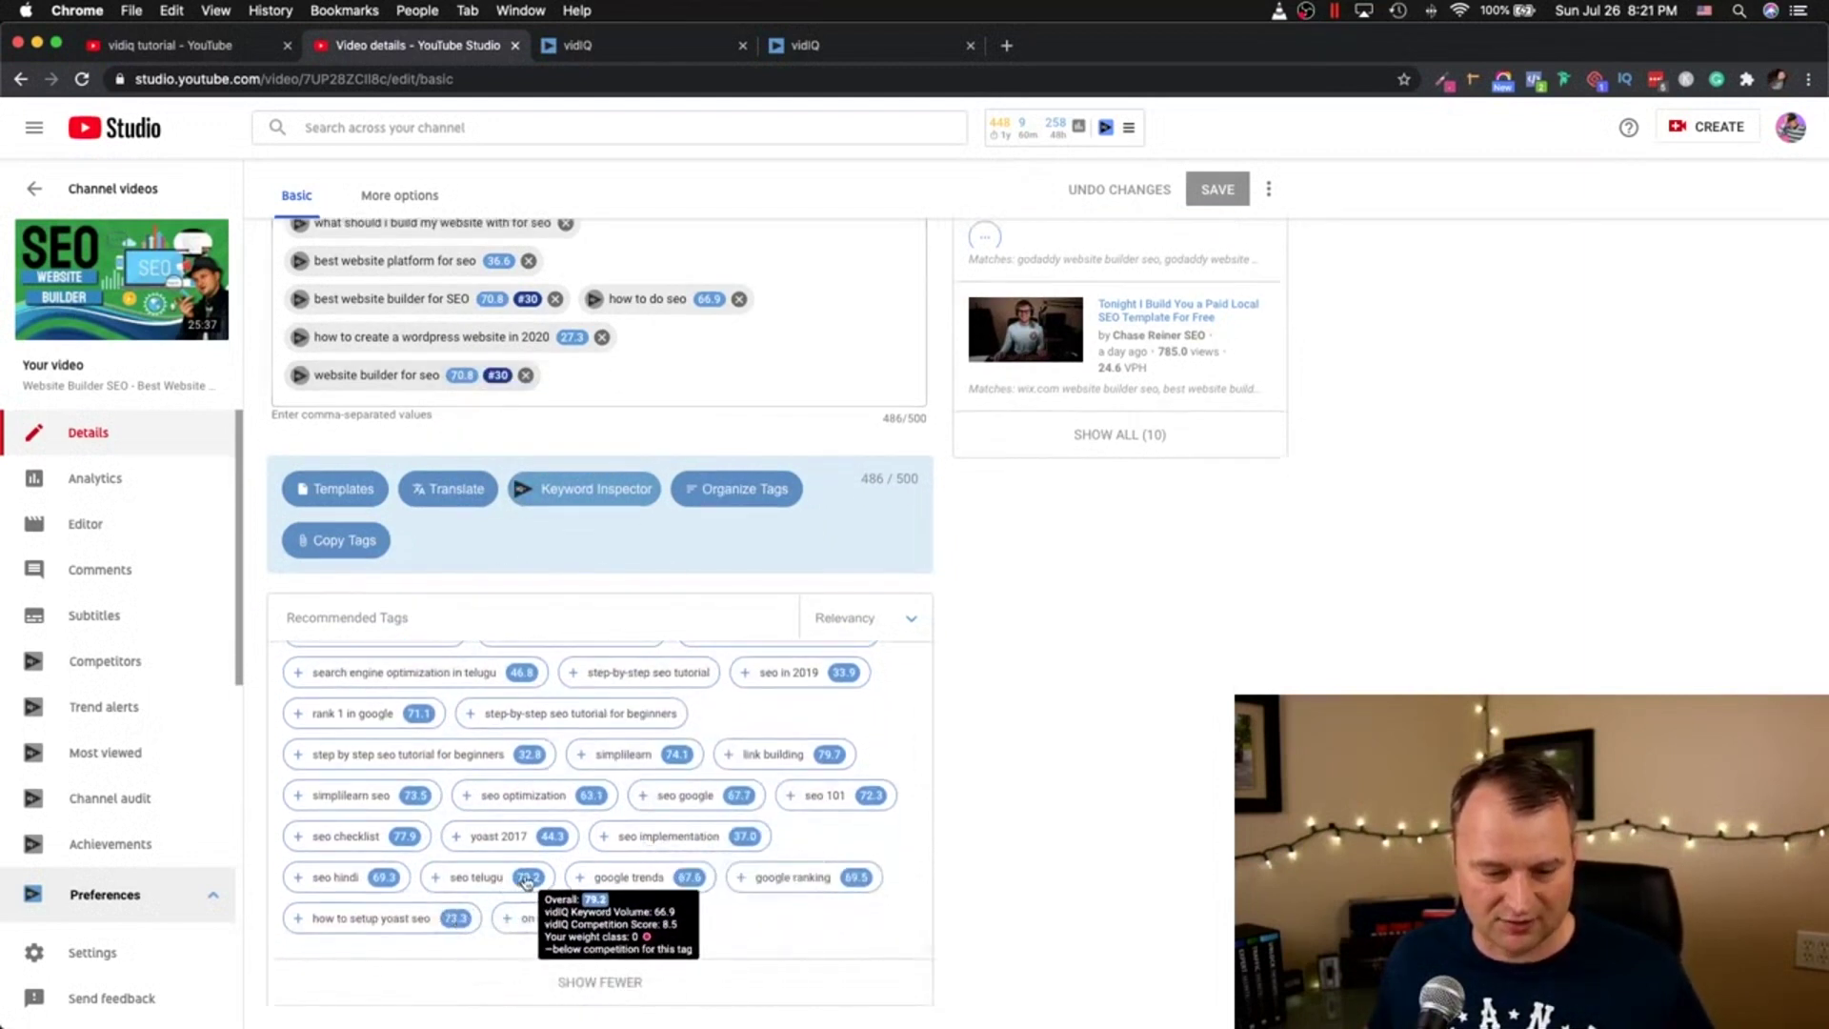
mouse_move(404, 838)
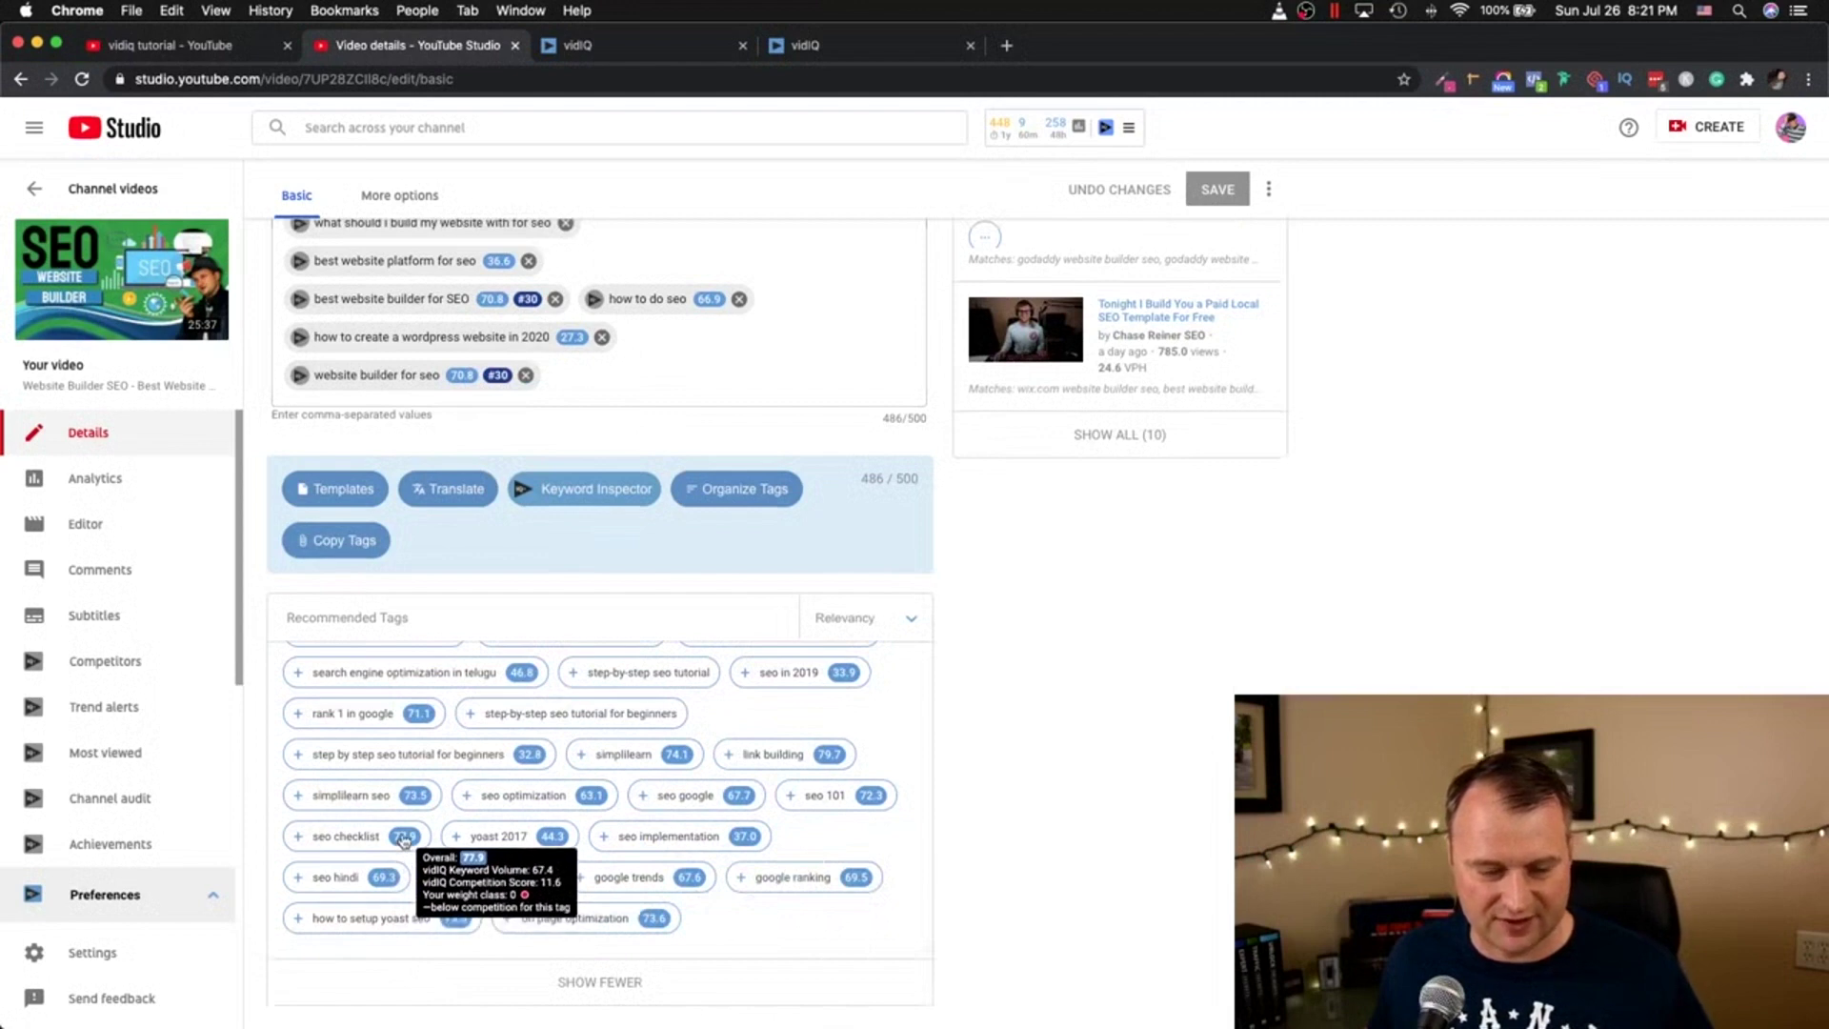
mouse_move(712, 781)
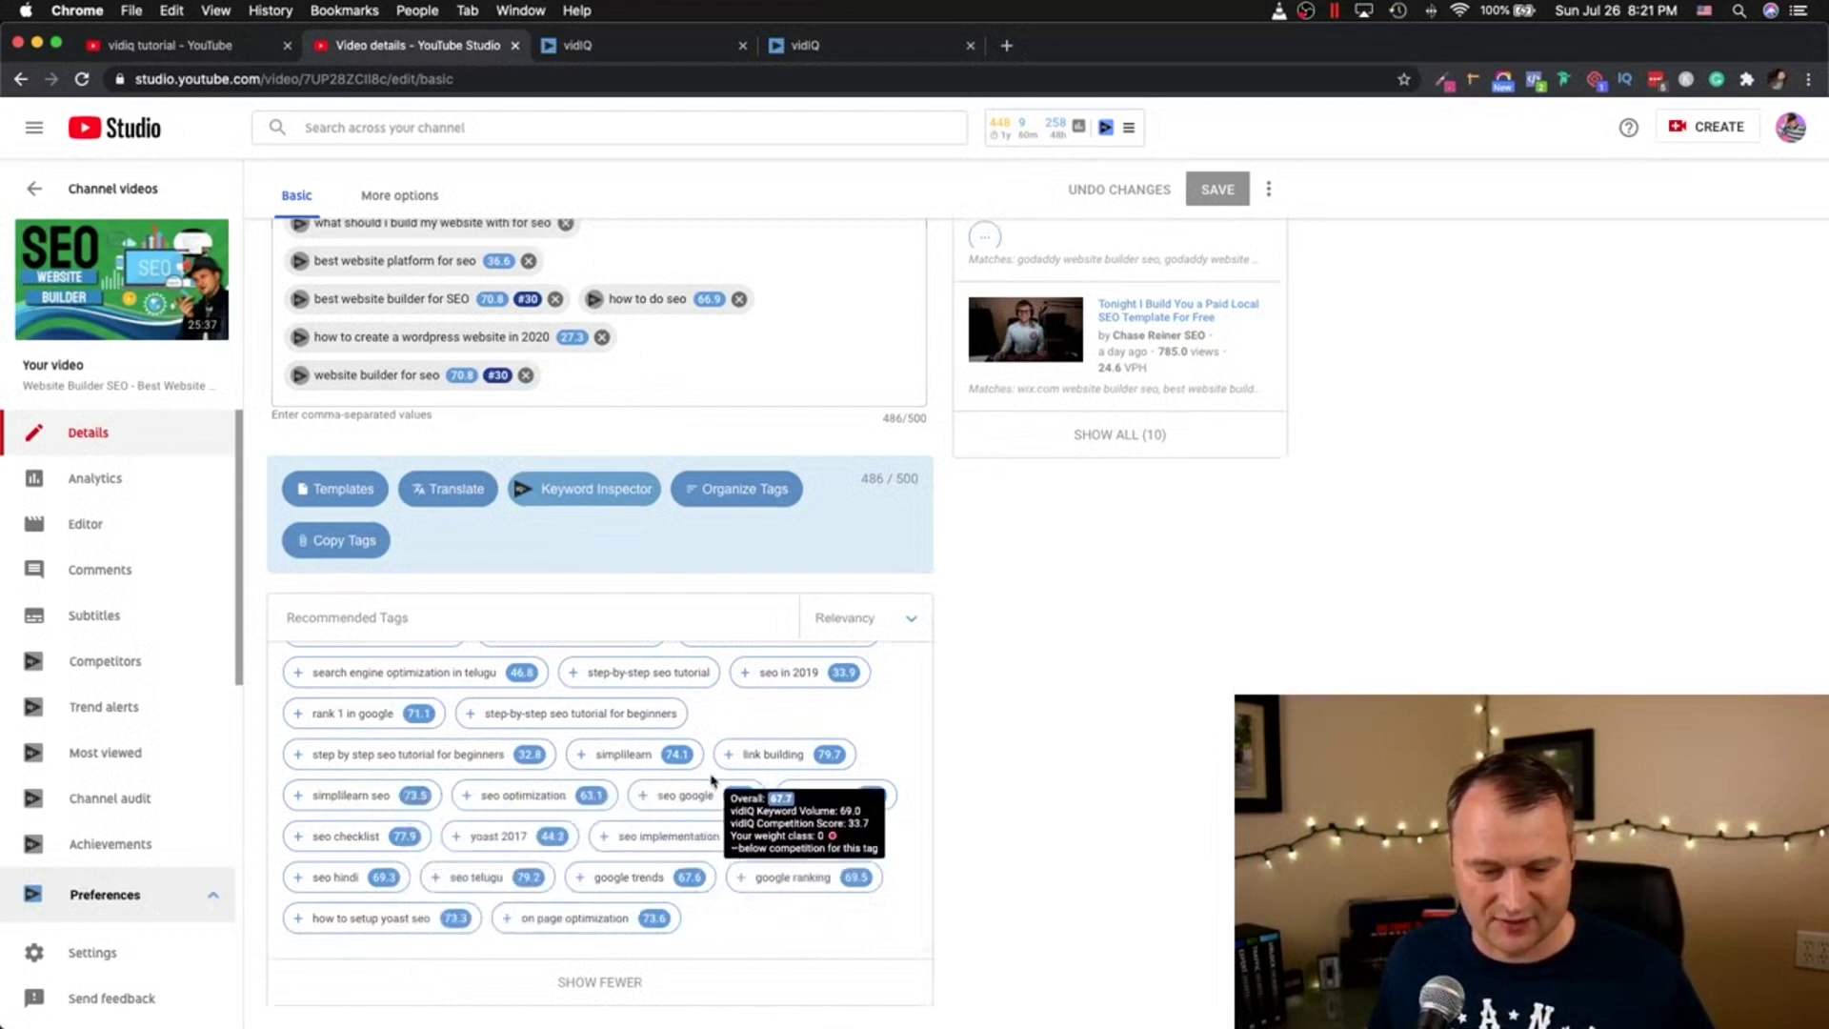
scroll(686, 781, up, 3)
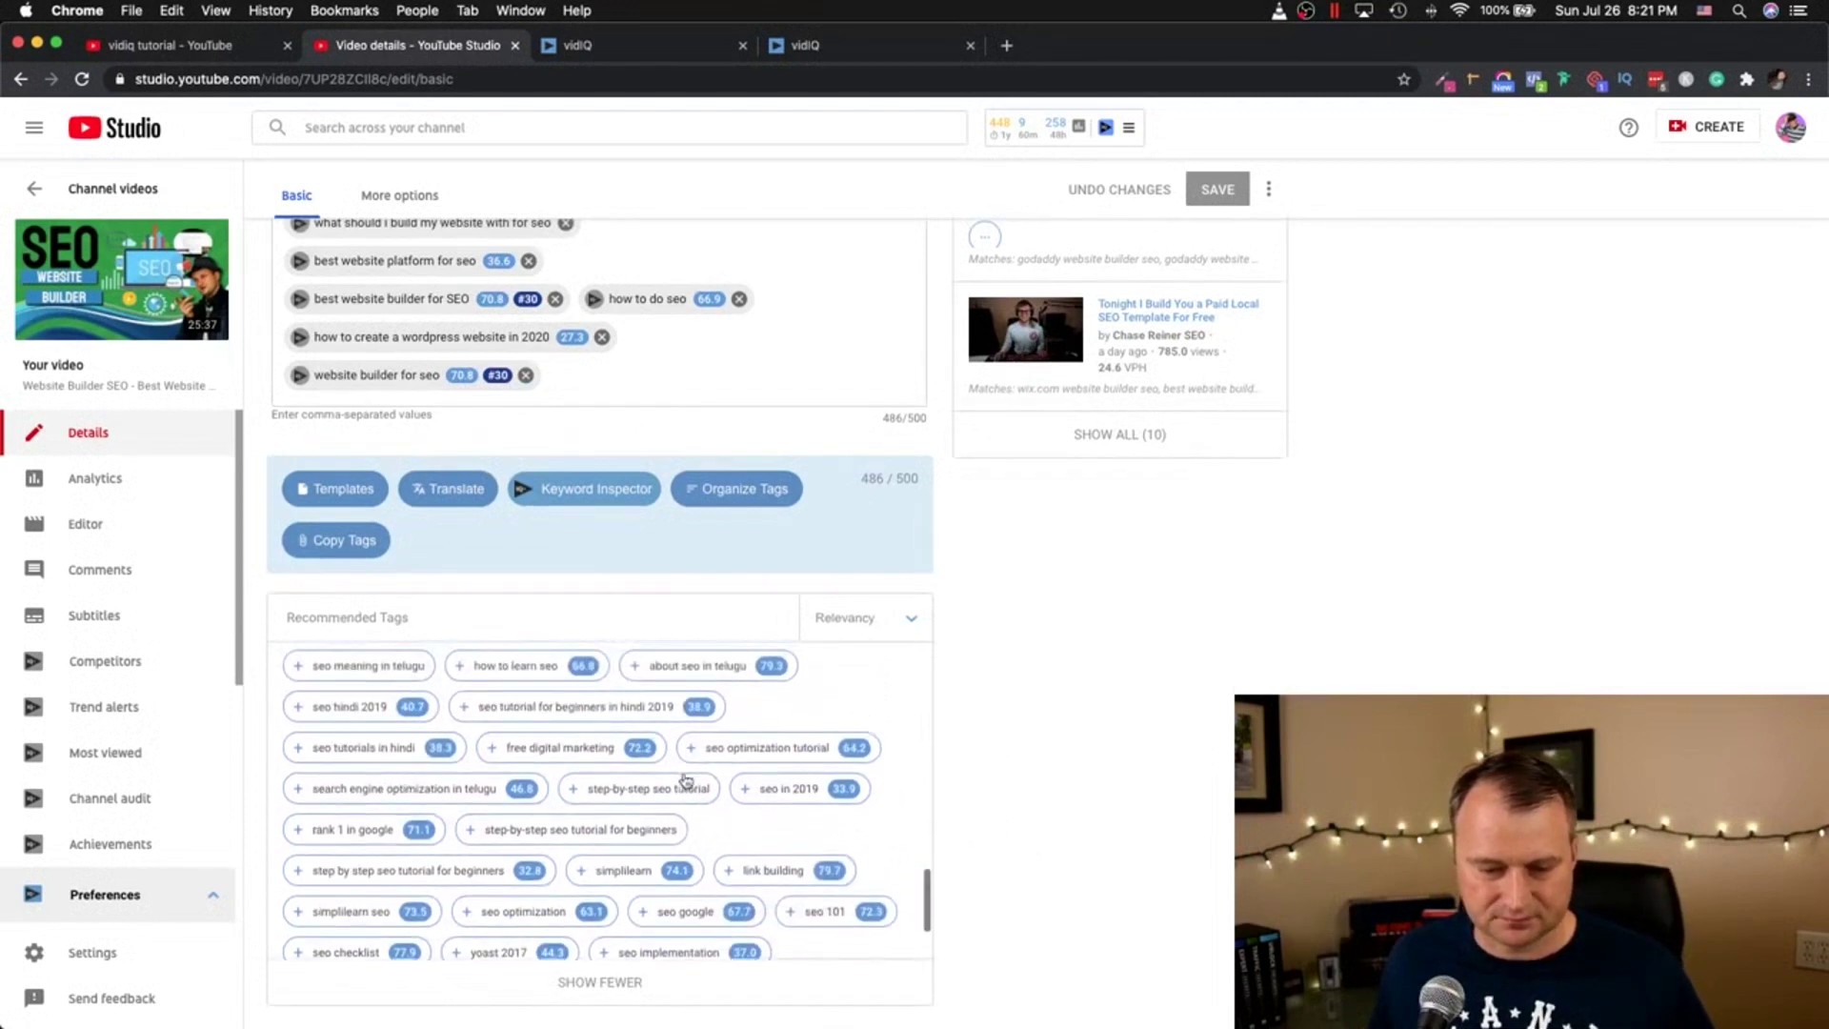
scroll(686, 781, up, 1)
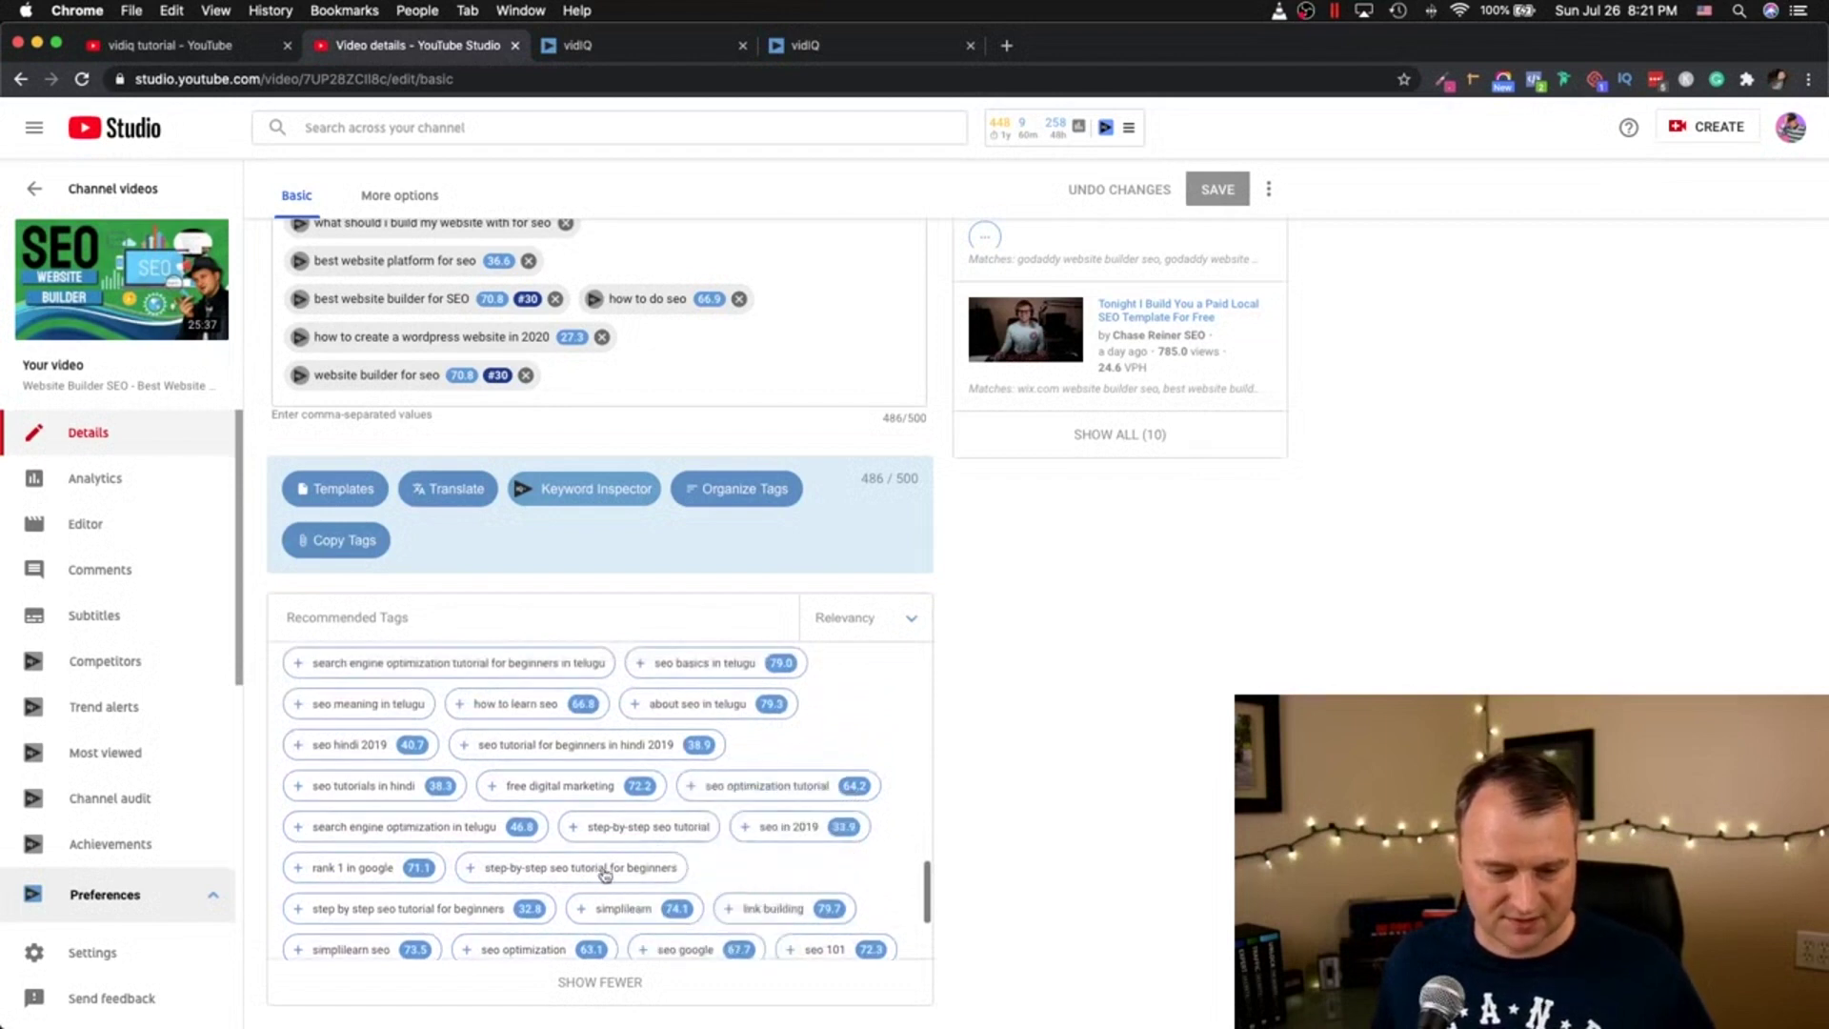
click(468, 867)
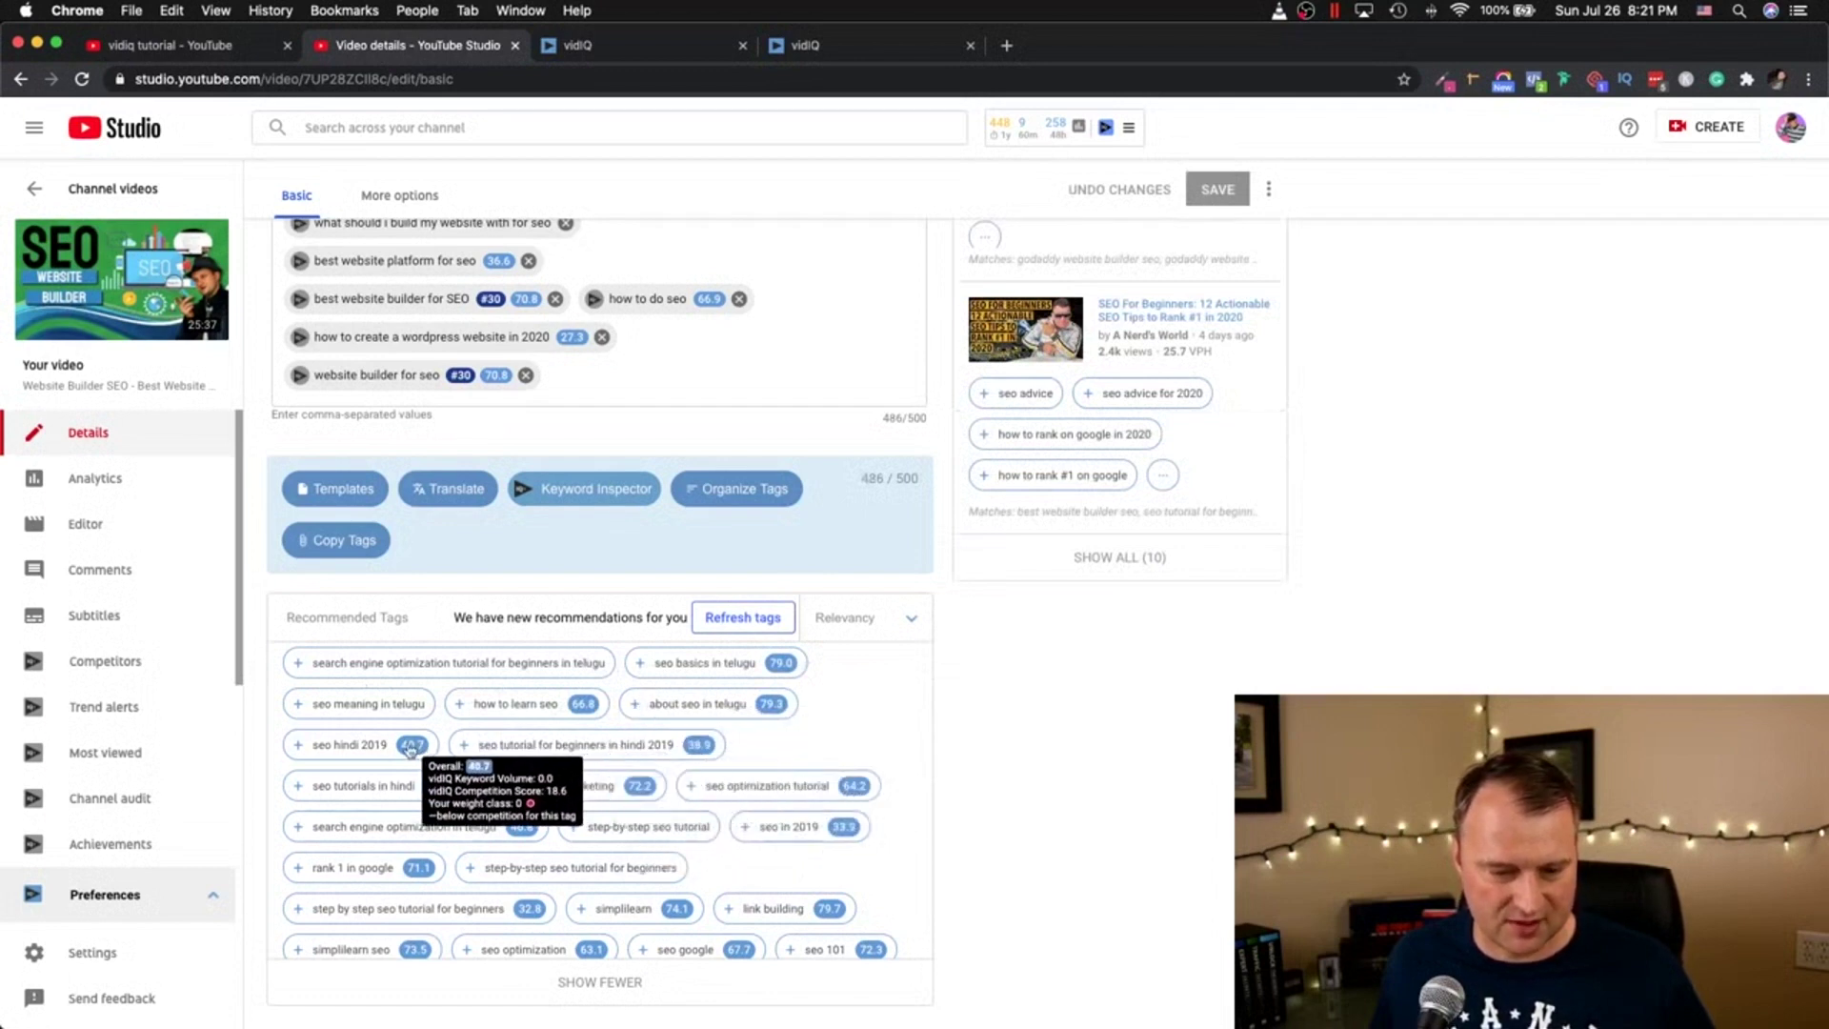
scroll(338, 931, down, 3)
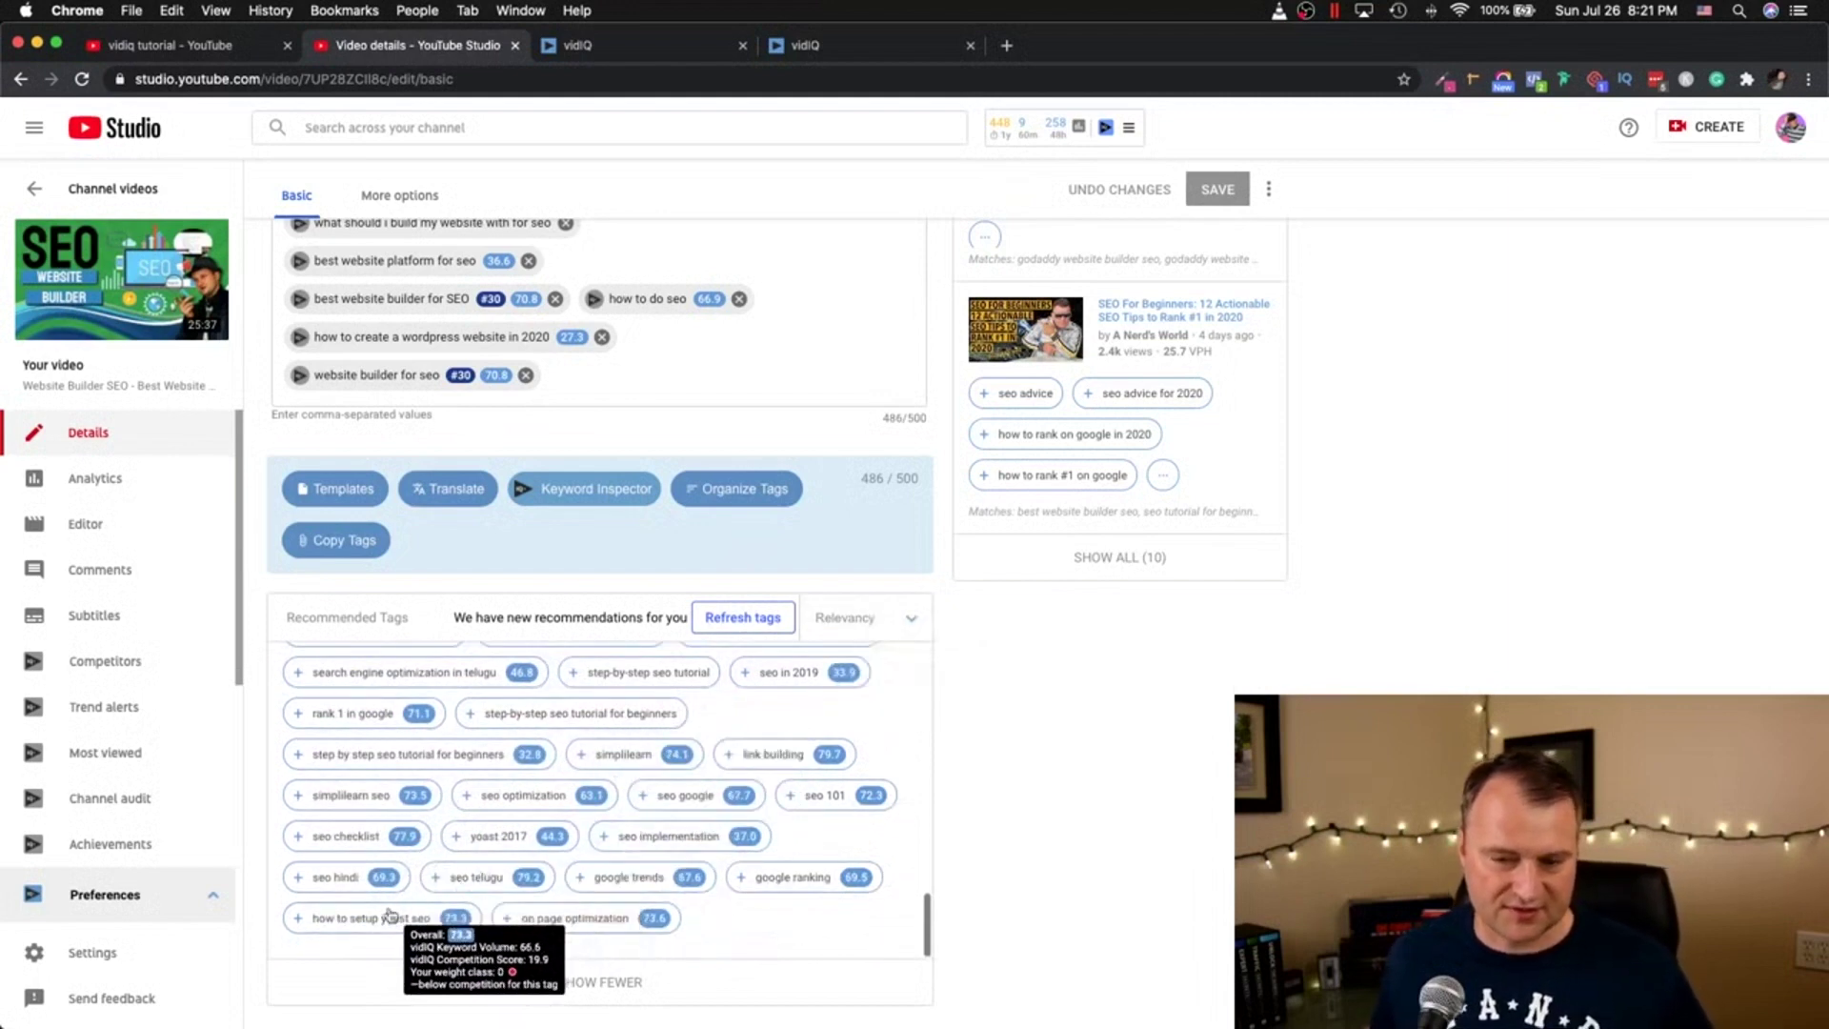
Step: Refresh the recommended tags and review the tag suggestions under the related videos to gain views from
click(734, 617)
scroll(1216, 682, up, 6)
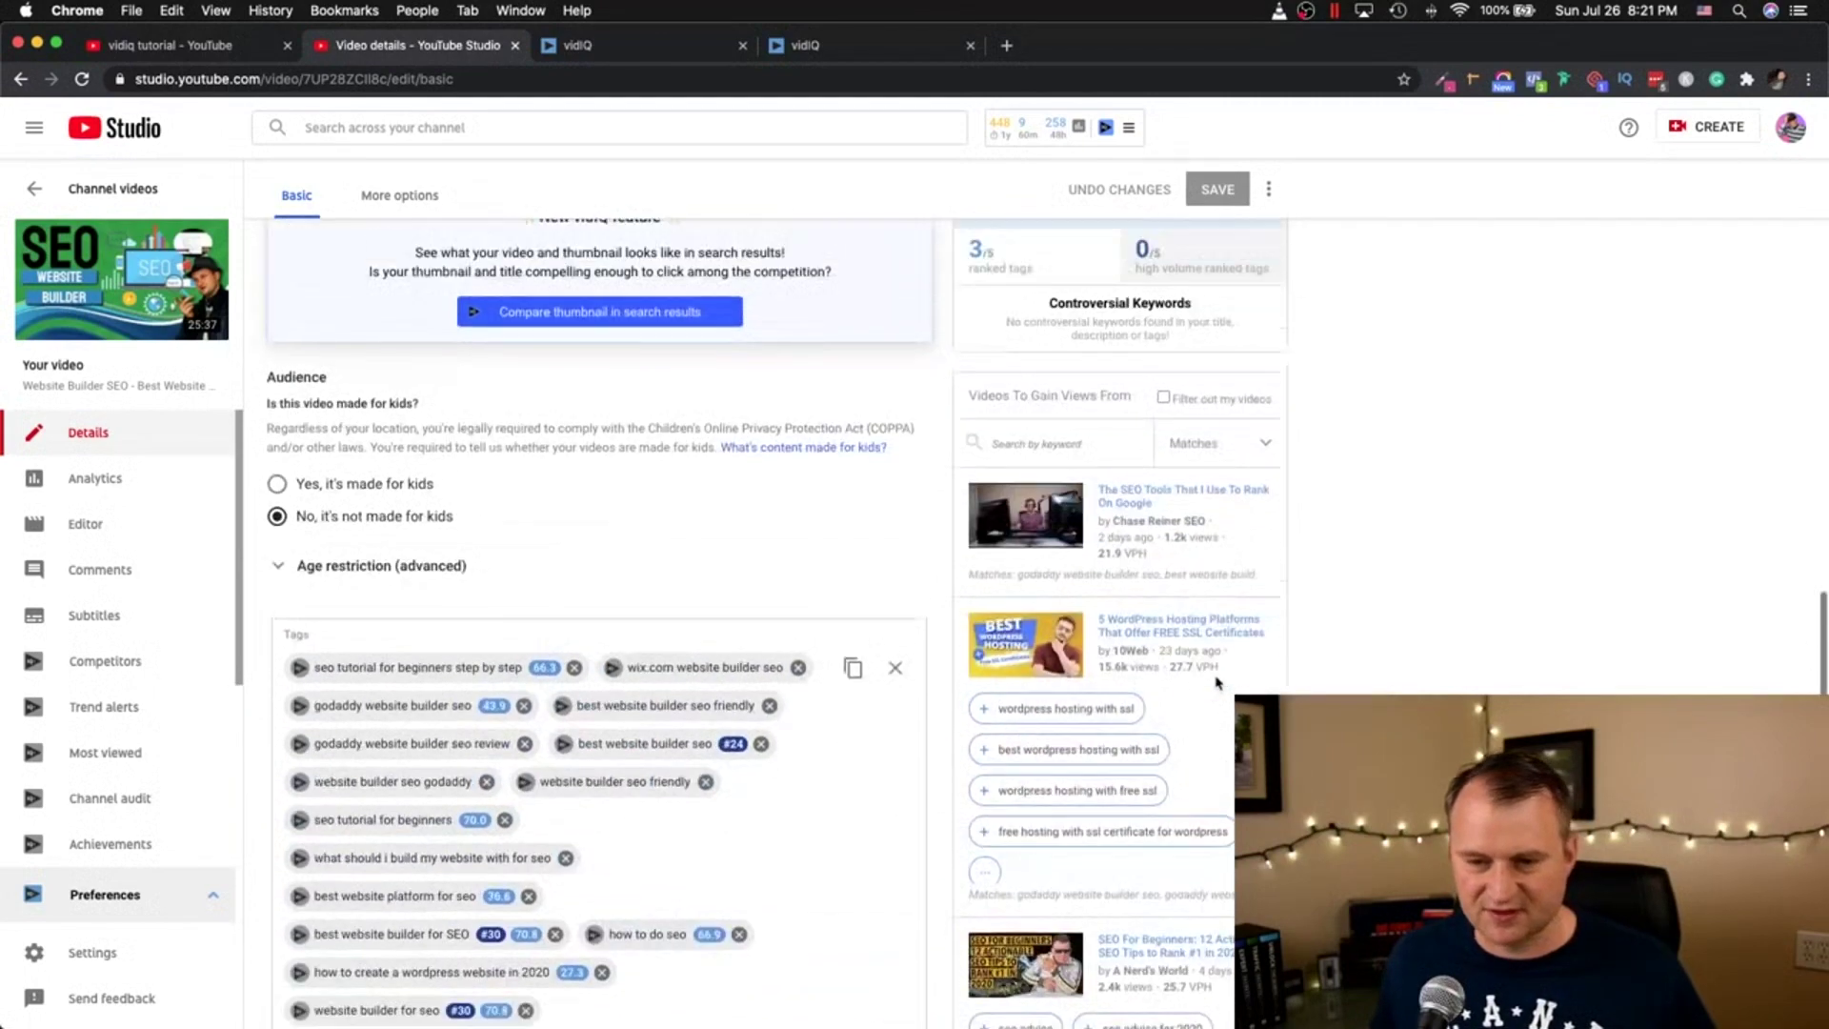
scroll(1215, 682, down, 2)
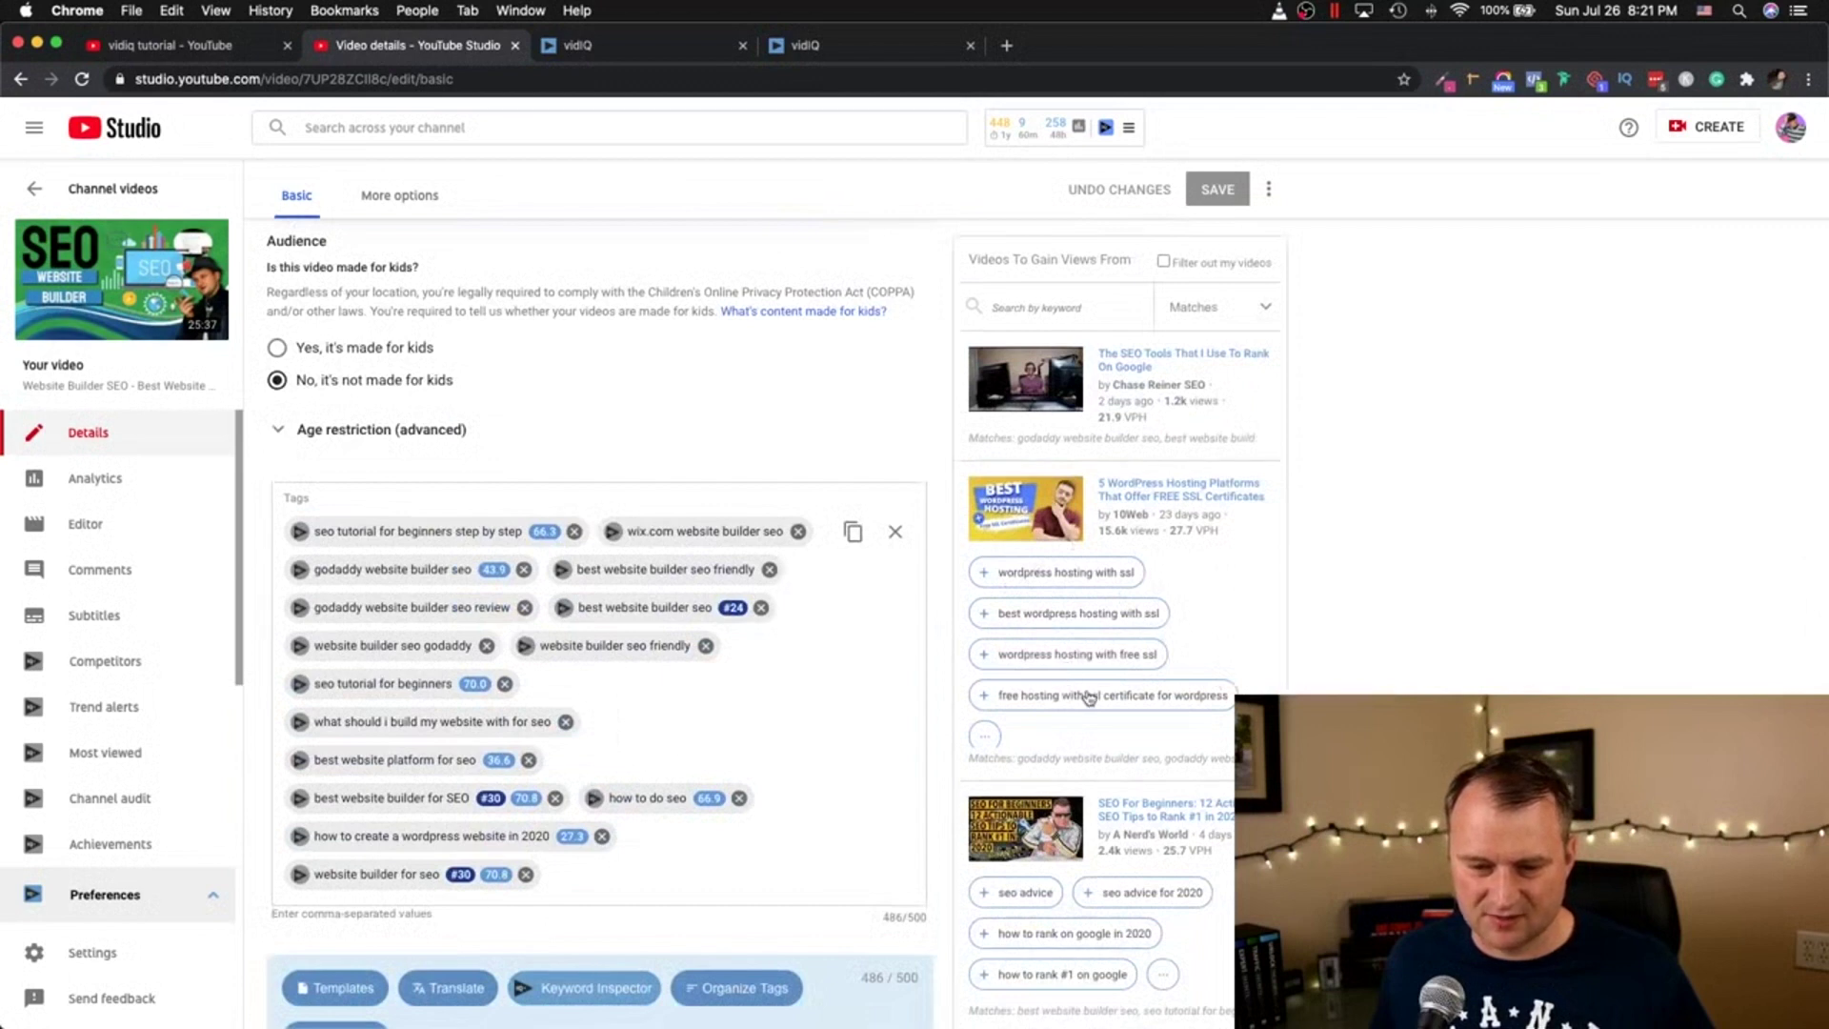
scroll(1124, 664, down, 4)
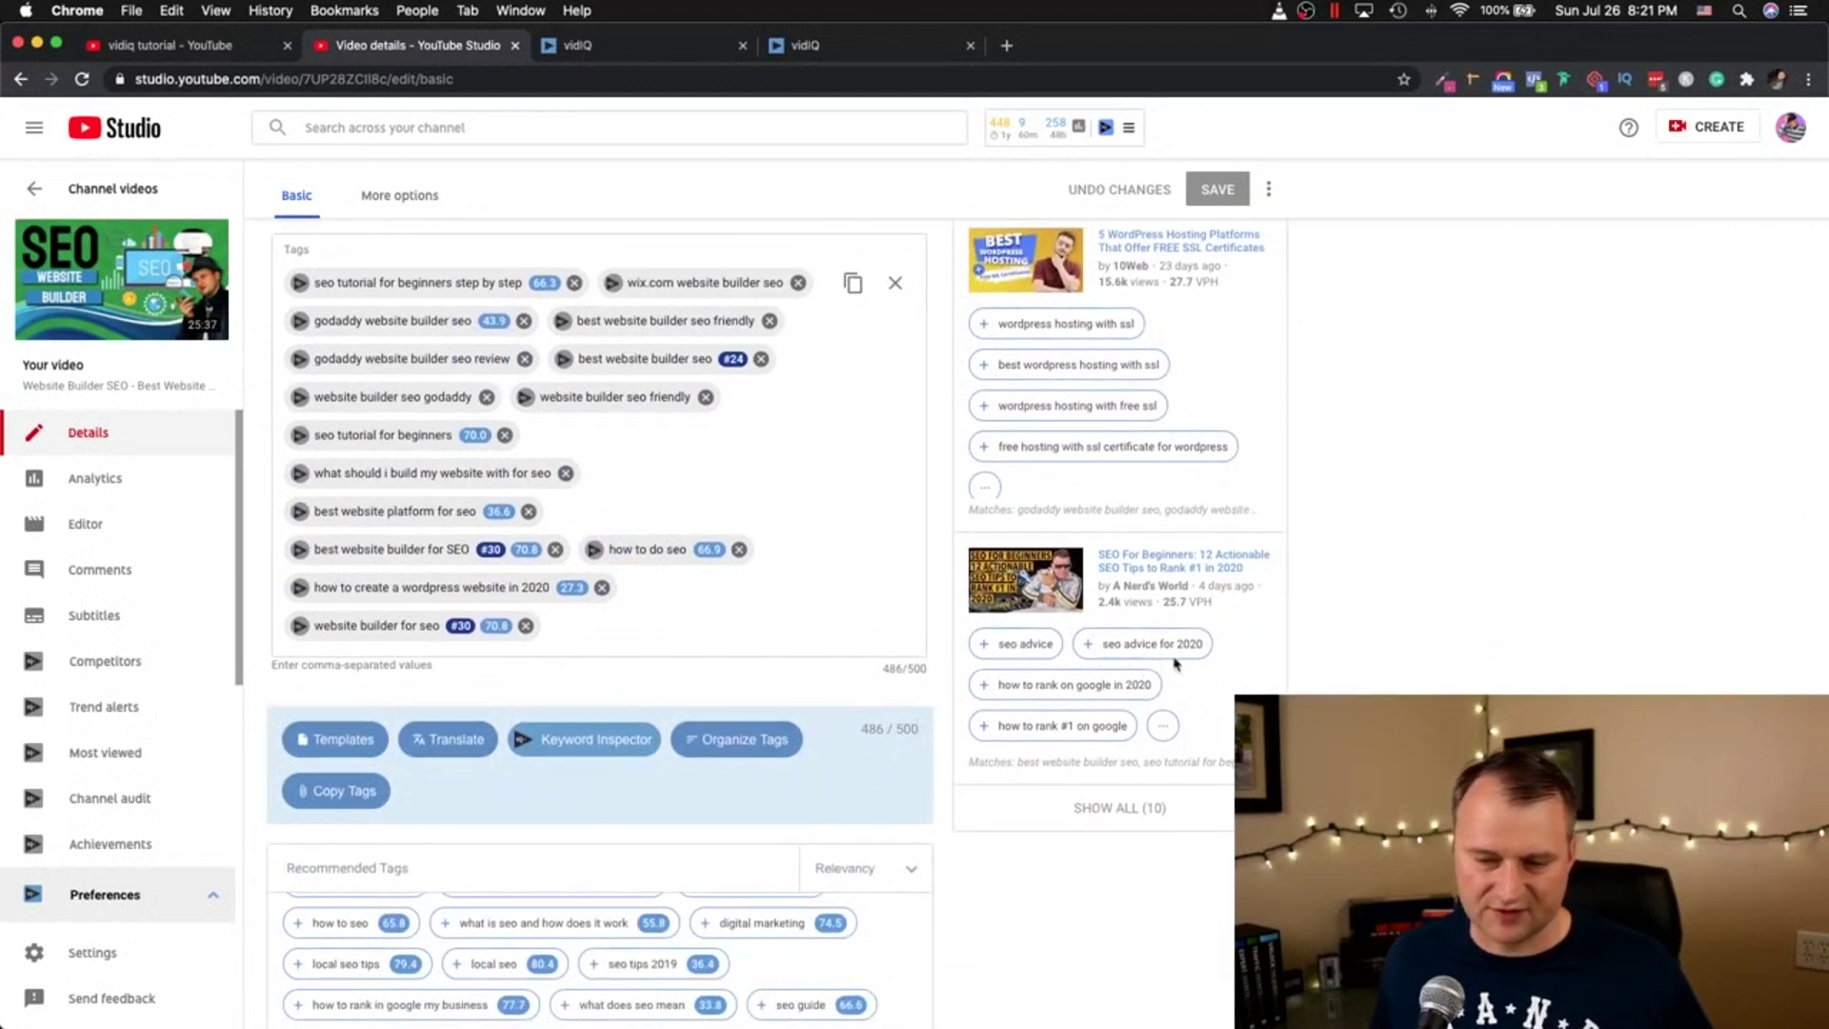
Step: Add the tags "seo advice" and "how to rank #1 on google" suggested under the "SEO For Beginners" video
click(985, 645)
mouse_move(664, 629)
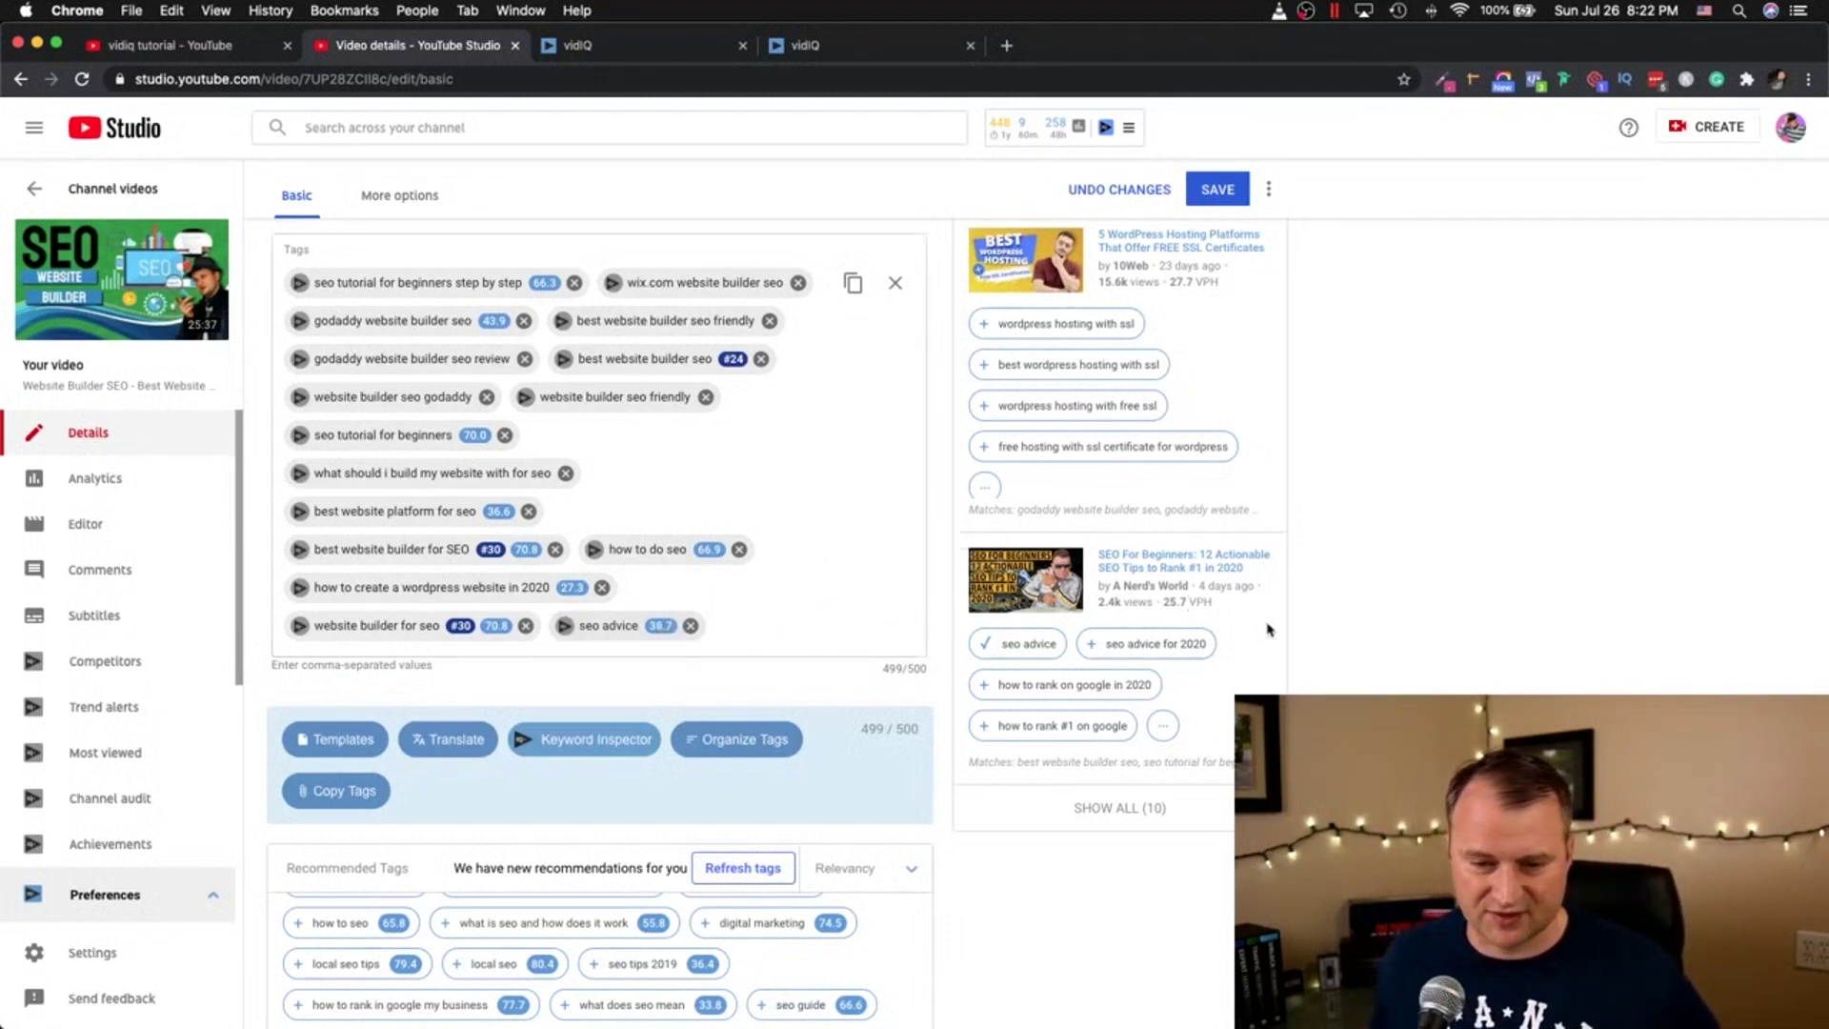
click(997, 736)
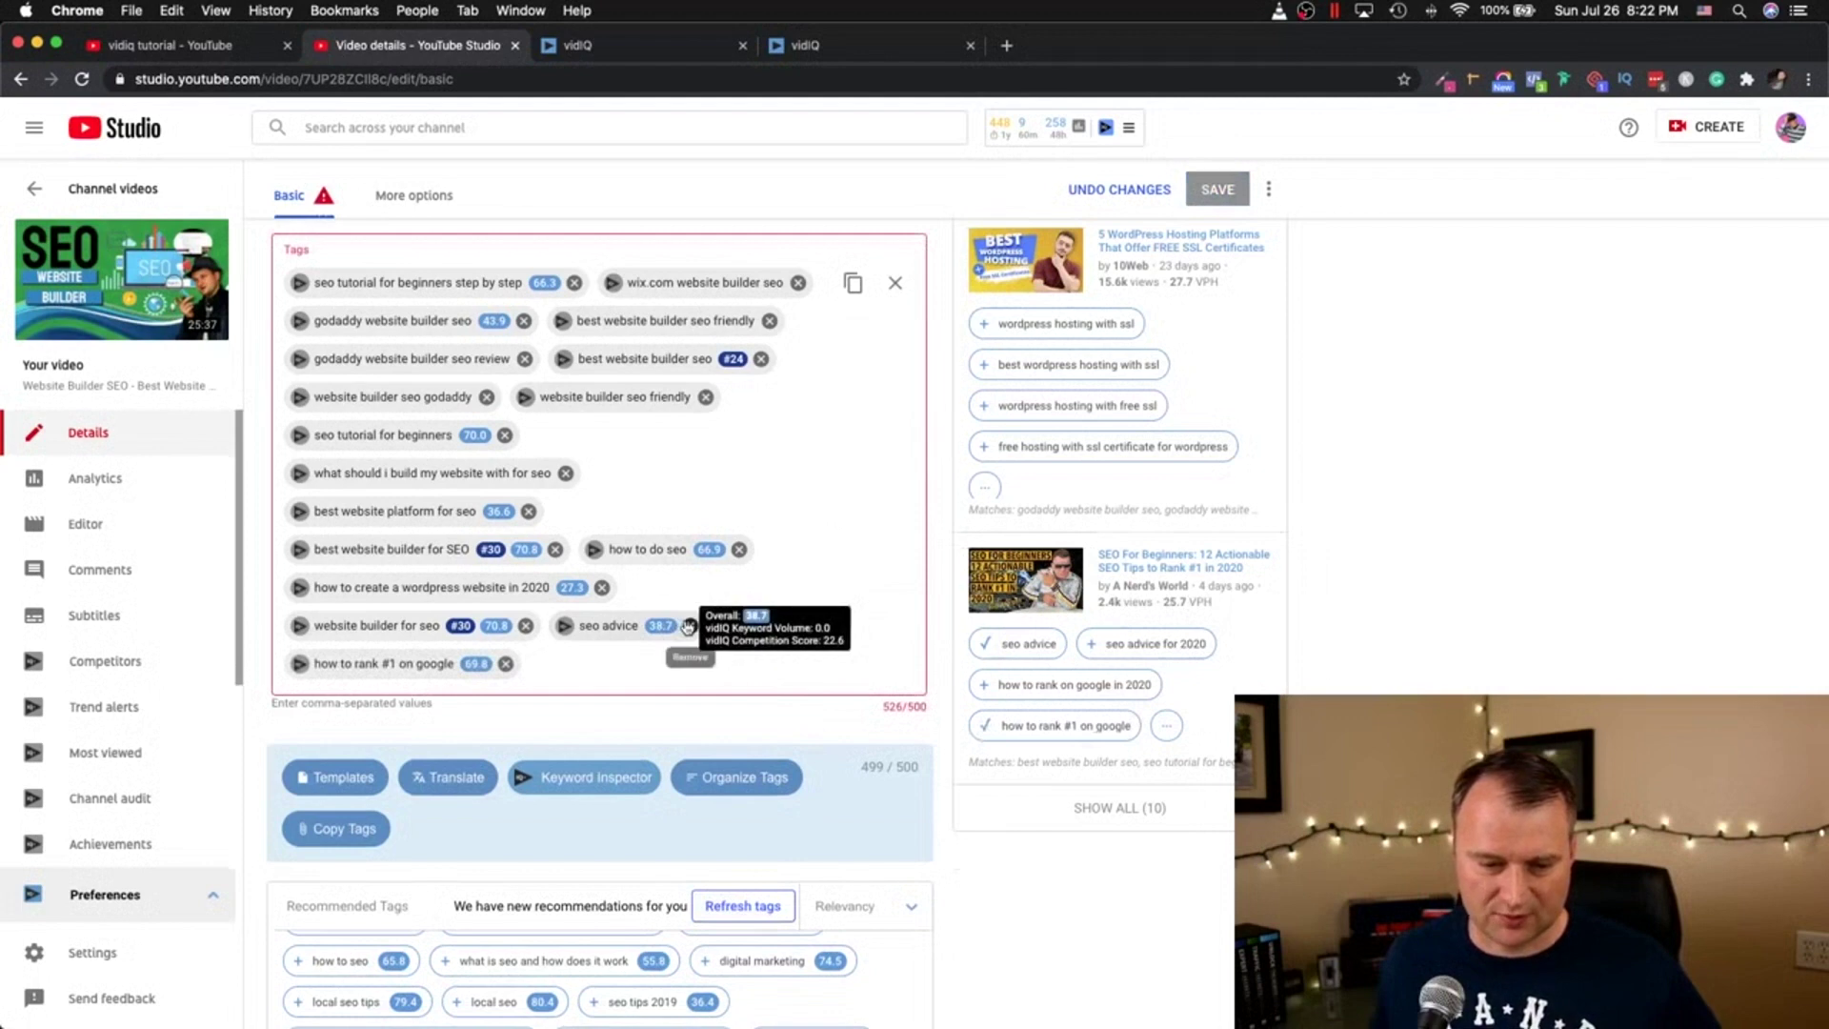
Step: Remove the tags "seo advice" and "website builder seo friendly" from the video's tag list
click(691, 625)
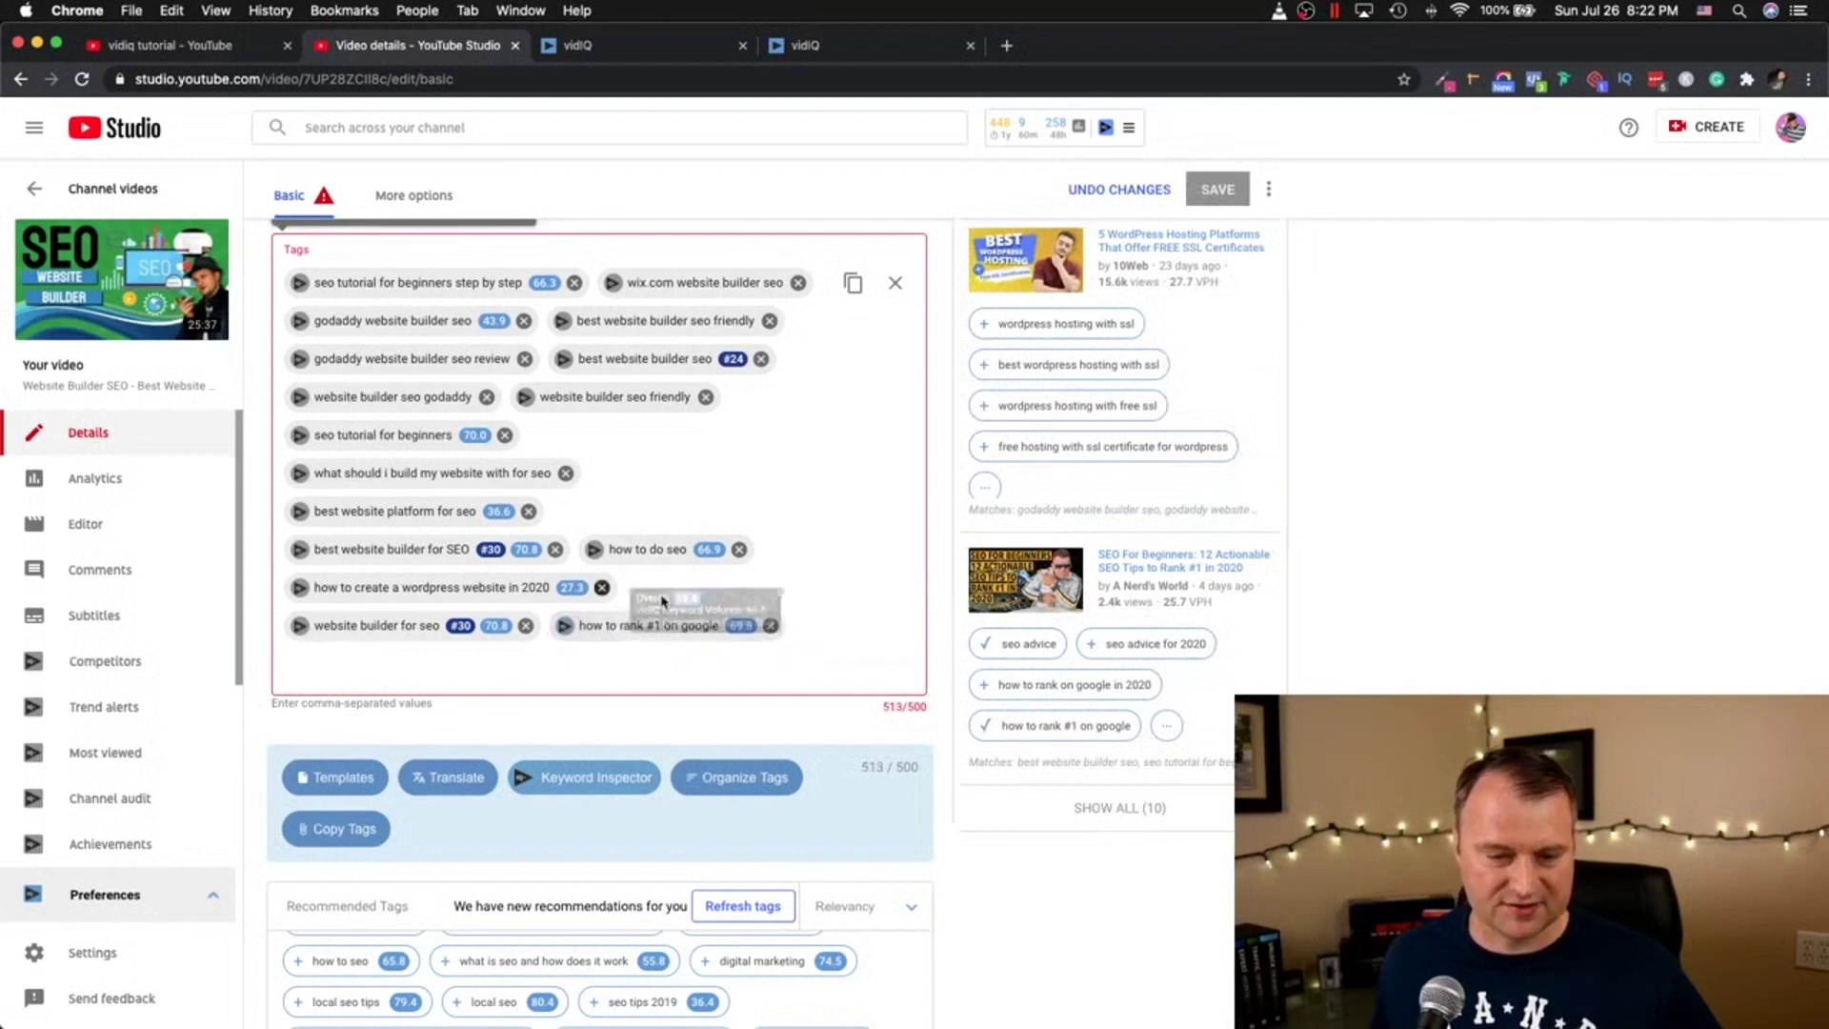
scroll(802, 578, up, 1)
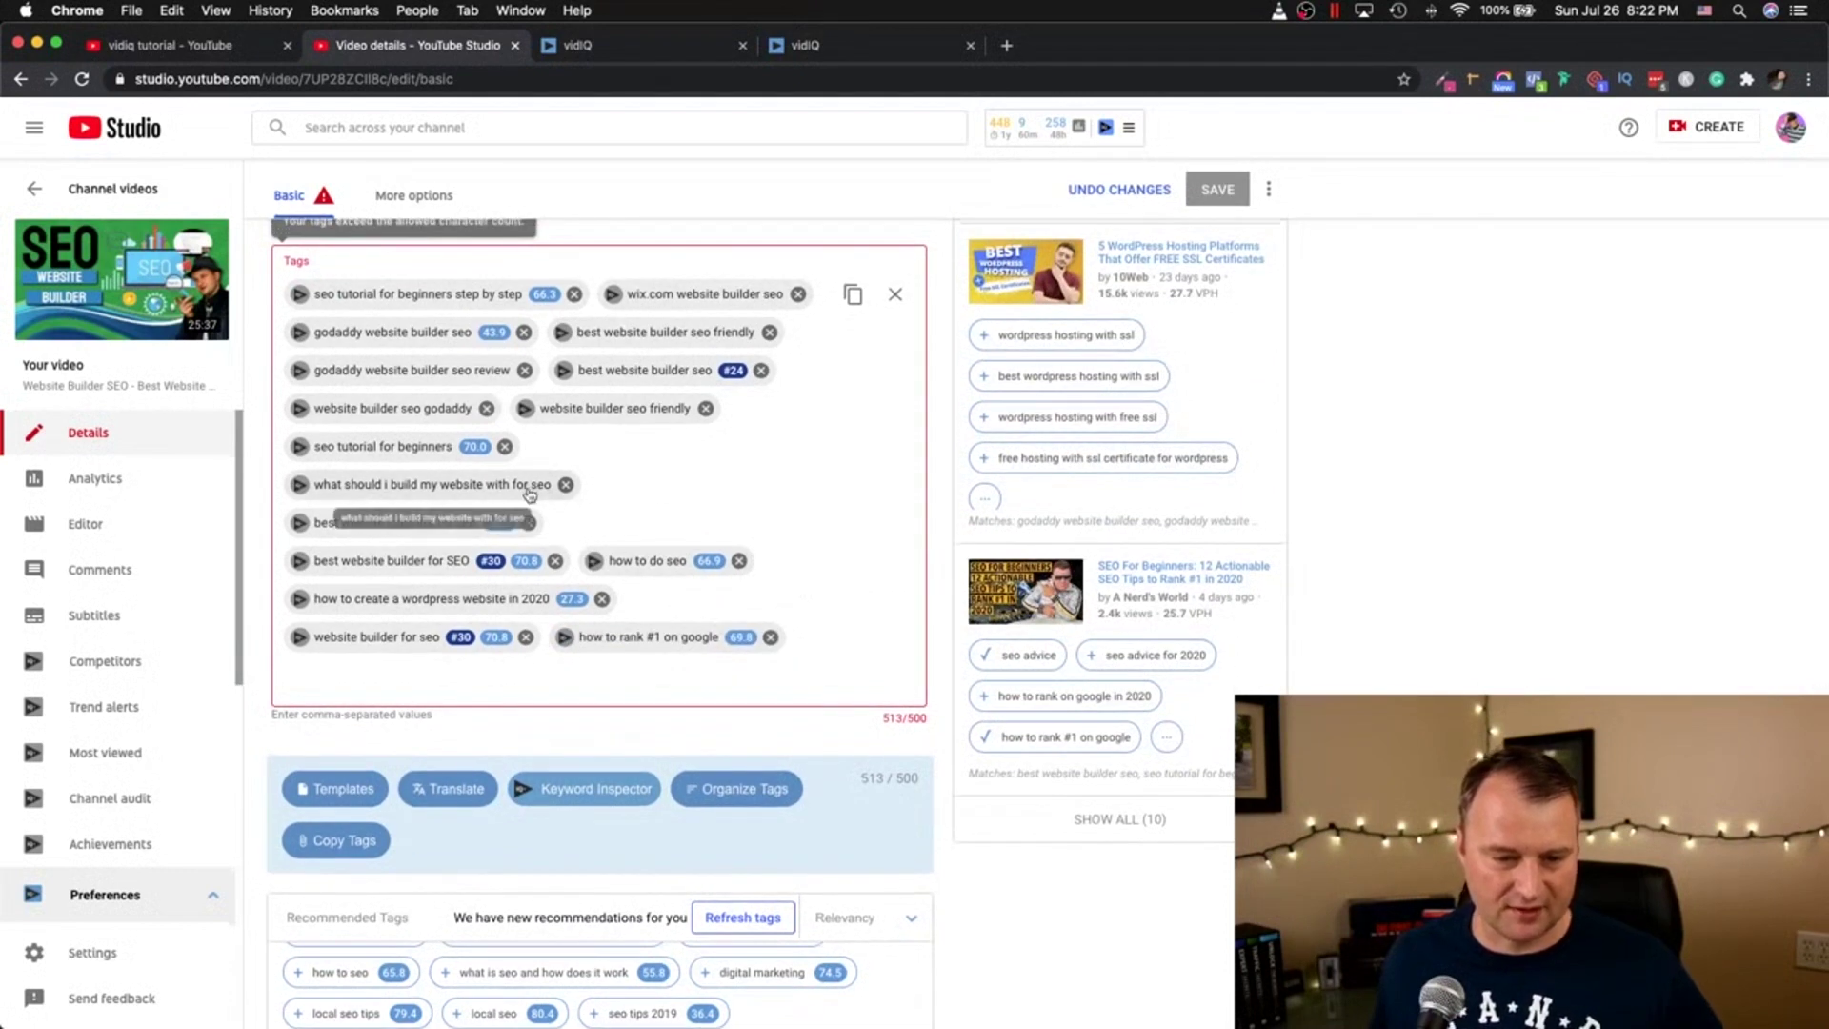
scroll(572, 490, up, 3)
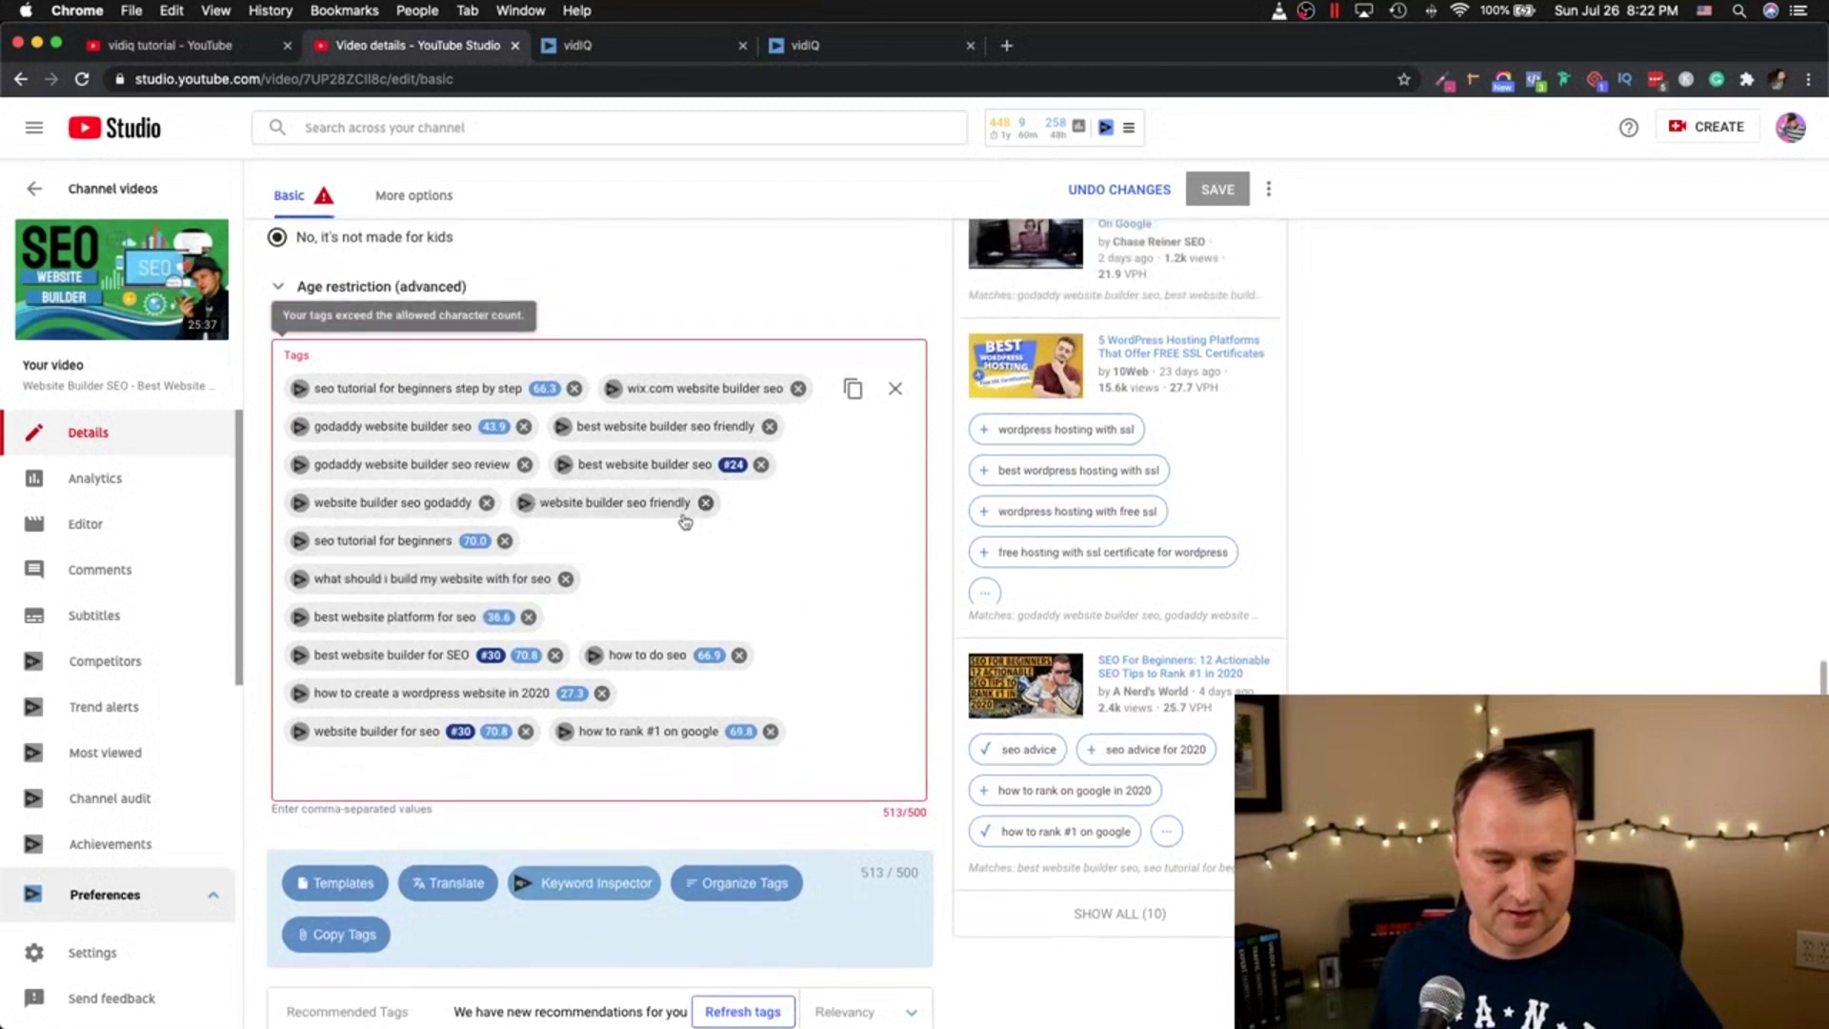
click(704, 503)
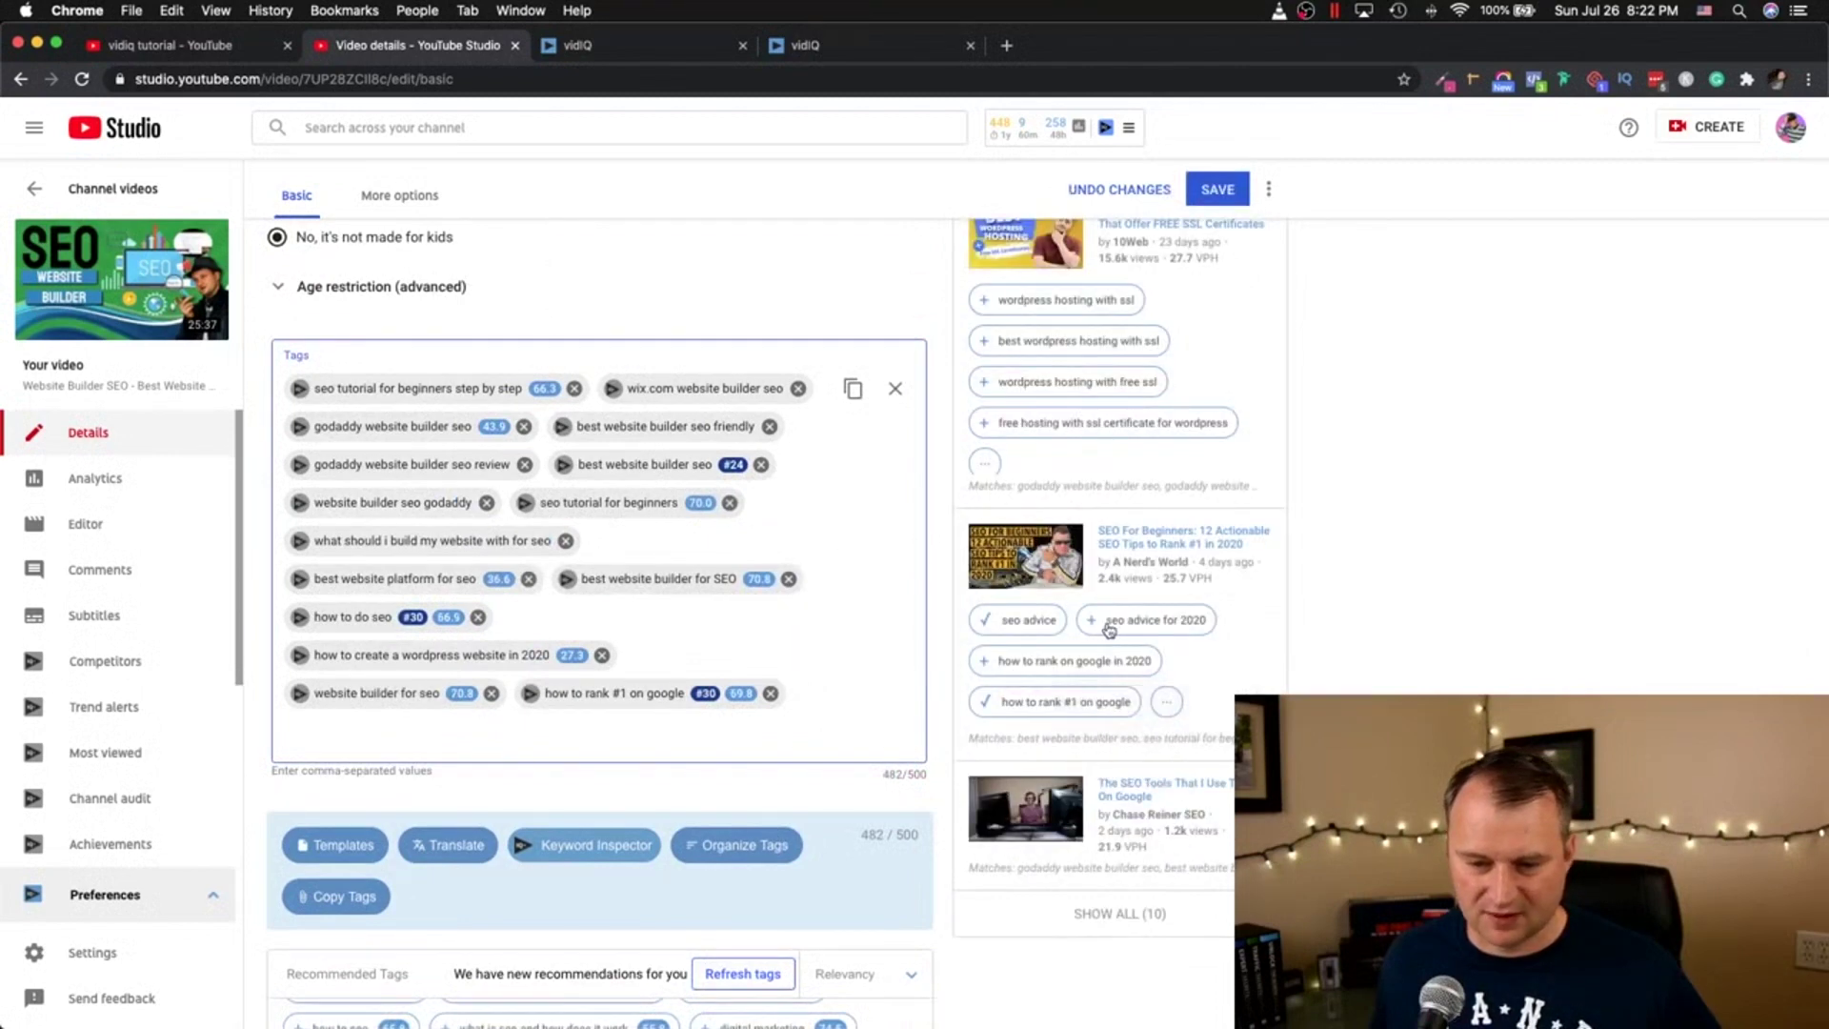
Step: Try adding the suggested tag "seo advice for 2020" and remove it from the tag list again
click(1092, 621)
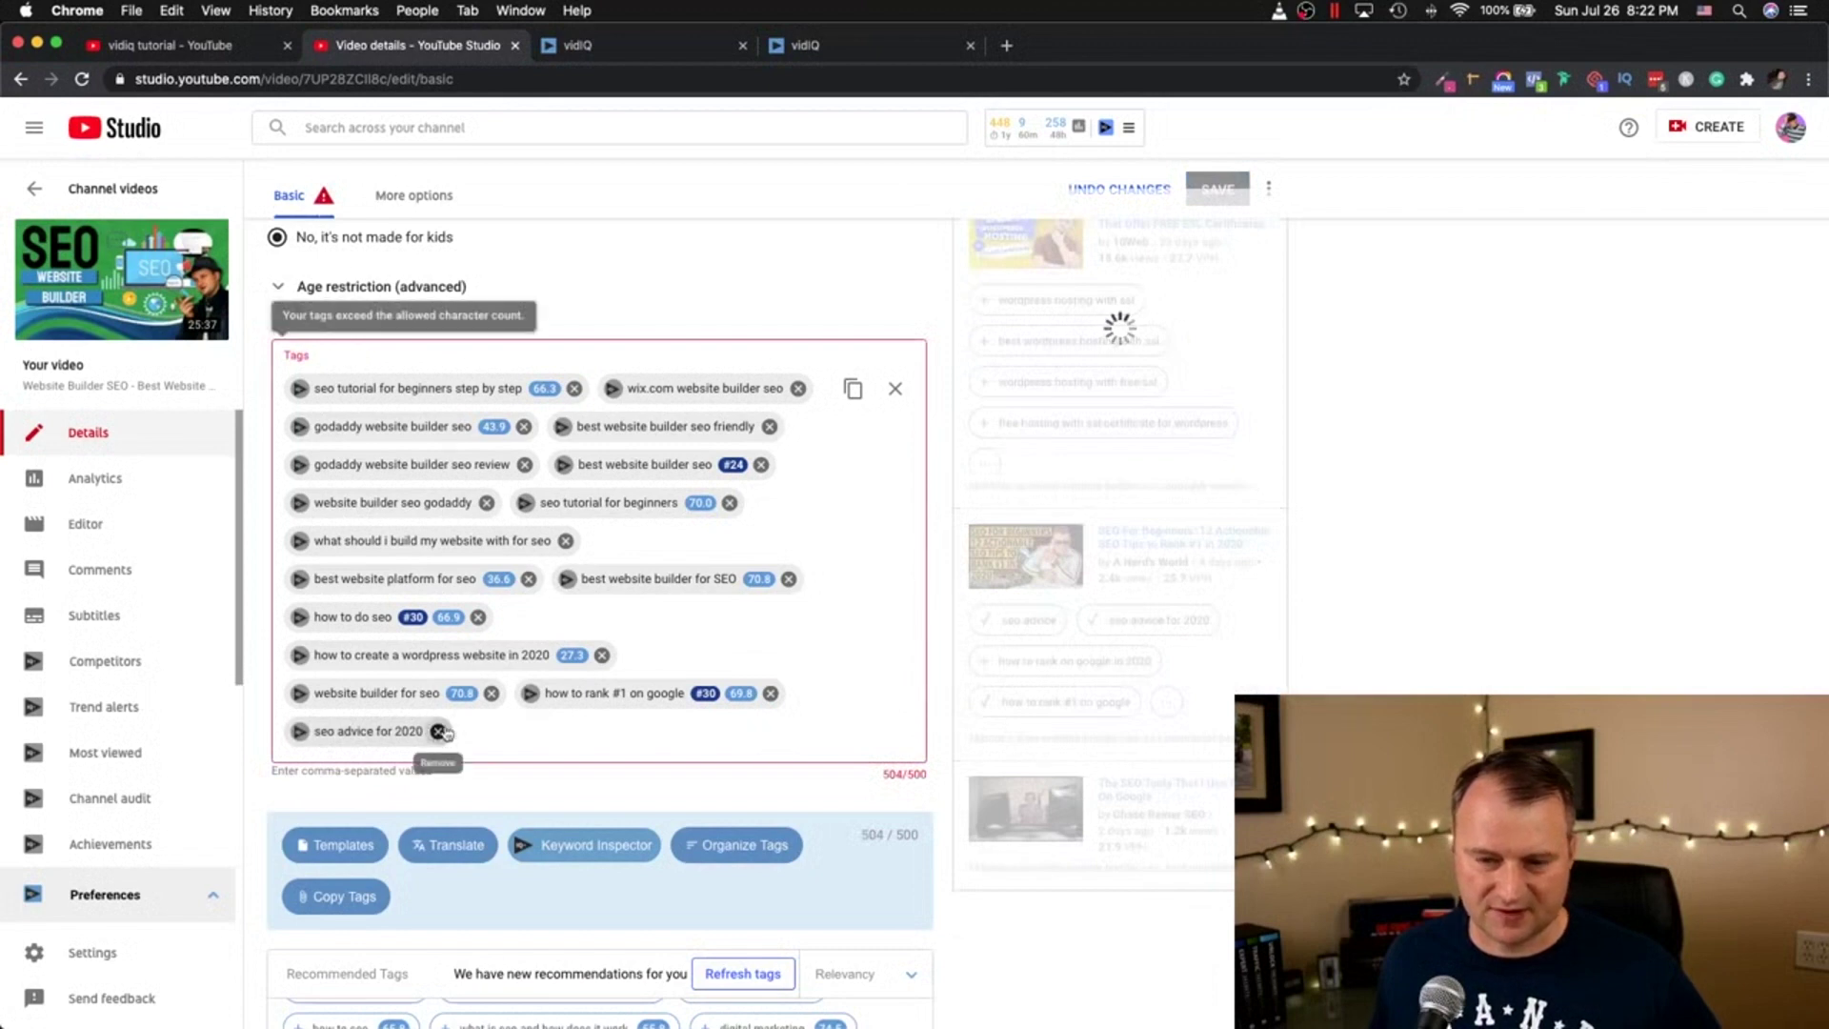
click(438, 732)
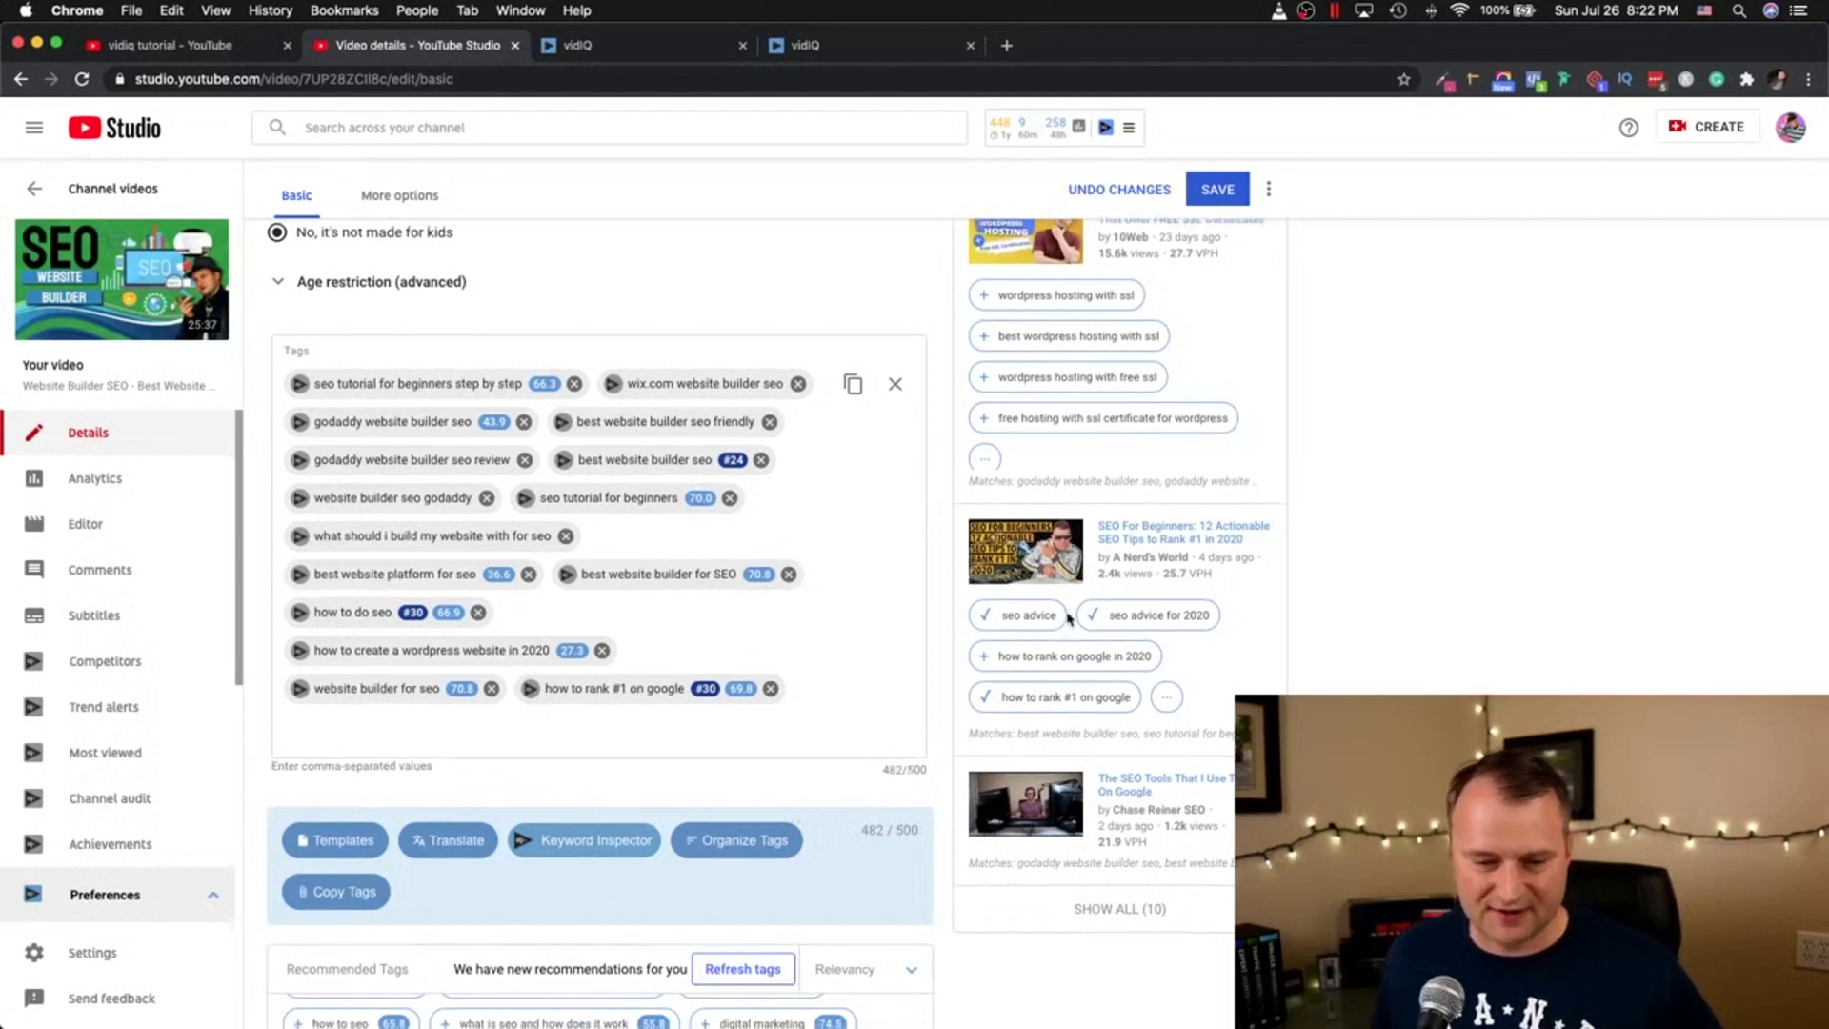
Step: Review the related videos' tag suggestions and inspect the keyword score of the "how to rank #1 on google" tag
scroll(1067, 619, down, 2)
scroll(1068, 619, up, 4)
scroll(1068, 619, up, 5)
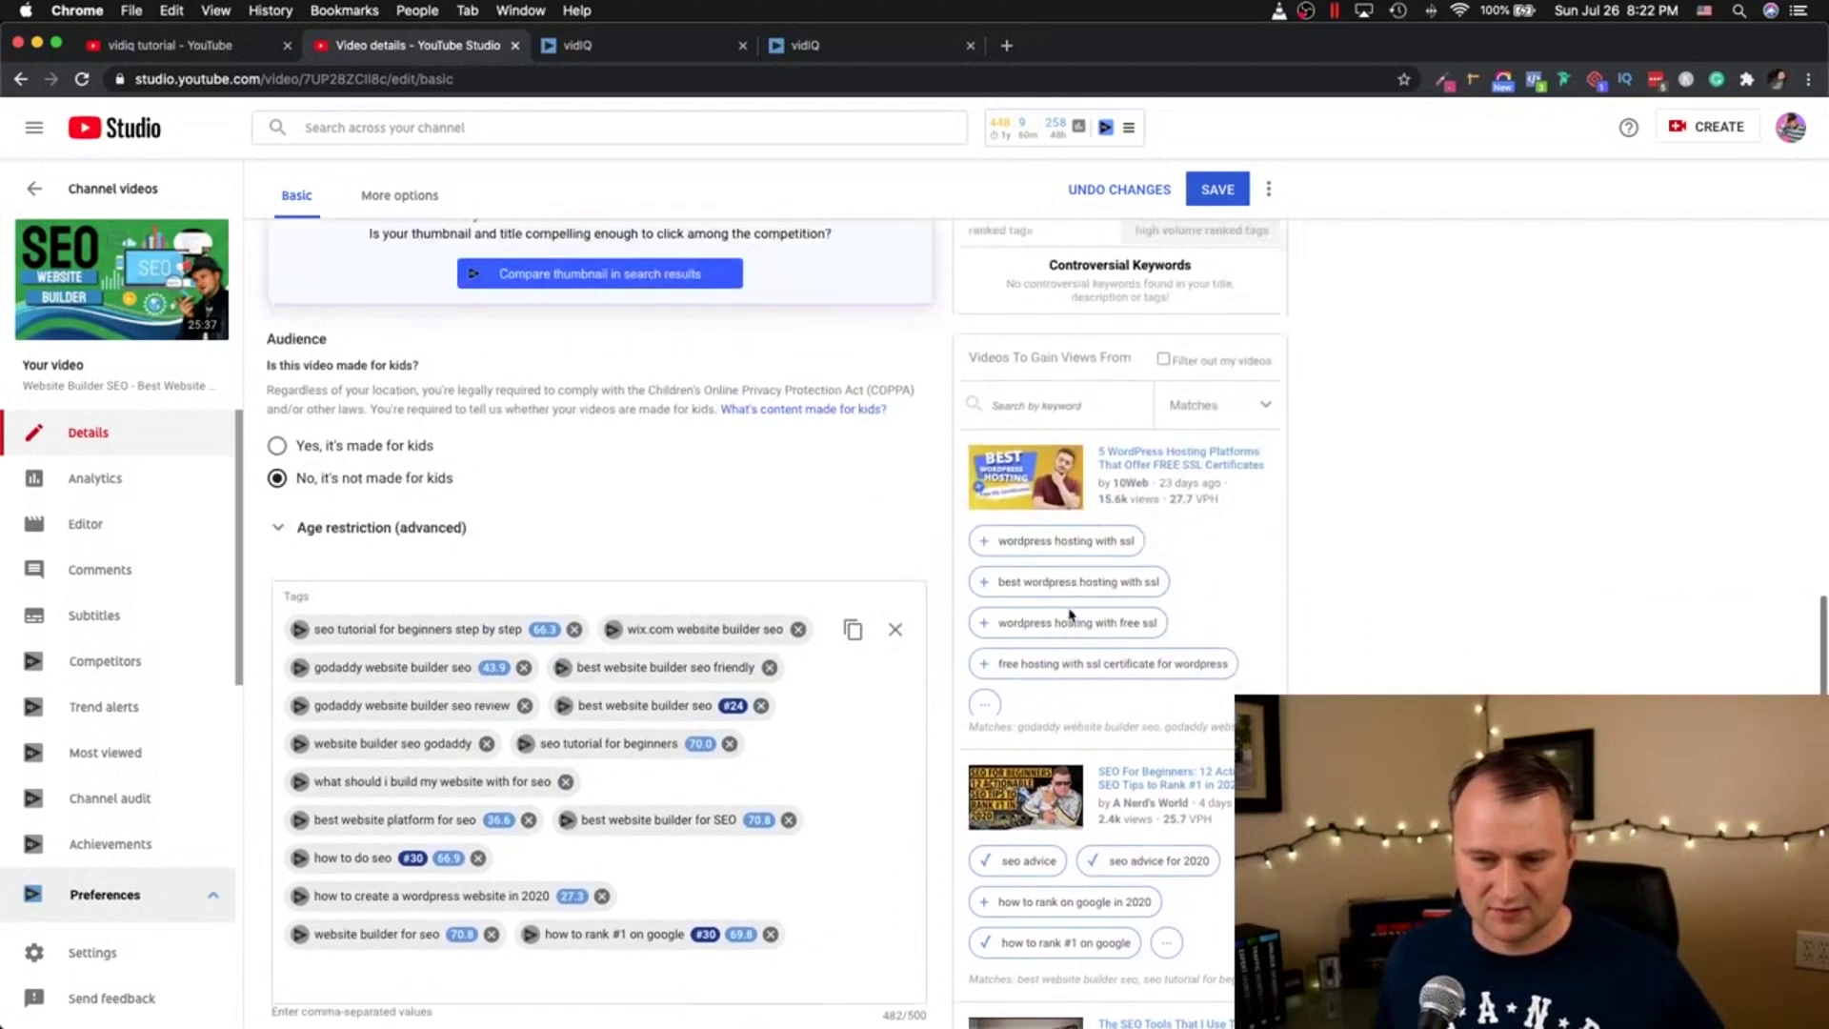
scroll(1052, 627, down, 4)
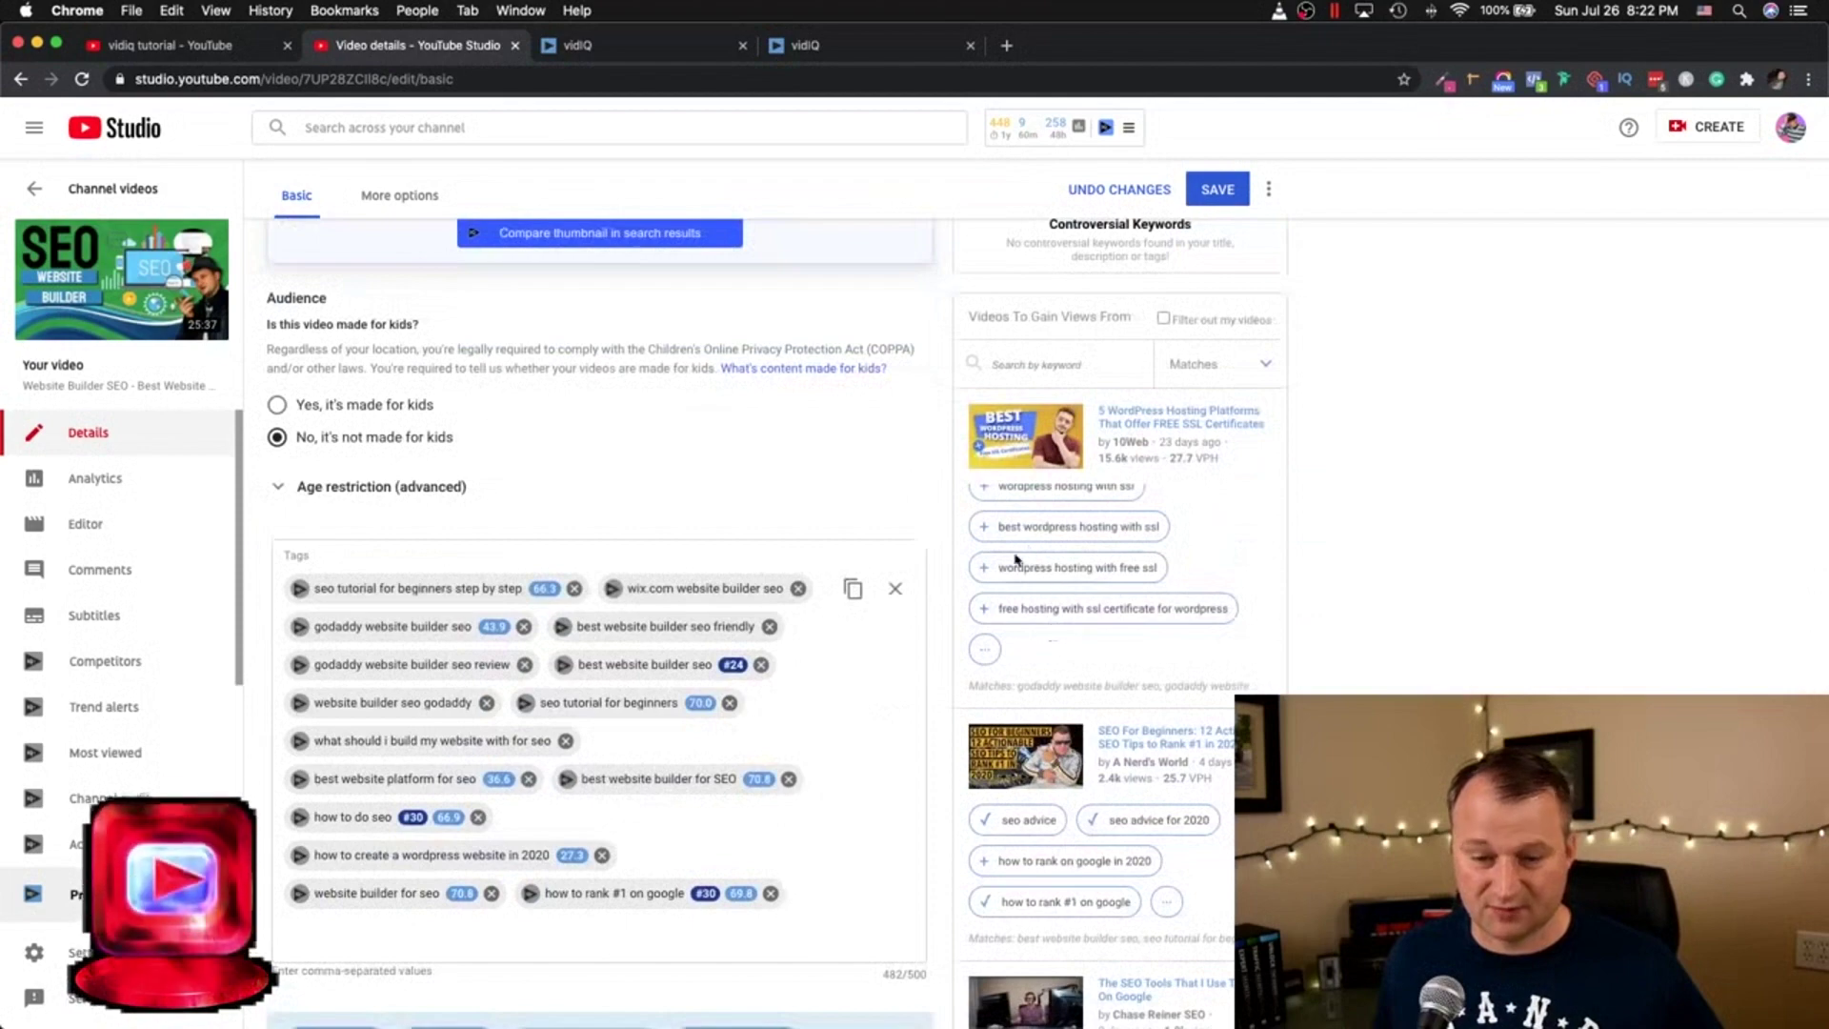
scroll(1407, 672, down, 5)
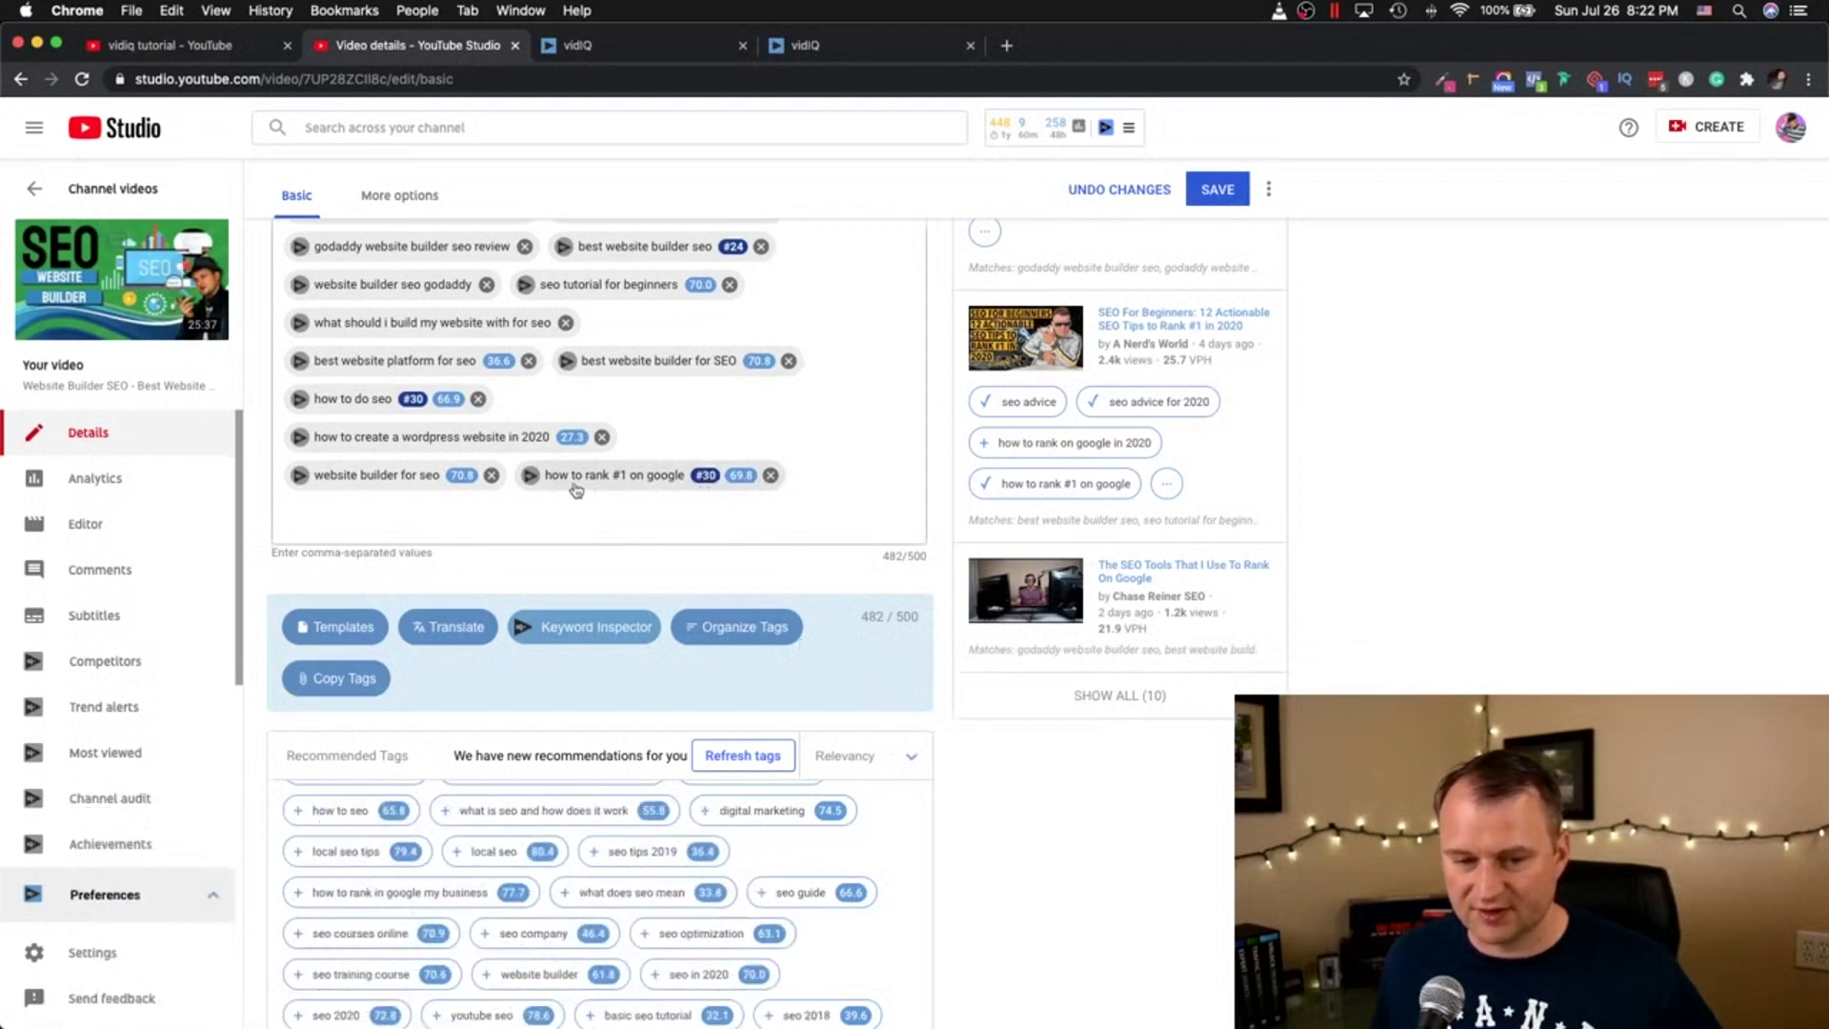
mouse_move(747, 479)
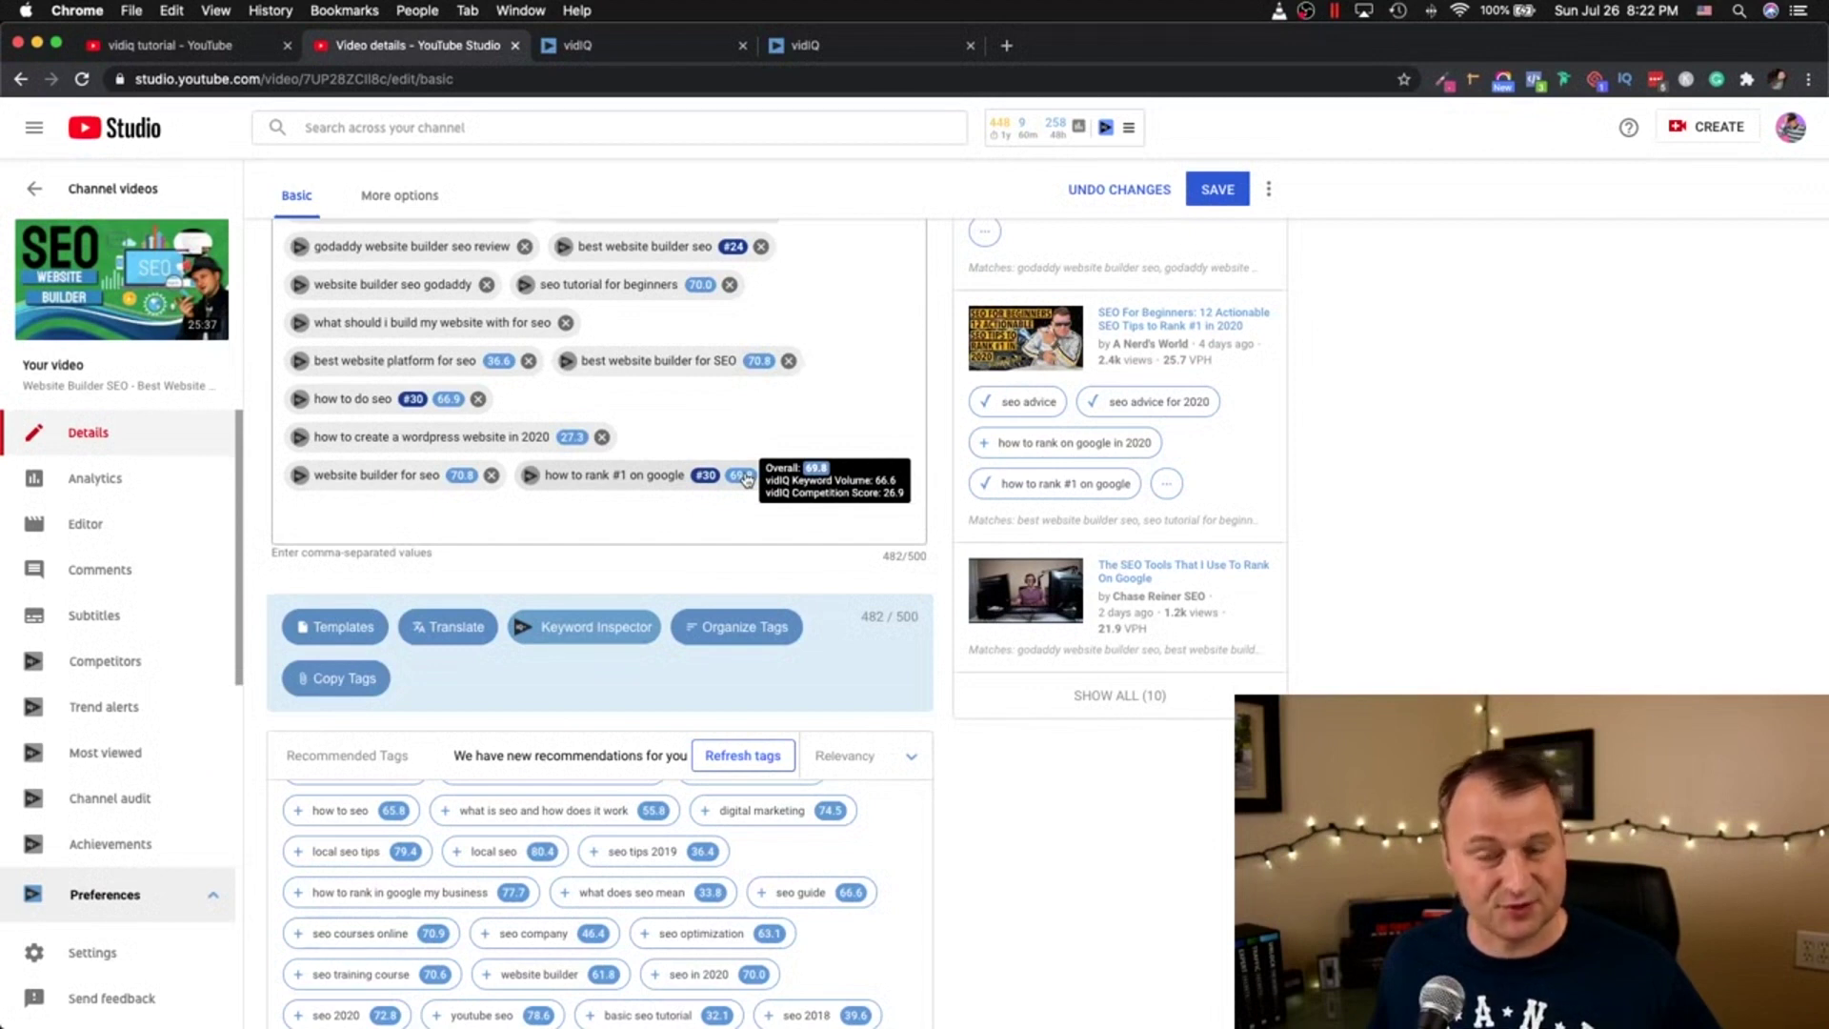
Step: Add "web design" from the recommended tags to the video's tags
scroll(858, 838, down, 5)
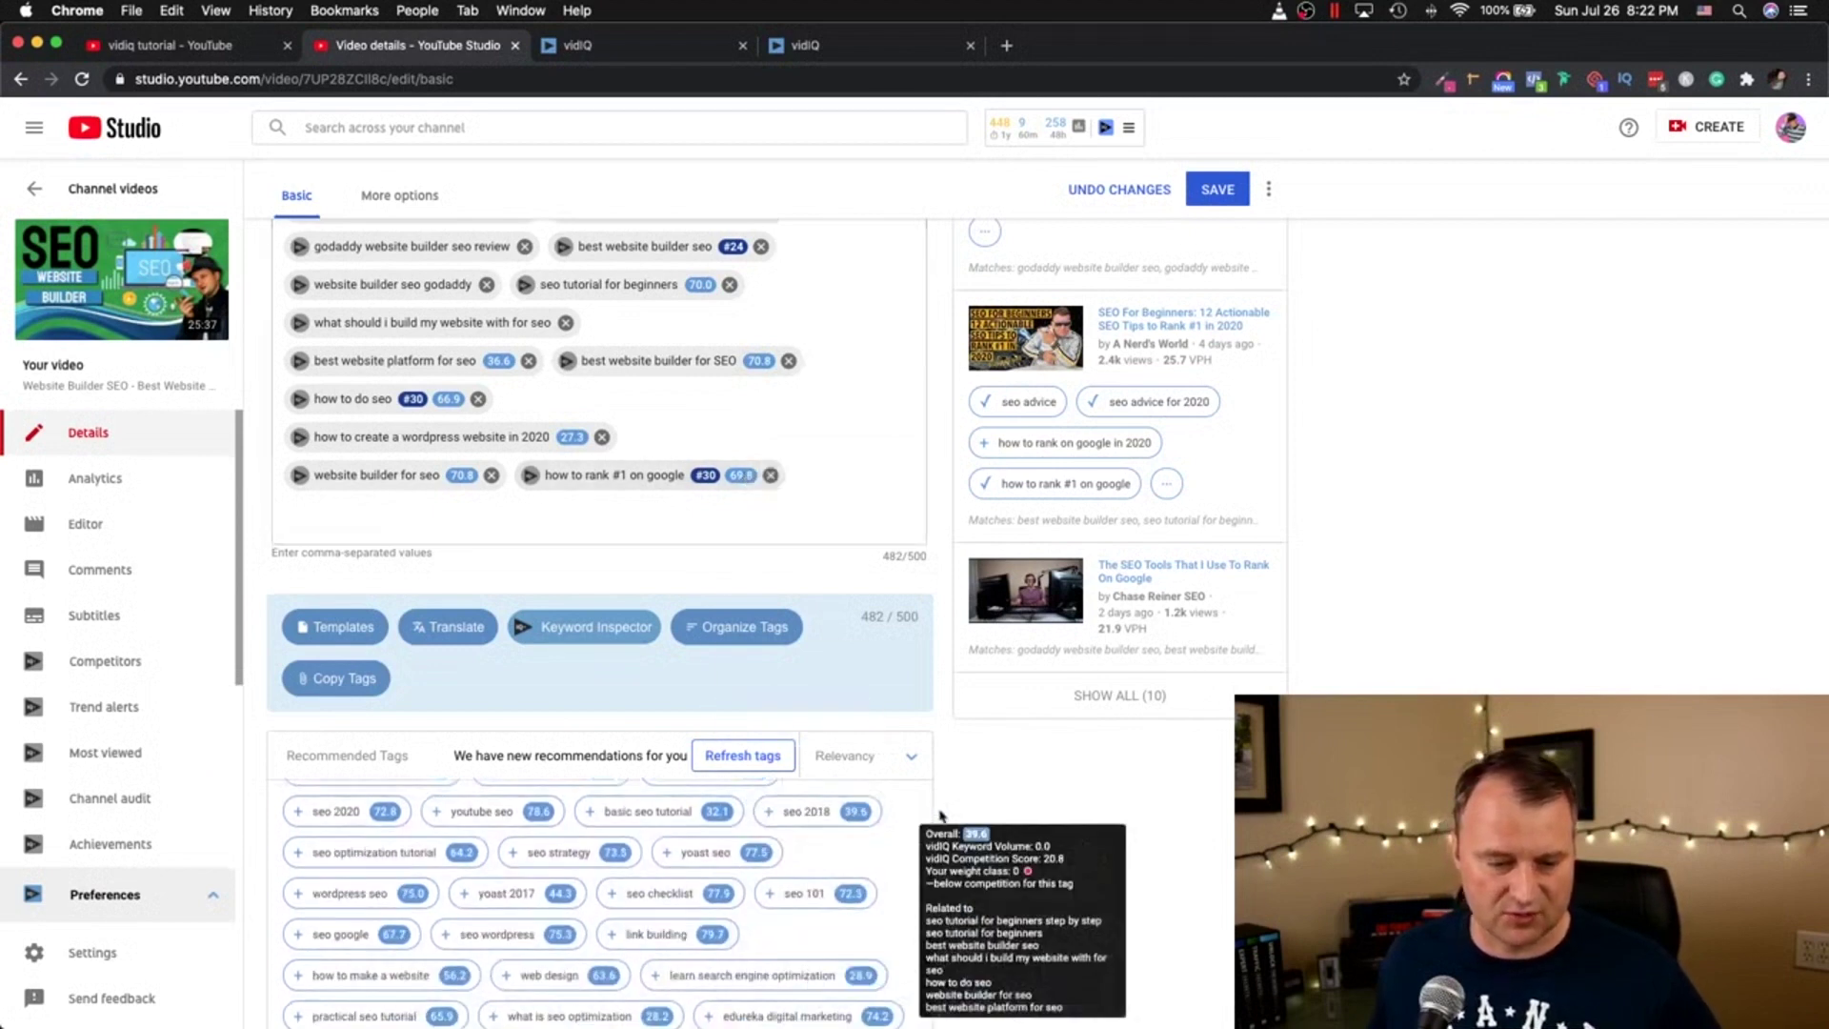
scroll(1102, 800, down, 3)
scroll(724, 810, down, 1)
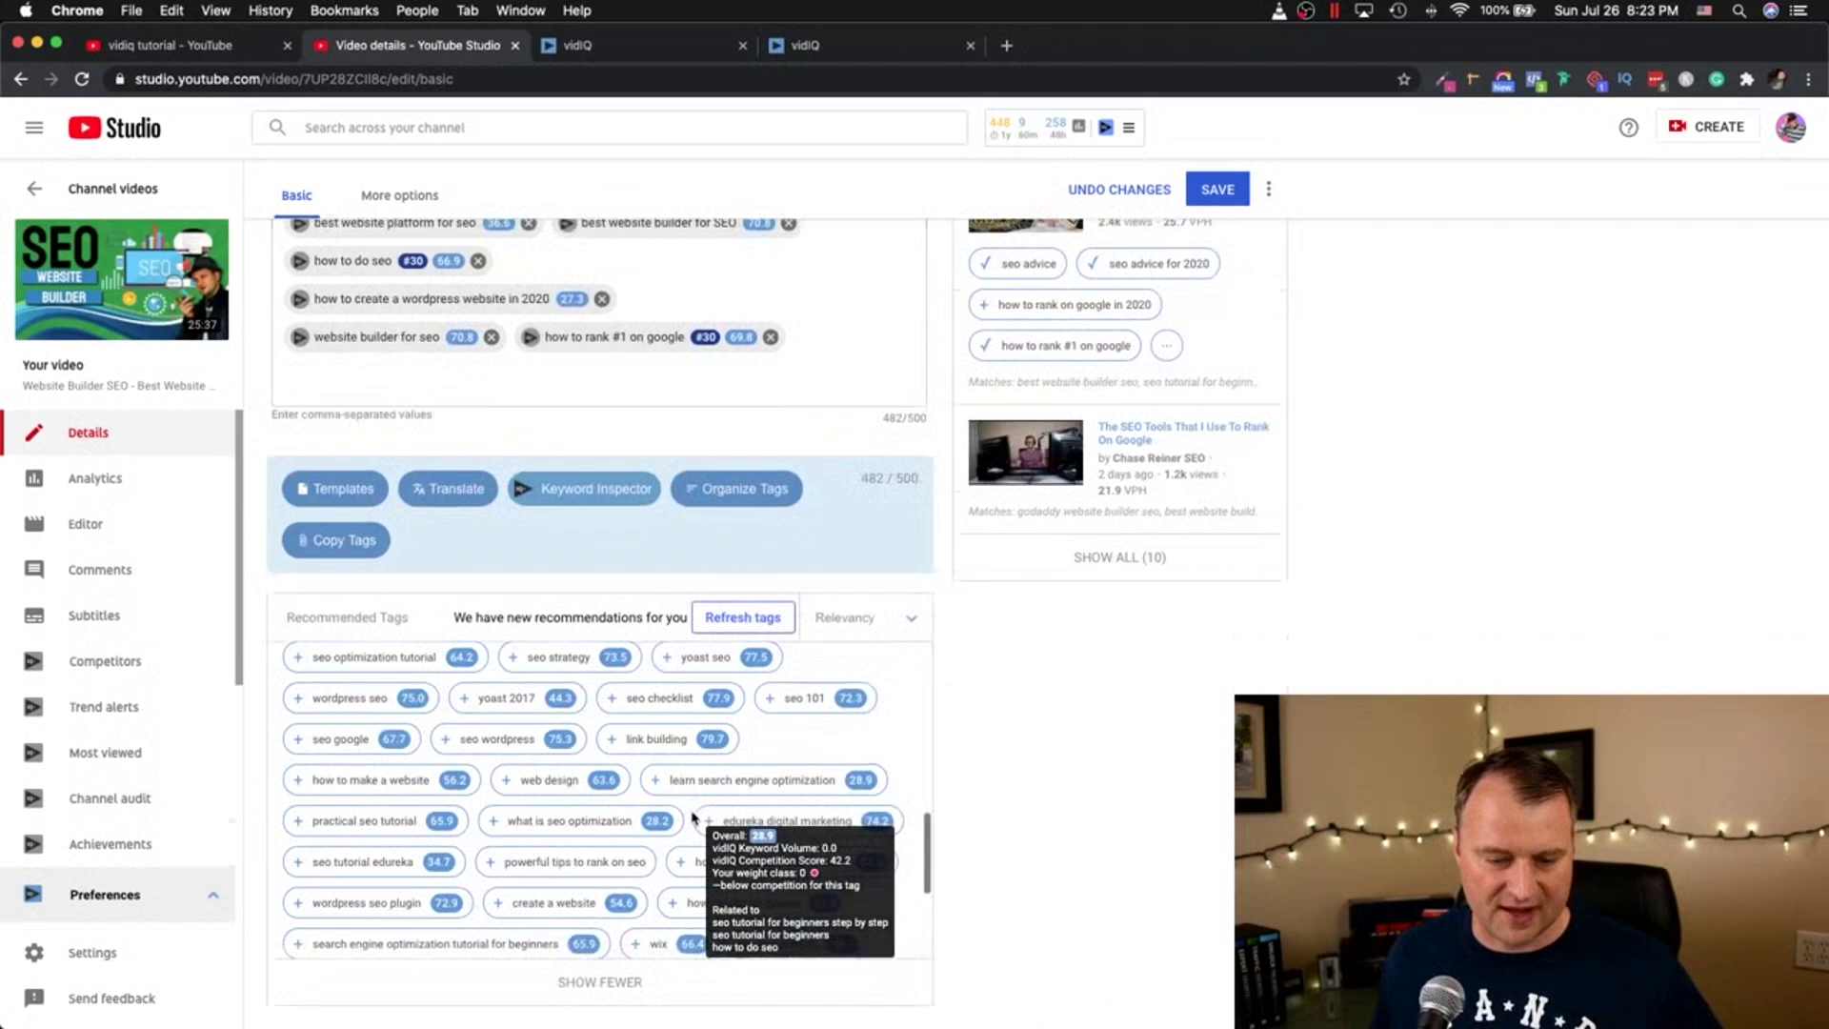
click(510, 779)
mouse_move(397, 381)
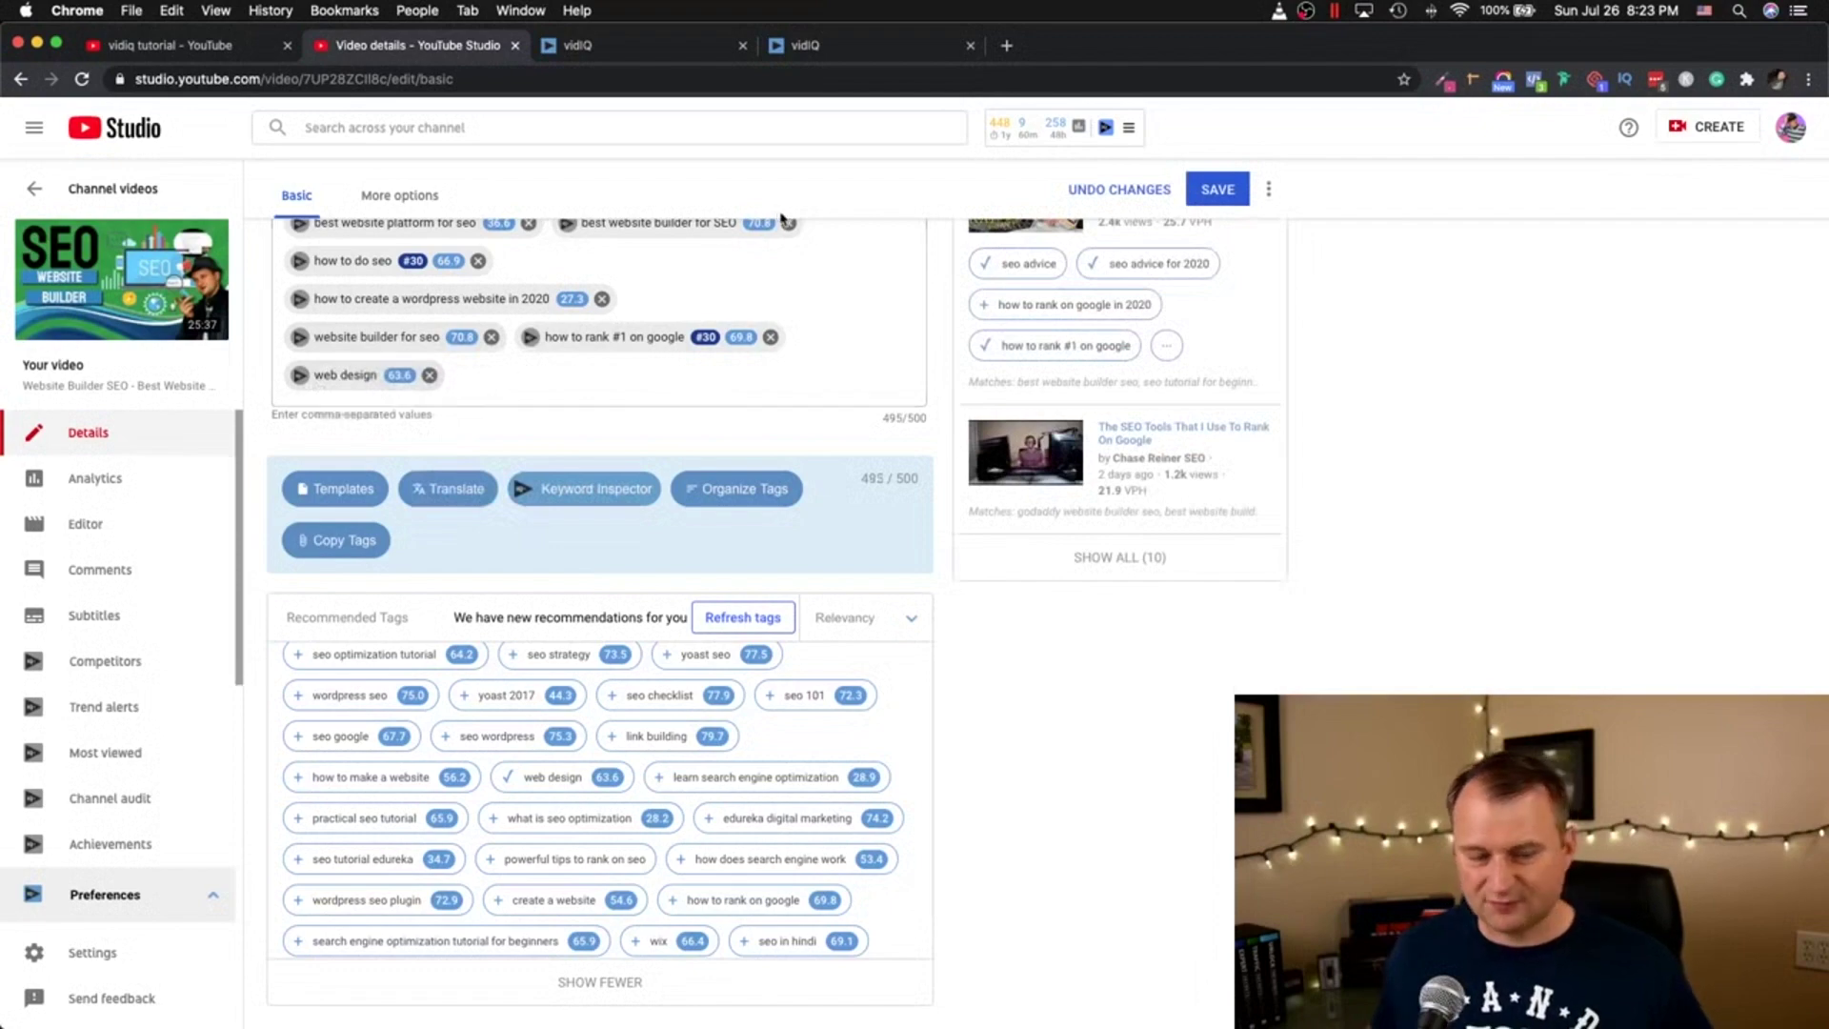
Step: Save the tag changes to the "Website Builder SEO" video
scroll(869, 379, up, 15)
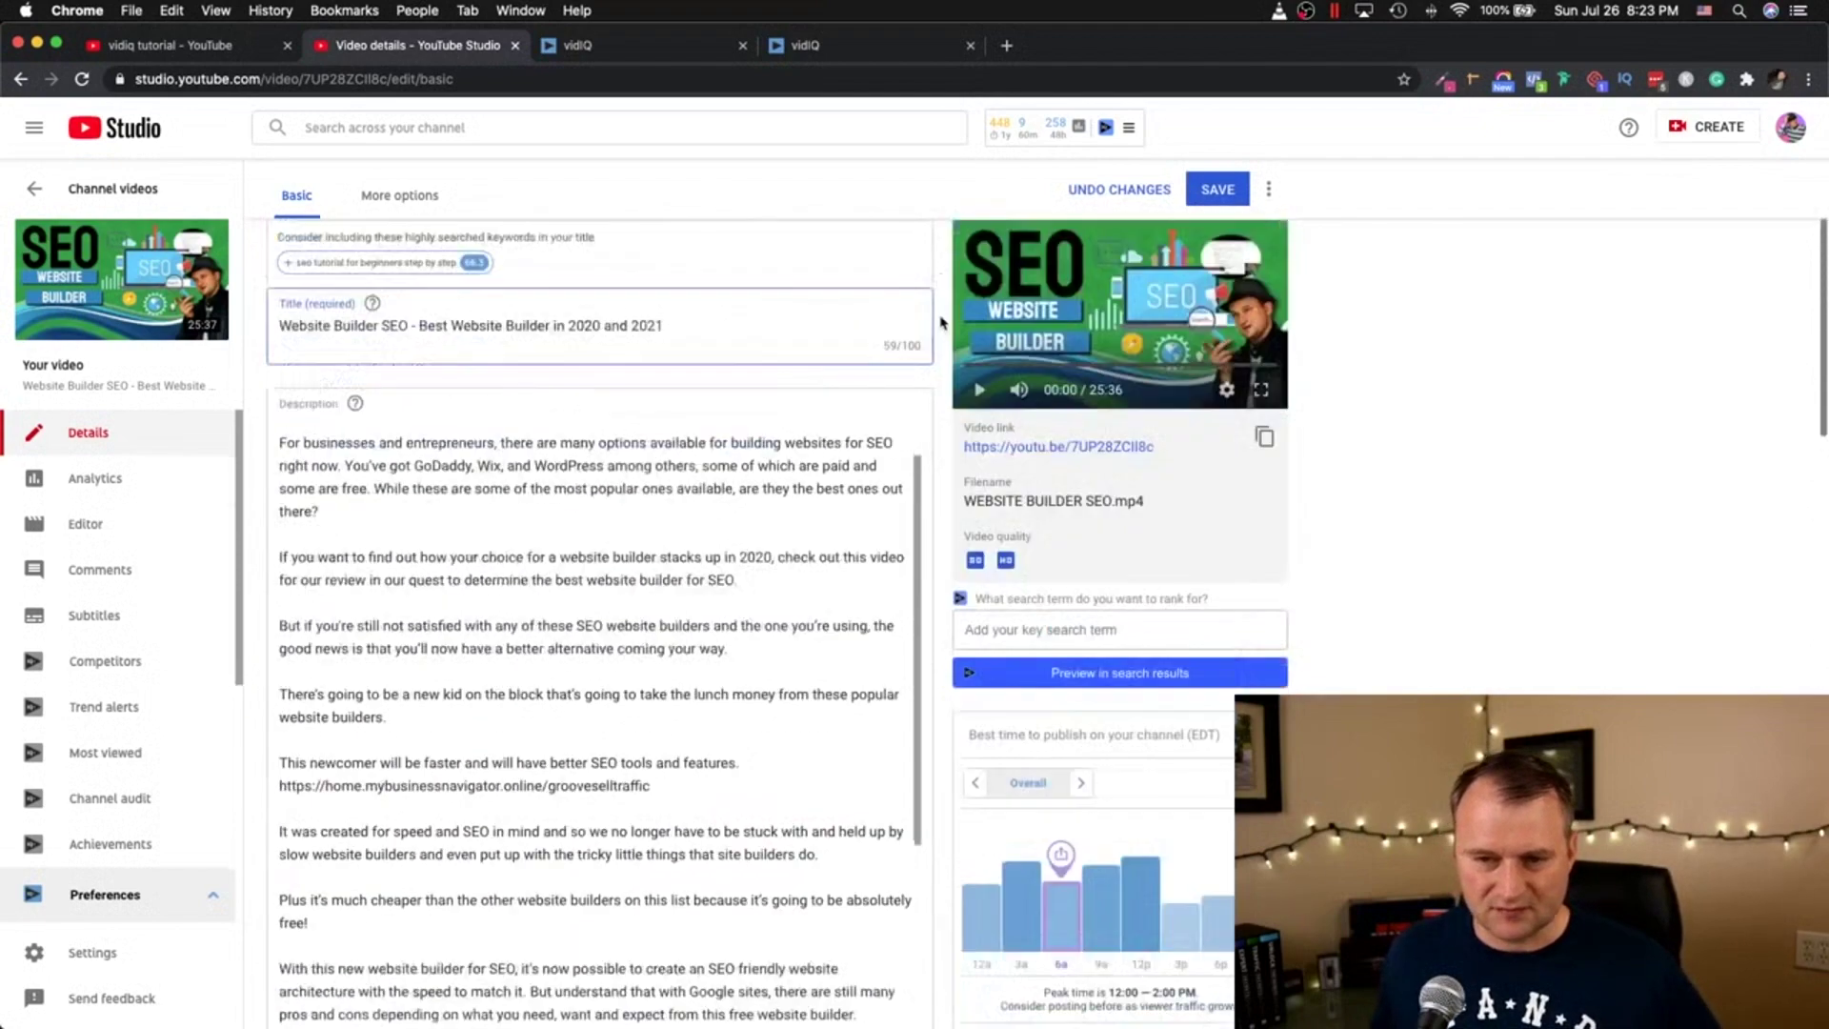
scroll(940, 322, up, 2)
click(1229, 246)
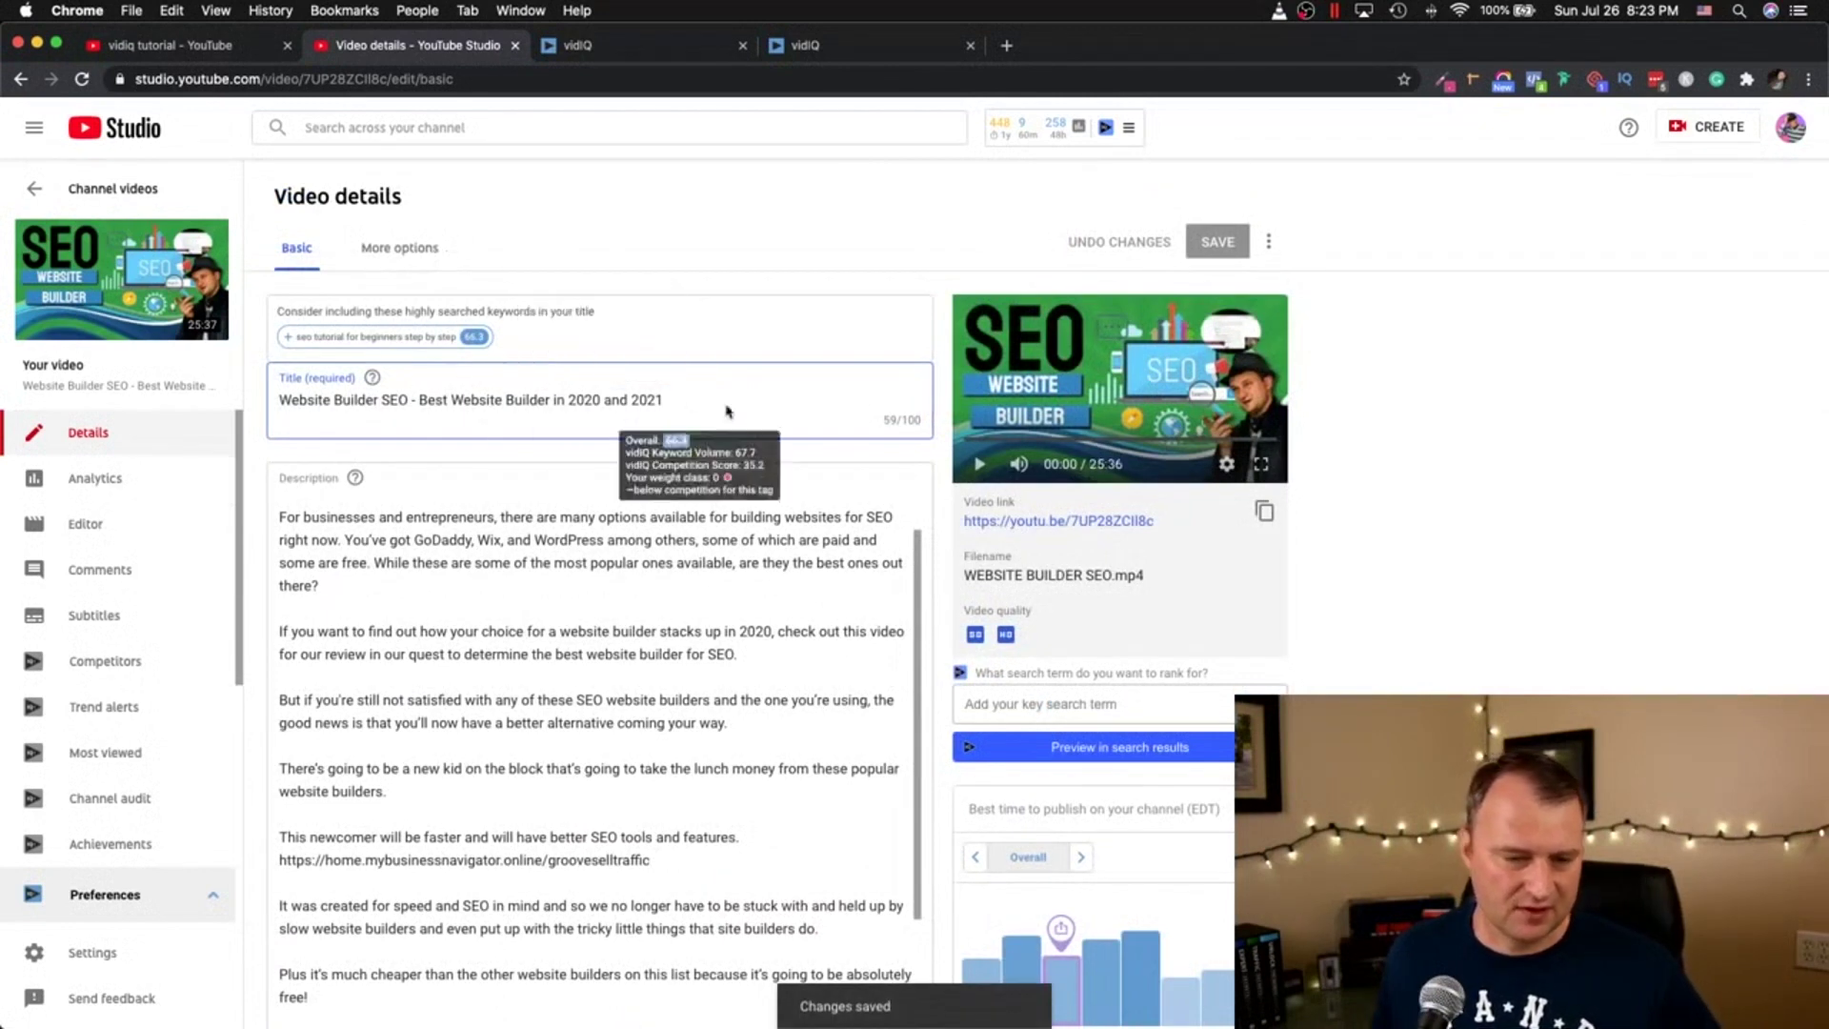
Step: Return to the vidIQ plans page and compare monthly and yearly billing prices for the Pro, Boost and Boost+ plans
click(667, 42)
click(901, 49)
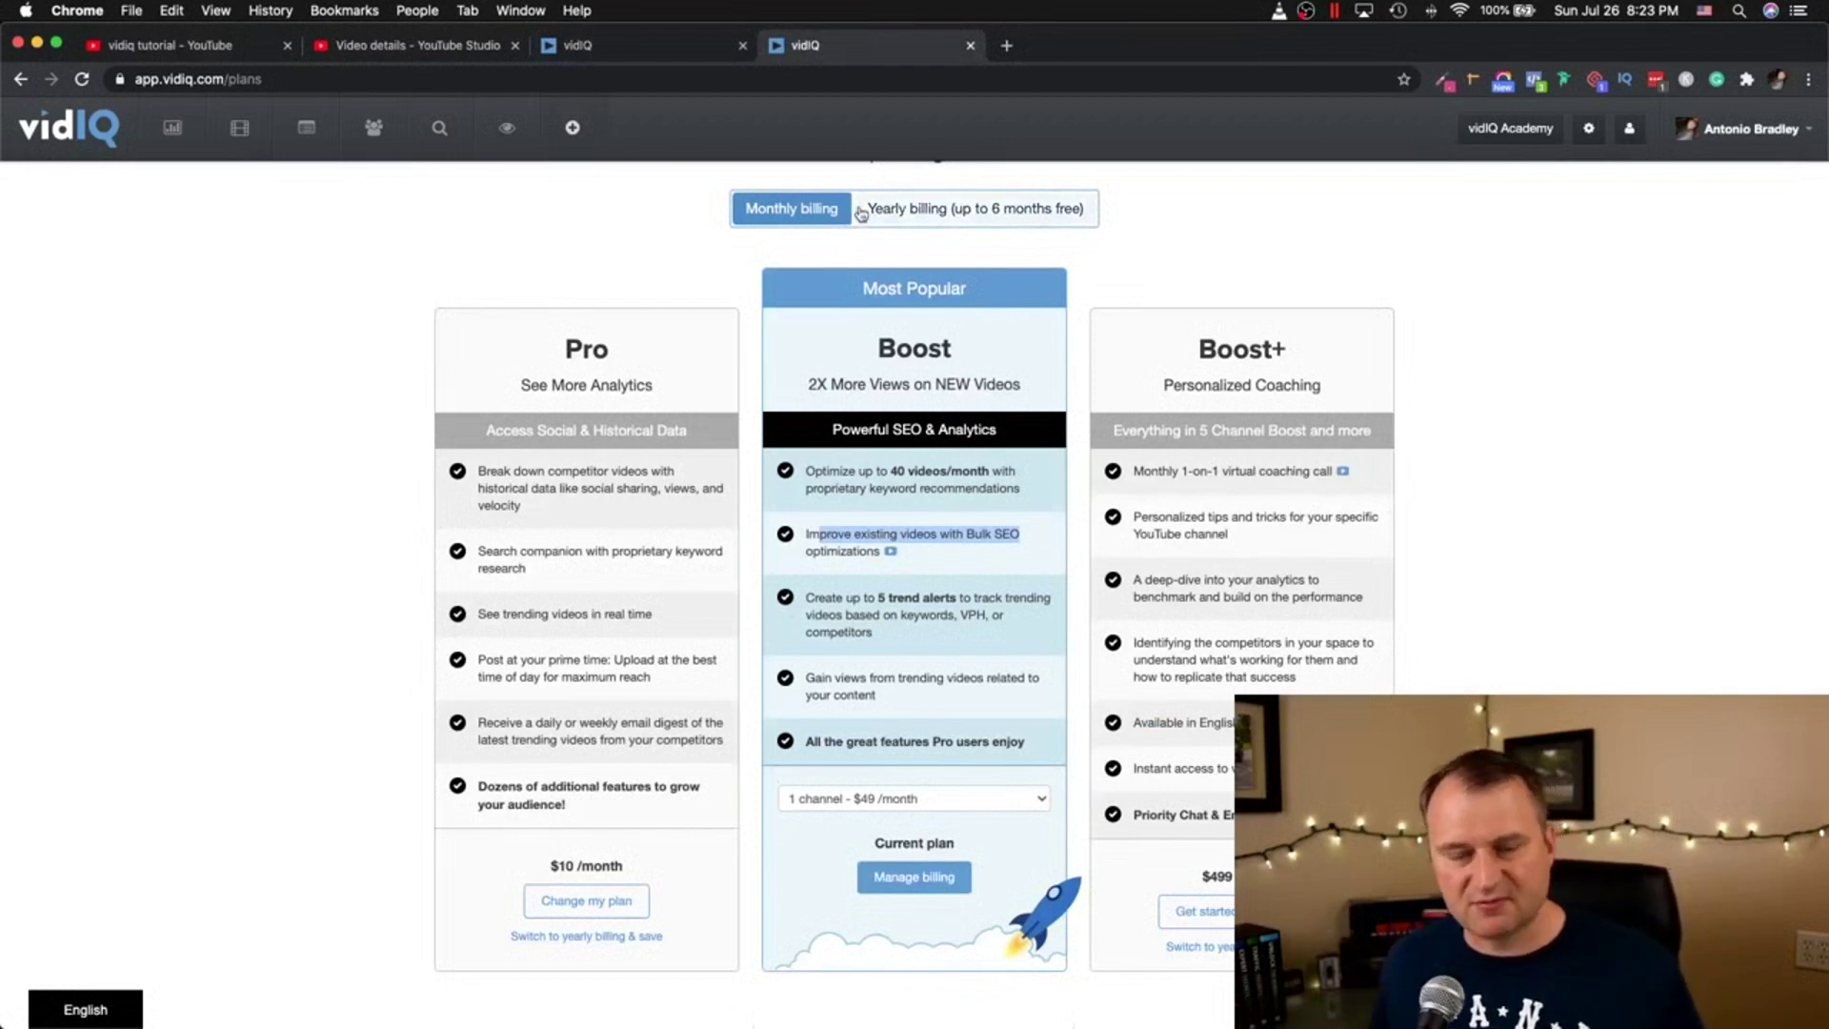
click(917, 212)
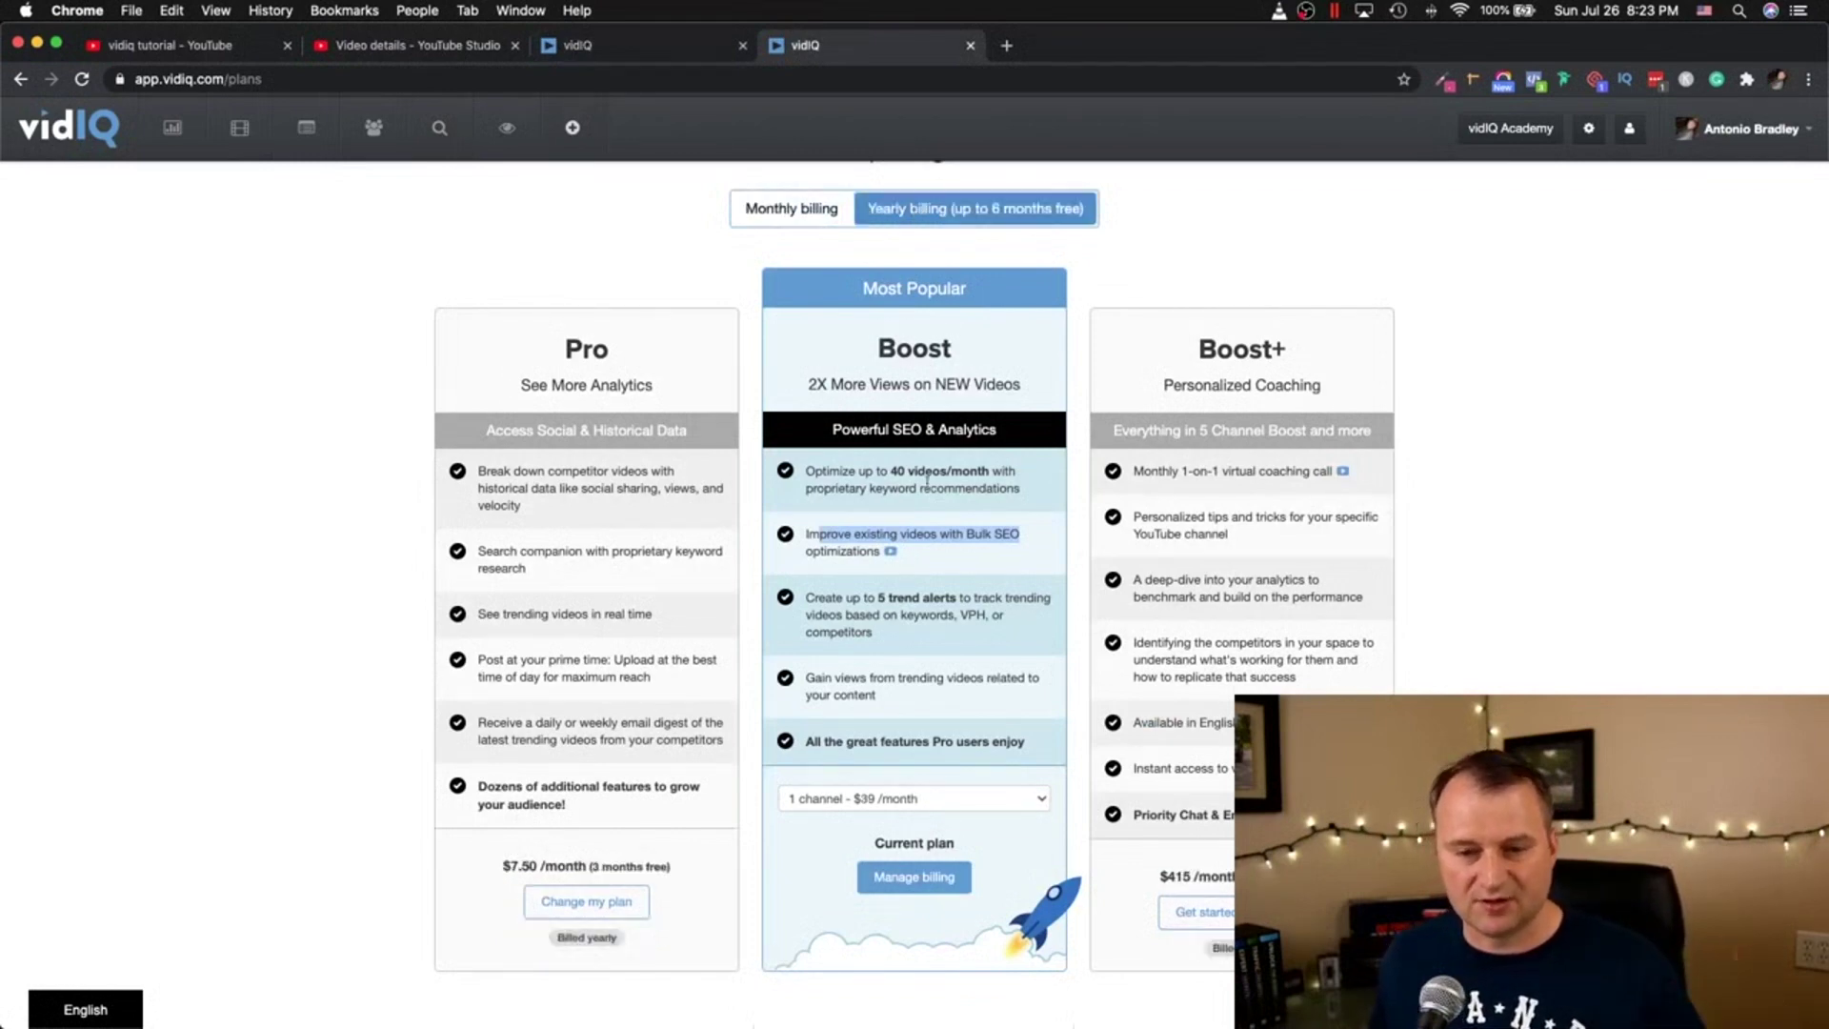
click(815, 207)
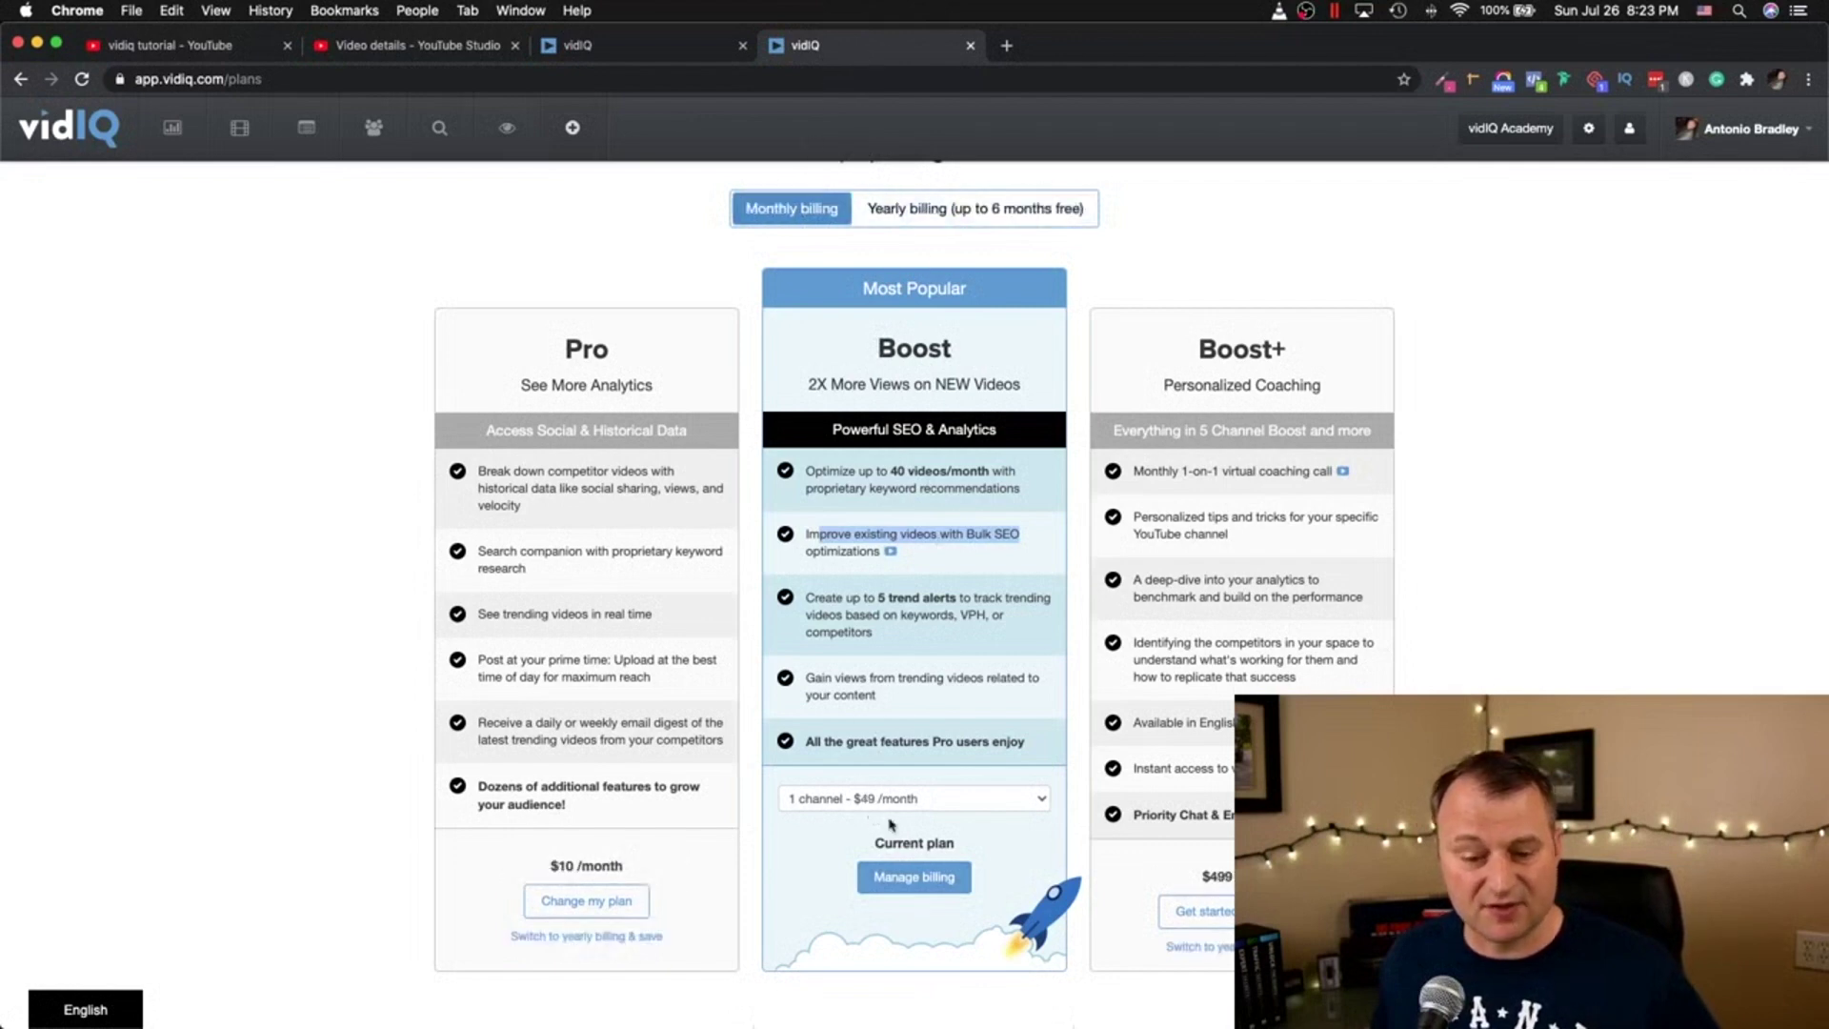
click(900, 213)
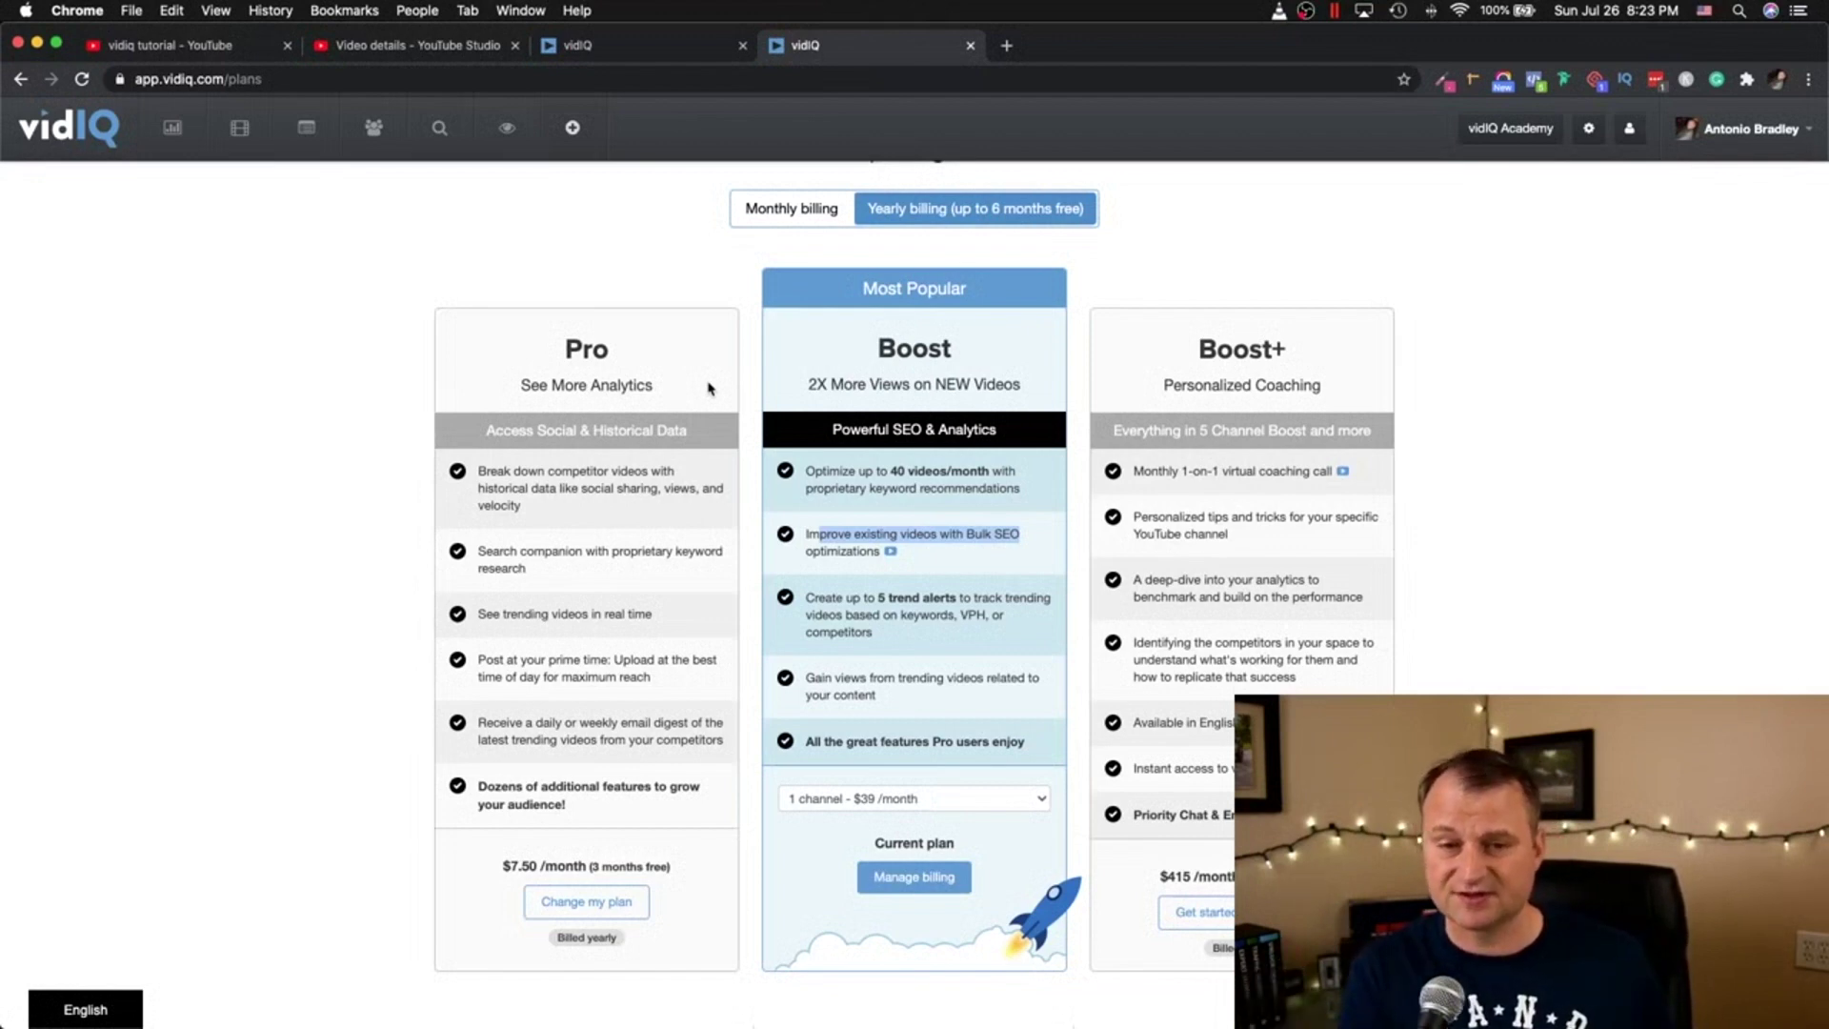
scroll(707, 388, down, 1)
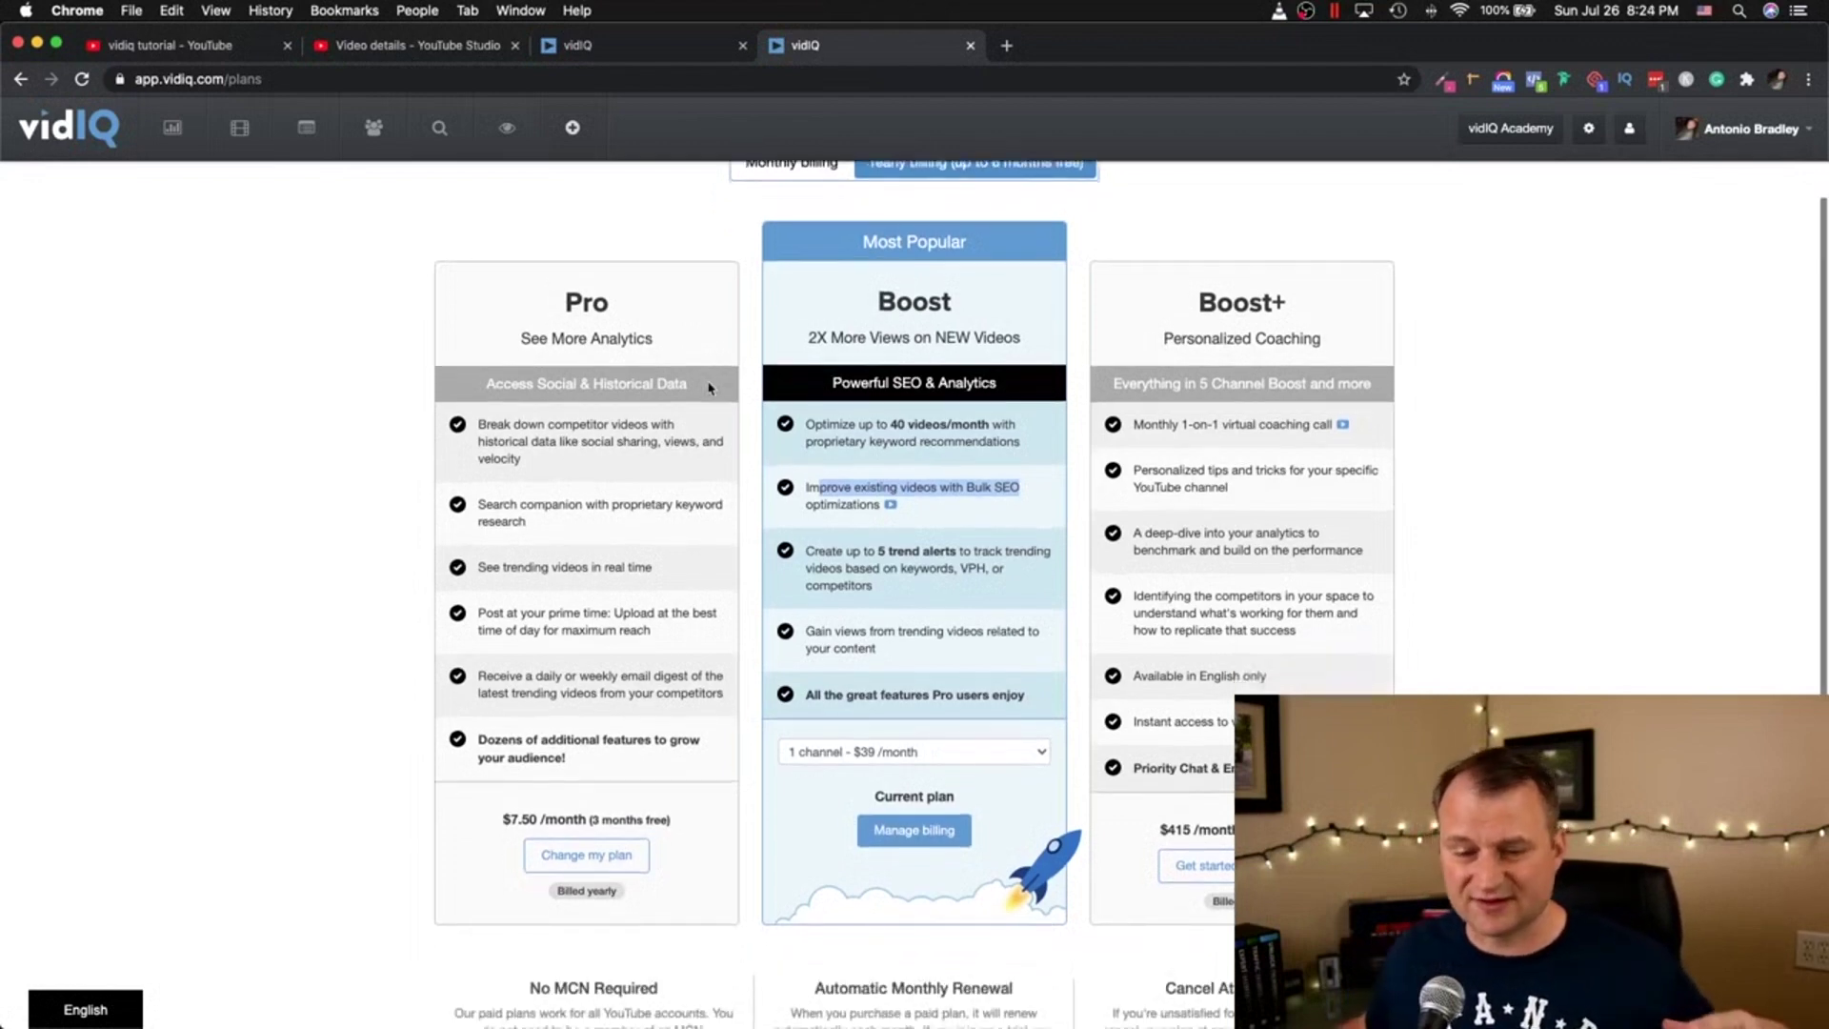
Step: Open the channel's Subscriber Analysis in vidIQ, review when subscribers are online, and return to the plans page
click(664, 47)
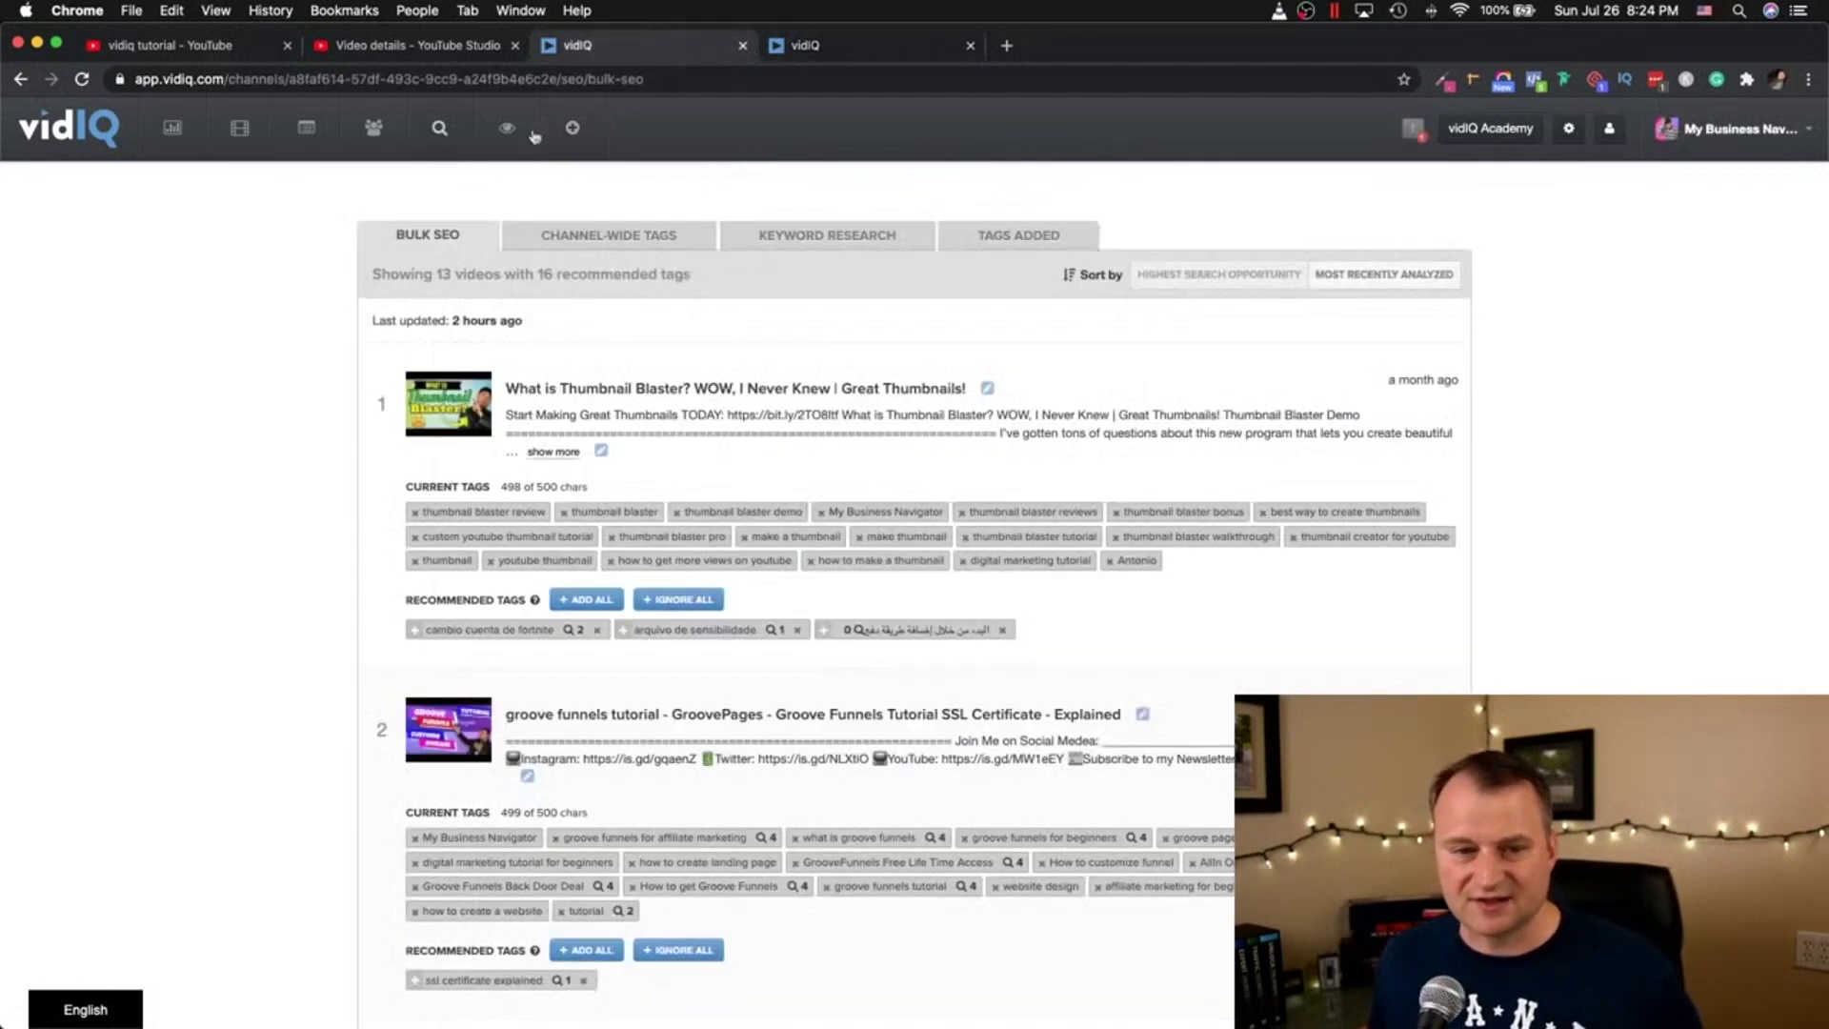
click(373, 126)
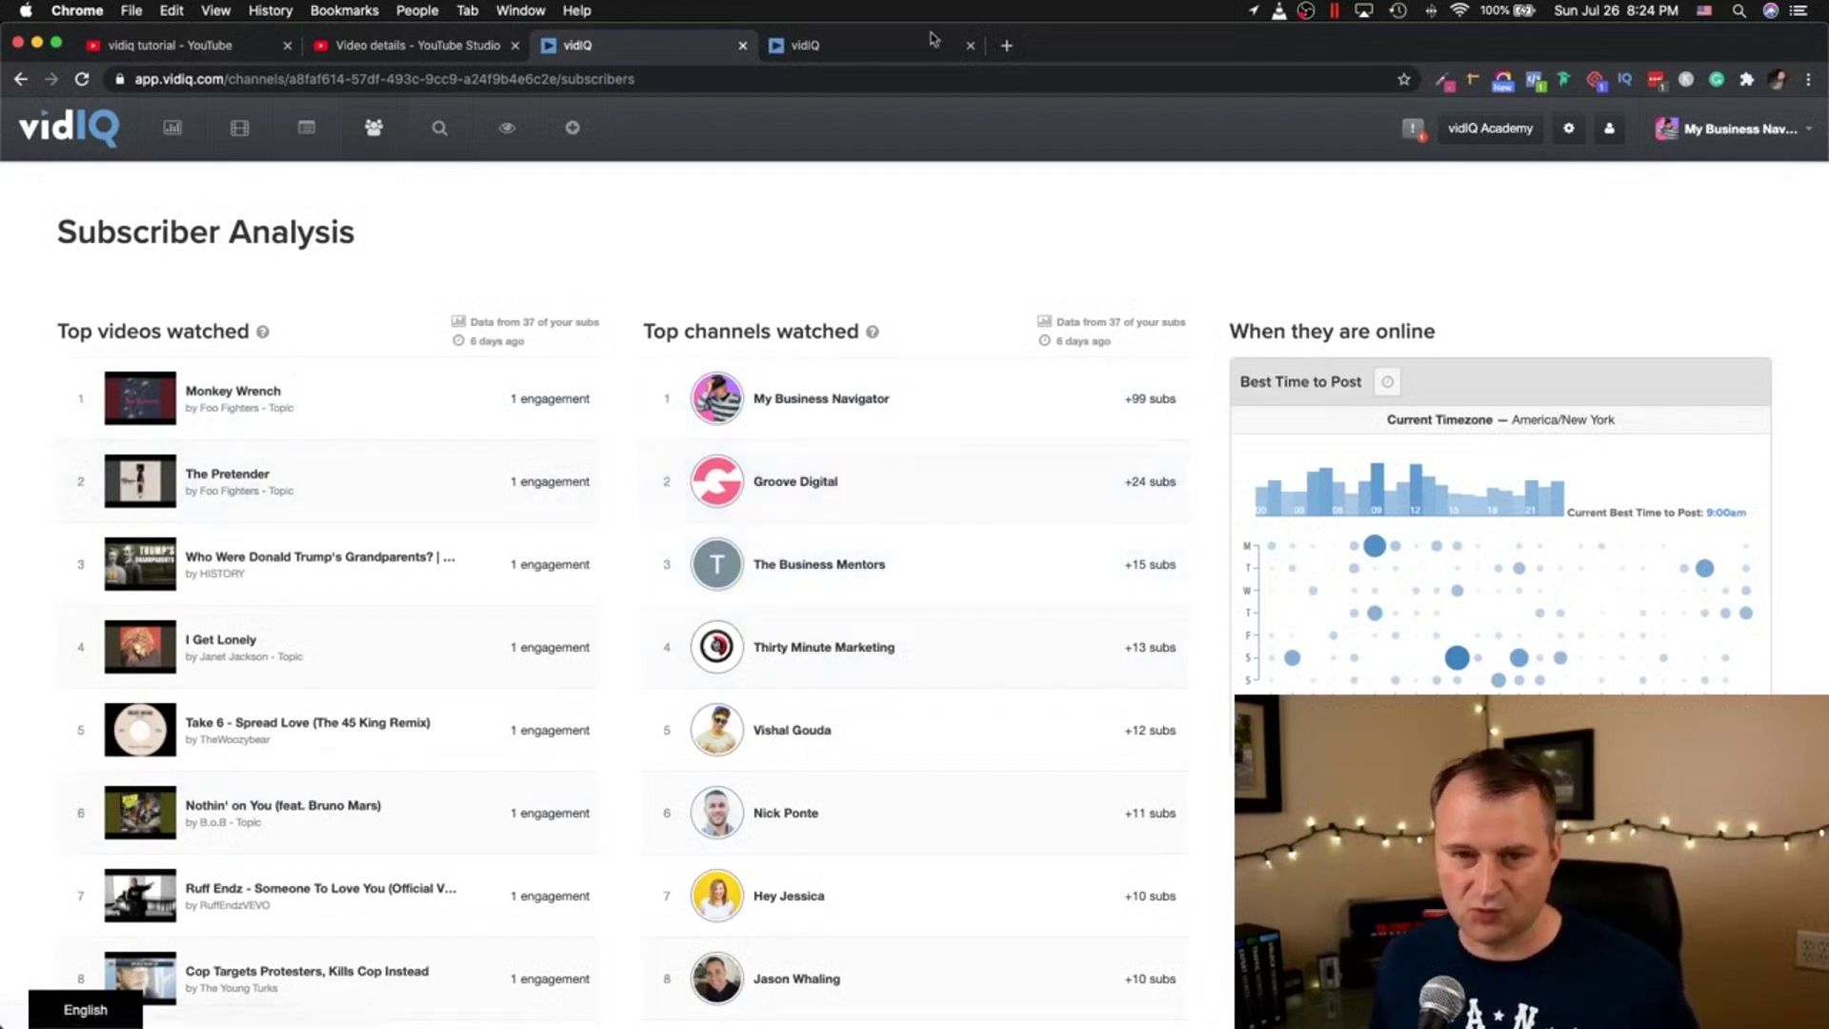
click(894, 49)
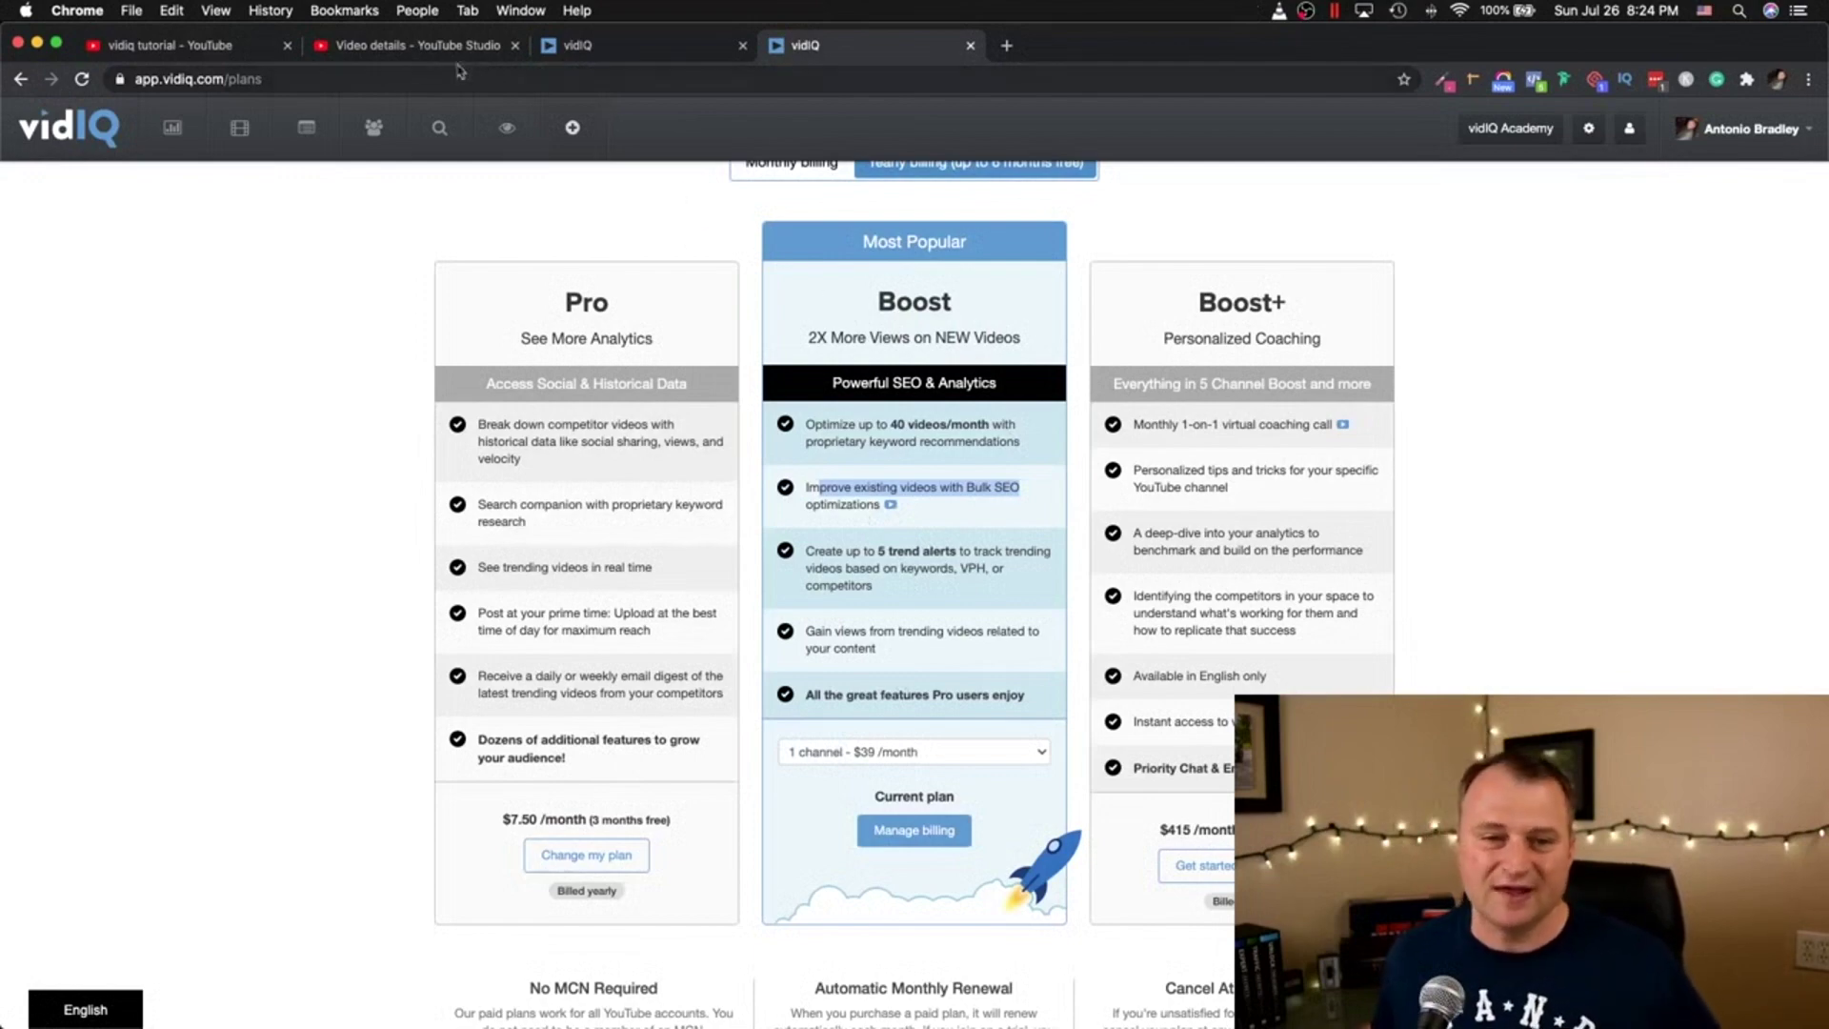
Step: Return to the "Website Builder SEO" video's details and examine the recommended tags, including the keyword score of "wix"
click(420, 45)
scroll(1333, 542, down, 20)
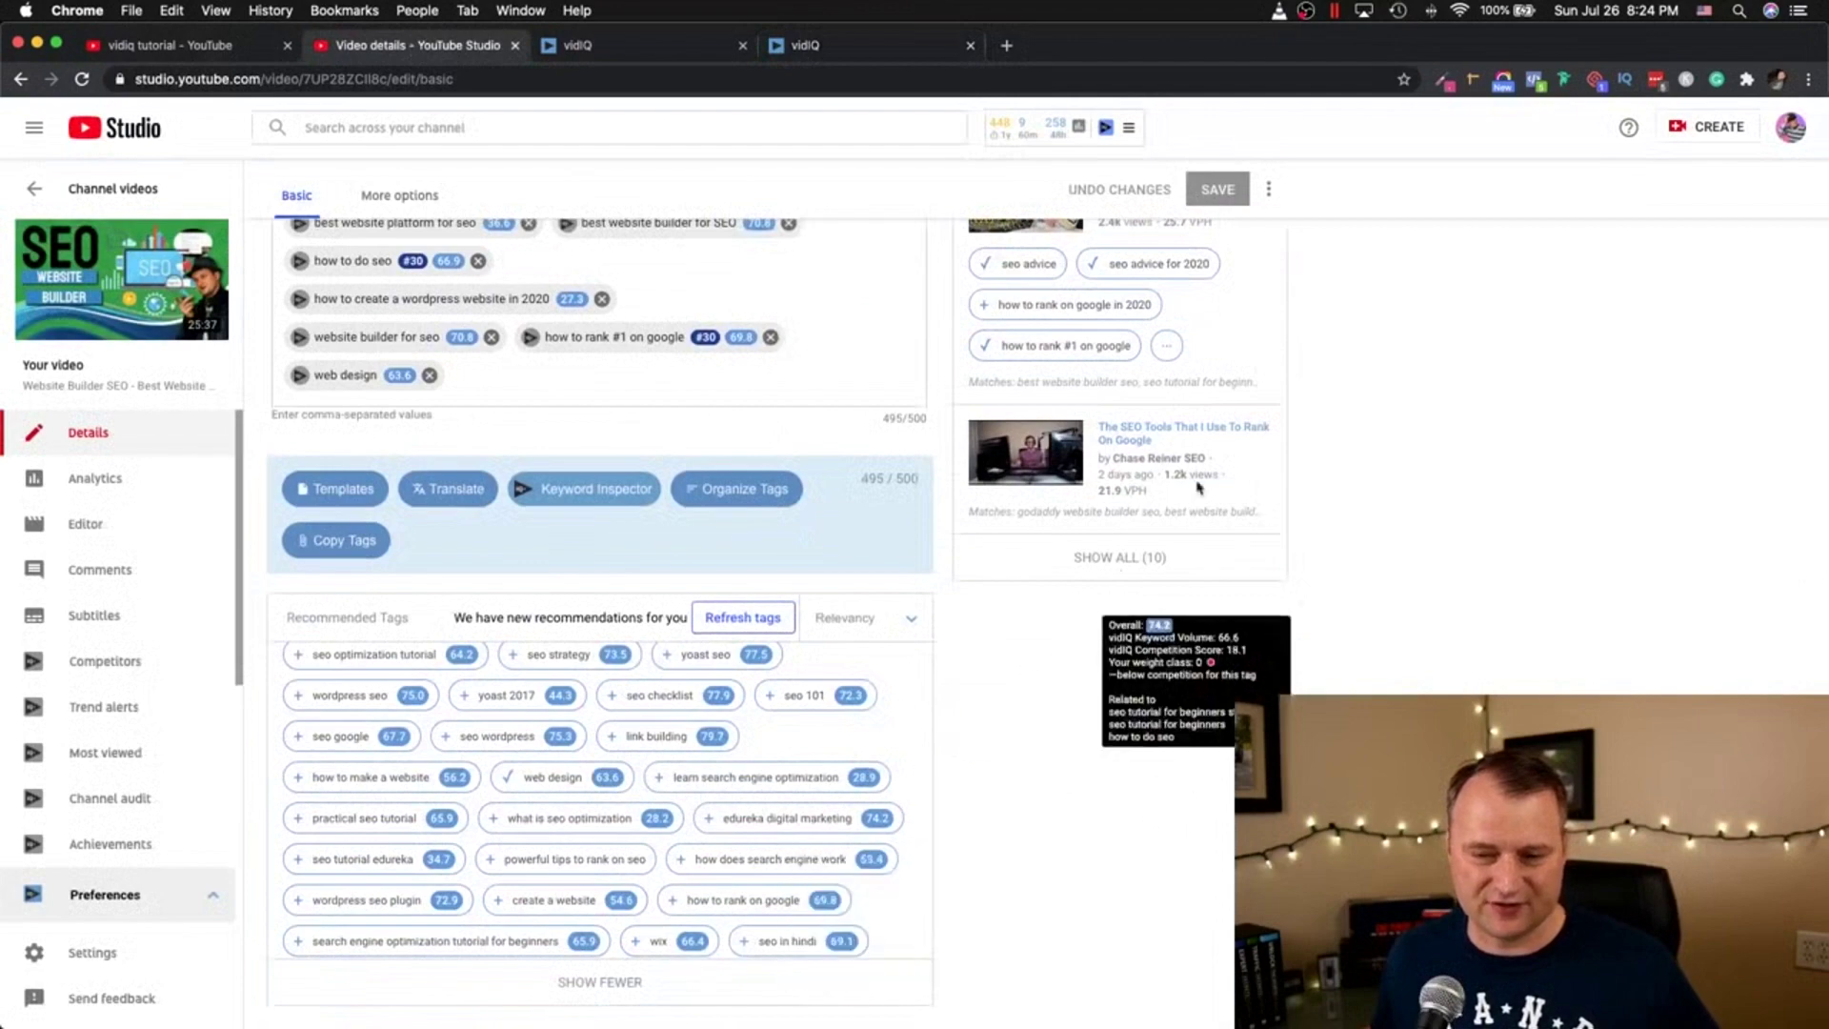
scroll(1191, 619, up, 3)
scroll(1139, 626, down, 1)
scroll(1139, 625, down, 2)
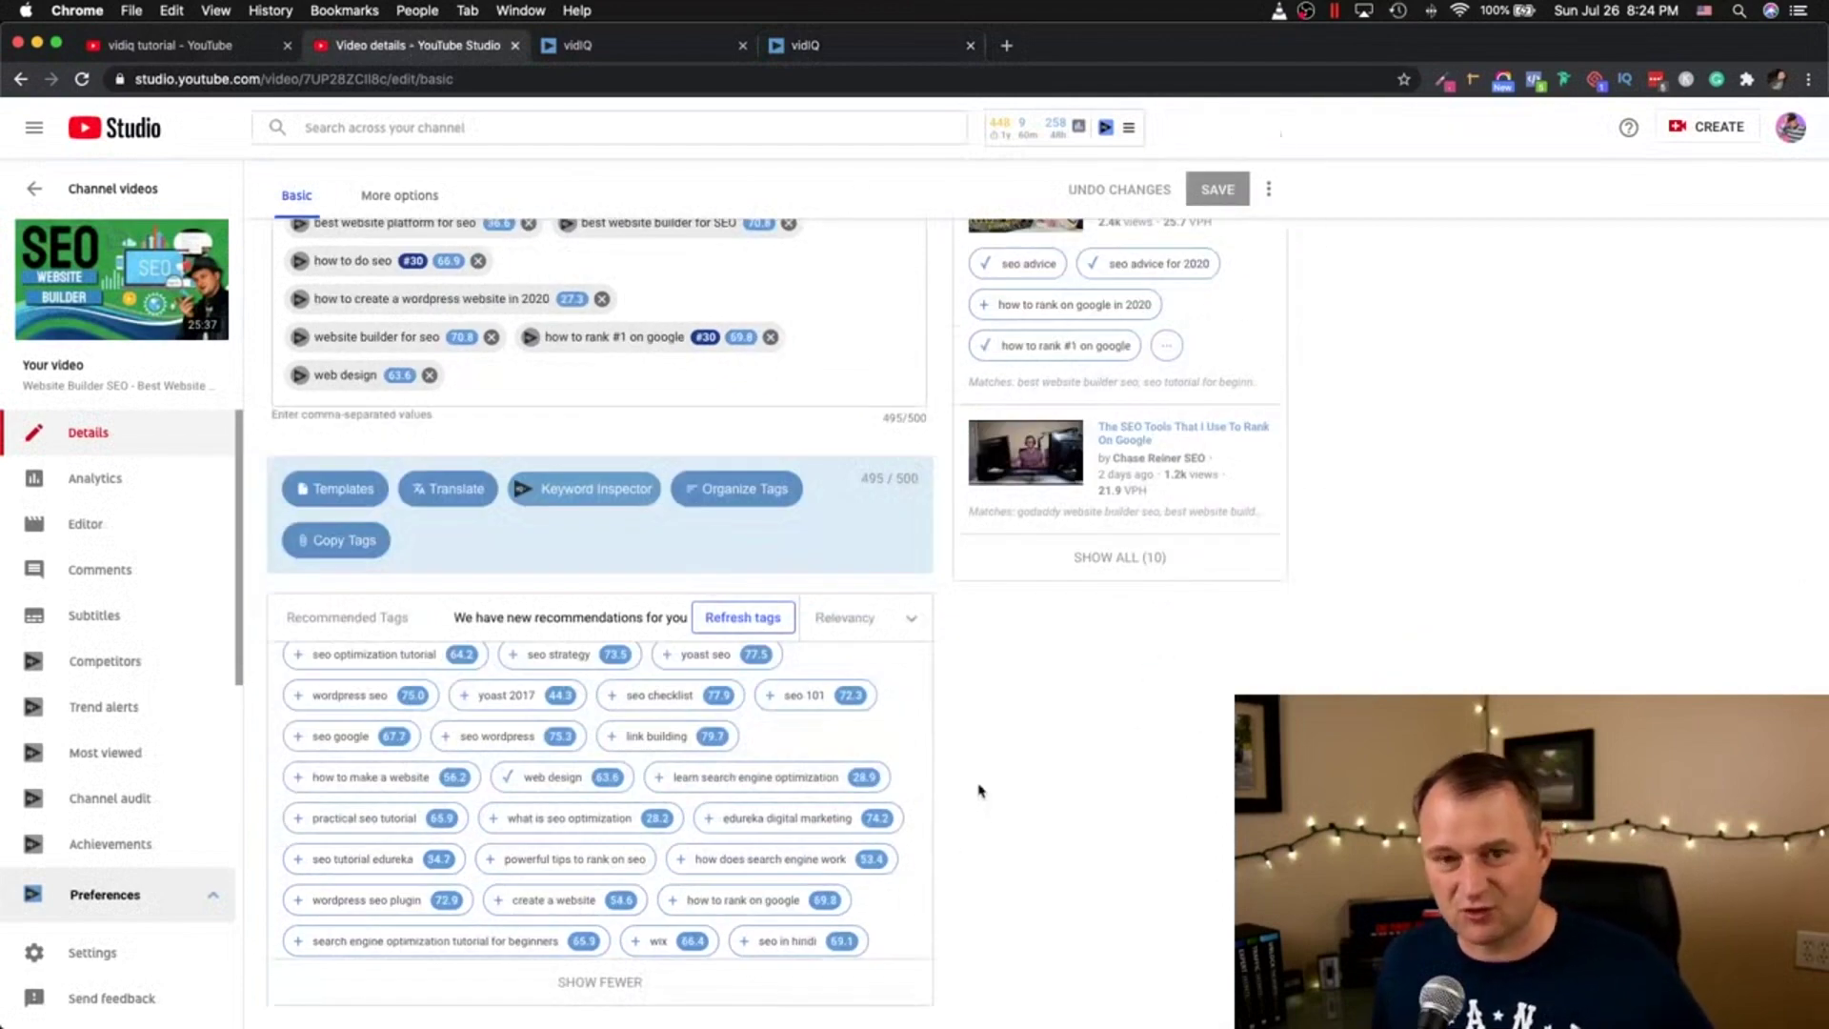
scroll(772, 819, down, 3)
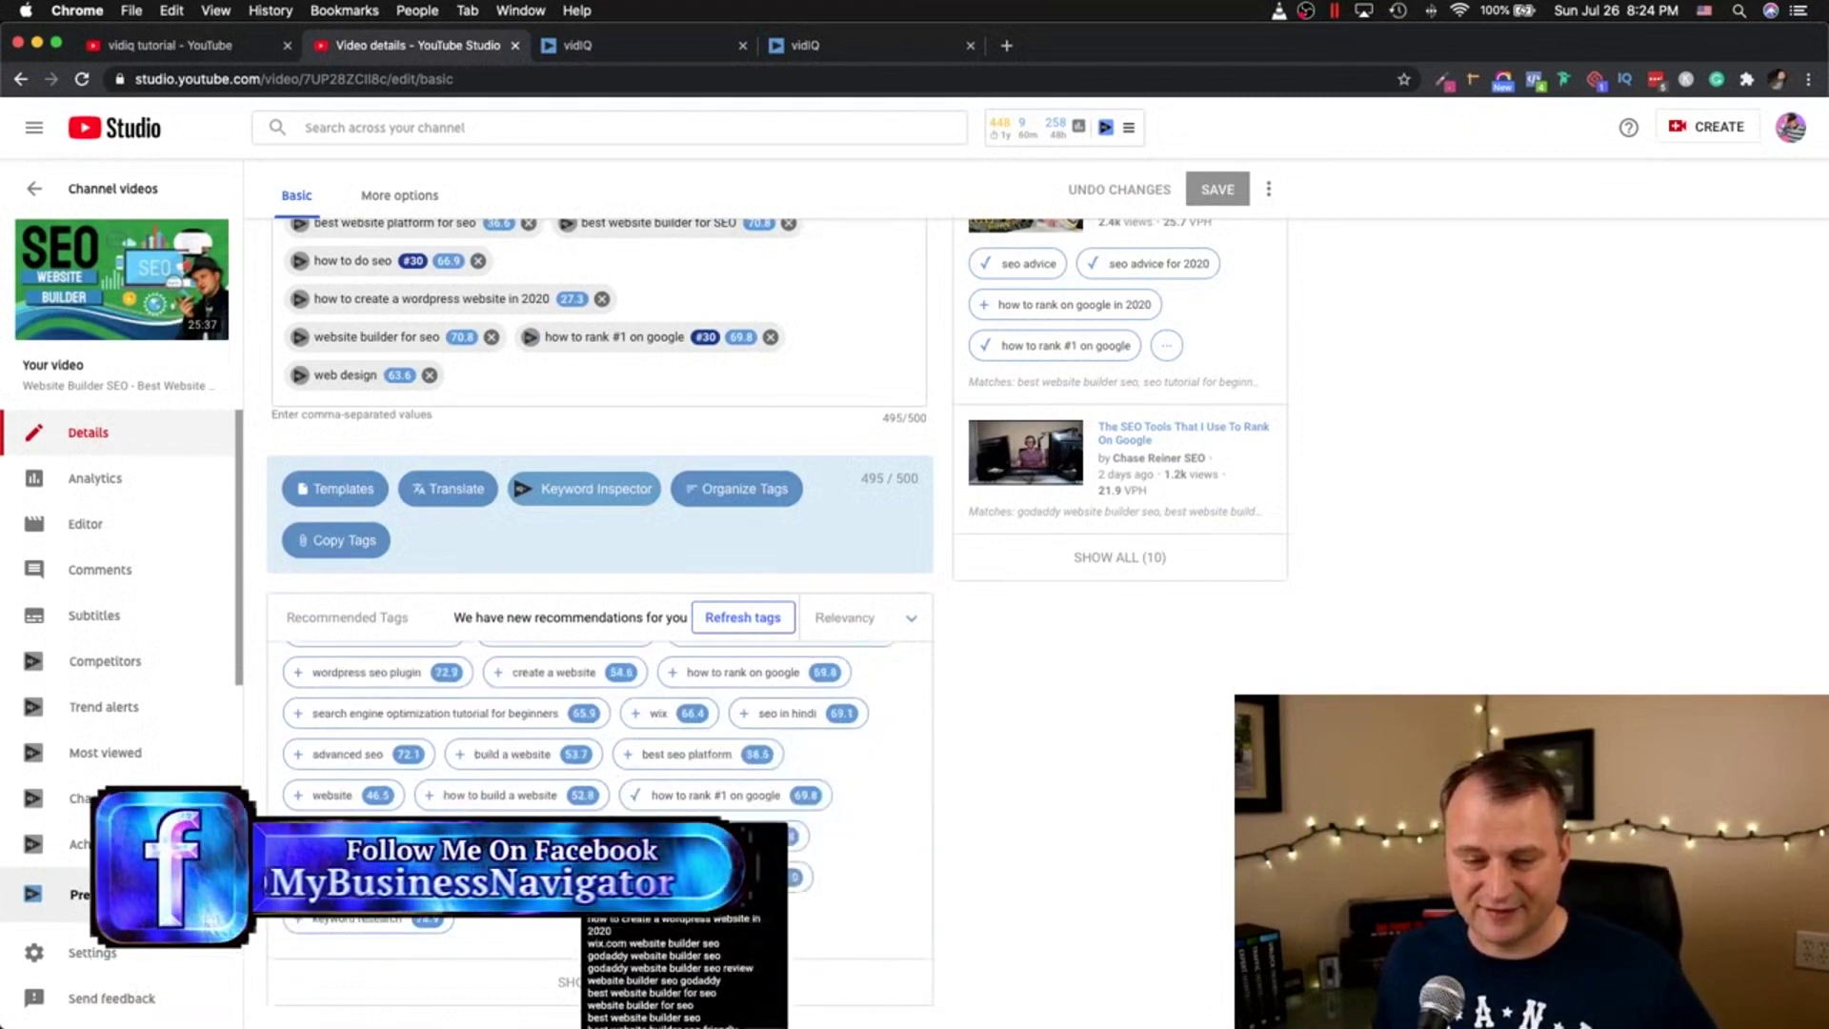
mouse_move(687, 717)
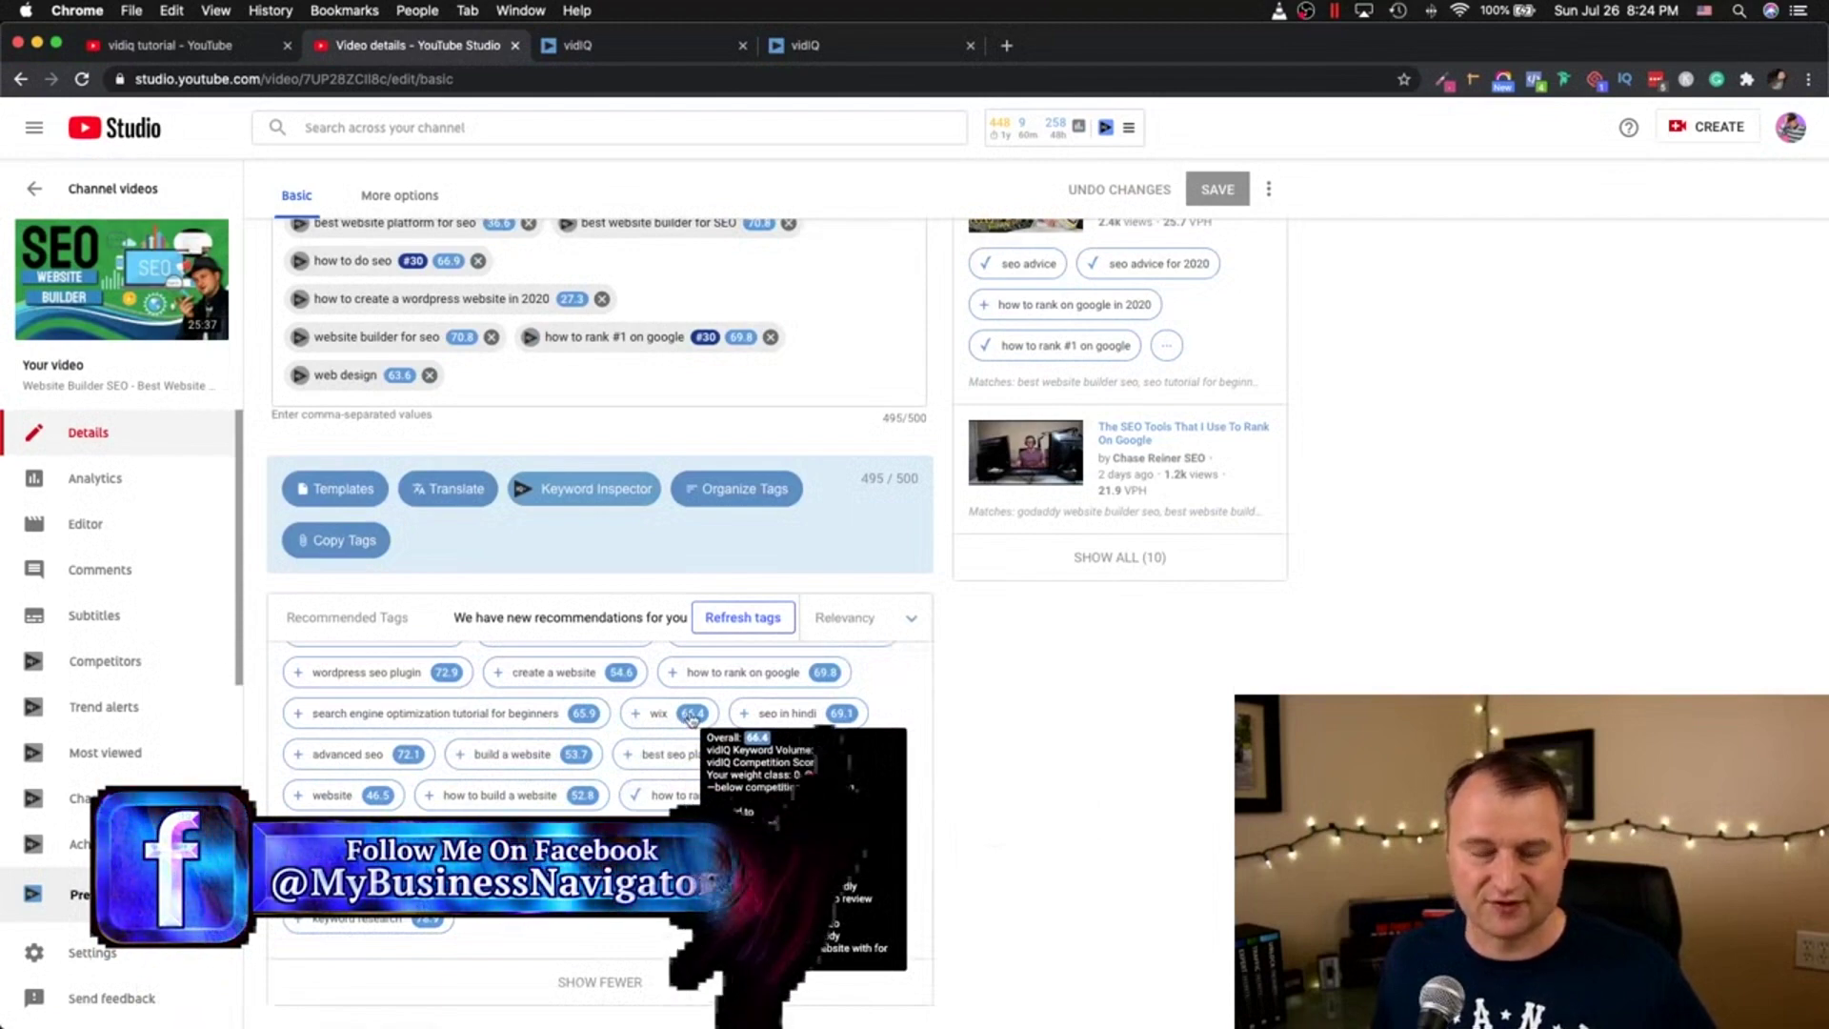
Step: Review the video's vidIQ SEO score breakdown, then its title and description
scroll(1132, 602, up, 15)
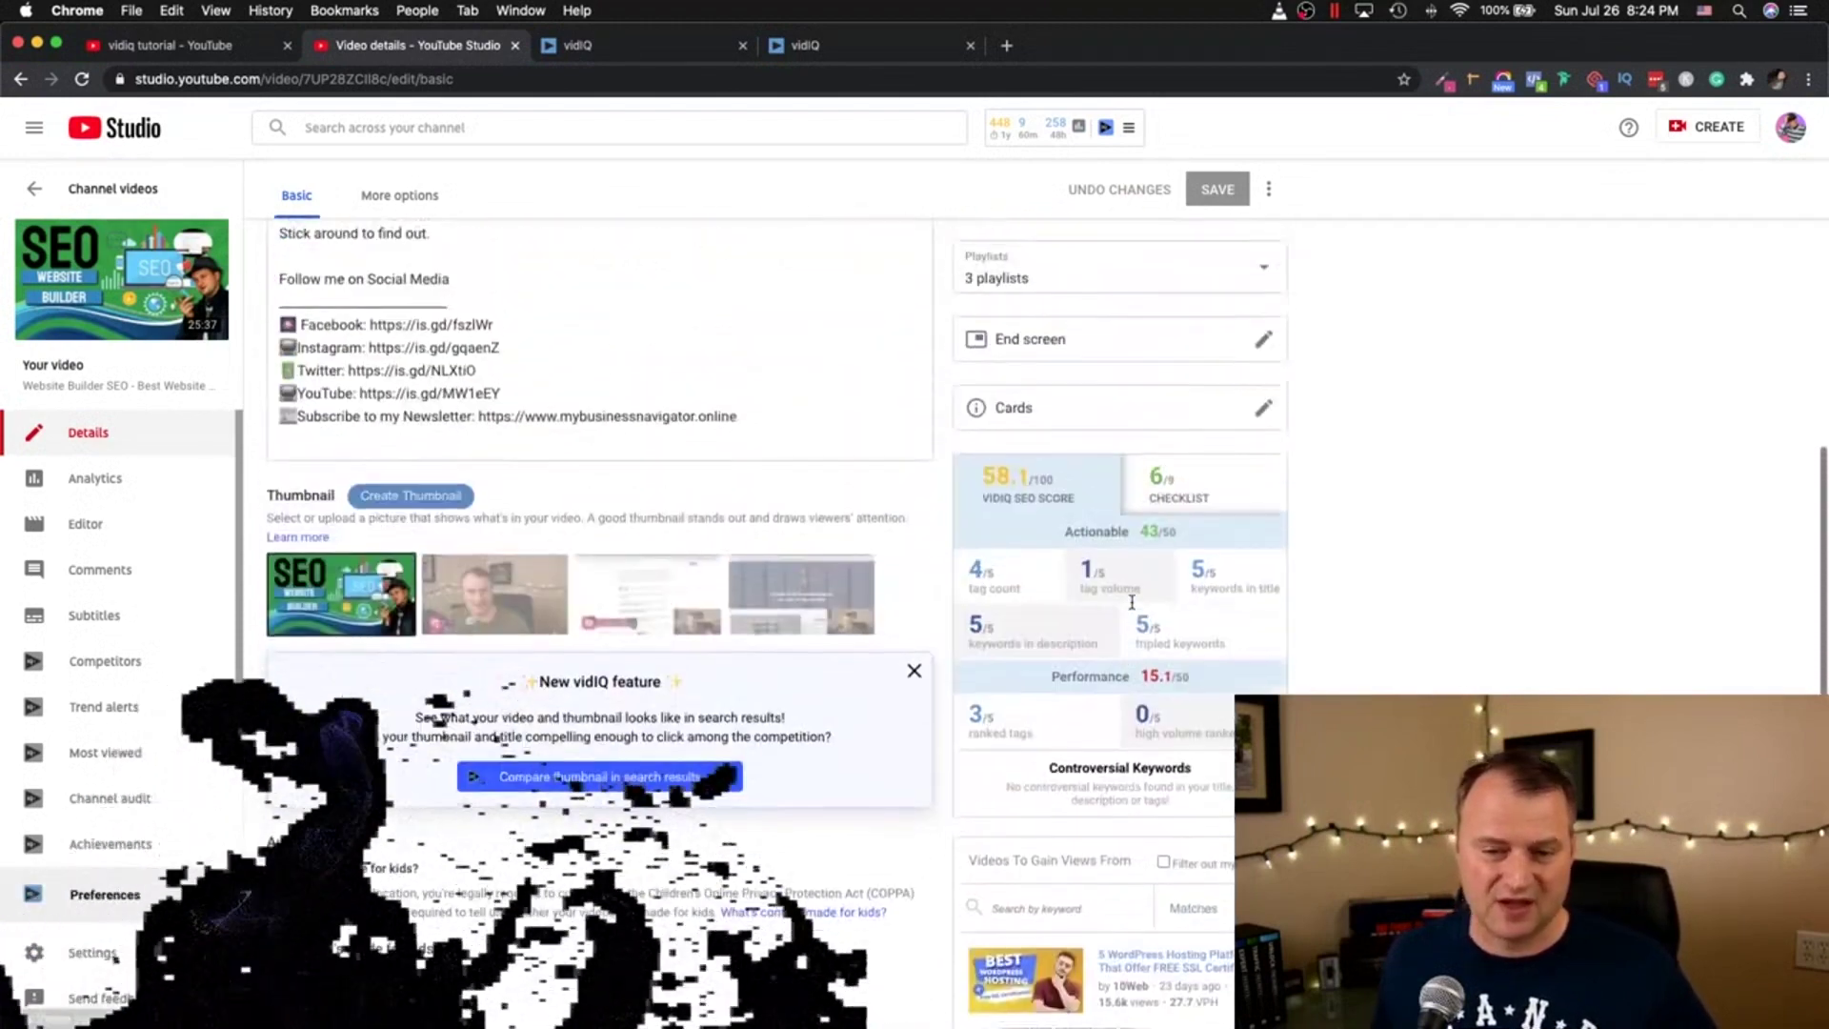
scroll(1132, 601, up, 4)
scroll(1131, 601, down, 6)
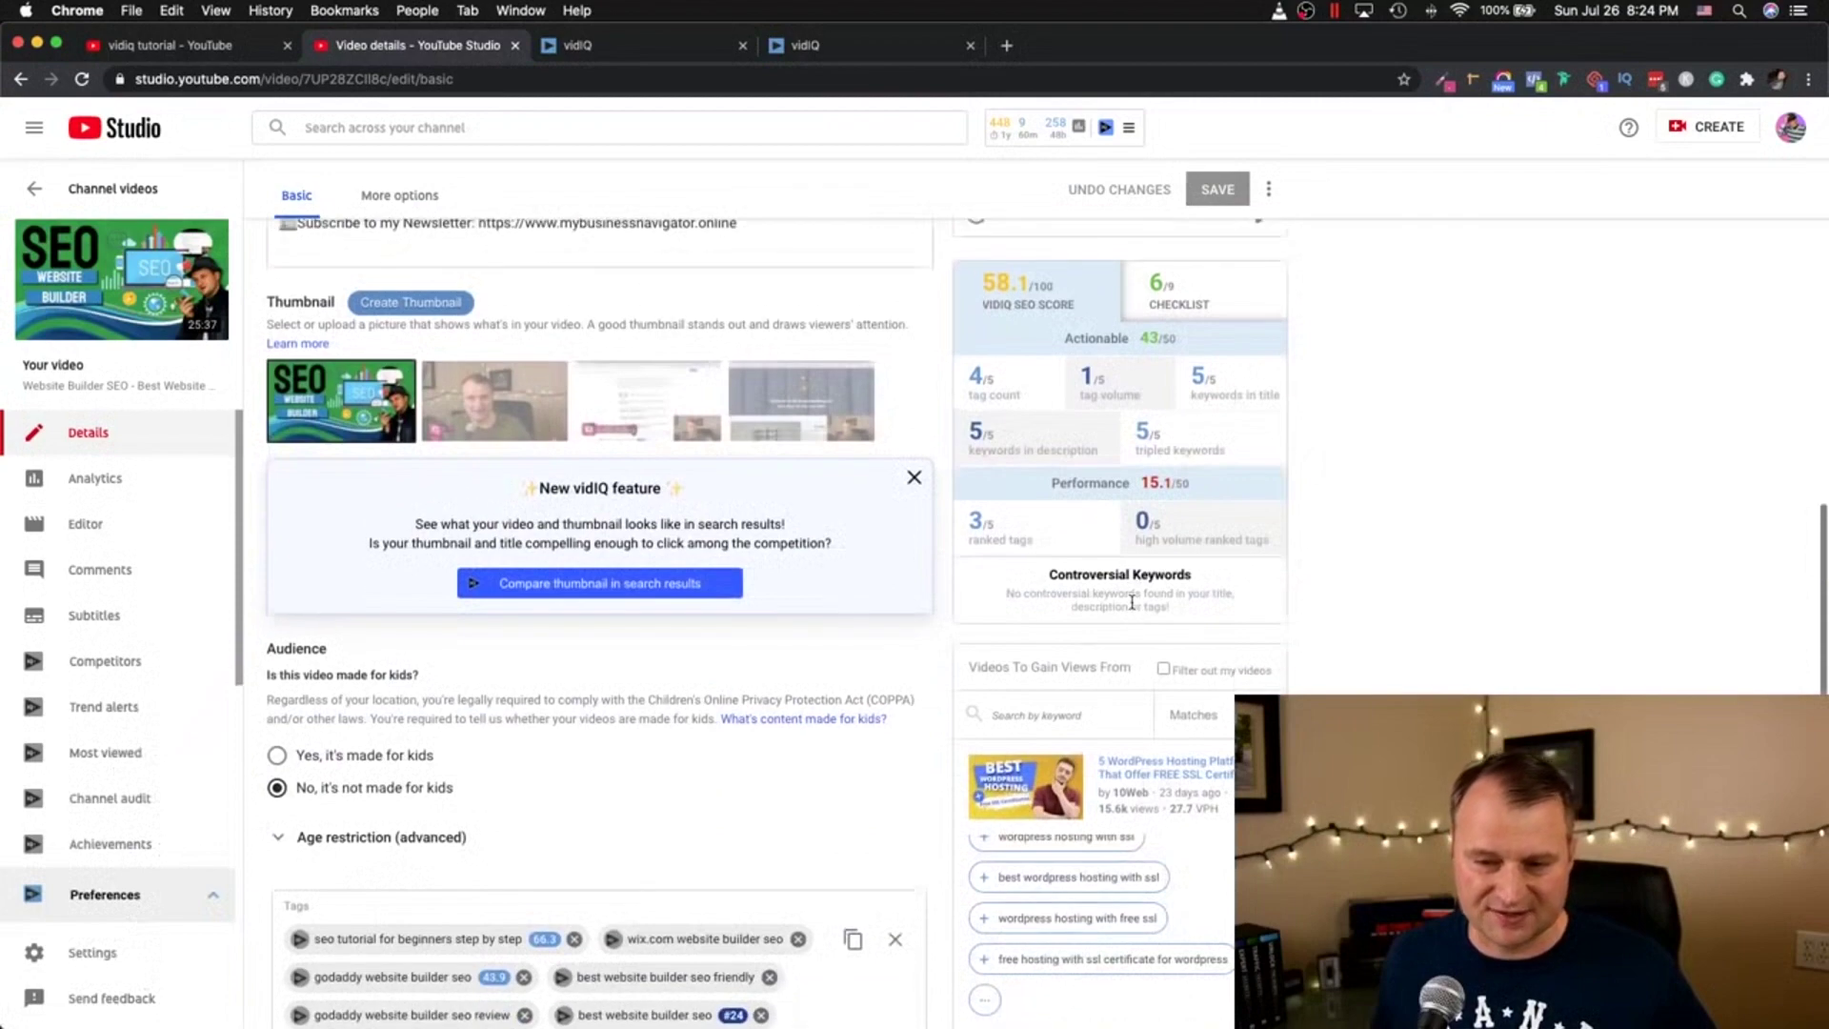
scroll(1132, 602, up, 10)
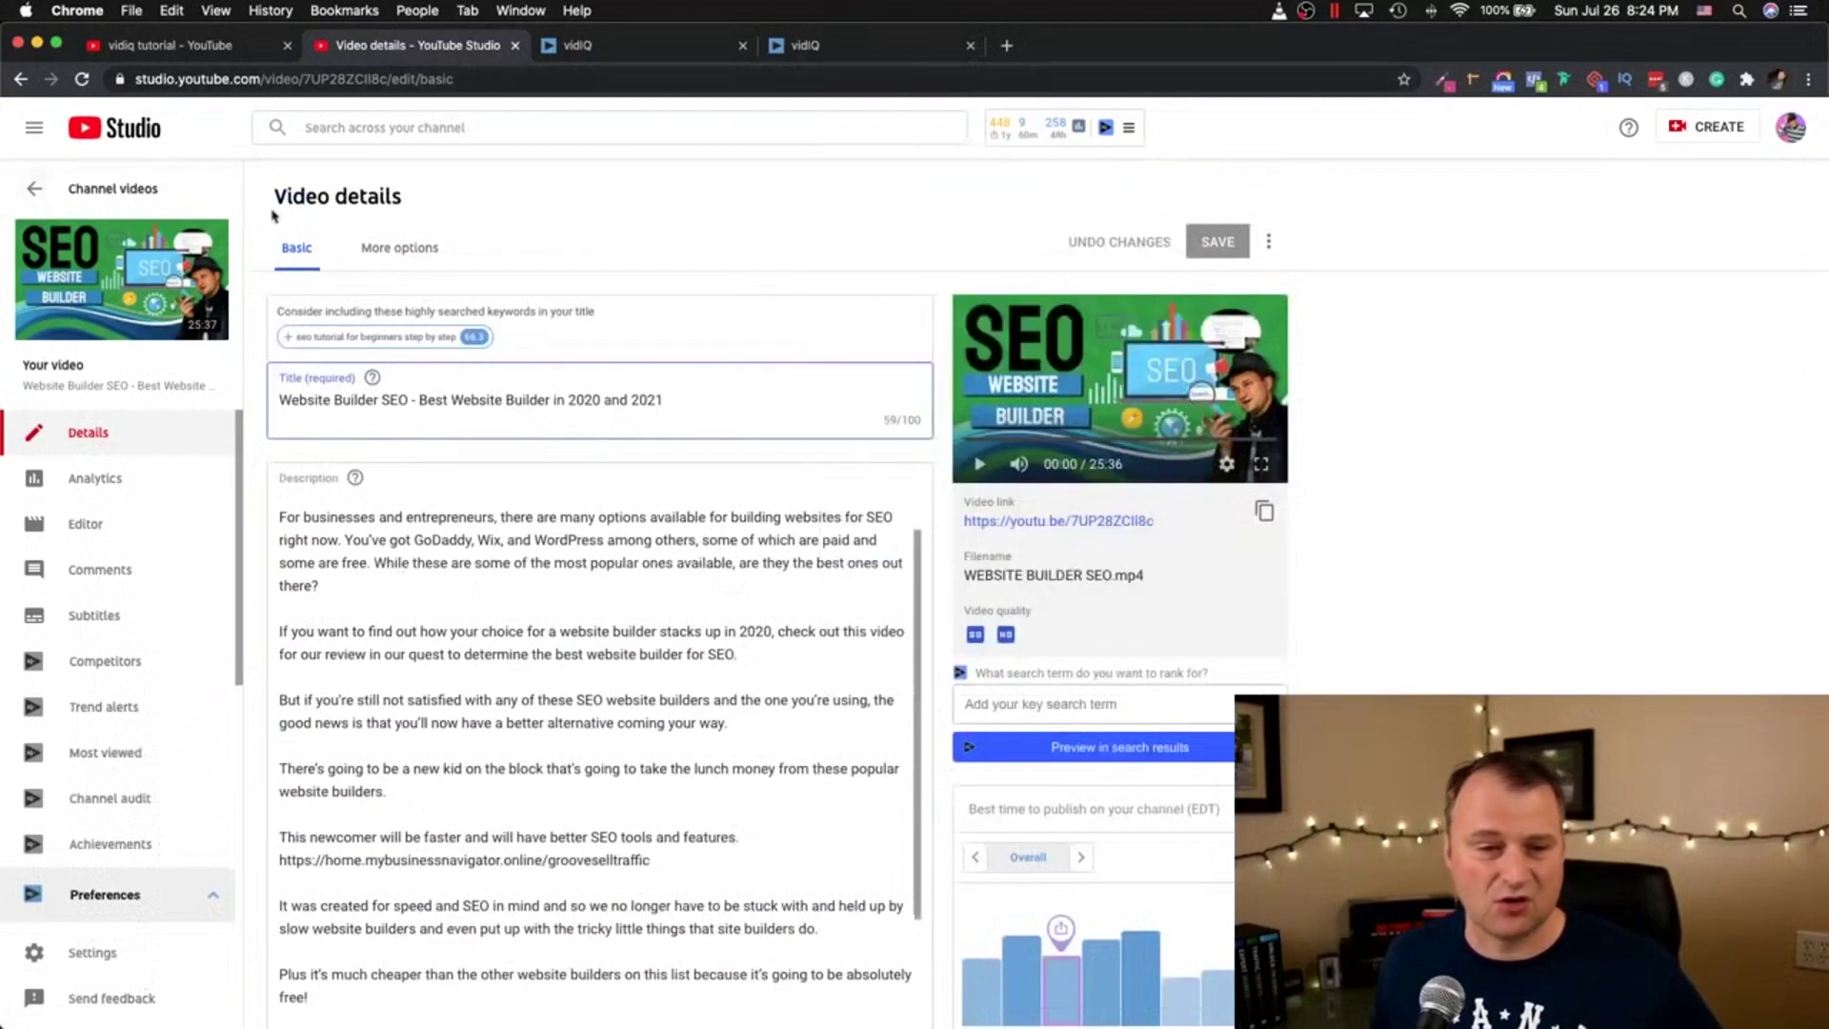
Step: Close the video details page and review the yearly billing plans on the vidIQ plans page
click(514, 45)
click(652, 47)
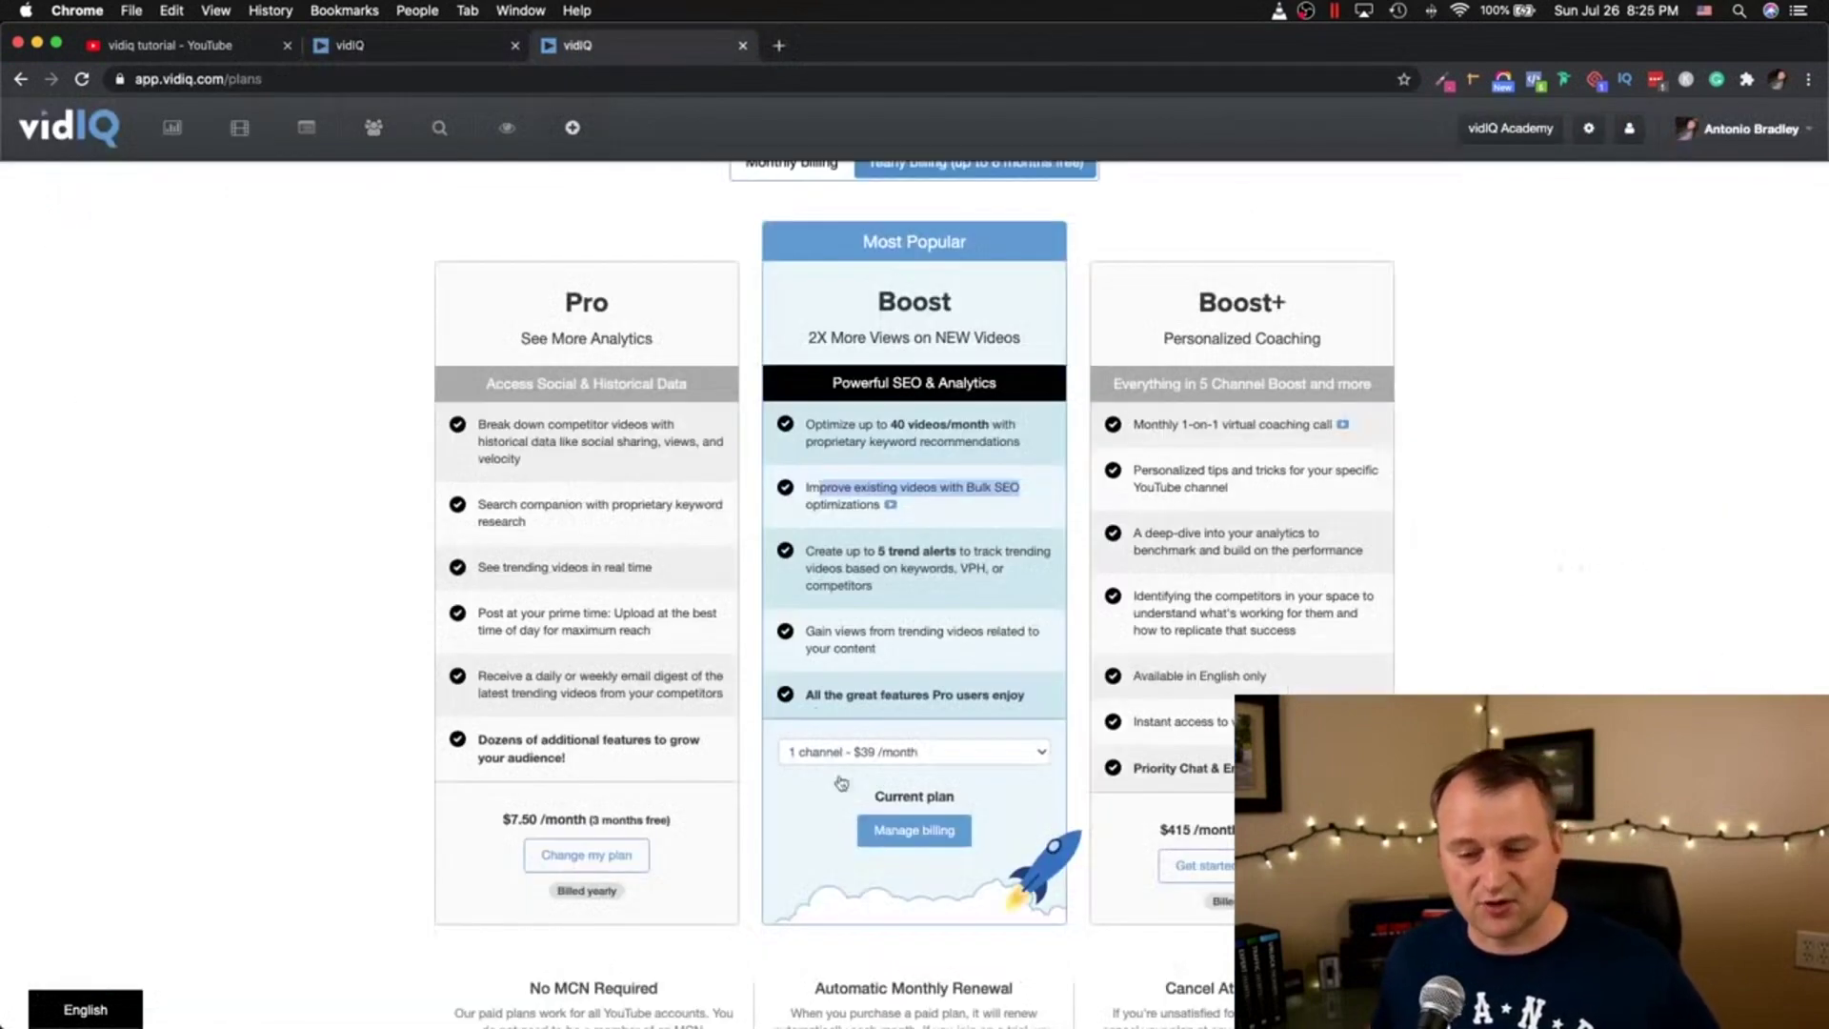
scroll(1090, 629, up, 3)
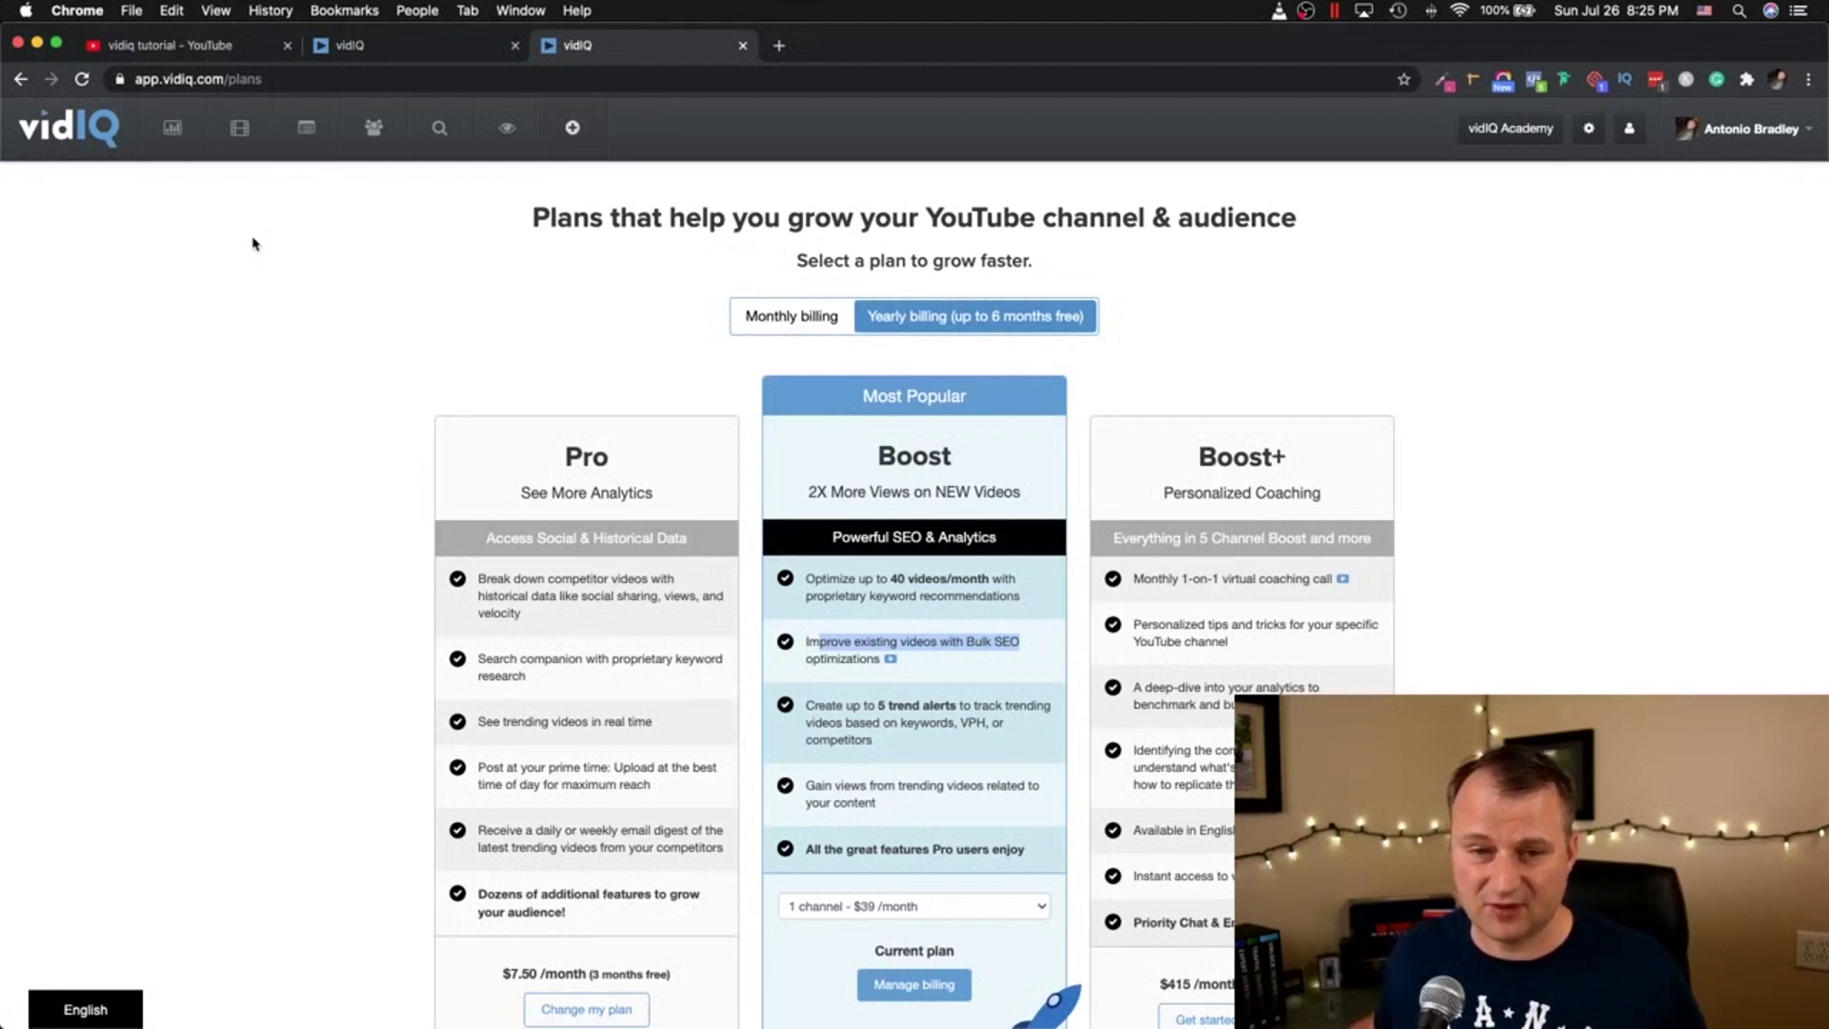
Step: Open the channel's vidIQ analytics and switch the Top Embed URLs widget to YouTube Searches
click(431, 52)
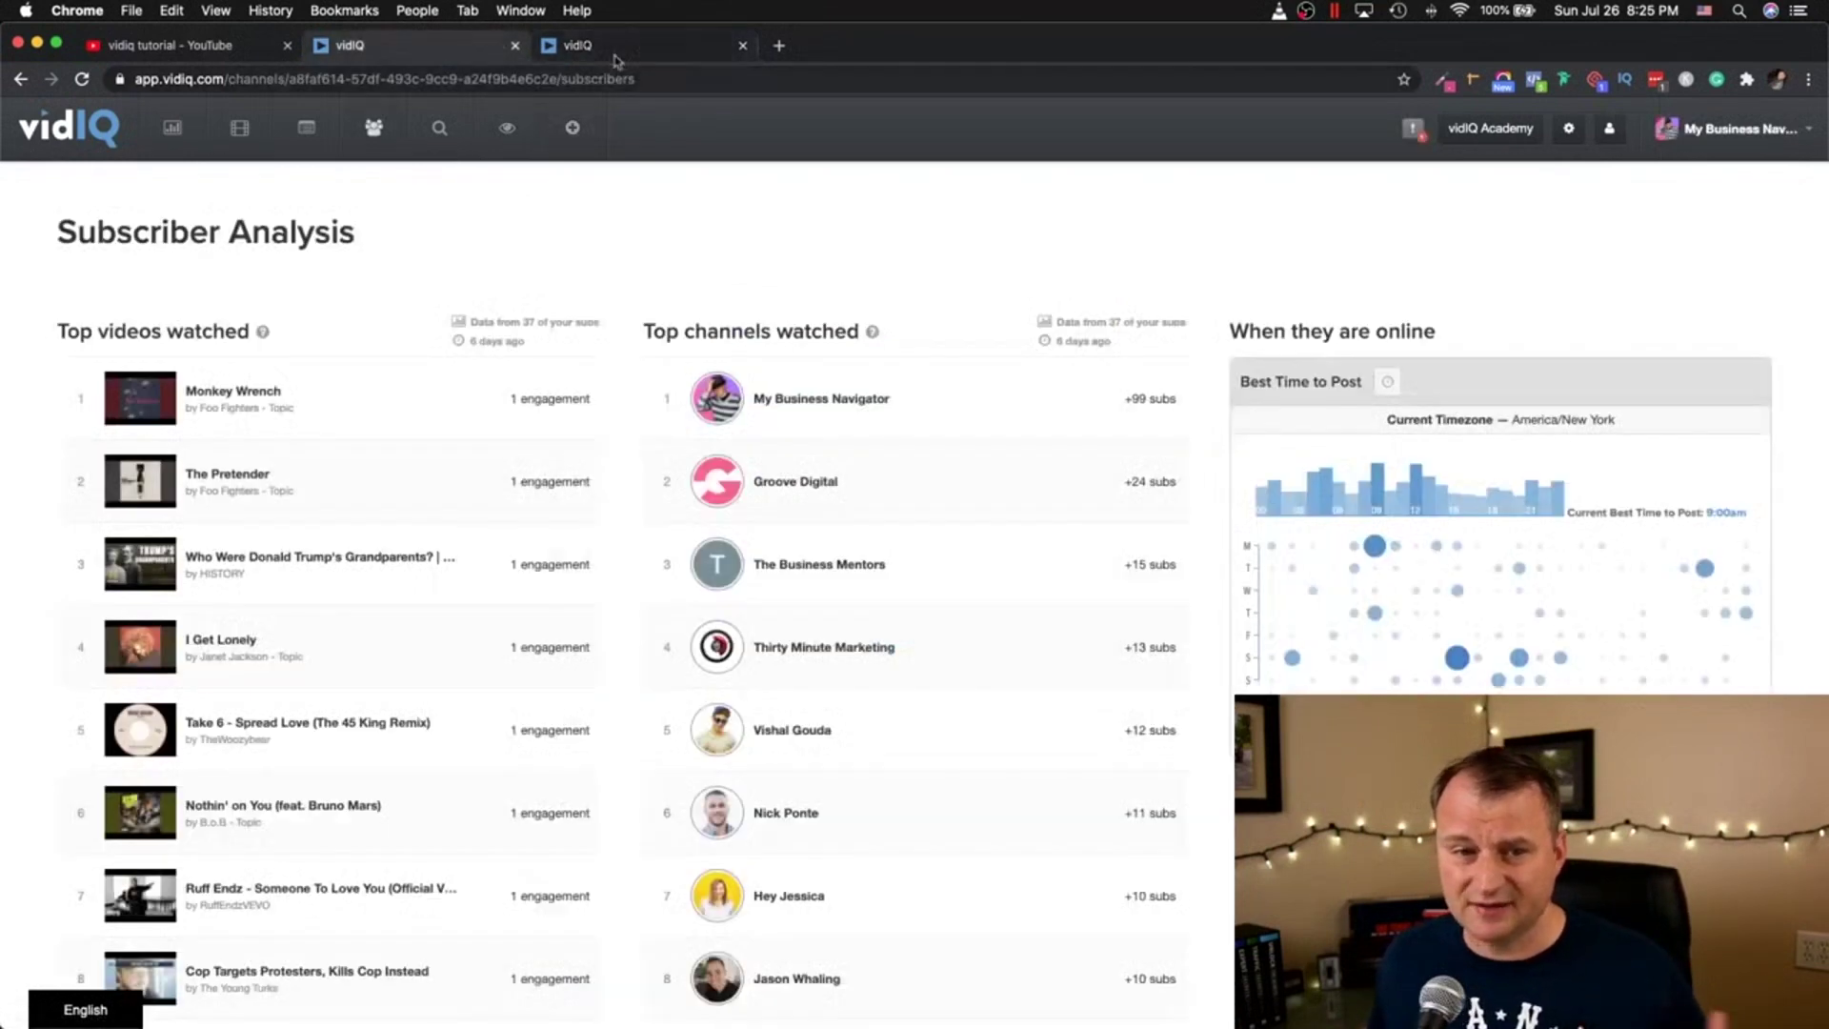
click(172, 128)
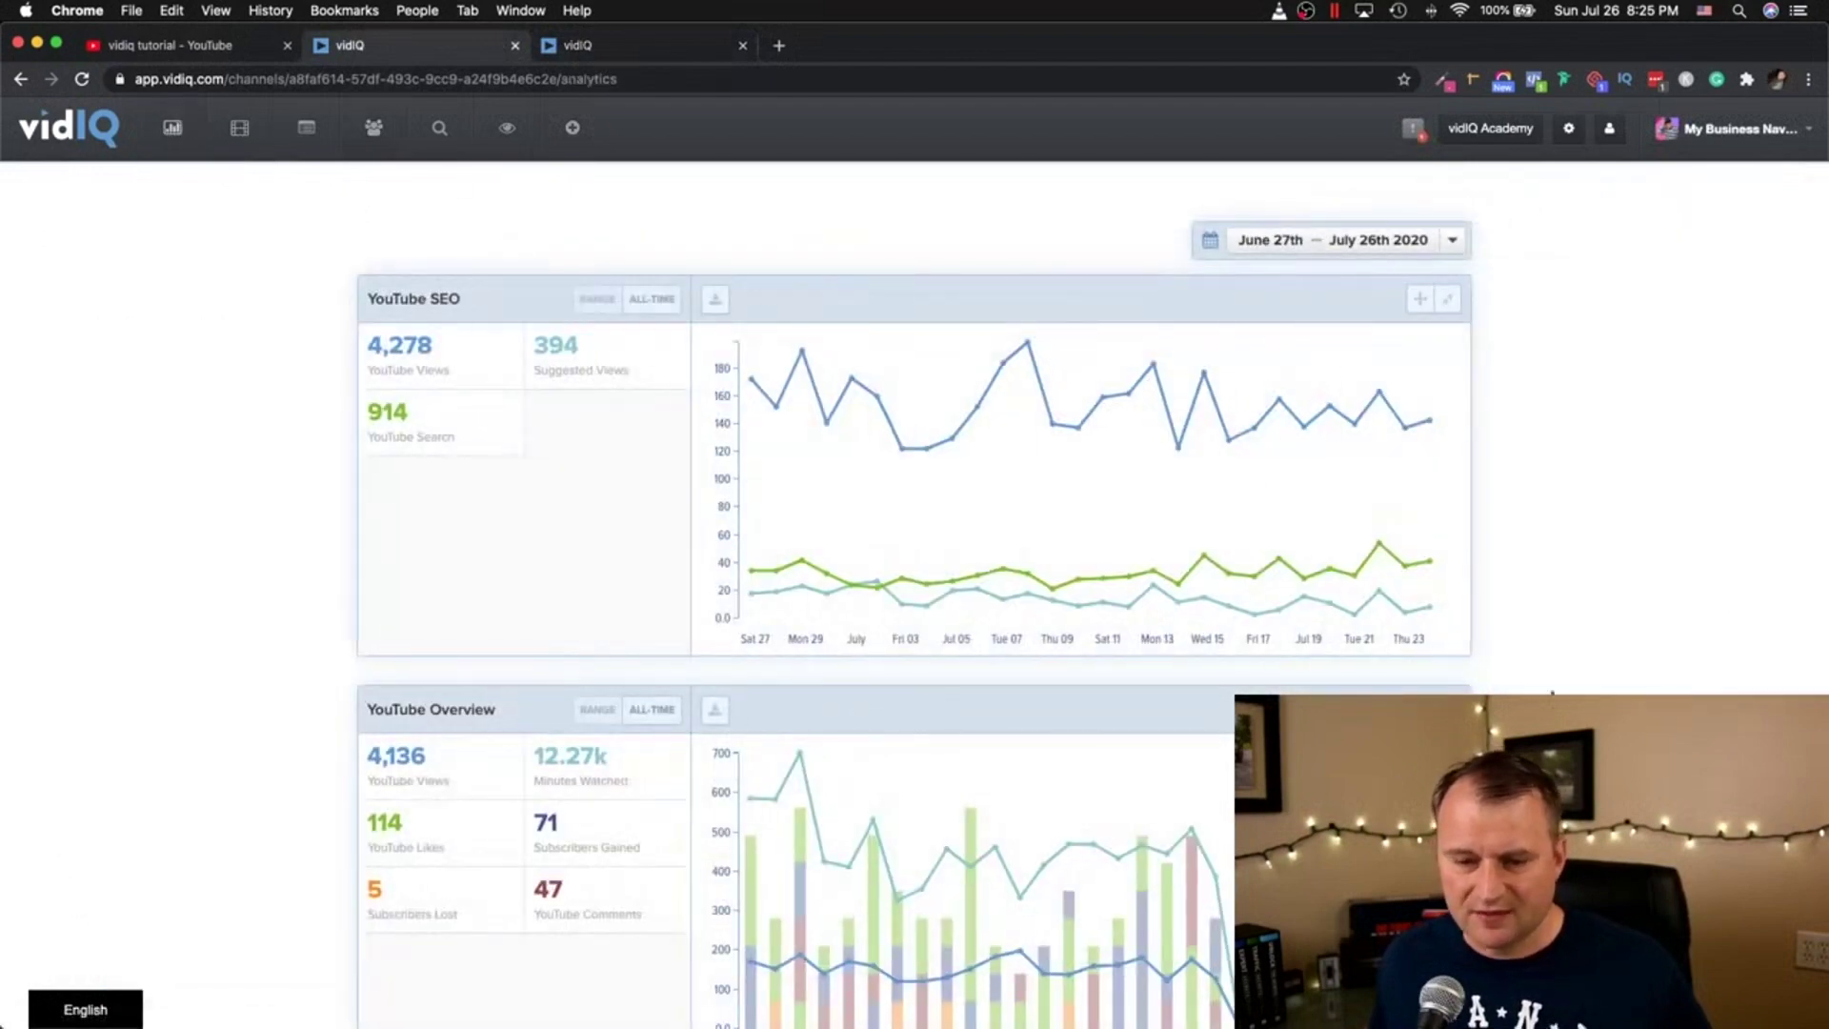
scroll(1310, 482, down, 10)
scroll(1620, 686, up, 5)
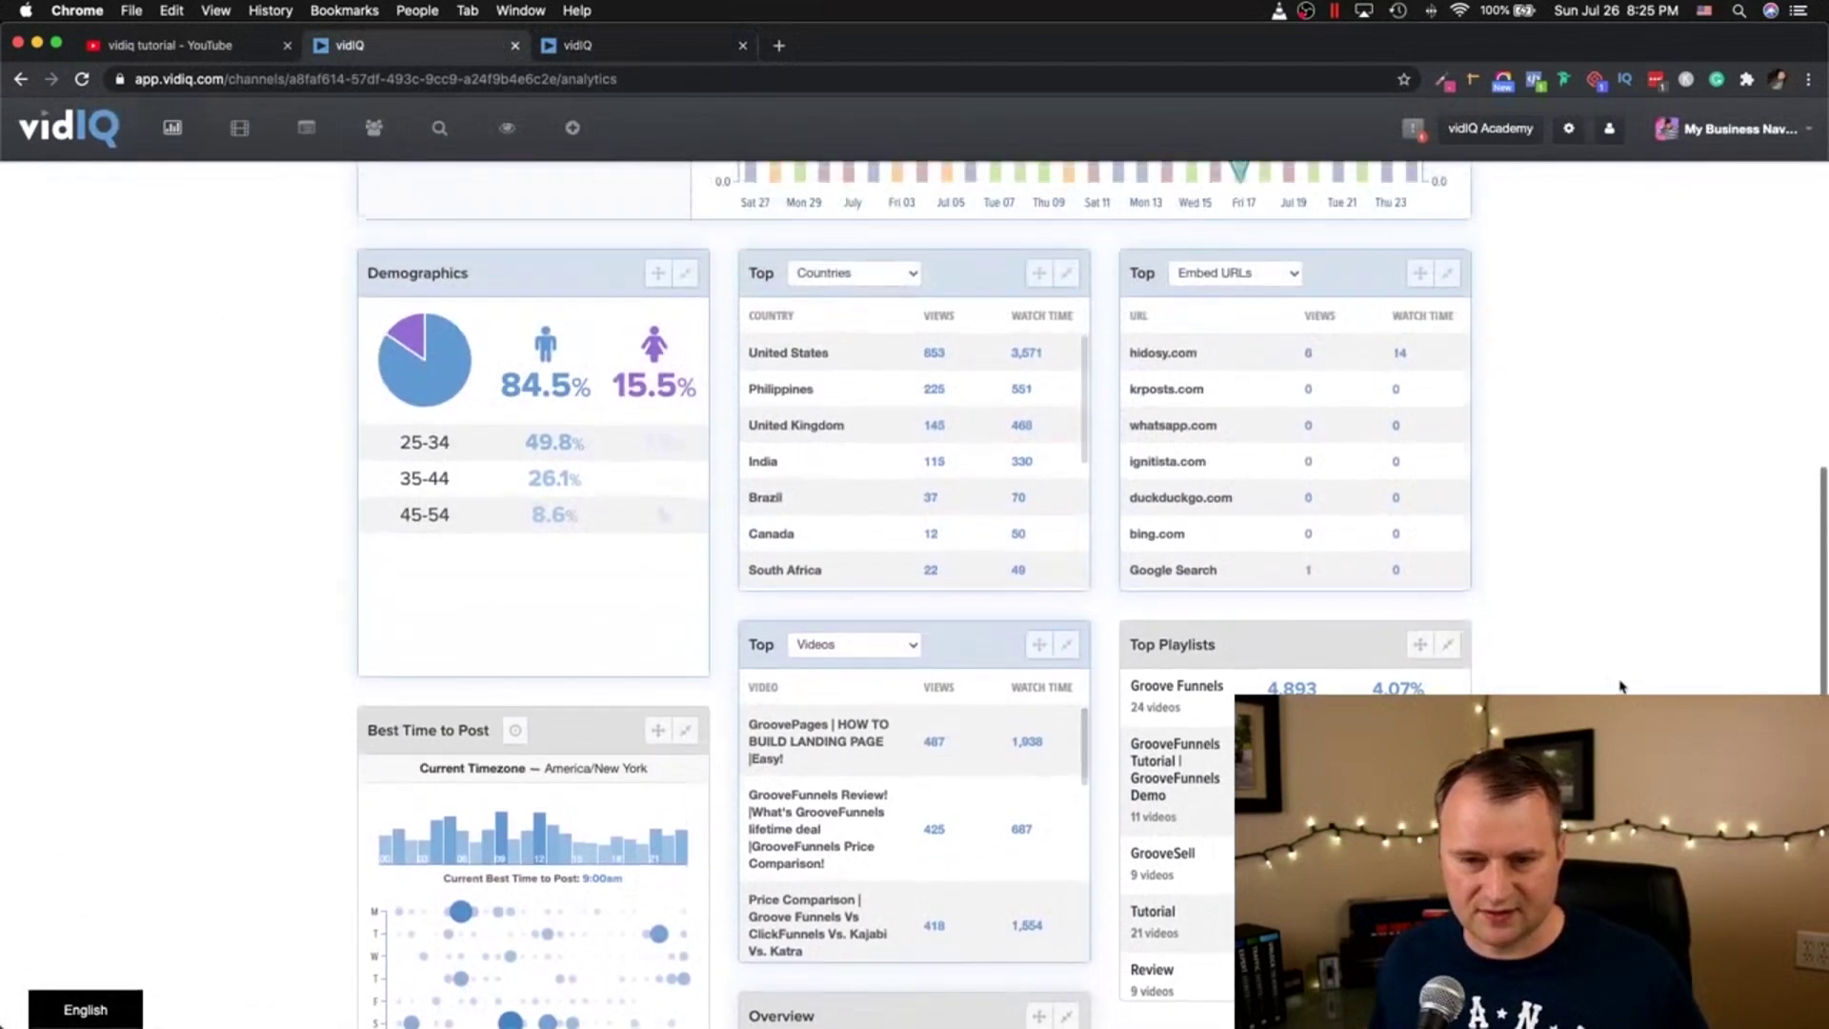
click(1264, 295)
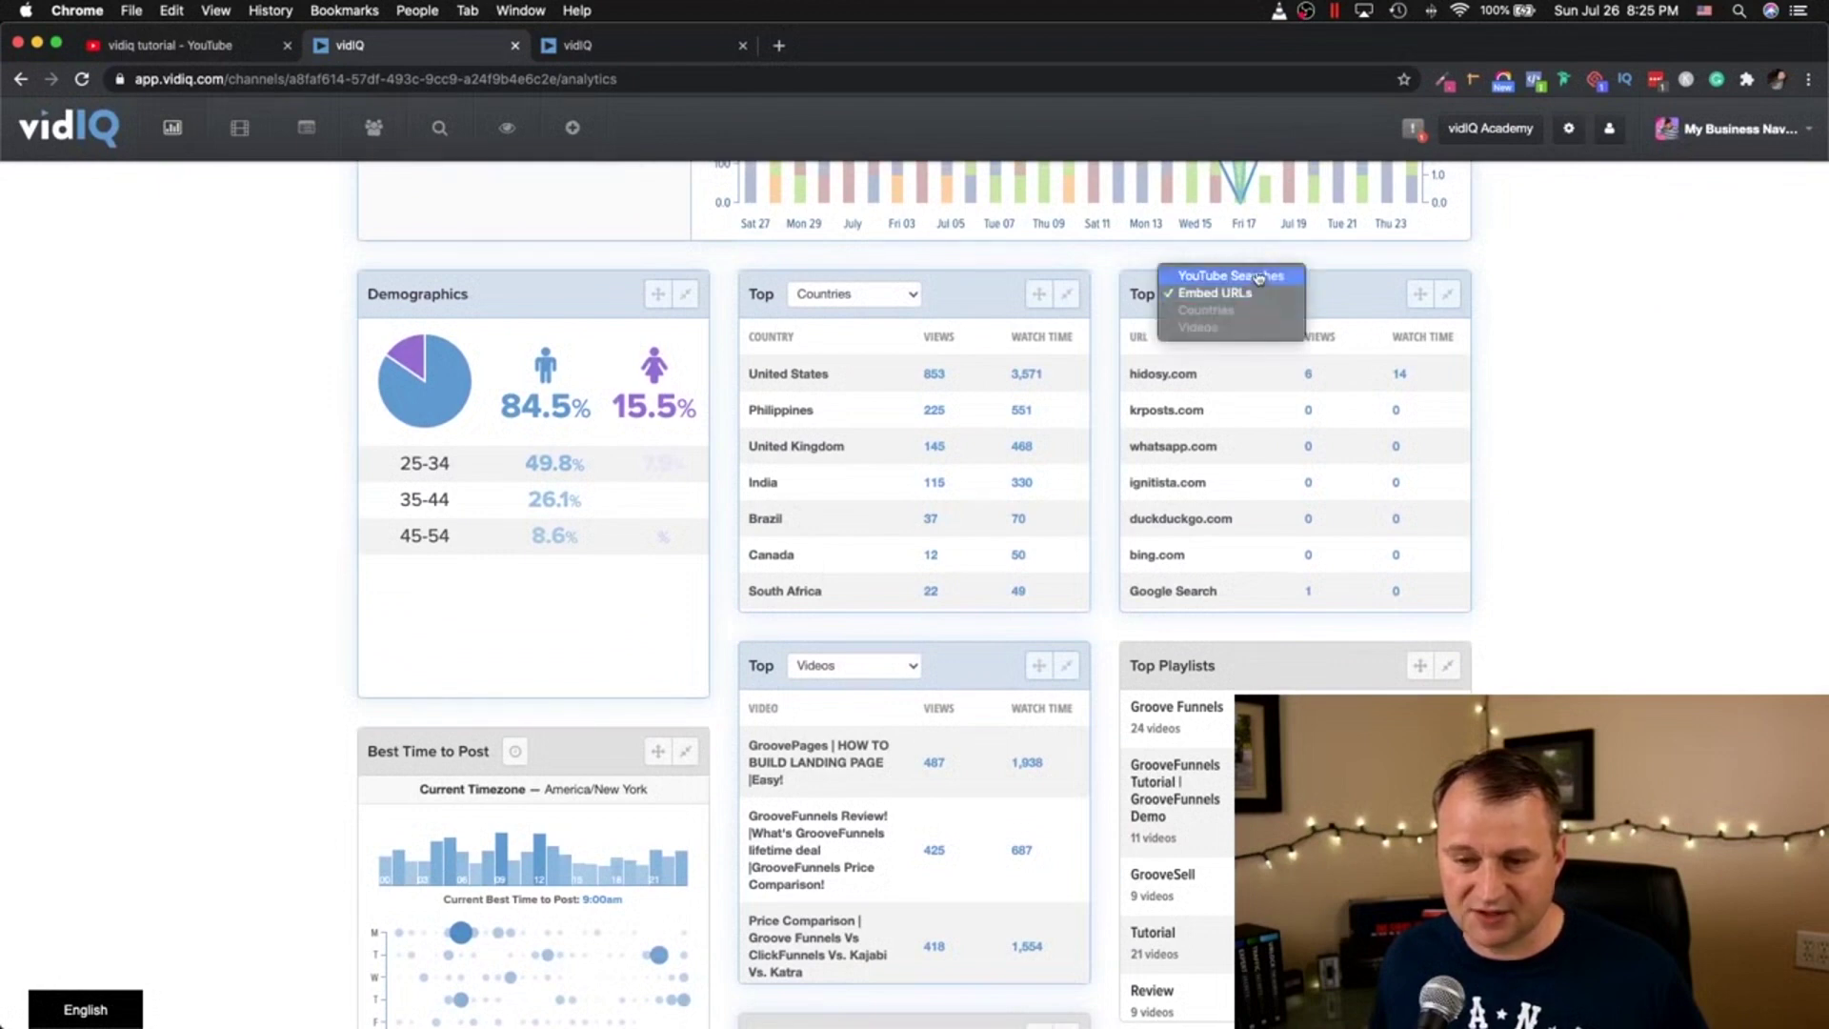
click(1255, 276)
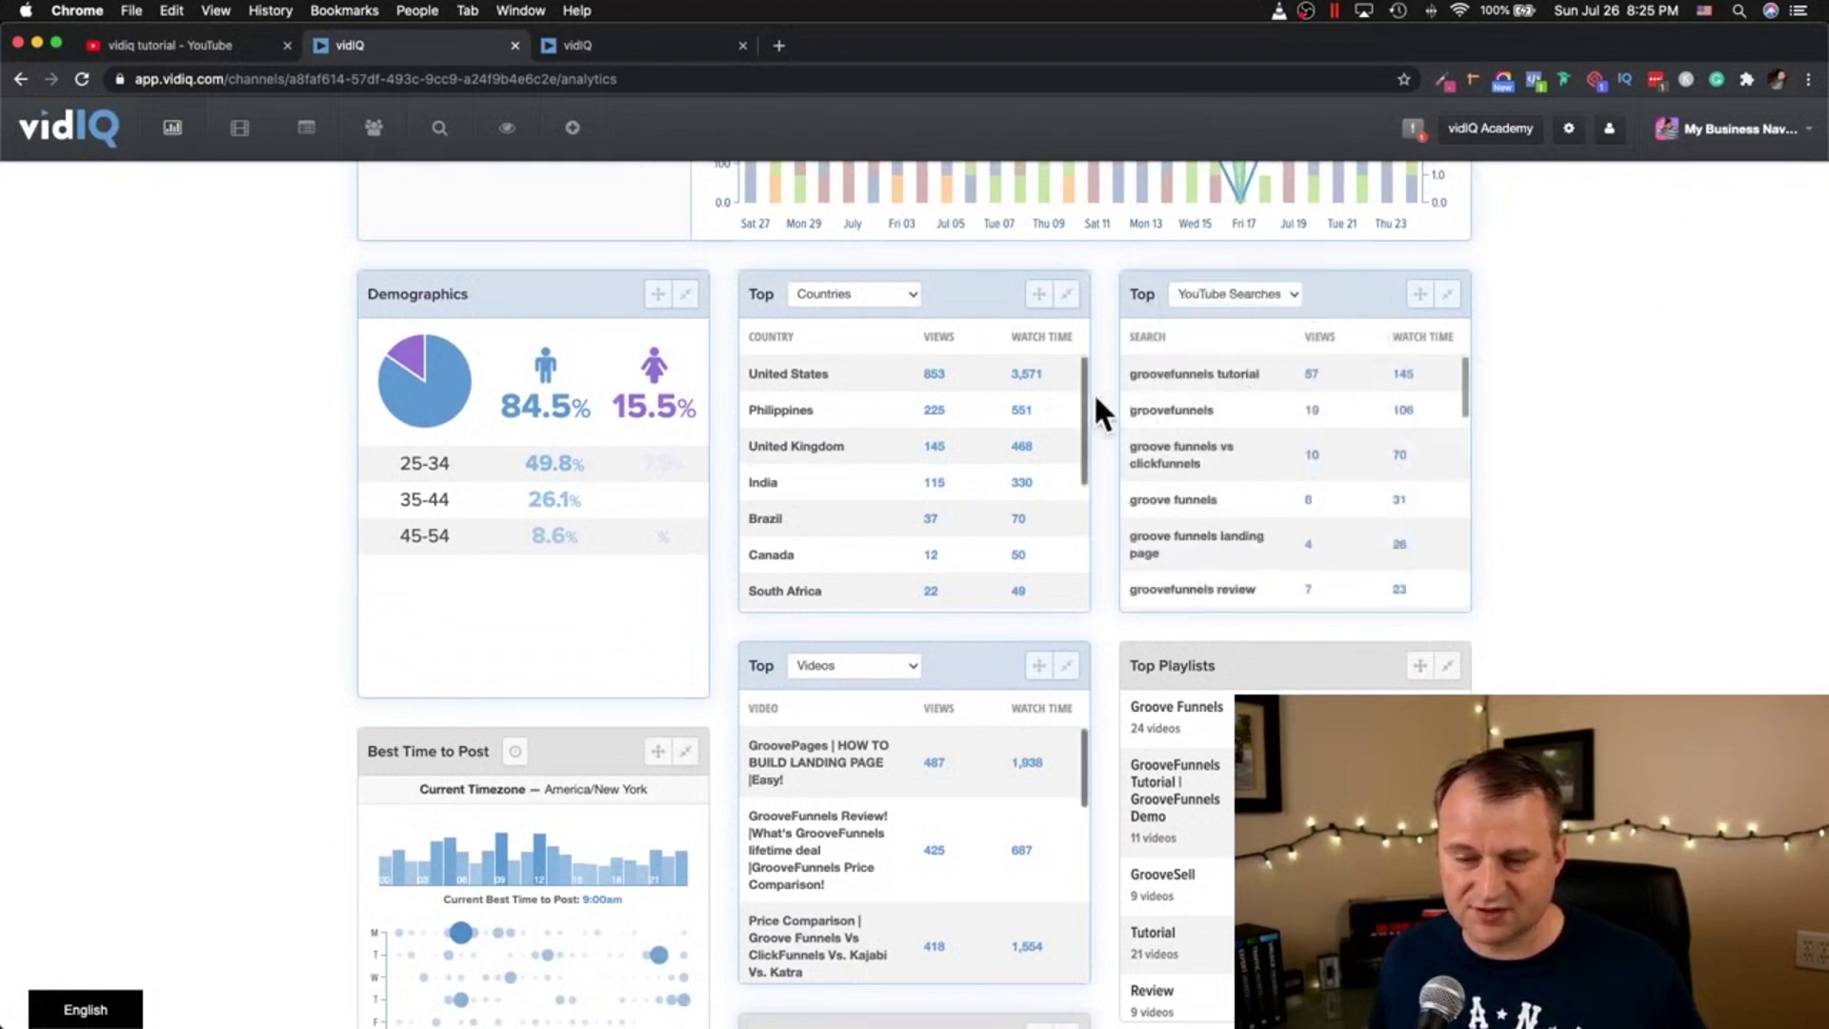
Step: Examine the top YouTube search terms bringing views, such as "groovefunnels tutorial" and "groove funnels vs clickfunnels"
triple_click(1162, 376)
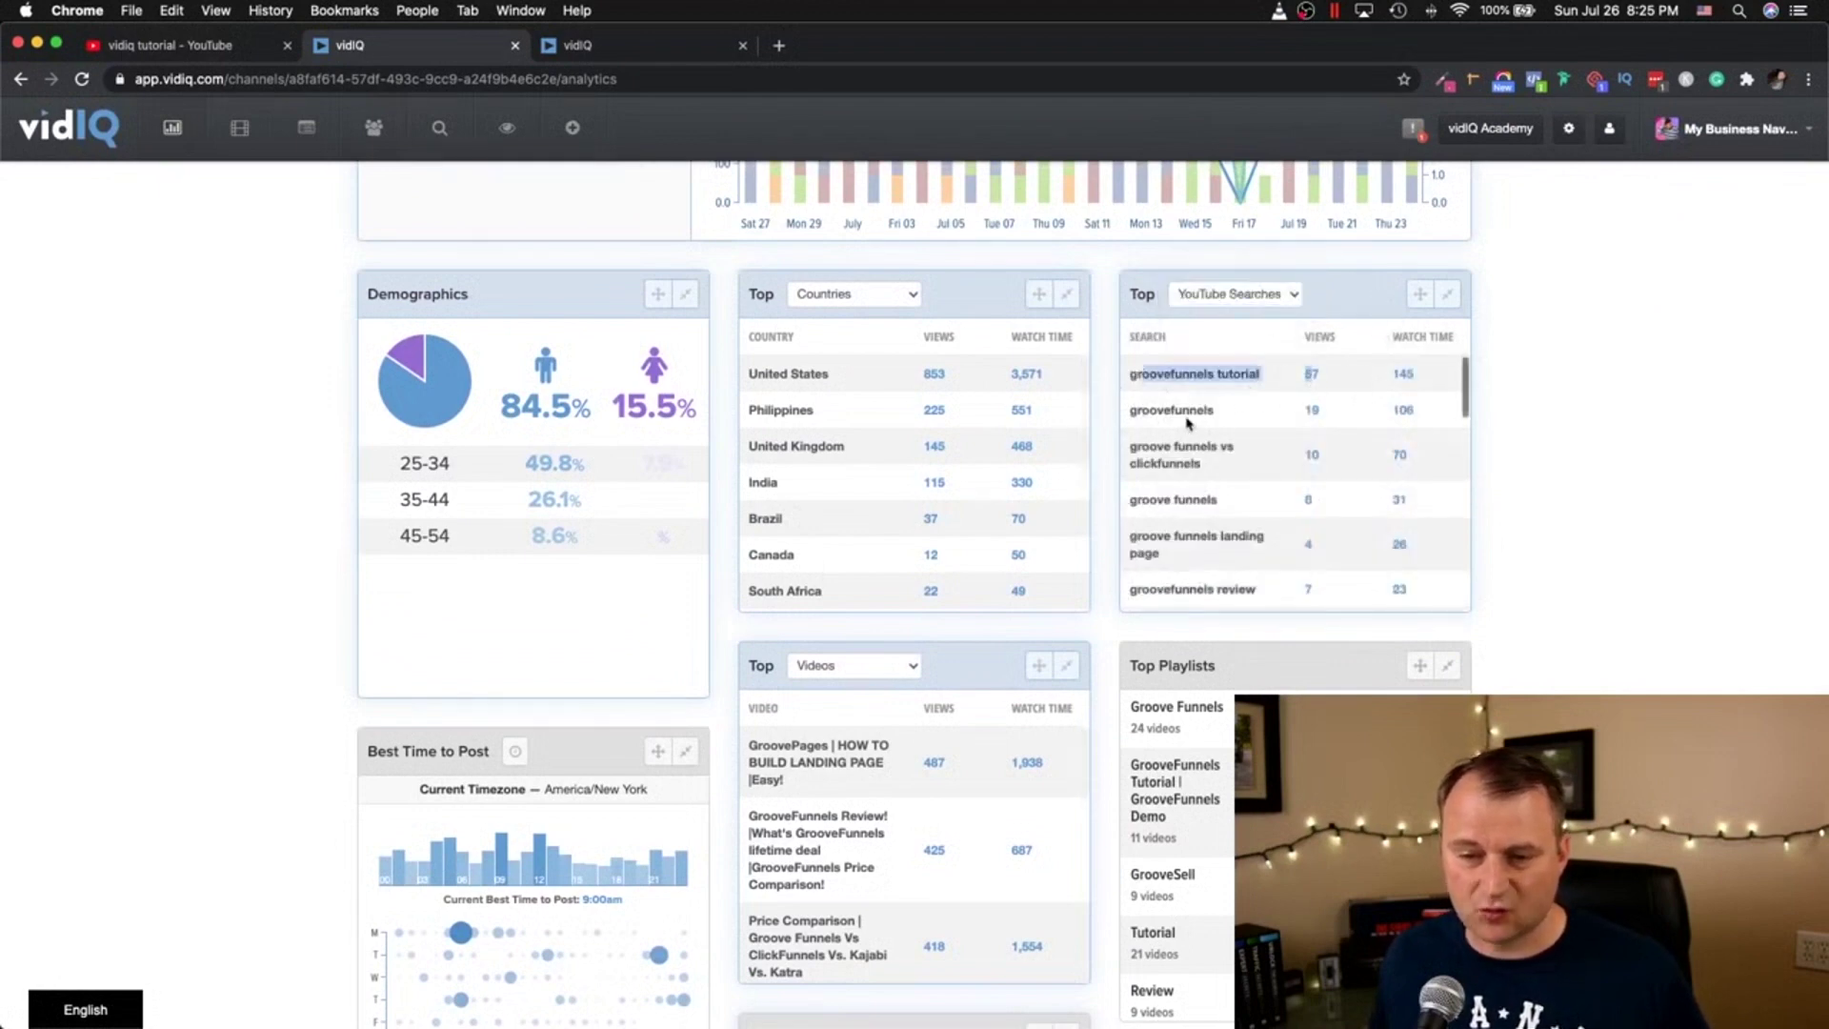
click(1236, 429)
drag(1139, 446, 1267, 453)
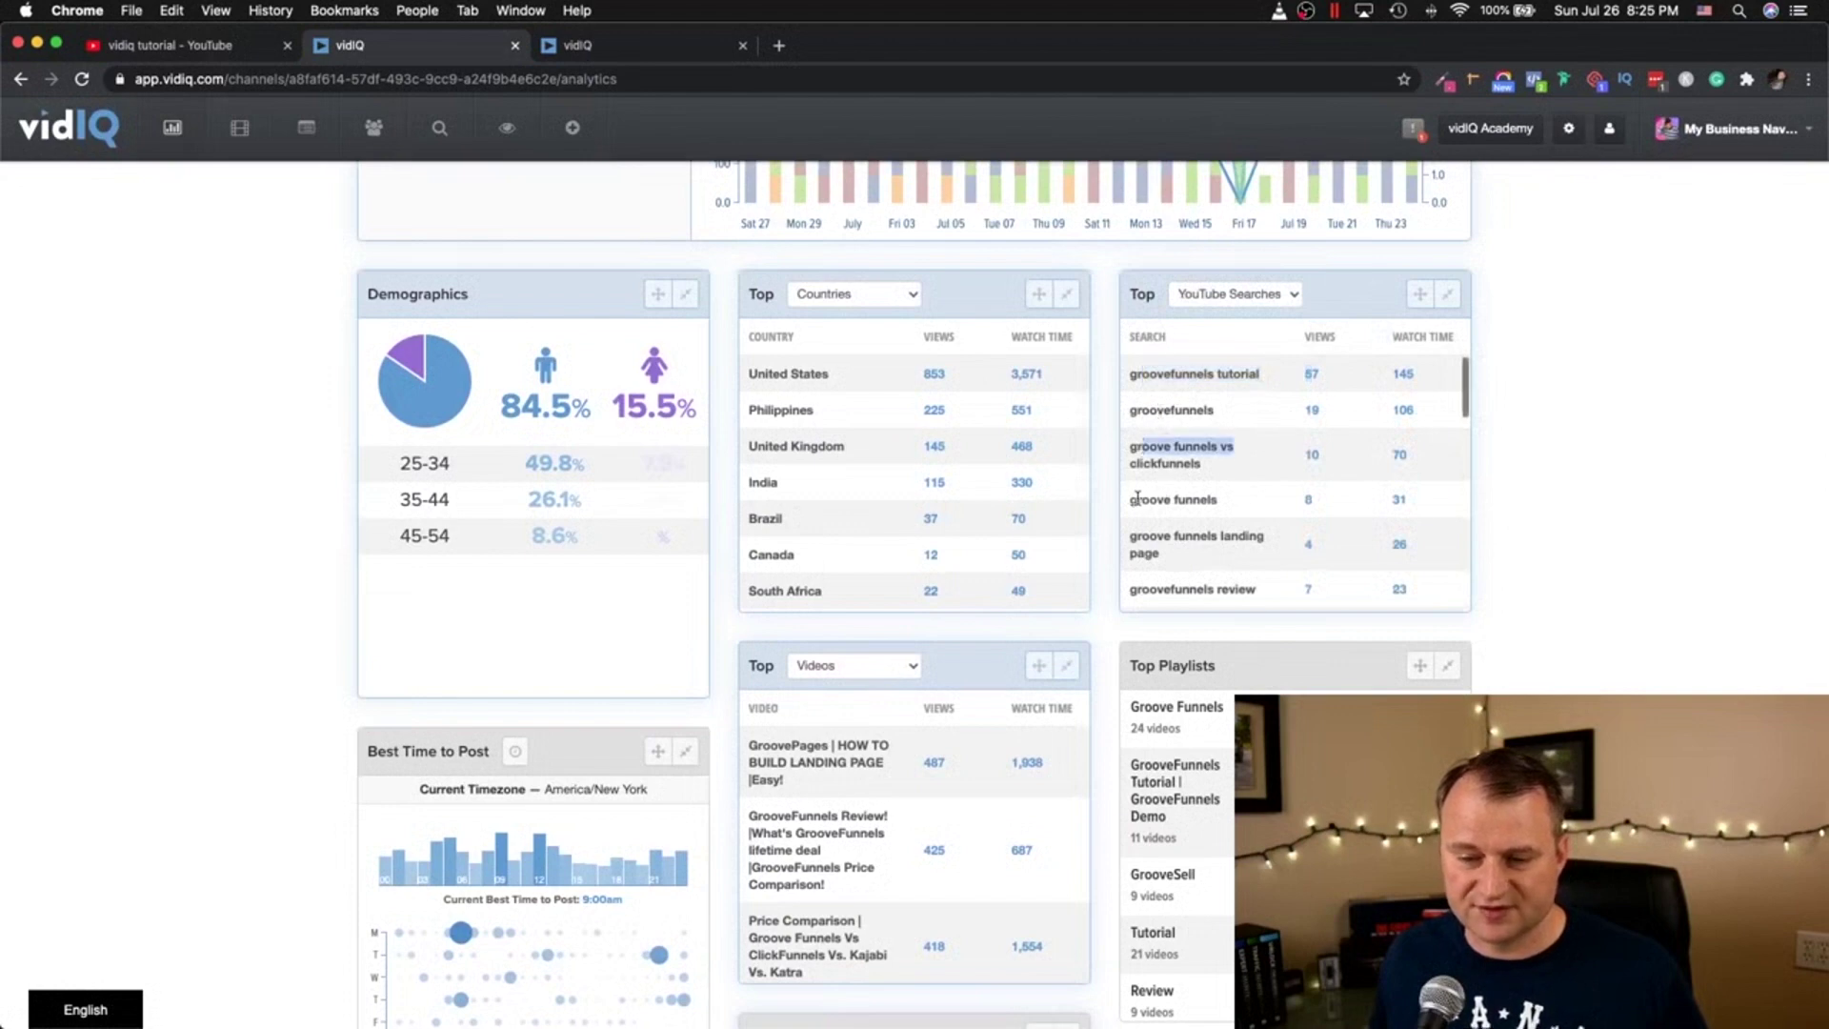
drag(1136, 496, 1248, 541)
scroll(1188, 573, down, 3)
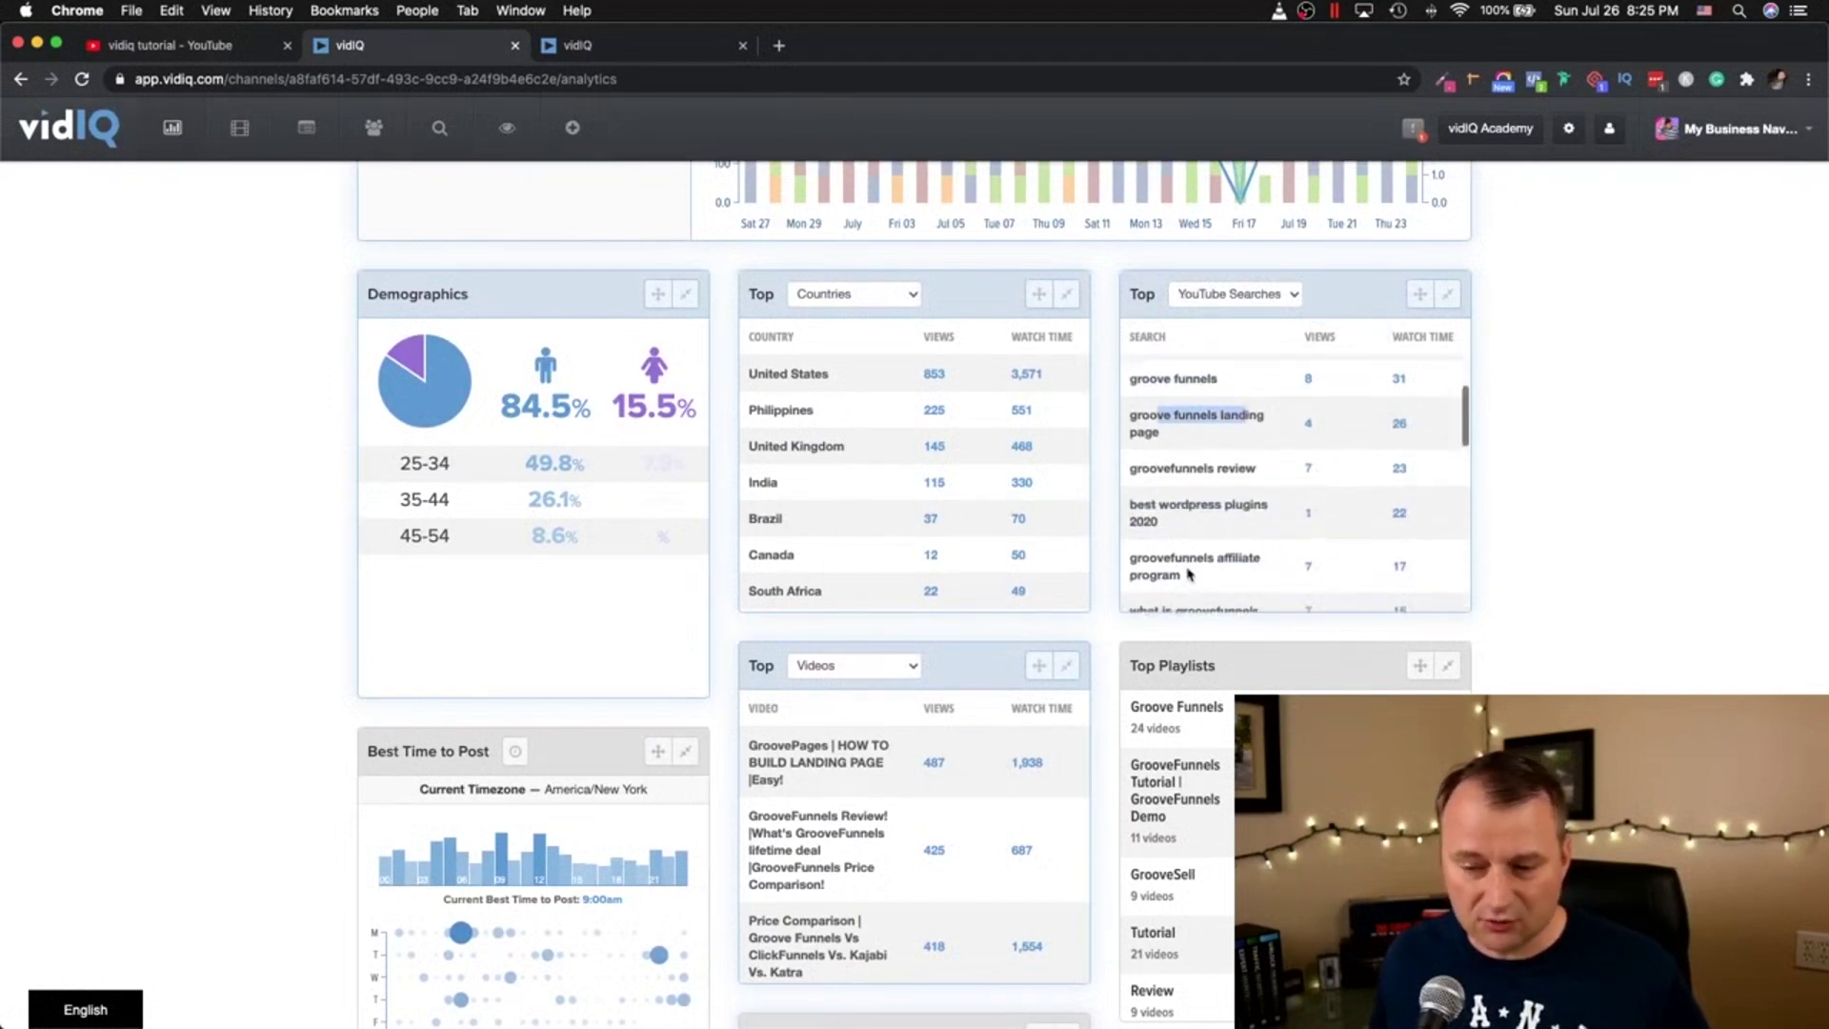
scroll(1189, 572, up, 3)
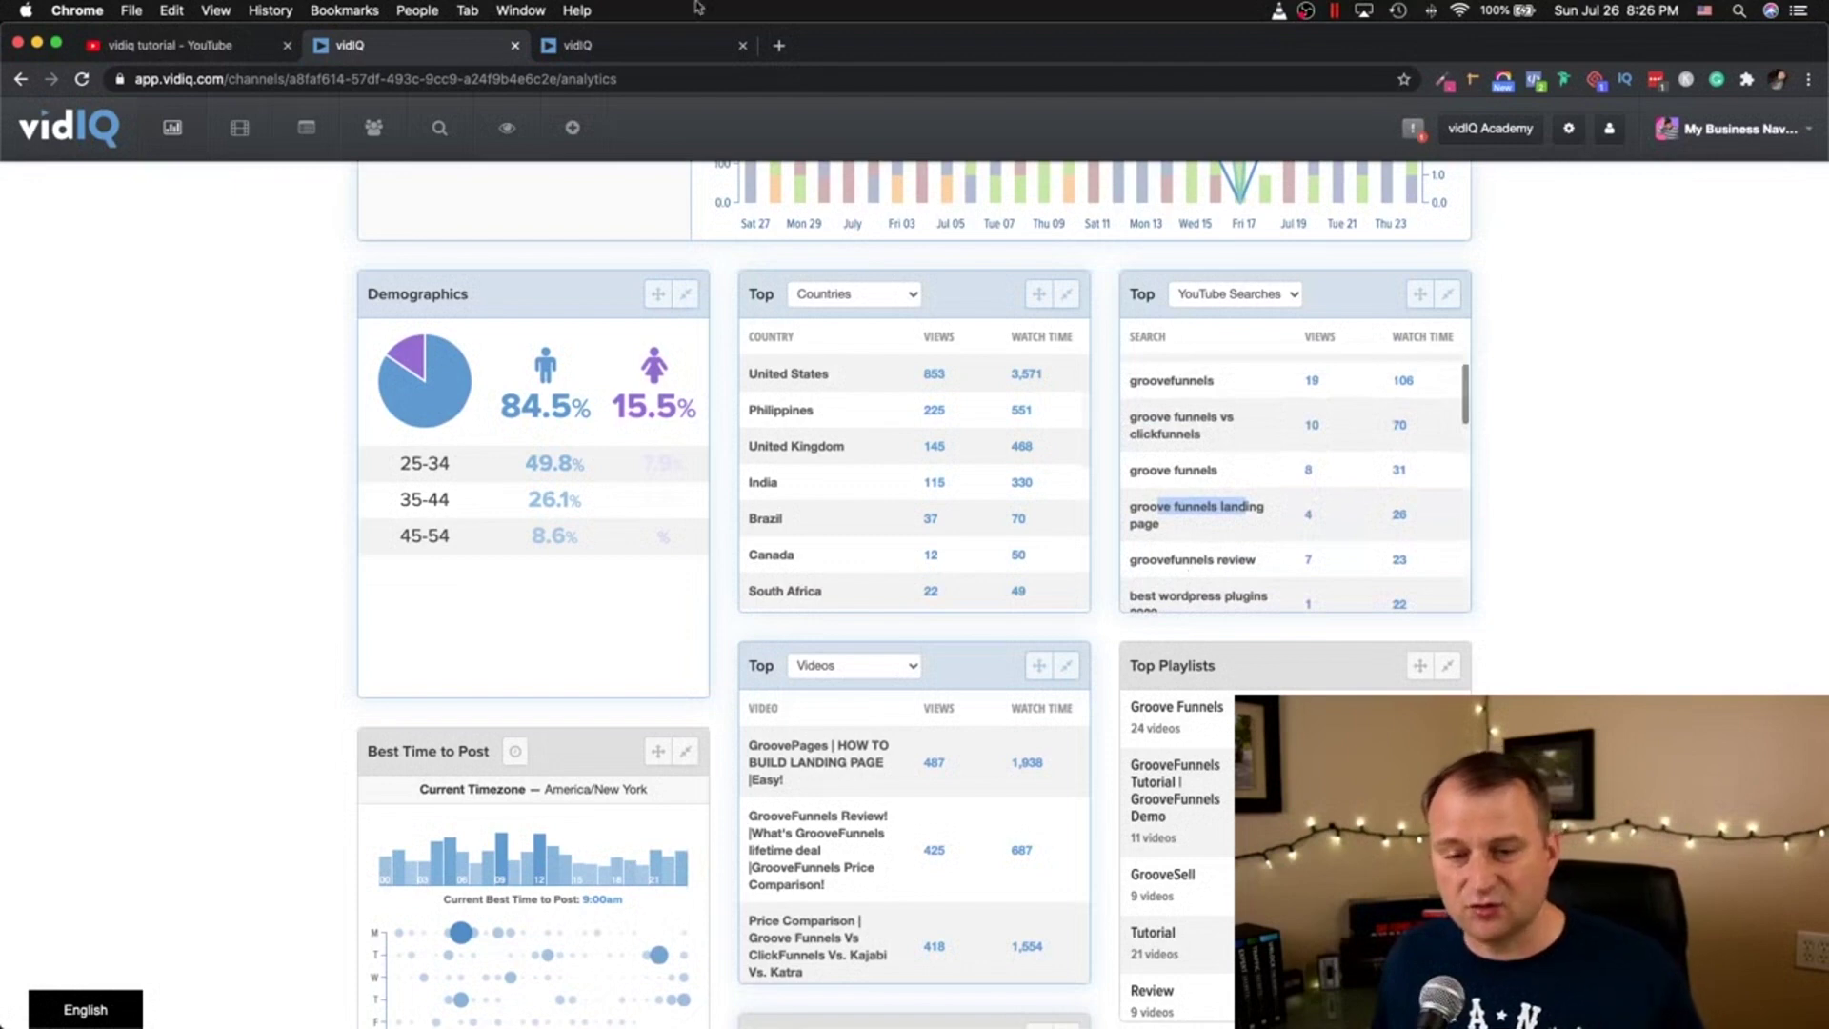
Step: Search YouTube for "groovefunnels"
click(164, 45)
click(668, 126)
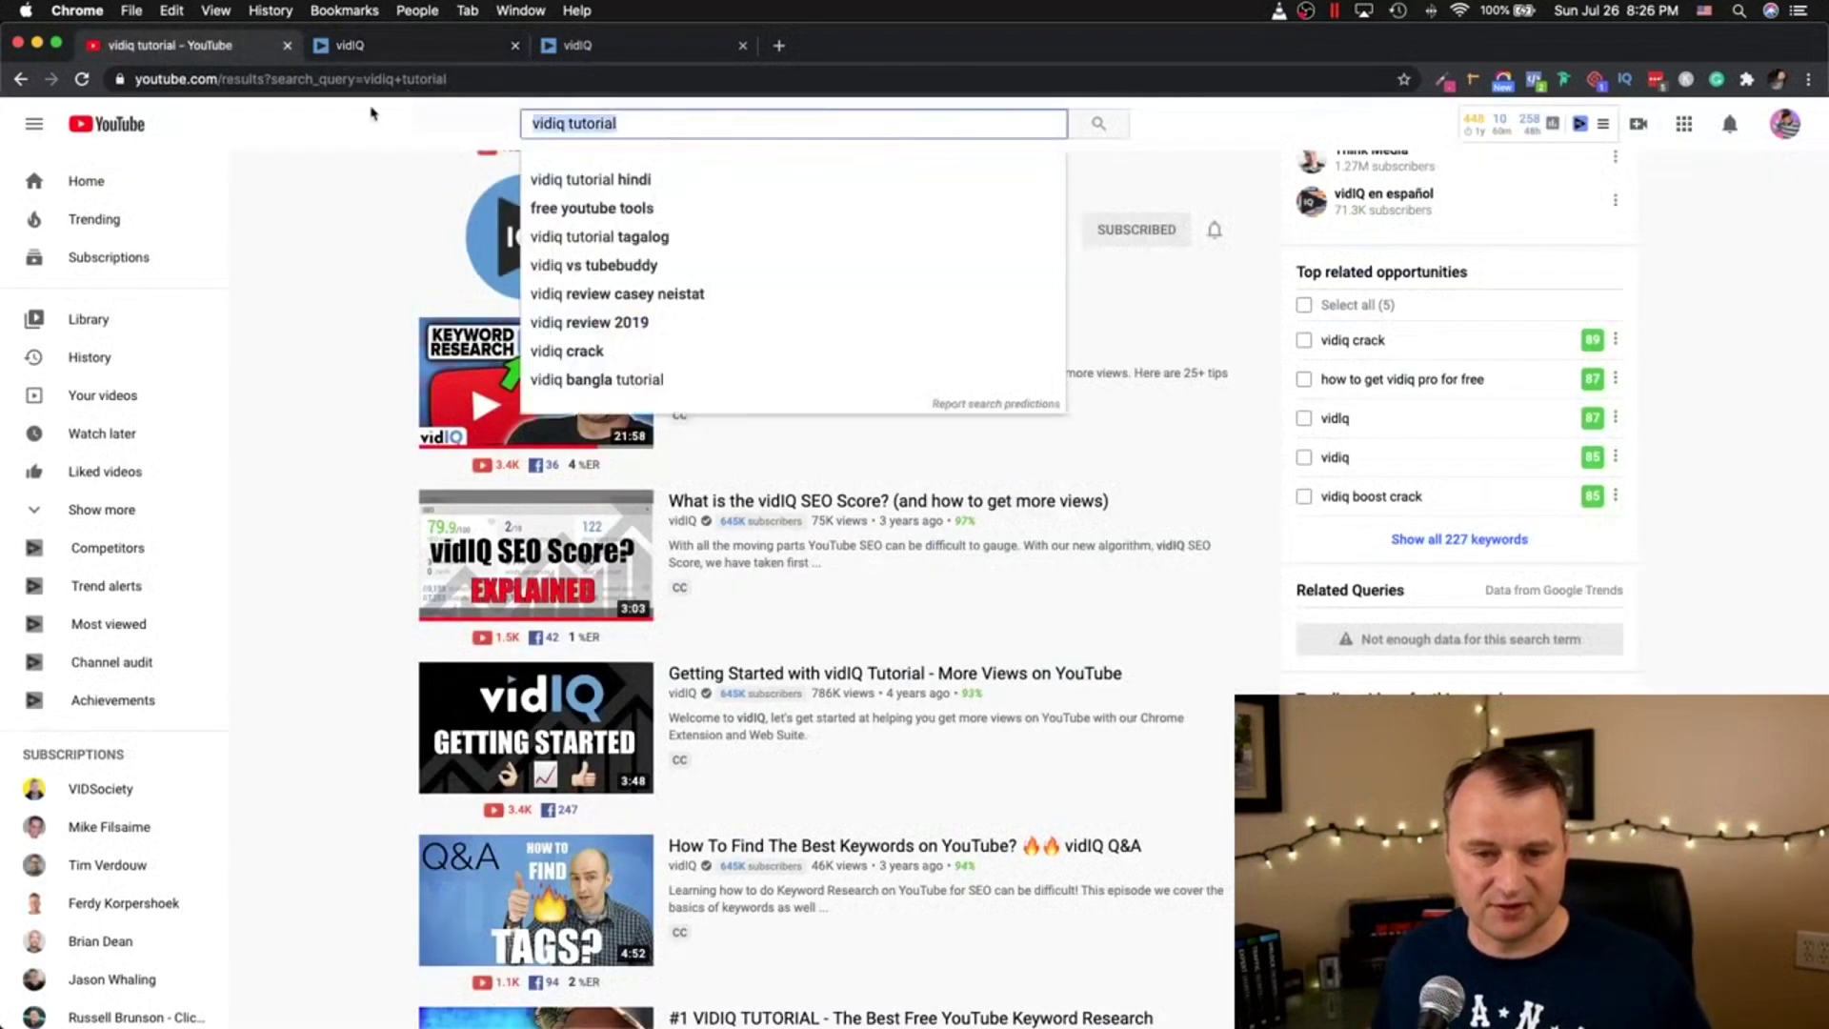
text(groov)
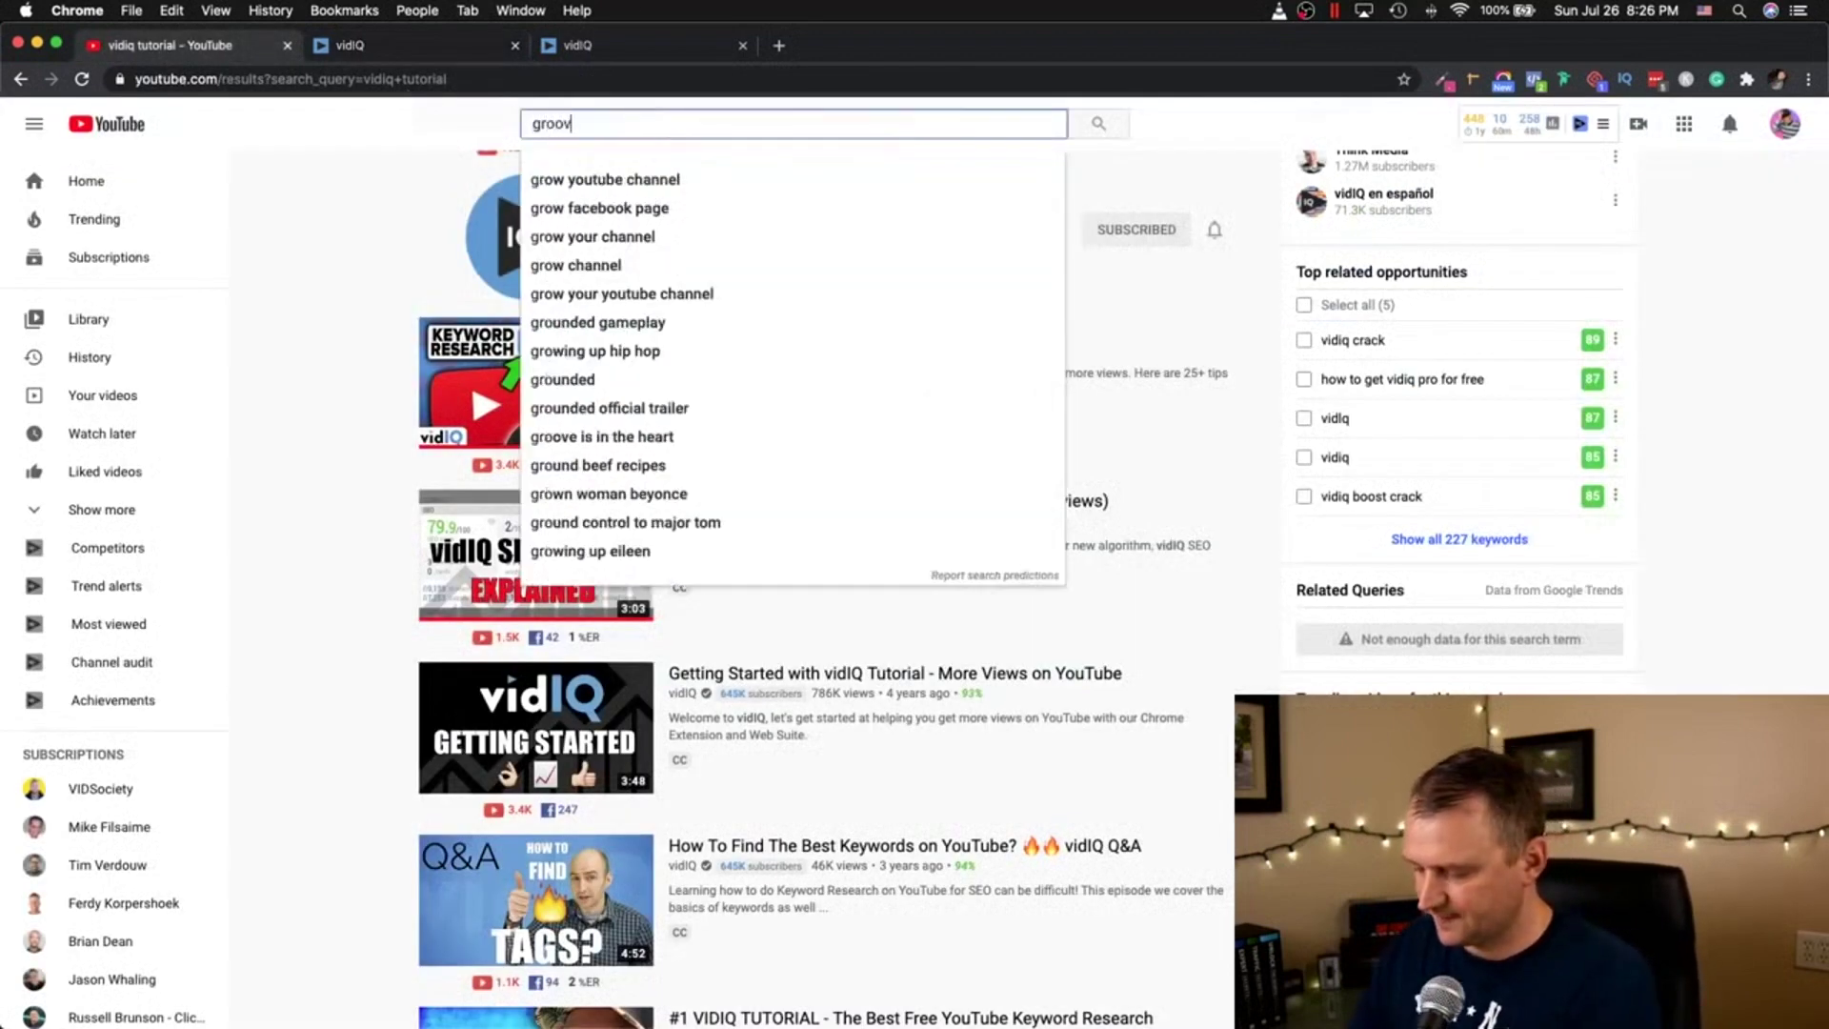
text(efunnels)
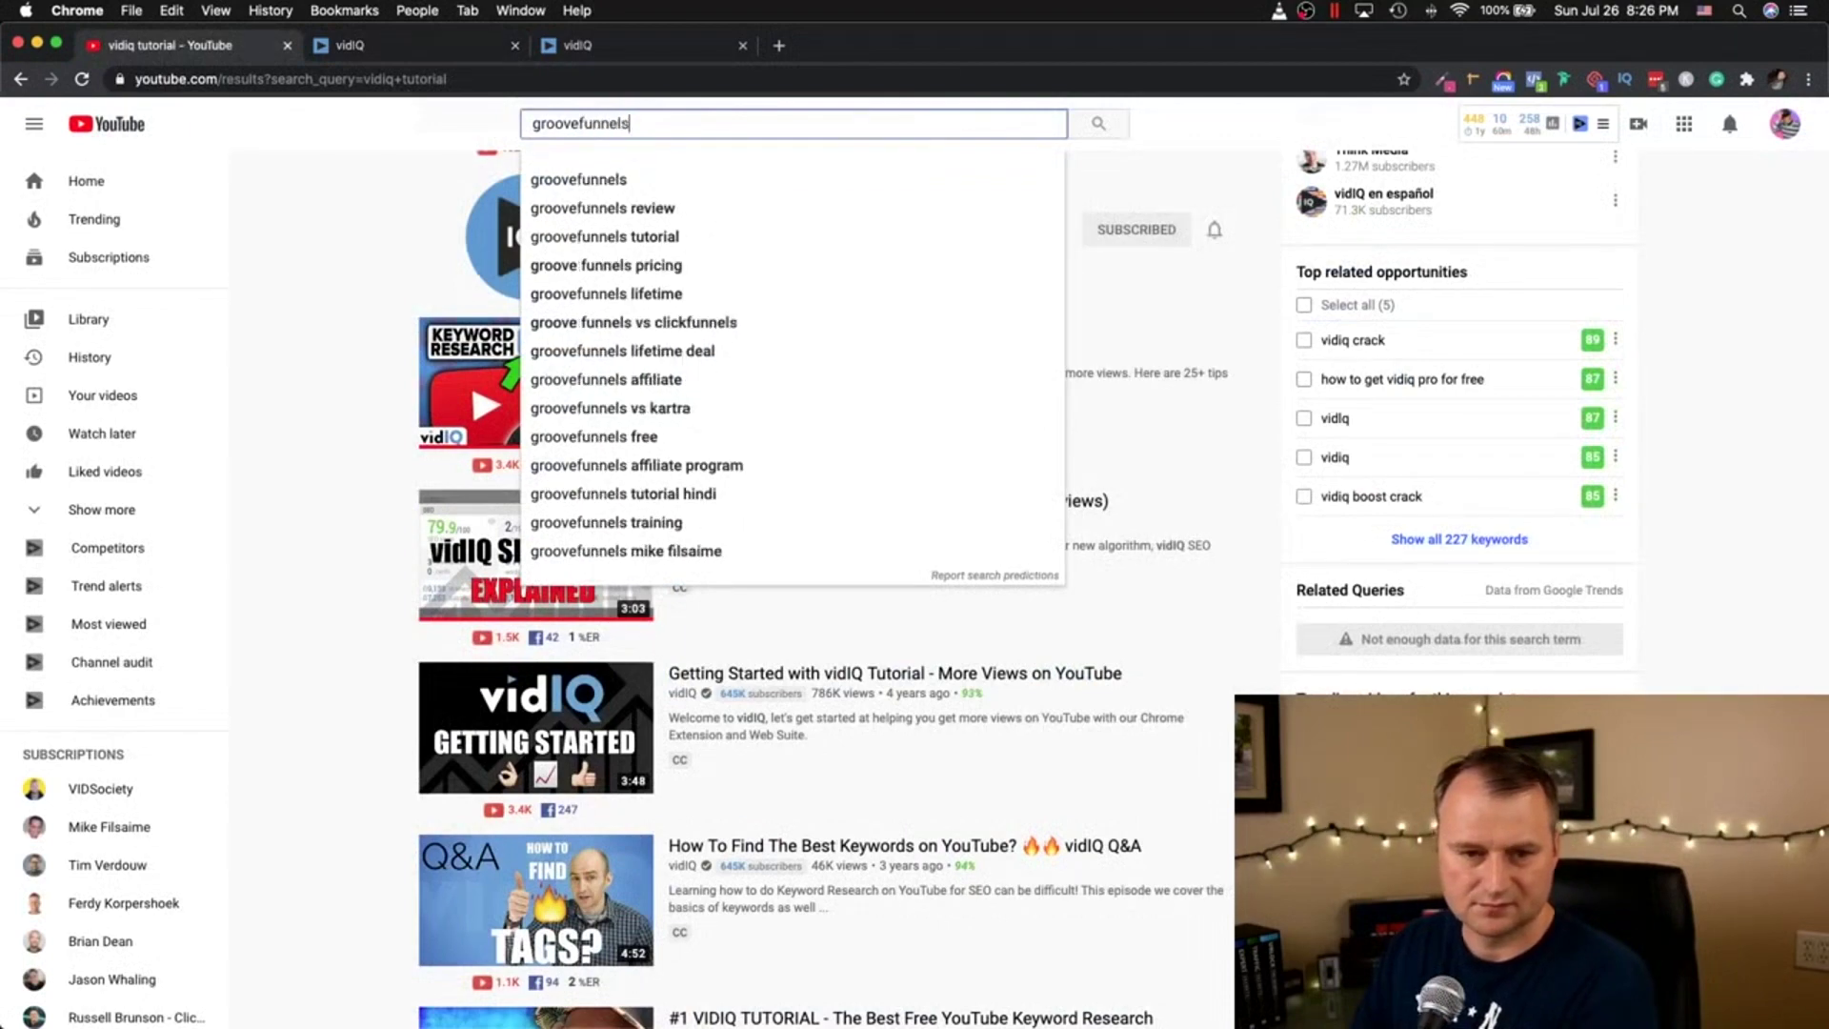
key(Return)
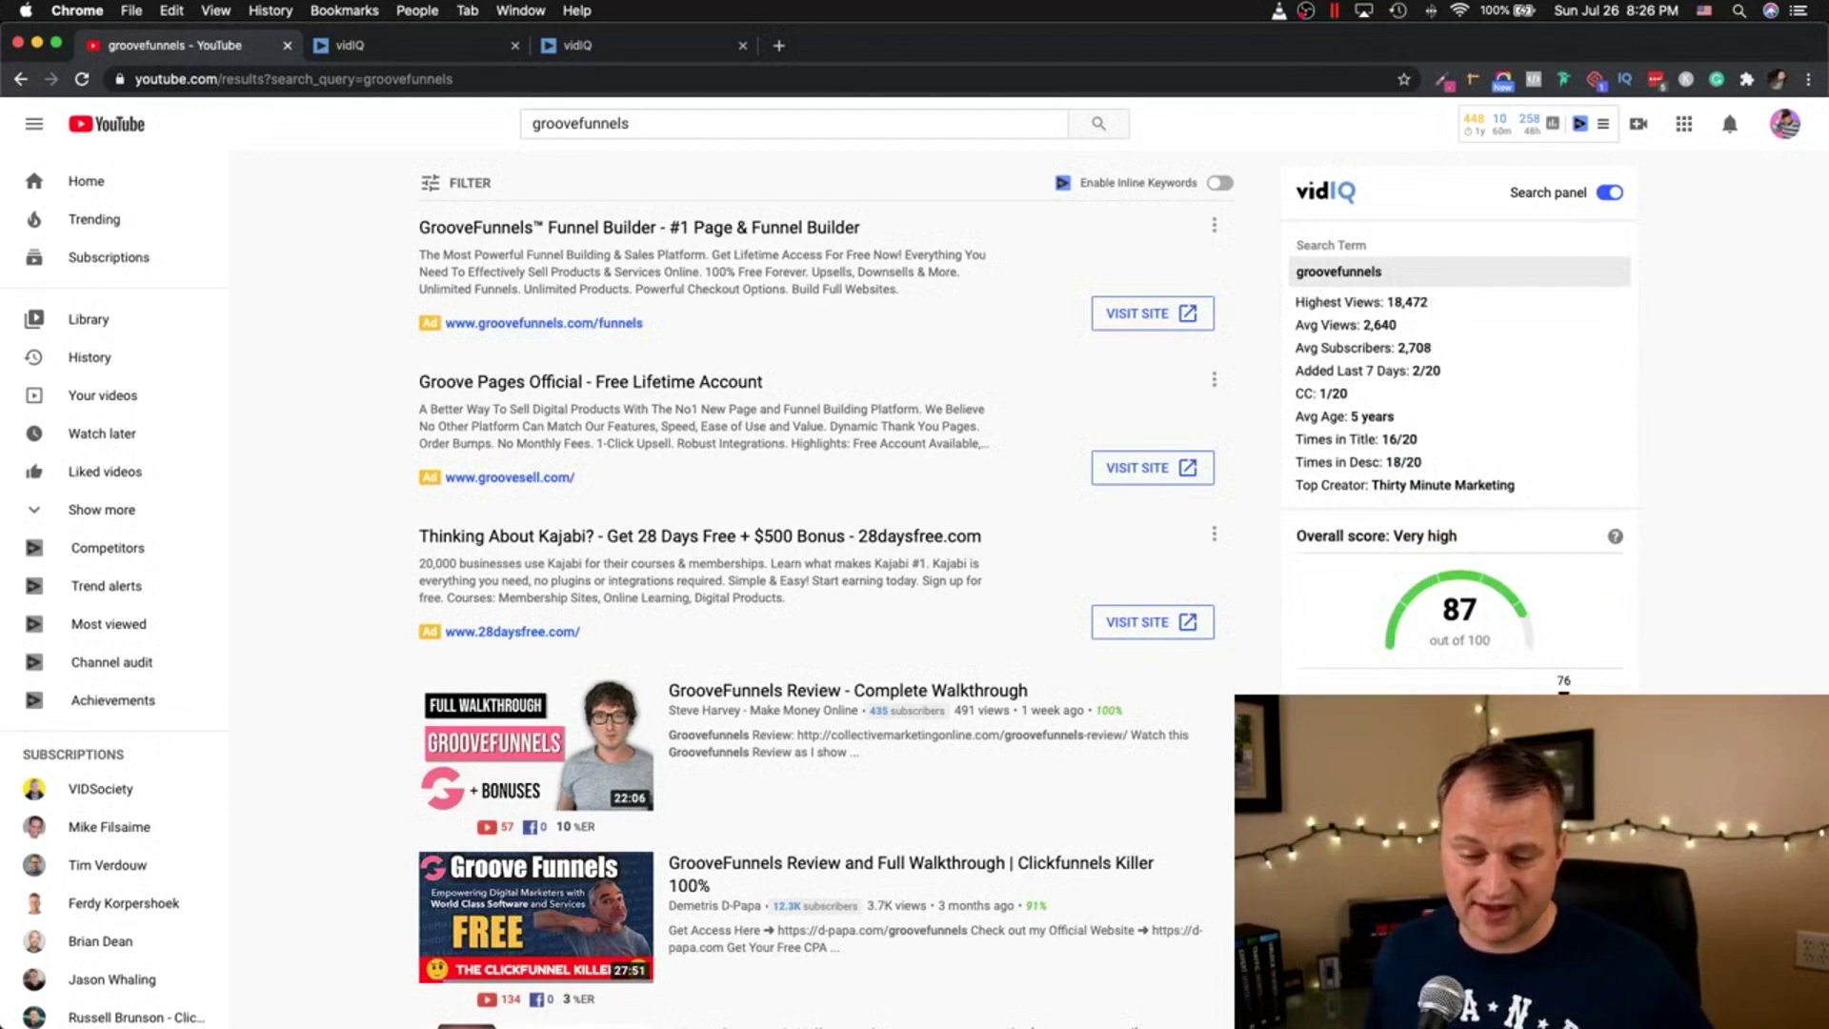
Step: Examine the "groovefunnels" search results for how the channel's own videos rank among competitors, along with the vidIQ keyword data
scroll(1327, 487, down, 5)
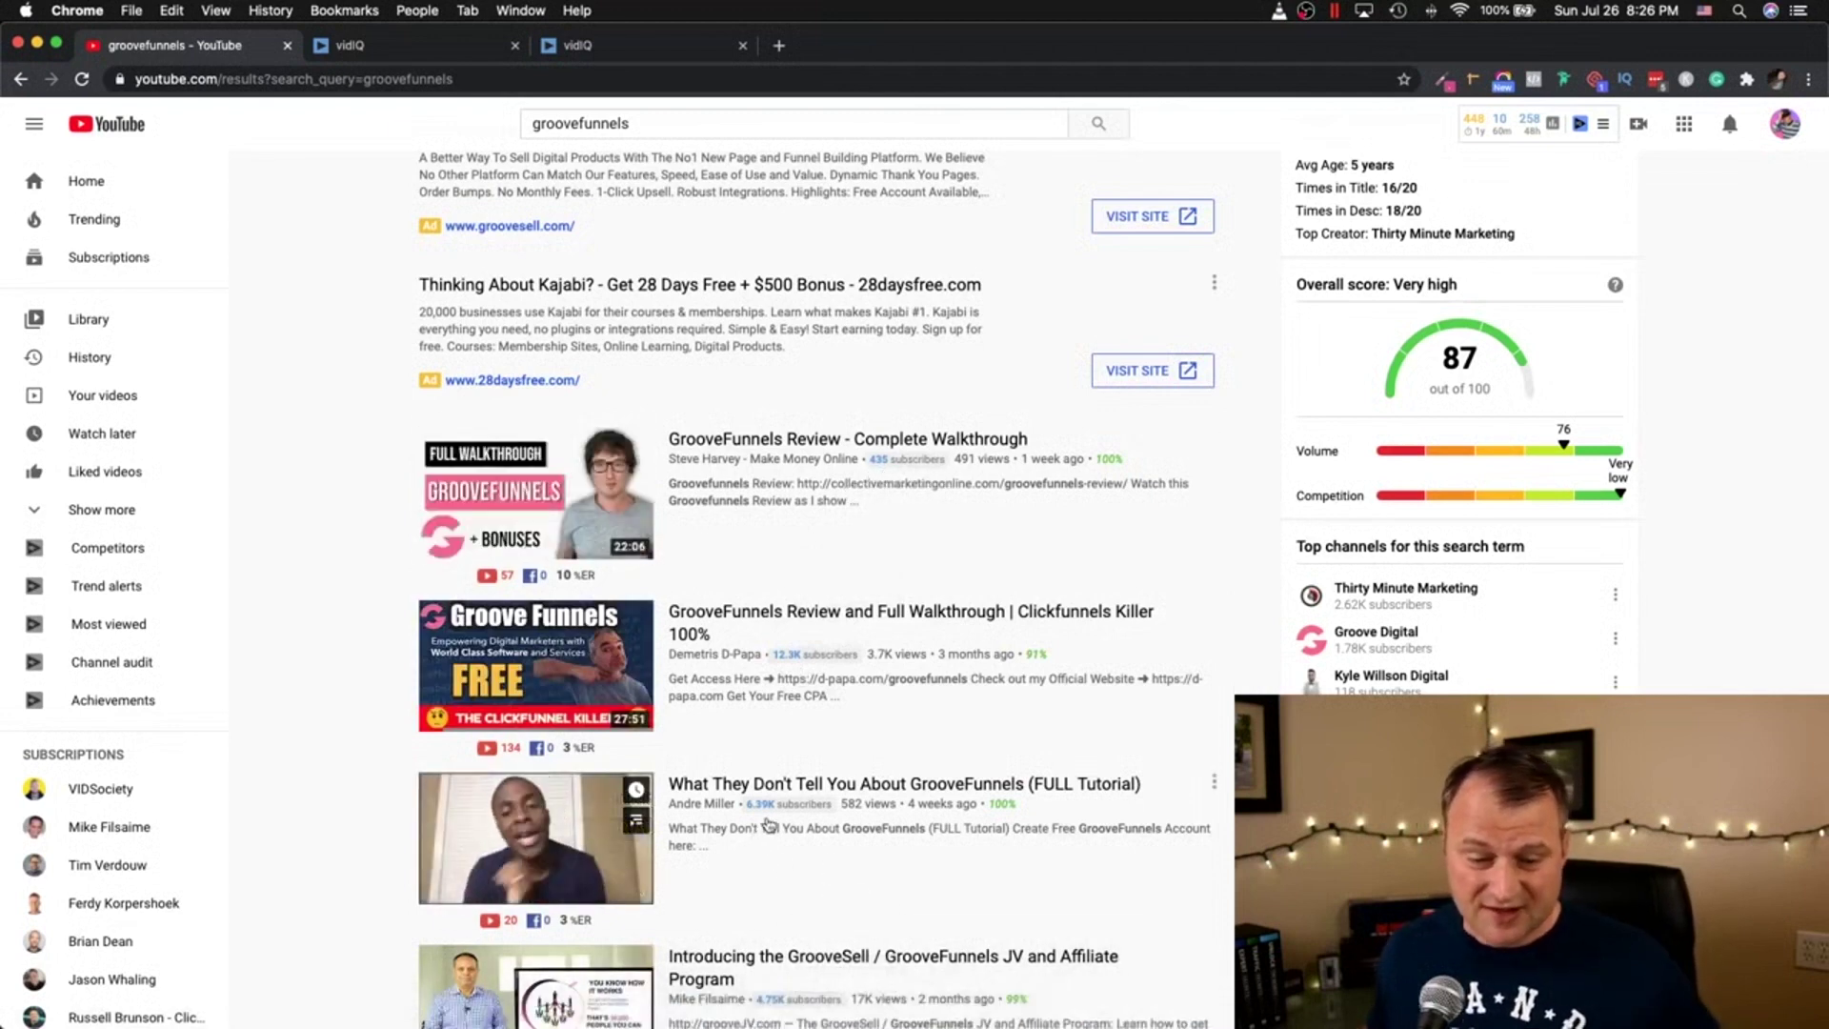
scroll(769, 825, down, 2)
scroll(769, 825, down, 4)
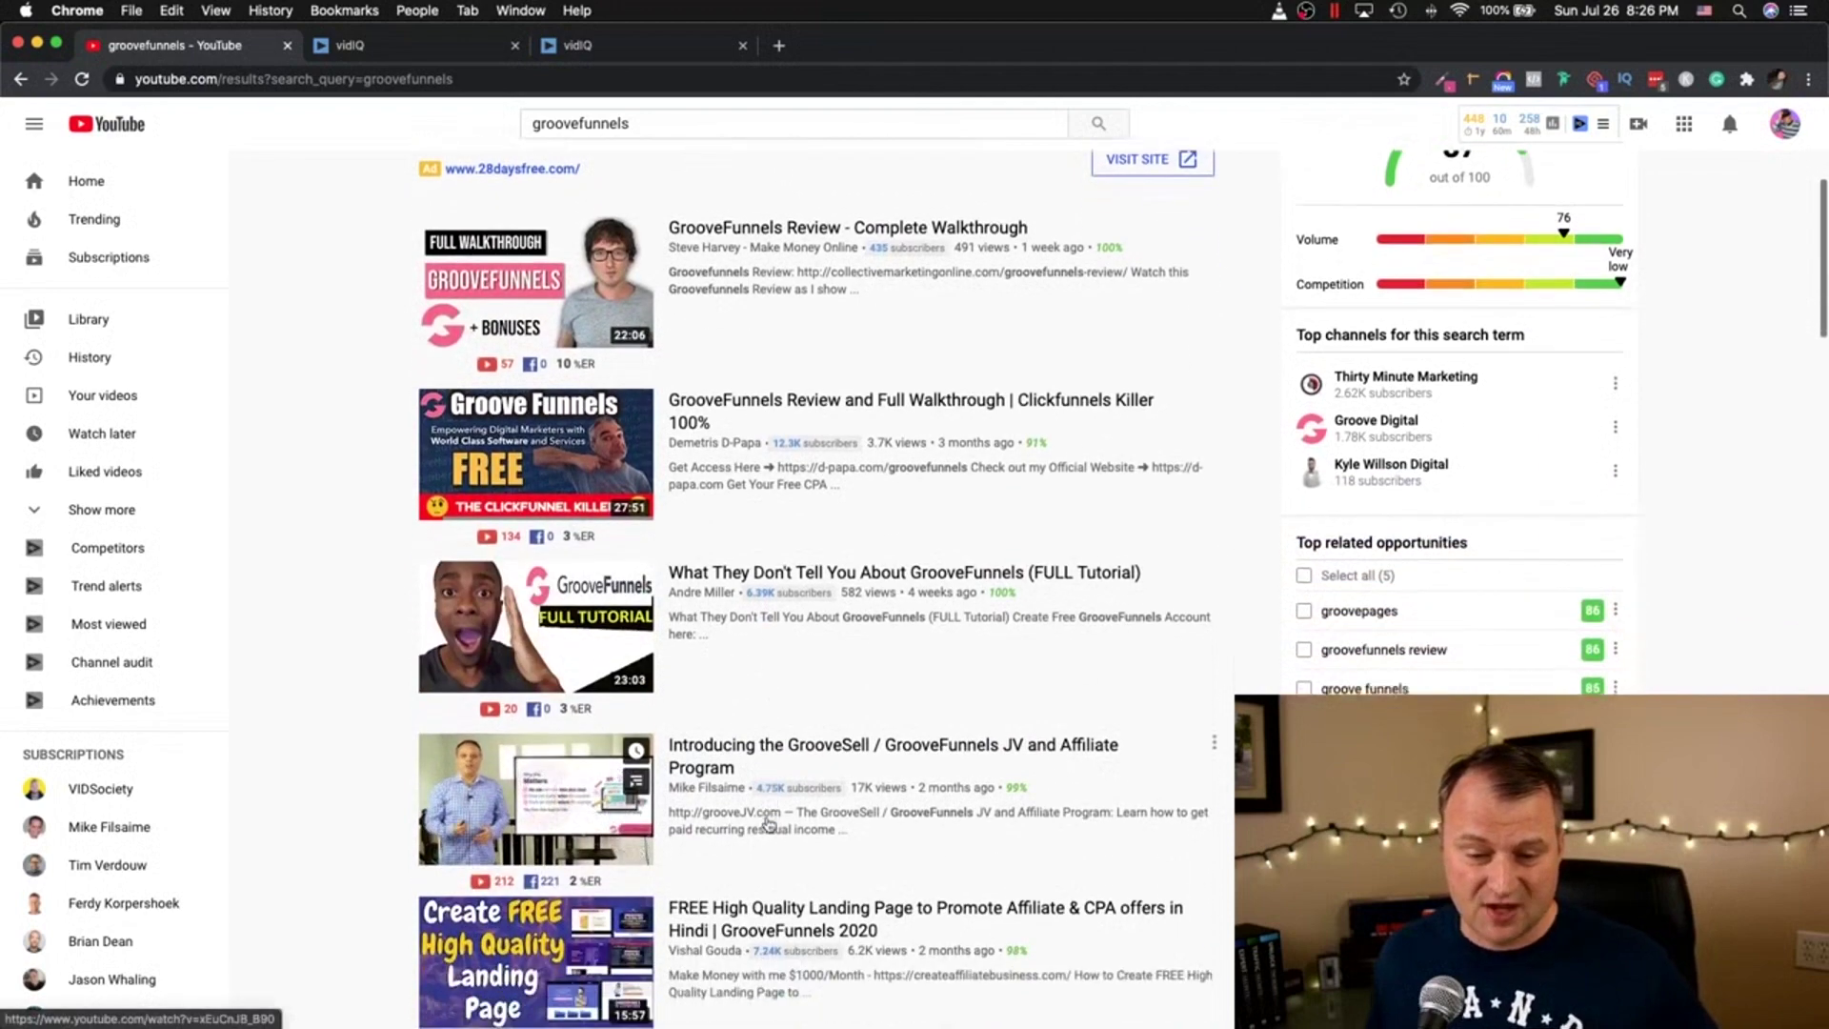
scroll(769, 711, down, 10)
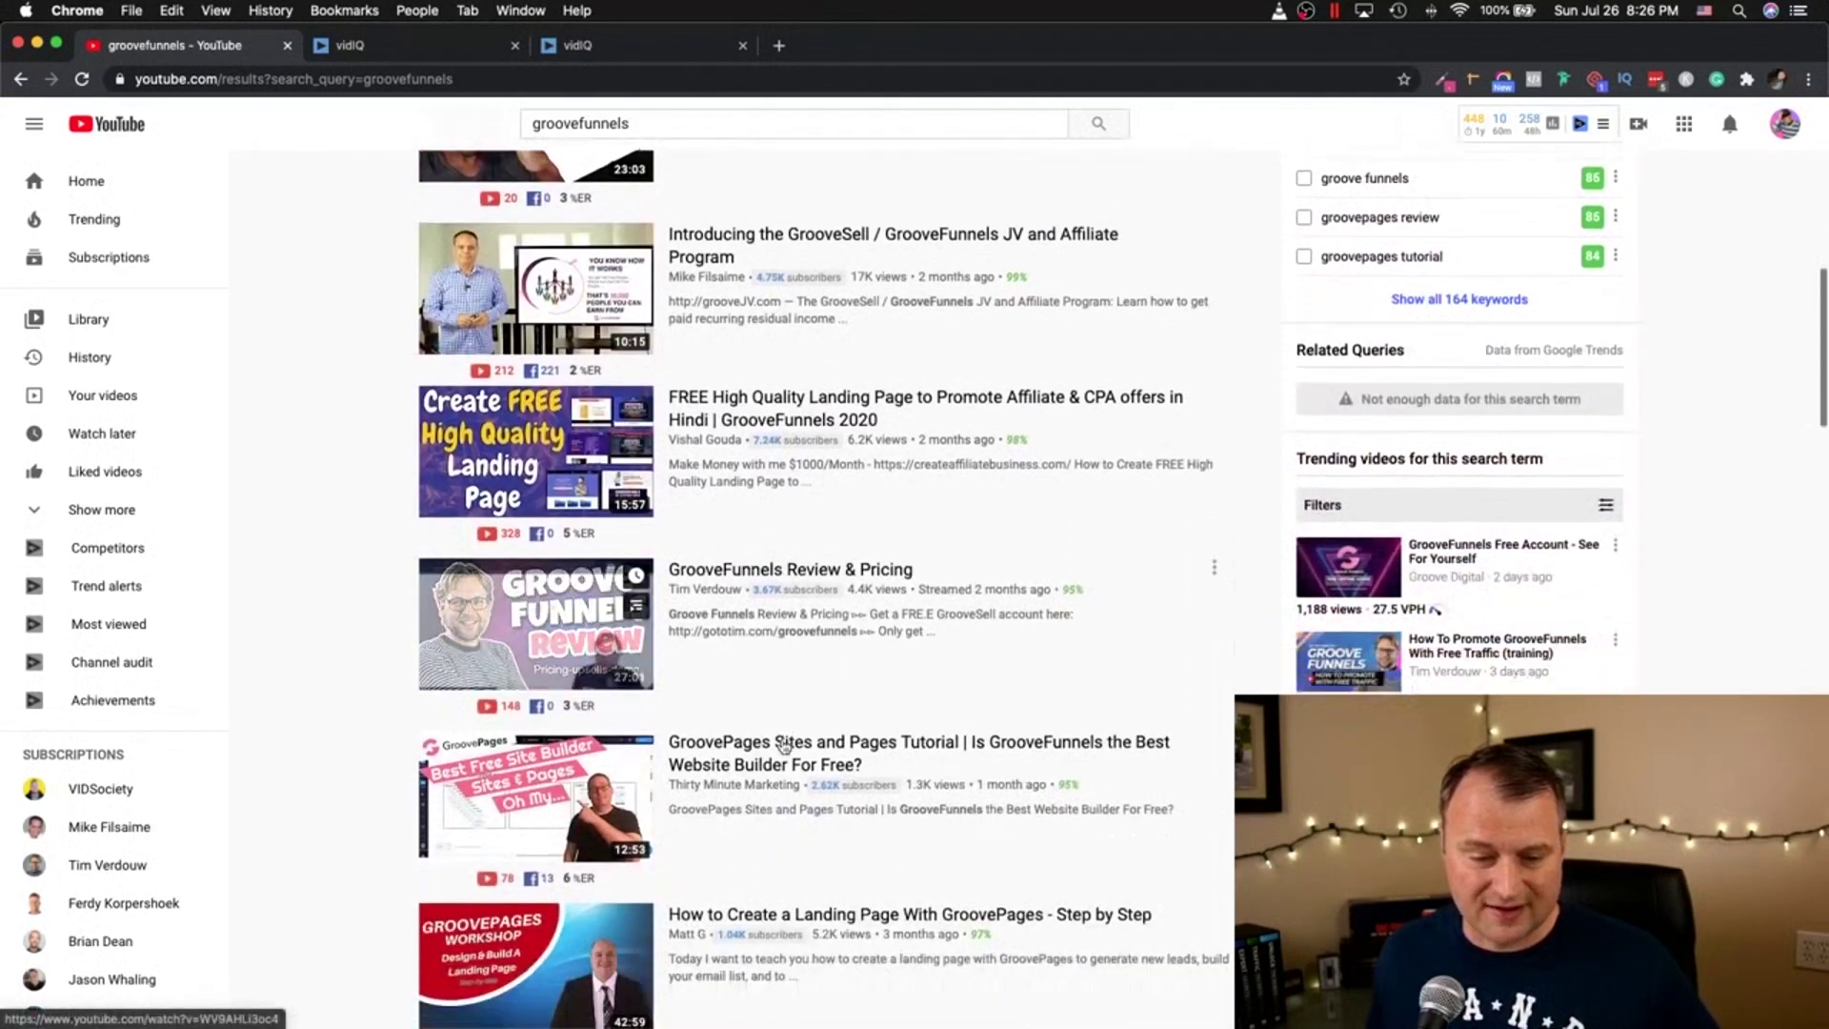
scroll(783, 745, down, 8)
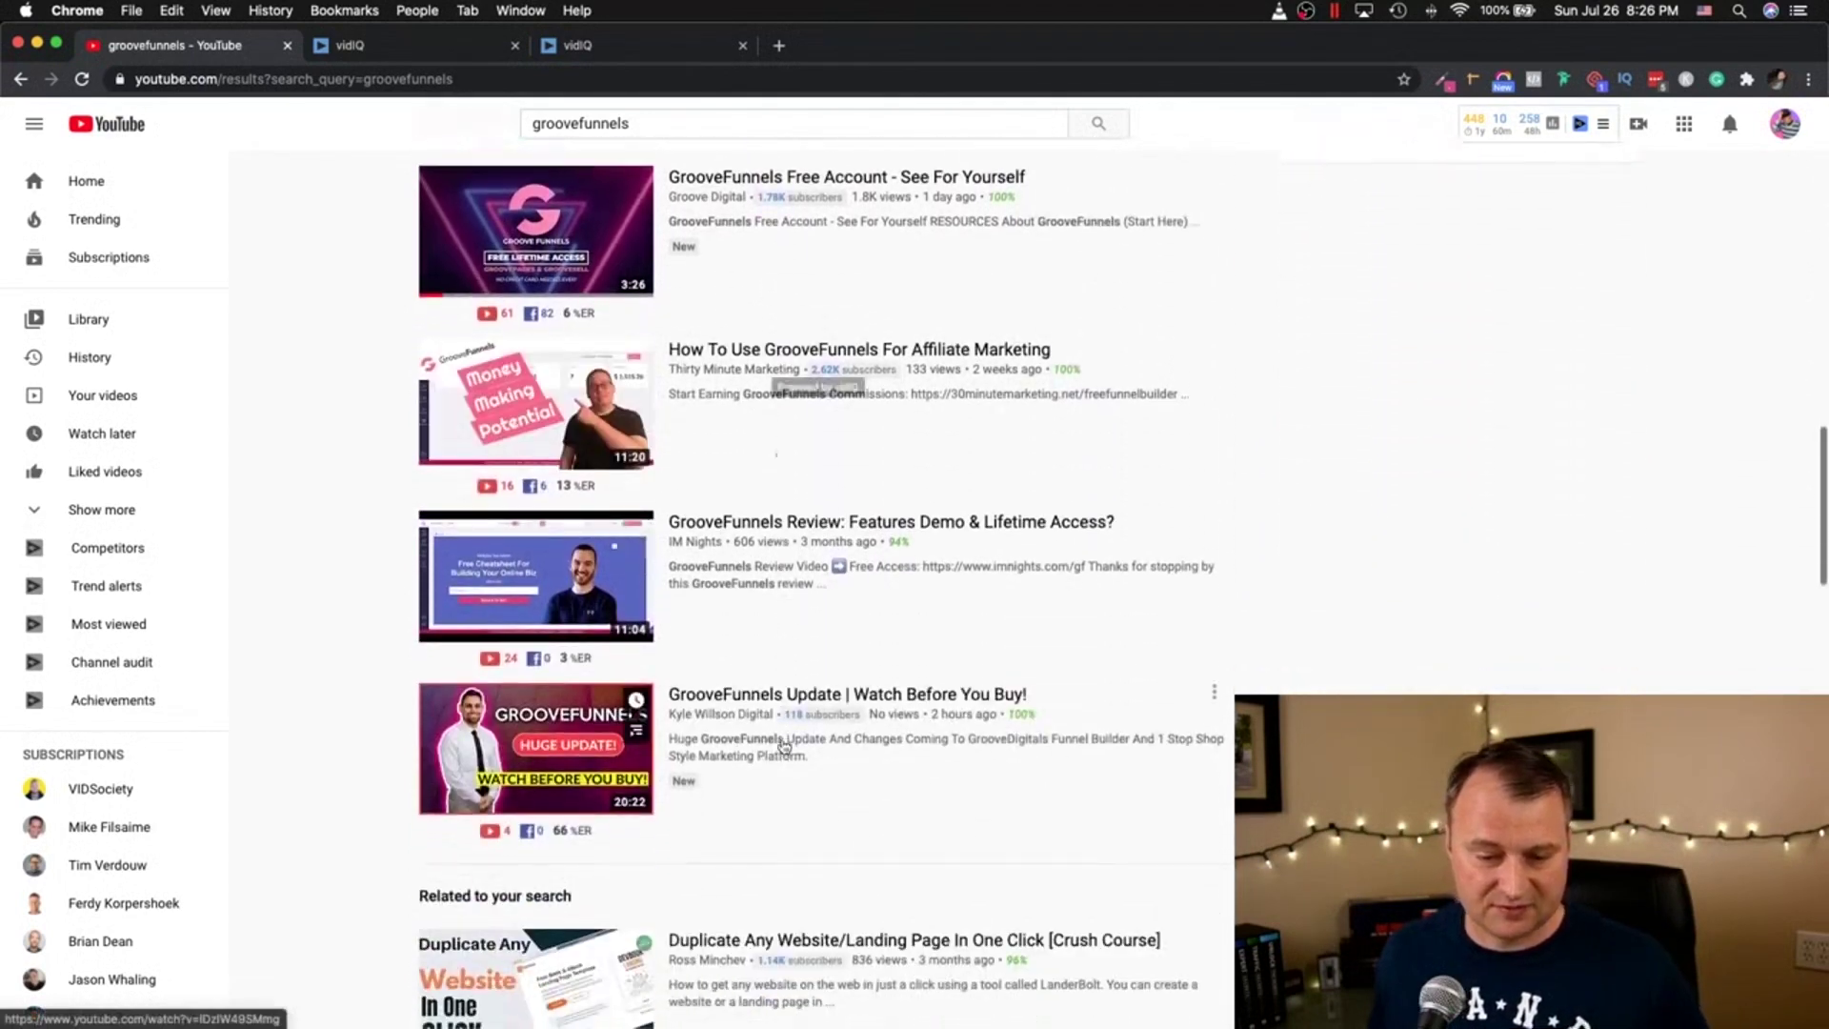
scroll(783, 746, down, 7)
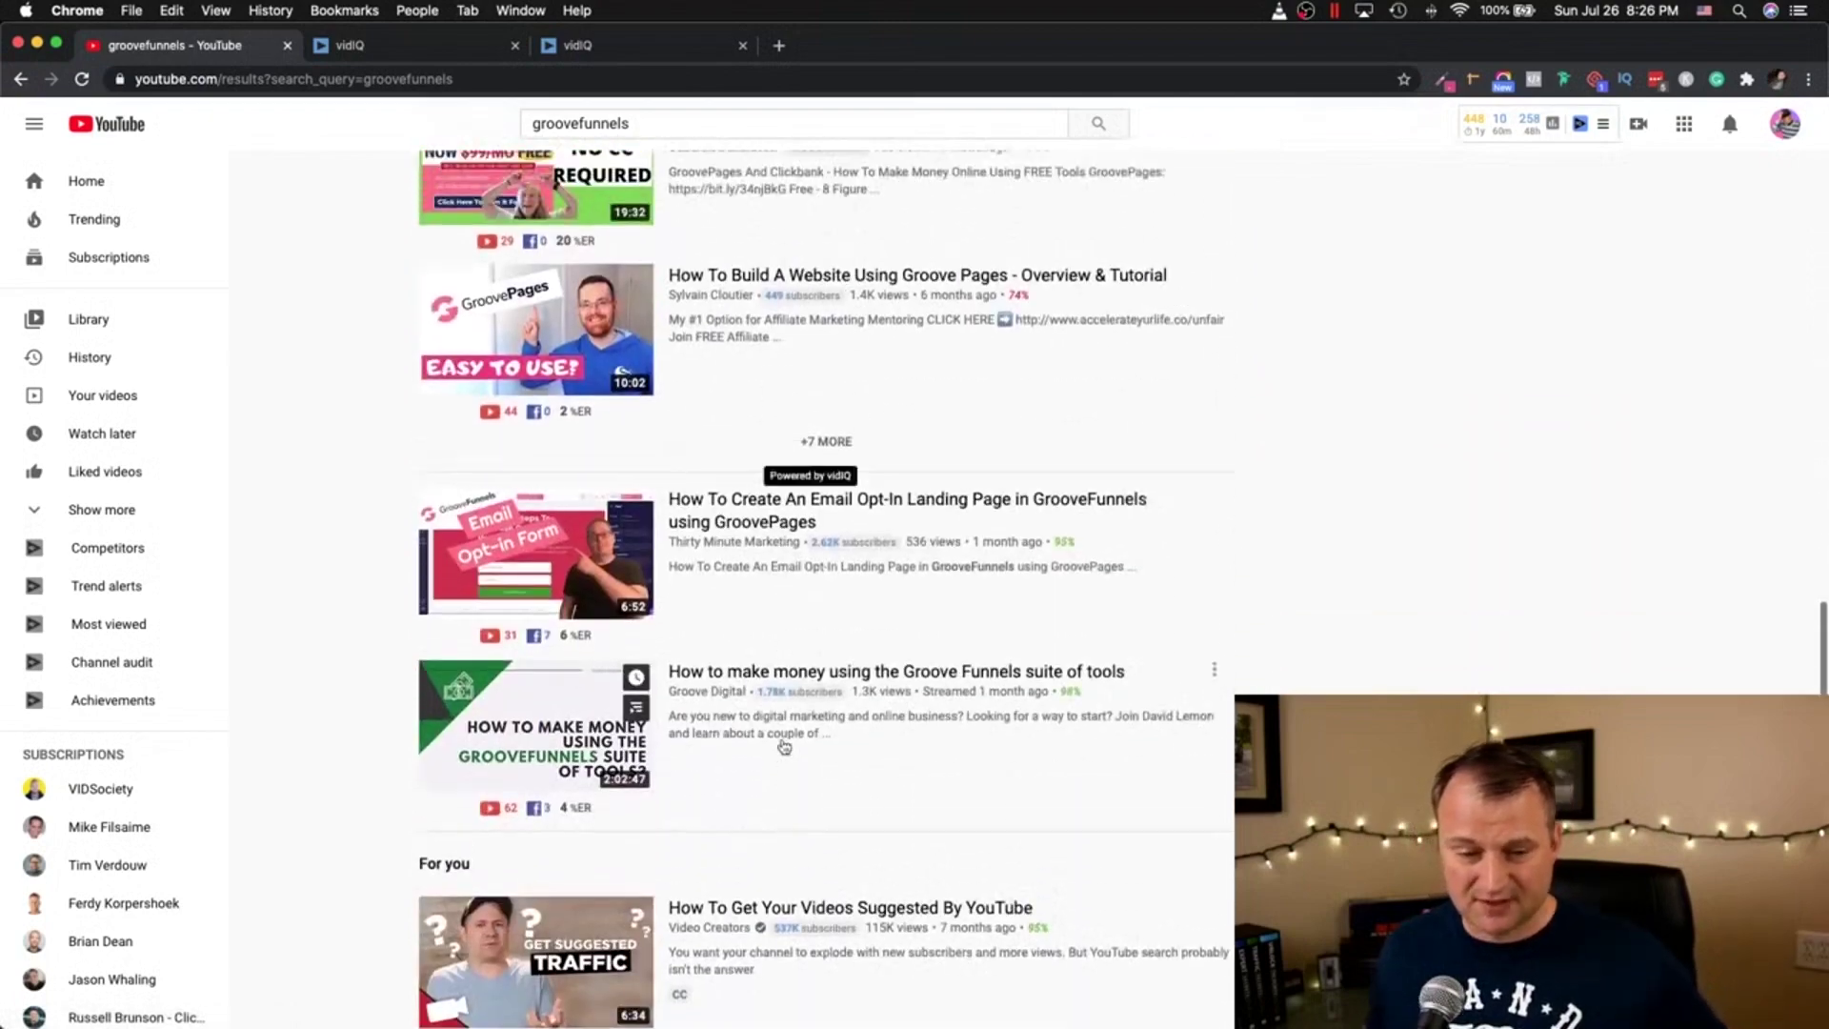
scroll(783, 746, up, 14)
scroll(782, 746, up, 8)
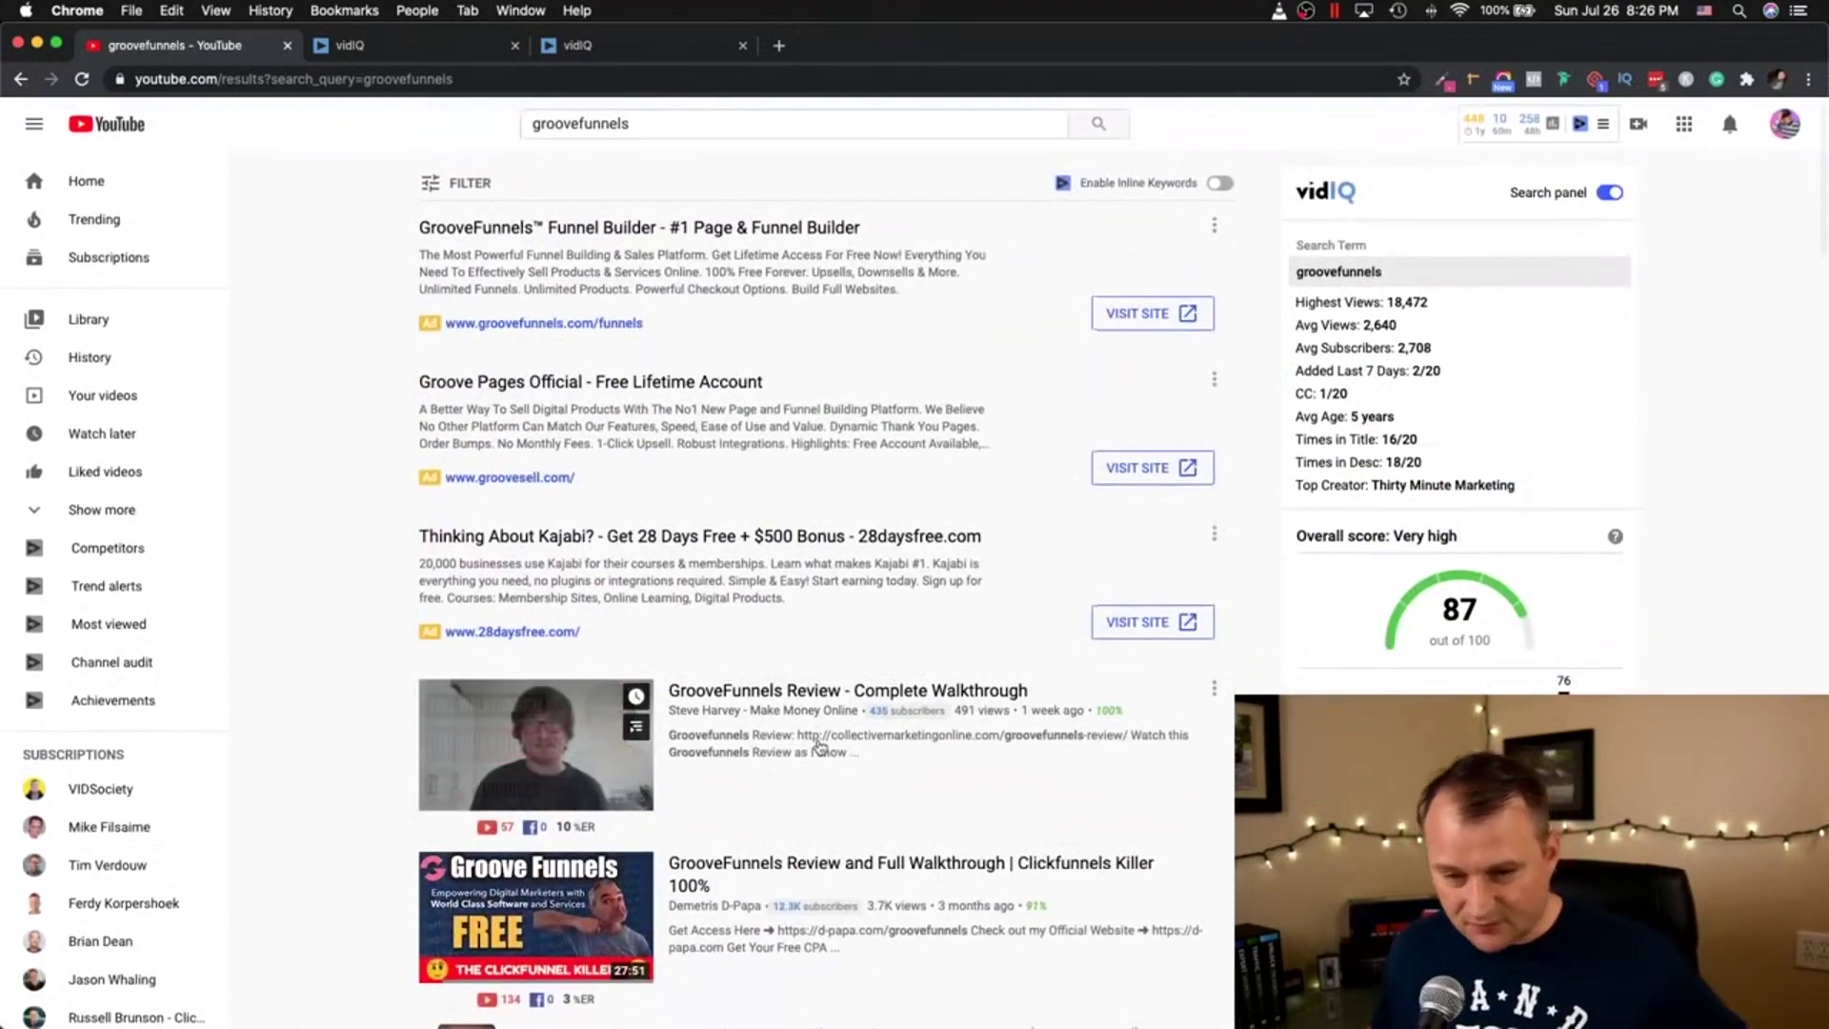